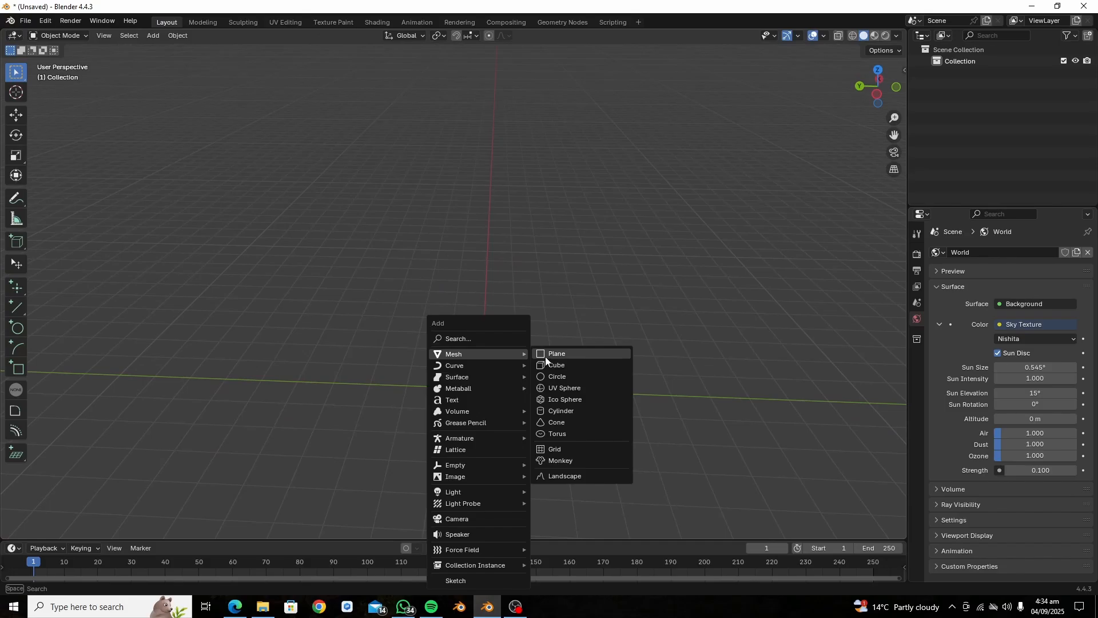
- Add a mesh plane and stretch it to about 2.5 times its length along the Y axis
{"action": "left_click", "coordinate": [550, 354]}
{"action": "middle_click_drag", "start_coordinate": [545, 356], "coordinate": [366, 366]}
{"action": "key", "text": "s"}
{"action": "key", "text": "y"}
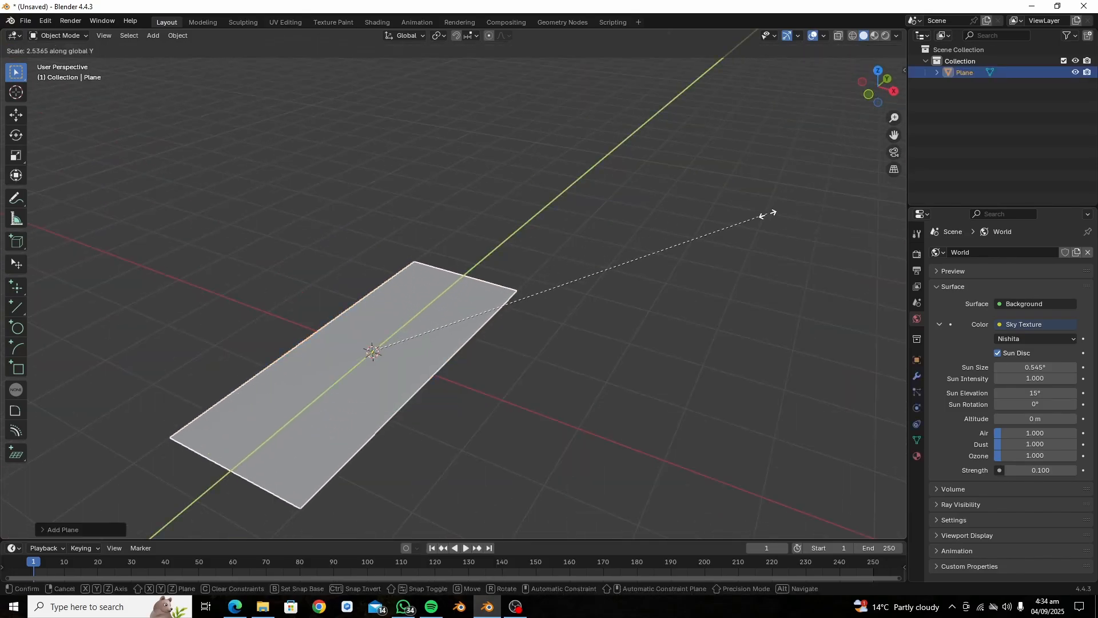
{"action": "left_click", "coordinate": [747, 224]}
{"action": "middle_click_drag", "start_coordinate": [747, 224], "coordinate": [908, 122]}
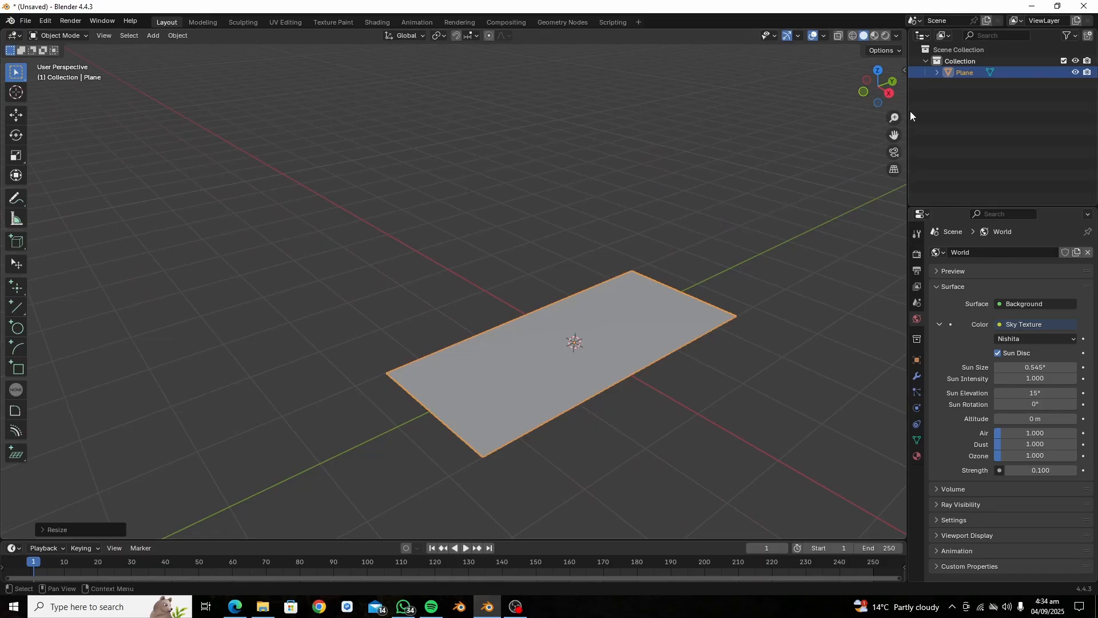
- Switch to the Shading workspace and create a new material for the plane
{"action": "left_click", "coordinate": [382, 21]}
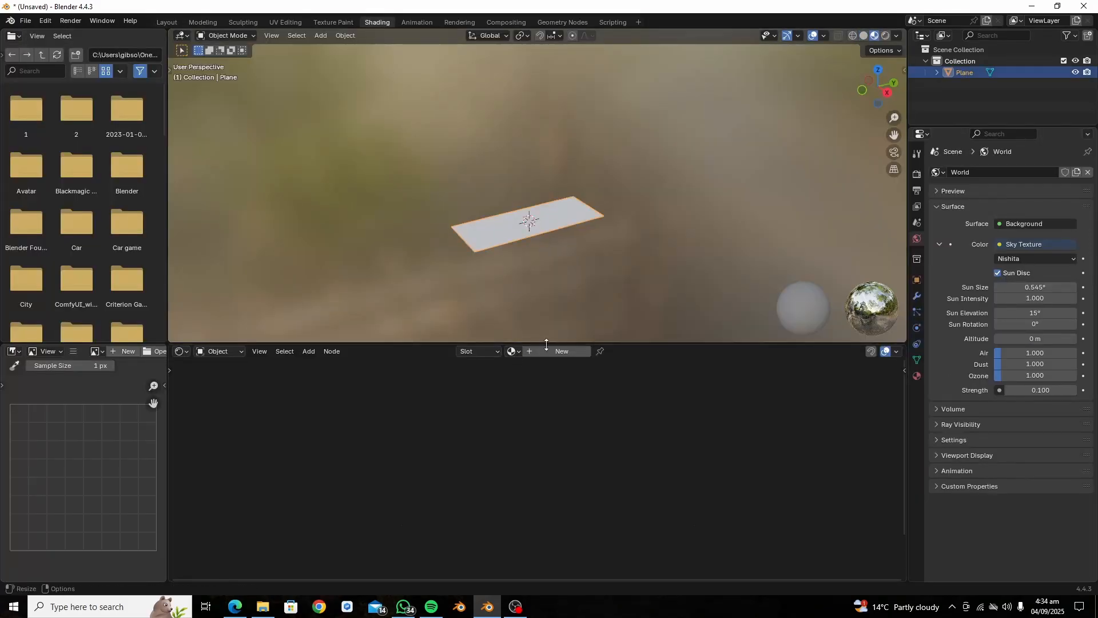
{"action": "left_click", "coordinate": [562, 351]}
{"action": "key", "text": "Home"}
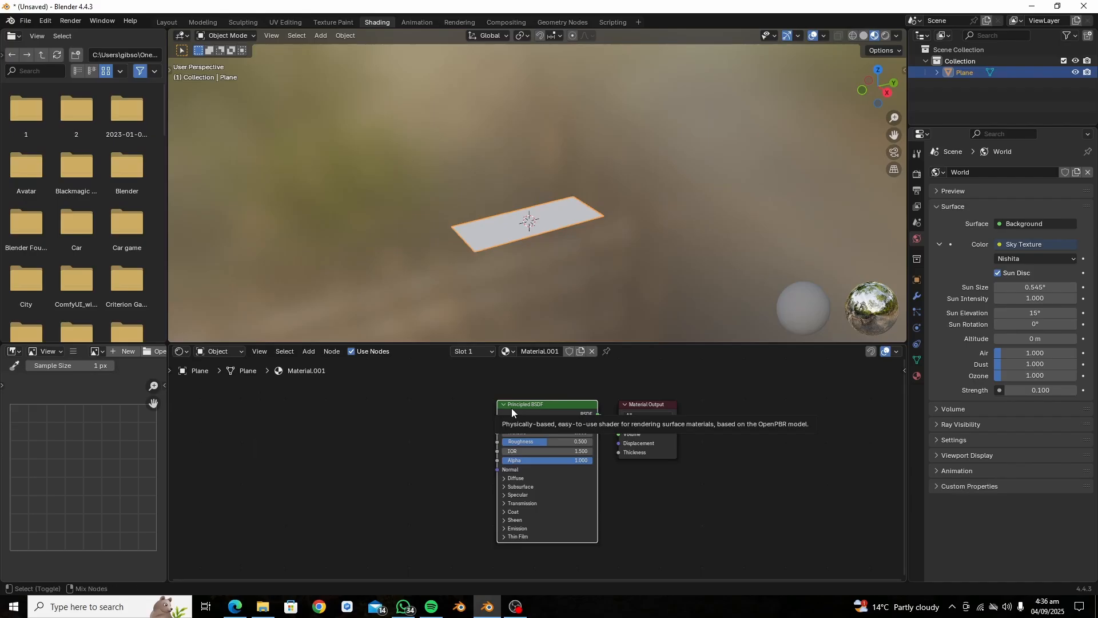
- Load the displacement, color, normal and roughness maps from Downloads\Road002_2K-JPG into the material with Principled Texture Setup
{"action": "key", "text": "ctrl+shift+t"}
{"action": "left_click", "coordinate": [303, 248]}
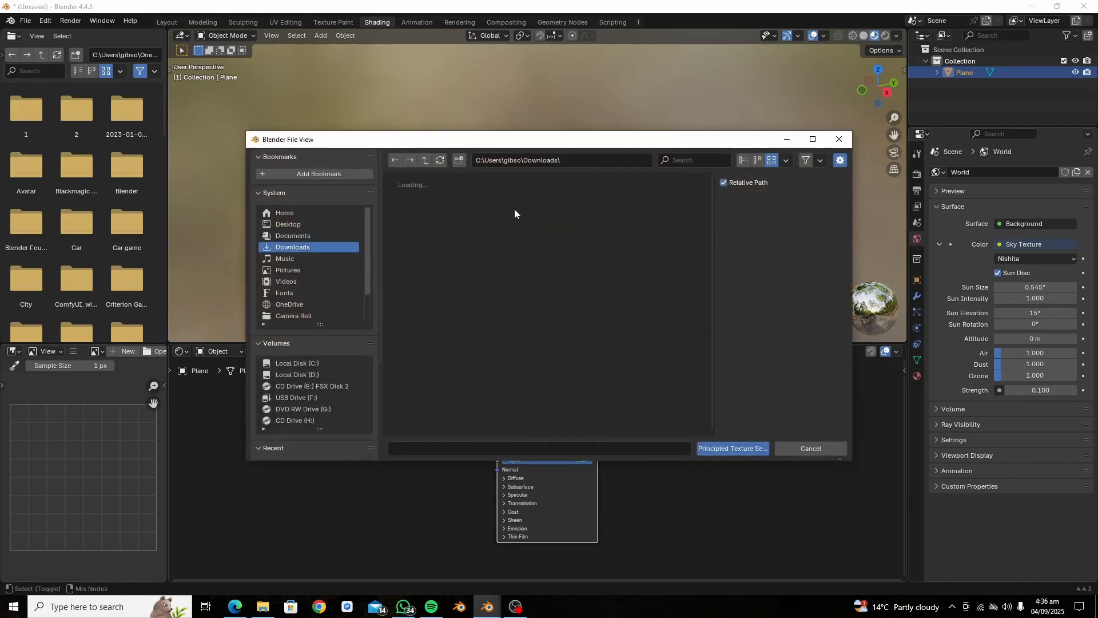
{"action": "type", "text": "r"}
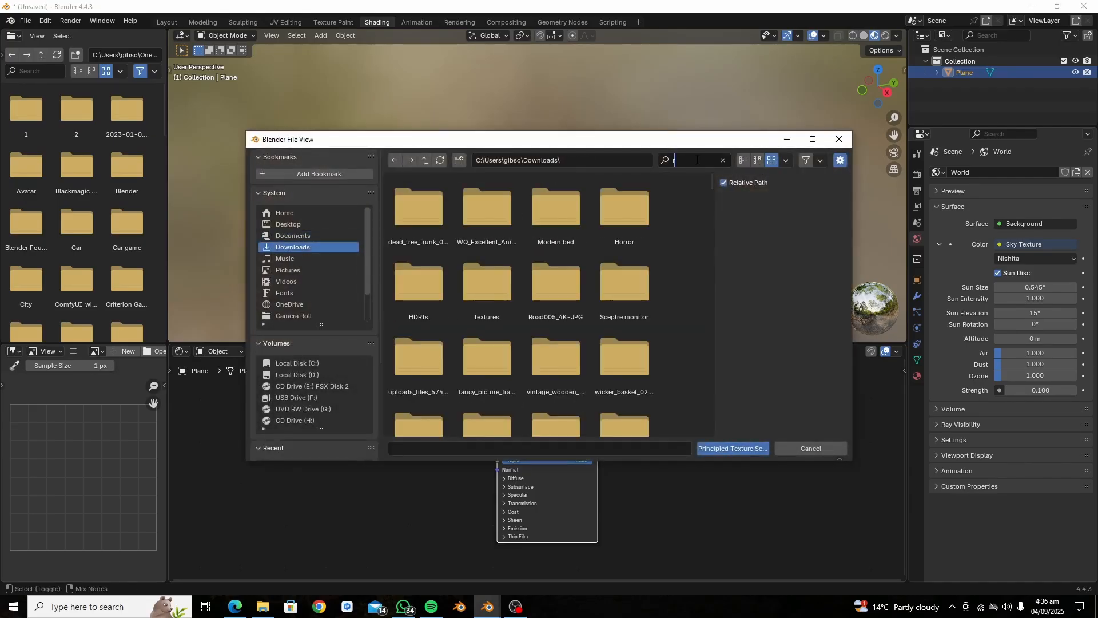
{"action": "type", "text": "oad"}
{"action": "left_click", "coordinate": [467, 219]}
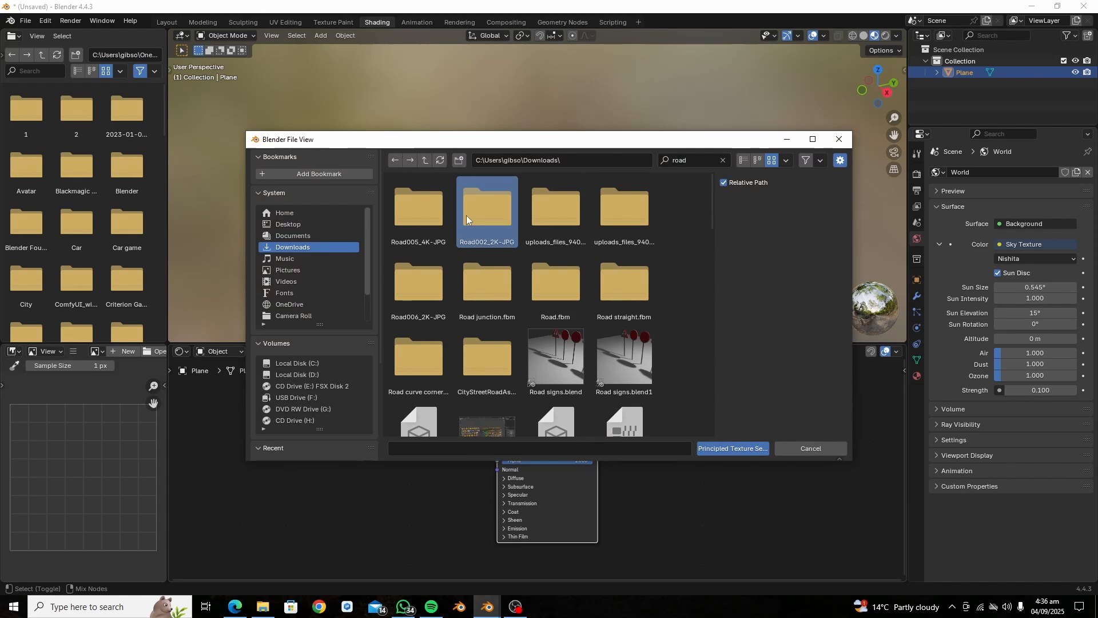
{"action": "double_click", "coordinate": [467, 216]}
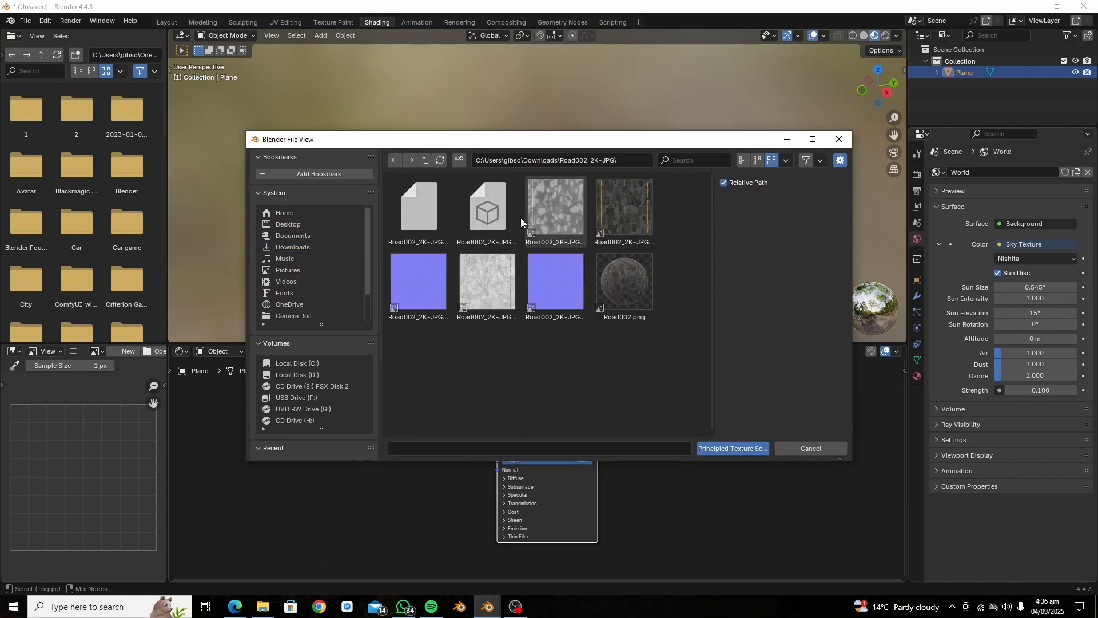
{"action": "left_click", "coordinate": [548, 219]}
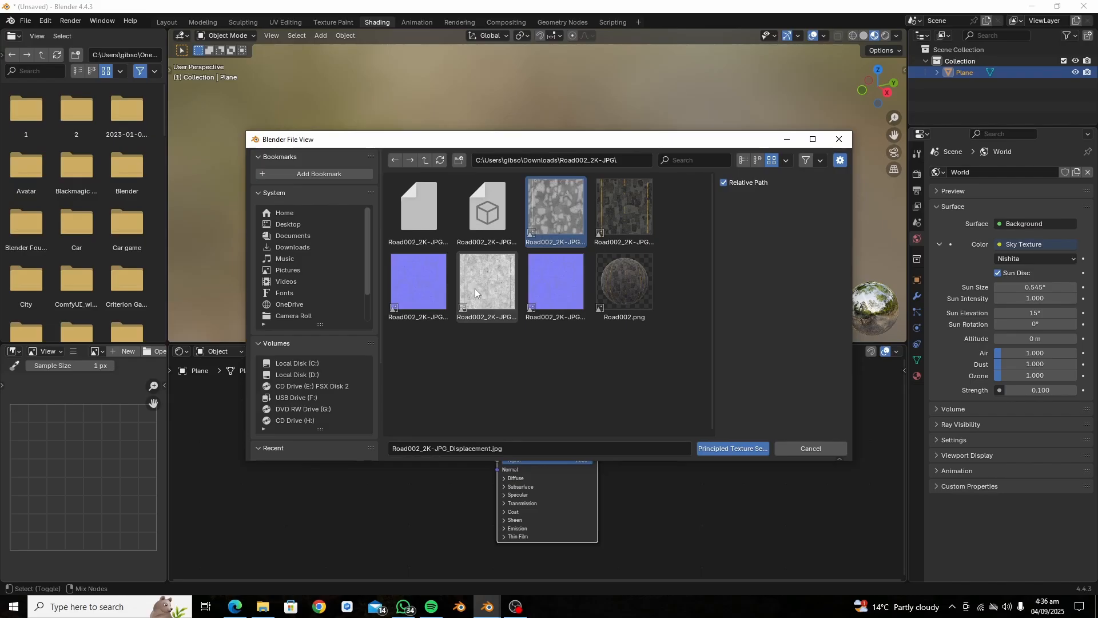
{"action": "left_click", "coordinate": [492, 296], "text": "shift"}
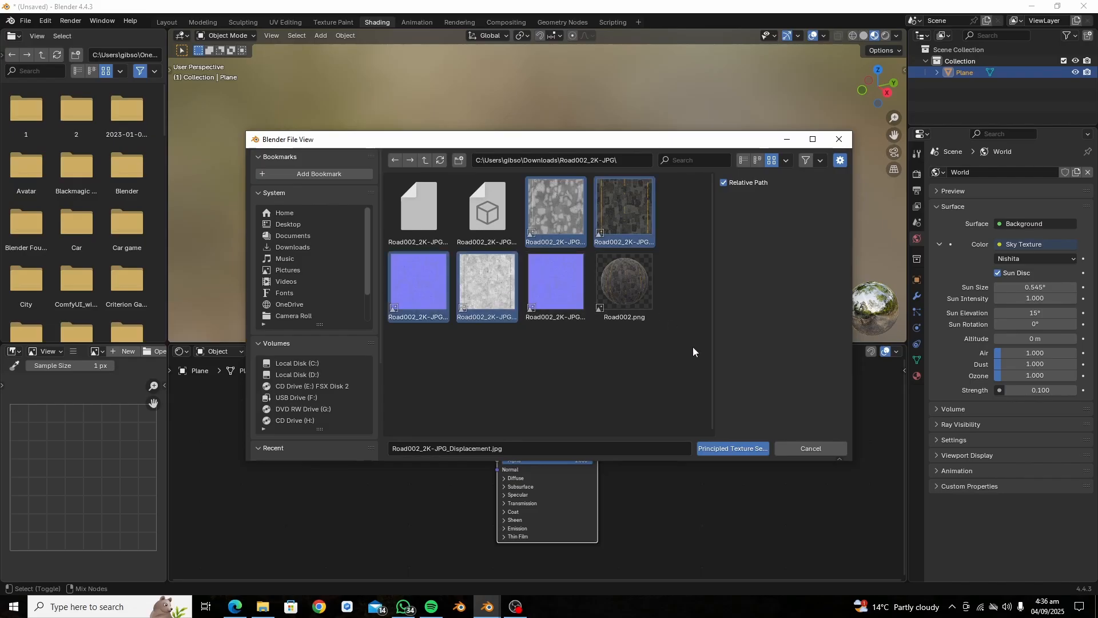
{"action": "left_click", "coordinate": [730, 444]}
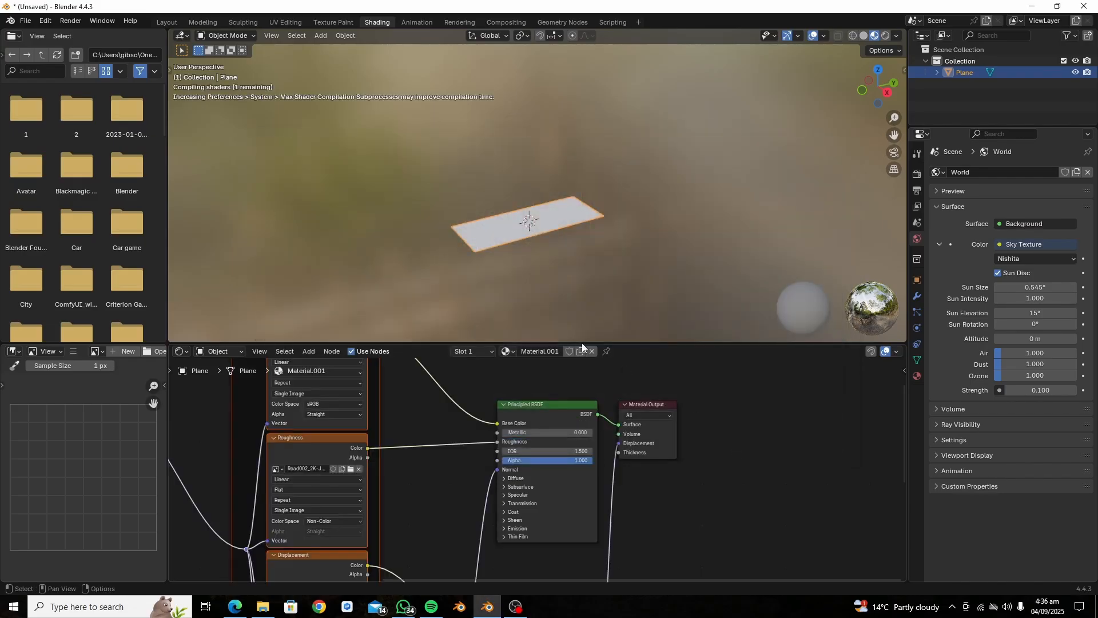
- Return to the Layout workspace and widen the road plane to about 1.6 times along the X axis
{"action": "scroll", "coordinate": [491, 247], "scroll_direction": "up", "scroll_amount": 4}
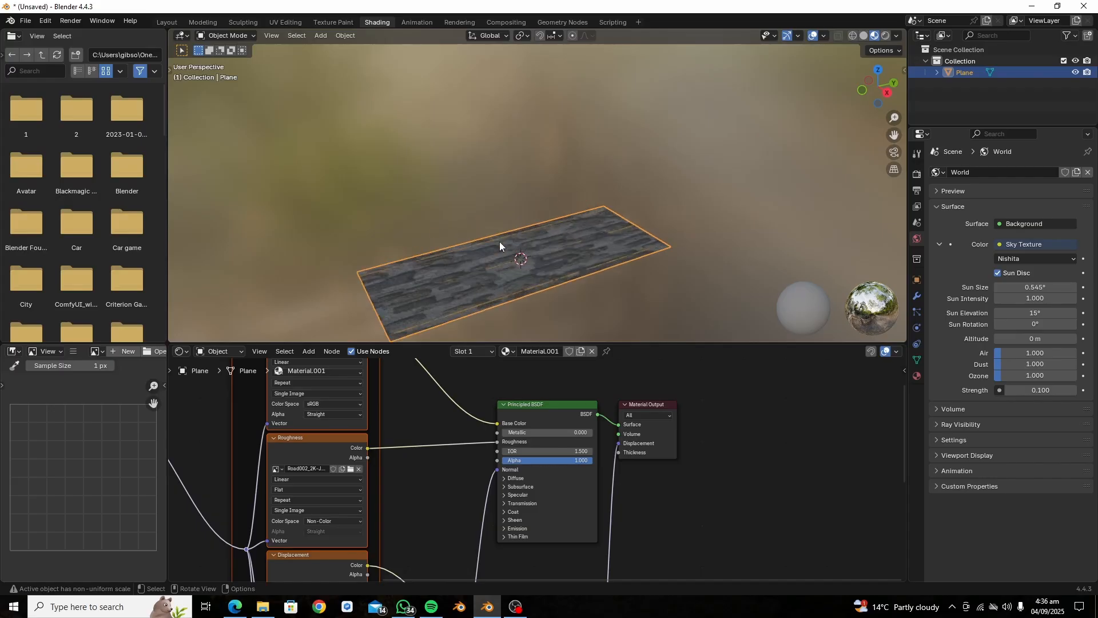
{"action": "middle_click_drag", "start_coordinate": [499, 242], "coordinate": [570, 259]}
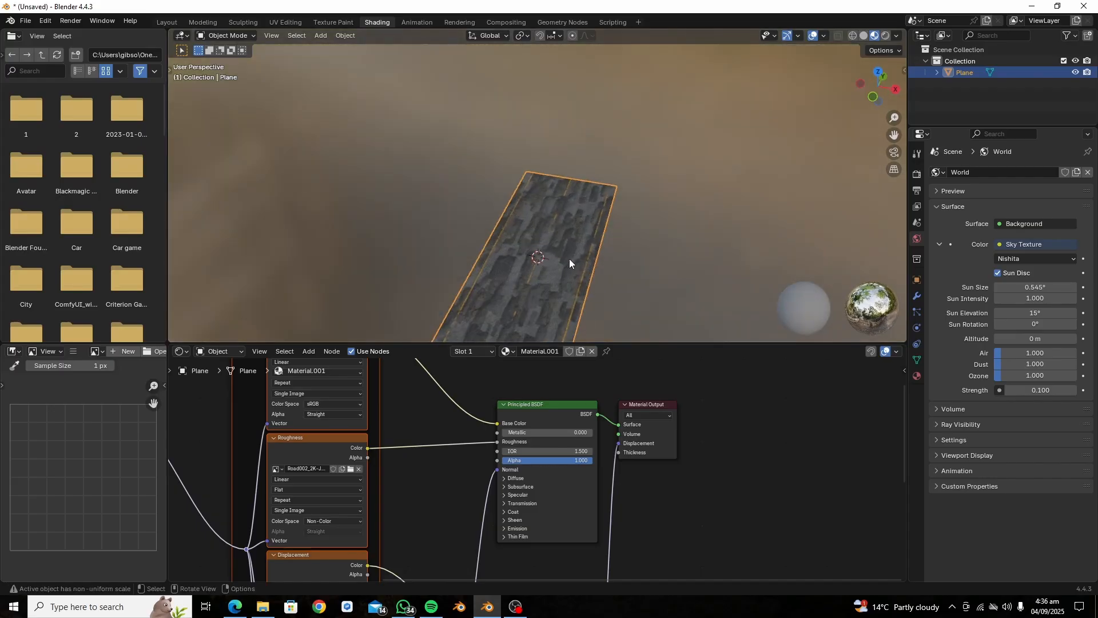
{"action": "left_click", "coordinate": [161, 25]}
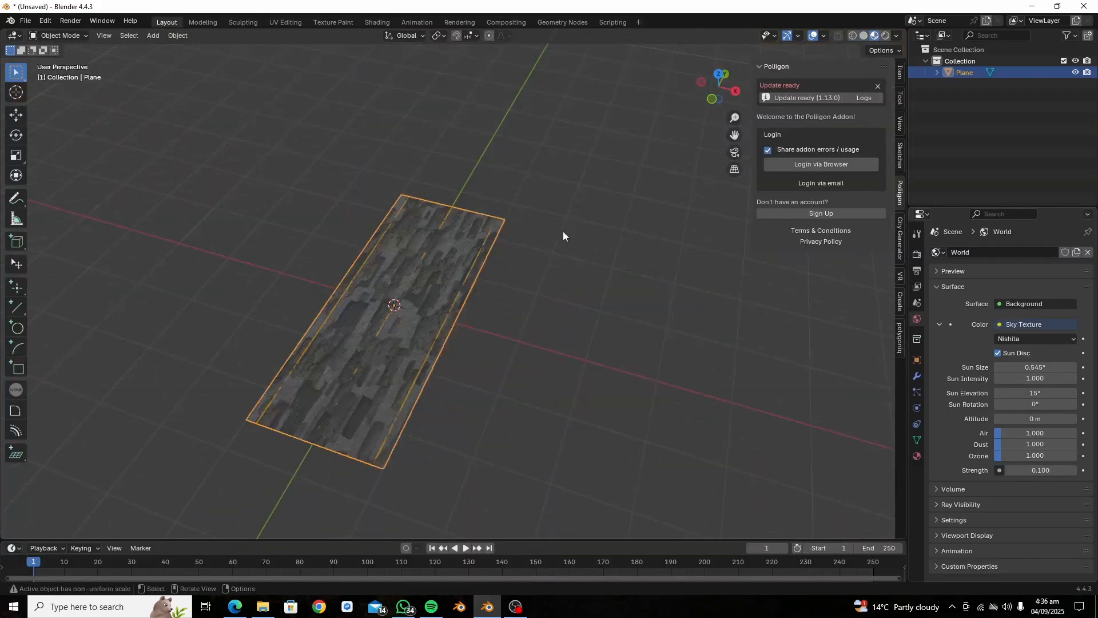
{"action": "scroll", "coordinate": [562, 231], "scroll_direction": "up", "scroll_amount": 2}
{"action": "key", "text": "s"}
{"action": "key", "text": "x"}
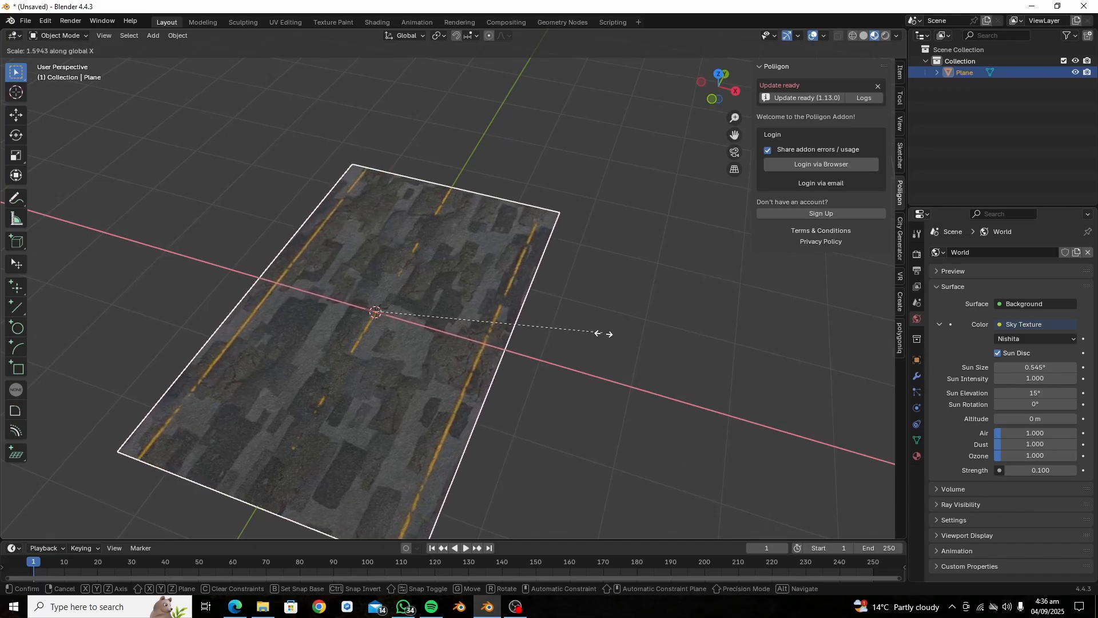
{"action": "left_click", "coordinate": [600, 329]}
{"action": "middle_click_drag", "start_coordinate": [581, 312], "coordinate": [582, 280]}
{"action": "scroll", "coordinate": [551, 283], "scroll_direction": "down", "scroll_amount": 3}
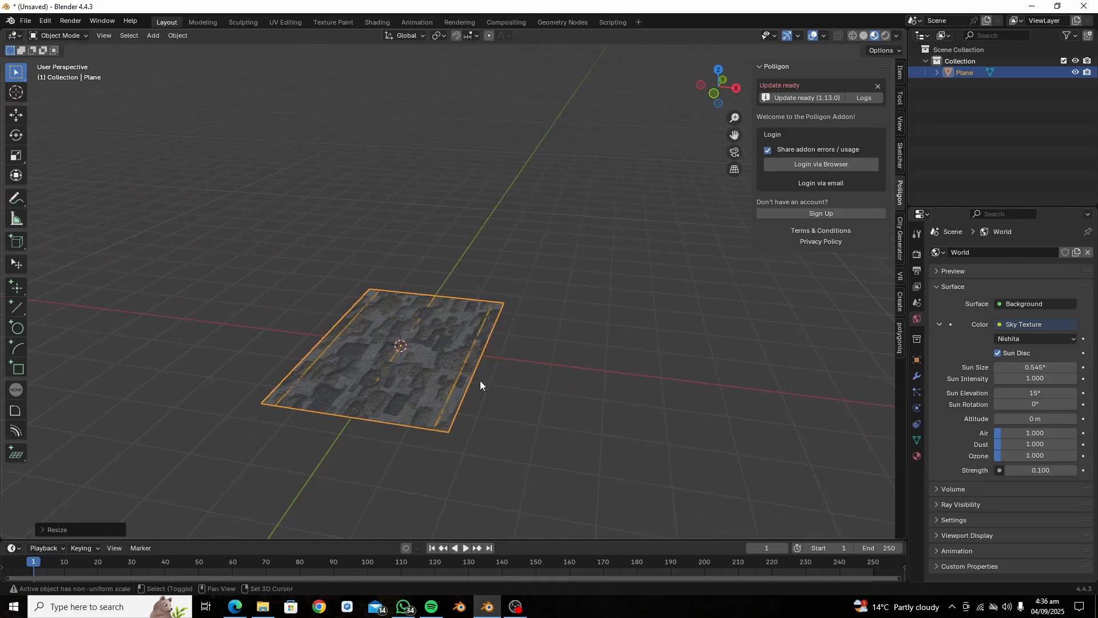
- Add a Path curve at the road plane's centre and rotate it 90° about the Z axis
{"action": "key", "text": "shift+a"}
{"action": "mouse_move", "coordinate": [441, 367]}
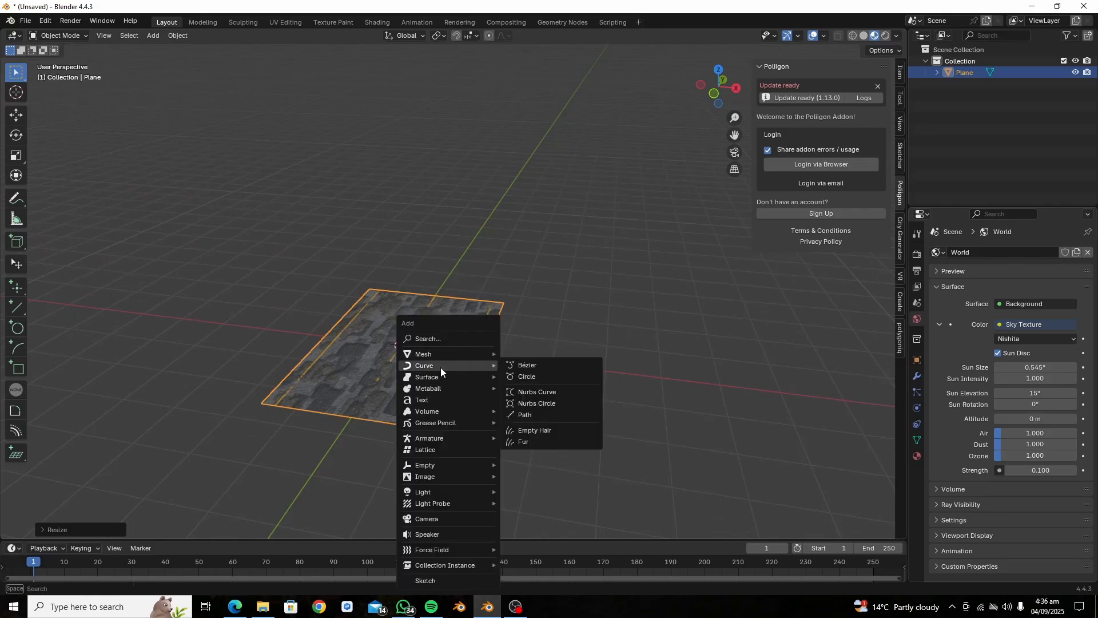
{"action": "left_click", "coordinate": [517, 413]}
{"action": "middle_click_drag", "start_coordinate": [507, 387], "coordinate": [516, 293]}
{"action": "key", "text": "r"}
{"action": "key", "text": "z"}
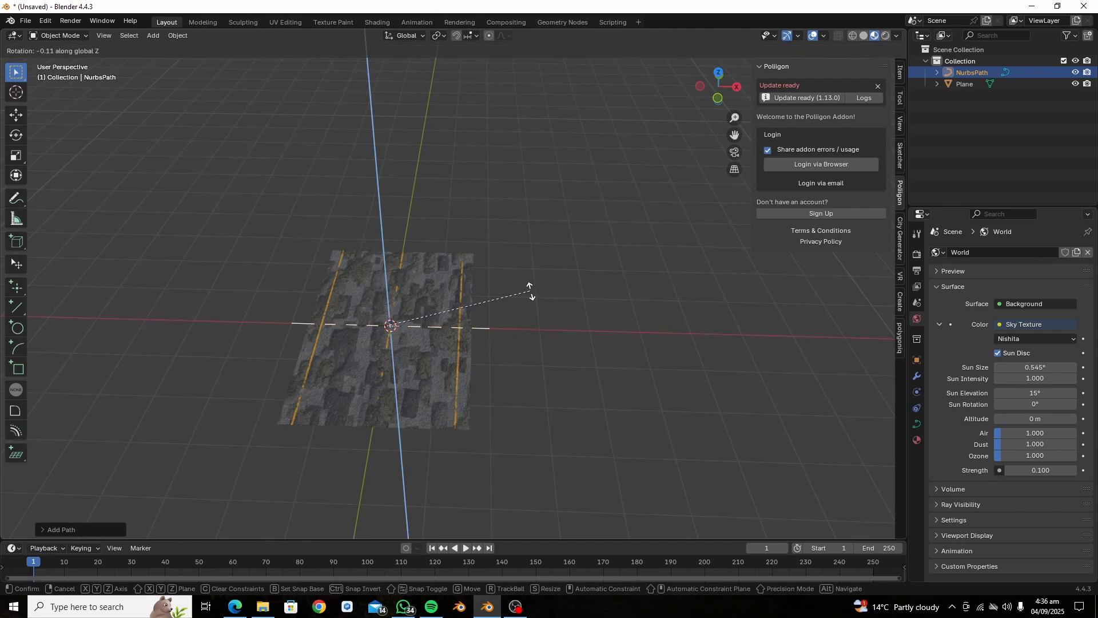
{"action": "type", "text": "9"}
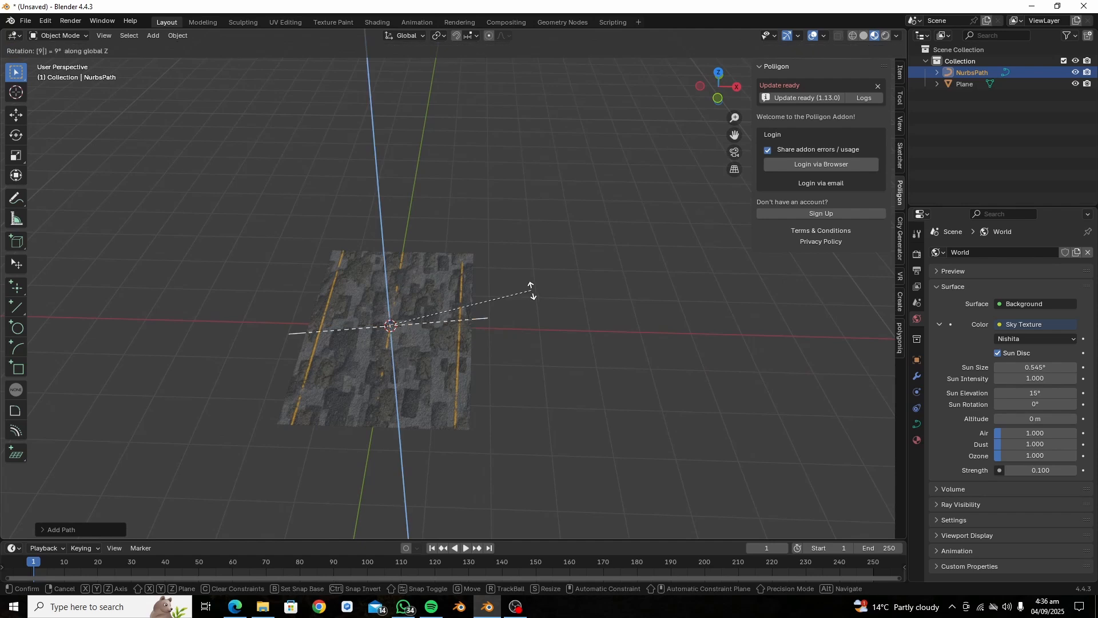
{"action": "type", "text": "0"}
{"action": "key", "text": "Return"}
- Scale the path up uniformly so it extends well past both ends of the road plane
{"action": "middle_click_drag", "start_coordinate": [530, 290], "coordinate": [475, 279]}
{"action": "key", "text": "s"}
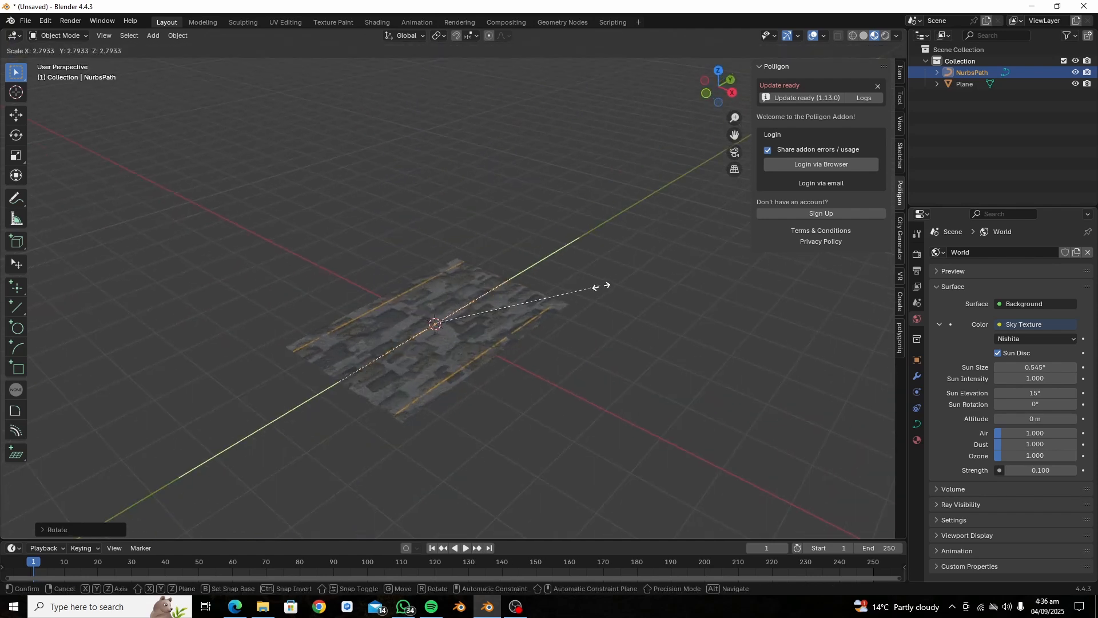
{"action": "left_click", "coordinate": [636, 279]}
{"action": "middle_click_drag", "start_coordinate": [636, 279], "coordinate": [564, 306]}
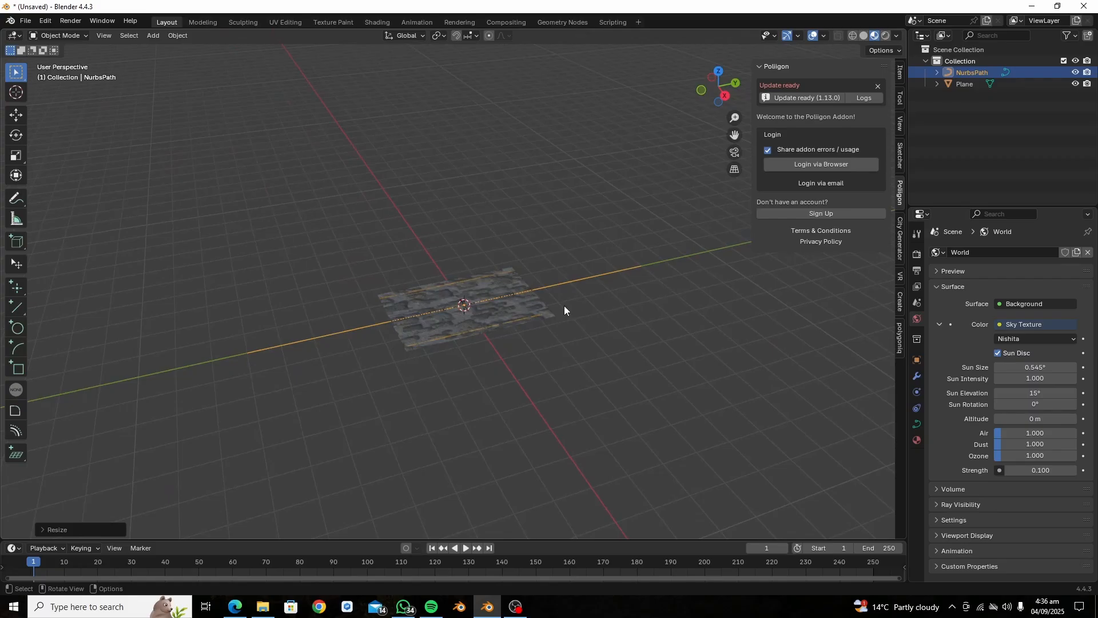
- Edit the path from the top view and extrude its far end point a long way forward, drifting slightly toward negative X
{"action": "key", "text": "Tab"}
{"action": "middle_click_drag", "start_coordinate": [583, 262], "coordinate": [434, 317], "text": "shift"}
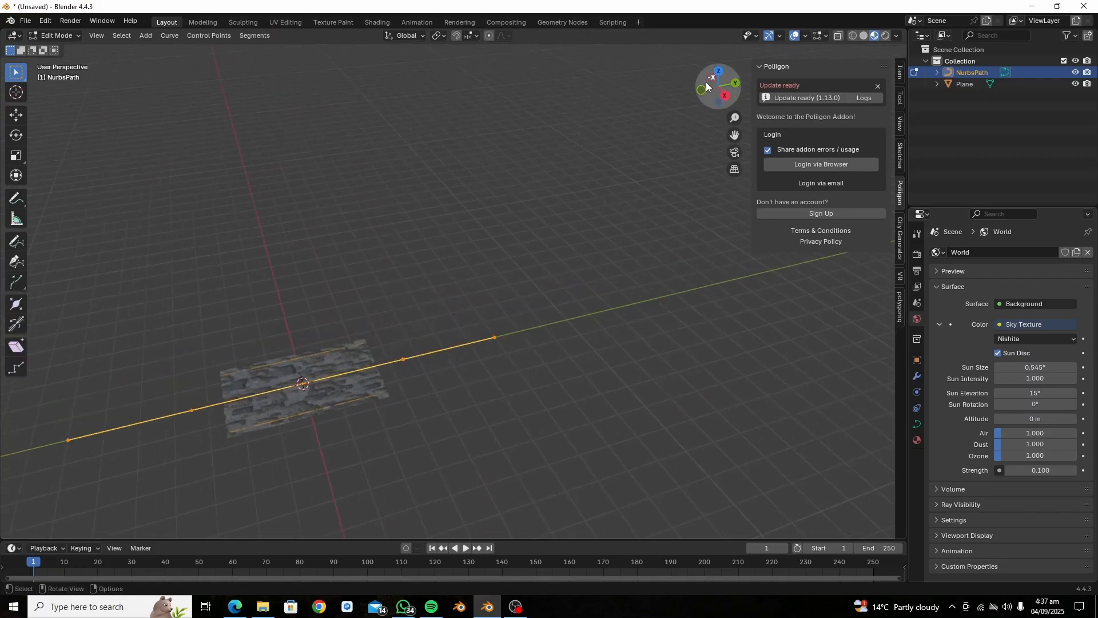
{"action": "left_click", "coordinate": [720, 71]}
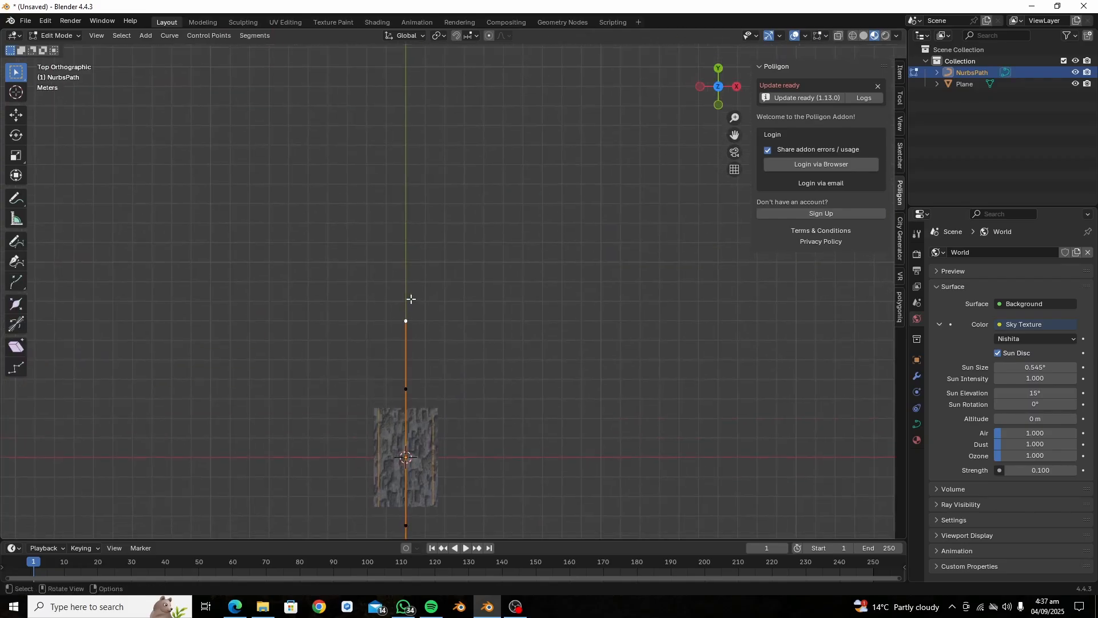
{"action": "middle_click_drag", "start_coordinate": [492, 203], "coordinate": [507, 370], "text": "shift"}
{"action": "scroll", "coordinate": [494, 293], "scroll_direction": "down", "scroll_amount": 4}
{"action": "key", "text": "e"}
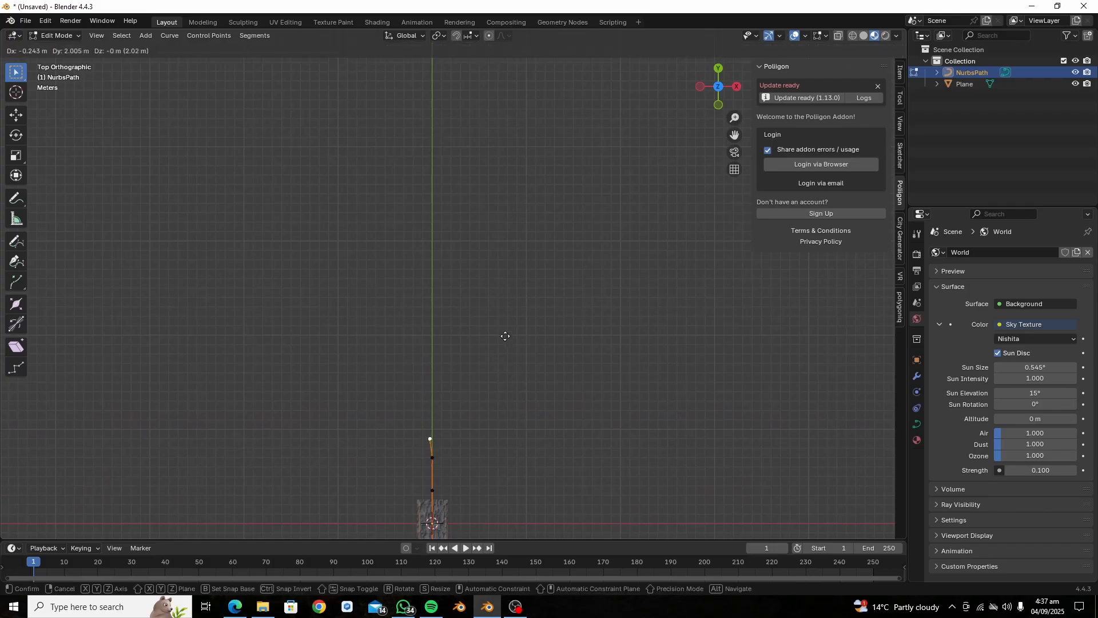
{"action": "left_click", "coordinate": [492, 100]}
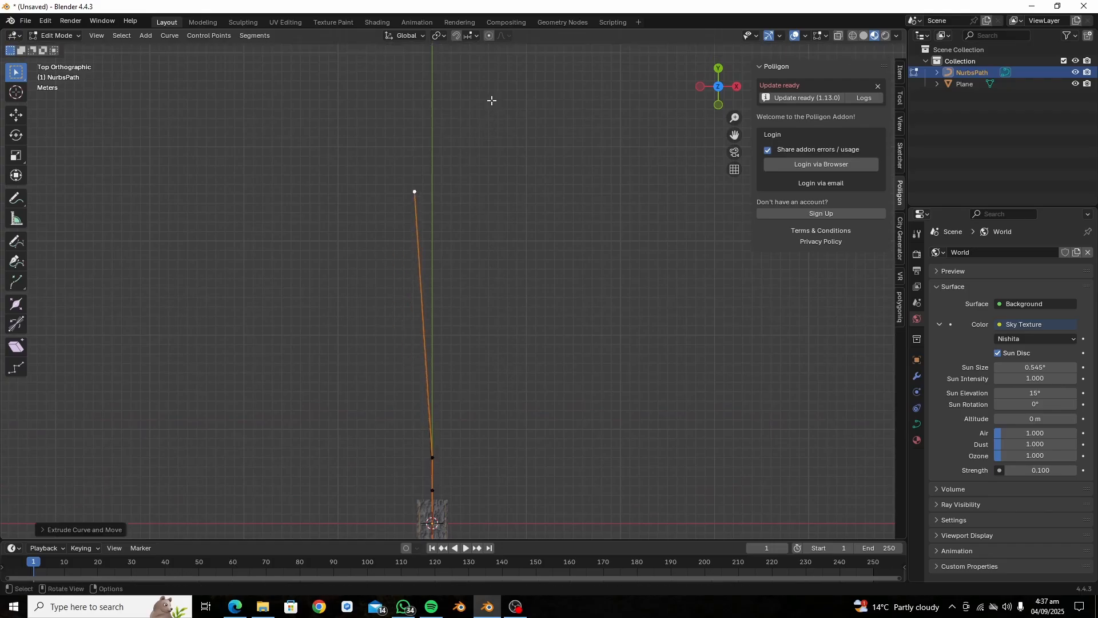
- Extrude the path end in further segments that bend first toward negative X and then toward positive X
{"action": "middle_click_drag", "start_coordinate": [492, 100], "coordinate": [443, 294], "text": "shift"}
{"action": "key", "text": "e"}
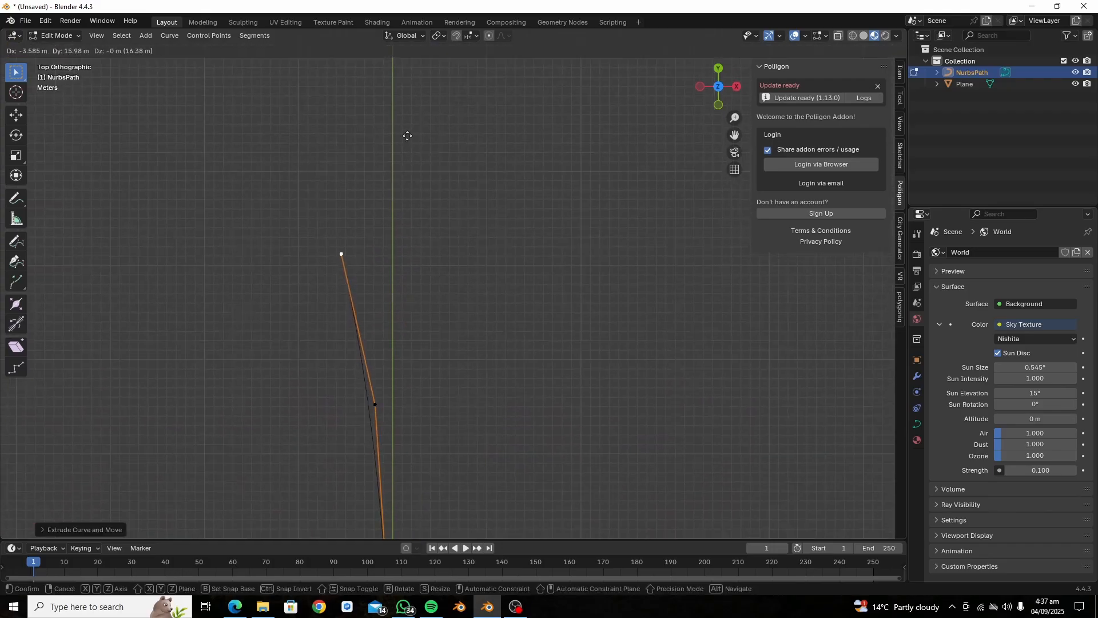
{"action": "middle_click_drag", "start_coordinate": [404, 127], "coordinate": [353, 297], "text": "shift"}
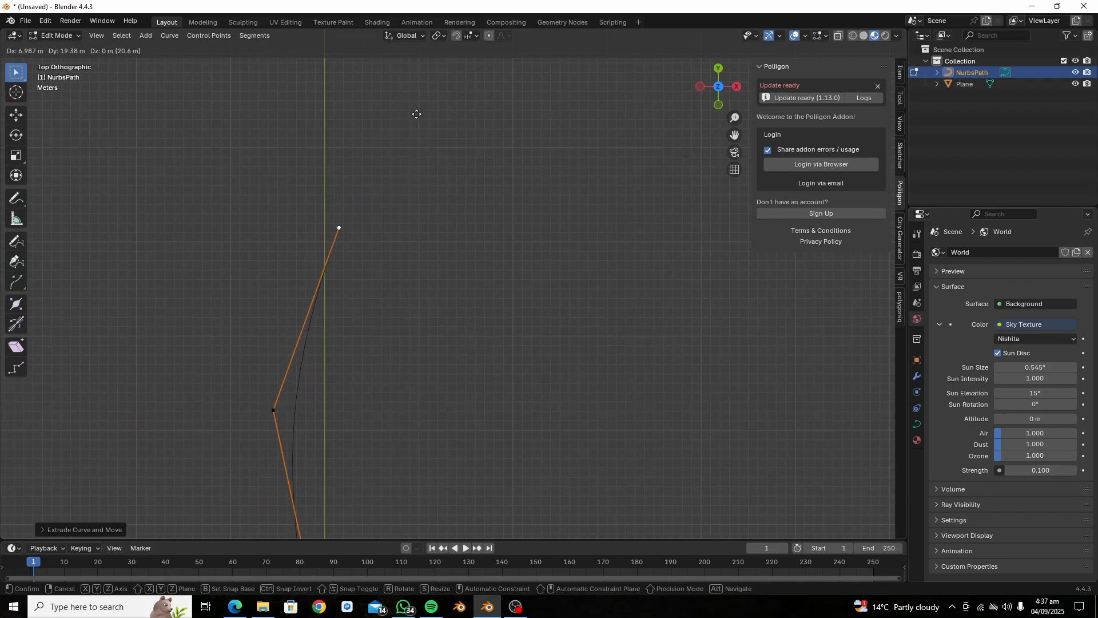
{"action": "left_click", "coordinate": [453, 78]}
{"action": "middle_click_drag", "start_coordinate": [468, 130], "coordinate": [349, 259], "text": "shift"}
{"action": "key", "text": "e"}
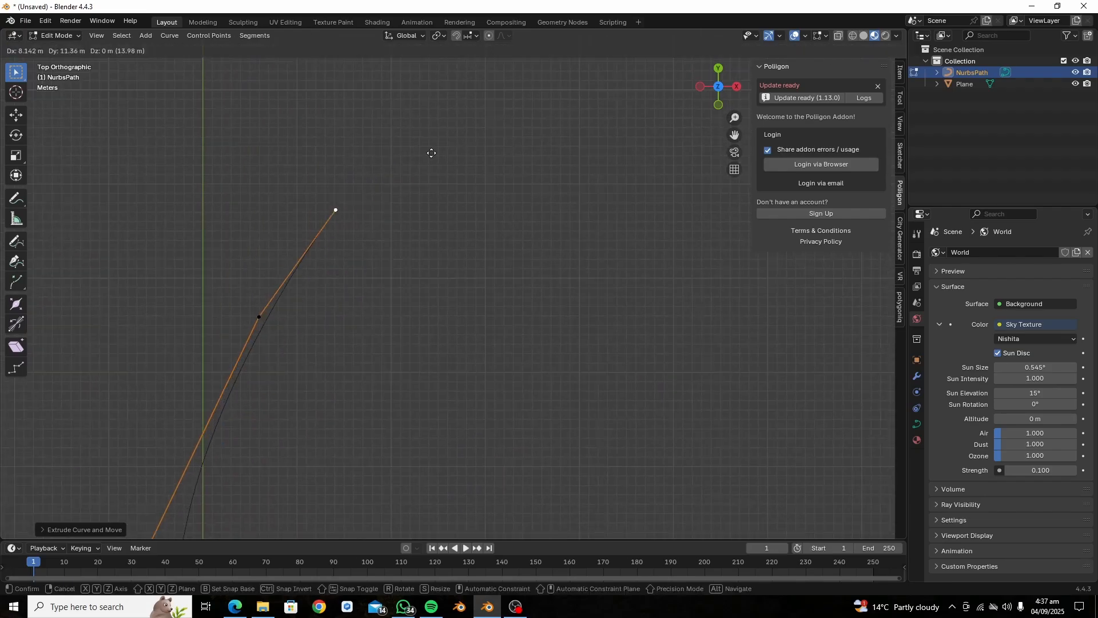
{"action": "left_click", "coordinate": [550, 89]}
- Extend the path with a segment about 43 m long toward positive X, followed by one curving slightly back
{"action": "middle_click_drag", "start_coordinate": [549, 88], "coordinate": [454, 367], "text": "shift"}
{"action": "scroll", "coordinate": [489, 285], "scroll_direction": "down", "scroll_amount": 8}
{"action": "key", "text": "e"}
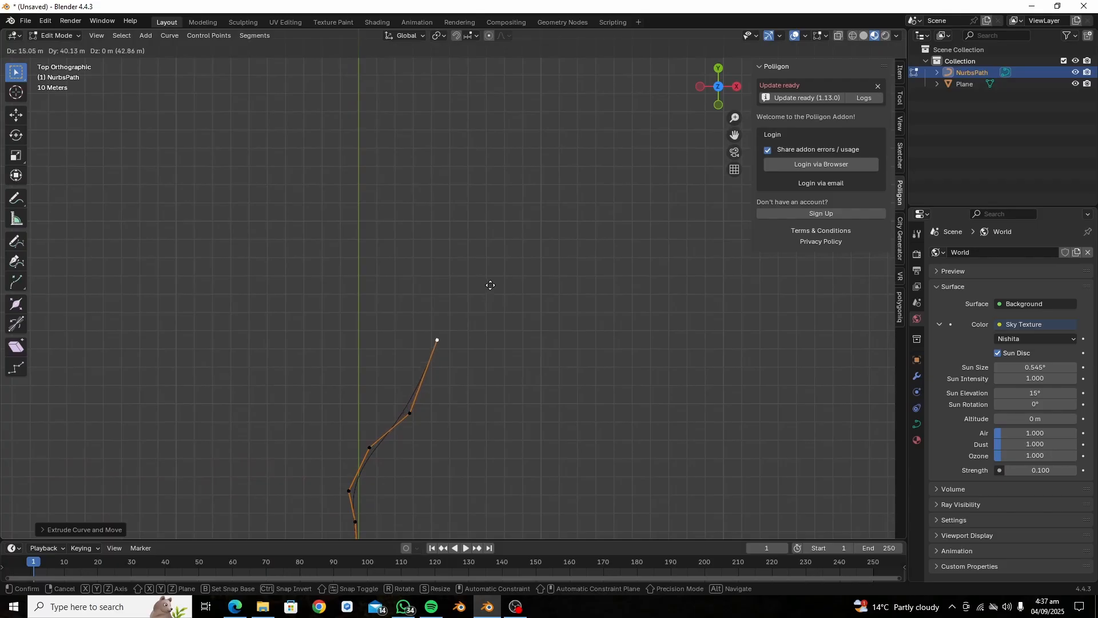
{"action": "left_click", "coordinate": [490, 284]}
{"action": "key", "text": "e"}
{"action": "left_click", "coordinate": [483, 199]}
{"action": "middle_click_drag", "start_coordinate": [483, 207], "coordinate": [465, 331], "text": "shift"}
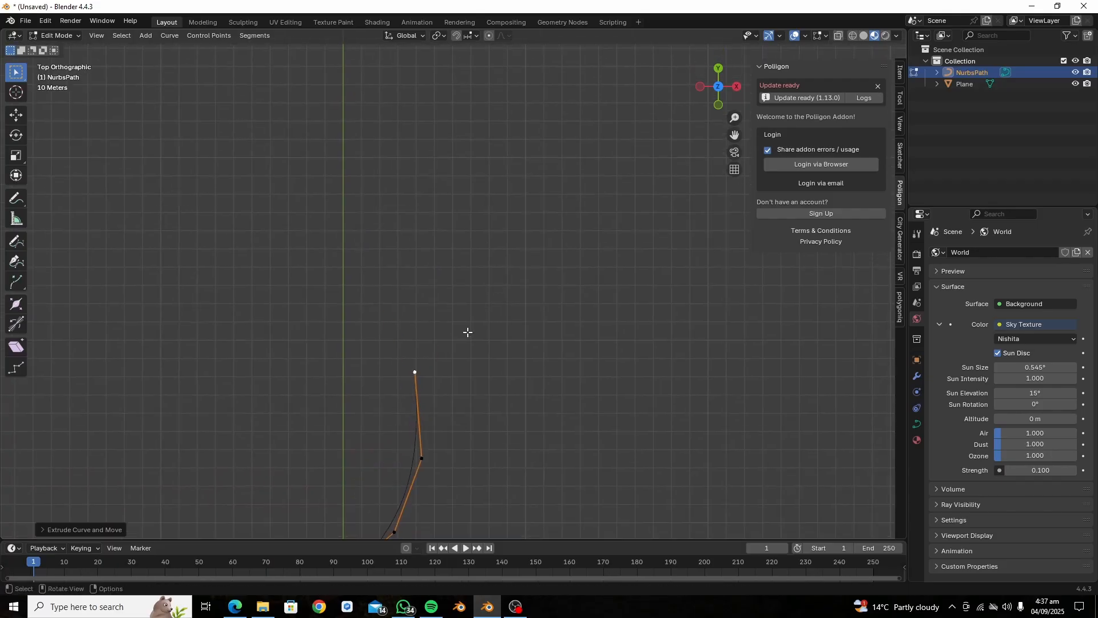
- Extrude three more long path segments forward along Y, veering toward negative X and then back toward positive X
{"action": "key", "text": "e"}
{"action": "left_click", "coordinate": [391, 196]}
{"action": "middle_click_drag", "start_coordinate": [388, 189], "coordinate": [414, 345], "text": "shift"}
{"action": "key", "text": "e"}
{"action": "left_click", "coordinate": [380, 179]}
{"action": "key", "text": "e"}
{"action": "left_click", "coordinate": [437, 120]}
- Extrude the last winding segments at the far end of the path and return to Object Mode
{"action": "middle_click_drag", "start_coordinate": [437, 120], "coordinate": [466, 271], "text": "shift"}
{"action": "key", "text": "e"}
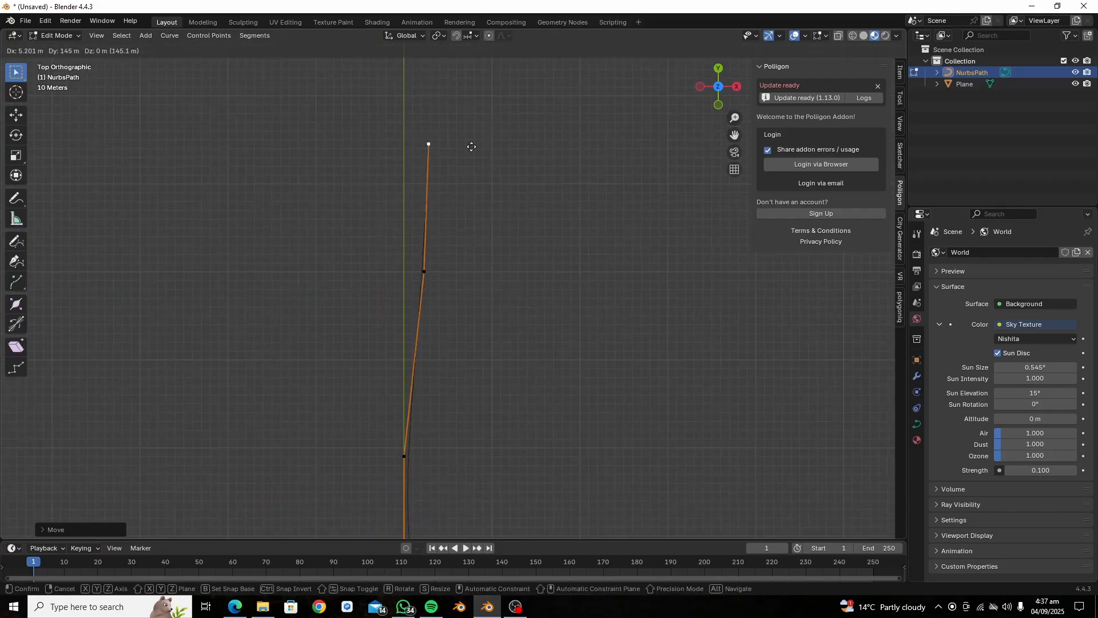
{"action": "left_click", "coordinate": [450, 62]}
{"action": "key", "text": "e"}
{"action": "left_click", "coordinate": [491, 164]}
{"action": "key", "text": "e"}
{"action": "left_click", "coordinate": [504, 56]}
{"action": "key", "text": "Tab"}
- Select the road-material plane and add an Array modifier to it
{"action": "scroll", "coordinate": [506, 235], "scroll_direction": "down", "scroll_amount": 5}
{"action": "left_click", "coordinate": [506, 235]}
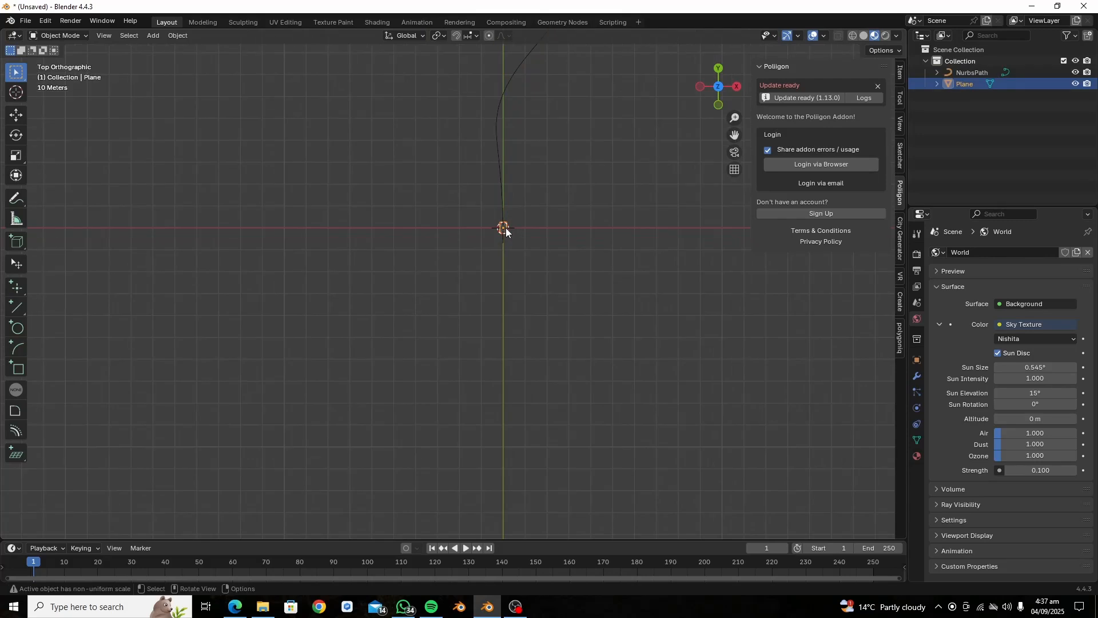
{"action": "key", "text": "KP_Decimal"}
{"action": "middle_click_drag", "start_coordinate": [526, 276], "coordinate": [572, 269]}
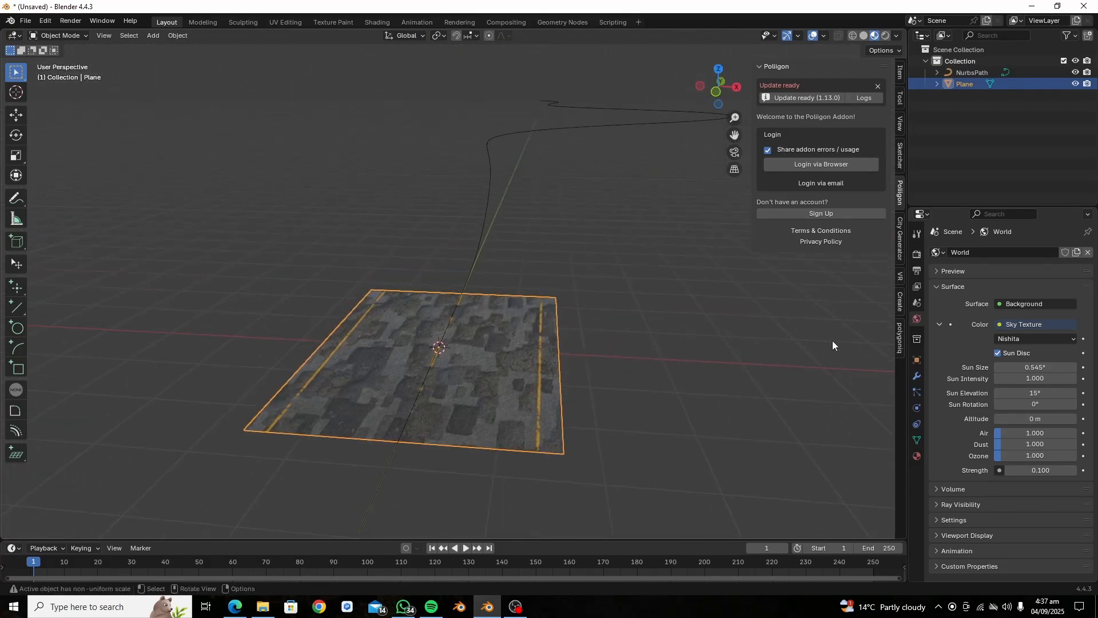
{"action": "left_click", "coordinate": [918, 377]}
{"action": "left_click", "coordinate": [985, 252]}
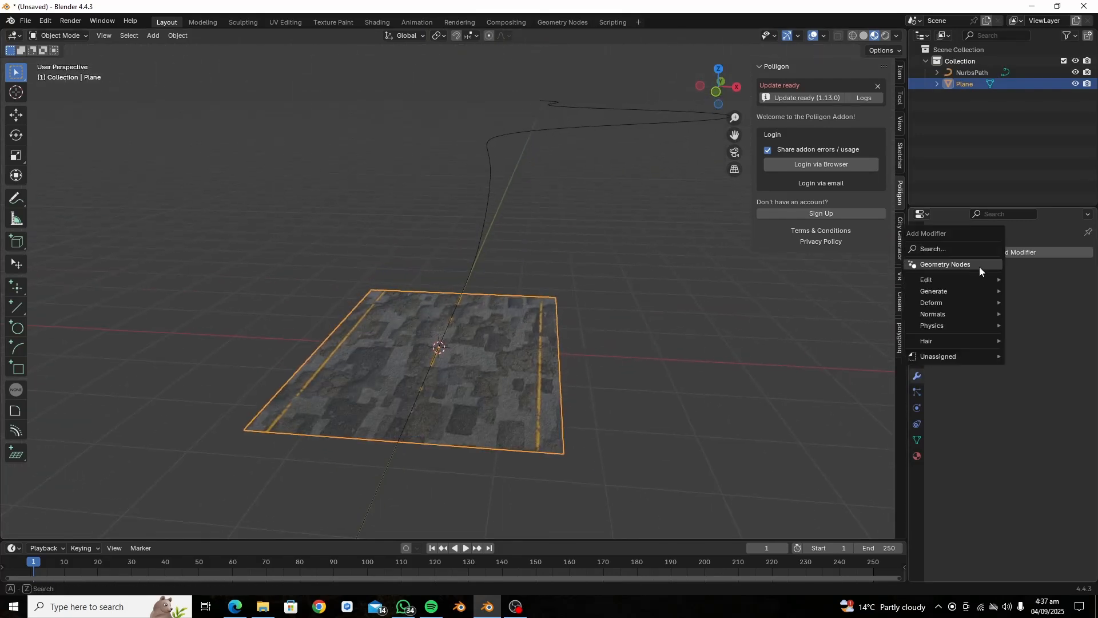
{"action": "mouse_move", "coordinate": [966, 284]}
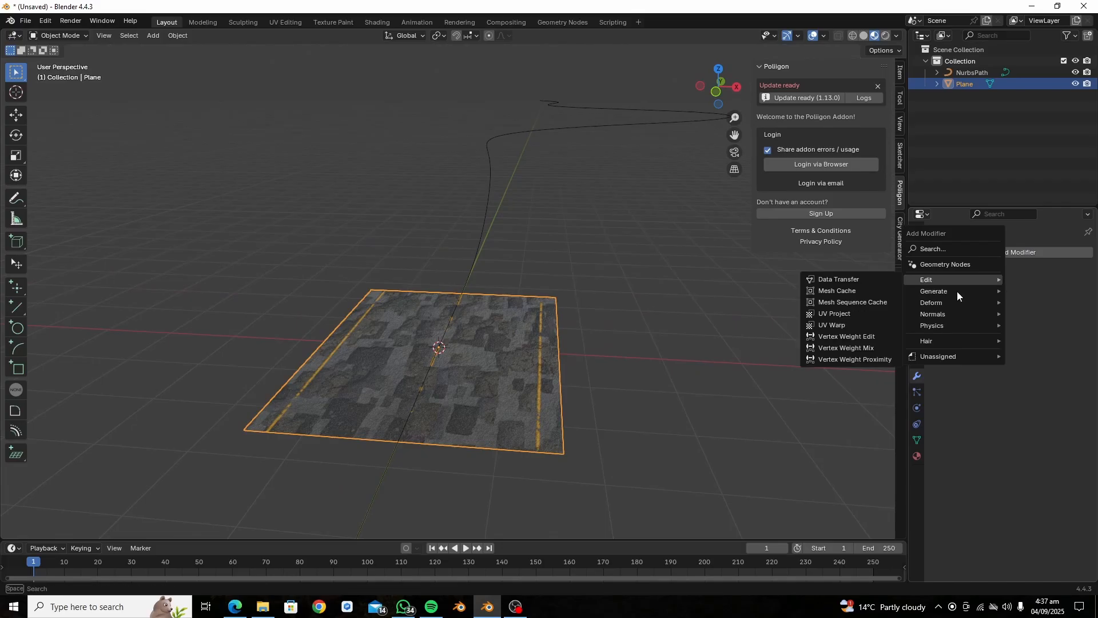
{"action": "mouse_move", "coordinate": [929, 294]}
{"action": "left_click", "coordinate": [850, 292]}
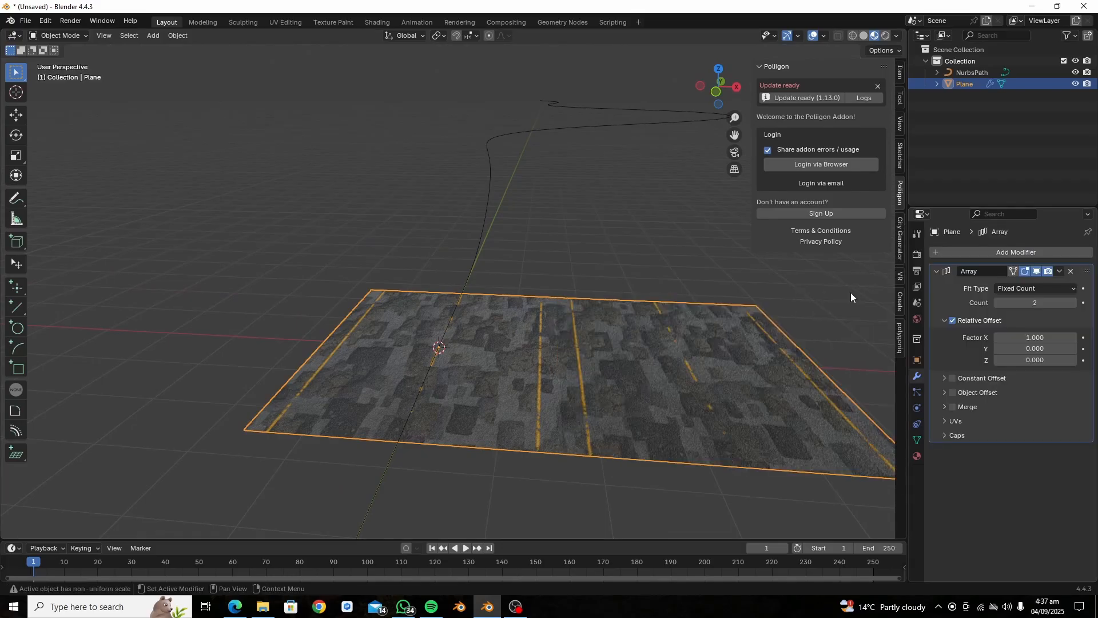
- Set the array's relative offset to X 0 and Y 1, and its count to 50
{"action": "type", "text": "0"}
{"action": "left_click", "coordinate": [1023, 349]}
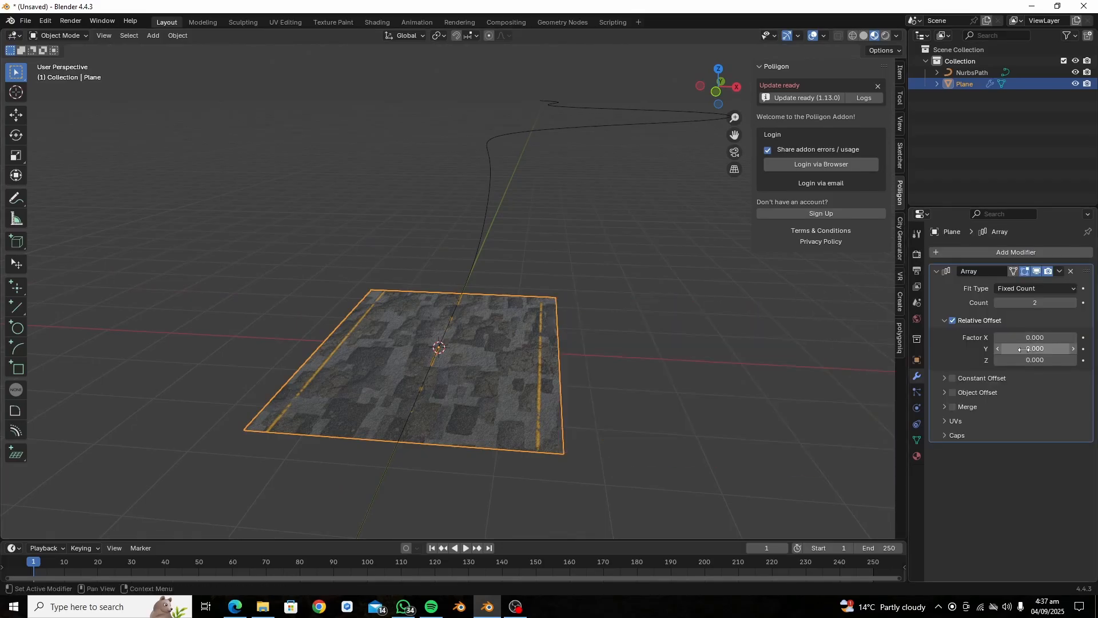
{"action": "key", "text": "Return"}
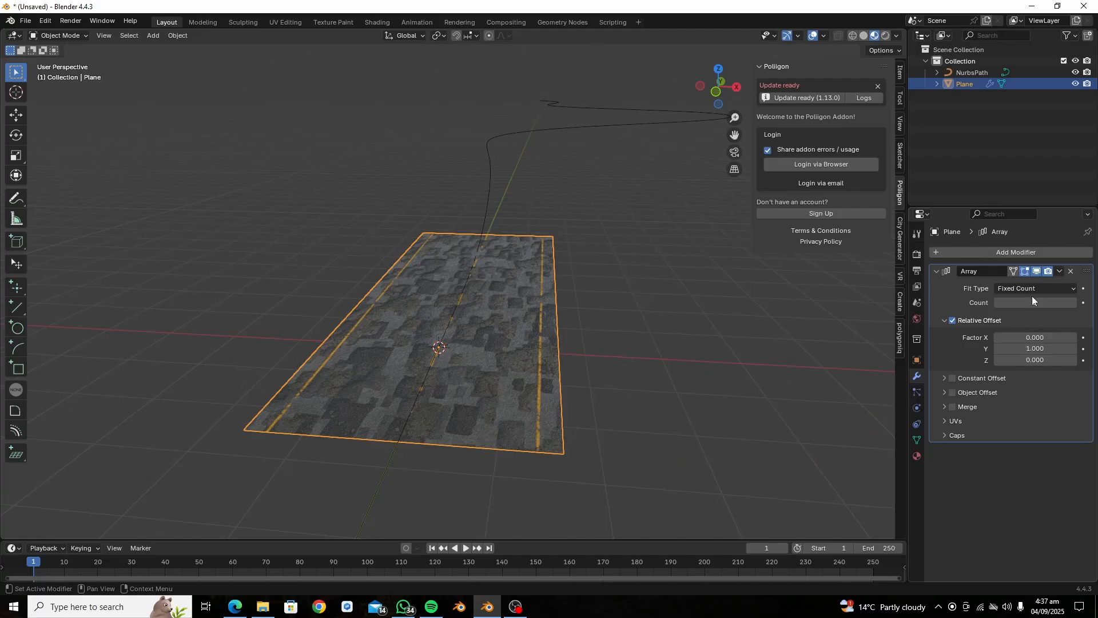
{"action": "left_click_drag", "start_coordinate": [1033, 302], "coordinate": [1065, 302]}
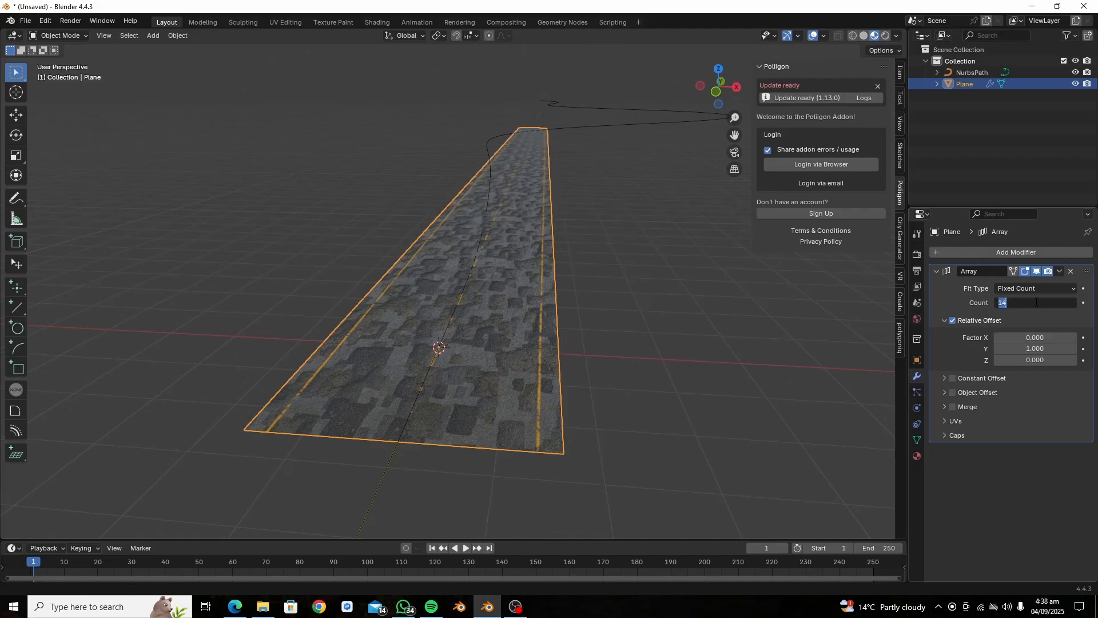
{"action": "key", "text": "Return"}
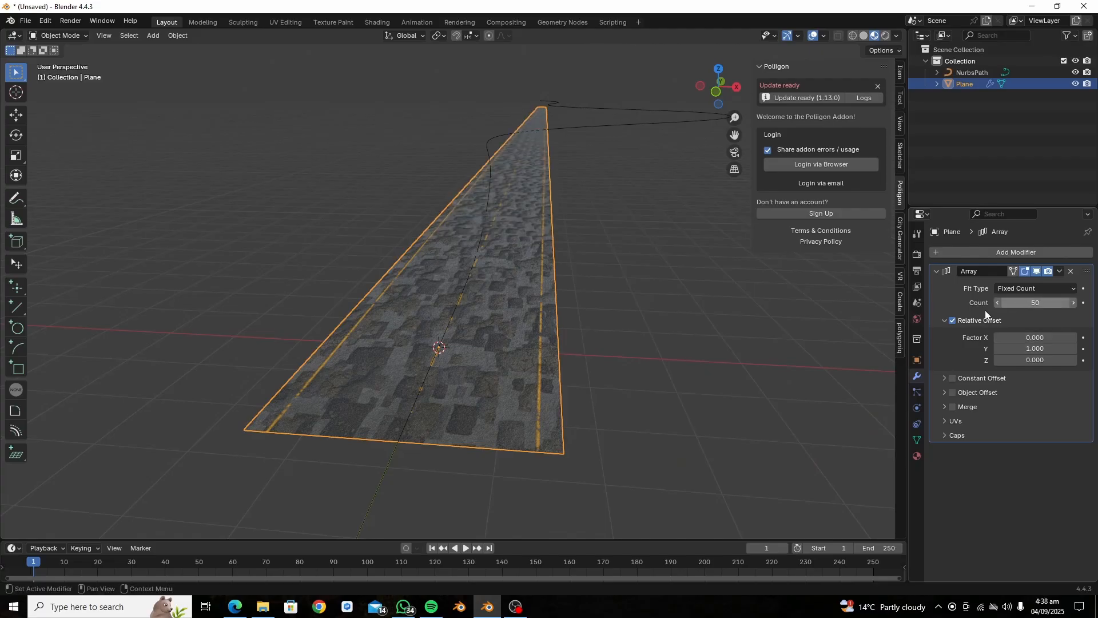
- Add about 20 evenly spaced, unslid loop cuts across the road plane's width in Edit Mode and return to Object Mode
{"action": "middle_click_drag", "start_coordinate": [629, 395], "coordinate": [559, 397]}
{"action": "key", "text": "Tab"}
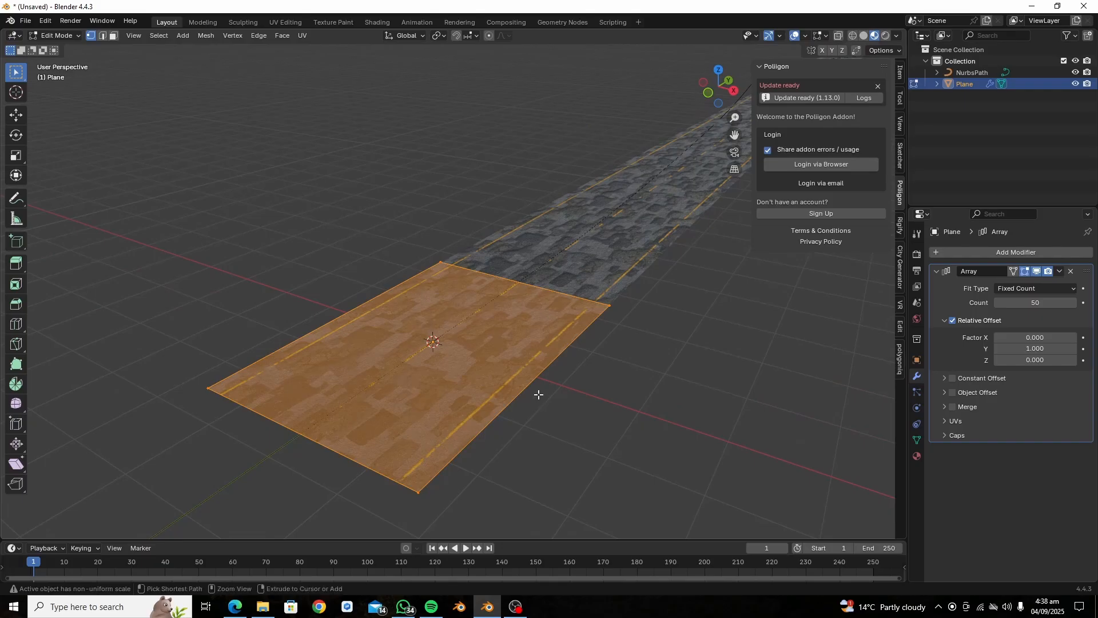
{"action": "key", "text": "ctrl+r"}
{"action": "scroll", "coordinate": [508, 416], "scroll_direction": "up", "scroll_amount": 19}
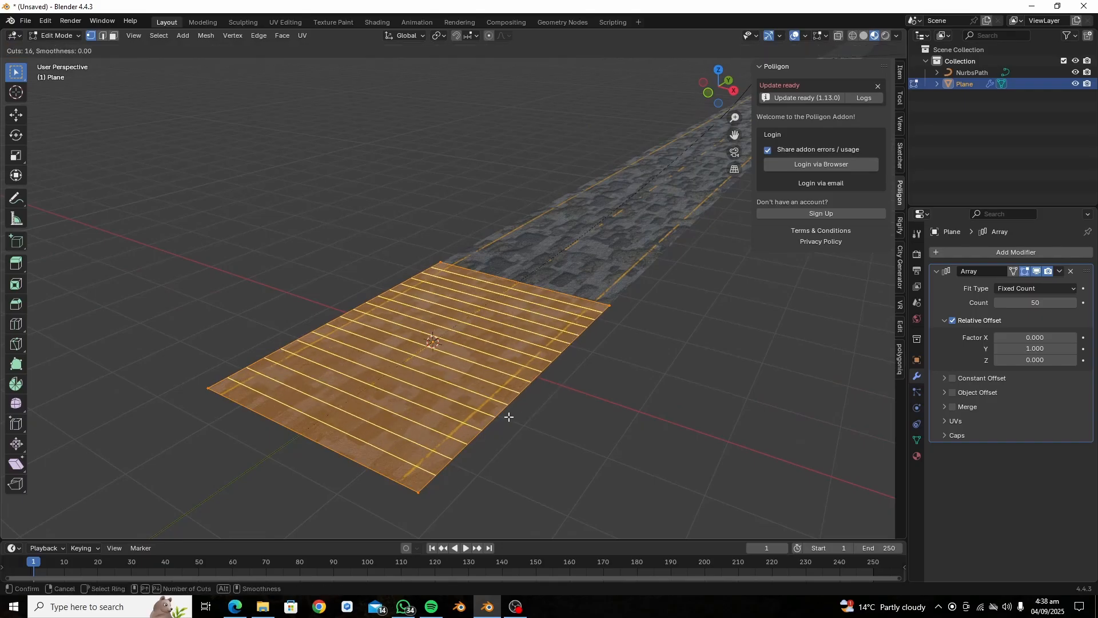
{"action": "left_click", "coordinate": [508, 416]}
{"action": "right_click", "coordinate": [515, 417]}
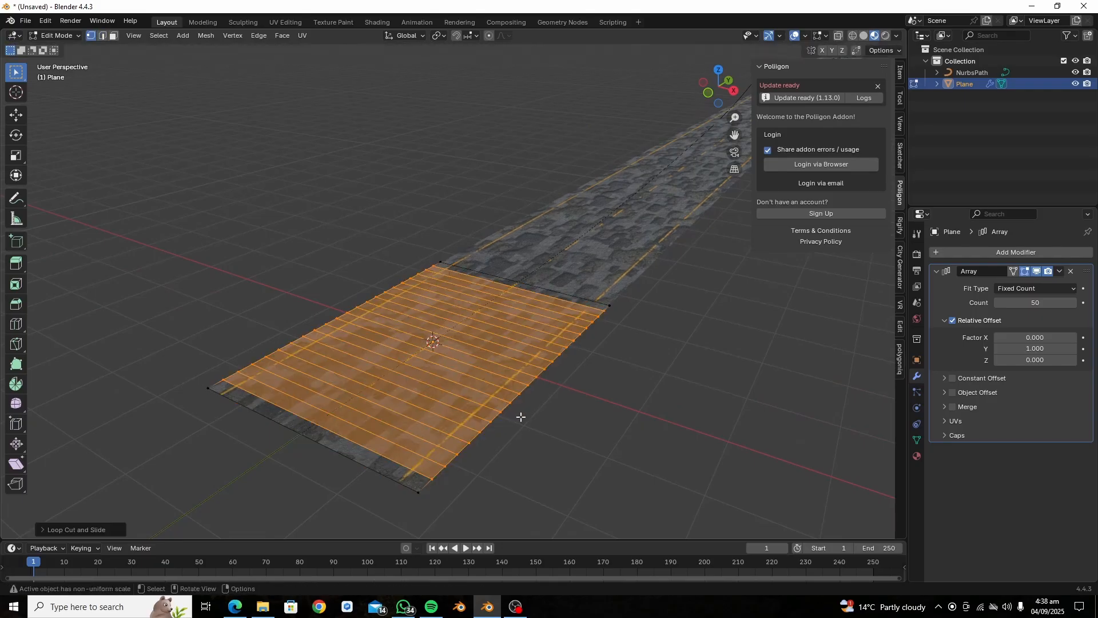
{"action": "key", "text": "Tab"}
- Add a Curve modifier to the road plane with NurbsPath as the curve object
{"action": "middle_click_drag", "start_coordinate": [533, 416], "coordinate": [617, 386]}
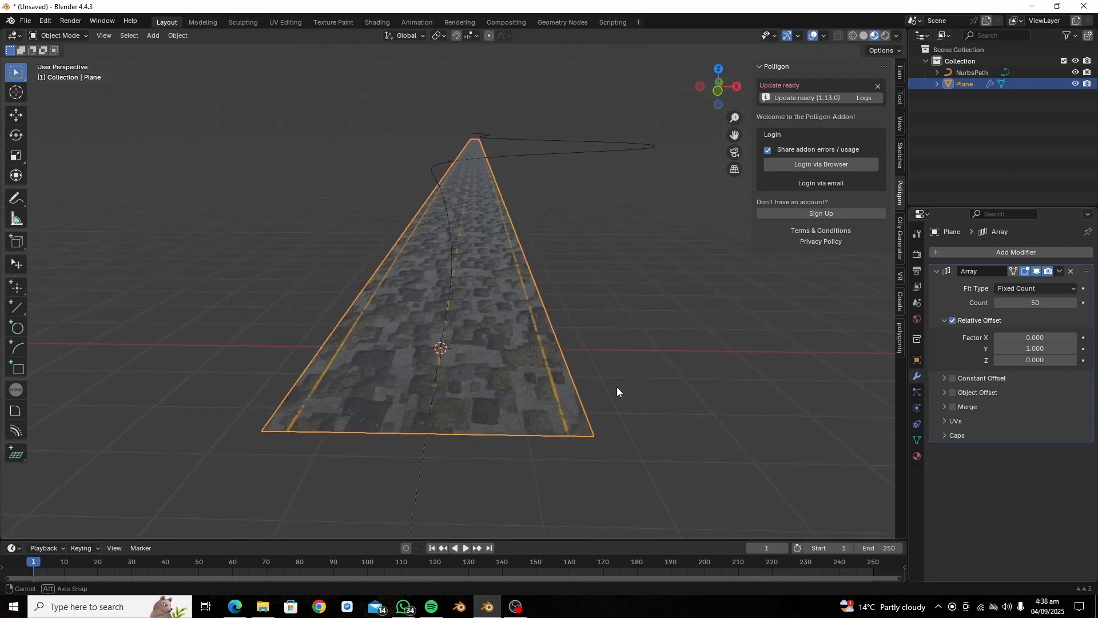
{"action": "left_click", "coordinate": [984, 255]}
{"action": "mouse_move", "coordinate": [955, 263]}
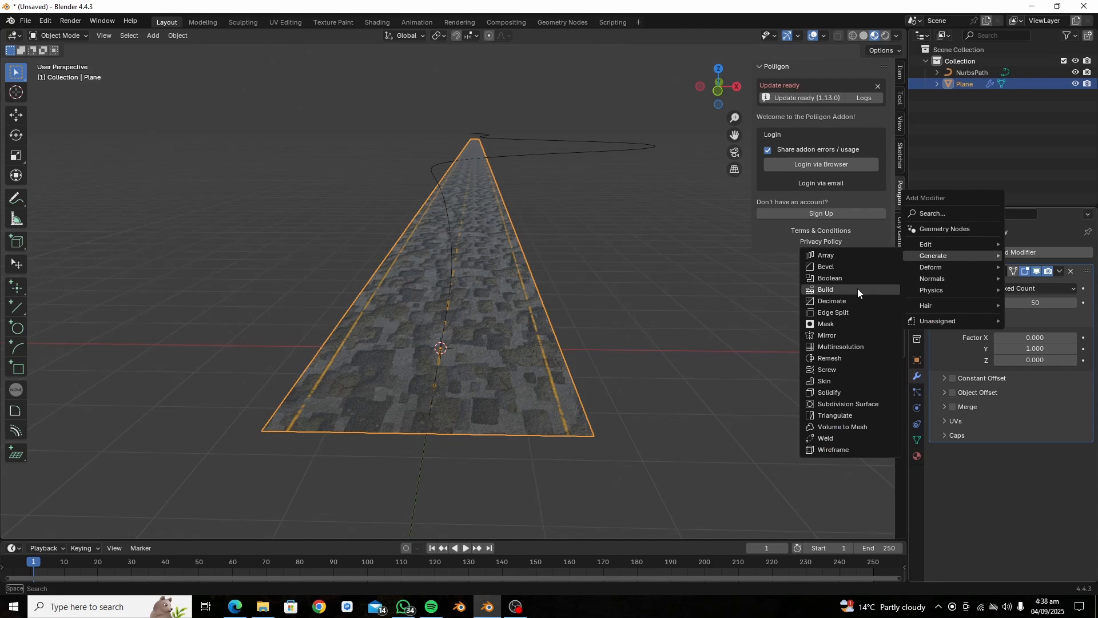
{"action": "mouse_move", "coordinate": [922, 268]}
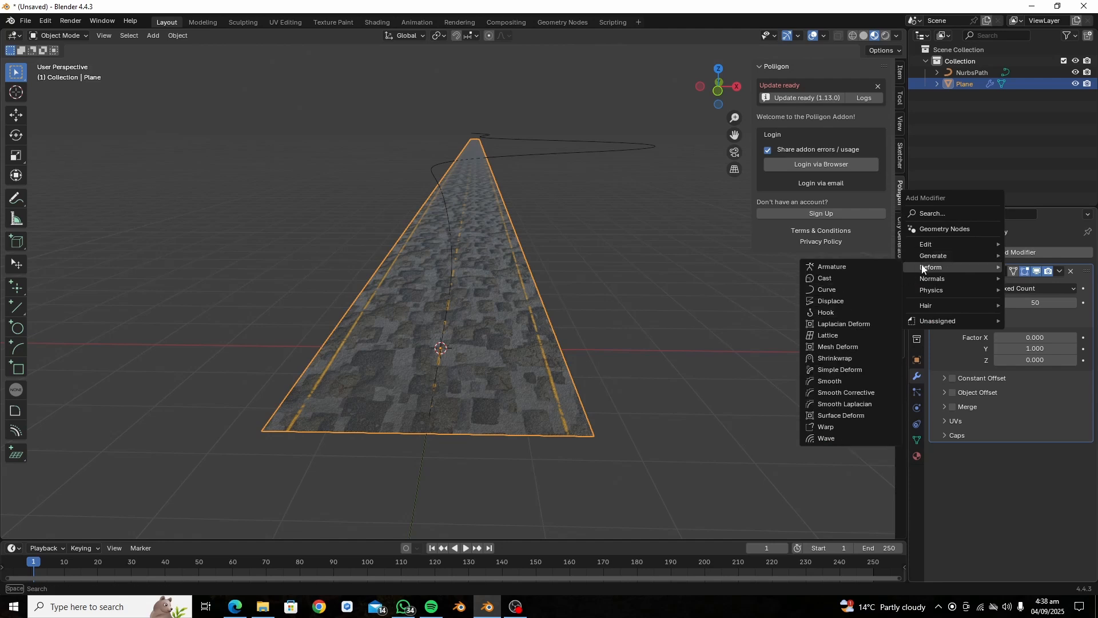
{"action": "left_click", "coordinate": [843, 290]}
{"action": "left_click", "coordinate": [998, 468]}
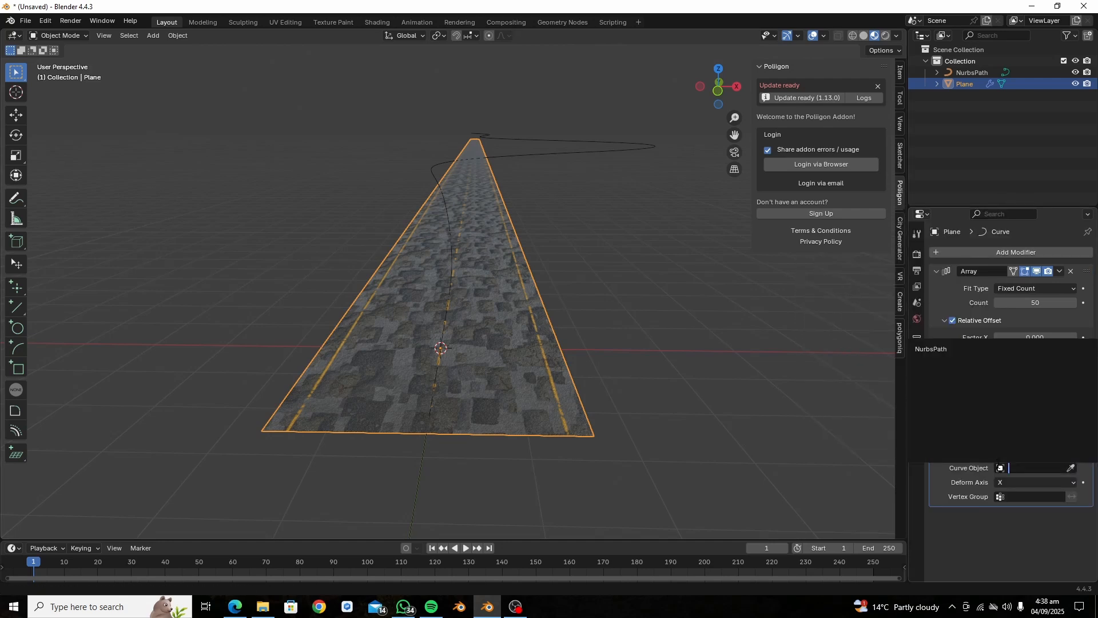
{"action": "left_click", "coordinate": [978, 352]}
{"action": "middle_click_drag", "start_coordinate": [595, 339], "coordinate": [579, 338]}
{"action": "scroll", "coordinate": [579, 338], "scroll_direction": "down", "scroll_amount": 4}
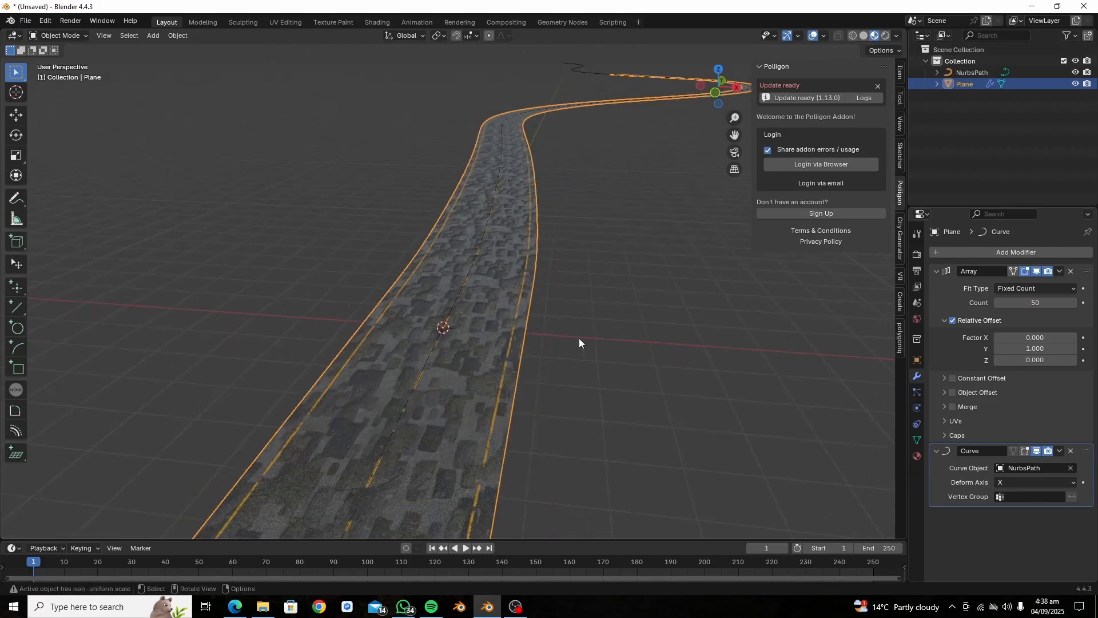
- Add a new mesh plane and move it off the road toward negative X
{"action": "middle_click_drag", "start_coordinate": [440, 236], "coordinate": [439, 245]}
{"action": "key", "text": "shift+a"}
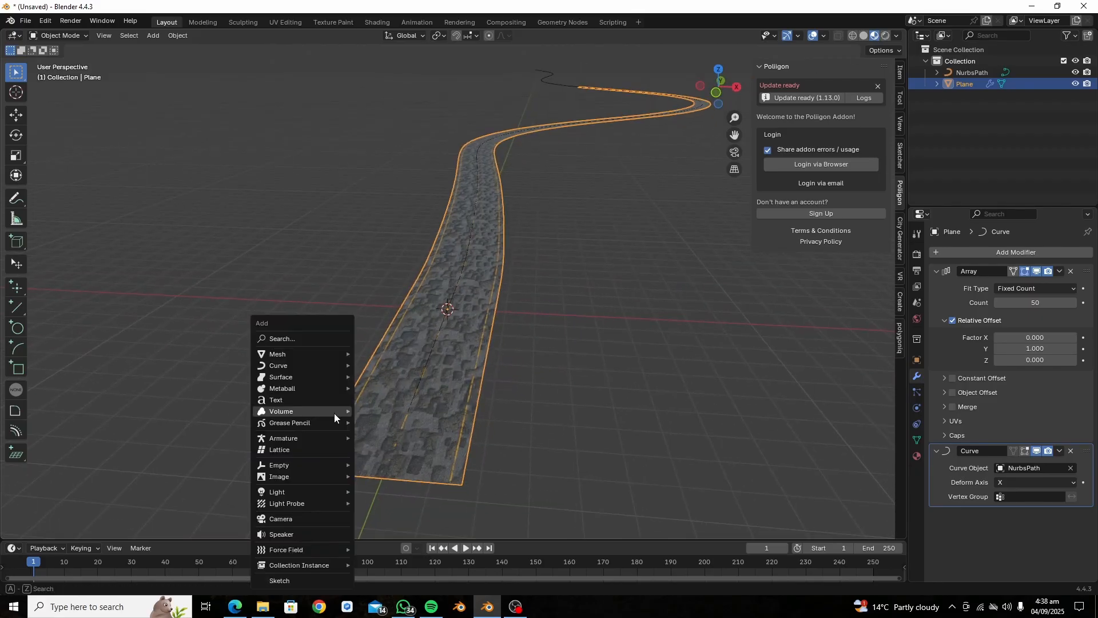
{"action": "mouse_move", "coordinate": [317, 356]}
{"action": "left_click", "coordinate": [378, 354]}
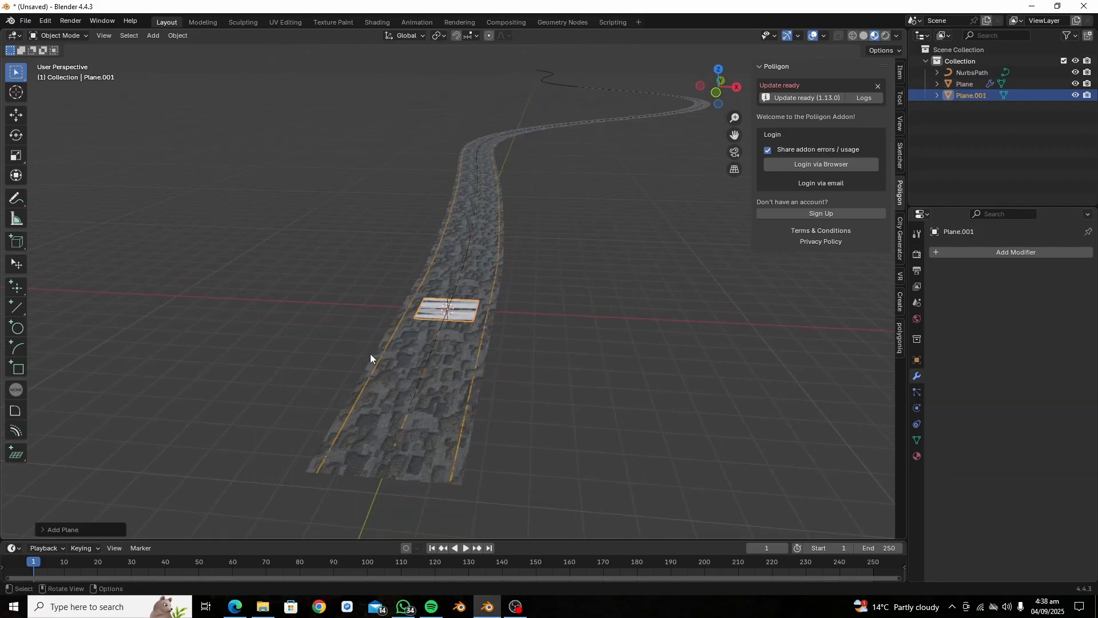
{"action": "middle_click_drag", "start_coordinate": [369, 353], "coordinate": [401, 385]}
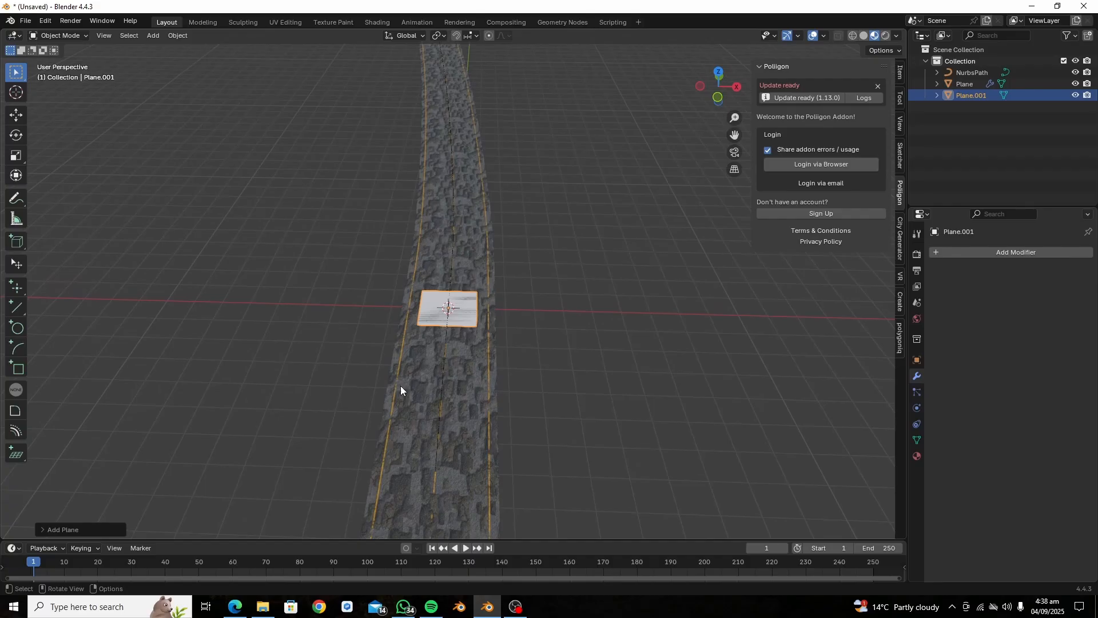
{"action": "key", "text": "g"}
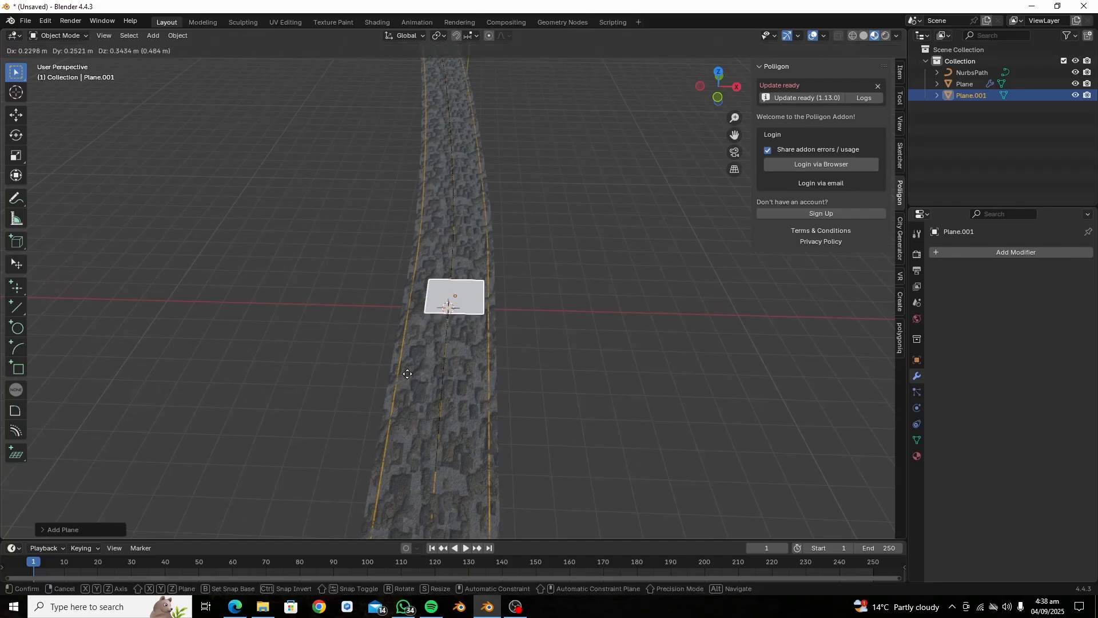
{"action": "left_click", "coordinate": [328, 380]}
- Move the new plane about 0.12 m toward negative X along the global X axis, beside the road's edge
{"action": "scroll", "coordinate": [342, 377], "scroll_direction": "up", "scroll_amount": 3}
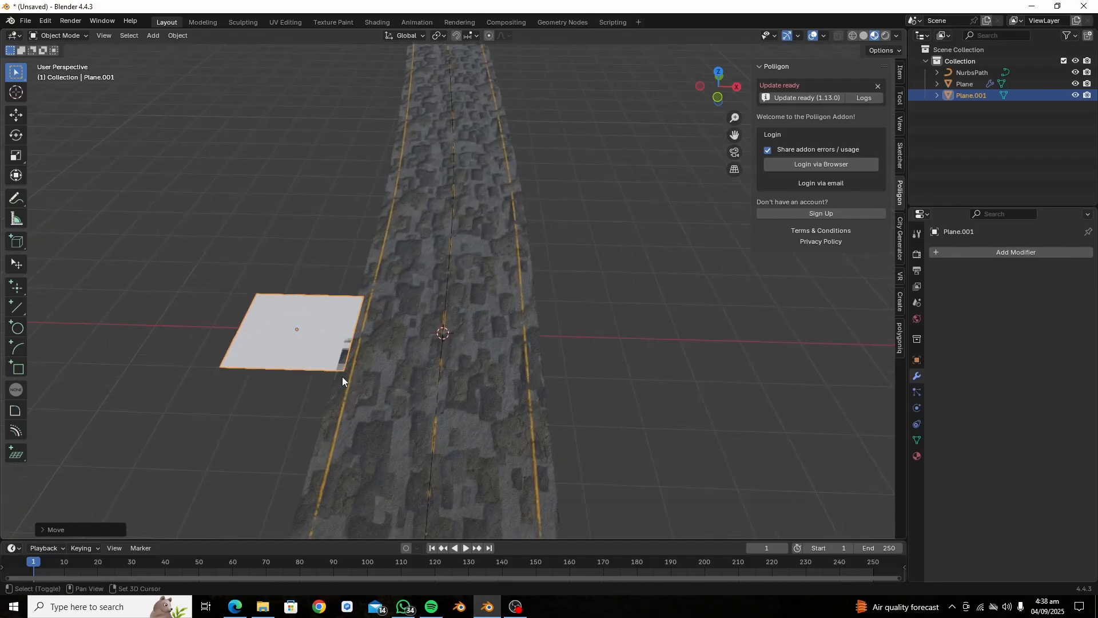
{"action": "scroll", "coordinate": [490, 327], "scroll_direction": "up", "scroll_amount": 4}
{"action": "key", "text": "g"}
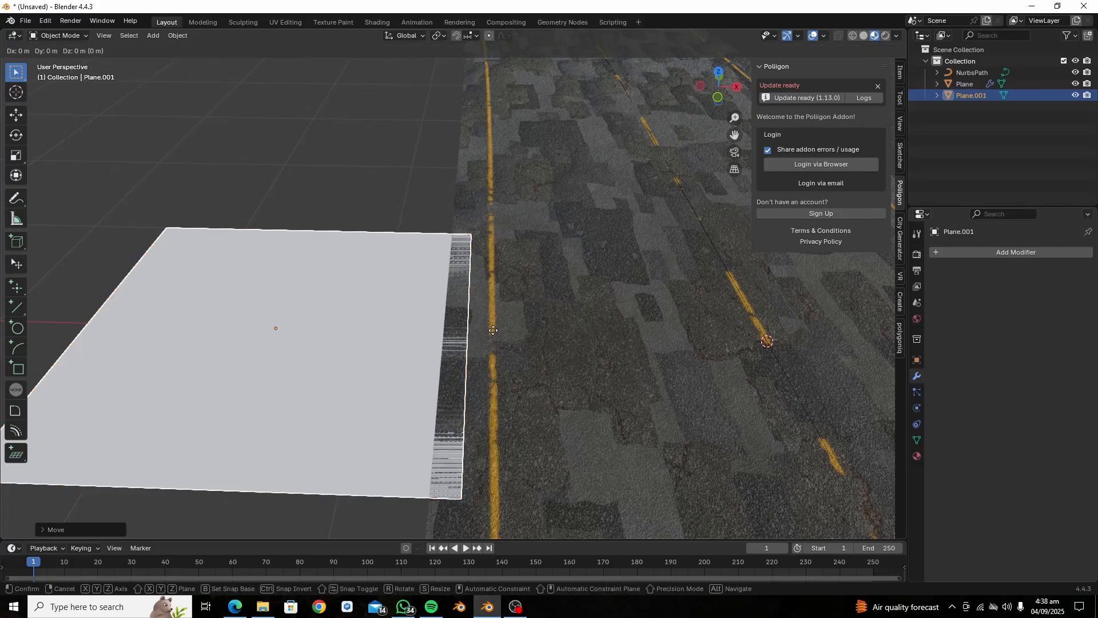
{"action": "key", "text": "x"}
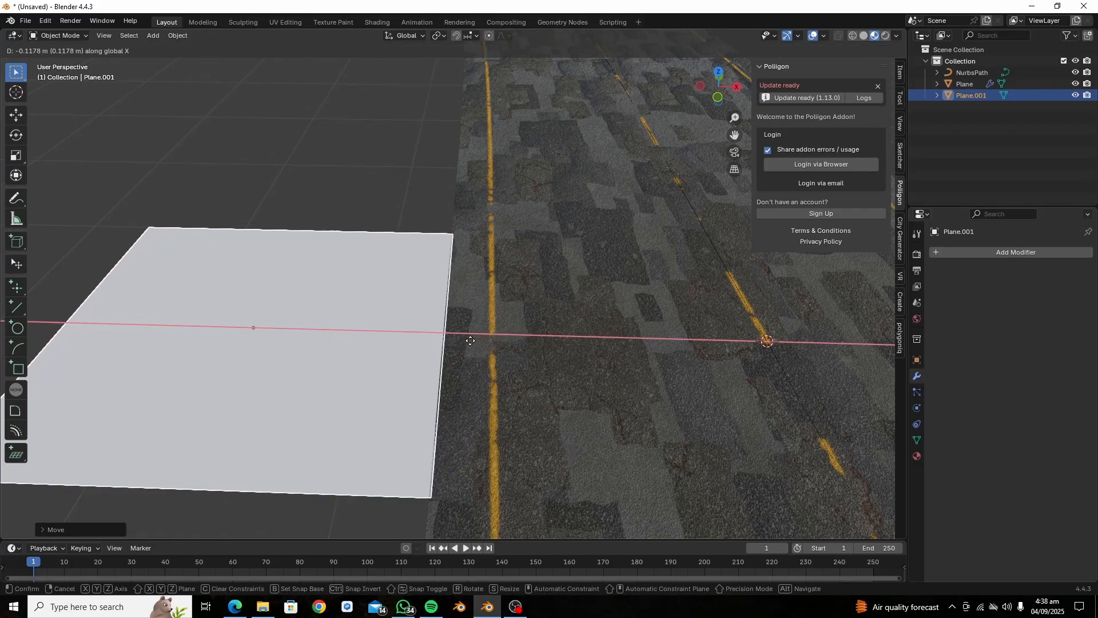
{"action": "left_click", "coordinate": [471, 341]}
- Stretch the new plane into a long strip by moving its outer edge along X away from the road
{"action": "scroll", "coordinate": [470, 341], "scroll_direction": "down", "scroll_amount": 5}
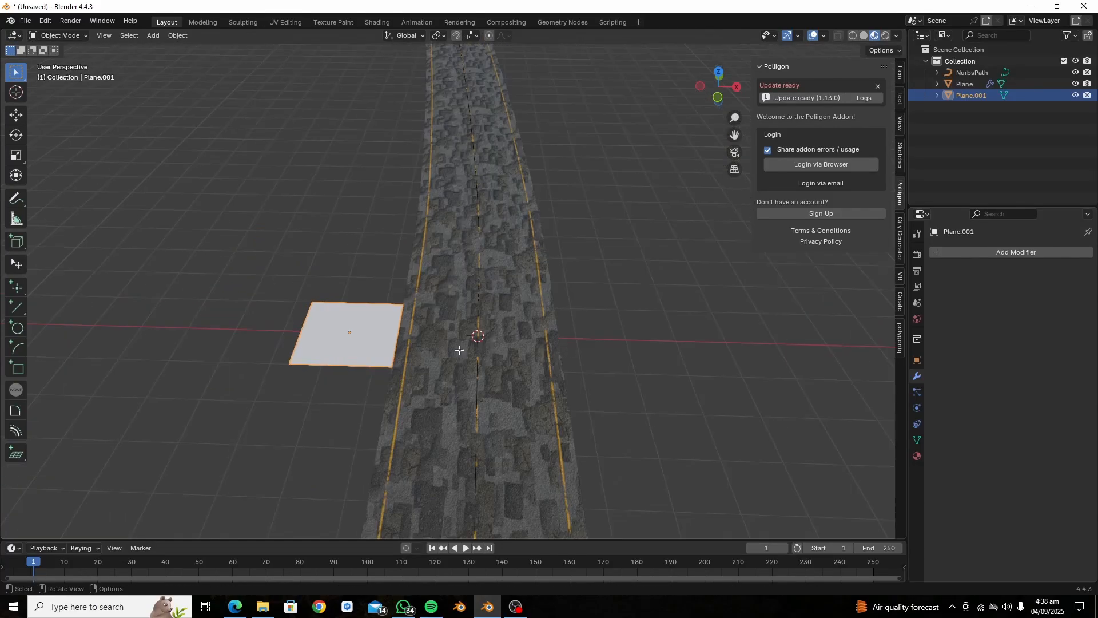
{"action": "key", "text": "Tab"}
{"action": "left_click_drag", "start_coordinate": [257, 382], "coordinate": [338, 251]}
{"action": "scroll", "coordinate": [368, 307], "scroll_direction": "down", "scroll_amount": 3}
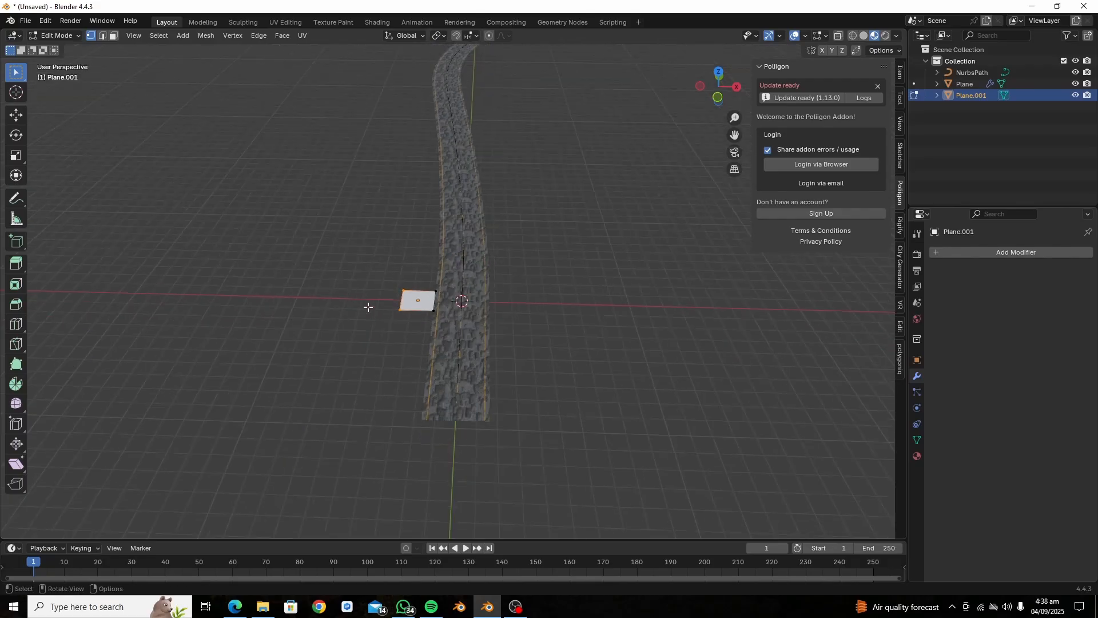
{"action": "key", "text": "g"}
{"action": "key", "text": "x"}
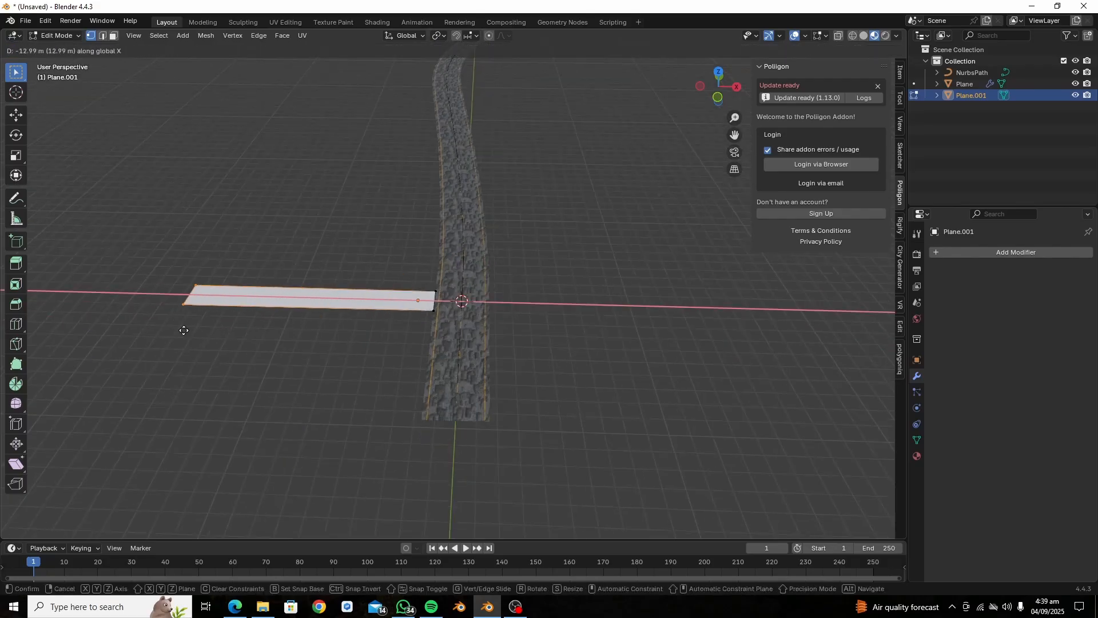
{"action": "left_click", "coordinate": [71, 325]}
- Scale the whole strip along Y into a broad ground area beside the start of the road
{"action": "mouse_move", "coordinate": [403, 225]}
{"action": "middle_mouse_down"}
{"action": "mouse_move", "coordinate": [372, 238]}
{"action": "mouse_move", "coordinate": [301, 235]}
{"action": "mouse_move", "coordinate": [383, 225]}
{"action": "middle_mouse_up"}
{"action": "key", "text": "a"}
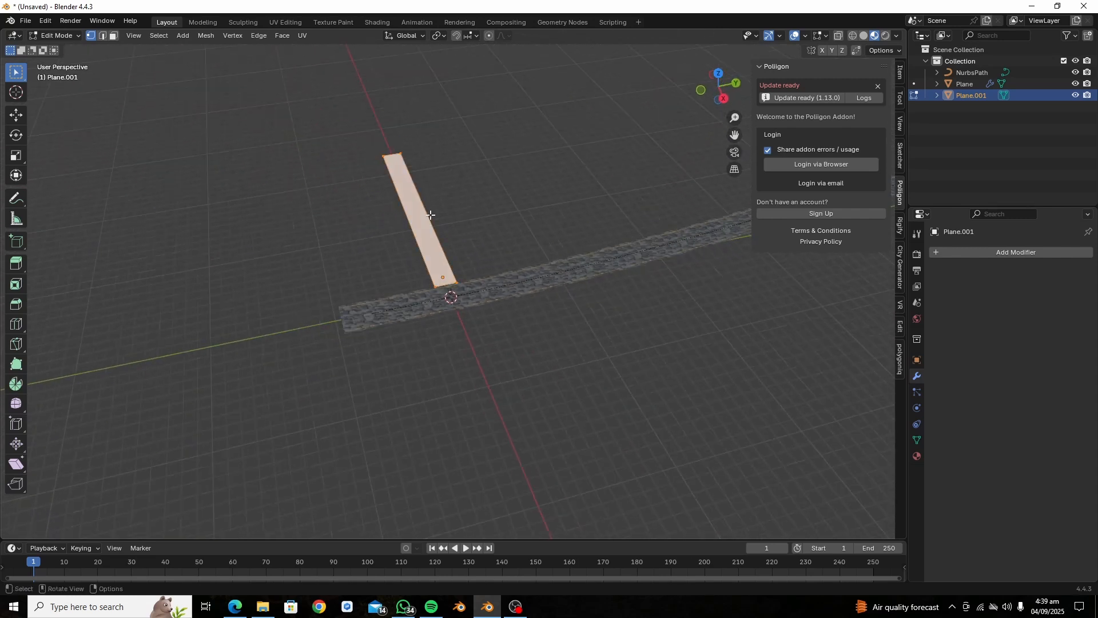
{"action": "key", "text": "s"}
{"action": "key", "text": "y"}
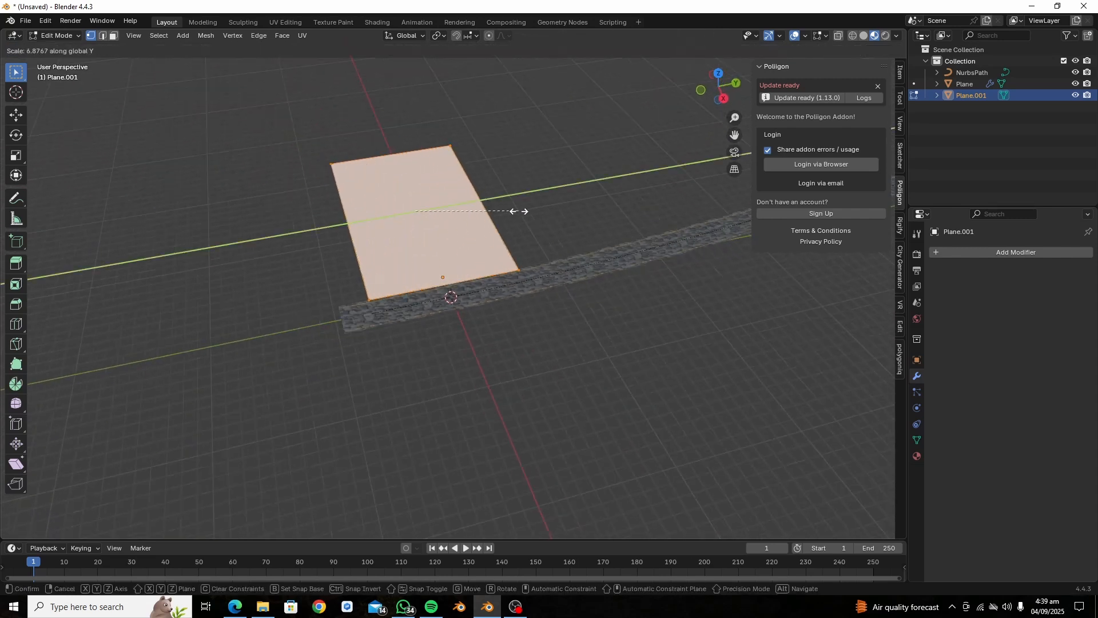
{"action": "left_click", "coordinate": [545, 215]}
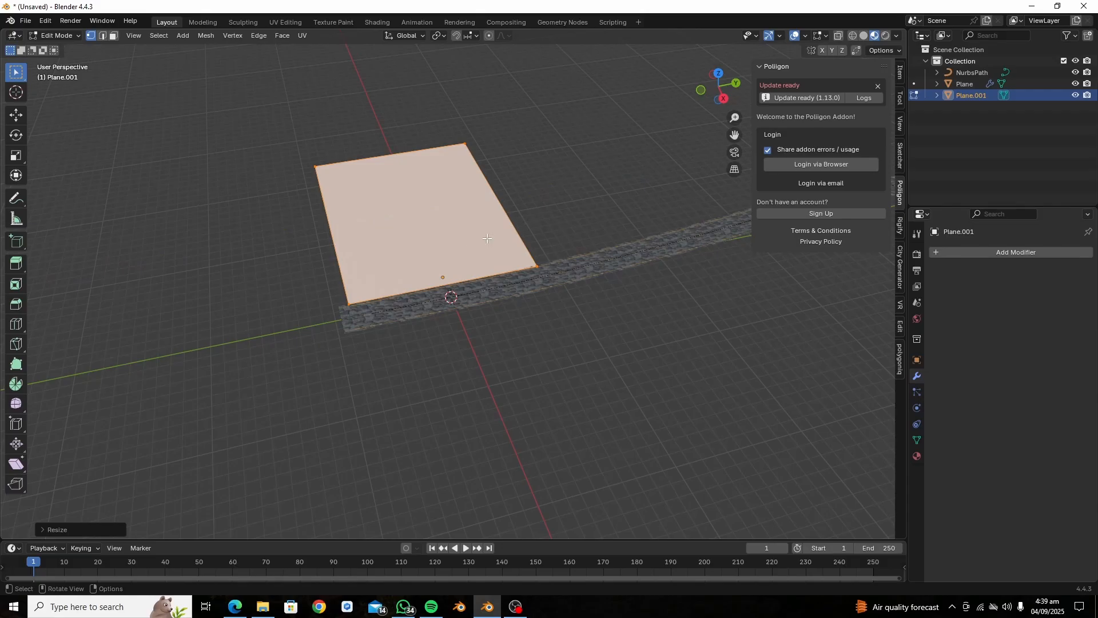
- Subdivide the entire ground plane seven times into a dense grid
{"action": "right_click", "coordinate": [442, 266]}
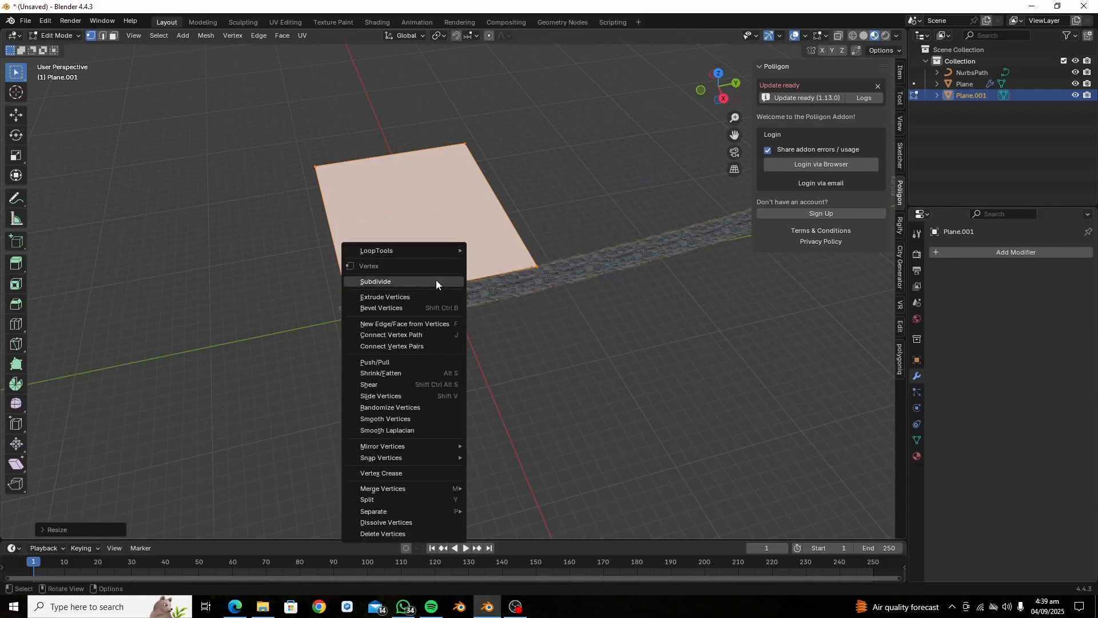
{"action": "left_click", "coordinate": [436, 280]}
{"action": "right_click", "coordinate": [436, 280]}
{"action": "left_click", "coordinate": [436, 280]}
{"action": "right_click", "coordinate": [435, 280]}
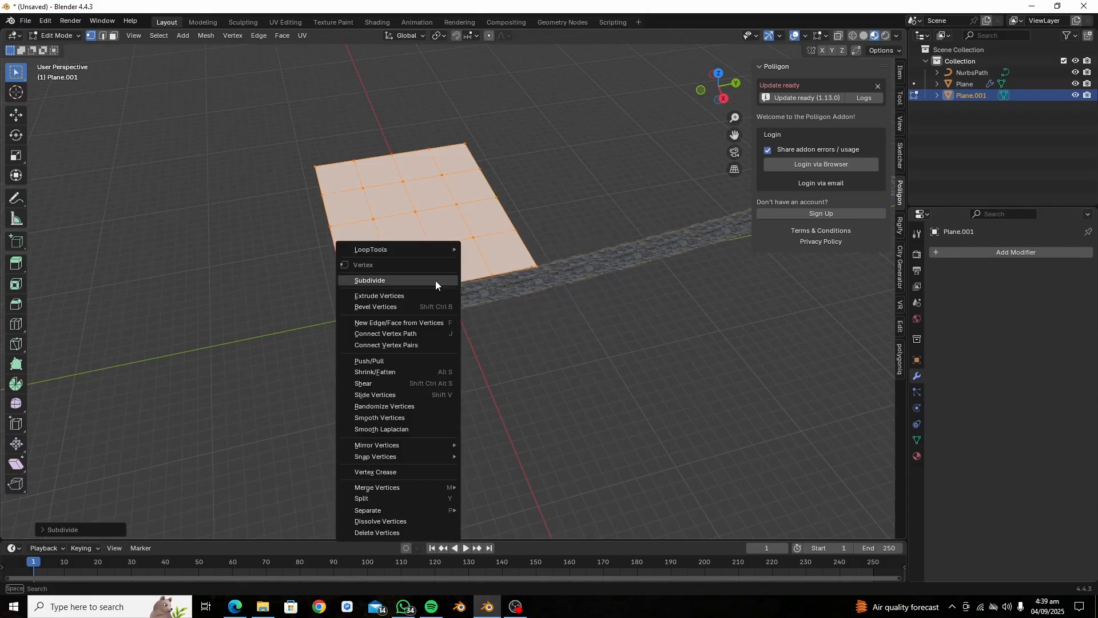
{"action": "left_click", "coordinate": [435, 280]}
{"action": "right_click", "coordinate": [435, 281]}
{"action": "left_click", "coordinate": [436, 281]}
{"action": "right_click", "coordinate": [435, 280]}
{"action": "left_click", "coordinate": [436, 280]}
{"action": "right_click", "coordinate": [435, 280]}
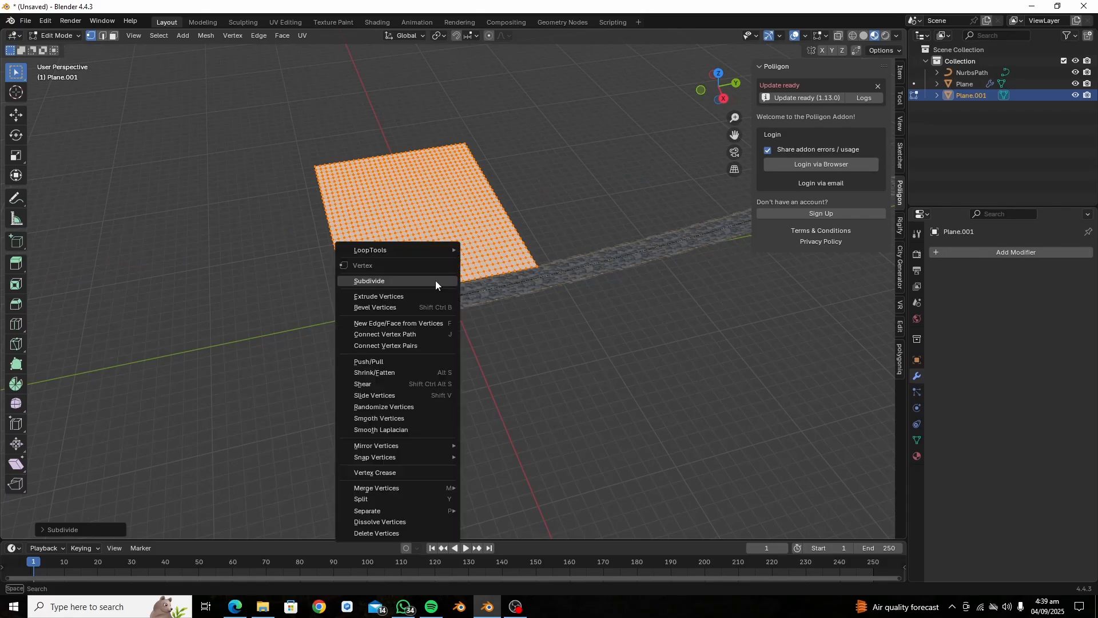
{"action": "left_click", "coordinate": [436, 281]}
{"action": "scroll", "coordinate": [436, 281], "scroll_direction": "up", "scroll_amount": 5}
{"action": "middle_click_drag", "start_coordinate": [436, 280], "coordinate": [551, 240]}
{"action": "right_click", "coordinate": [366, 355]}
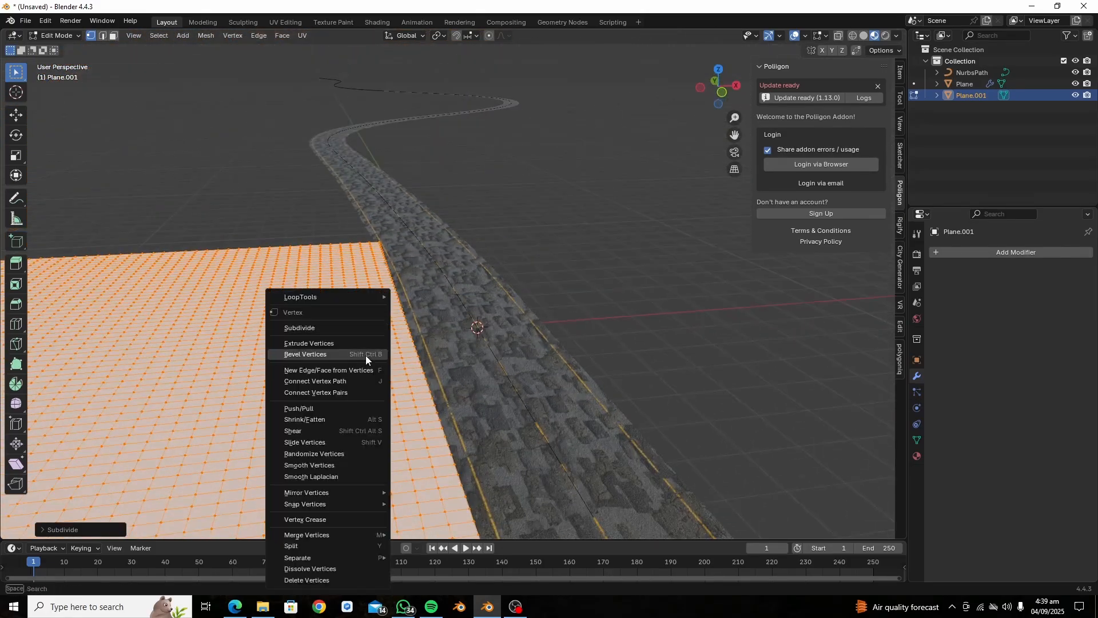
{"action": "left_click", "coordinate": [355, 328]}
{"action": "middle_click_drag", "start_coordinate": [363, 332], "coordinate": [415, 360]}
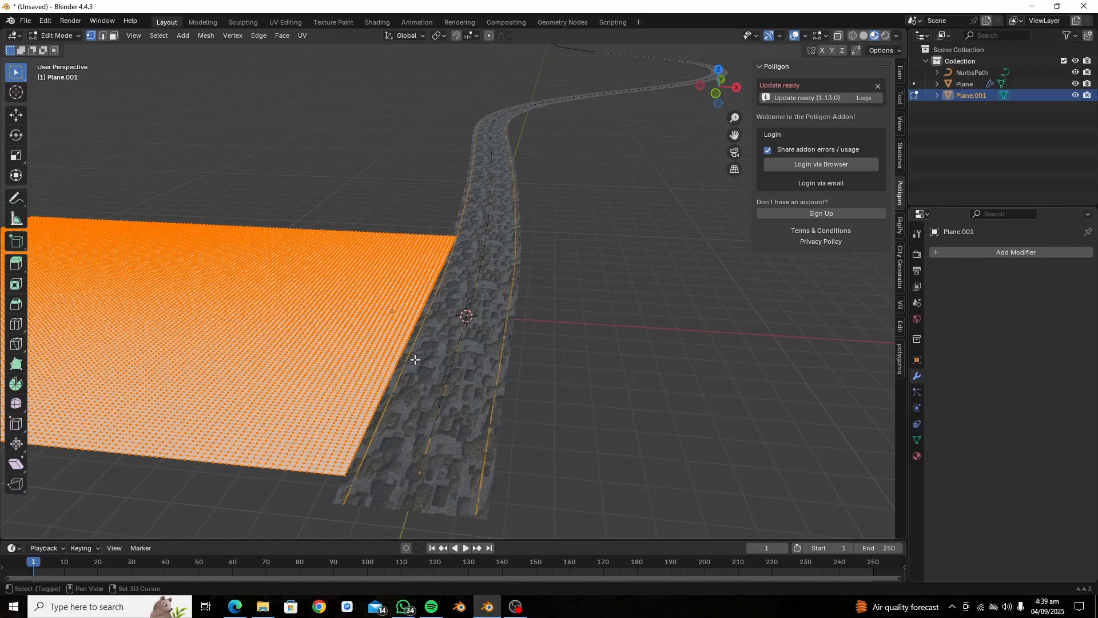
- Duplicate the ground plane's mesh in place
{"action": "key", "text": "shift+d"}
{"action": "right_click", "coordinate": [424, 338]}
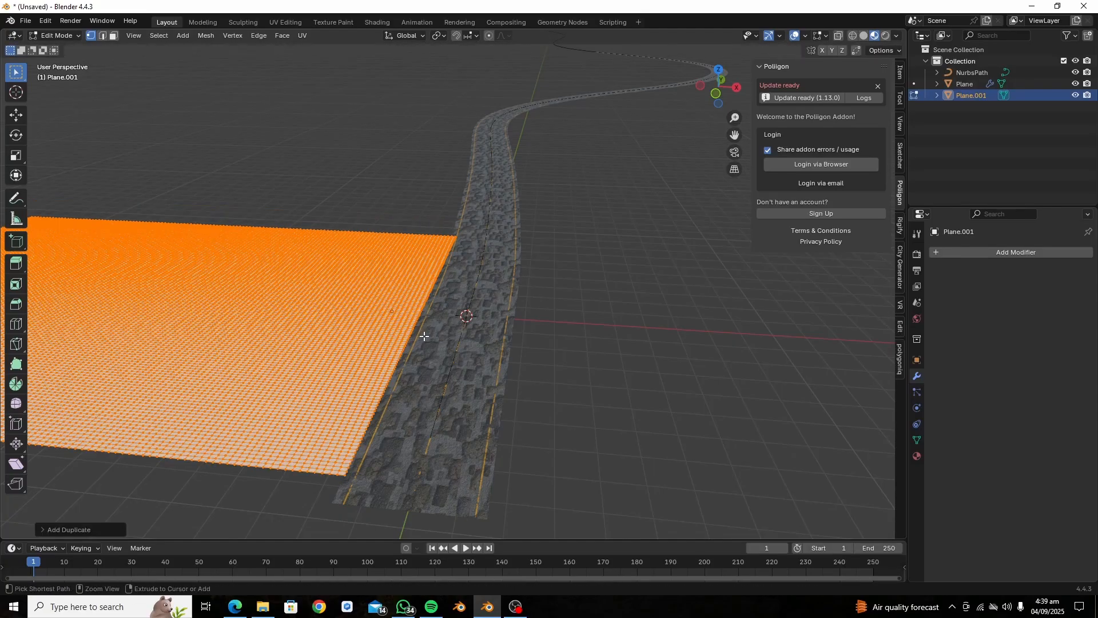
{"action": "key", "text": "ctrl+m"}
{"action": "key", "text": "x"}
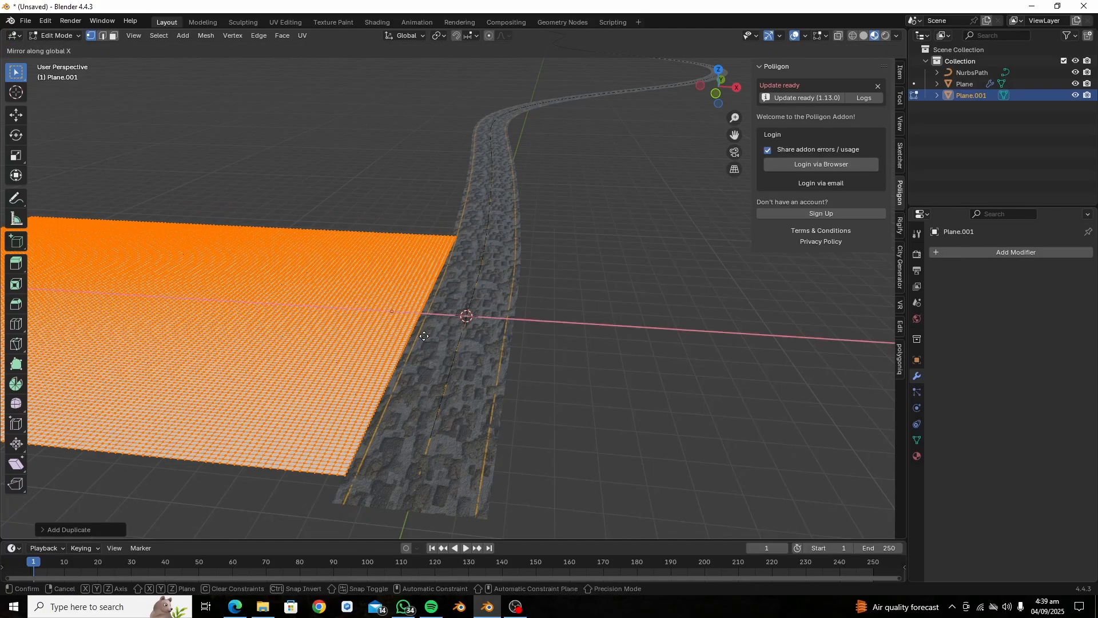
{"action": "right_click", "coordinate": [424, 336]}
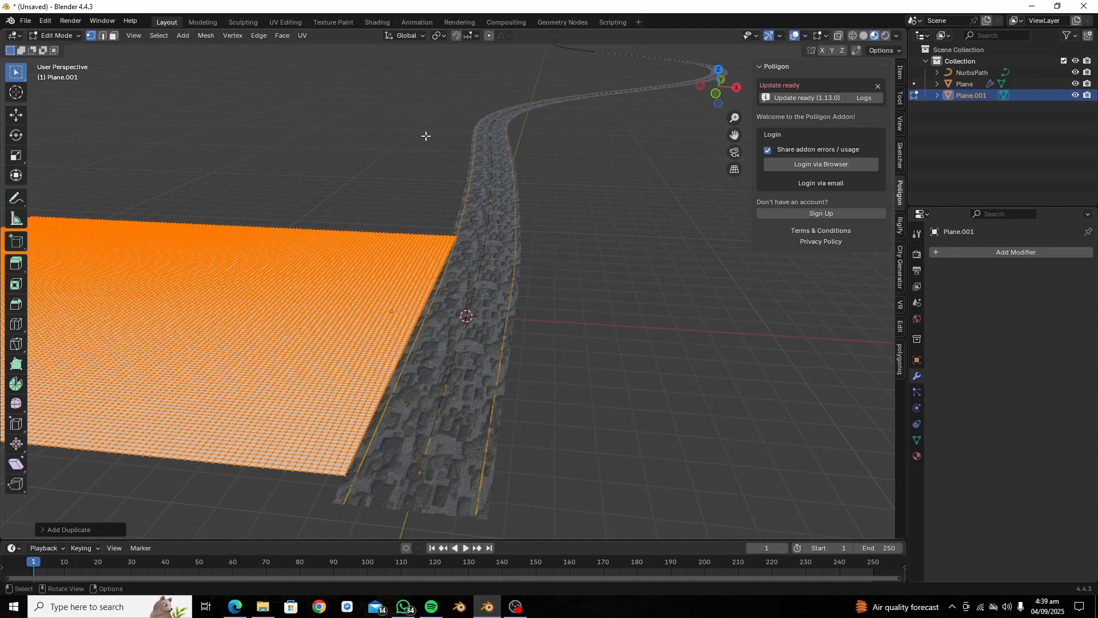
- Set the transform pivot to the 3D Cursor, mirror the duplicated ground along global X across the road, and return to Object Mode
{"action": "left_click", "coordinate": [440, 35]}
{"action": "left_click", "coordinate": [447, 78]}
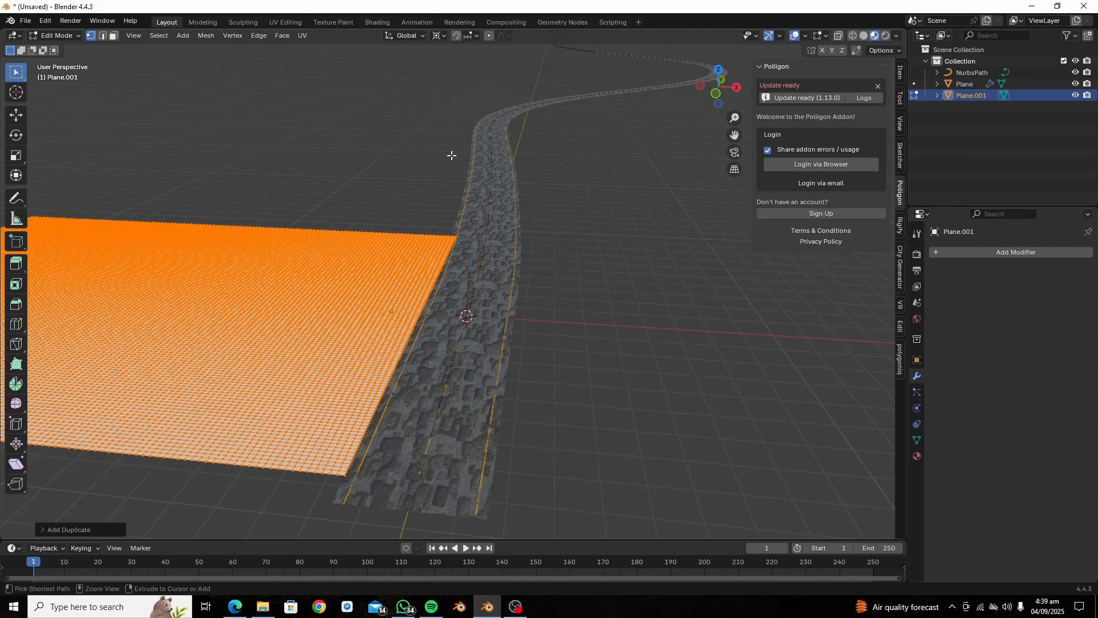
{"action": "key", "text": "ctrl+m"}
{"action": "key", "text": "x"}
{"action": "left_click", "coordinate": [469, 158]}
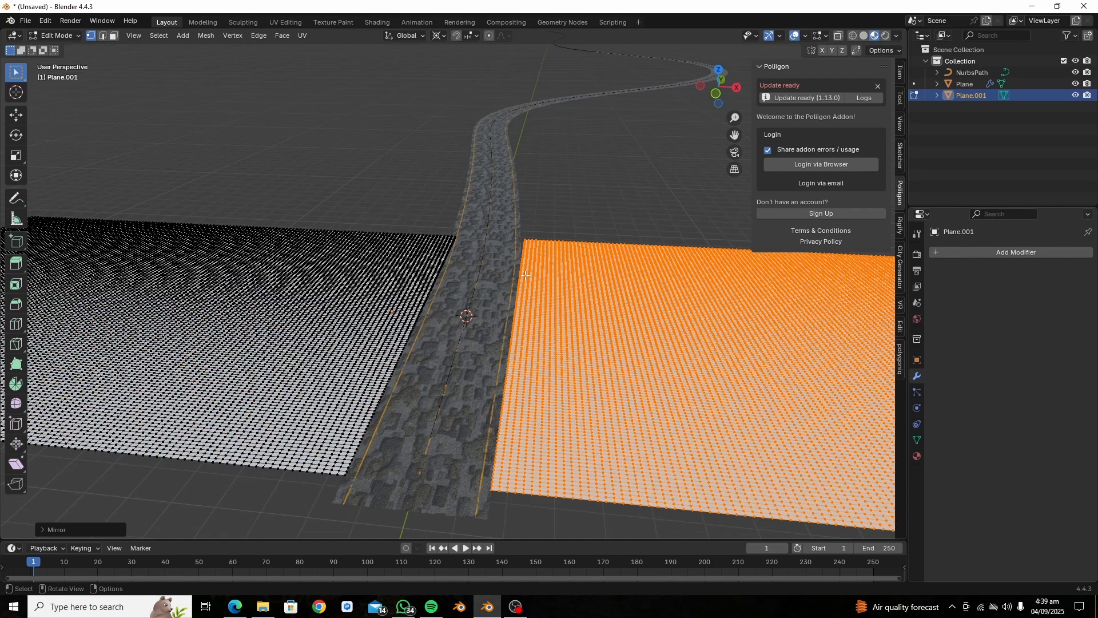
{"action": "key", "text": "Tab"}
- Add an Array modifier to the ground with relative offset factors of X 0 and Y 1
{"action": "scroll", "coordinate": [525, 276], "scroll_direction": "up", "scroll_amount": 2}
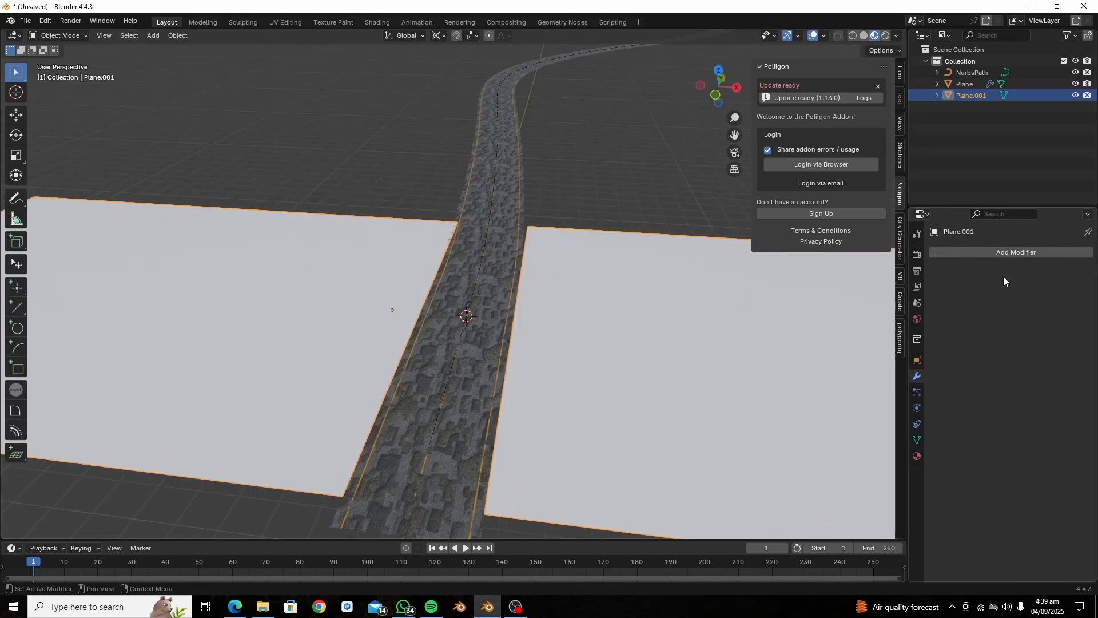
{"action": "left_click", "coordinate": [1002, 255]}
{"action": "mouse_move", "coordinate": [977, 243]}
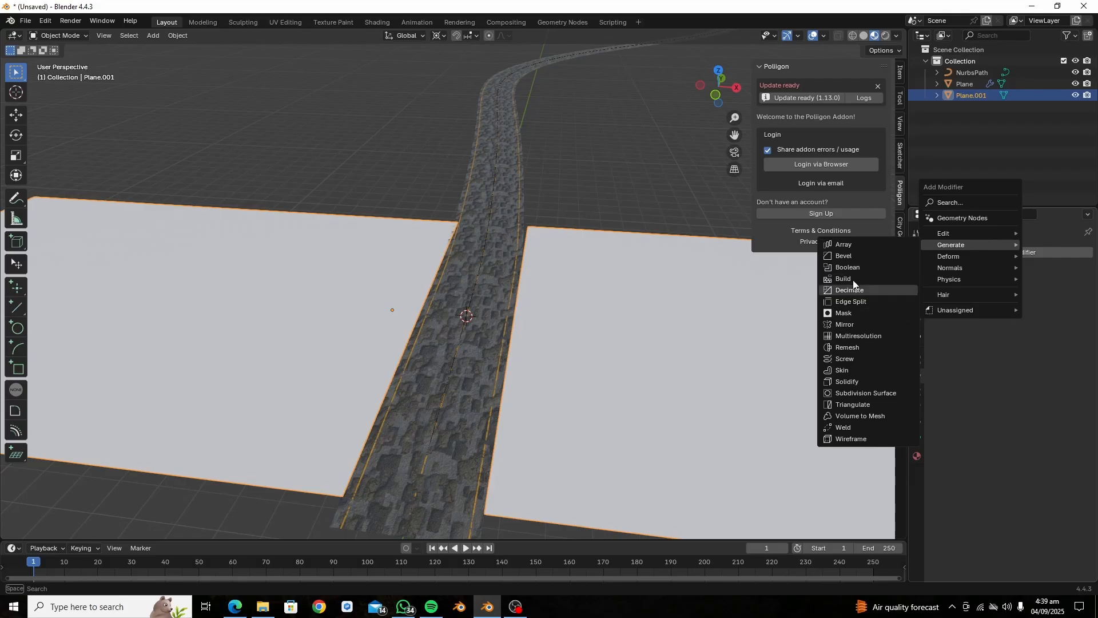
{"action": "left_click", "coordinate": [846, 244]}
{"action": "double_click", "coordinate": [1020, 339]}
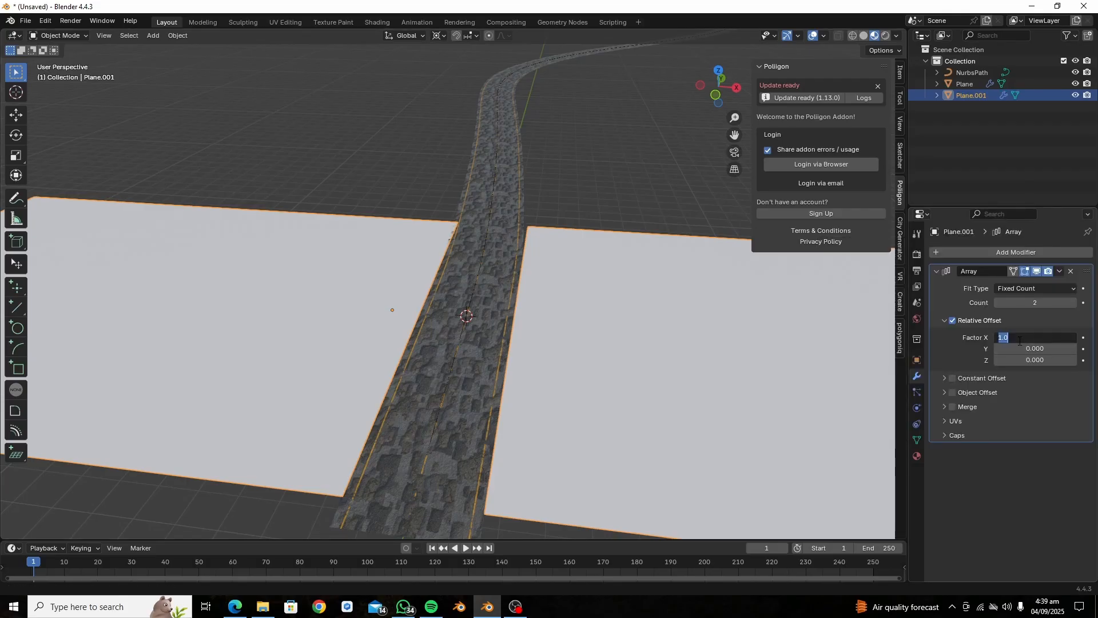
{"action": "type", "text": "0"}
{"action": "key", "text": "Return"}
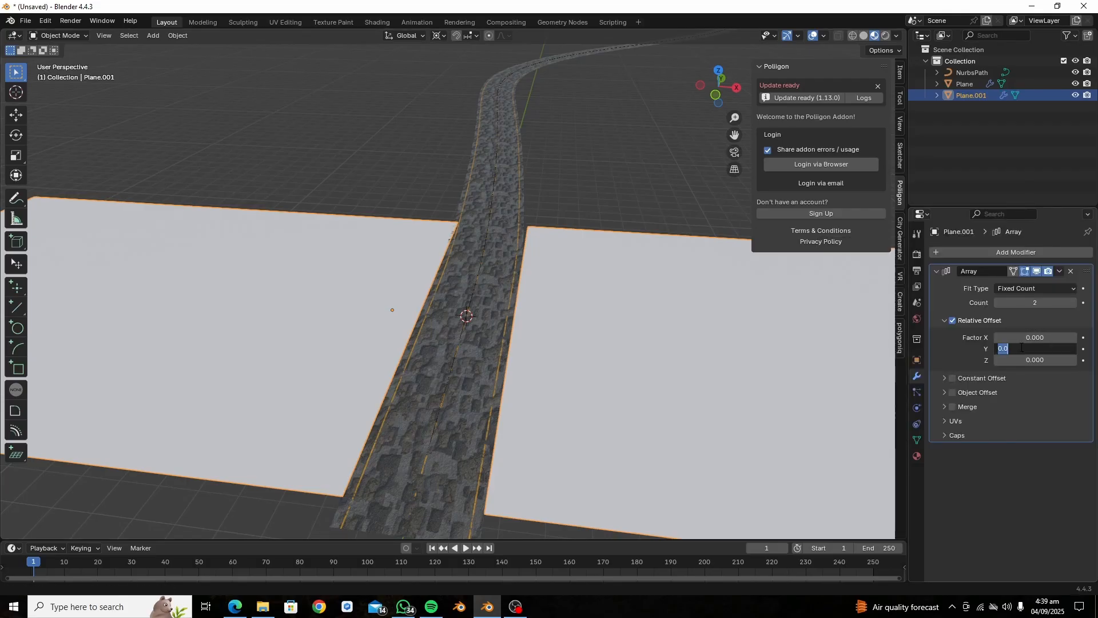
{"action": "left_click", "coordinate": [1022, 348]}
{"action": "type", "text": "1"}
{"action": "key", "text": "Return"}
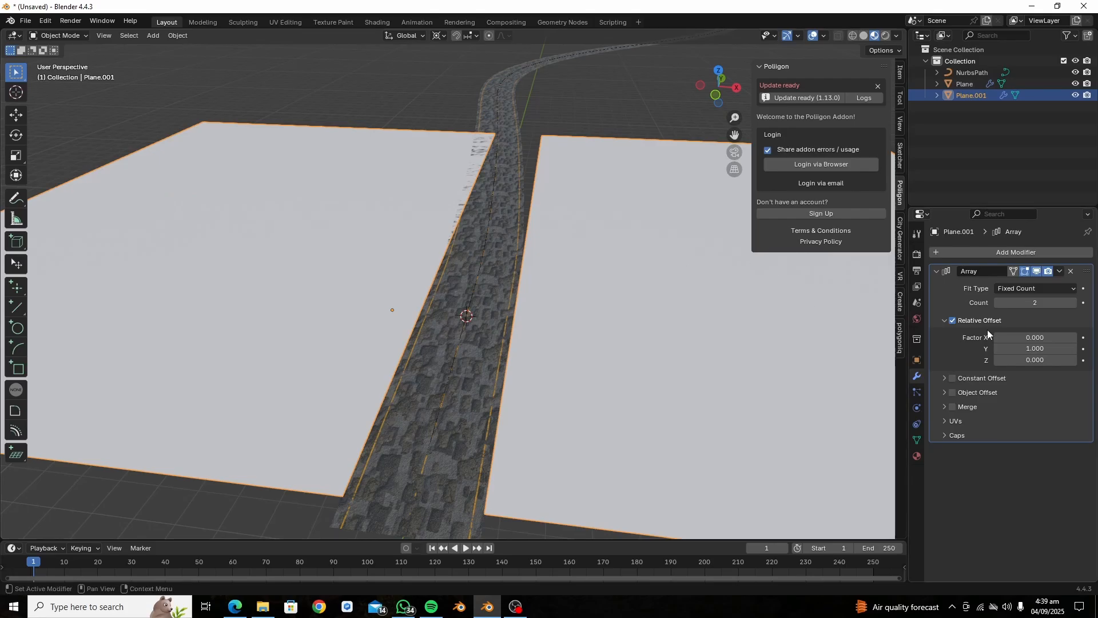
- Add a Curve modifier with NurbsPath as the ground's curve object, and raise the Array count to 11
{"action": "left_click", "coordinate": [1023, 253]}
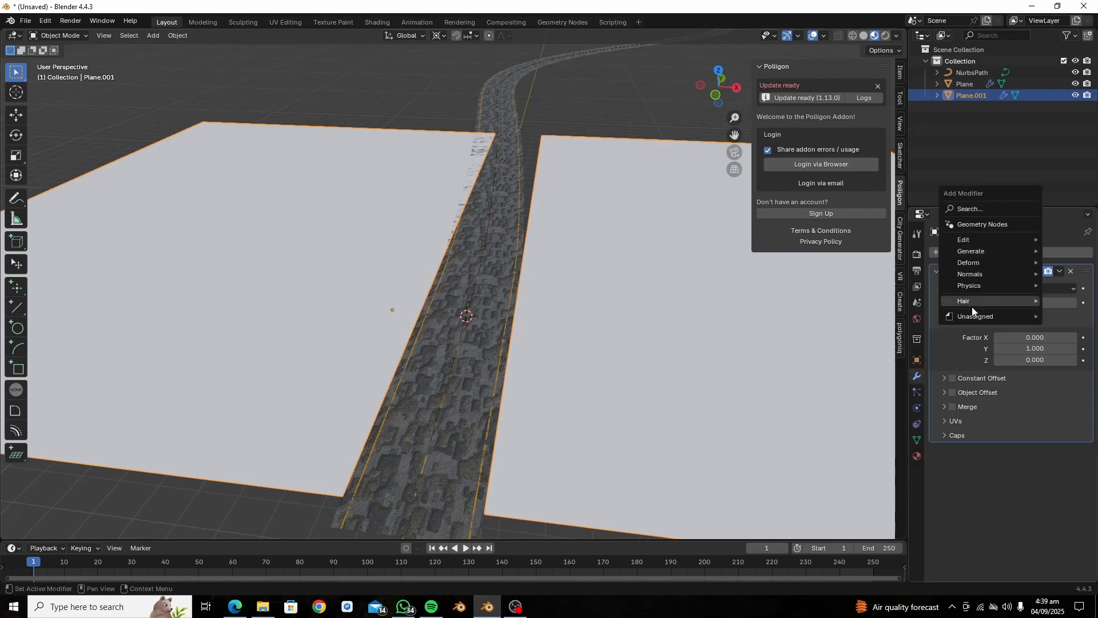
{"action": "mouse_move", "coordinate": [982, 266]}
{"action": "left_click", "coordinate": [881, 285]}
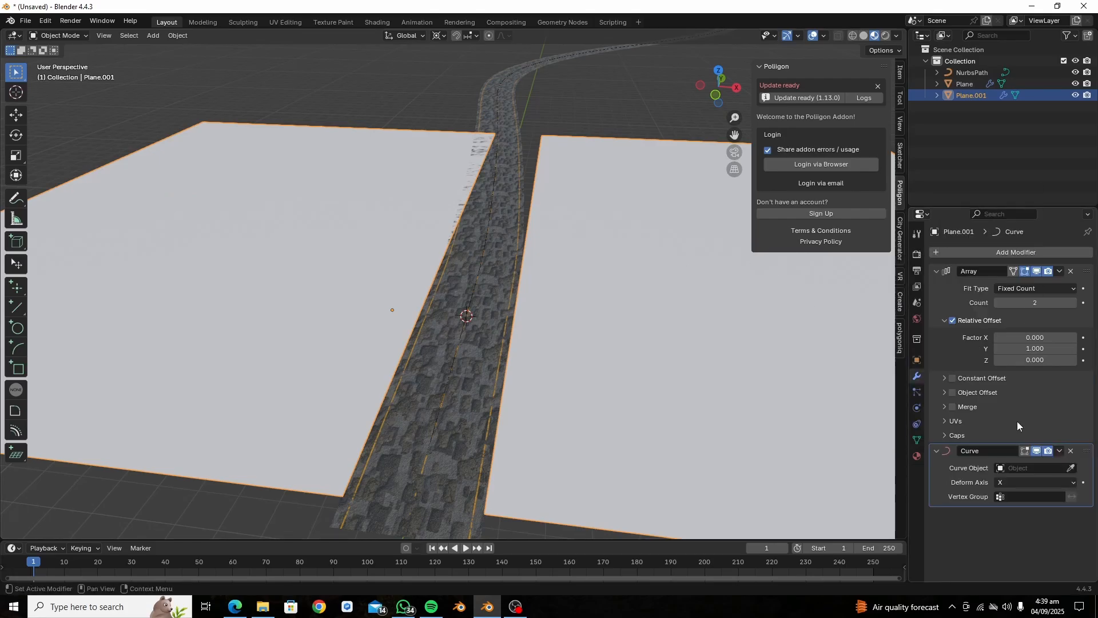
{"action": "left_click", "coordinate": [1033, 468]}
{"action": "left_click", "coordinate": [987, 359]}
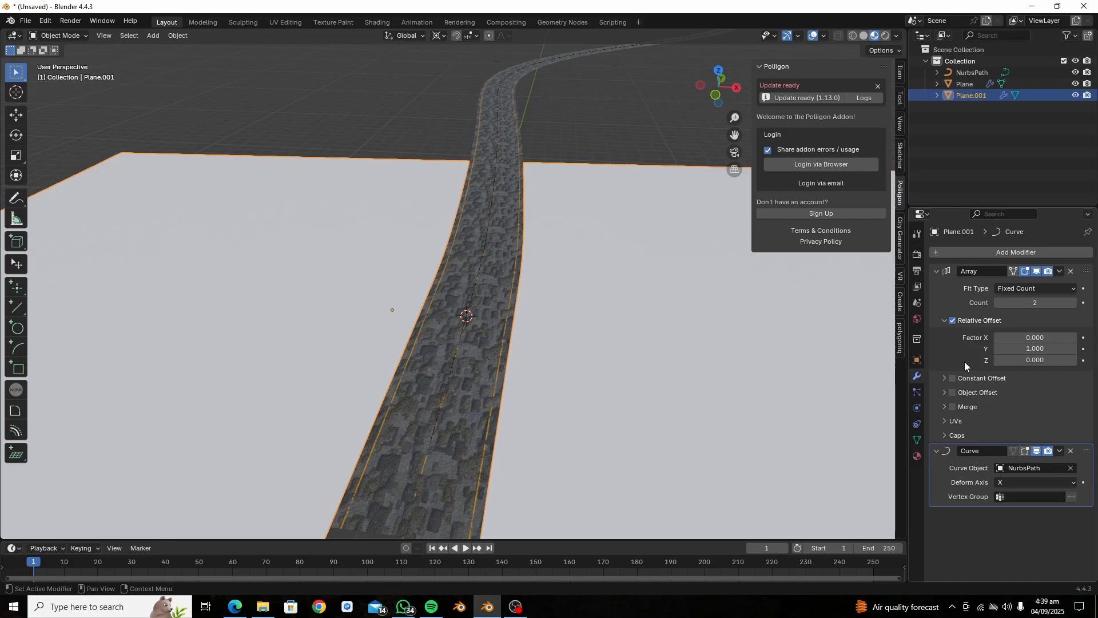
{"action": "left_click_drag", "start_coordinate": [998, 303], "coordinate": [1058, 303]}
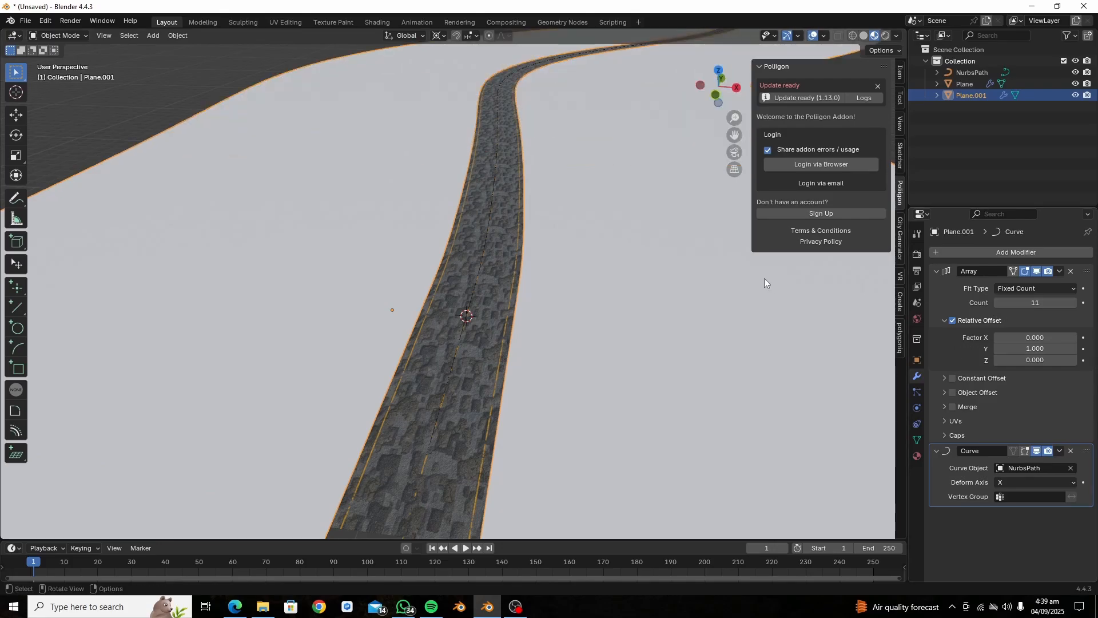
{"action": "middle_click_drag", "start_coordinate": [564, 312], "coordinate": [538, 306]}
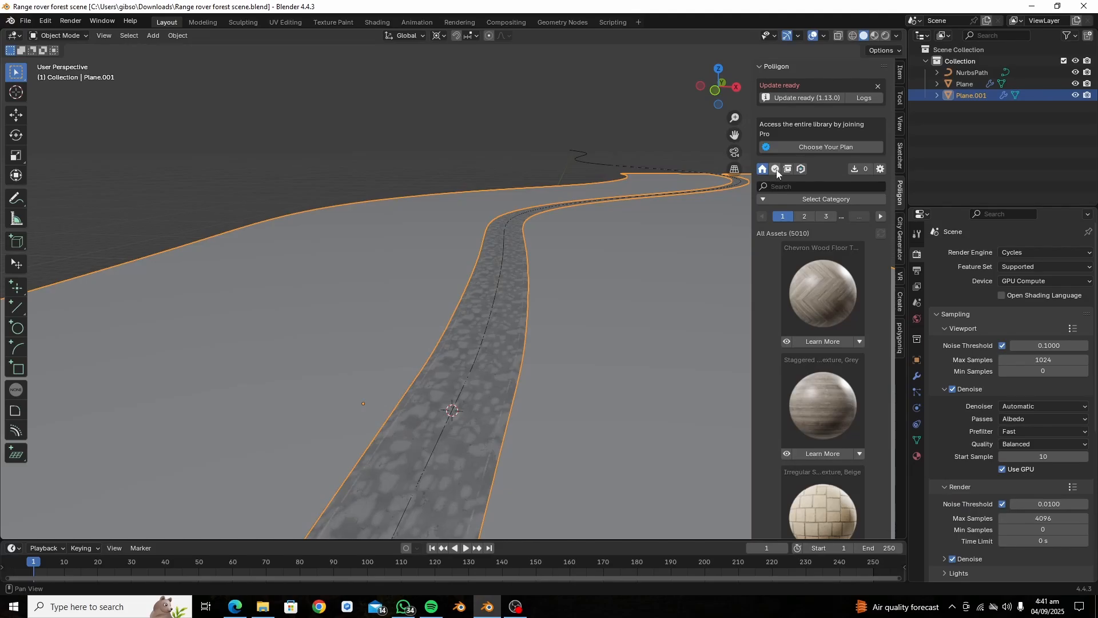
- Search the owned Poliigon assets for "ground" and switch the viewport to rendered shading
{"action": "left_click", "coordinate": [775, 169]}
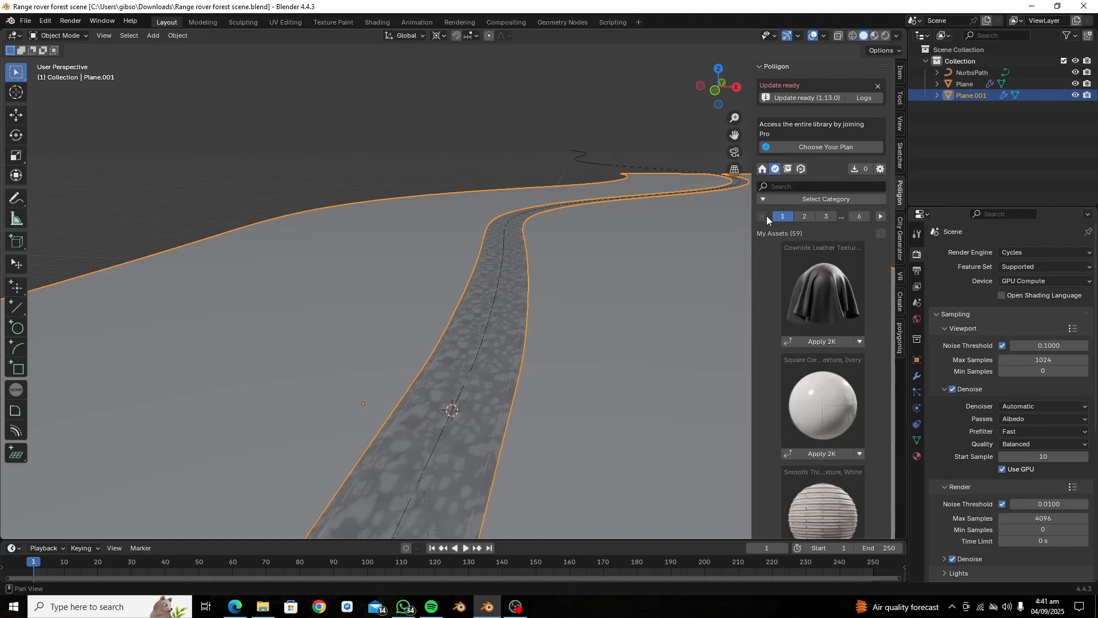
{"action": "left_click", "coordinate": [808, 188]}
{"action": "key", "text": "Return"}
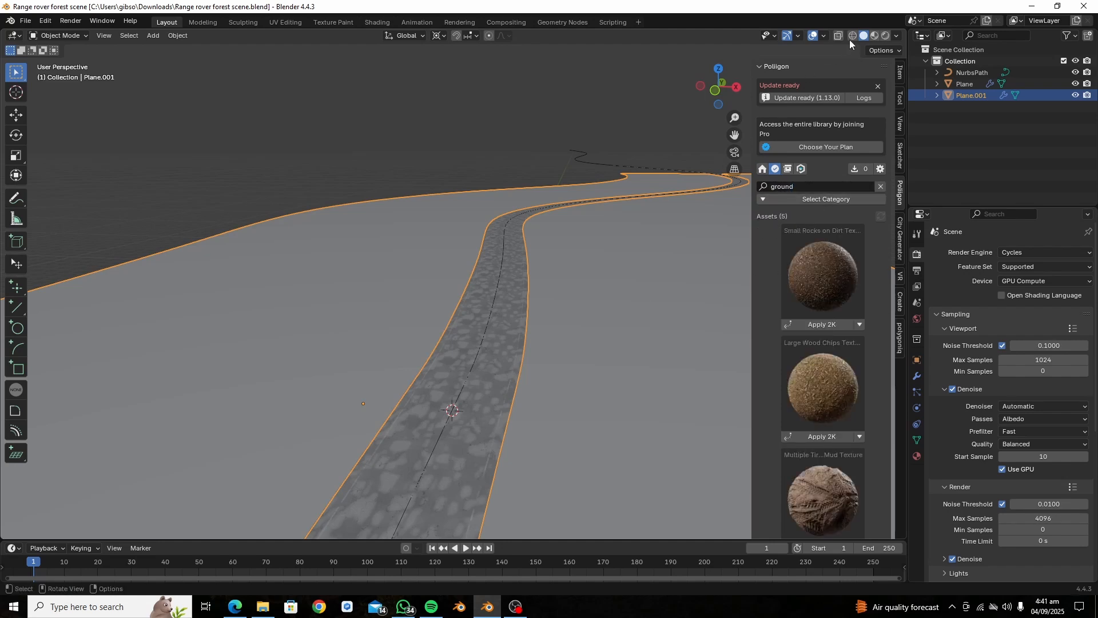
{"action": "left_click", "coordinate": [886, 36]}
{"action": "scroll", "coordinate": [811, 201], "scroll_direction": "down", "scroll_amount": 5}
{"action": "left_click", "coordinate": [811, 187]}
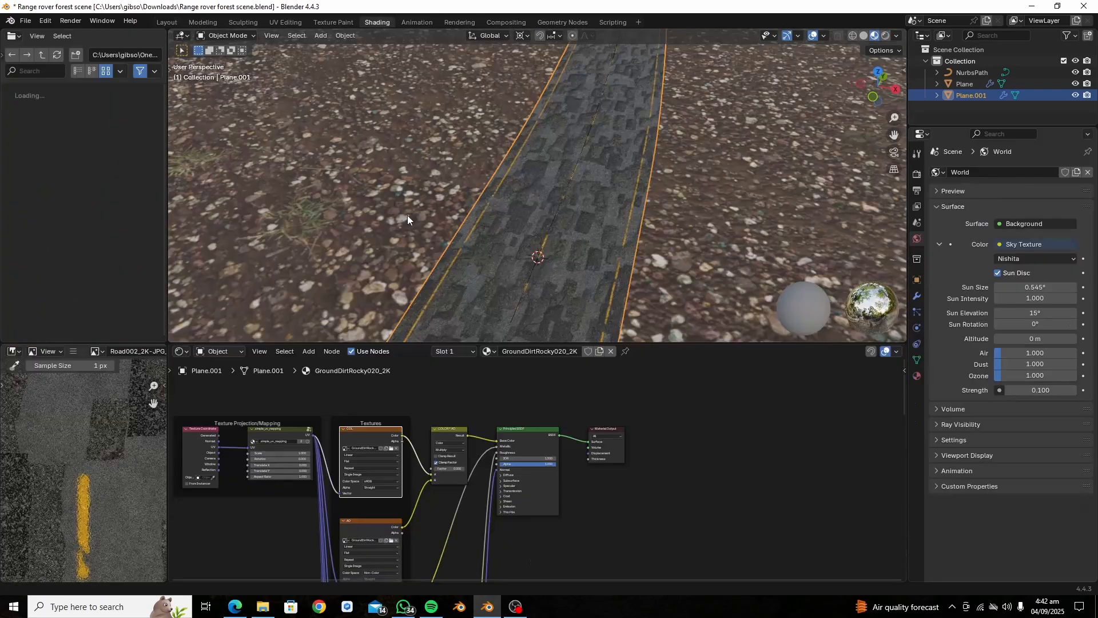
- Set the UV mapping scale of the GroundDirtRocky020_2K material to 9.5
{"action": "scroll", "coordinate": [410, 469], "scroll_direction": "up", "scroll_amount": 5}
{"action": "middle_click_drag", "start_coordinate": [410, 473], "coordinate": [649, 456]}
{"action": "left_click_drag", "start_coordinate": [438, 436], "coordinate": [485, 436]}
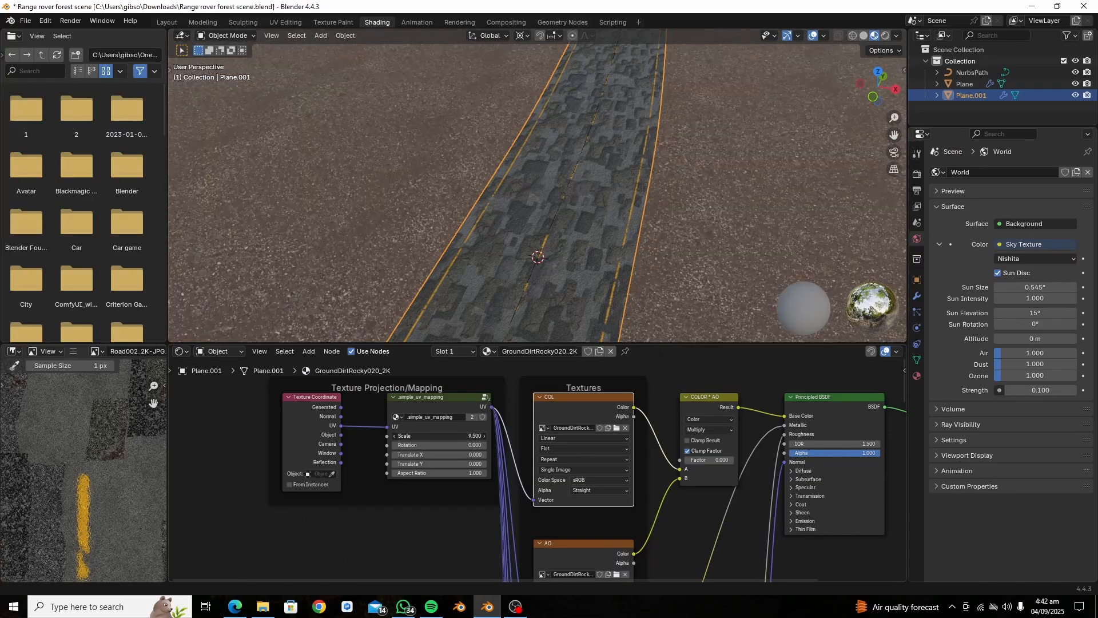
{"action": "middle_click_drag", "start_coordinate": [454, 336], "coordinate": [453, 179]}
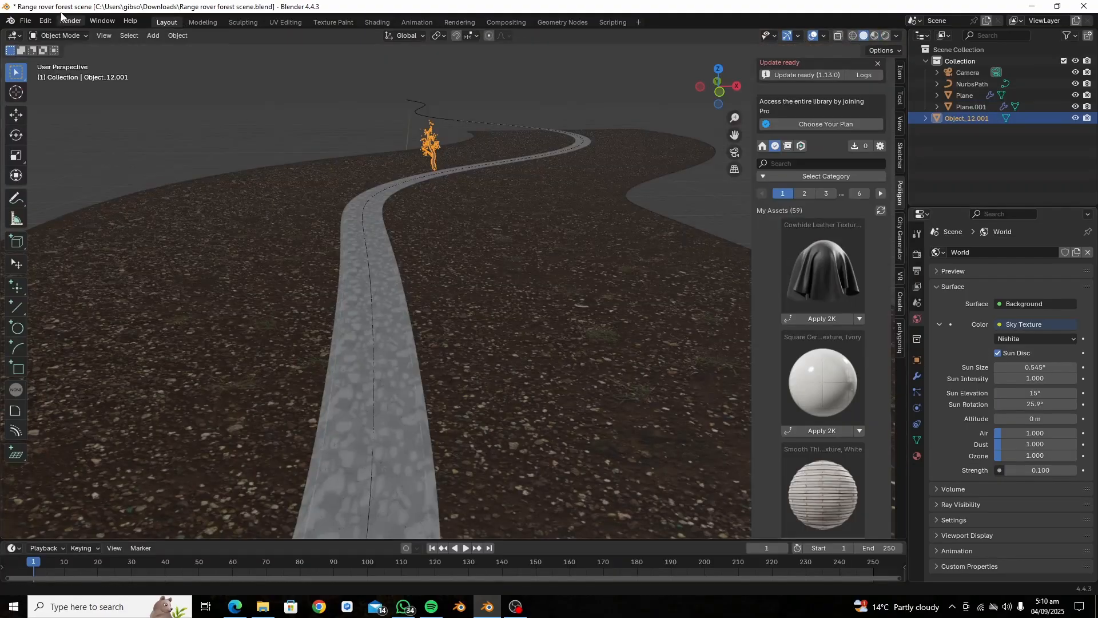
- Start appending from another Blender file and filter the Downloads folder for "asse"
{"action": "left_click", "coordinate": [25, 20]}
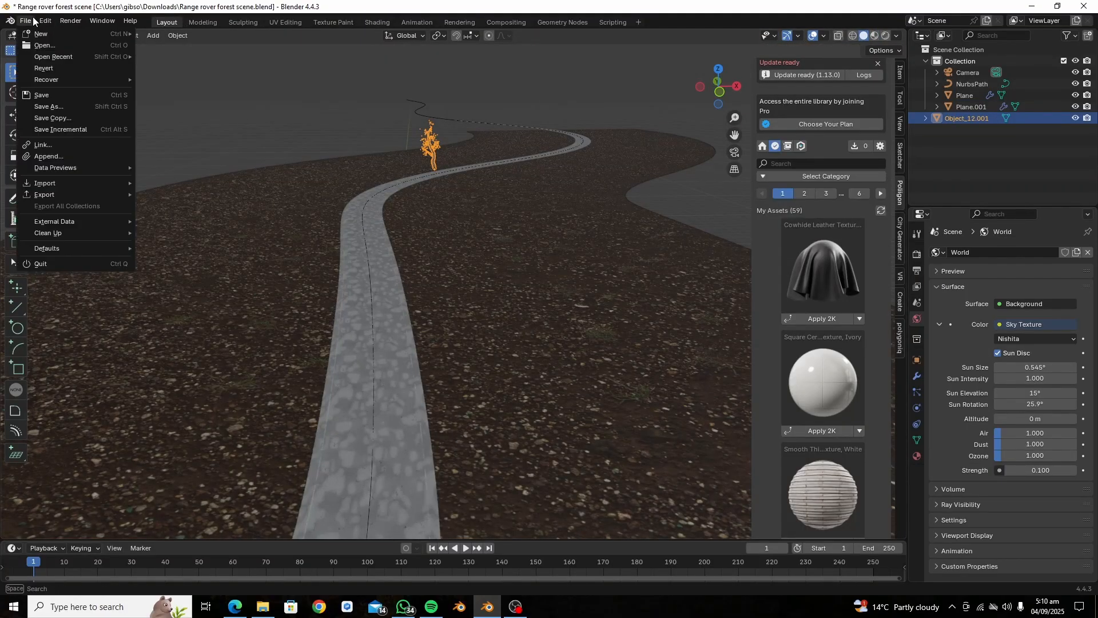
{"action": "left_click", "coordinate": [46, 155]}
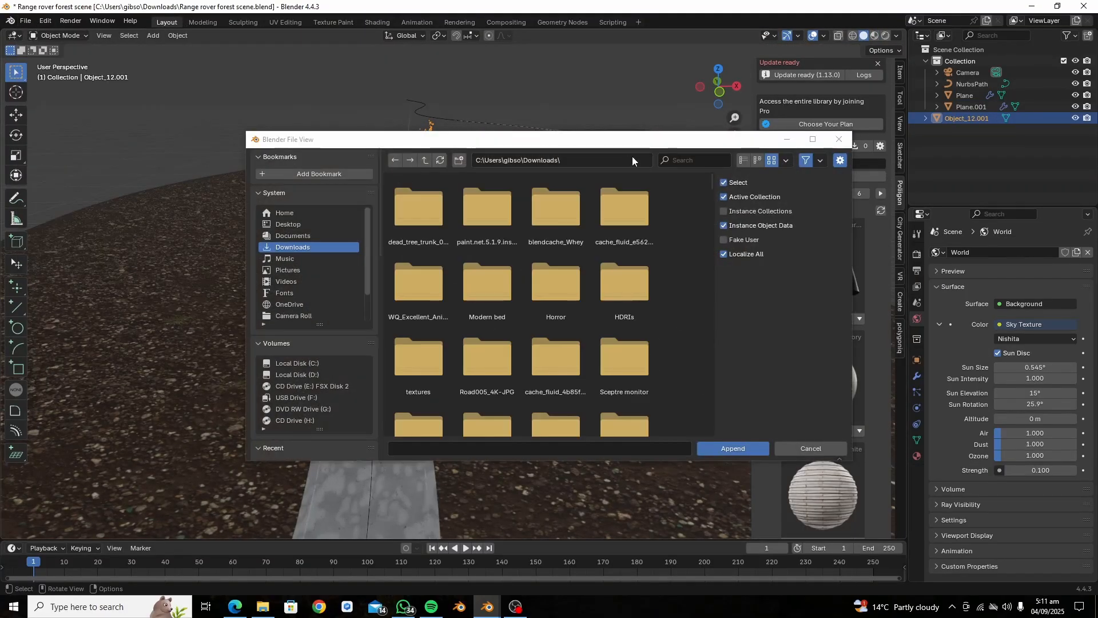
{"action": "left_click", "coordinate": [676, 160]}
{"action": "type", "text": "assssss"}
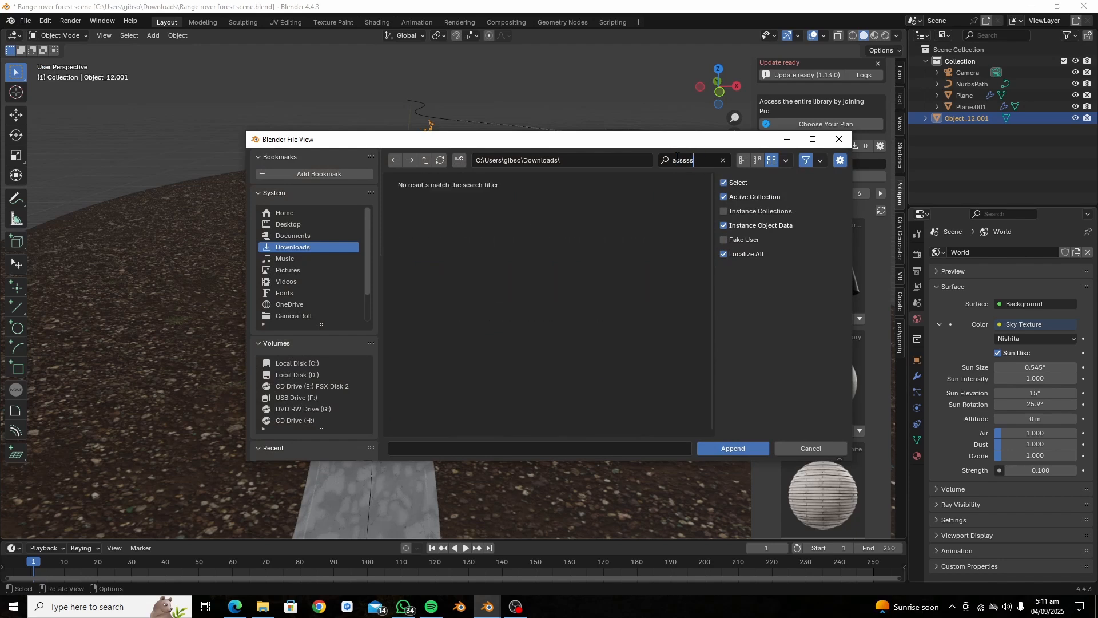
{"action": "key", "text": "BackSpace"}
{"action": "key", "text": "BackSpace"}
{"action": "key", "text": "BackSpace"}
{"action": "key", "text": "BackSpace"}
{"action": "type", "text": "e"}
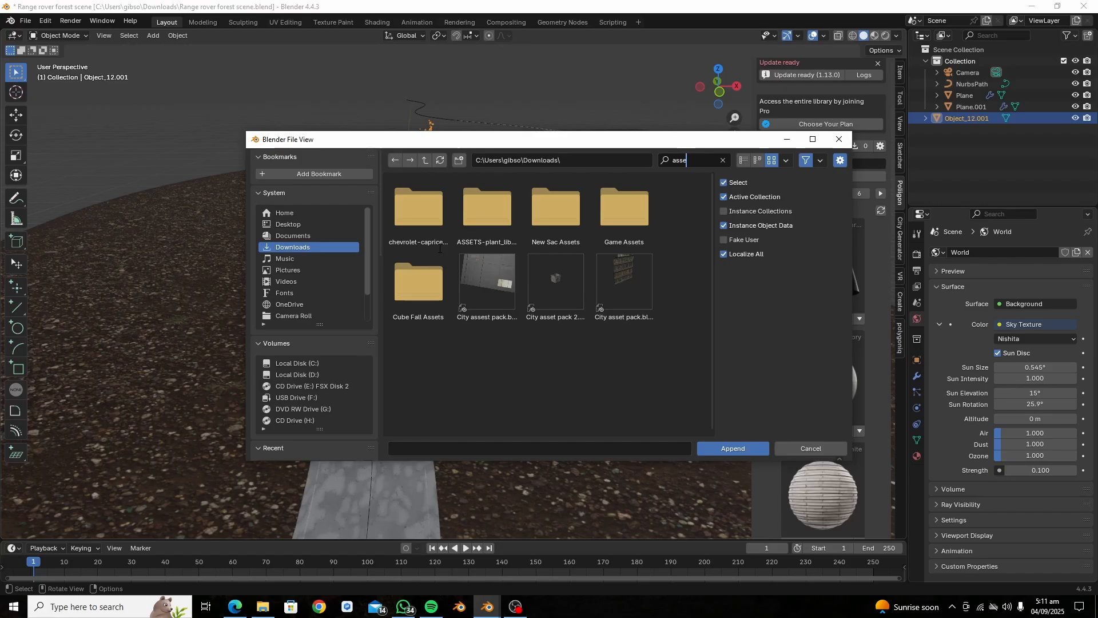
- Open scatter_pro_library.blend inside the ASSETS-plant_lib folder and go to its Object category
{"action": "double_click", "coordinate": [482, 223]}
{"action": "double_click", "coordinate": [447, 215]}
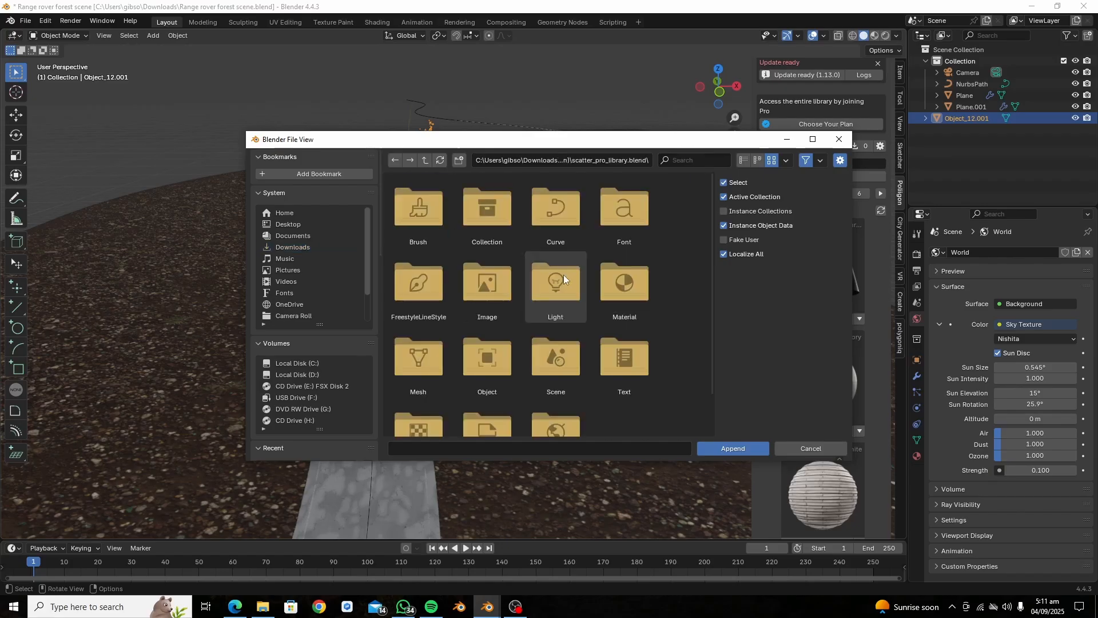
{"action": "double_click", "coordinate": [492, 352]}
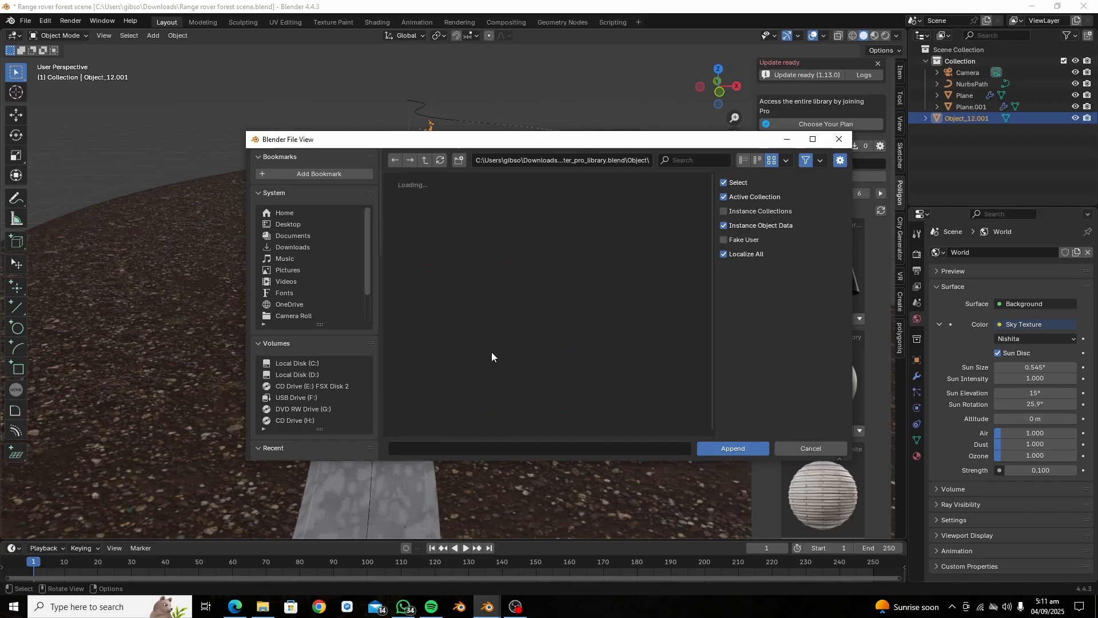
- Try to filter the library's objects by "tree", and clear the filter
{"action": "left_click", "coordinate": [707, 155]}
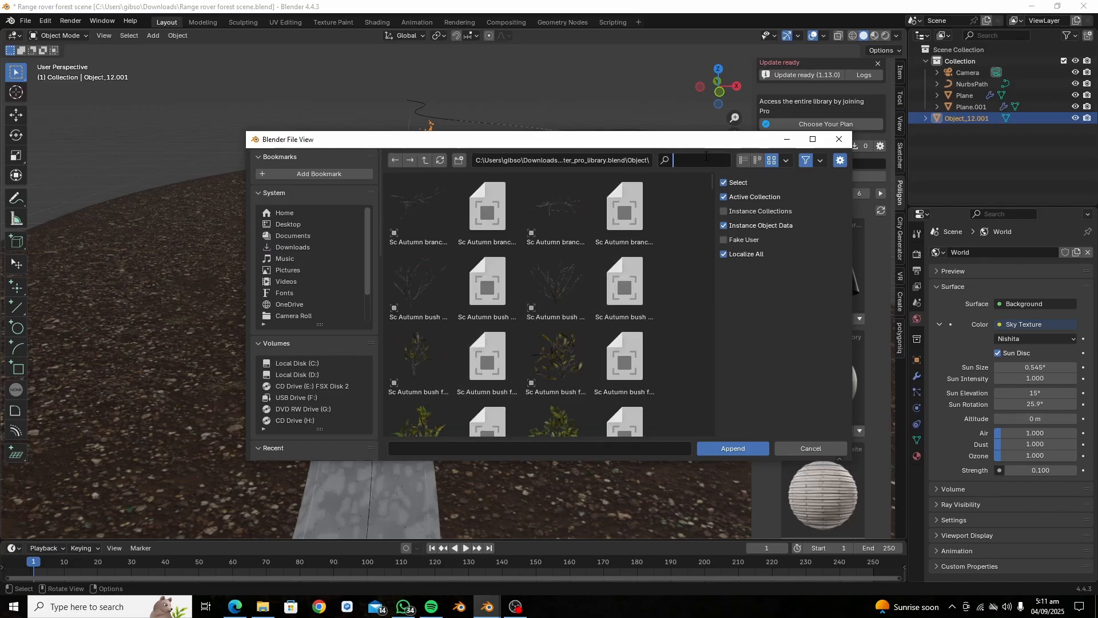
{"action": "type", "text": "tree"}
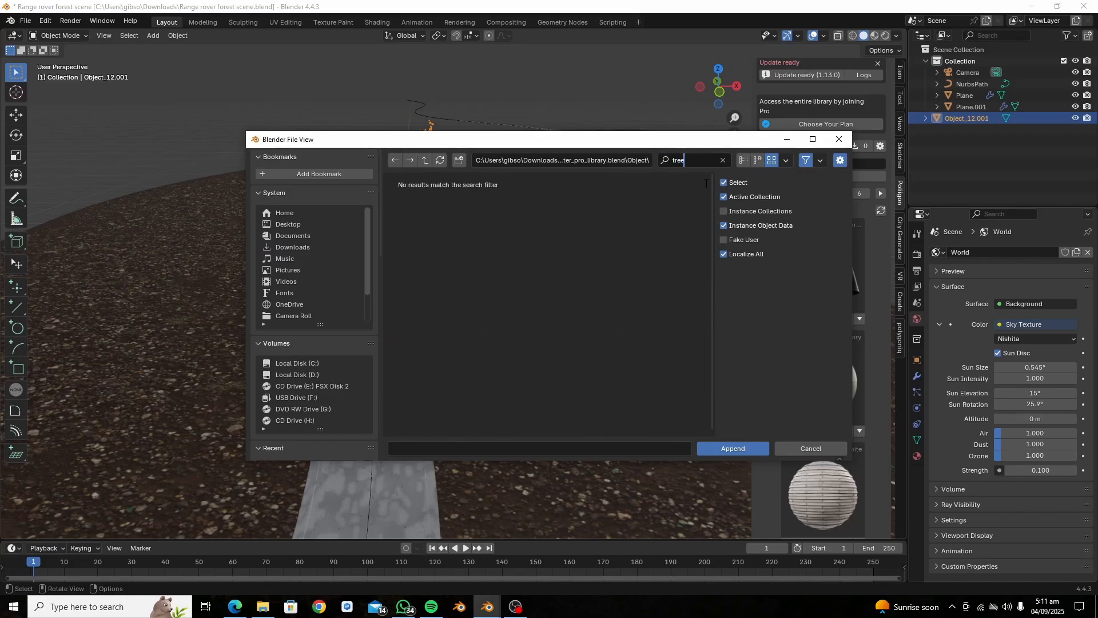
{"action": "key", "text": "BackSpace"}
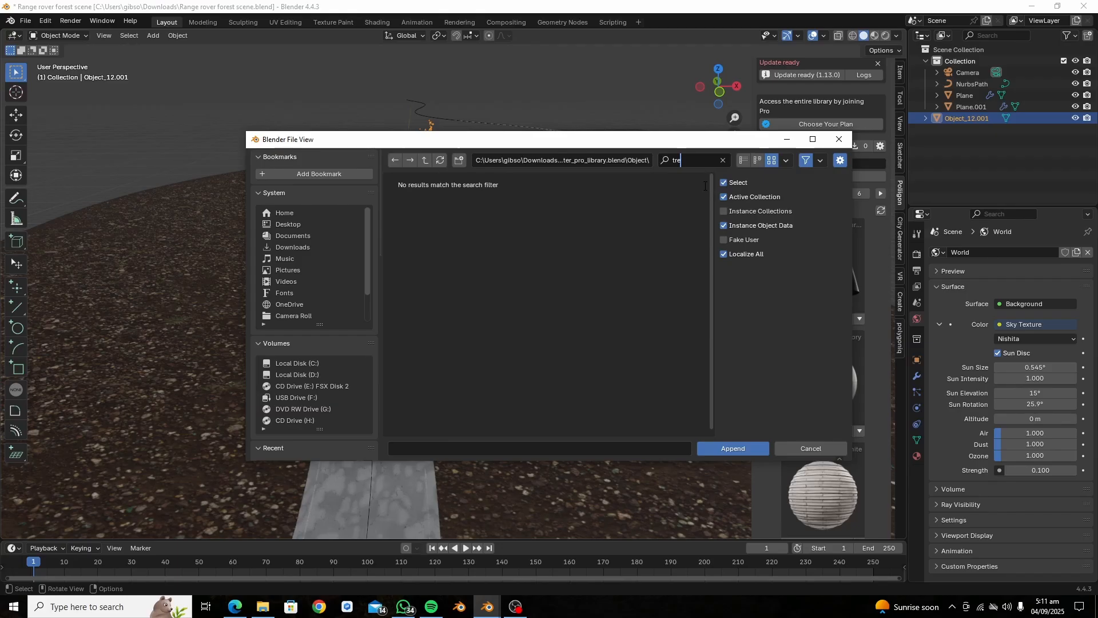
{"action": "key", "text": "BackSpace"}
{"action": "key", "text": "BackSpace"}
{"action": "key", "text": "BackSpace"}
- Select the conifer trees Sc conifer 01.001, 01.002, 01.003 and 01.004 in the library's object list
{"action": "scroll", "coordinate": [664, 240], "scroll_direction": "down", "scroll_amount": 10}
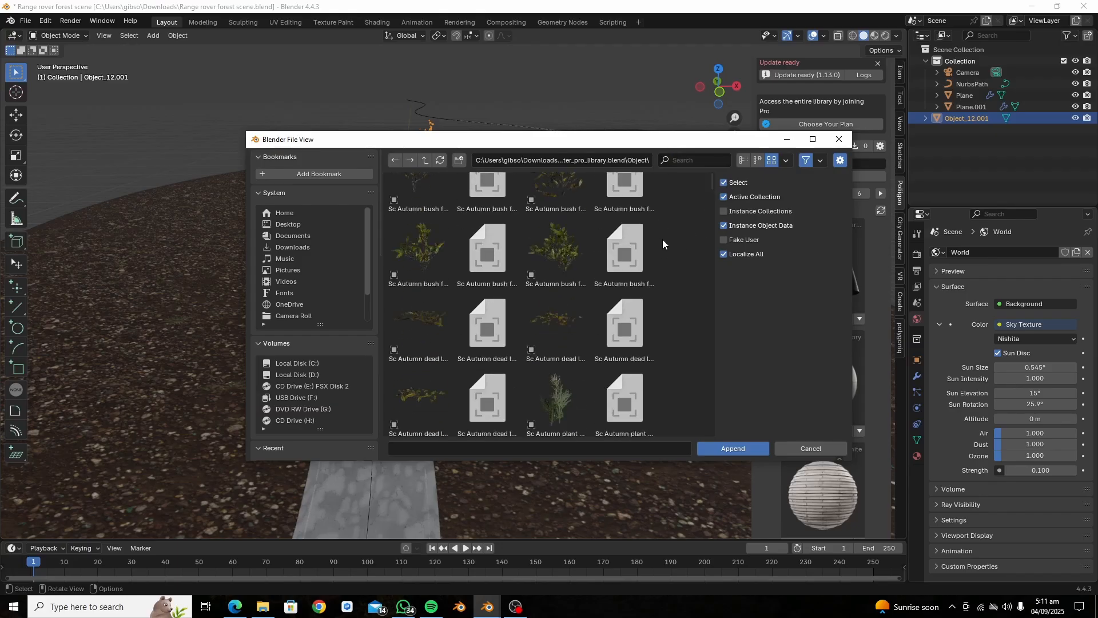
{"action": "scroll", "coordinate": [664, 245], "scroll_direction": "down", "scroll_amount": 15}
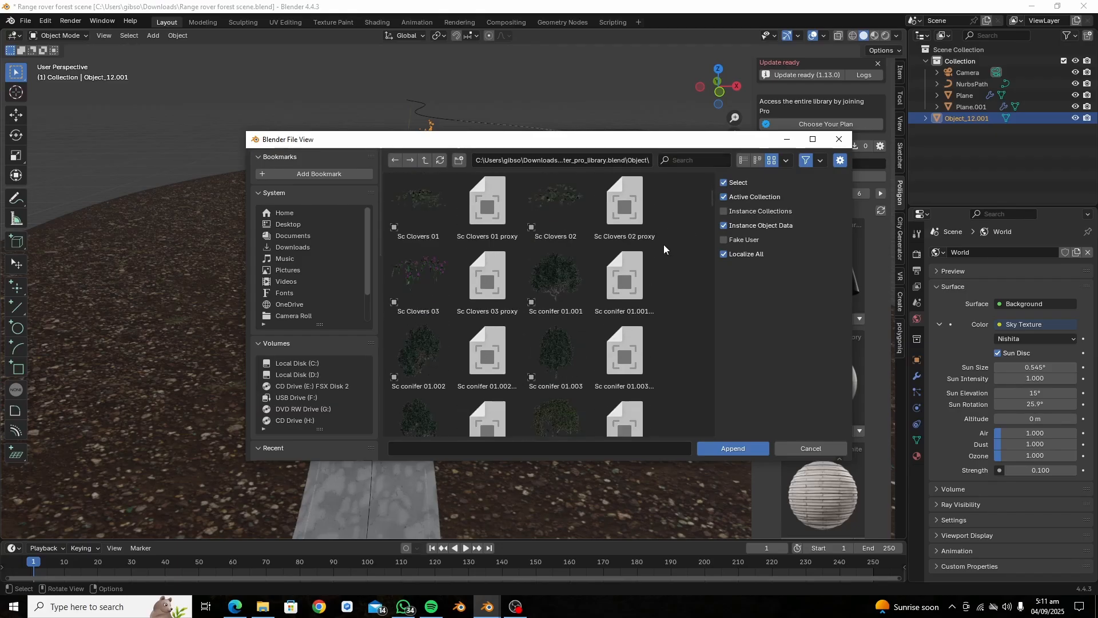
{"action": "scroll", "coordinate": [568, 322], "scroll_direction": "down", "scroll_amount": 5}
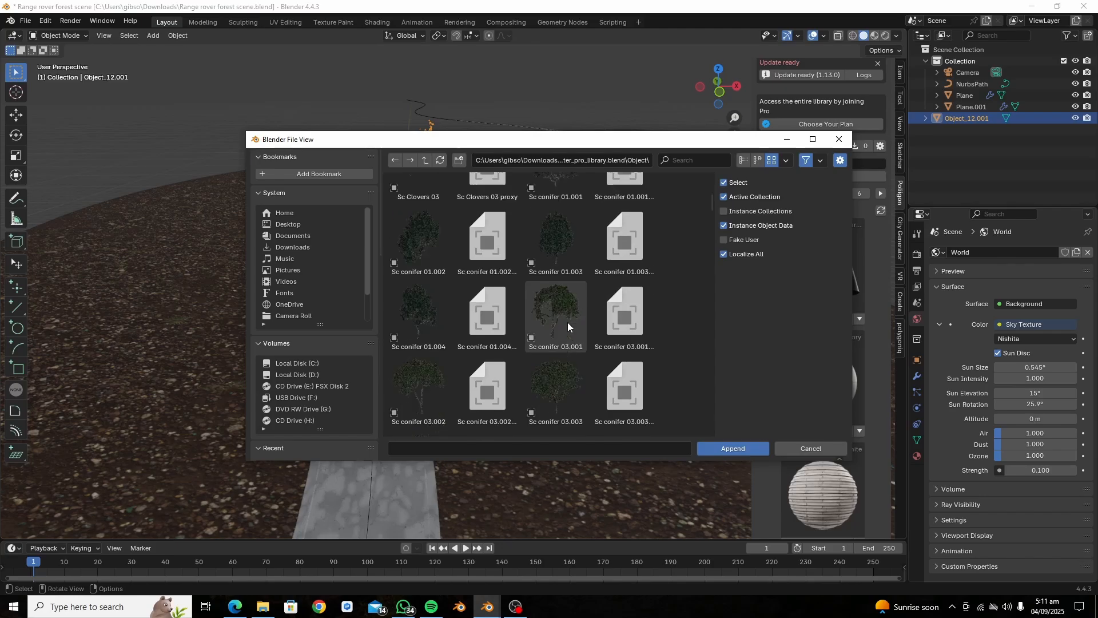
{"action": "scroll", "coordinate": [570, 307], "scroll_direction": "up", "scroll_amount": 5}
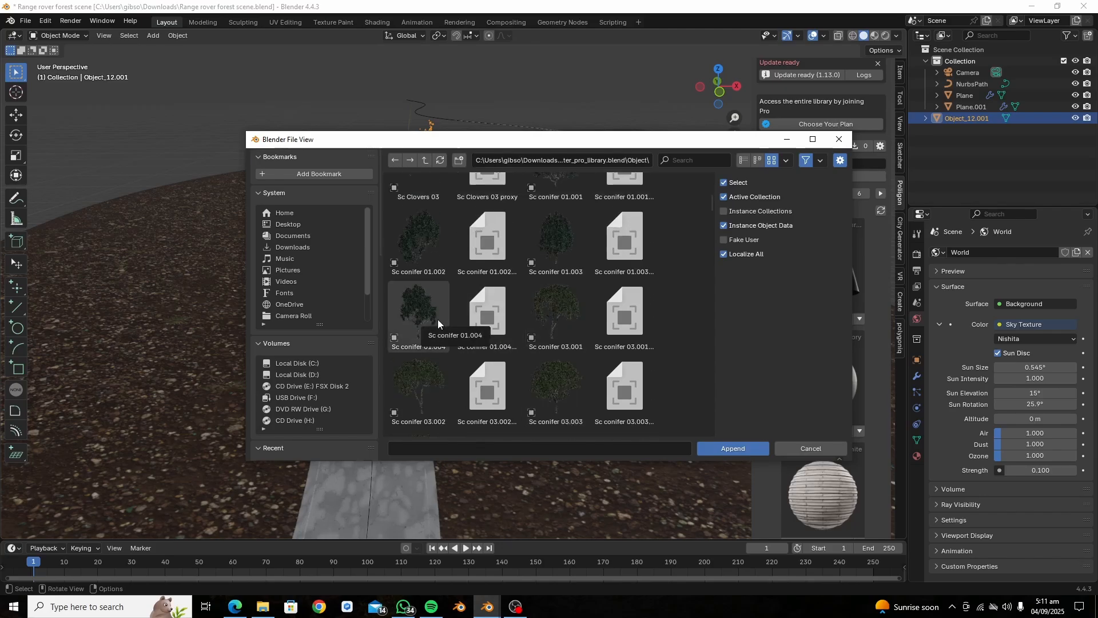
{"action": "left_click", "coordinate": [438, 319]}
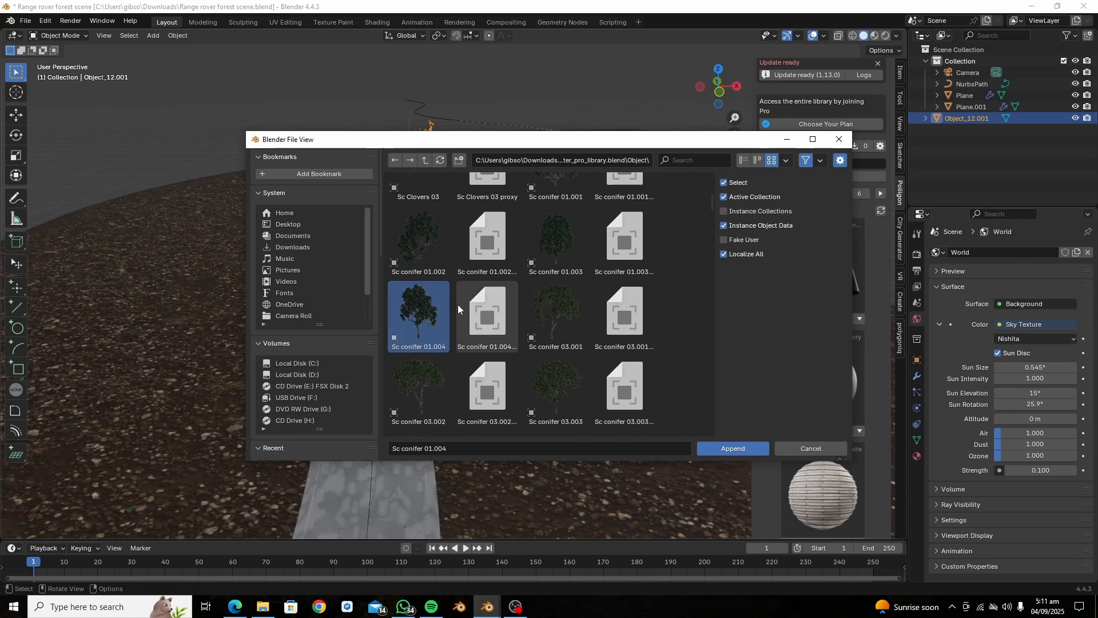
{"action": "scroll", "coordinate": [458, 304], "scroll_direction": "up", "scroll_amount": 2}
{"action": "scroll", "coordinate": [529, 288], "scroll_direction": "up", "scroll_amount": 2}
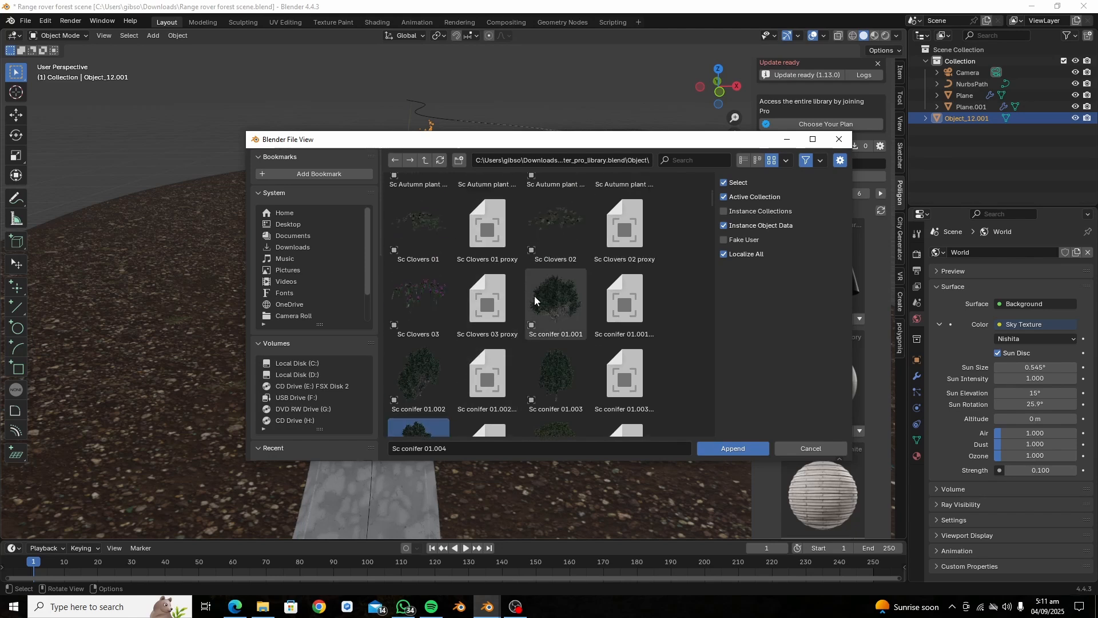
{"action": "left_click", "coordinate": [544, 301]}
{"action": "left_click", "coordinate": [537, 382]}
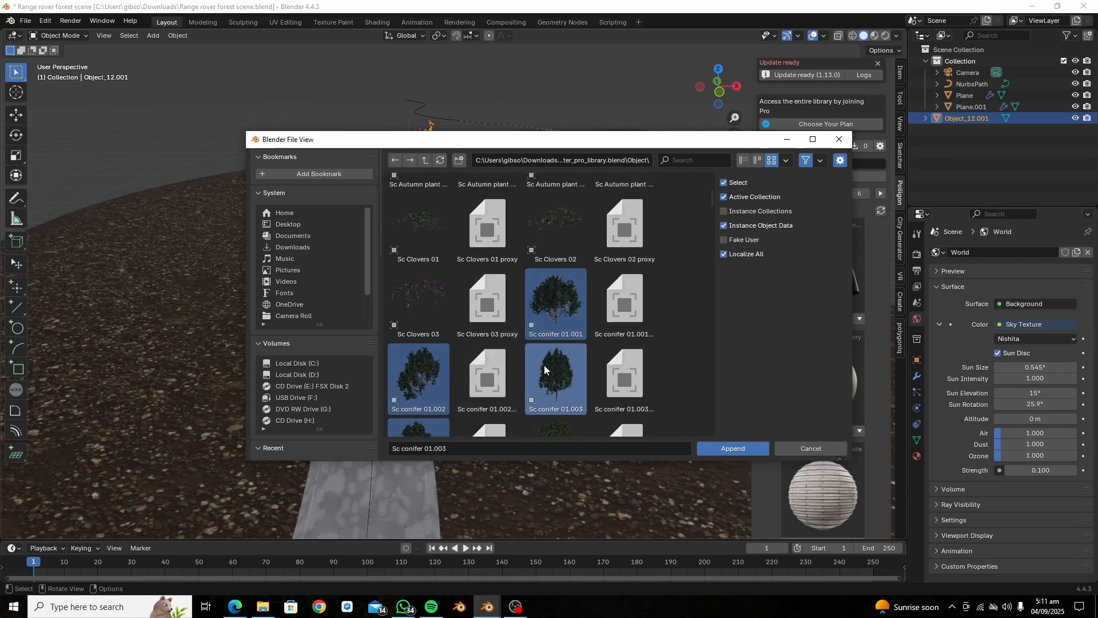
- Add Sc Forest mossy rock 01 and 02 to the selected conifers and append all the chosen objects
{"action": "scroll", "coordinate": [544, 363], "scroll_direction": "up", "scroll_amount": 8}
{"action": "scroll", "coordinate": [545, 363], "scroll_direction": "down", "scroll_amount": 10}
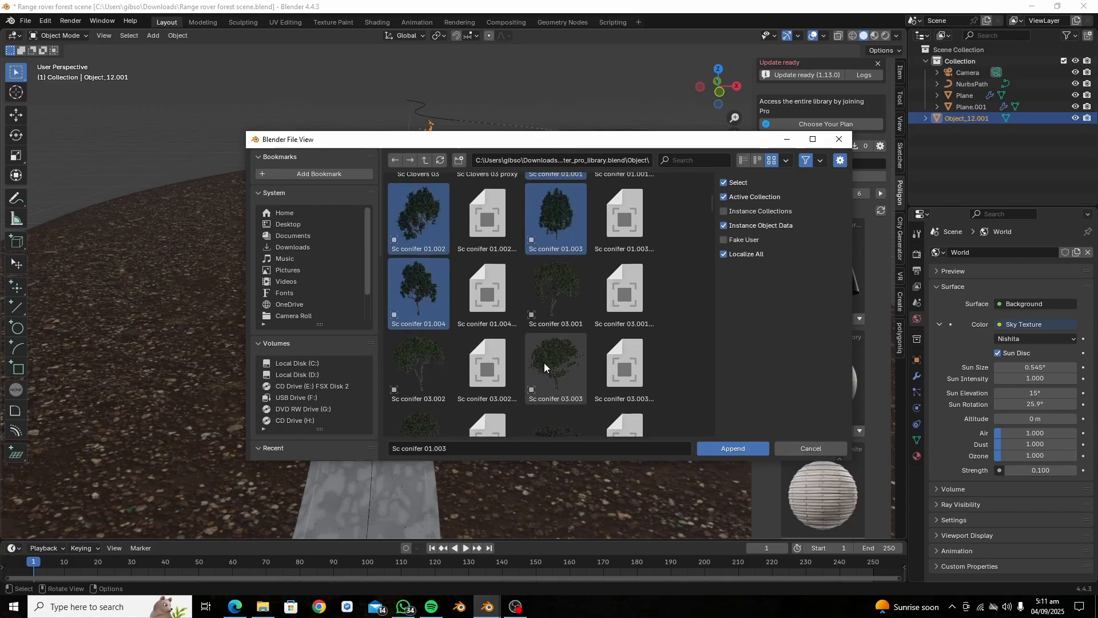
{"action": "scroll", "coordinate": [543, 362], "scroll_direction": "down", "scroll_amount": 10}
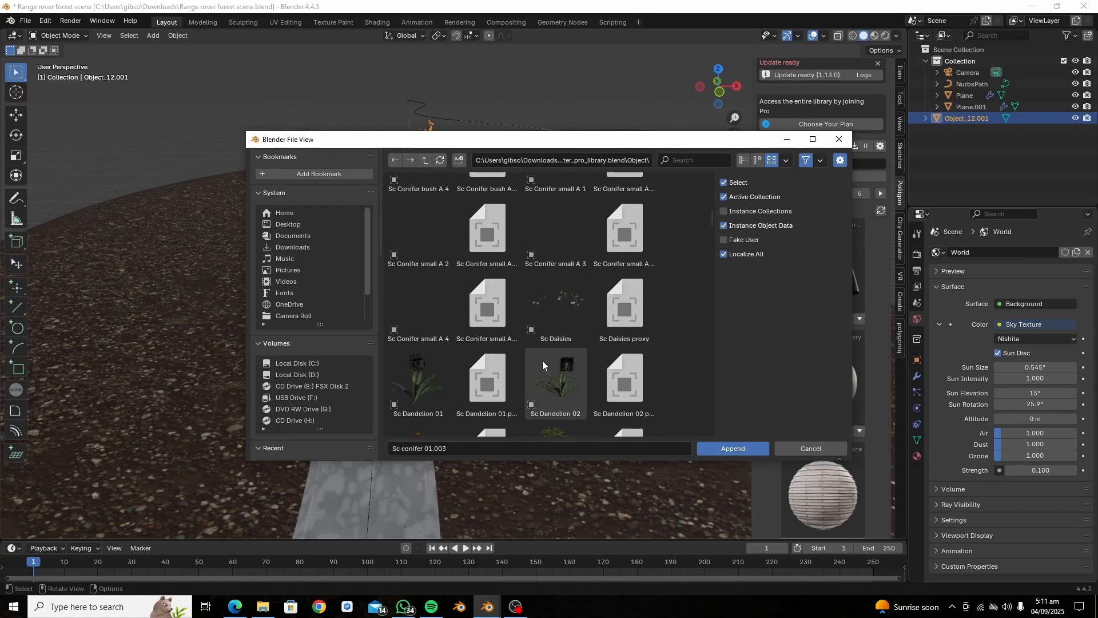
{"action": "scroll", "coordinate": [543, 378], "scroll_direction": "down", "scroll_amount": 10}
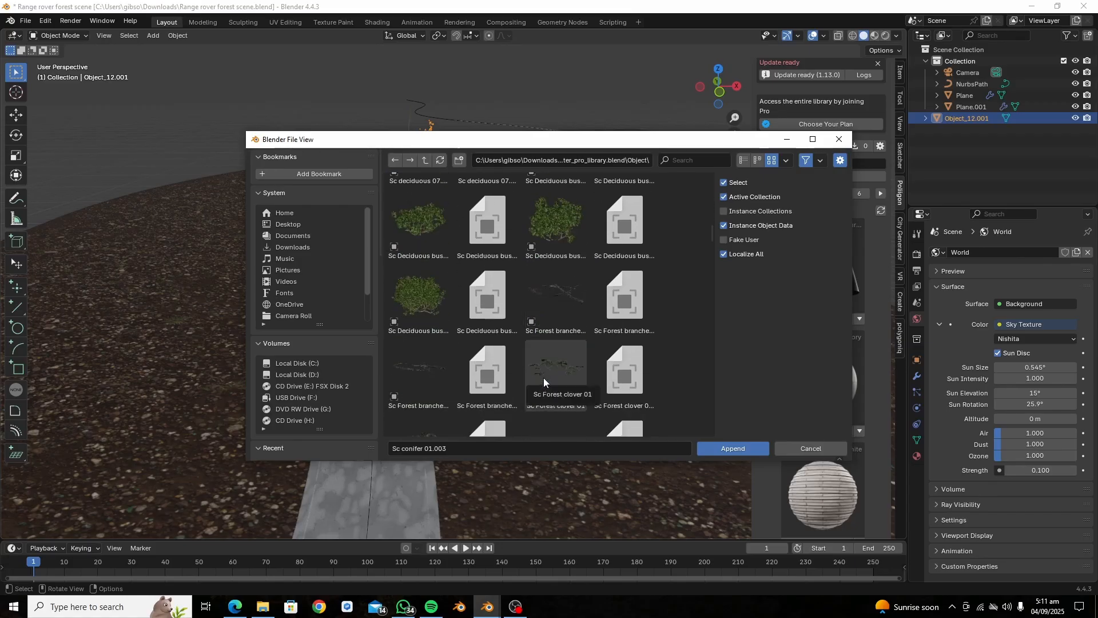
{"action": "scroll", "coordinate": [622, 385], "scroll_direction": "down", "scroll_amount": 6}
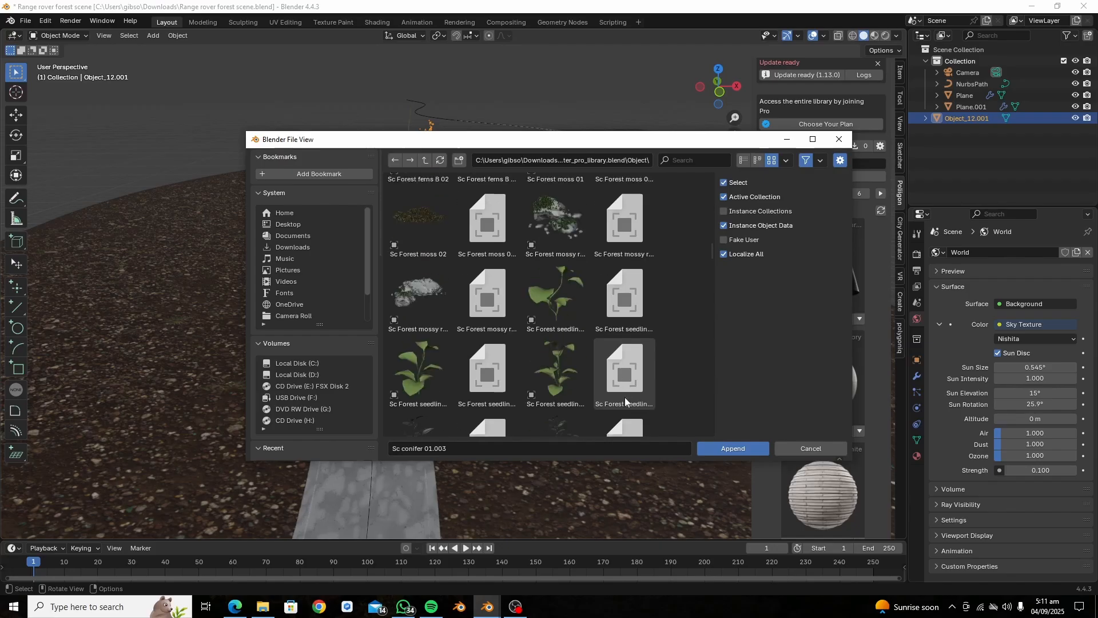
{"action": "scroll", "coordinate": [626, 401], "scroll_direction": "down", "scroll_amount": 8}
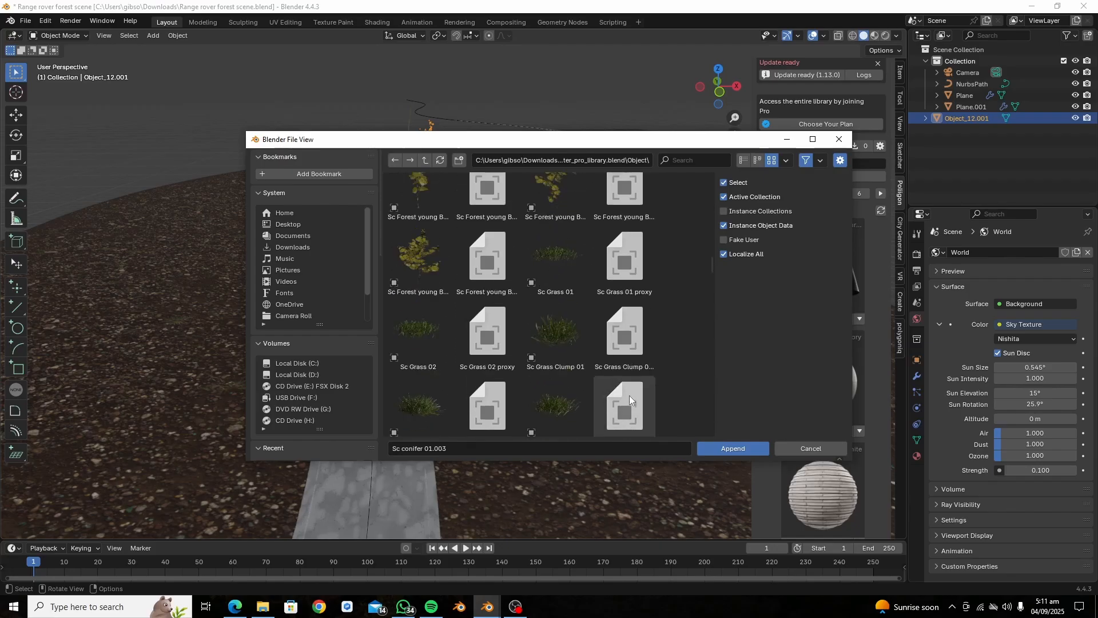
{"action": "scroll", "coordinate": [629, 397], "scroll_direction": "up", "scroll_amount": 12}
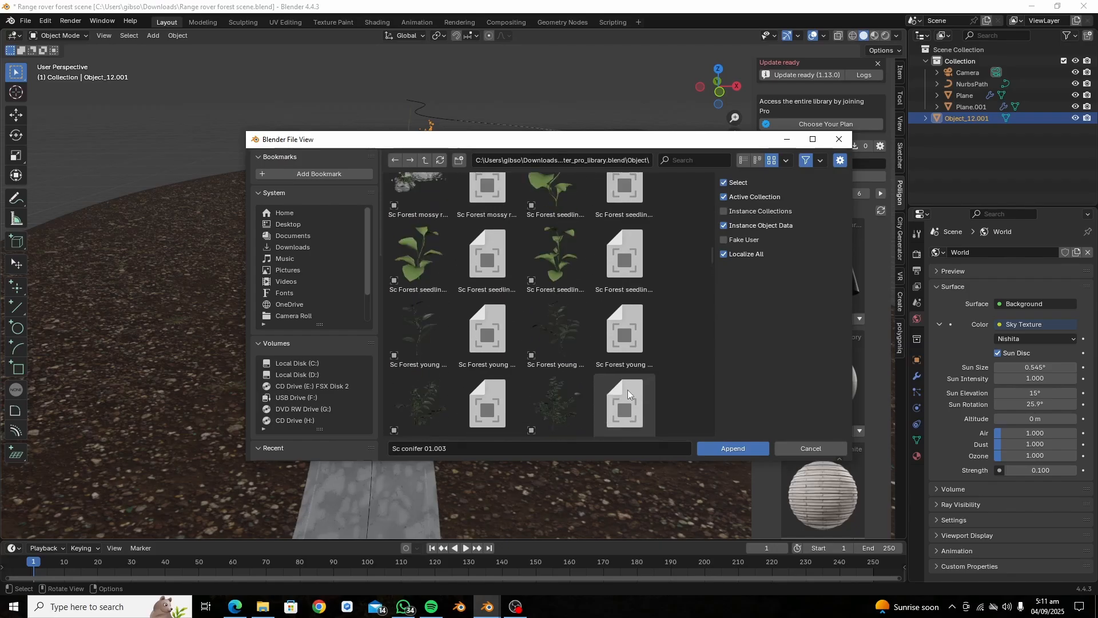
{"action": "left_click", "coordinate": [556, 332]}
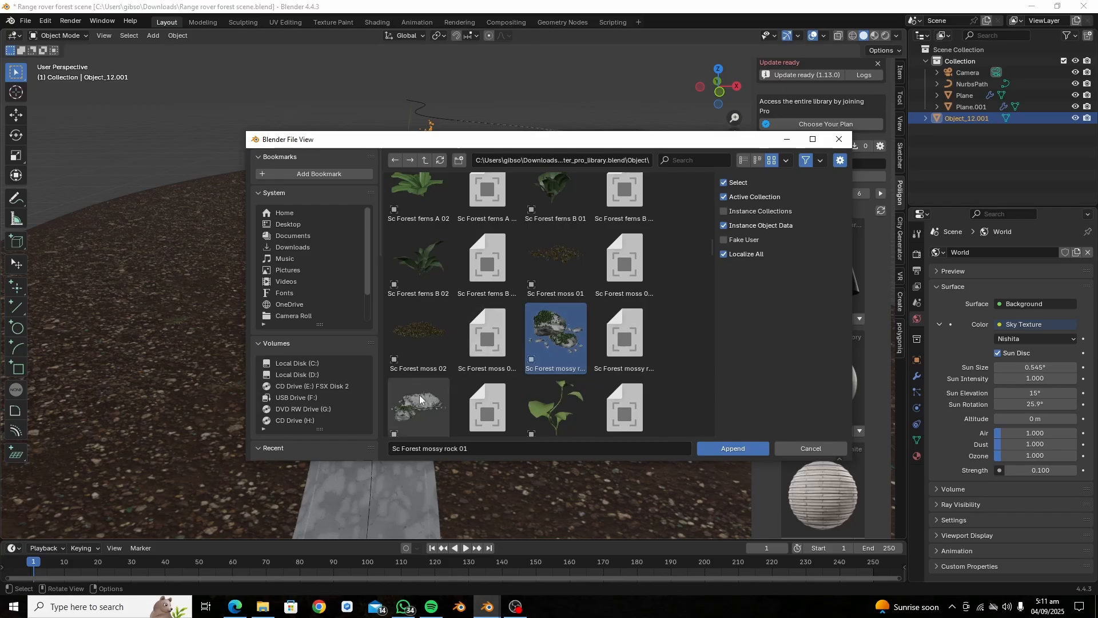
{"action": "left_click", "coordinate": [420, 395], "text": "ctrl"}
{"action": "left_click", "coordinate": [709, 448]}
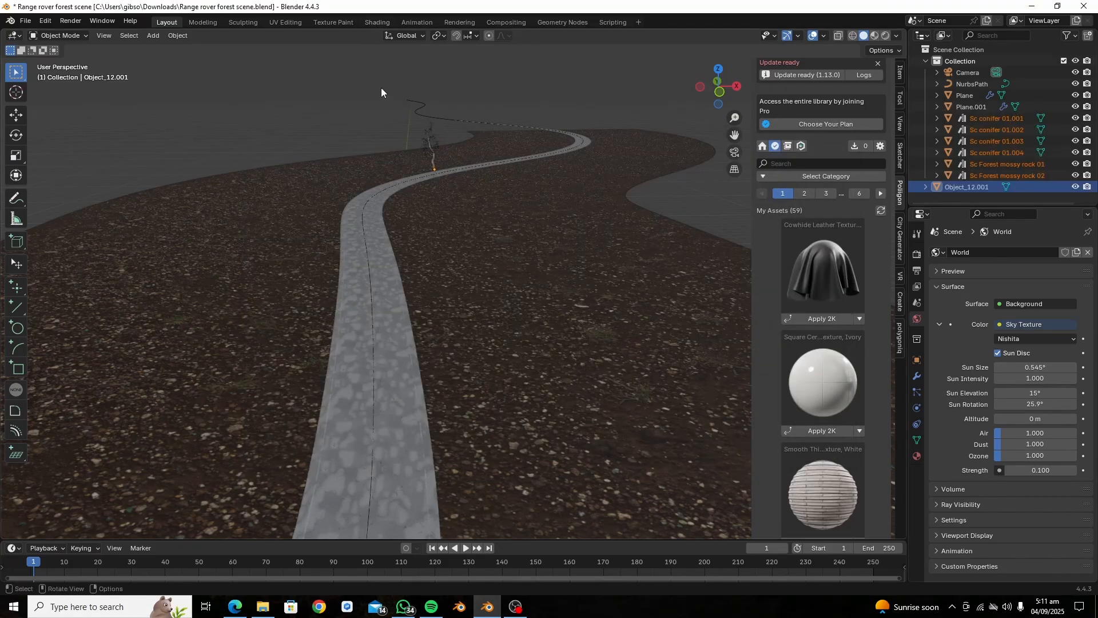
- Add a particle system of type Hair to the ground object Plane.001 beside the road
{"action": "scroll", "coordinate": [393, 255], "scroll_direction": "down", "scroll_amount": 6}
{"action": "scroll", "coordinate": [393, 256], "scroll_direction": "up", "scroll_amount": 5}
{"action": "left_click", "coordinate": [578, 271]}
{"action": "middle_click_drag", "start_coordinate": [579, 271], "coordinate": [555, 314]}
{"action": "left_click", "coordinate": [918, 391]}
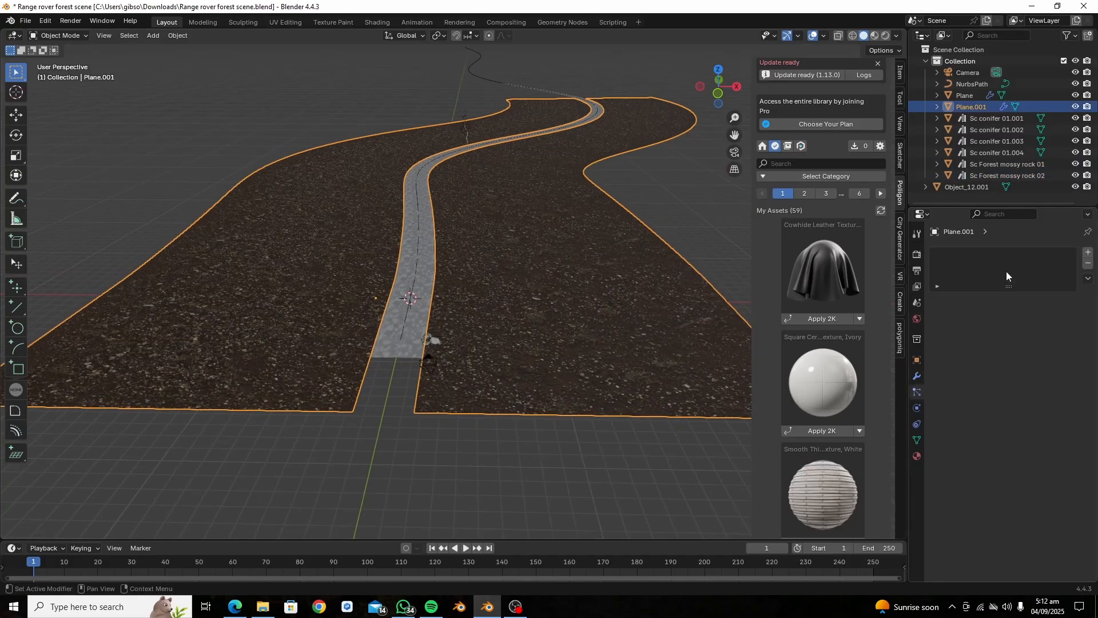
{"action": "left_click", "coordinate": [1089, 254]}
{"action": "left_click", "coordinate": [1025, 314]}
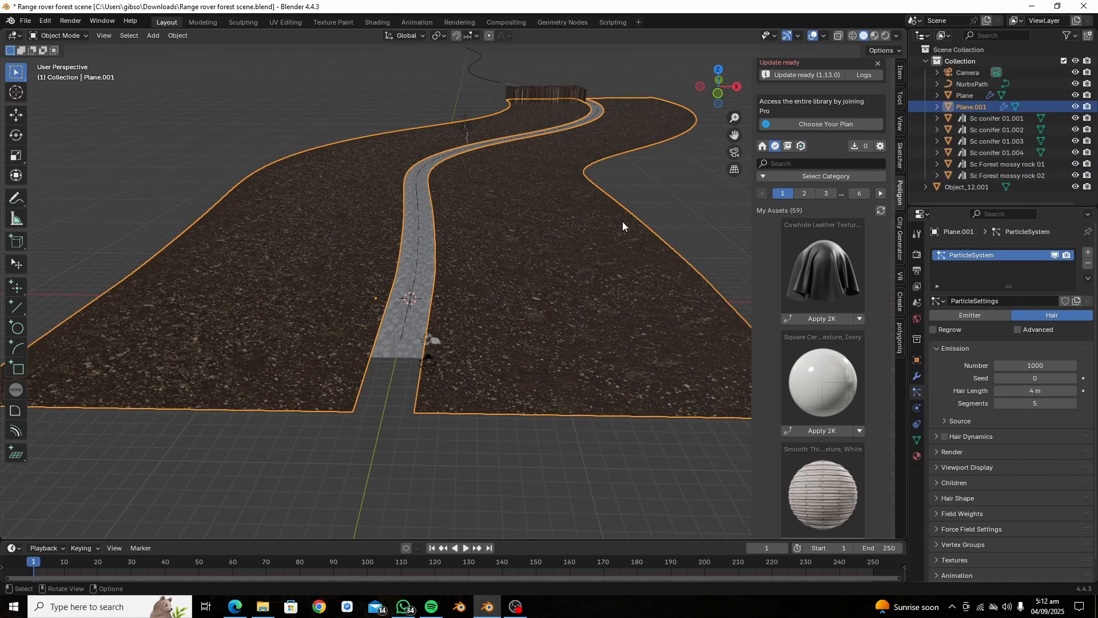
- Set the Array modifier count of the ground object Plane.001 to 40
{"action": "scroll", "coordinate": [554, 286], "scroll_direction": "down", "scroll_amount": 5}
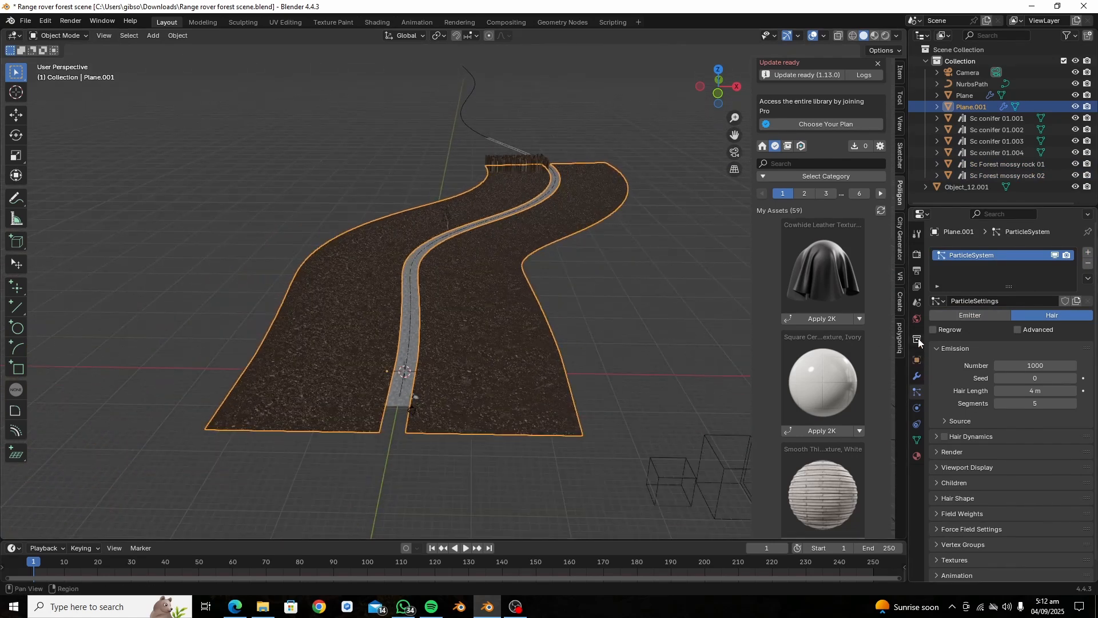
{"action": "left_click", "coordinate": [917, 376]}
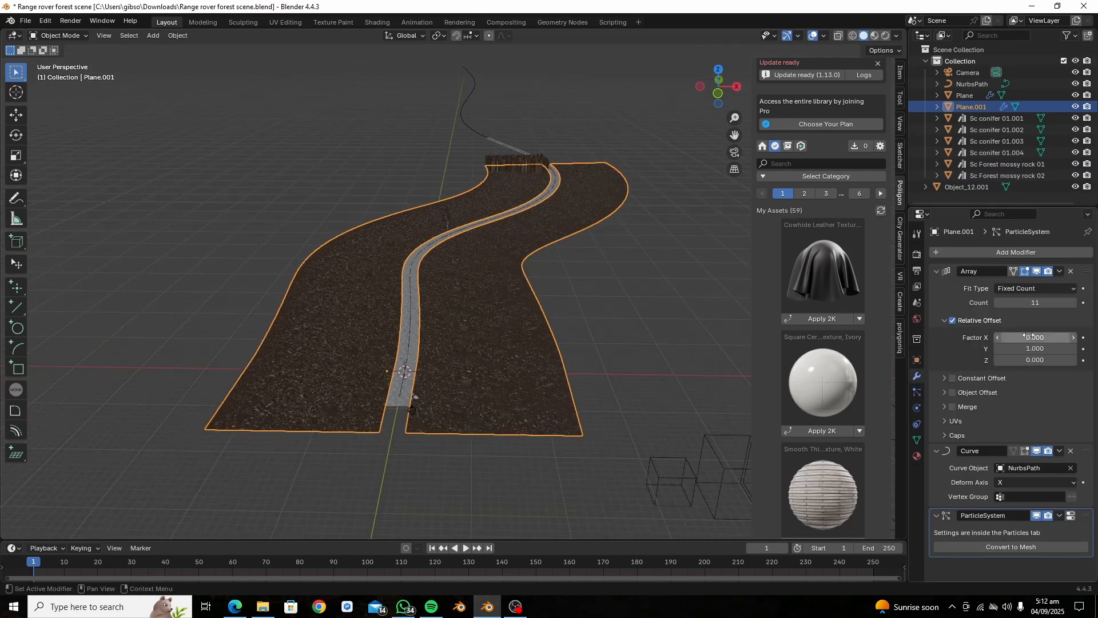
{"action": "left_click_drag", "start_coordinate": [1033, 302], "coordinate": [1064, 303]}
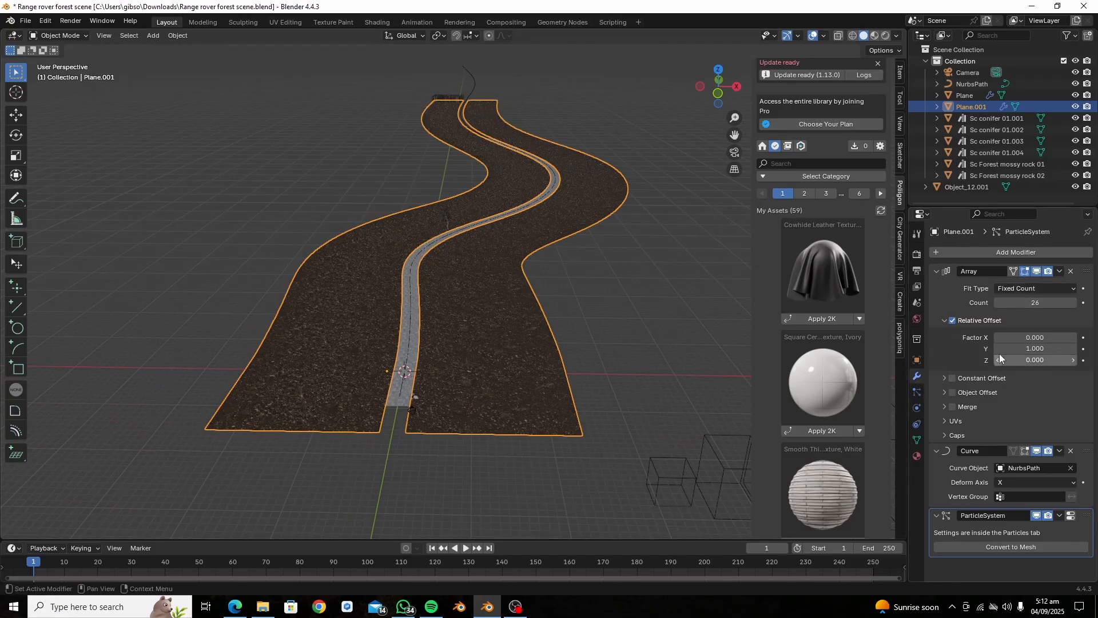
{"action": "left_click", "coordinate": [1033, 302]}
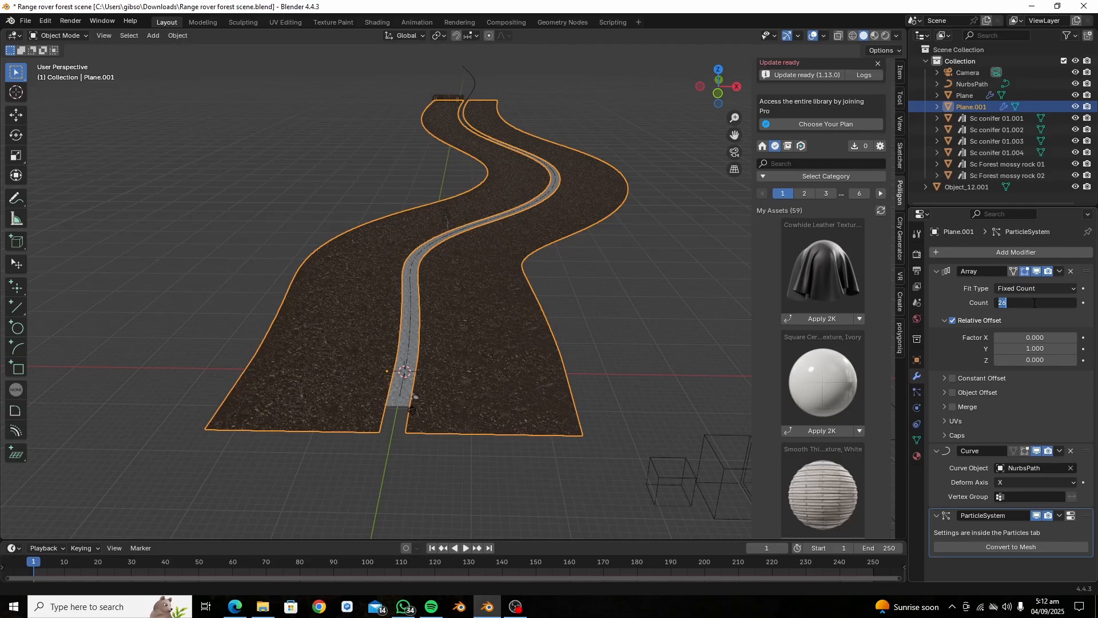
{"action": "type", "text": "40"}
{"action": "key", "text": "Return"}
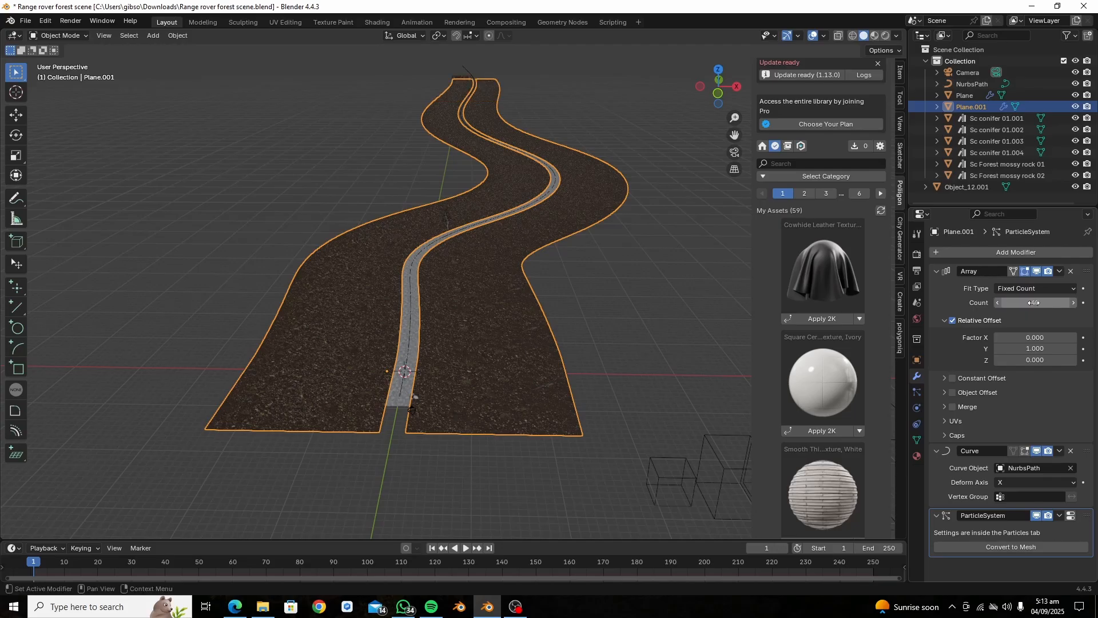
- Apply the Array modifier on the ground object Plane.001
{"action": "left_click", "coordinate": [1059, 271]}
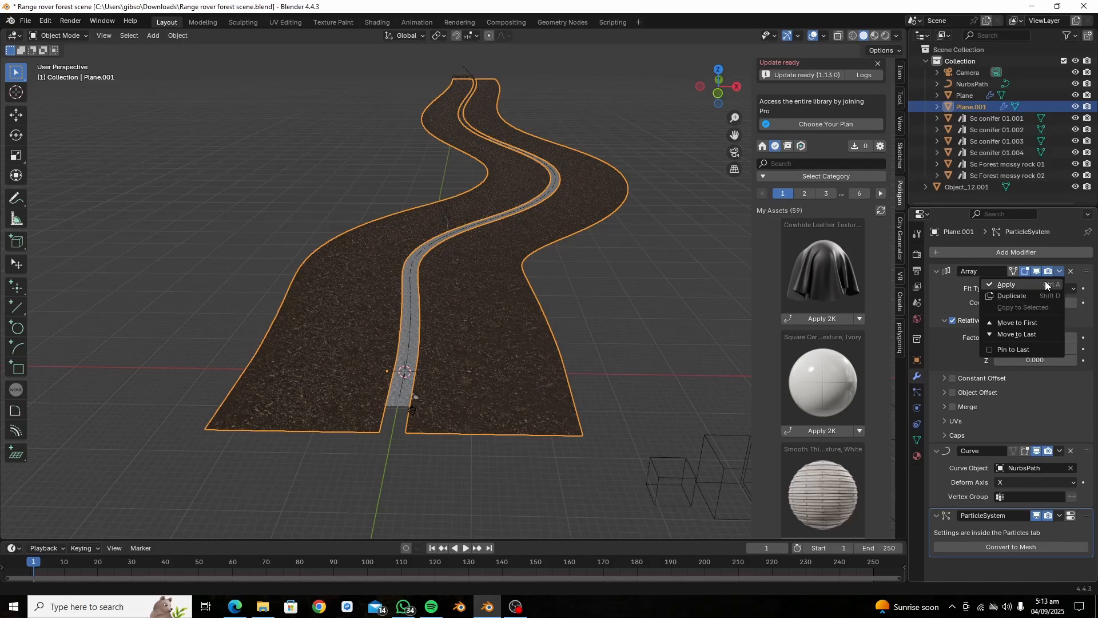
{"action": "left_click", "coordinate": [1046, 283]}
{"action": "scroll", "coordinate": [508, 335], "scroll_direction": "up", "scroll_amount": 1}
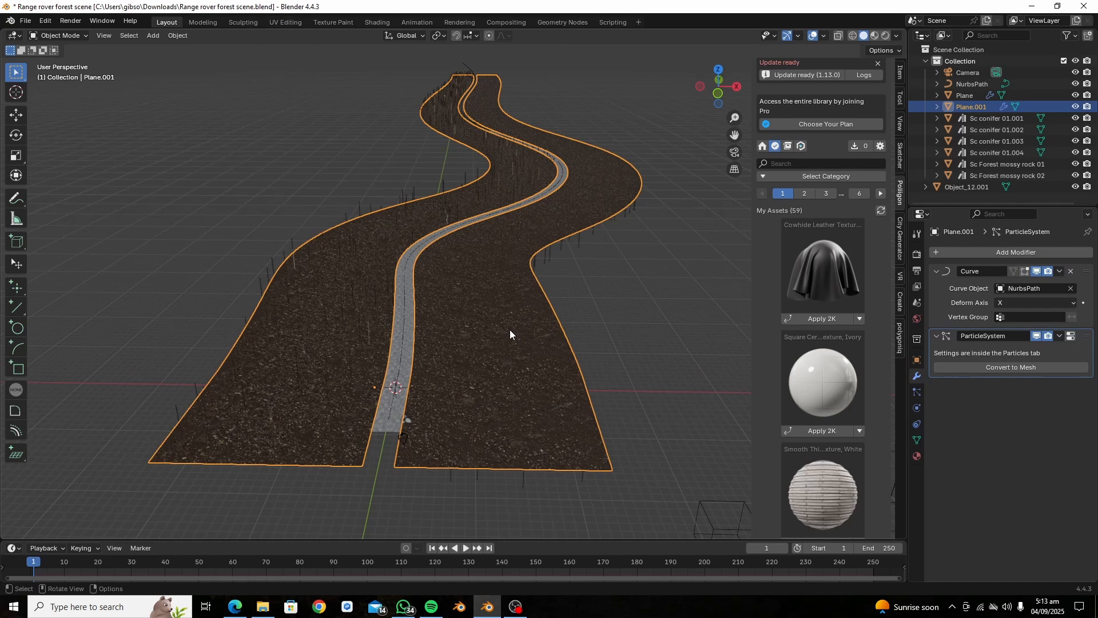
- Merge all vertices of the ground mesh by distance in Edit Mode
{"action": "key", "text": "Tab"}
{"action": "key", "text": "l"}
{"action": "key", "text": "a"}
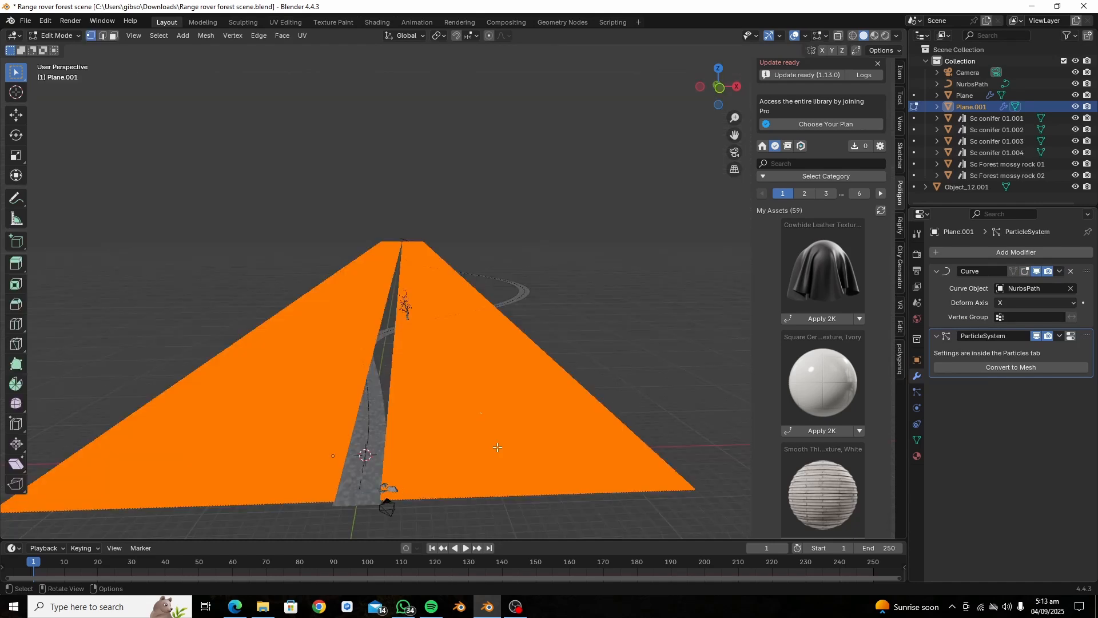
{"action": "key", "text": "m"}
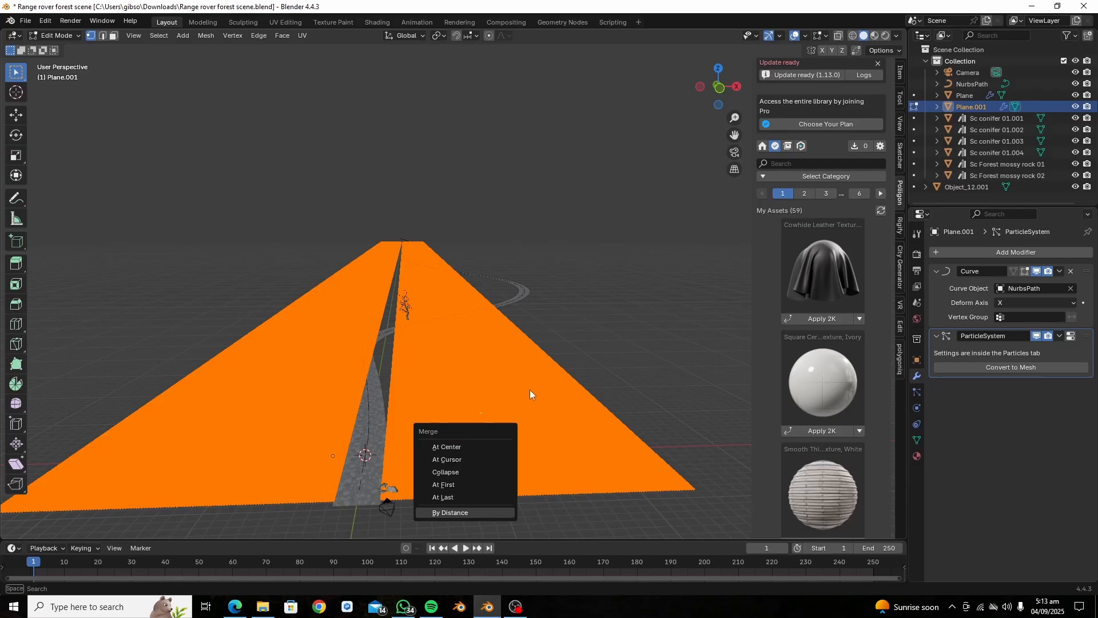
{"action": "key", "text": "Return"}
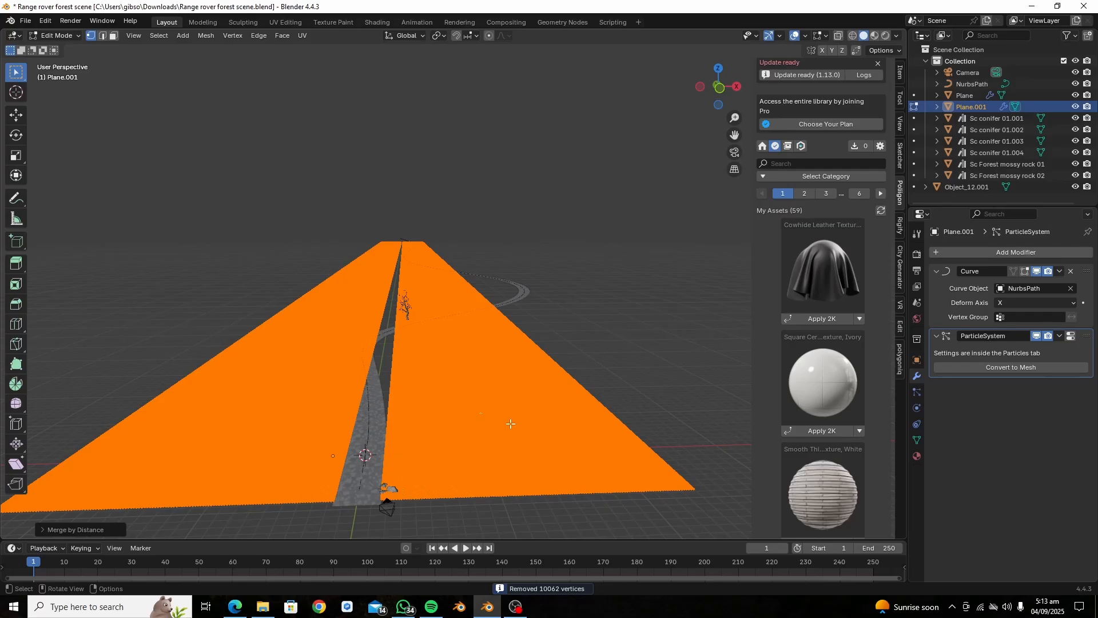
- Select only the linked ground strip to the right of the road, recalculate its normals to the inside, and return to Object Mode
{"action": "key", "text": "alt+a"}
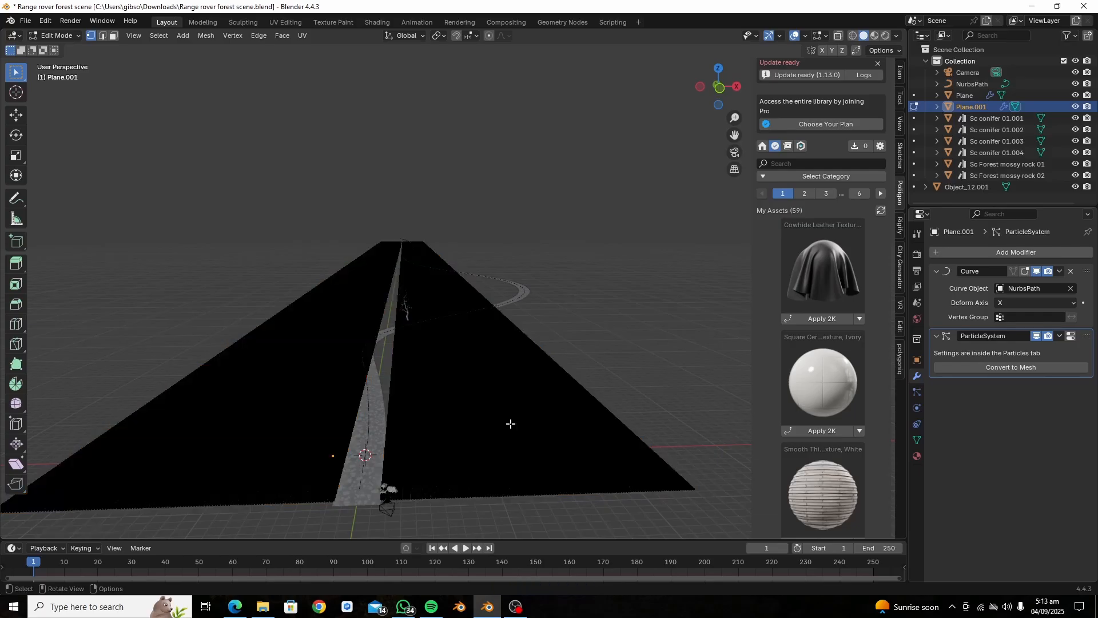
{"action": "key", "text": "l"}
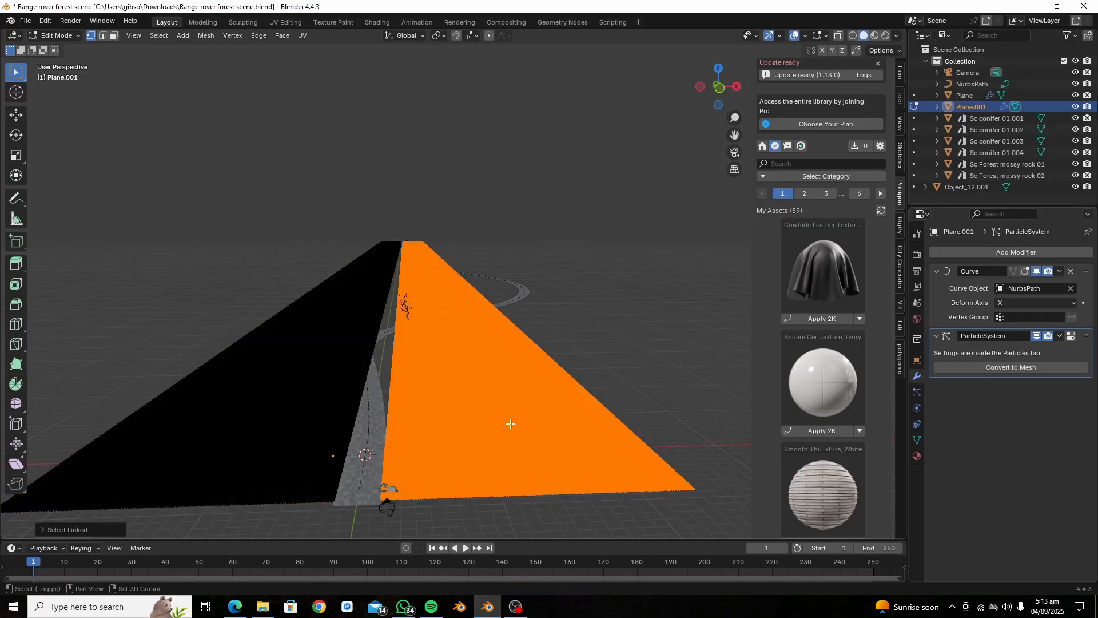
{"action": "key", "text": "shift+n"}
{"action": "key", "text": "Tab"}
{"action": "mouse_move", "coordinate": [510, 423]}
{"action": "middle_mouse_down"}
{"action": "mouse_move", "coordinate": [497, 408]}
{"action": "mouse_move", "coordinate": [508, 428]}
{"action": "middle_mouse_up"}
{"action": "key", "text": "Tab"}
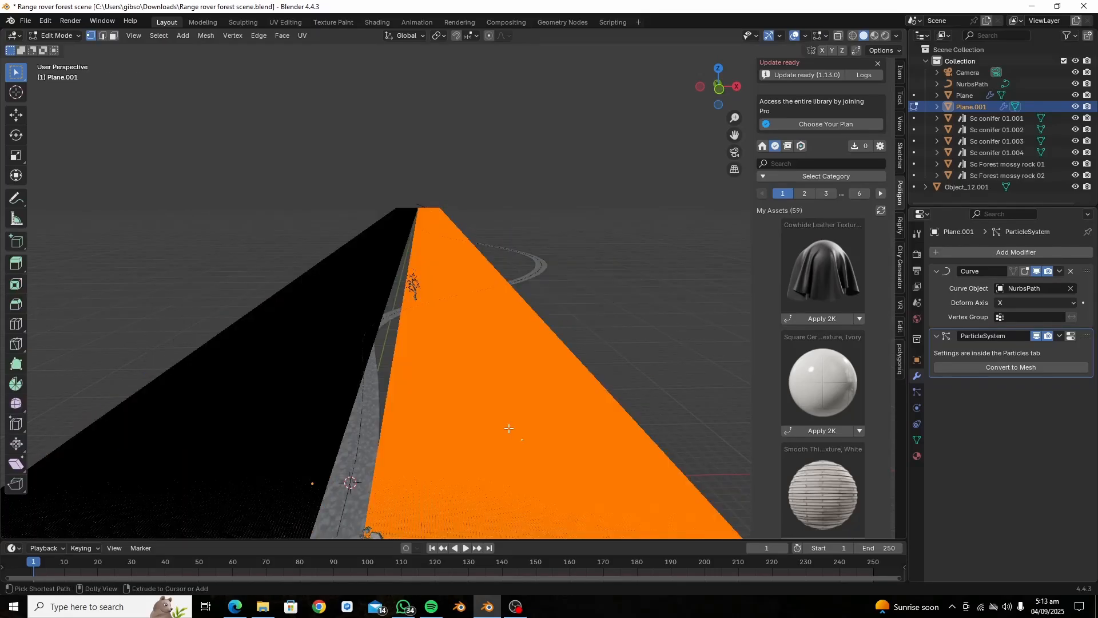
{"action": "key", "text": "ctrl+shift+n"}
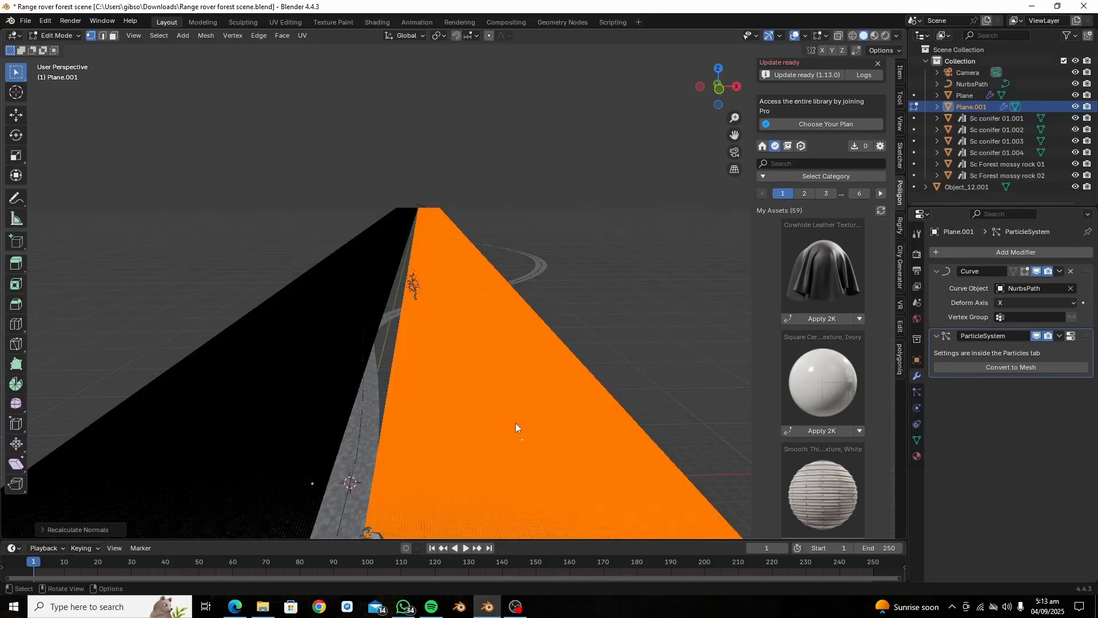
{"action": "key", "text": "Tab"}
{"action": "middle_click_drag", "start_coordinate": [513, 421], "coordinate": [680, 337]}
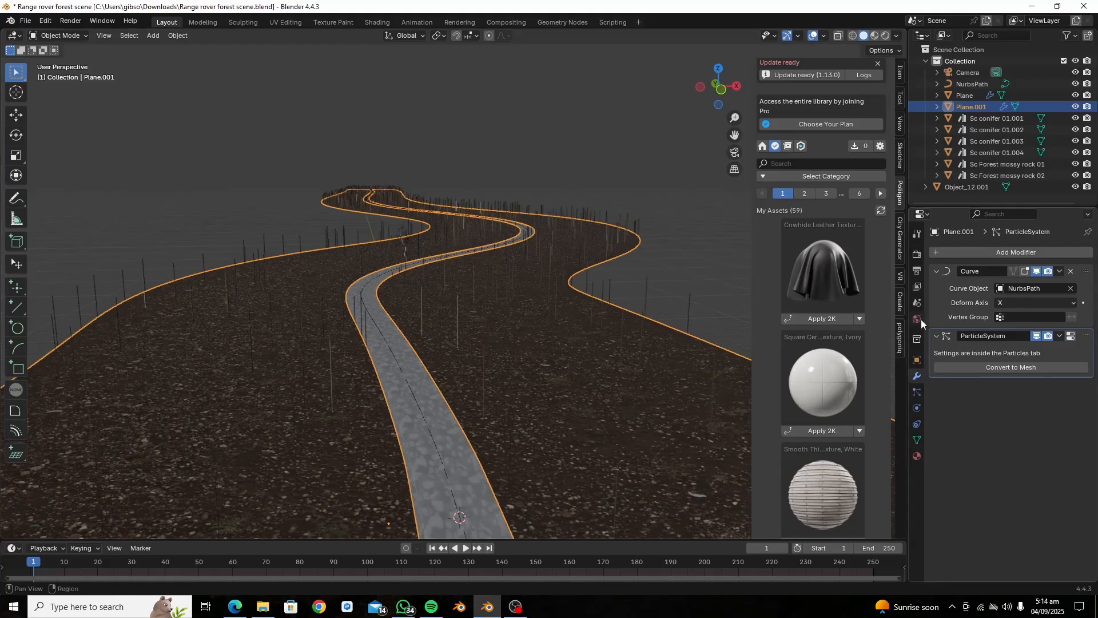
- Set the emission number of the ground's hair particle system to 10000
{"action": "left_click", "coordinate": [917, 393]}
{"action": "left_click", "coordinate": [1018, 366]}
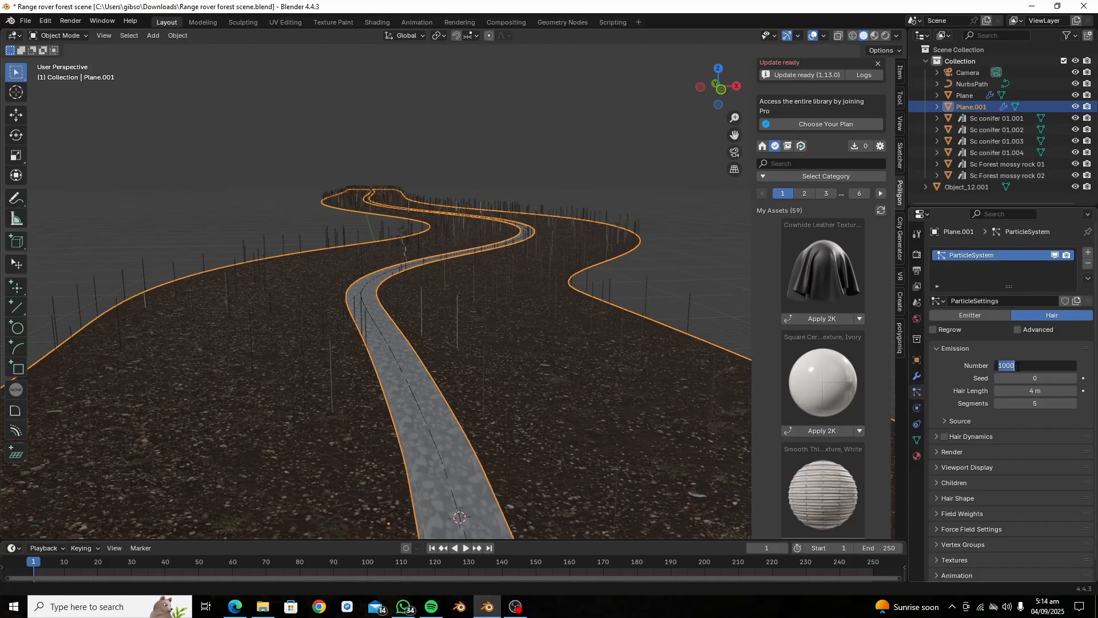
{"action": "type", "text": "10000"}
{"action": "key", "text": "Return"}
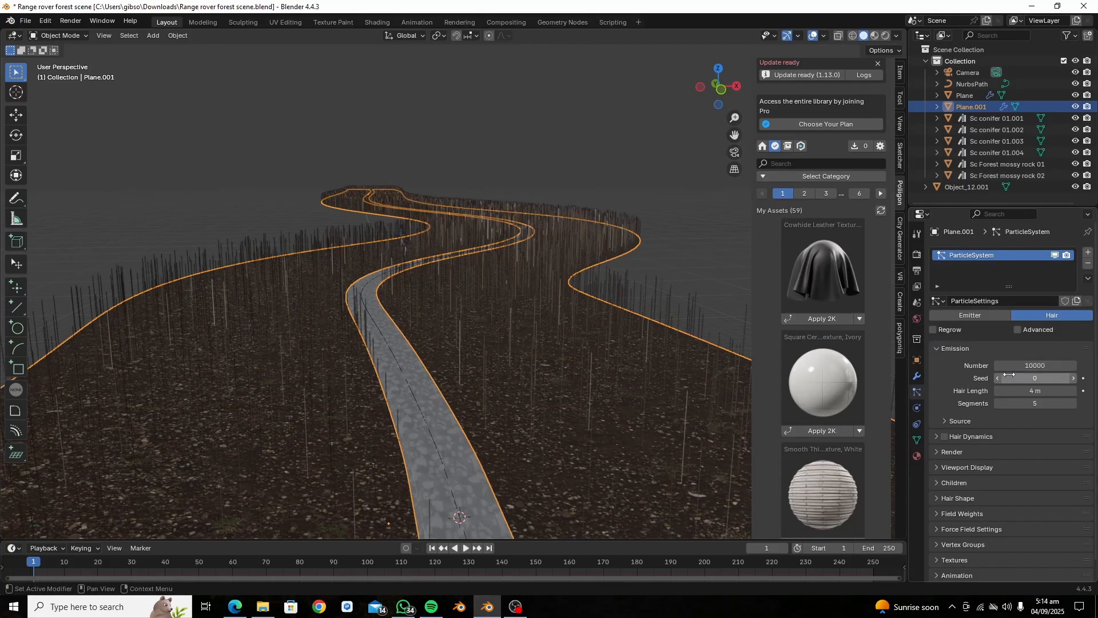
- Set the ground's hair particle distribution to Random and render the particles as a Collection
{"action": "left_click", "coordinate": [949, 421]}
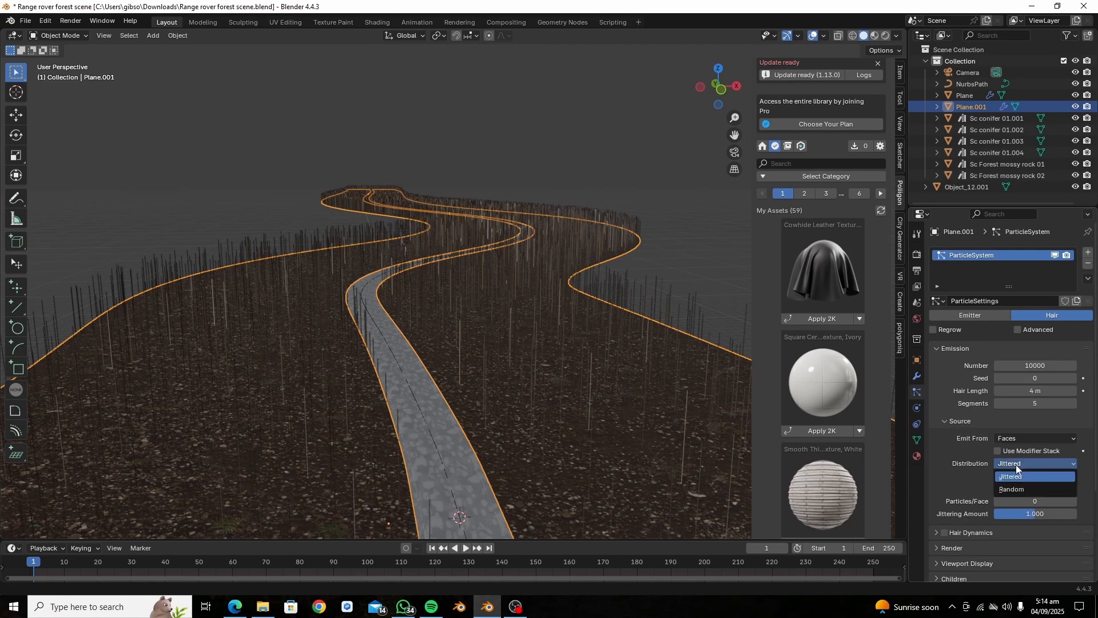
{"action": "left_click", "coordinate": [942, 523]}
{"action": "left_click", "coordinate": [1004, 540]}
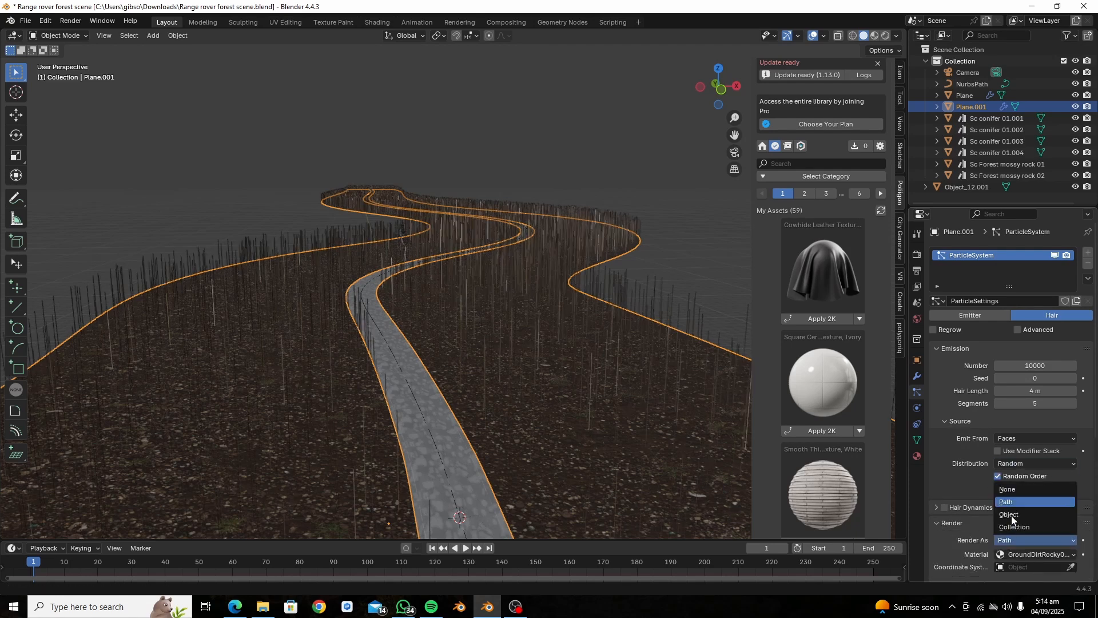
{"action": "left_click", "coordinate": [1014, 527]}
- Select the four conifers beside the road and move them to a new collection named Trees
{"action": "scroll", "coordinate": [616, 362], "scroll_direction": "down", "scroll_amount": 8}
{"action": "middle_click_drag", "start_coordinate": [617, 347], "coordinate": [452, 326]}
{"action": "scroll", "coordinate": [452, 326], "scroll_direction": "up", "scroll_amount": 4}
{"action": "left_click_drag", "start_coordinate": [357, 426], "coordinate": [602, 230]}
{"action": "middle_click_drag", "start_coordinate": [602, 230], "coordinate": [616, 245]}
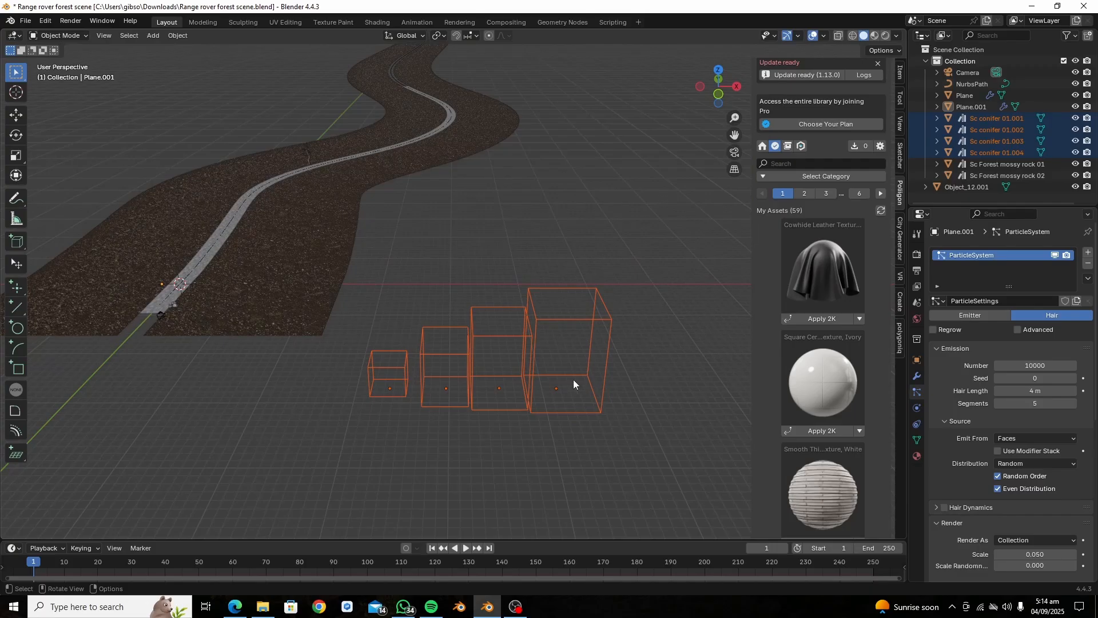
{"action": "key", "text": "m"}
{"action": "left_click", "coordinate": [499, 391]}
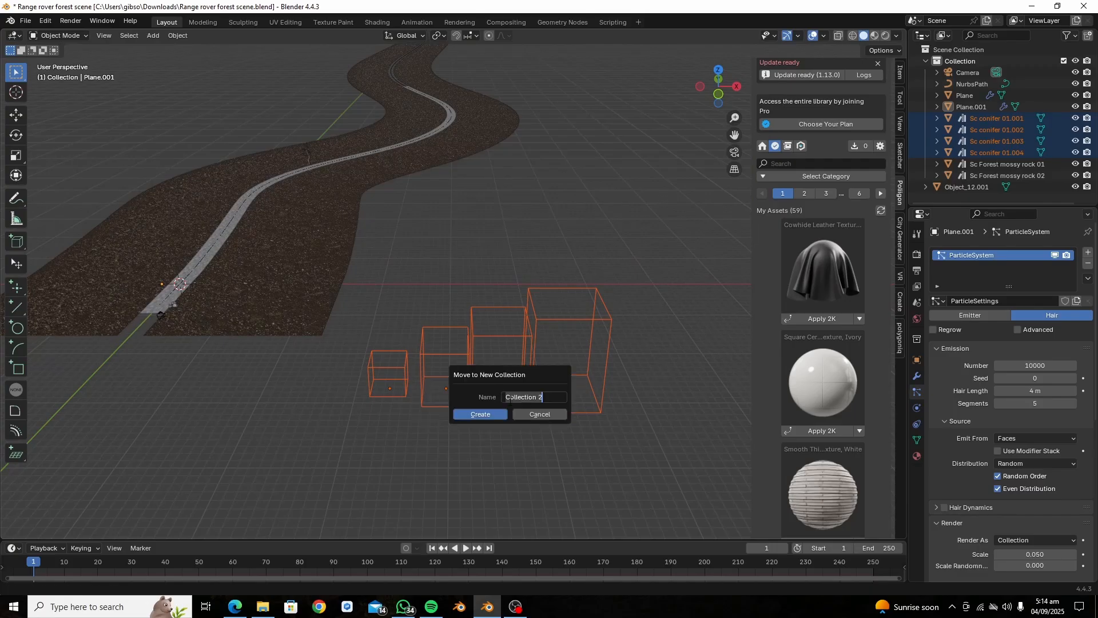
{"action": "type", "text": "Trees"}
{"action": "key", "text": "Return"}
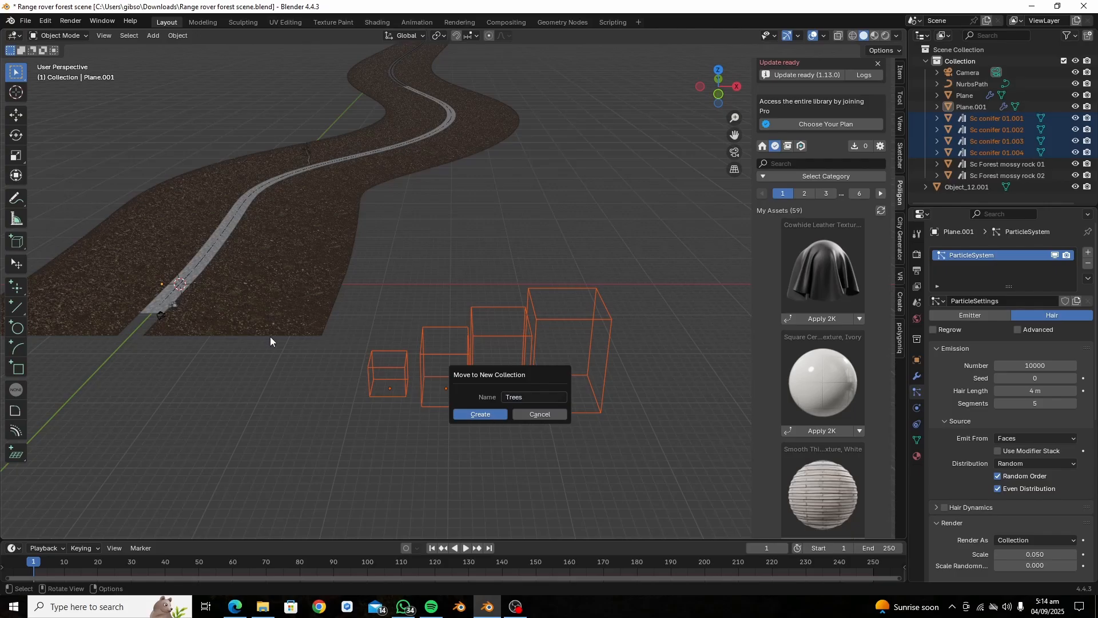
{"action": "left_click", "coordinate": [473, 414]}
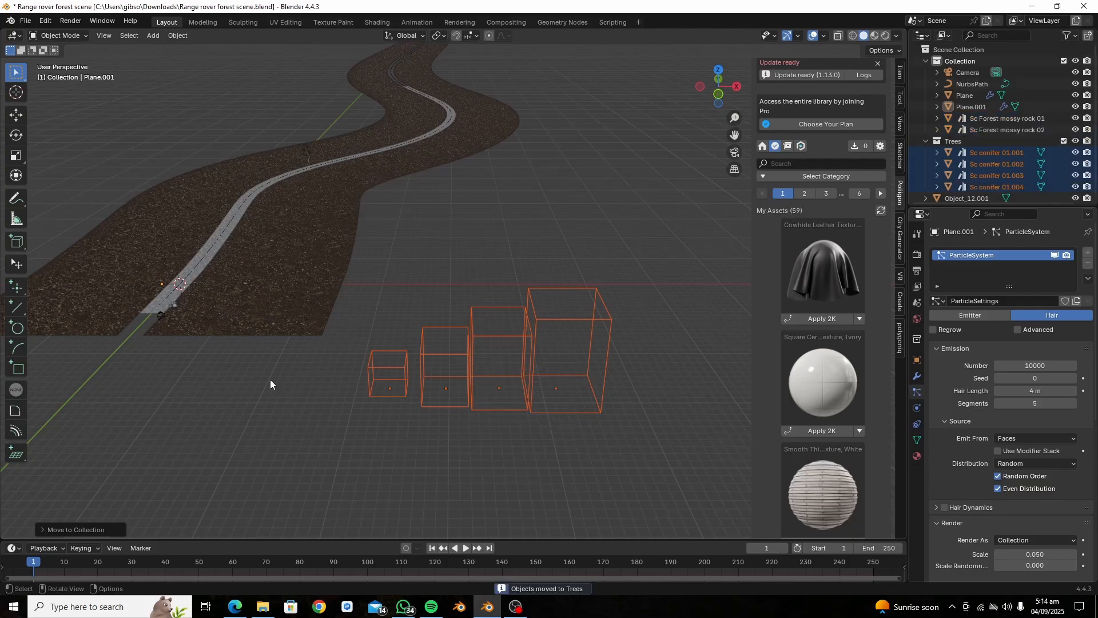
- Assign the Trees collection as the instance collection of the ground's particle system and enable Object Rotation
{"action": "left_click", "coordinate": [287, 328]}
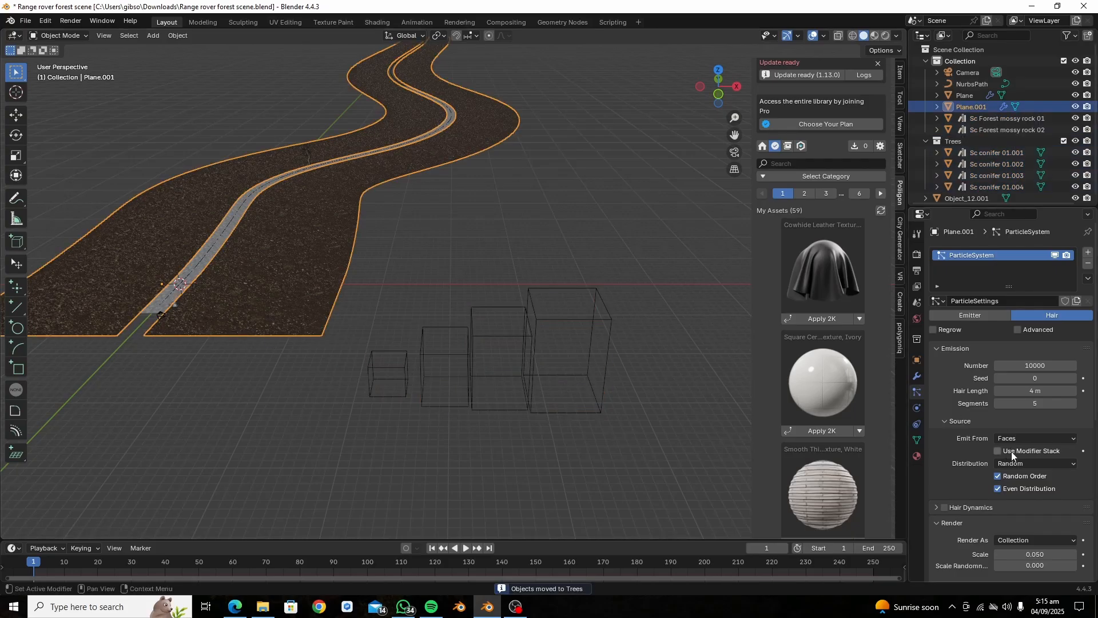
{"action": "scroll", "coordinate": [983, 474], "scroll_direction": "down", "scroll_amount": 8}
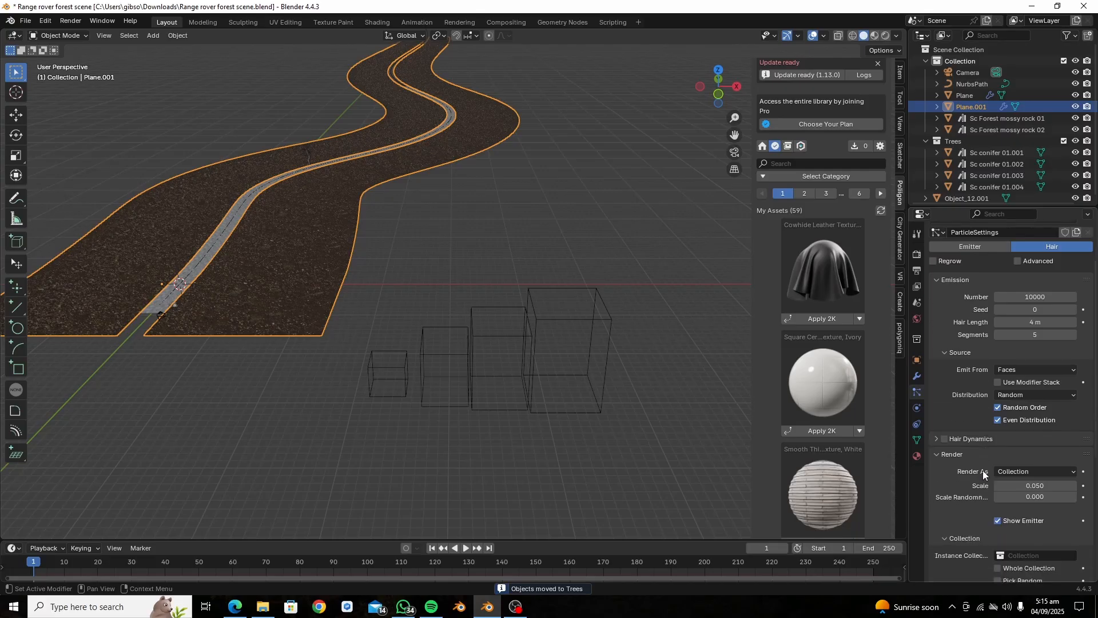
{"action": "left_click", "coordinate": [1001, 441]}
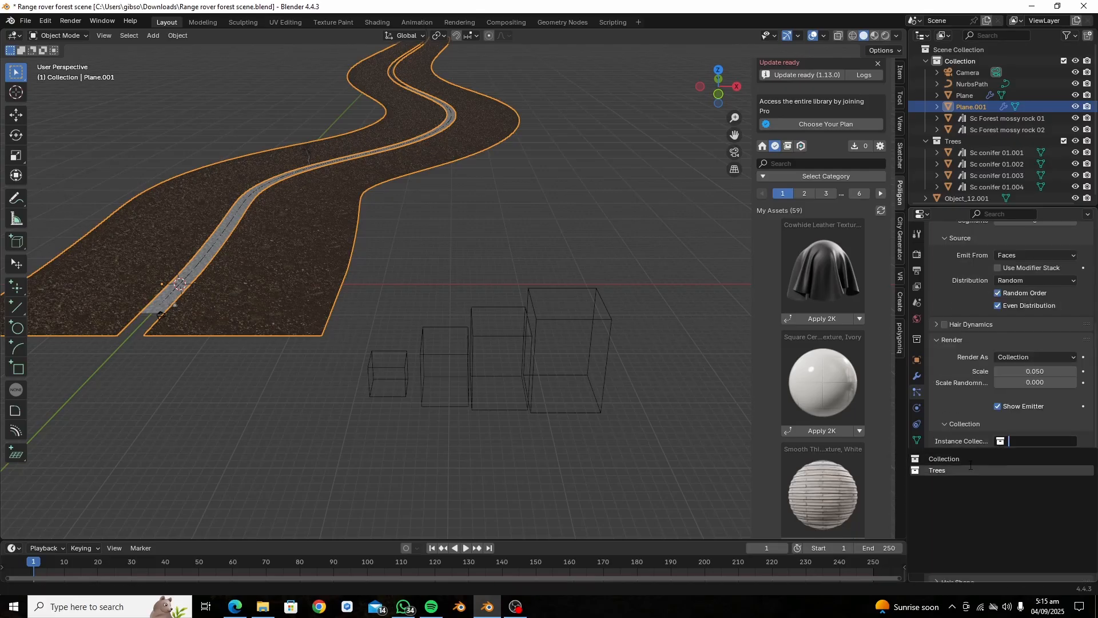
{"action": "left_click", "coordinate": [949, 469]}
{"action": "scroll", "coordinate": [325, 335], "scroll_direction": "up", "scroll_amount": 4}
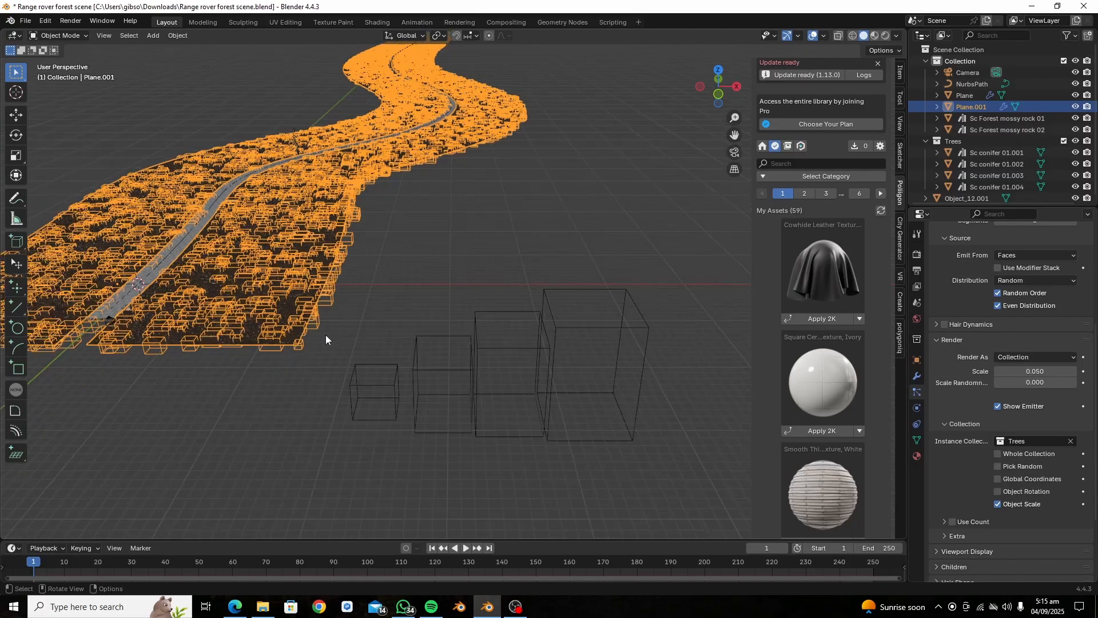
{"action": "middle_click_drag", "start_coordinate": [338, 321], "coordinate": [345, 302], "text": "shift"}
{"action": "scroll", "coordinate": [345, 302], "scroll_direction": "down", "scroll_amount": 4}
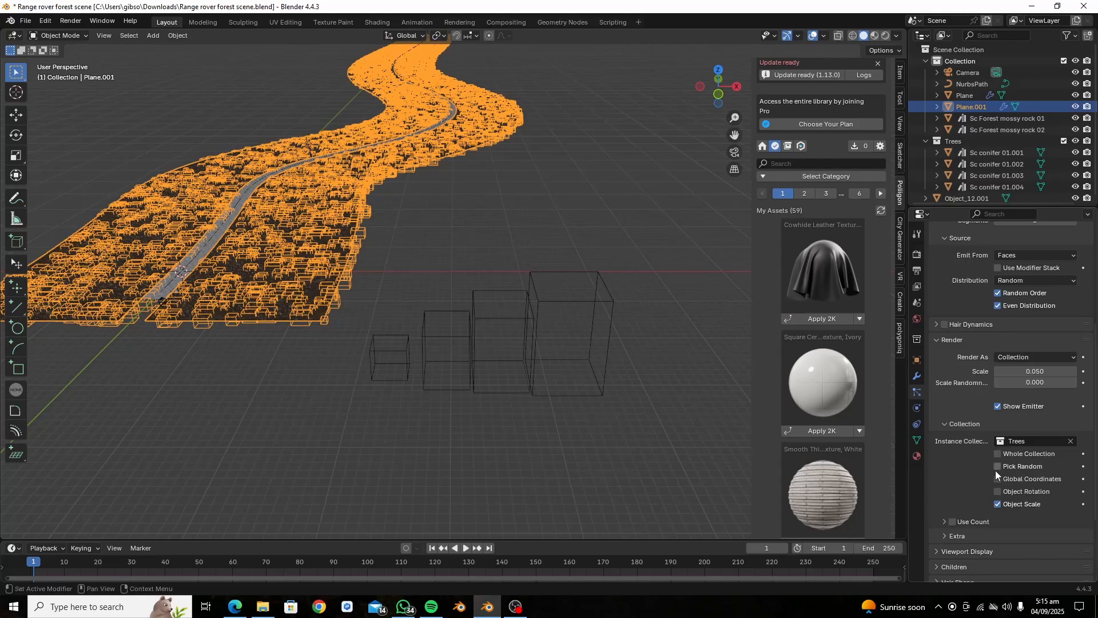
{"action": "left_click", "coordinate": [999, 492]}
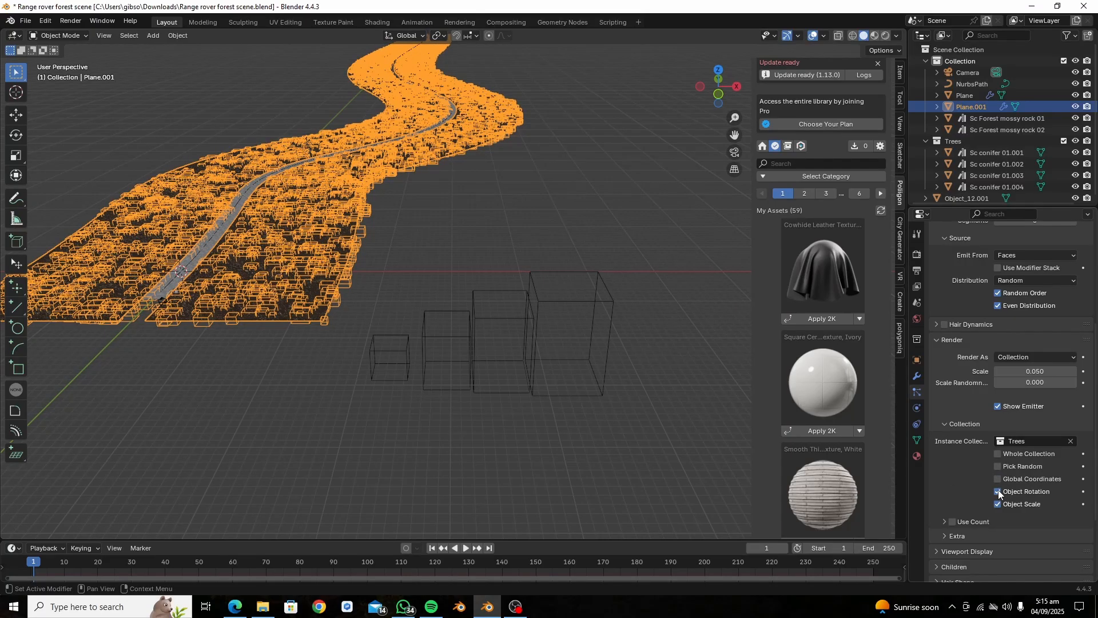
- Rotate the four source conifers 90° about the global Y axis and reposition them along Z
{"action": "left_click_drag", "start_coordinate": [355, 388], "coordinate": [675, 279]}
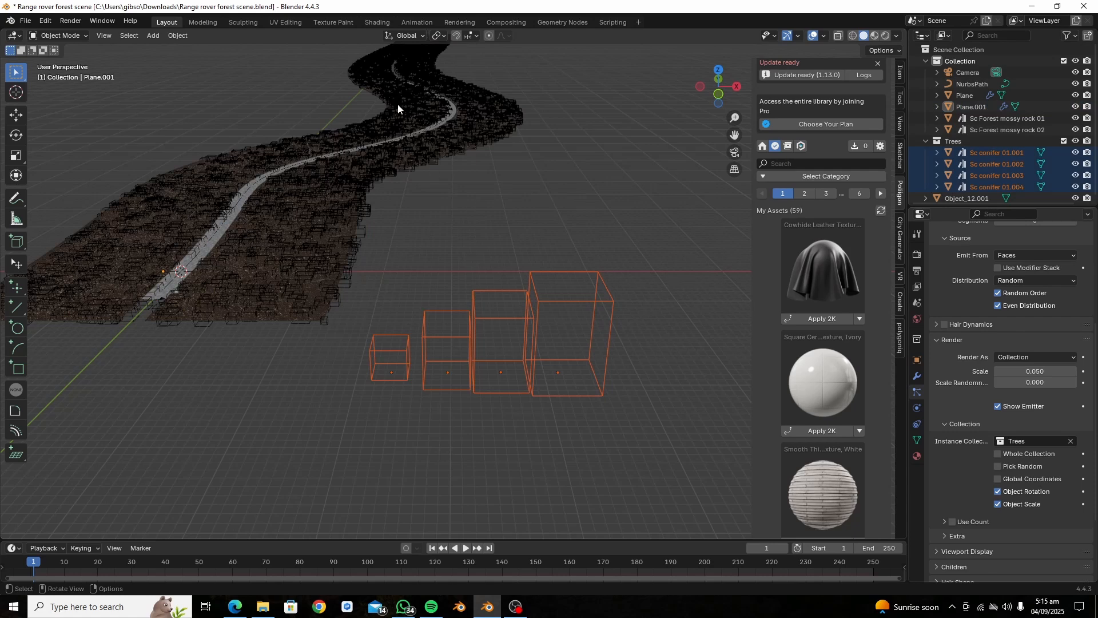
{"action": "key", "text": "r"}
{"action": "key", "text": "y"}
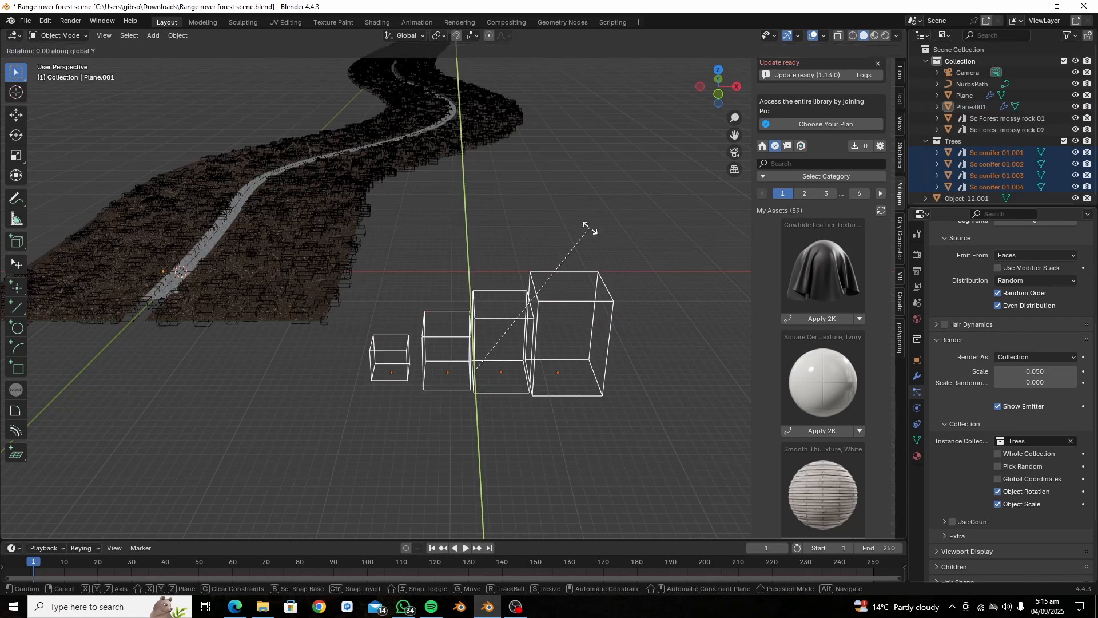
{"action": "type", "text": "90"}
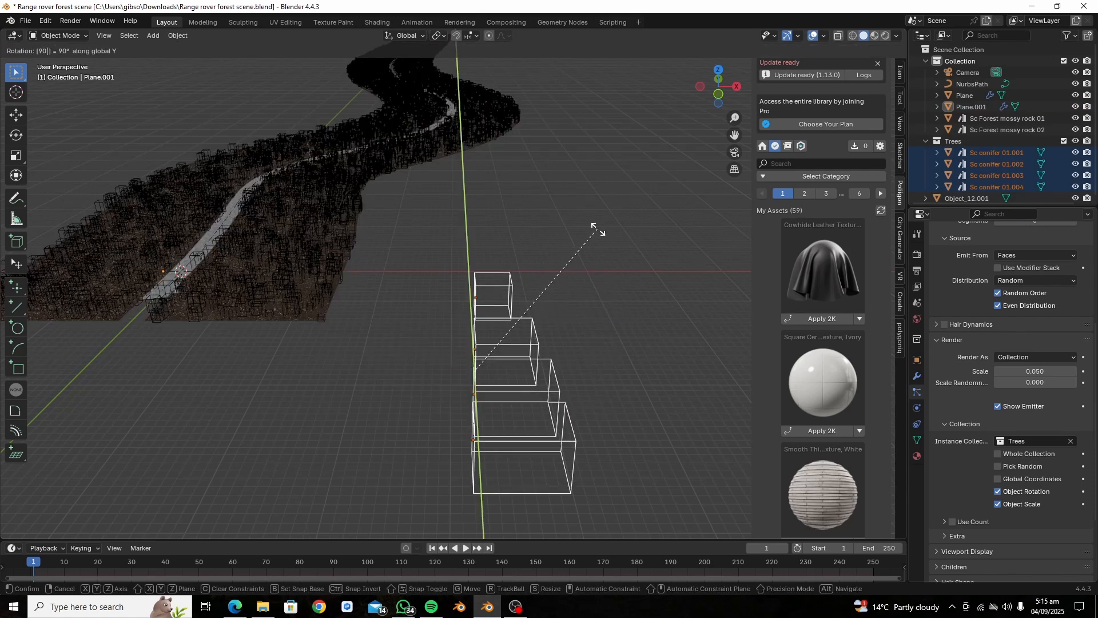
{"action": "key", "text": "Return"}
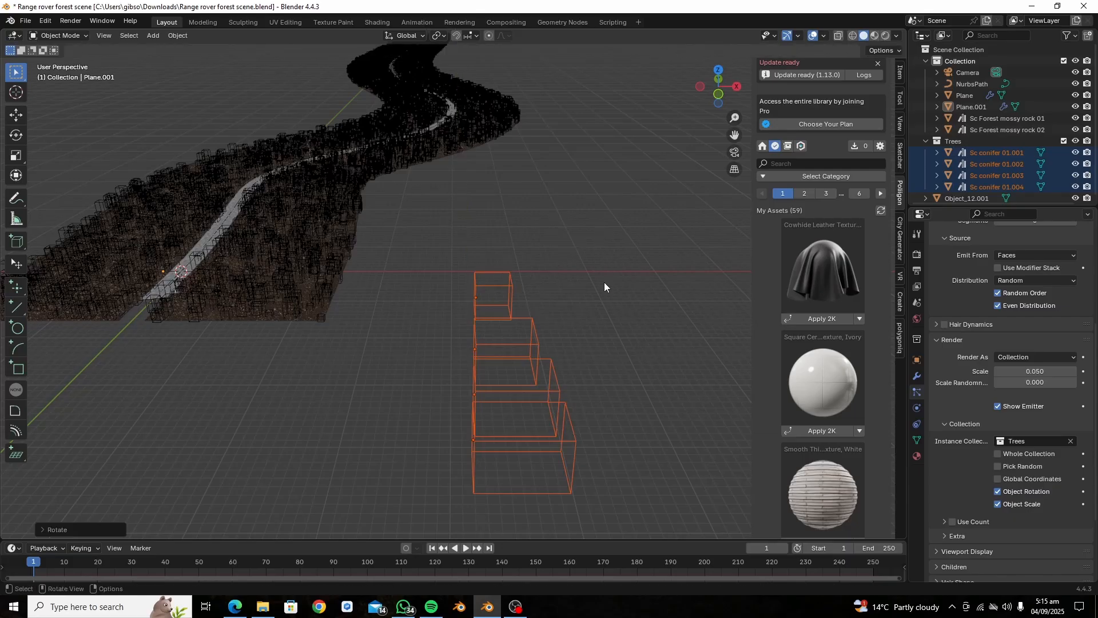
{"action": "key", "text": "g"}
{"action": "key", "text": "z"}
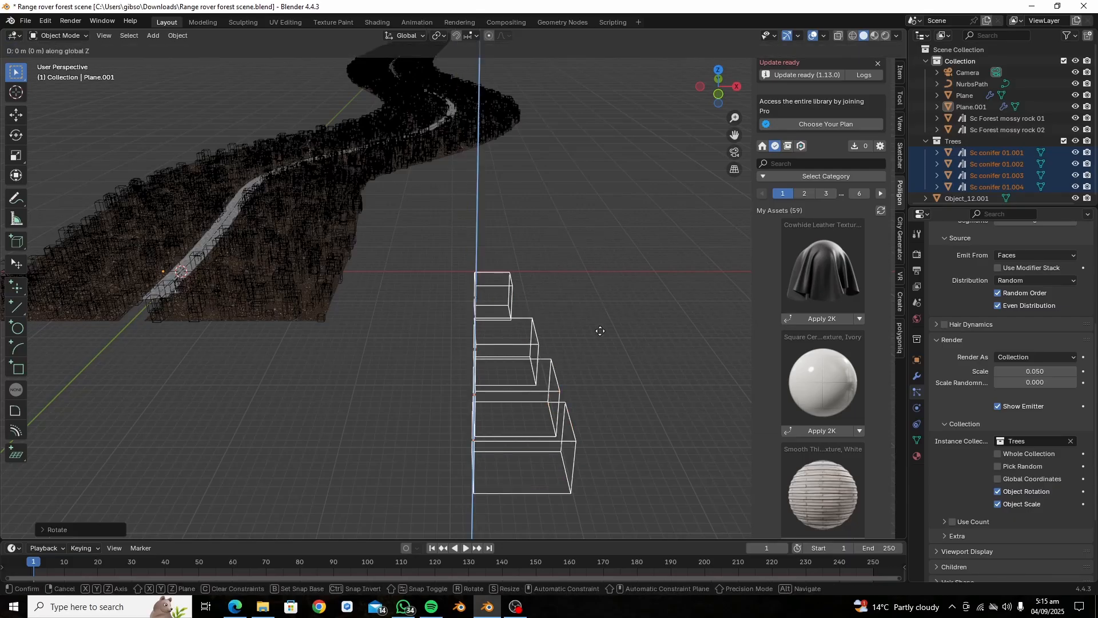
{"action": "left_click", "coordinate": [600, 375]}
- In the camera view, set the tree particles' render scale to 0.116 and the emission number to 1000
{"action": "middle_click_drag", "start_coordinate": [437, 347], "coordinate": [393, 330]}
{"action": "key", "text": "KP_0"}
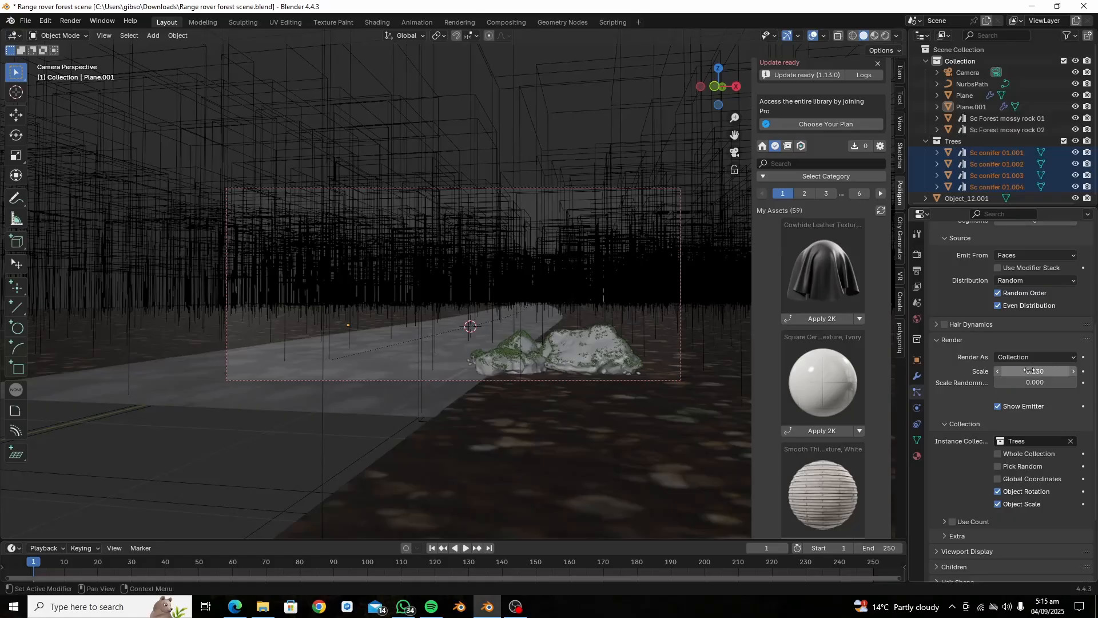
{"action": "left_click_drag", "start_coordinate": [1032, 371], "coordinate": [1033, 373]}
{"action": "scroll", "coordinate": [1009, 318], "scroll_direction": "up", "scroll_amount": 8}
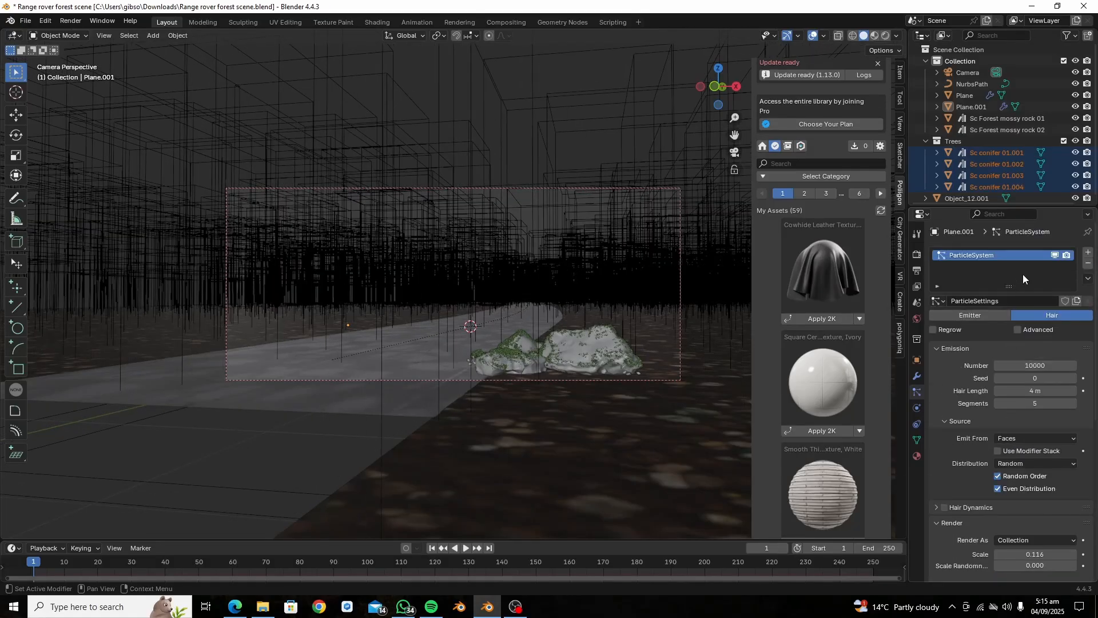
{"action": "double_click", "coordinate": [1027, 364]}
{"action": "type", "text": "1000"}
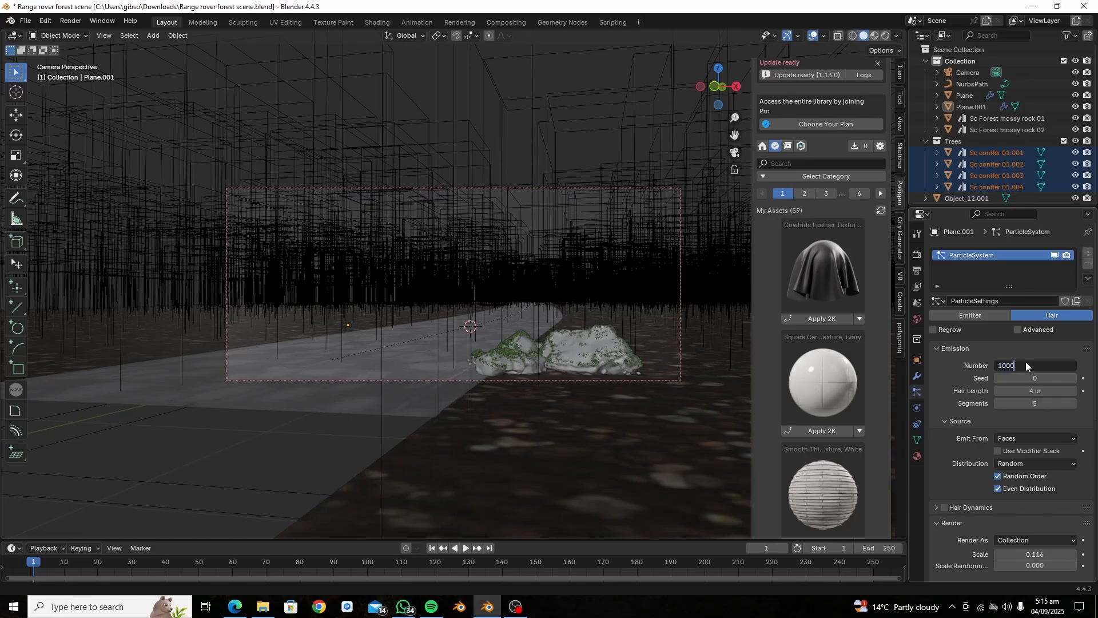
{"action": "key", "text": "Return"}
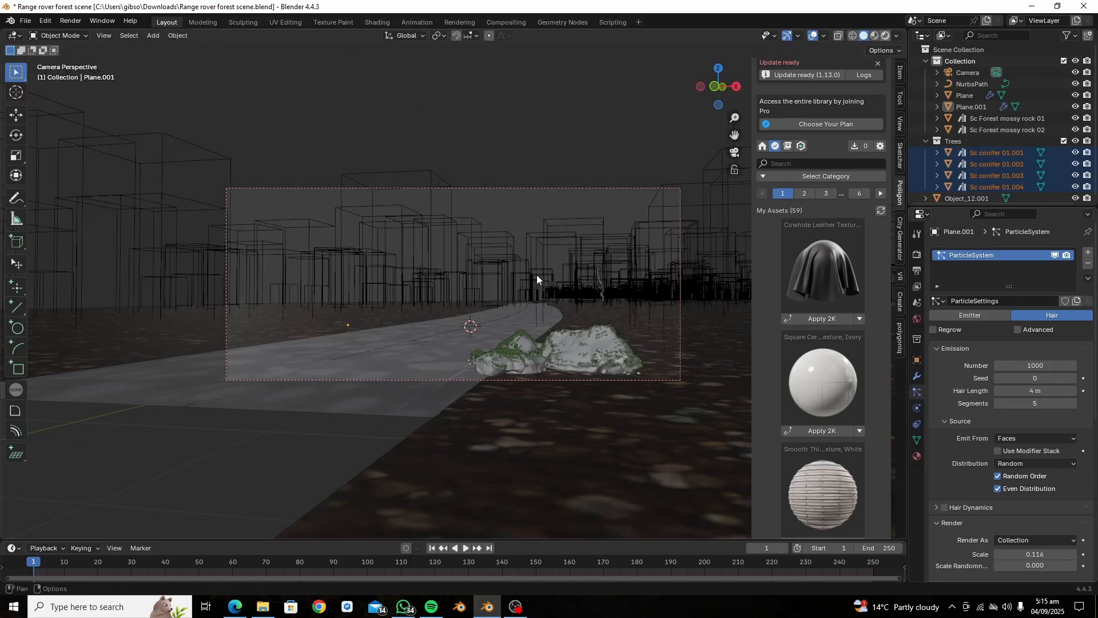
- Preview the camera view in rendered shading with overlays hidden, and save the file
{"action": "key", "text": "shift+z"}
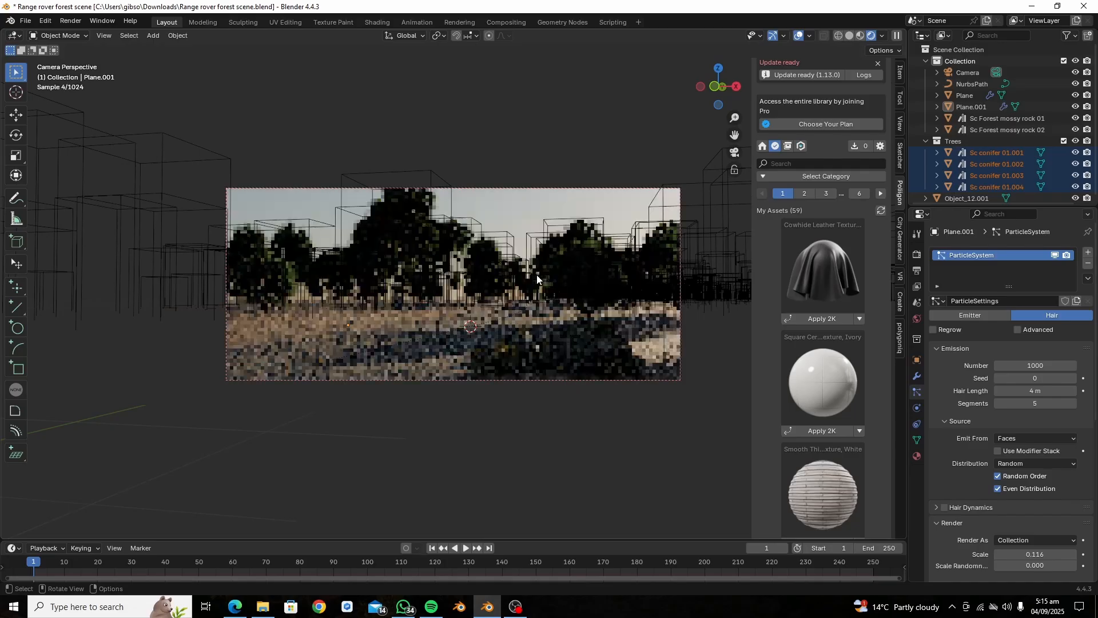
{"action": "left_click", "coordinate": [799, 35]}
{"action": "key", "text": "ctrl+s"}
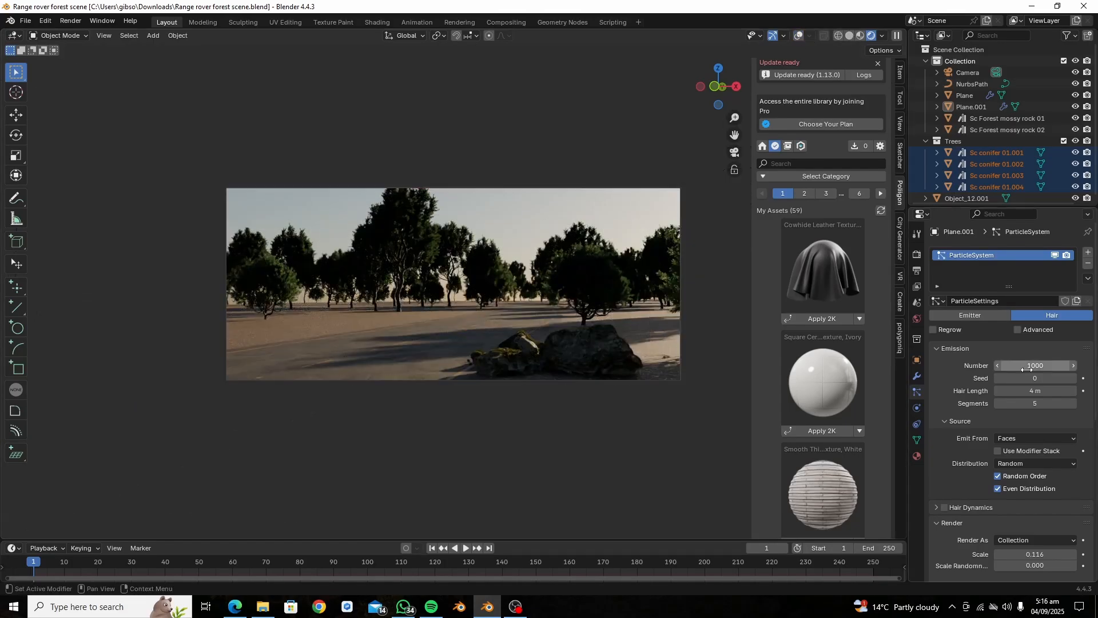
- Set the tree particles' emission number to 5000 and their scale randomness to 0.061
{"action": "left_click", "coordinate": [1030, 367]}
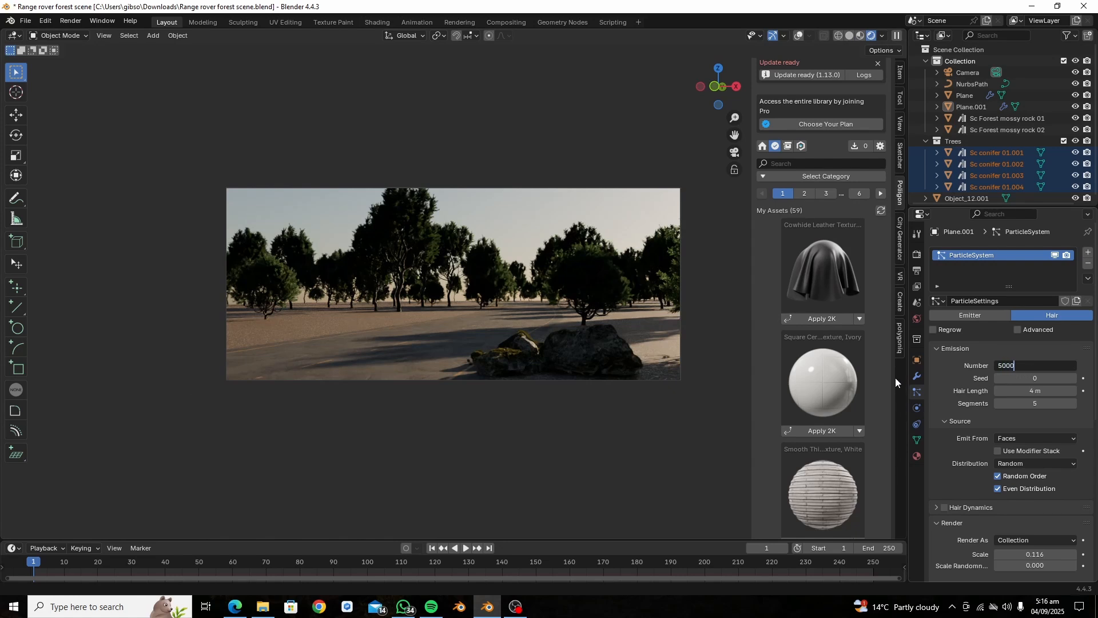
{"action": "key", "text": "Return"}
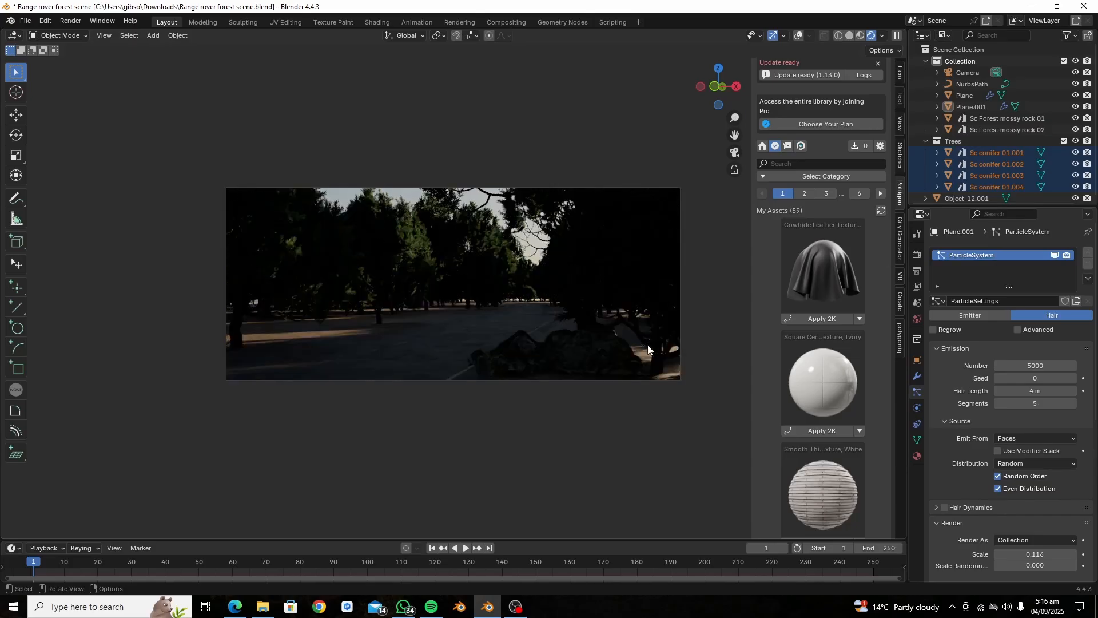
{"action": "left_click_drag", "start_coordinate": [1034, 566], "coordinate": [1035, 567]}
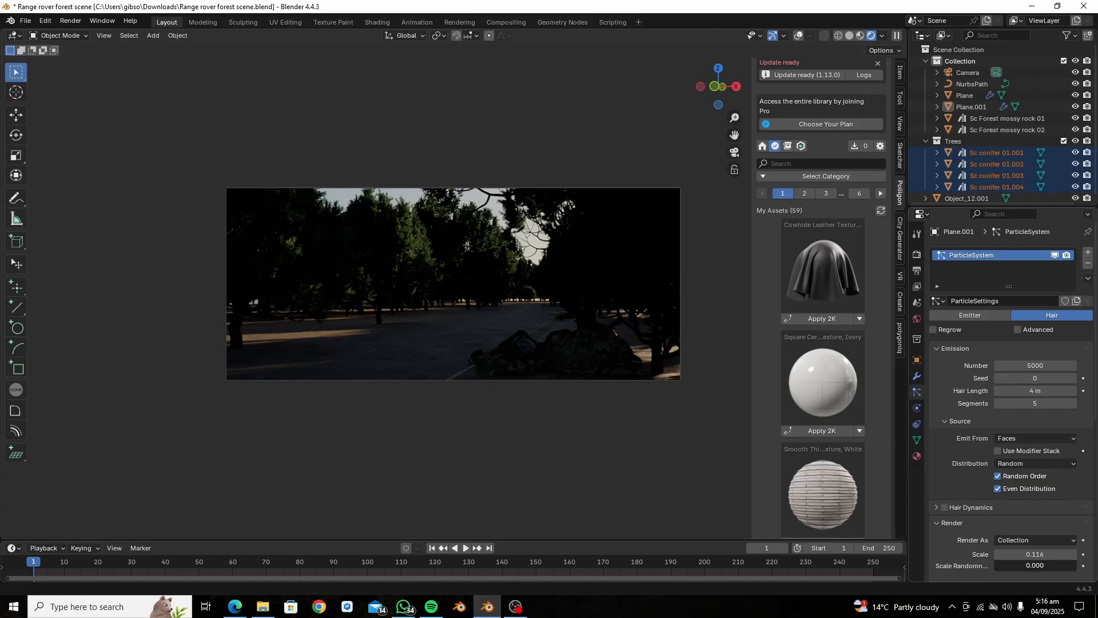
{"action": "left_click_drag", "start_coordinate": [1035, 566], "coordinate": [1041, 567]}
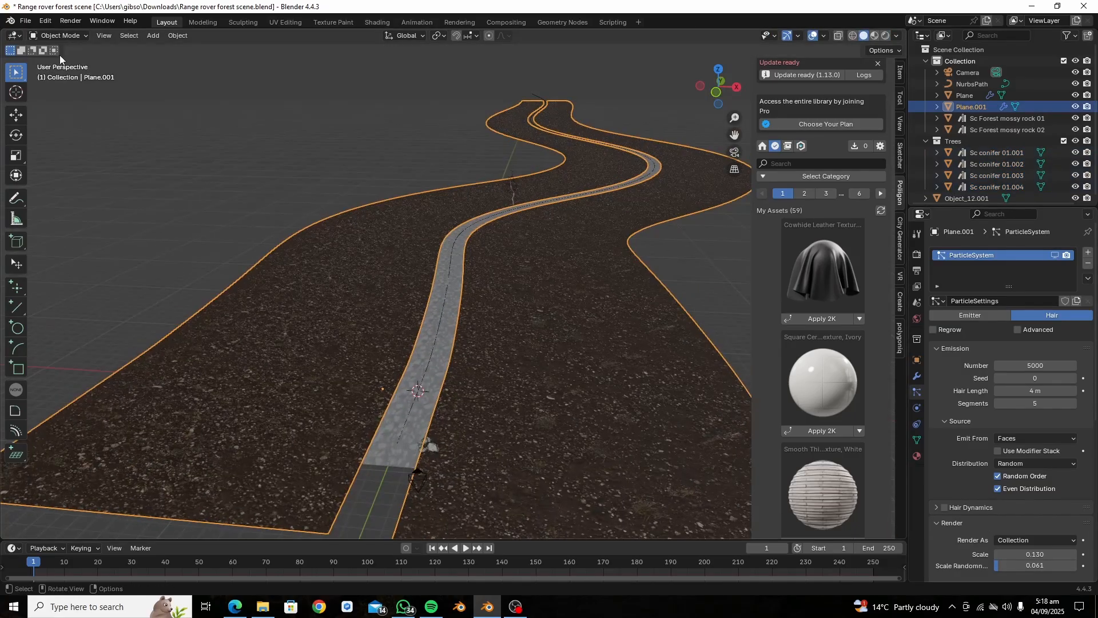
- Put the ground object into Weight Paint mode and switch the viewport's solid shading to a plain, untextured colour
{"action": "left_click", "coordinate": [67, 36]}
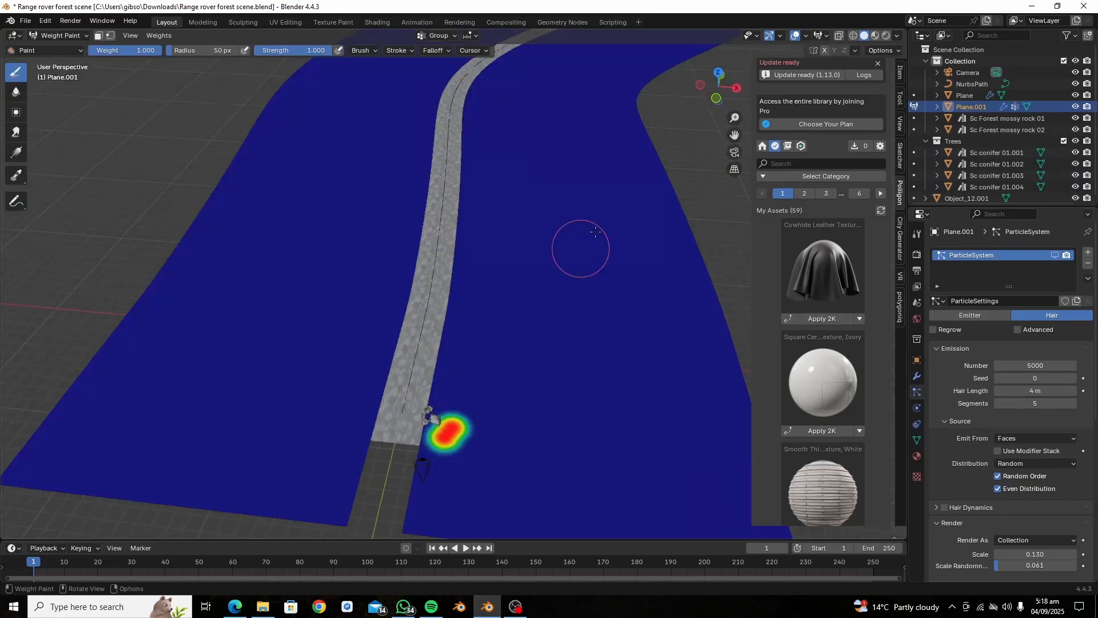
{"action": "middle_click_drag", "start_coordinate": [581, 248], "coordinate": [582, 298]}
{"action": "left_click", "coordinate": [896, 35]}
{"action": "left_click", "coordinate": [848, 208]}
- Paint weight 1.000 on the ground along both sides of the road's near section, working from the top view
{"action": "mouse_move", "coordinate": [446, 395]}
{"action": "left_mouse_down"}
{"action": "mouse_move", "coordinate": [473, 309]}
{"action": "mouse_move", "coordinate": [441, 346]}
{"action": "left_mouse_up"}
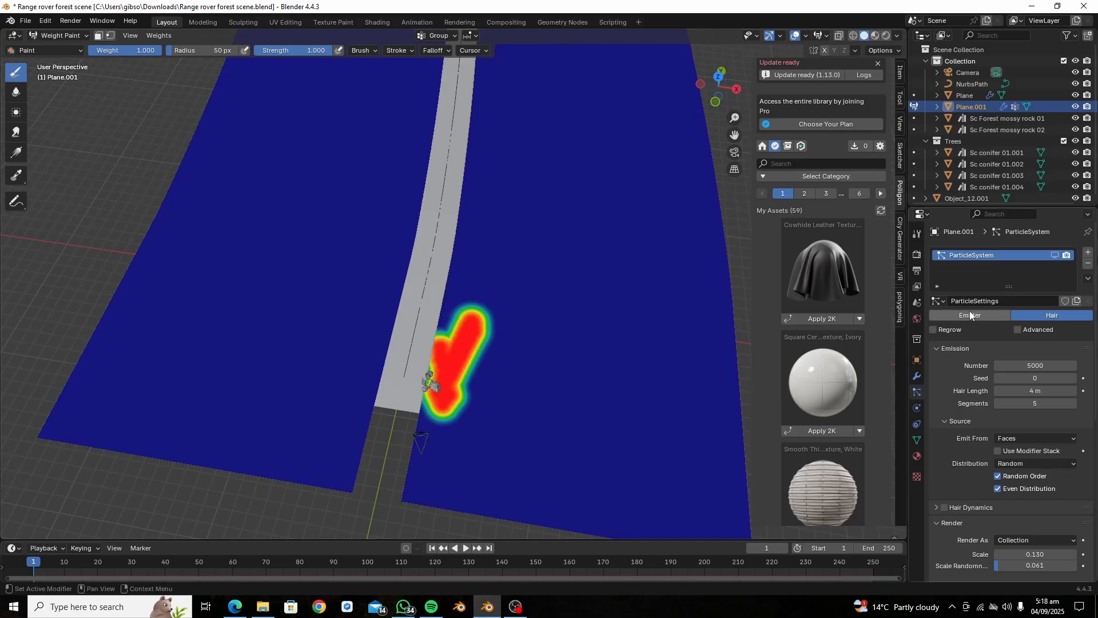
{"action": "key", "text": "KP_7"}
{"action": "left_click_drag", "start_coordinate": [449, 407], "coordinate": [479, 83]}
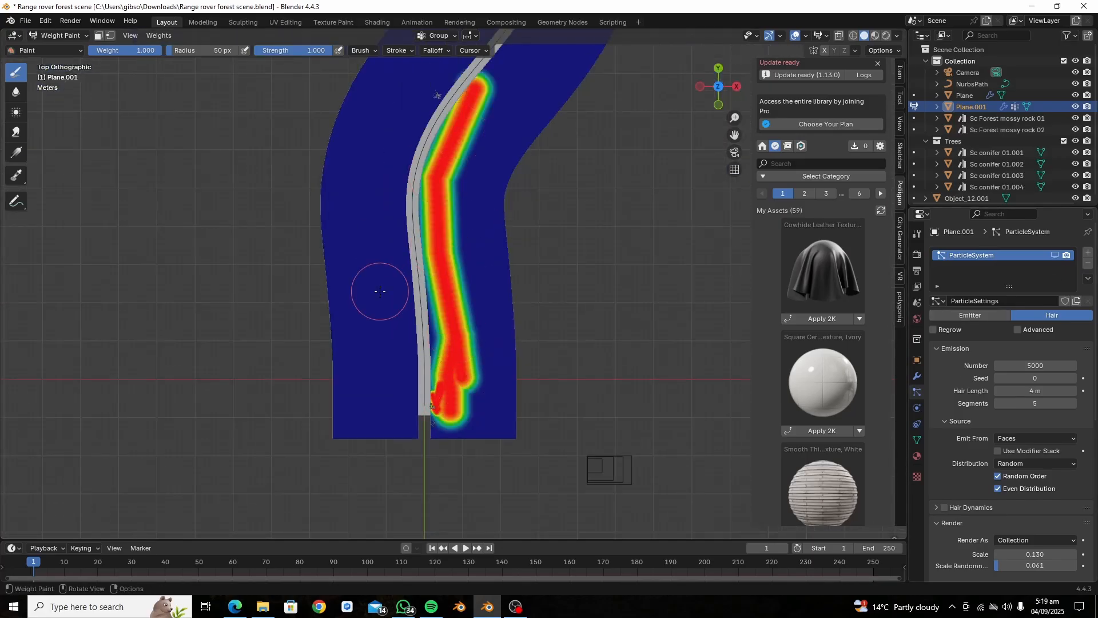
{"action": "left_click_drag", "start_coordinate": [370, 175], "coordinate": [408, 442]}
{"action": "scroll", "coordinate": [419, 355], "scroll_direction": "down", "scroll_amount": 4}
{"action": "middle_click_drag", "start_coordinate": [415, 166], "coordinate": [417, 351], "text": "shift"}
{"action": "scroll", "coordinate": [417, 351], "scroll_direction": "up", "scroll_amount": 5}
{"action": "middle_click_drag", "start_coordinate": [417, 457], "coordinate": [515, 131], "text": "shift"}
{"action": "scroll", "coordinate": [503, 137], "scroll_direction": "up", "scroll_amount": 5}
{"action": "left_click_drag", "start_coordinate": [501, 132], "coordinate": [533, 409]}
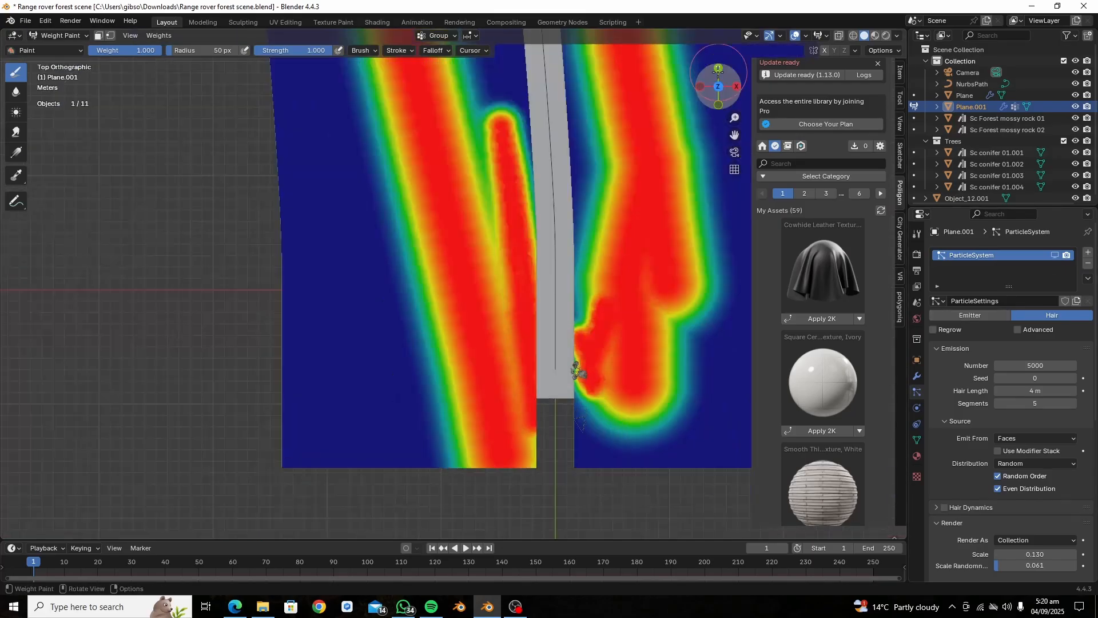
- Extend the weight 1.000 painting along the road's curves onto the more distant ground
{"action": "scroll", "coordinate": [572, 172], "scroll_direction": "down", "scroll_amount": 8}
{"action": "middle_click_drag", "start_coordinate": [504, 240], "coordinate": [494, 306], "text": "shift"}
{"action": "mouse_move", "coordinate": [452, 366]}
{"action": "left_mouse_down"}
{"action": "mouse_move", "coordinate": [439, 252]}
{"action": "mouse_move", "coordinate": [503, 114]}
{"action": "left_mouse_up"}
{"action": "left_click_drag", "start_coordinate": [506, 194], "coordinate": [583, 80]}
{"action": "scroll", "coordinate": [568, 127], "scroll_direction": "down", "scroll_amount": 7}
{"action": "middle_click_drag", "start_coordinate": [492, 189], "coordinate": [445, 361], "text": "shift"}
{"action": "left_click_drag", "start_coordinate": [430, 394], "coordinate": [413, 269]}
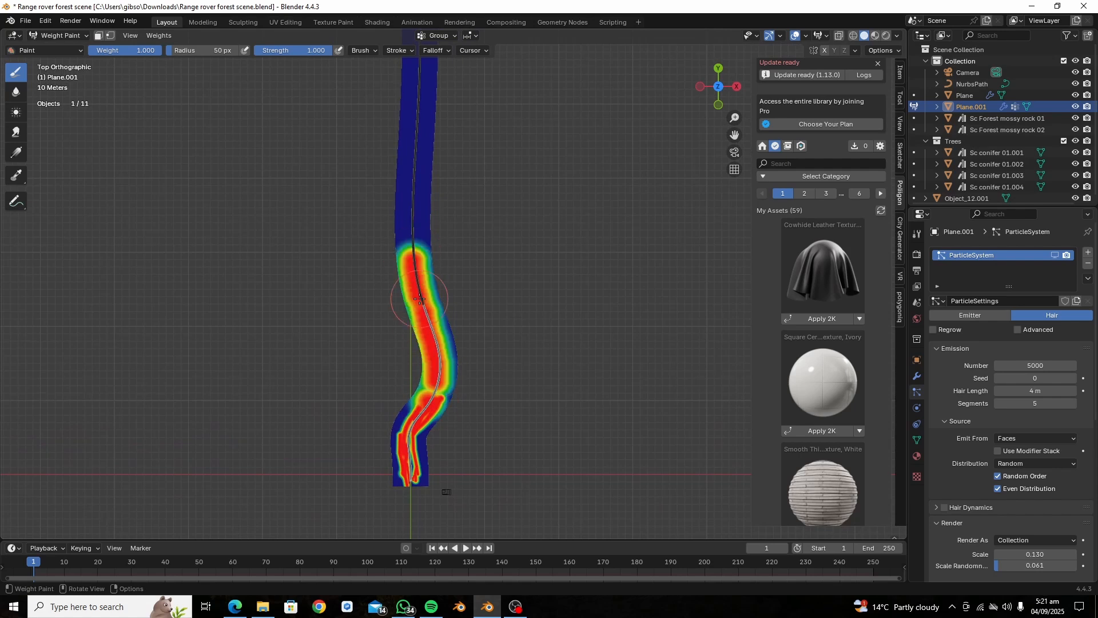
{"action": "scroll", "coordinate": [420, 286], "scroll_direction": "down", "scroll_amount": 3}
{"action": "left_click_drag", "start_coordinate": [430, 222], "coordinate": [440, 315]}
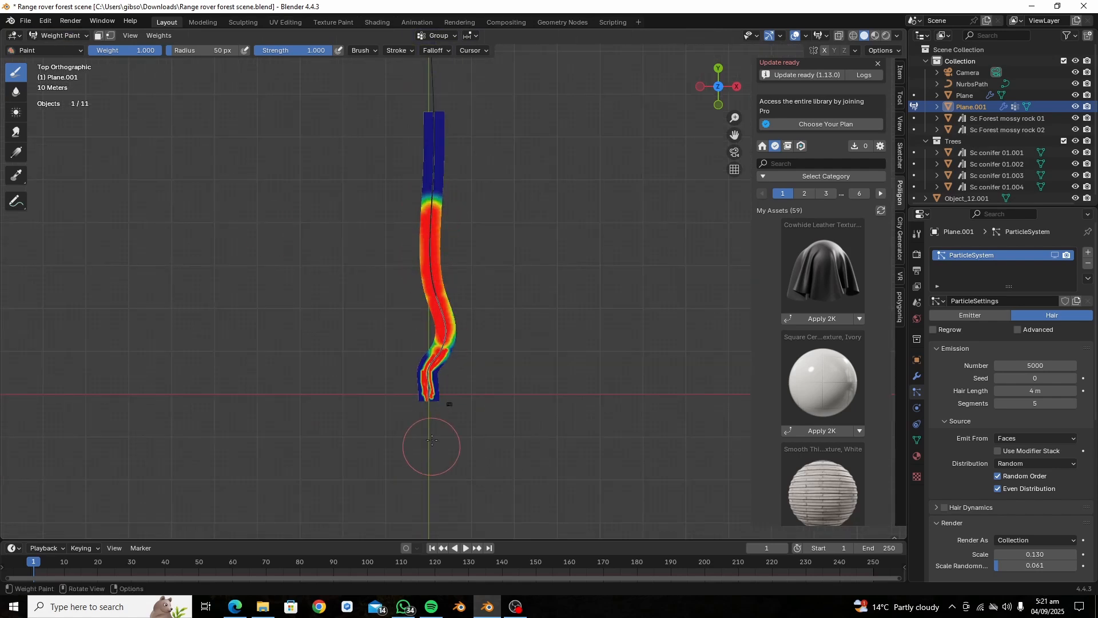
- Return the ground object from Weight Paint to Object Mode
{"action": "left_click", "coordinate": [63, 36]}
{"action": "left_click", "coordinate": [60, 47]}
{"action": "scroll", "coordinate": [400, 410], "scroll_direction": "up", "scroll_amount": 3}
{"action": "middle_click_drag", "start_coordinate": [400, 410], "coordinate": [417, 249], "text": "shift"}
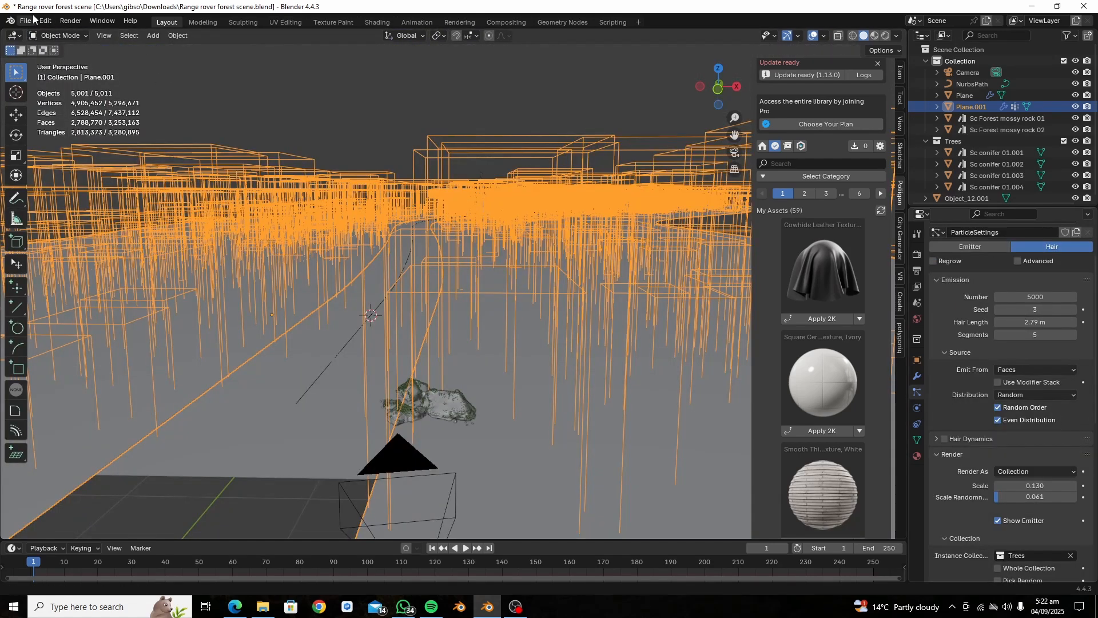
- Start appending objects from the asset library file and filter its objects by "grass"
{"action": "left_click", "coordinate": [25, 20]}
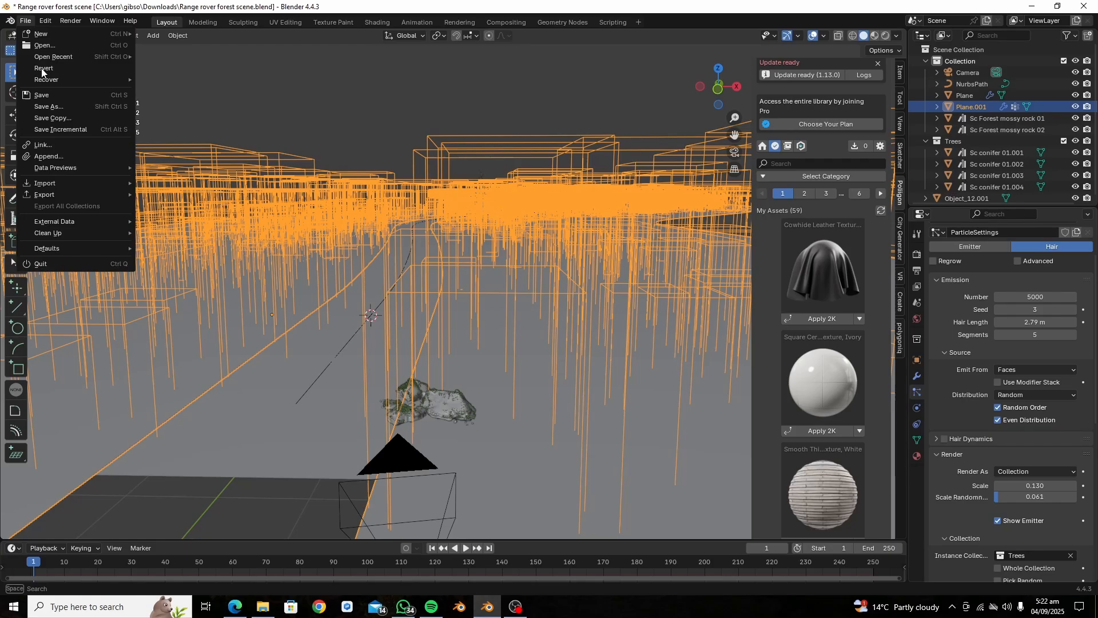
{"action": "left_click", "coordinate": [54, 156]}
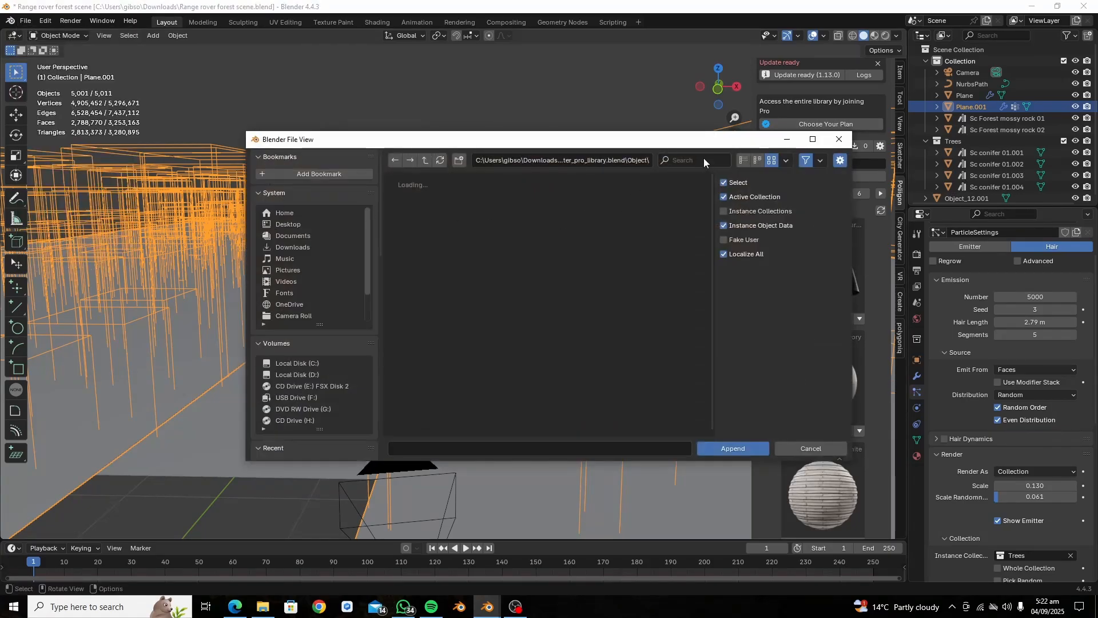
{"action": "left_click", "coordinate": [683, 160]}
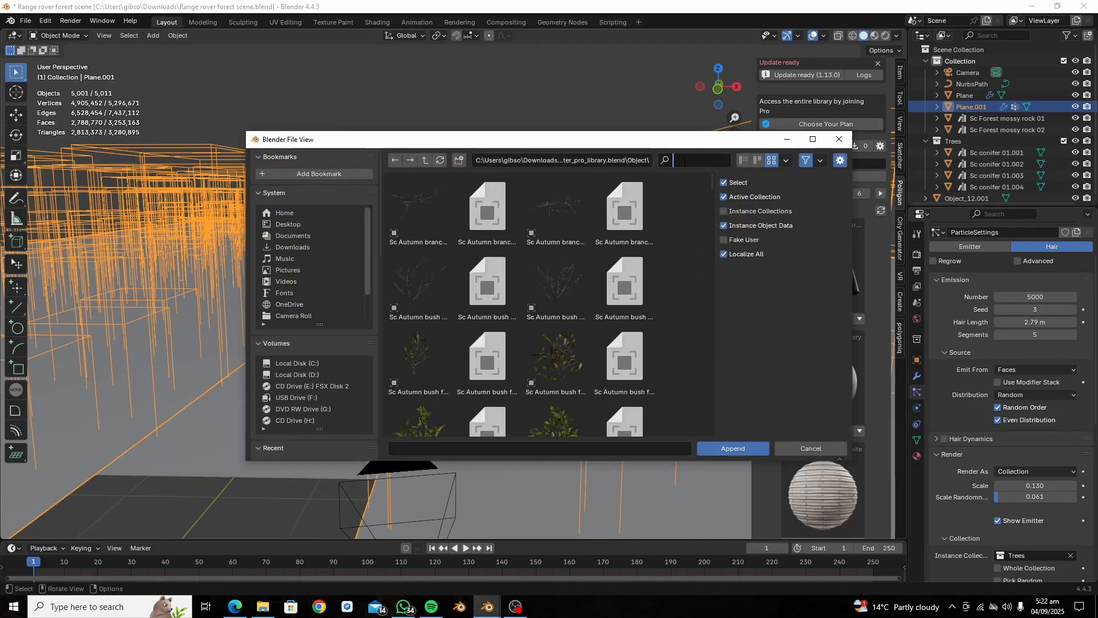
{"action": "type", "text": "grass"}
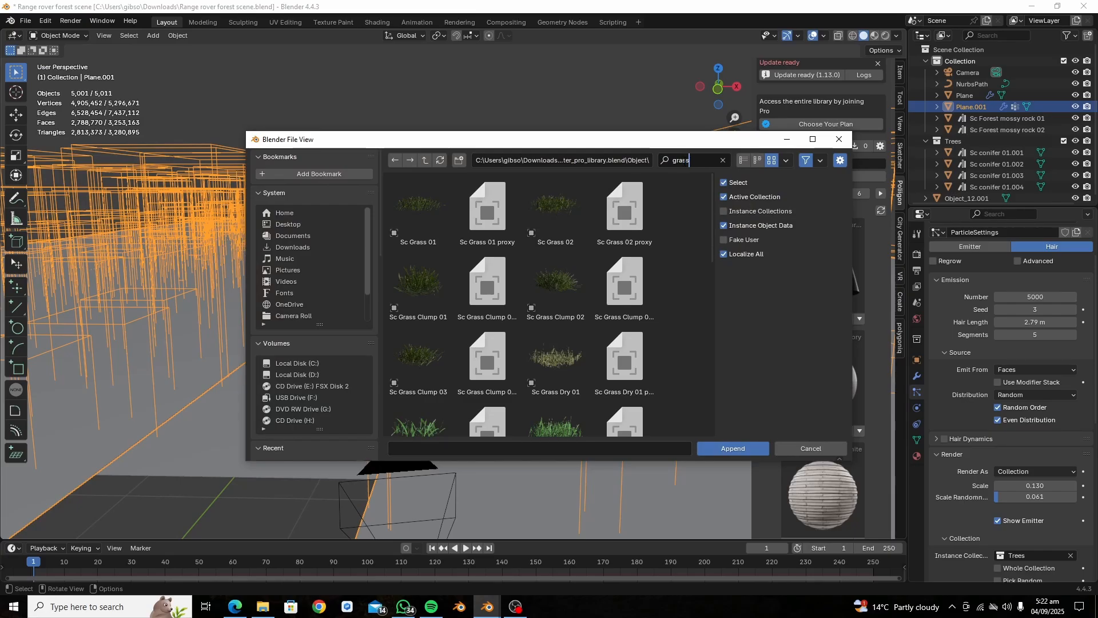
{"action": "scroll", "coordinate": [581, 304], "scroll_direction": "down", "scroll_amount": 10}
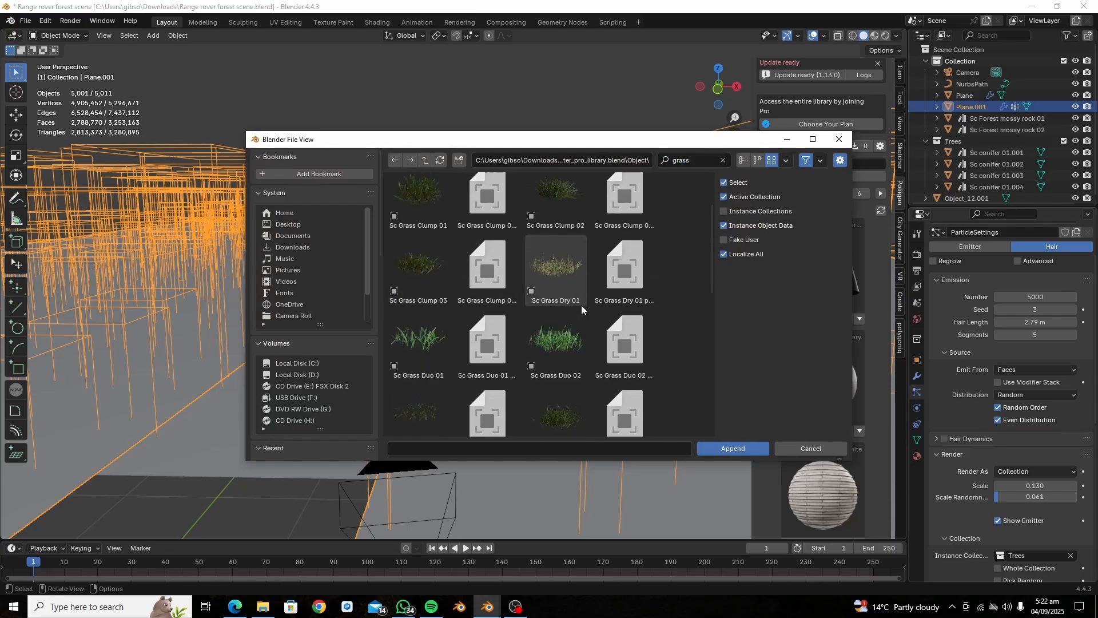
{"action": "scroll", "coordinate": [581, 309], "scroll_direction": "up", "scroll_amount": 2}
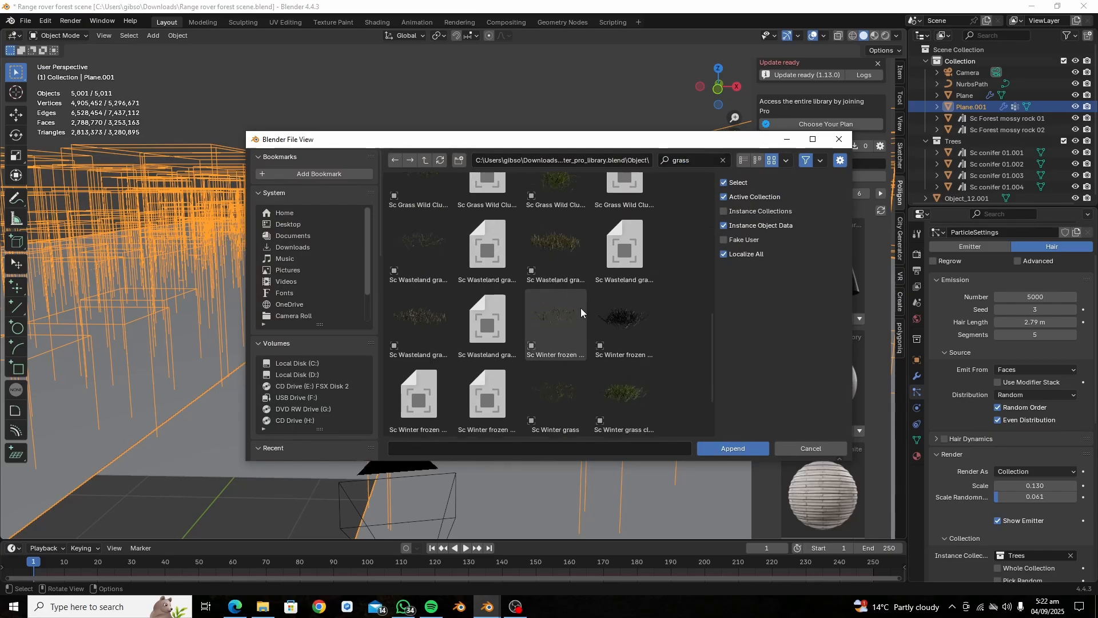
{"action": "scroll", "coordinate": [580, 303], "scroll_direction": "up", "scroll_amount": 5}
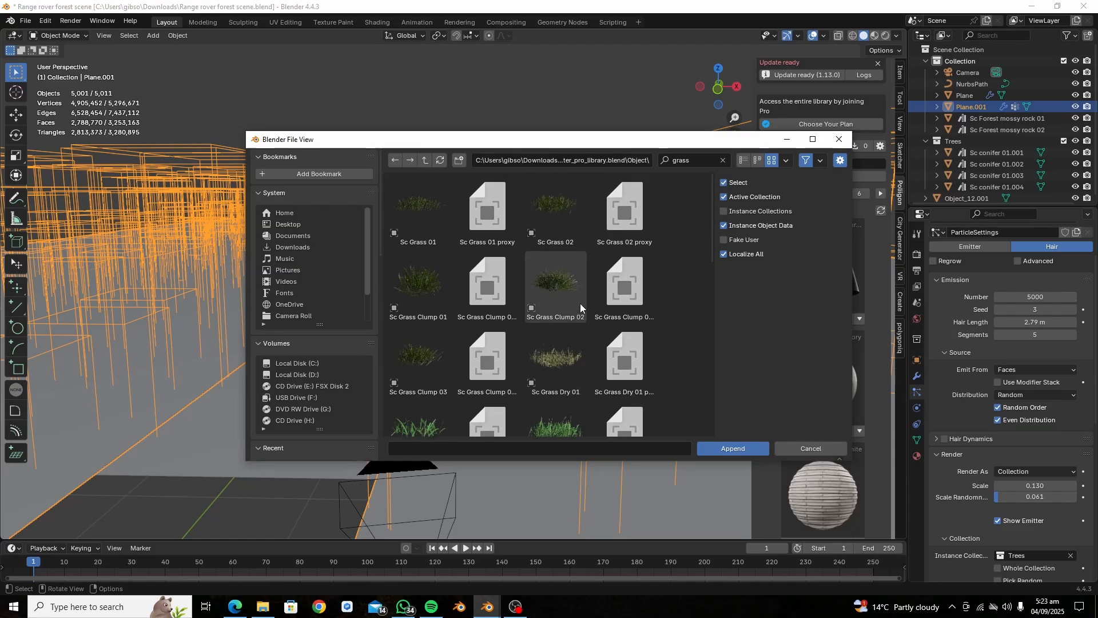
- Append Sc Grass 01, Sc Grass 02 and Sc Grass Clump 01, 02 and 03 to the scene
{"action": "left_click", "coordinate": [564, 293]}
{"action": "left_click", "coordinate": [551, 221], "text": "ctrl"}
{"action": "left_click", "coordinate": [418, 212], "text": "ctrl"}
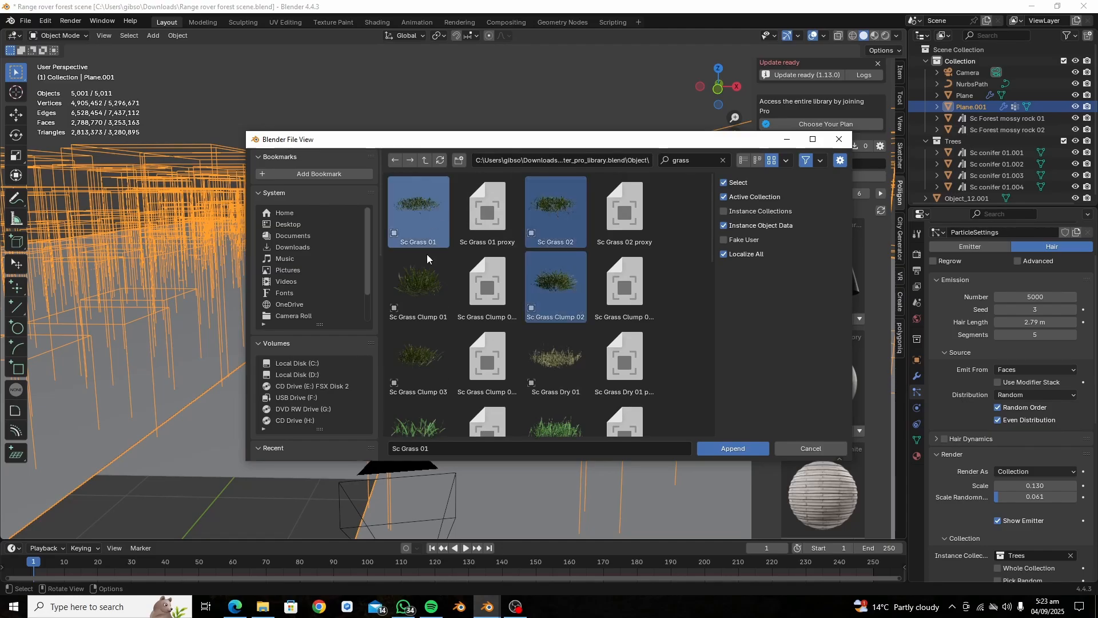
{"action": "left_click", "coordinate": [423, 283], "text": "ctrl"}
{"action": "left_click", "coordinate": [437, 345], "text": "ctrl"}
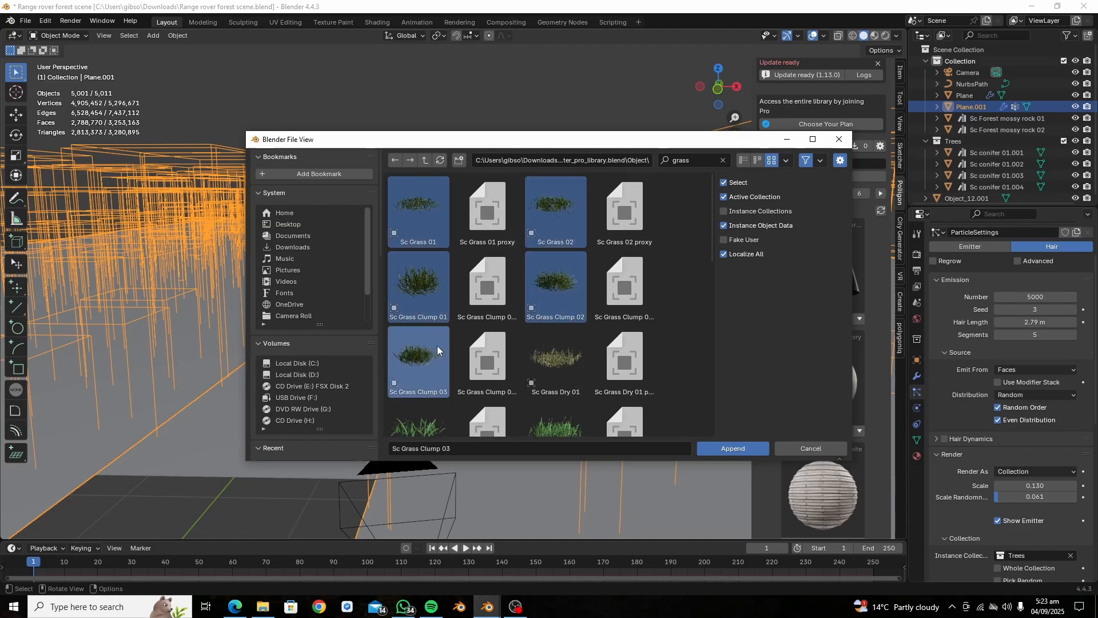
{"action": "left_click", "coordinate": [743, 448]}
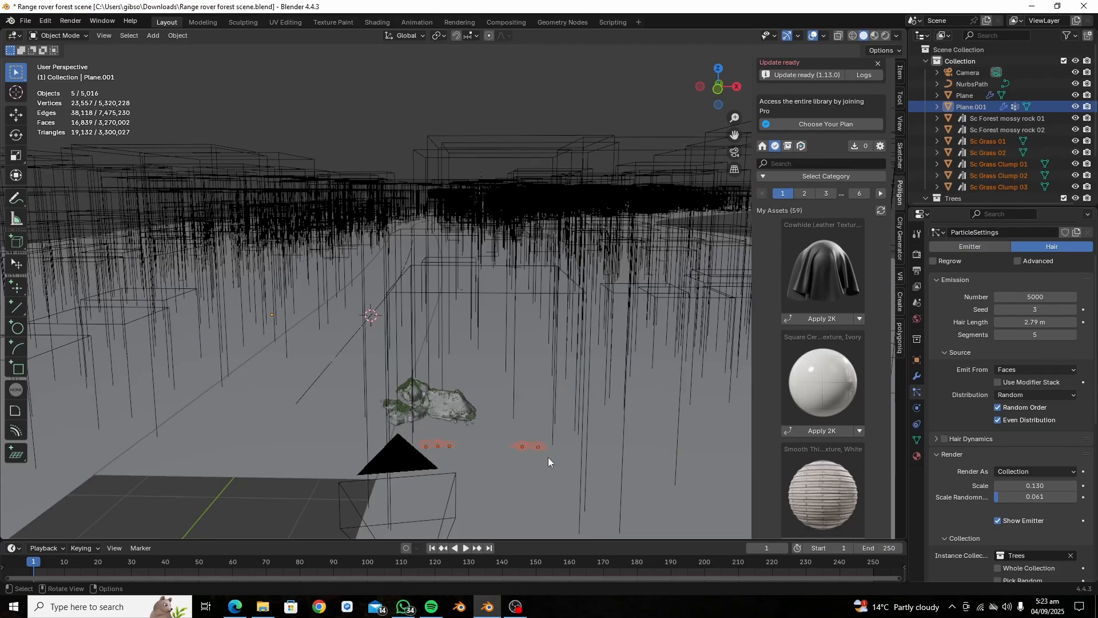
- Set the viewport display of Sc Grass Clump 03 to Bounds
{"action": "middle_click_drag", "start_coordinate": [548, 458], "coordinate": [468, 447]}
{"action": "left_click", "coordinate": [366, 416]}
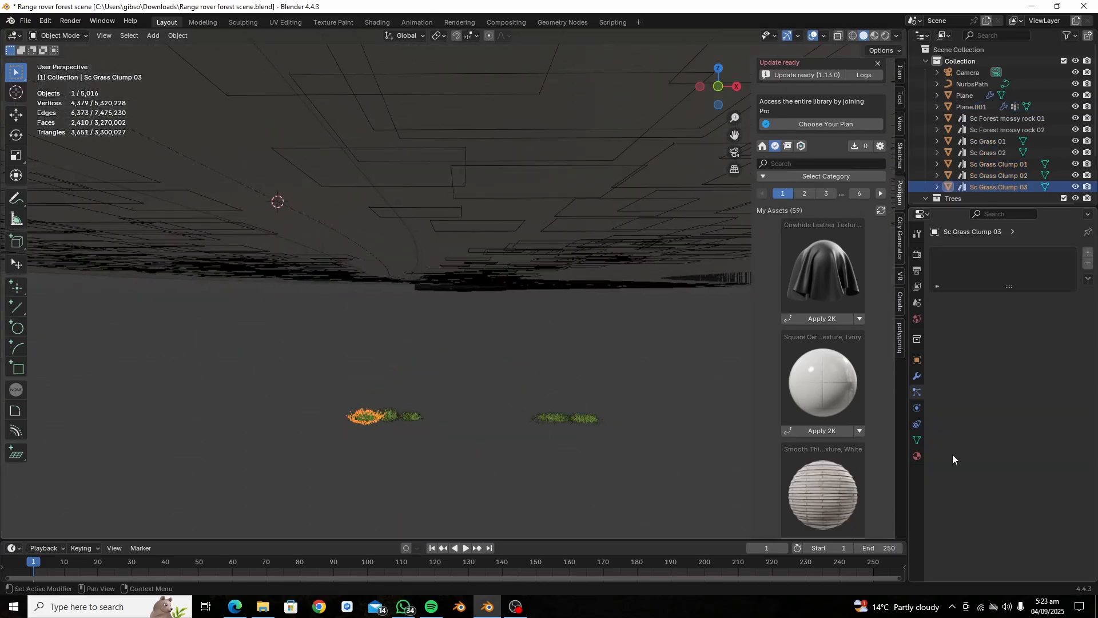
{"action": "left_click", "coordinate": [916, 362]}
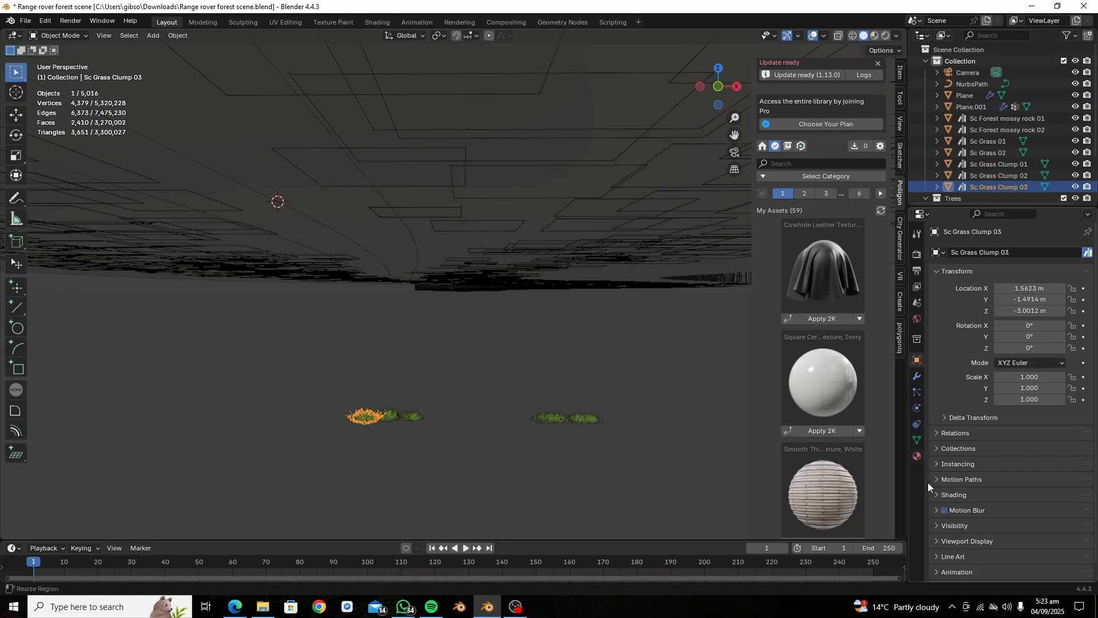
{"action": "left_click", "coordinate": [952, 540]}
{"action": "scroll", "coordinate": [952, 540], "scroll_direction": "down", "scroll_amount": 5}
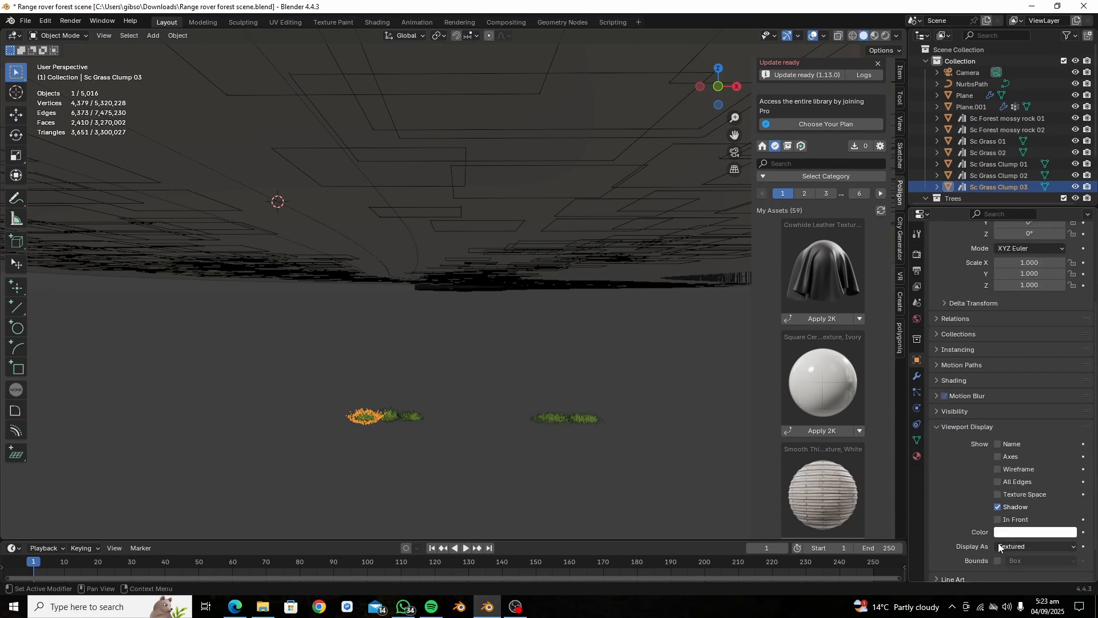
{"action": "left_click", "coordinate": [1006, 546]}
{"action": "left_click", "coordinate": [1014, 497]}
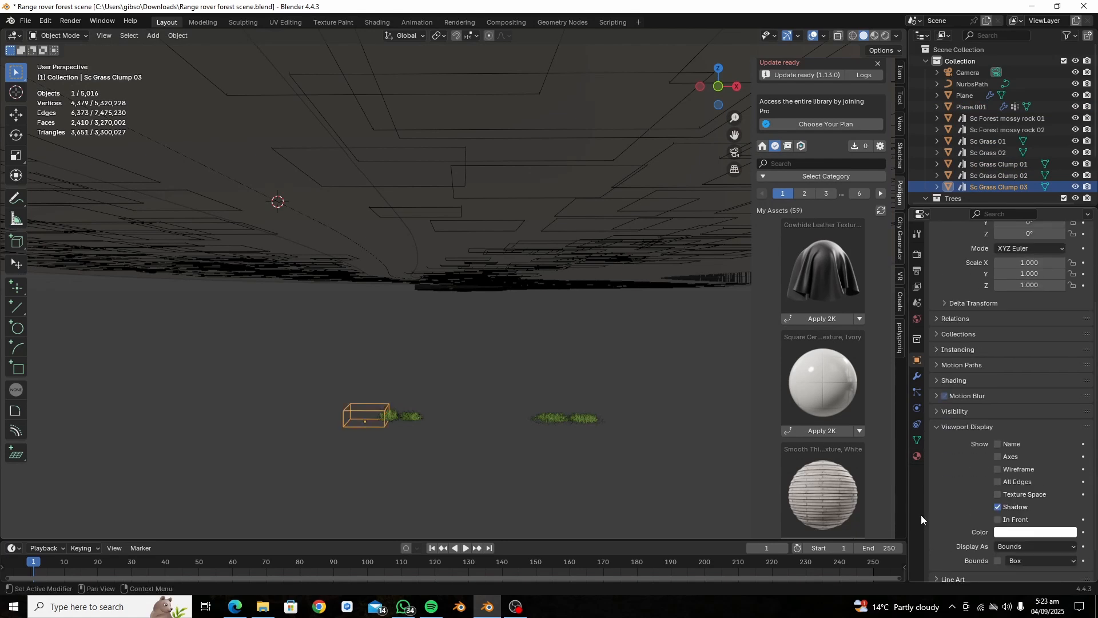
- Display Sc Grass Clump 01 and Sc Grass Clump 02 as Bounds in the viewport
{"action": "left_click", "coordinate": [392, 416]}
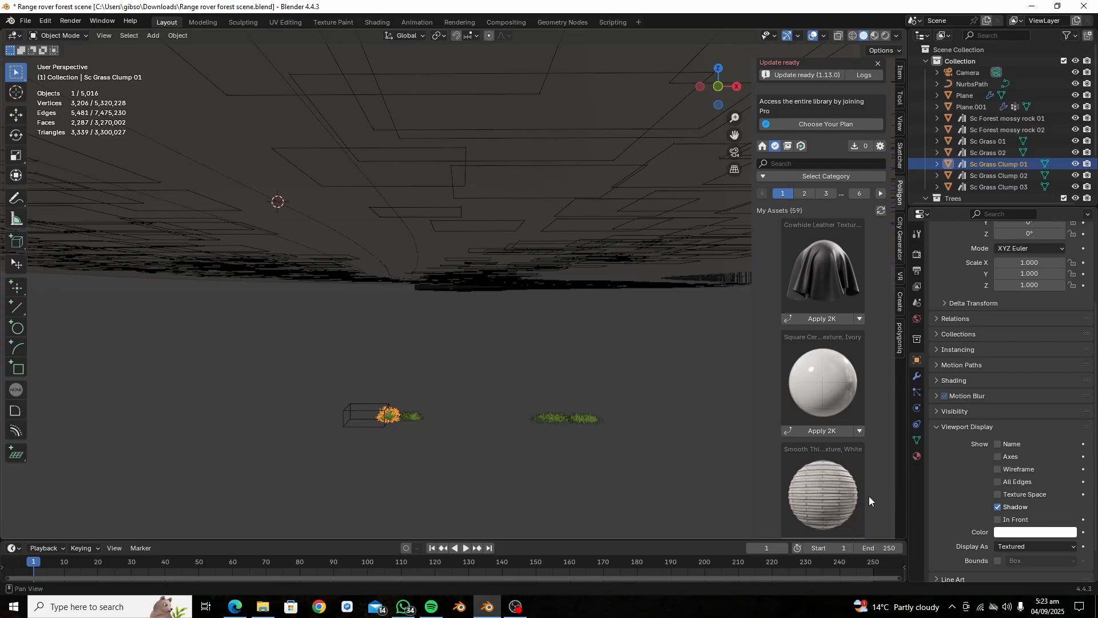
{"action": "left_click", "coordinate": [1031, 547]}
{"action": "left_click", "coordinate": [1025, 495]}
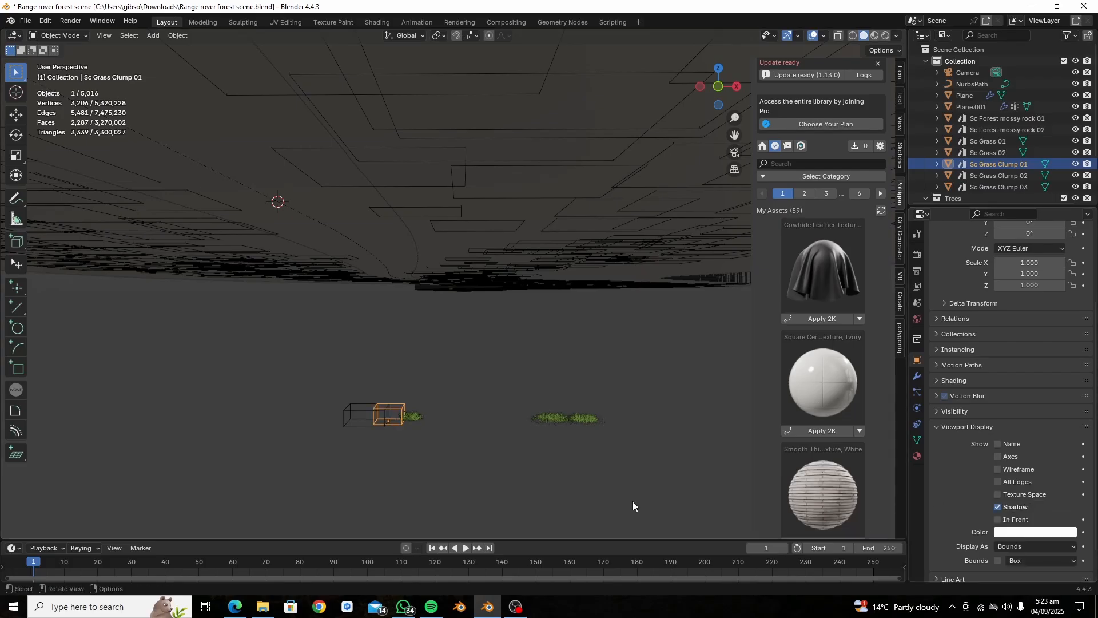
{"action": "left_click", "coordinate": [415, 419]}
{"action": "left_click", "coordinate": [1058, 546]}
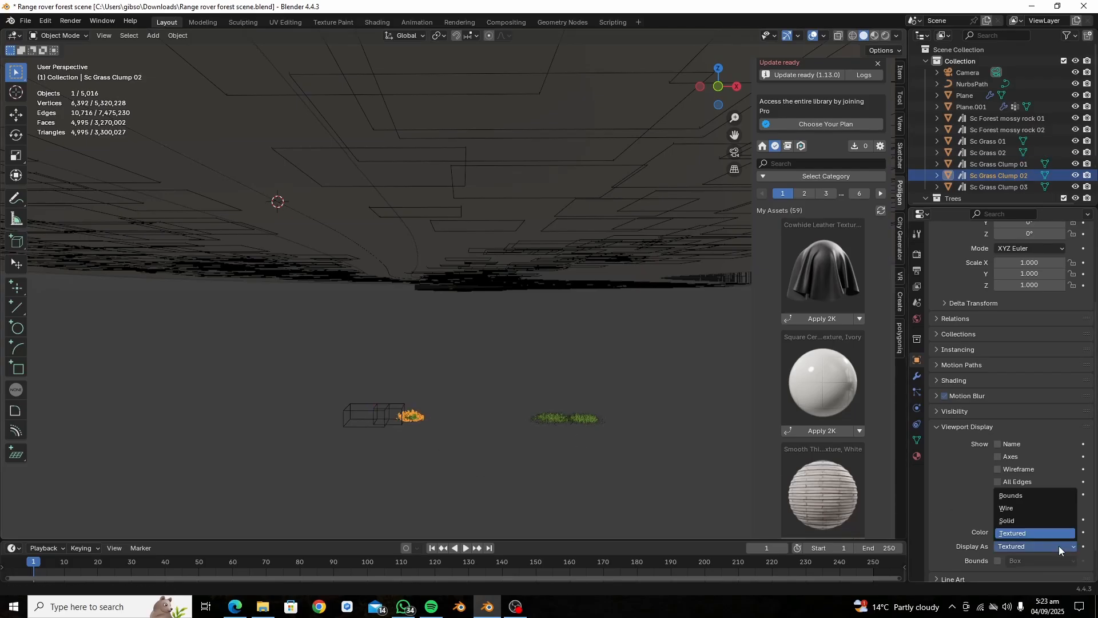
{"action": "left_click", "coordinate": [1033, 496]}
- Display Sc Grass 01 and Sc Grass 02 as Bounds in the viewport
{"action": "left_click", "coordinate": [535, 433]}
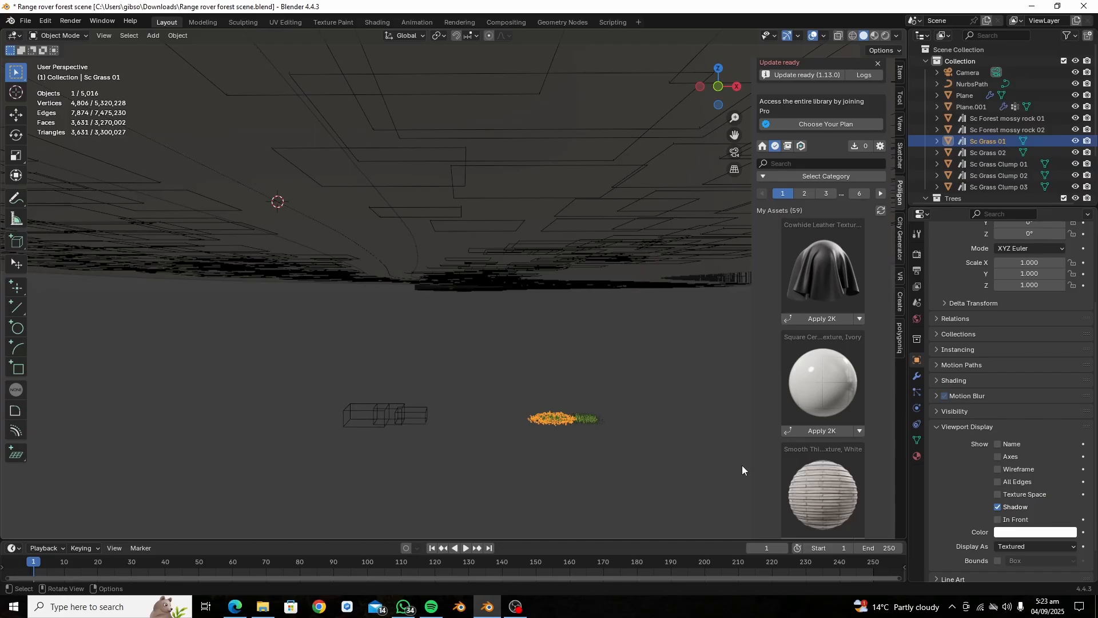
{"action": "left_click", "coordinate": [1047, 546]}
{"action": "left_click", "coordinate": [1028, 496]}
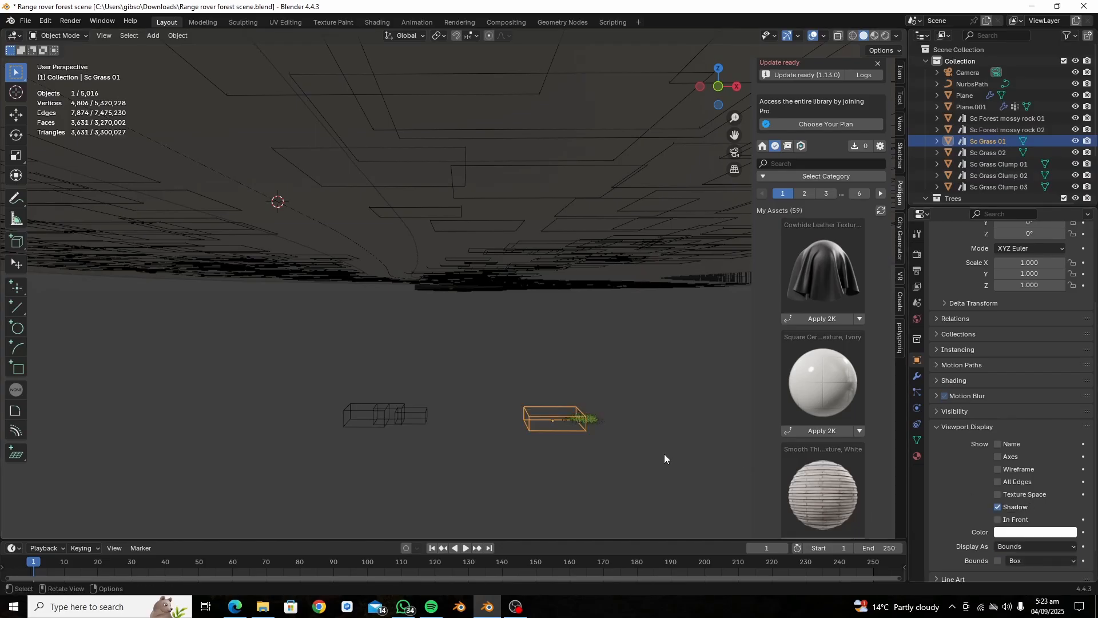
{"action": "left_click", "coordinate": [602, 422]}
{"action": "left_click", "coordinate": [1031, 545]}
{"action": "left_click", "coordinate": [1031, 495]}
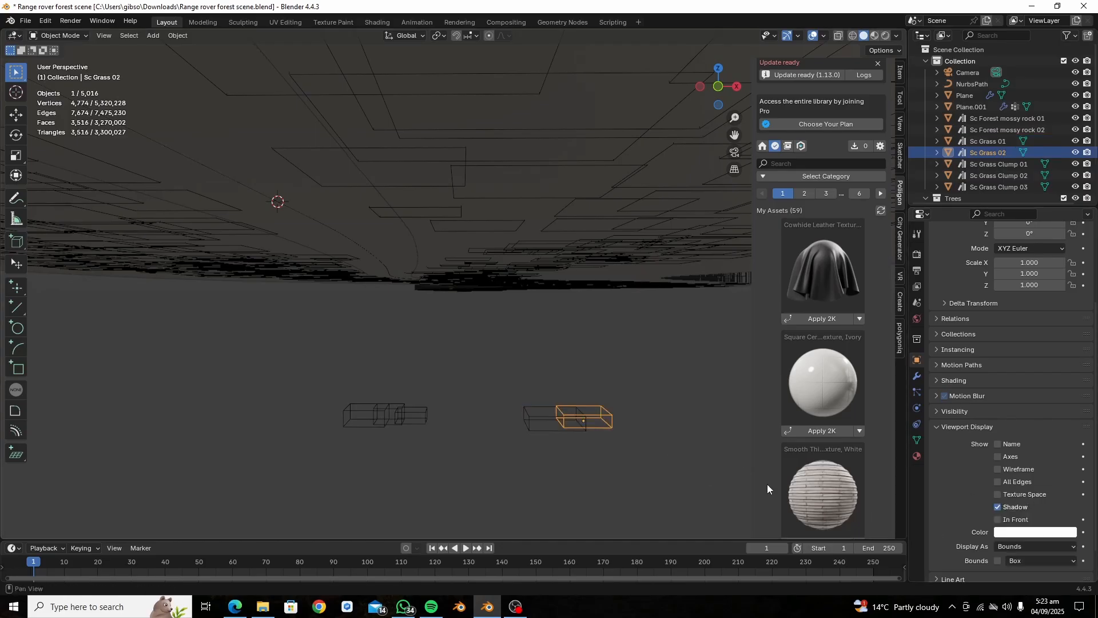
- Try to move the five grass objects into a new collection named Grass
{"action": "scroll", "coordinate": [600, 383], "scroll_direction": "down", "scroll_amount": 5}
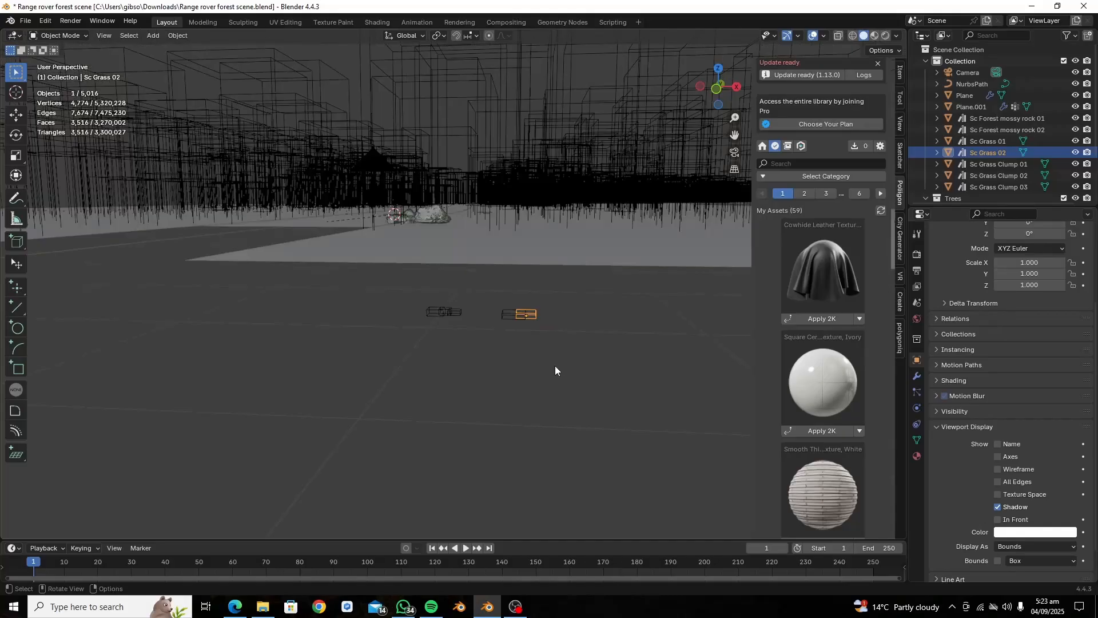
{"action": "left_click_drag", "start_coordinate": [426, 341], "coordinate": [617, 290]}
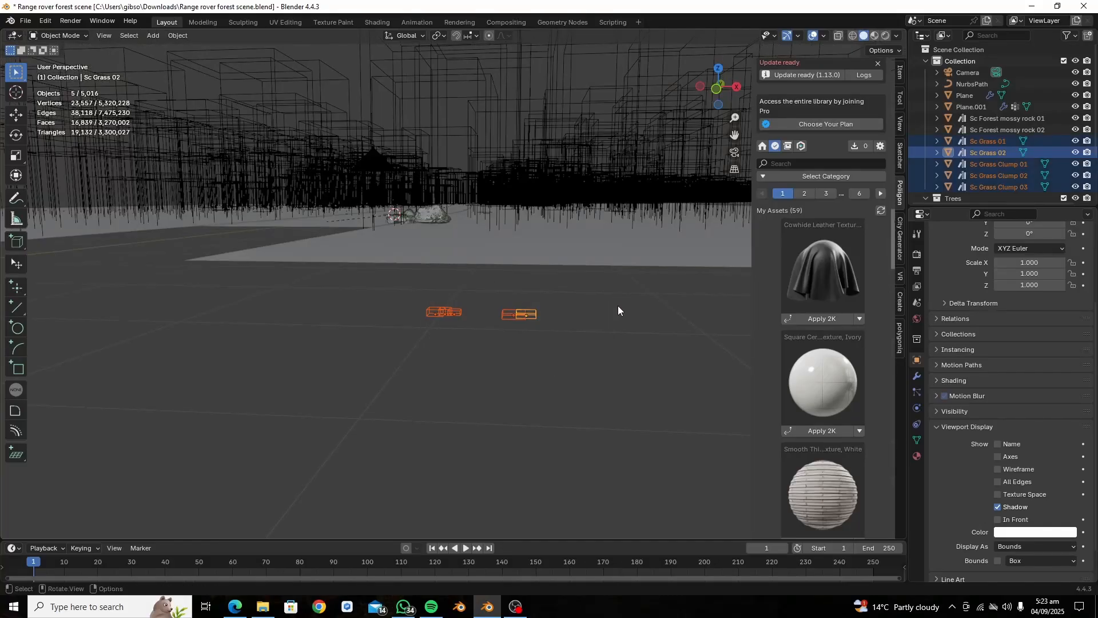
{"action": "key", "text": "m"}
{"action": "left_click", "coordinate": [600, 319]}
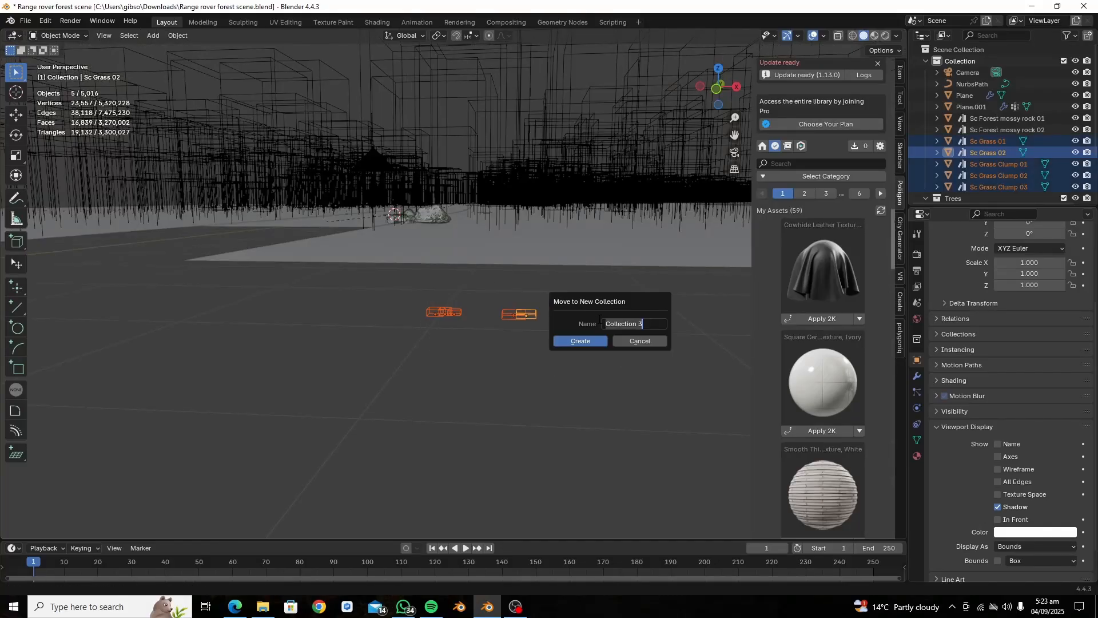
{"action": "type", "text": "Grass"}
{"action": "key", "text": "Return"}
{"action": "key", "text": "KP_Decimal"}
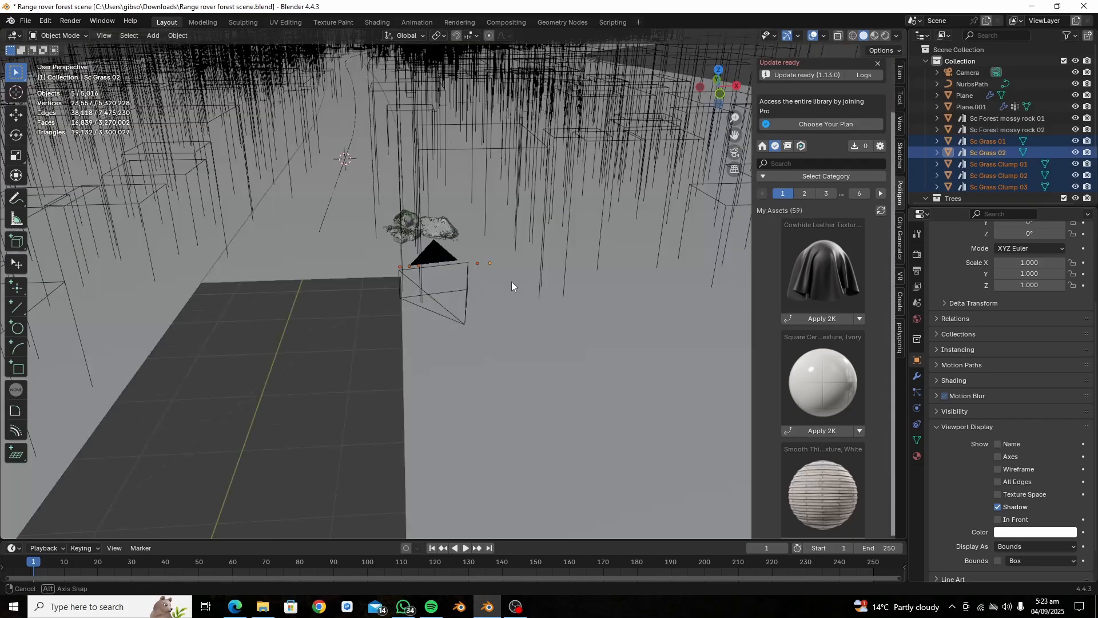
- Hide the tree particle system of the ground object in the viewport and add a second particle system
{"action": "left_click", "coordinate": [498, 319]}
{"action": "scroll", "coordinate": [503, 348], "scroll_direction": "down", "scroll_amount": 6}
{"action": "middle_click_drag", "start_coordinate": [512, 404], "coordinate": [499, 400]}
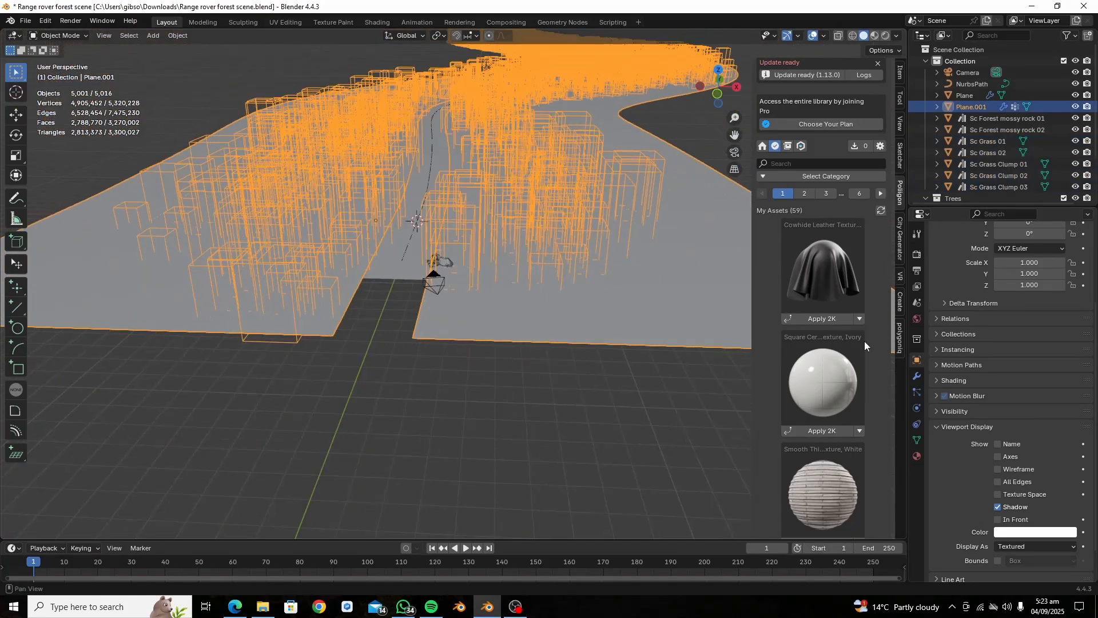
{"action": "left_click", "coordinate": [920, 390]}
{"action": "scroll", "coordinate": [1030, 271], "scroll_direction": "up", "scroll_amount": 5}
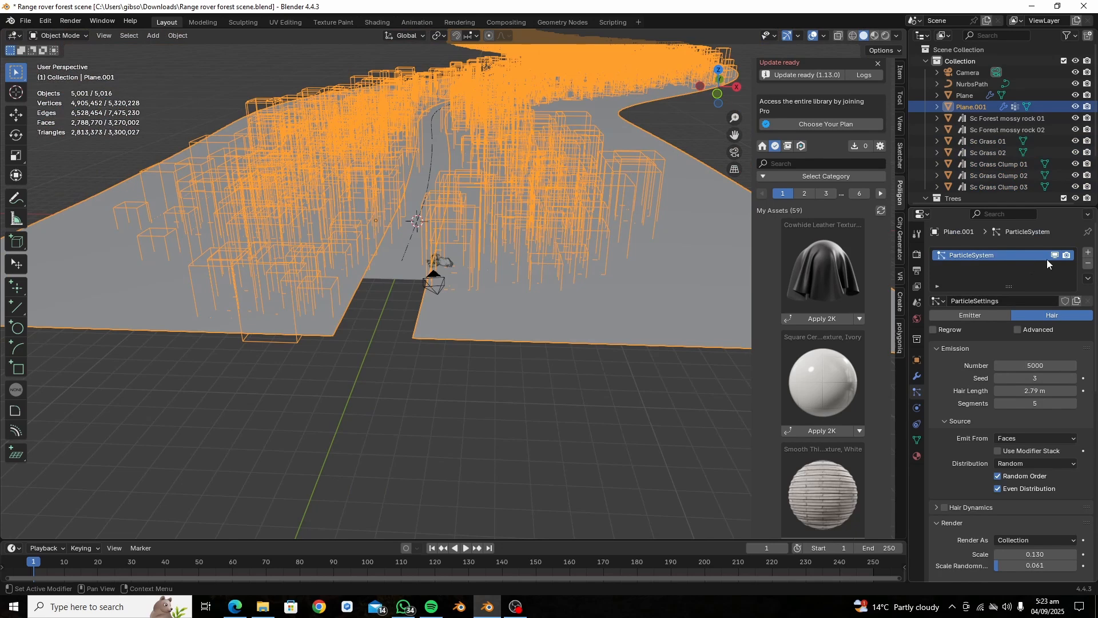
{"action": "left_click", "coordinate": [1056, 255]}
{"action": "left_click", "coordinate": [1088, 252]}
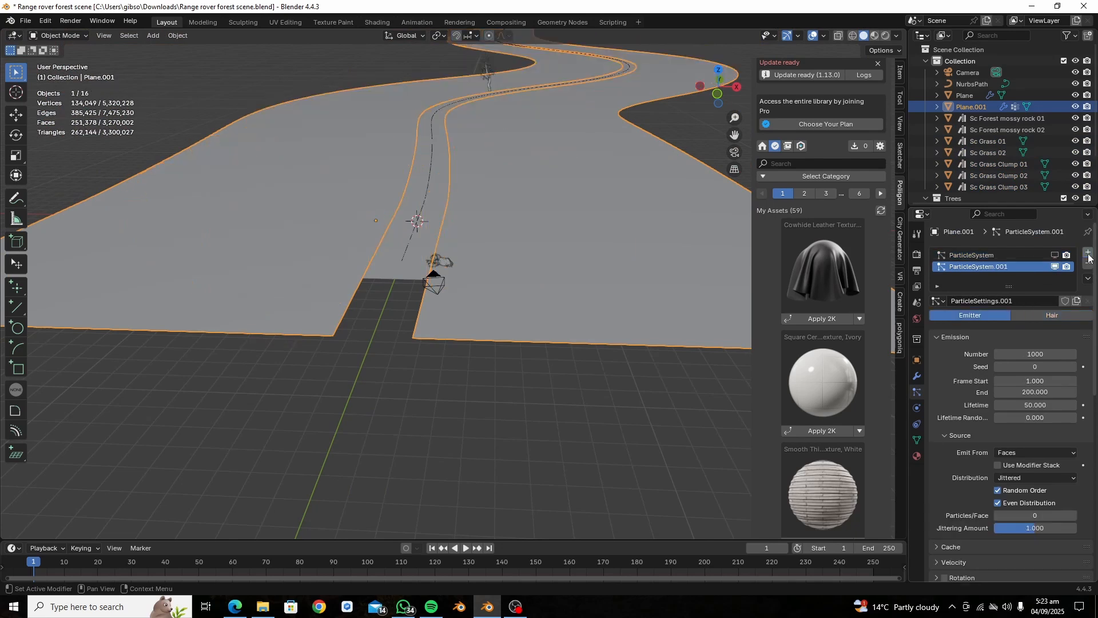
- Make the new particle system a Hair type with Random distribution, rendered as Collection
{"action": "left_click", "coordinate": [1028, 315]}
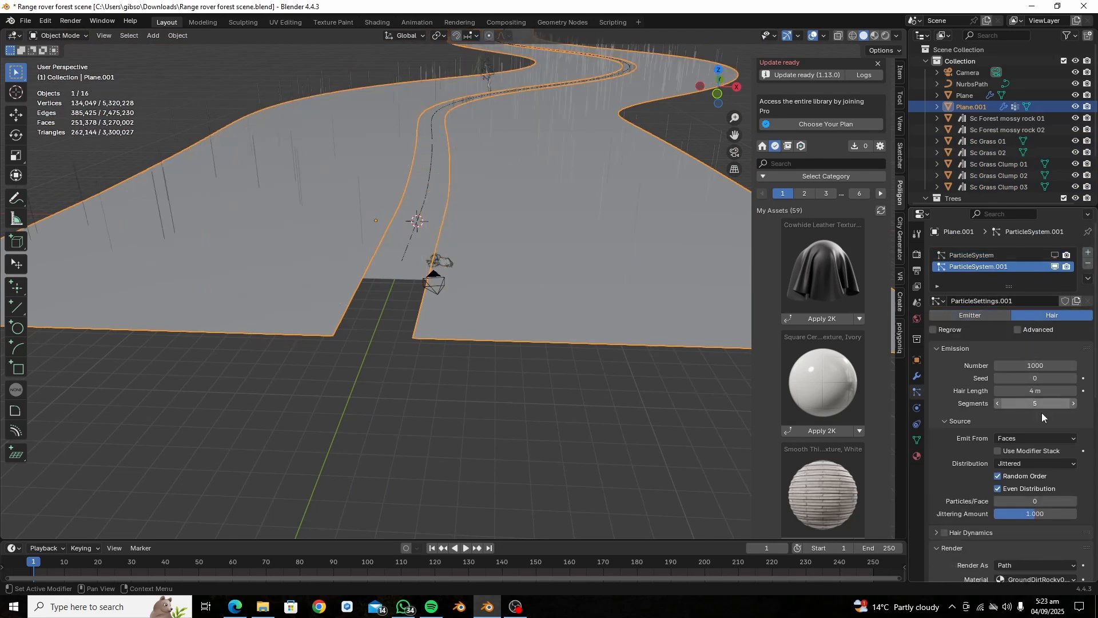
{"action": "left_click", "coordinate": [1030, 477]}
{"action": "scroll", "coordinate": [1015, 500], "scroll_direction": "down", "scroll_amount": 2}
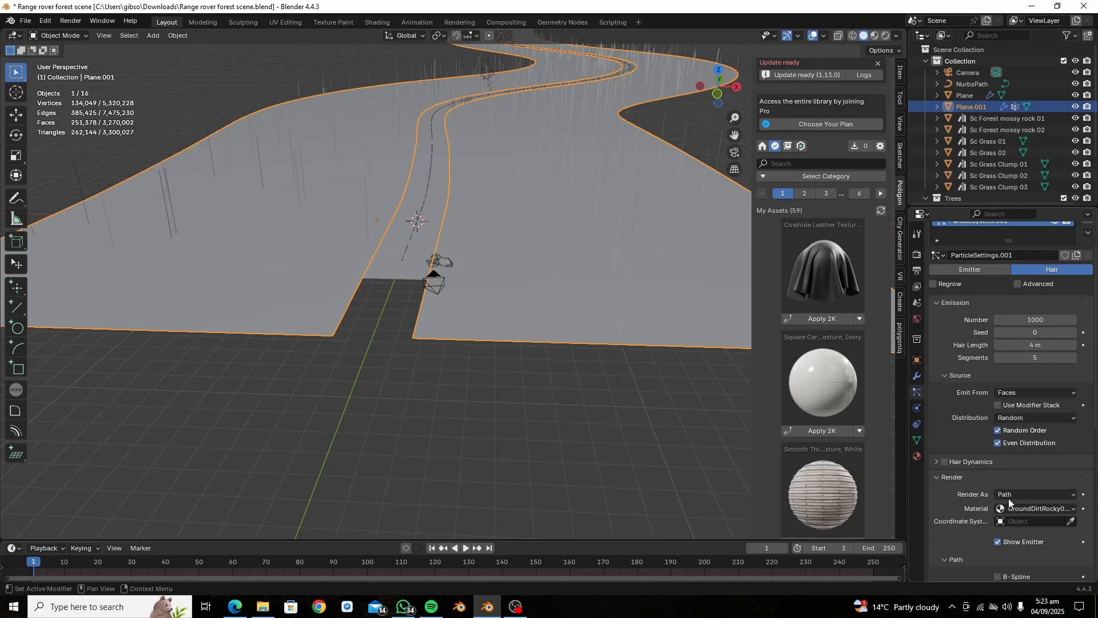
{"action": "left_click", "coordinate": [1011, 495]}
{"action": "left_click", "coordinate": [1021, 544]}
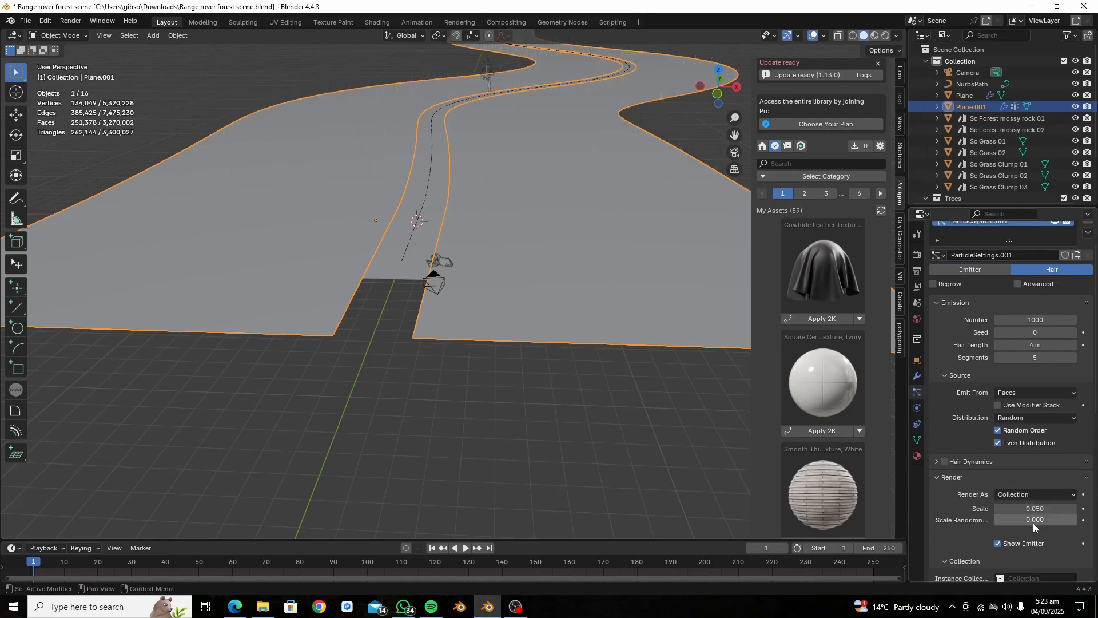
{"action": "scroll", "coordinate": [1030, 522], "scroll_direction": "down", "scroll_amount": 3}
{"action": "left_click", "coordinate": [1007, 513]}
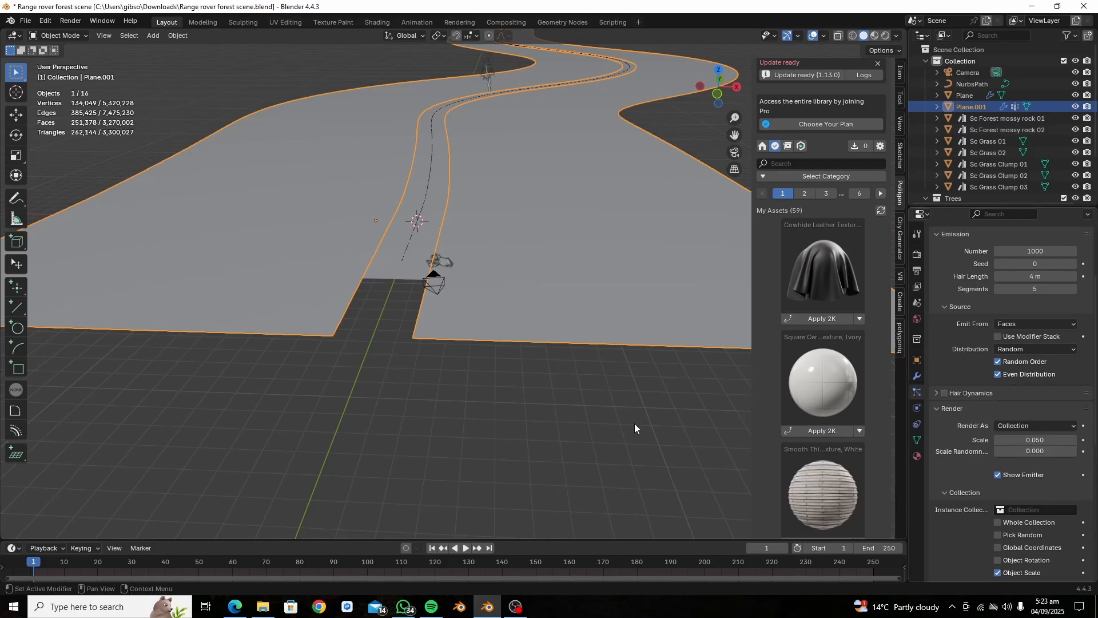
- Move the five Sc Grass and Sc Grass Clump objects into a new collection named Grass
{"action": "scroll", "coordinate": [950, 109], "scroll_direction": "down", "scroll_amount": 5}
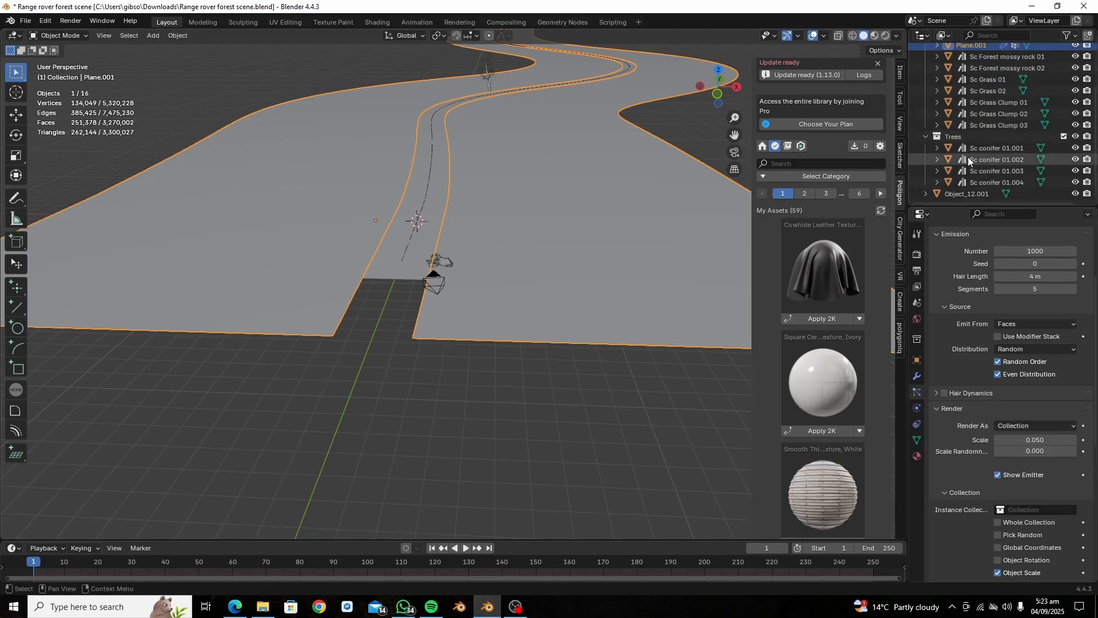
{"action": "middle_click_drag", "start_coordinate": [525, 341], "coordinate": [414, 307]}
{"action": "left_click_drag", "start_coordinate": [415, 310], "coordinate": [508, 296]}
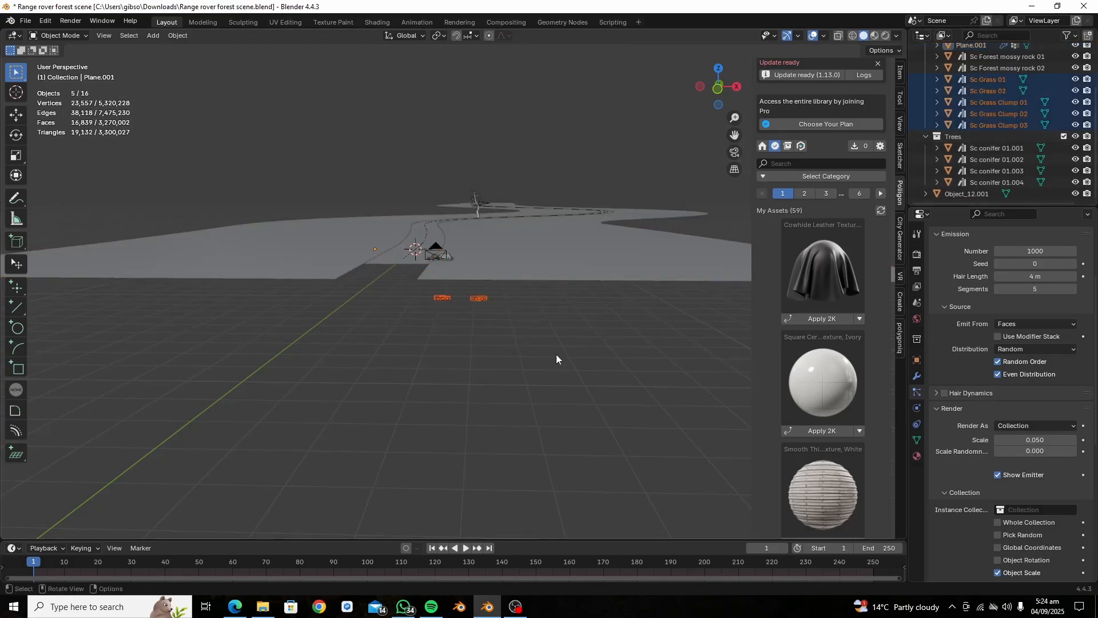
{"action": "scroll", "coordinate": [993, 133], "scroll_direction": "up", "scroll_amount": 5}
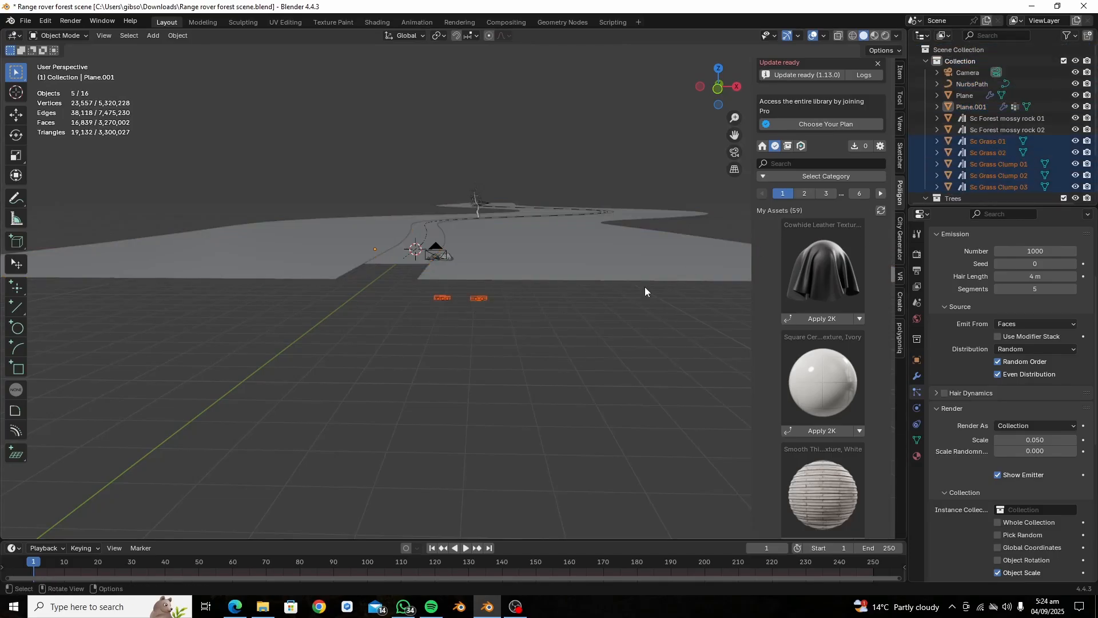
{"action": "key", "text": "m"}
{"action": "left_click", "coordinate": [459, 386]}
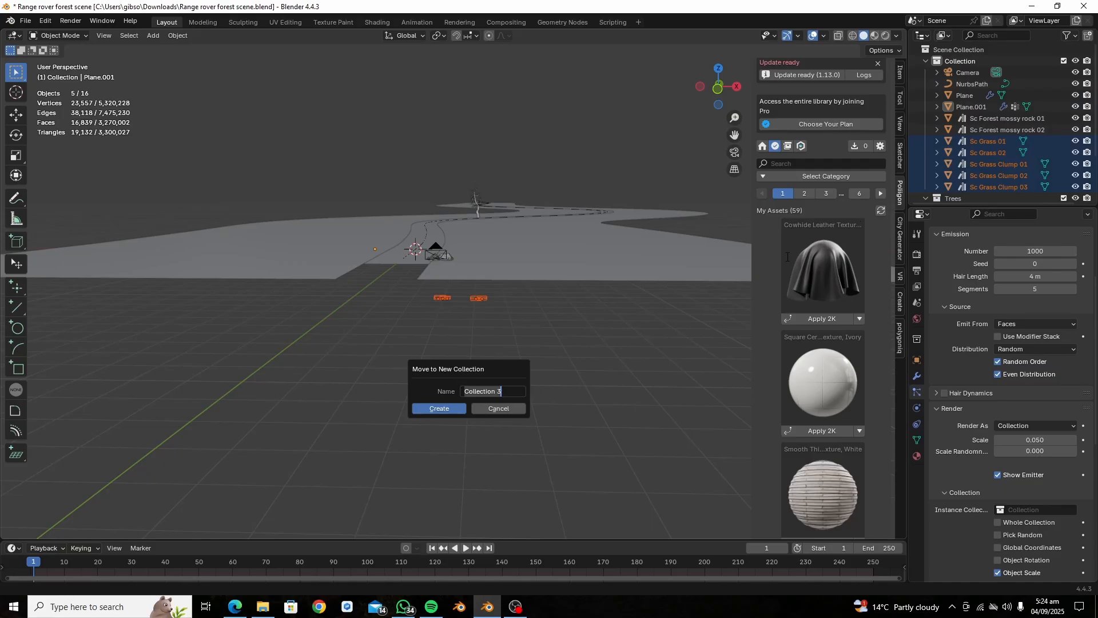
{"action": "type", "text": "Grass"}
{"action": "left_click", "coordinate": [437, 408]}
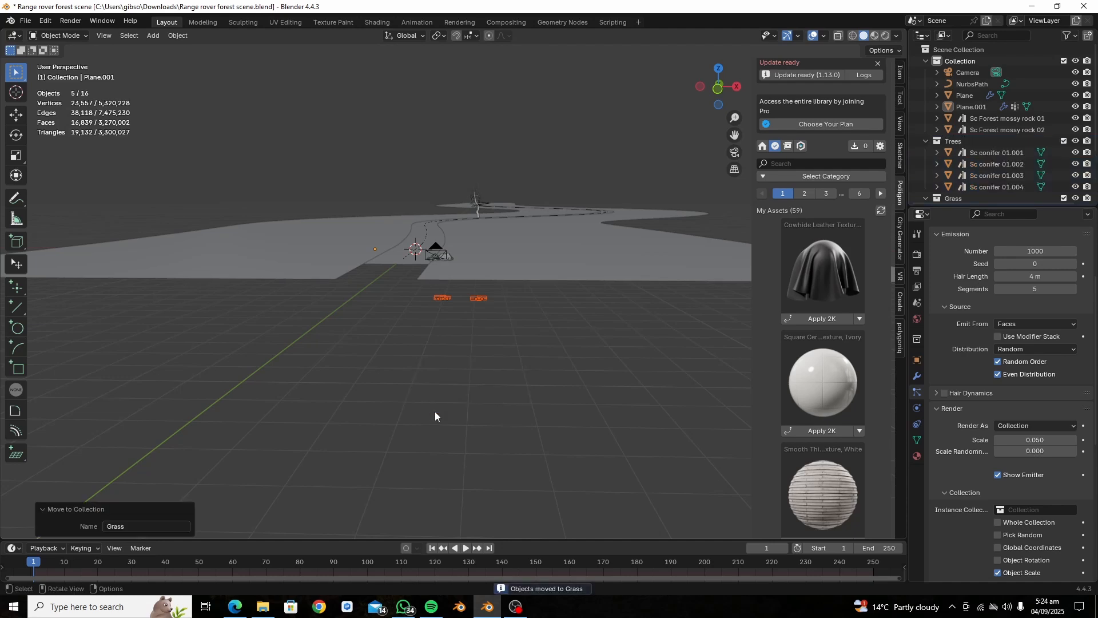
- Assign the Grass collection as the instance collection of the ground's second particle system and enable Object Rotation
{"action": "scroll", "coordinate": [452, 404], "scroll_direction": "up", "scroll_amount": 5}
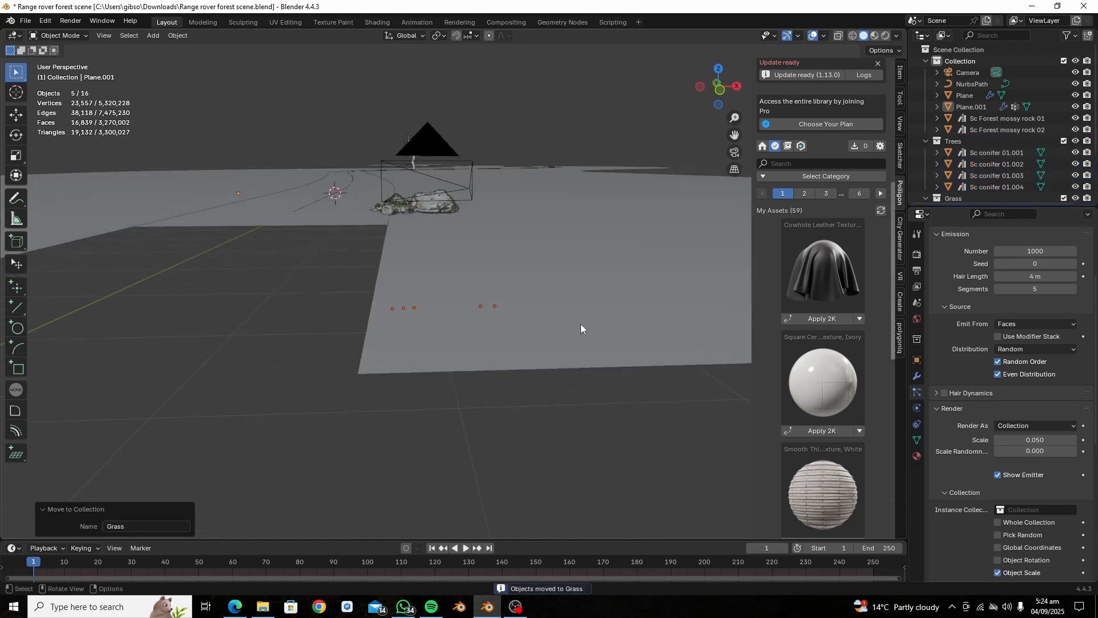
{"action": "left_click", "coordinate": [581, 294]}
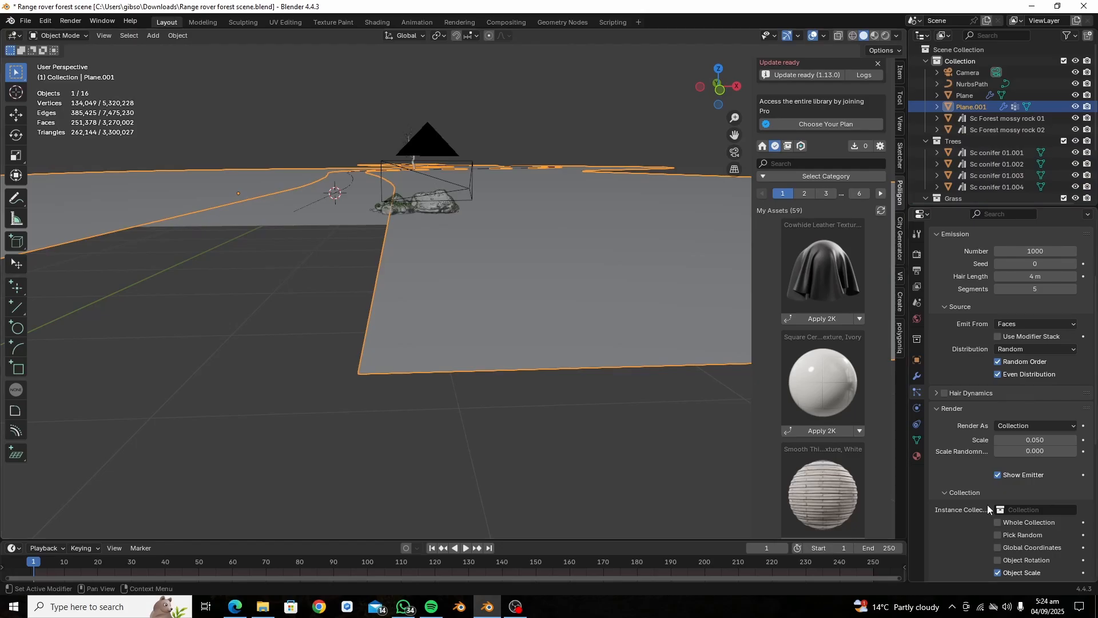
{"action": "left_click", "coordinate": [1002, 510]}
{"action": "left_click", "coordinate": [968, 401]}
- Rotate the five source grass objects 90° about the global Y axis
{"action": "middle_click_drag", "start_coordinate": [549, 297], "coordinate": [539, 256]}
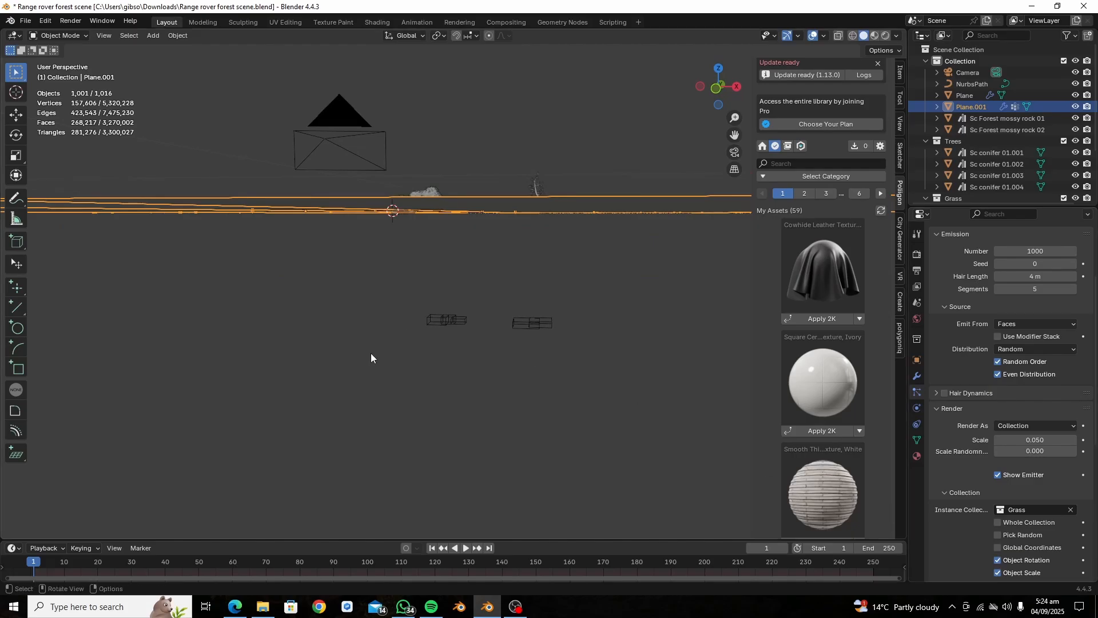
{"action": "left_click_drag", "start_coordinate": [371, 353], "coordinate": [603, 294]}
{"action": "key", "text": "r"}
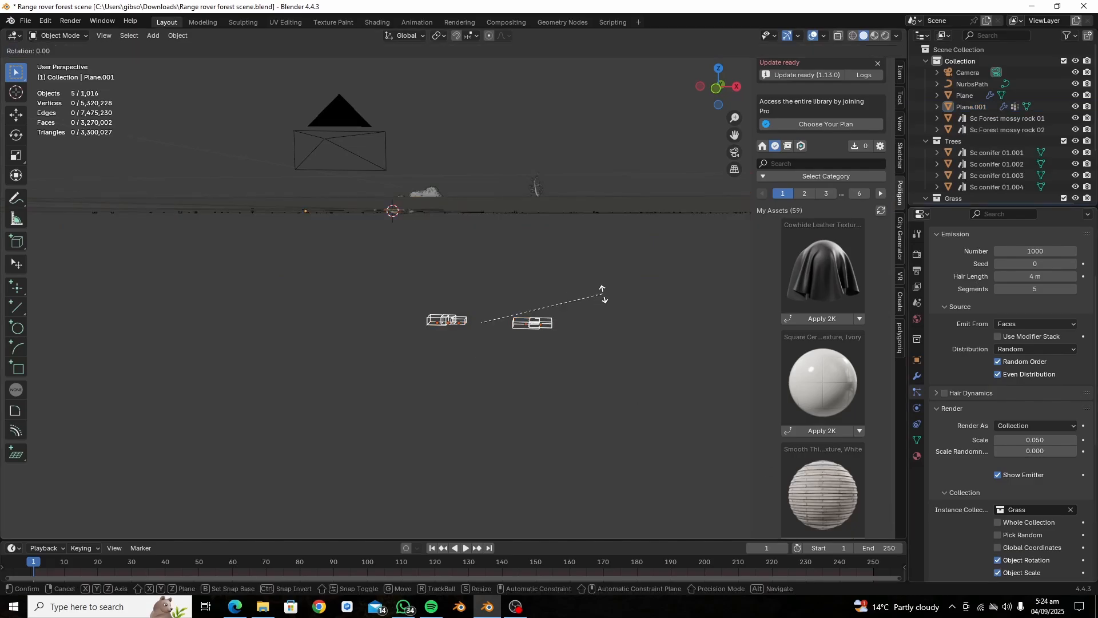
{"action": "key", "text": "y"}
{"action": "key", "text": "9"}
{"action": "key", "text": "0"}
{"action": "key", "text": "Return"}
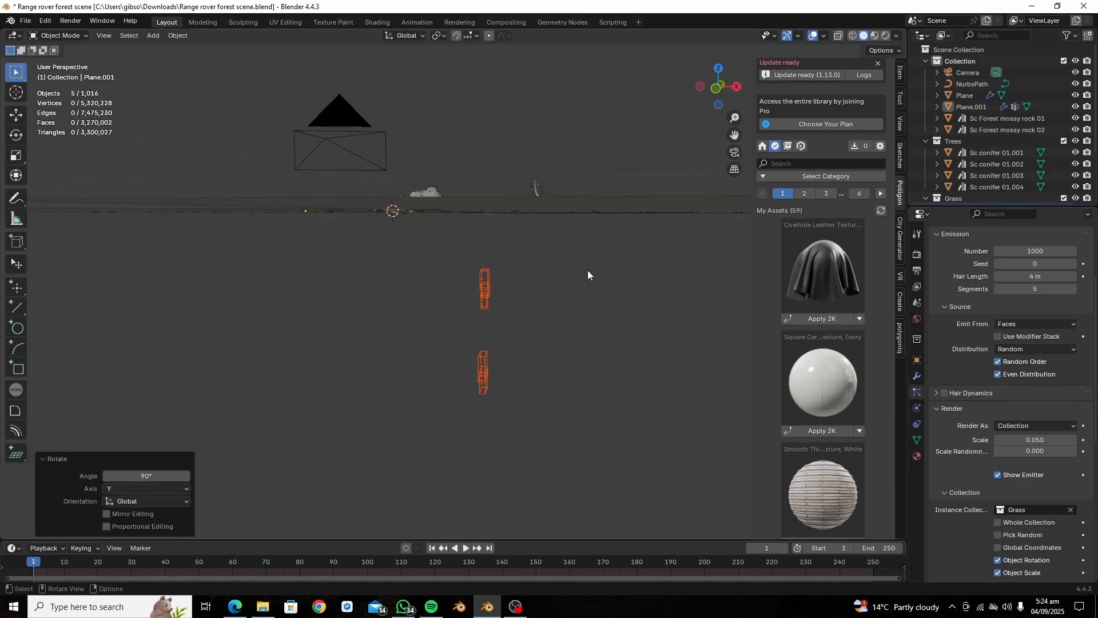
- Set the grass particle system's emission number to 10000
{"action": "middle_click_drag", "start_coordinate": [588, 270], "coordinate": [587, 296]}
{"action": "middle_click_drag", "start_coordinate": [550, 222], "coordinate": [585, 316], "text": "shift"}
{"action": "scroll", "coordinate": [585, 345], "scroll_direction": "up", "scroll_amount": 3}
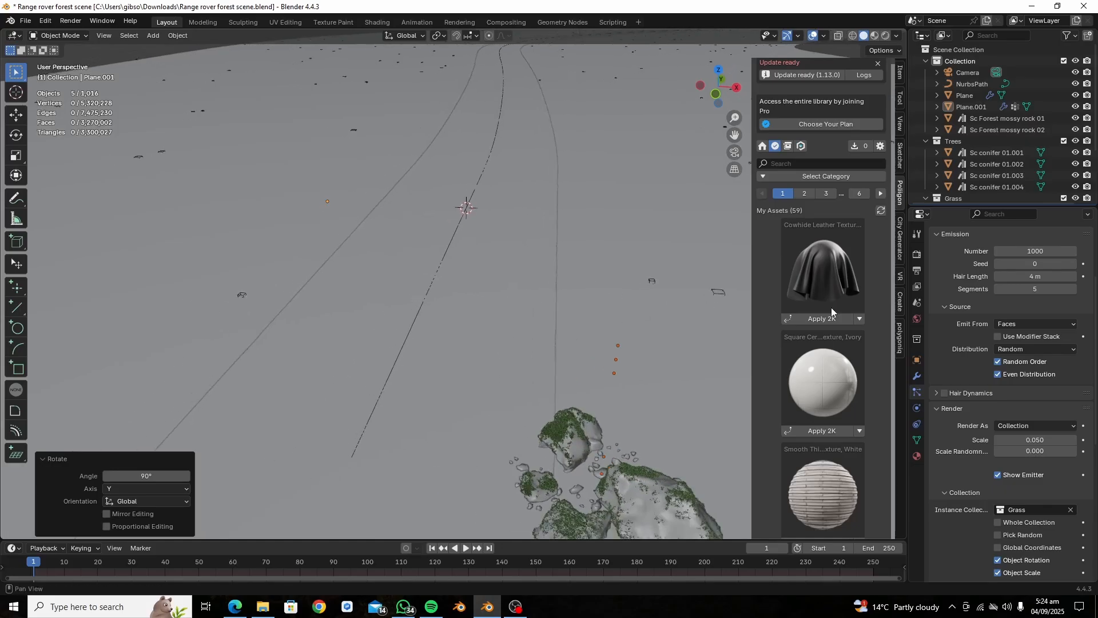
{"action": "left_click", "coordinate": [1017, 252]}
{"action": "left_click", "coordinate": [1018, 251]}
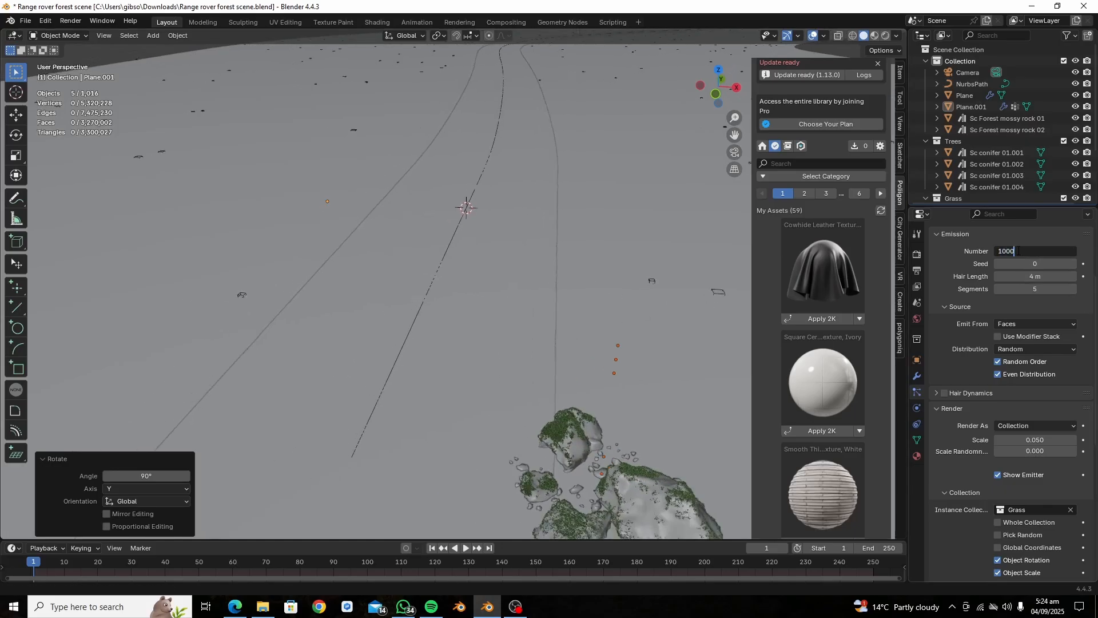
{"action": "type", "text": "0"}
{"action": "key", "text": "Return"}
- Set the grass particles' render scale to 0.320 and scale randomness to 0.184
{"action": "middle_click_drag", "start_coordinate": [712, 294], "coordinate": [863, 366]}
{"action": "mouse_move", "coordinate": [1021, 439]}
{"action": "left_mouse_down"}
{"action": "mouse_move", "coordinate": [1033, 440]}
{"action": "mouse_move", "coordinate": [1029, 454]}
{"action": "mouse_move", "coordinate": [1045, 452]}
{"action": "mouse_move", "coordinate": [1009, 440]}
{"action": "mouse_move", "coordinate": [1021, 440]}
{"action": "left_mouse_up"}
{"action": "middle_click_drag", "start_coordinate": [584, 358], "coordinate": [590, 358]}
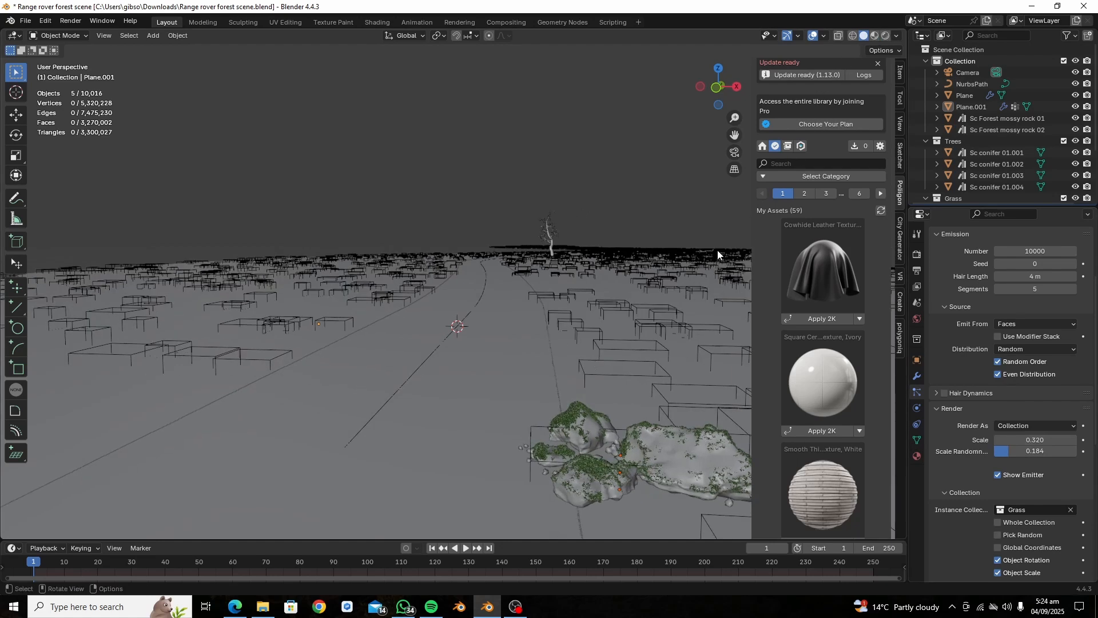
- Preview the scattered grass in rendered shading, return to solid shading and save the file
{"action": "key", "text": "z"}
{"action": "key", "text": "8"}
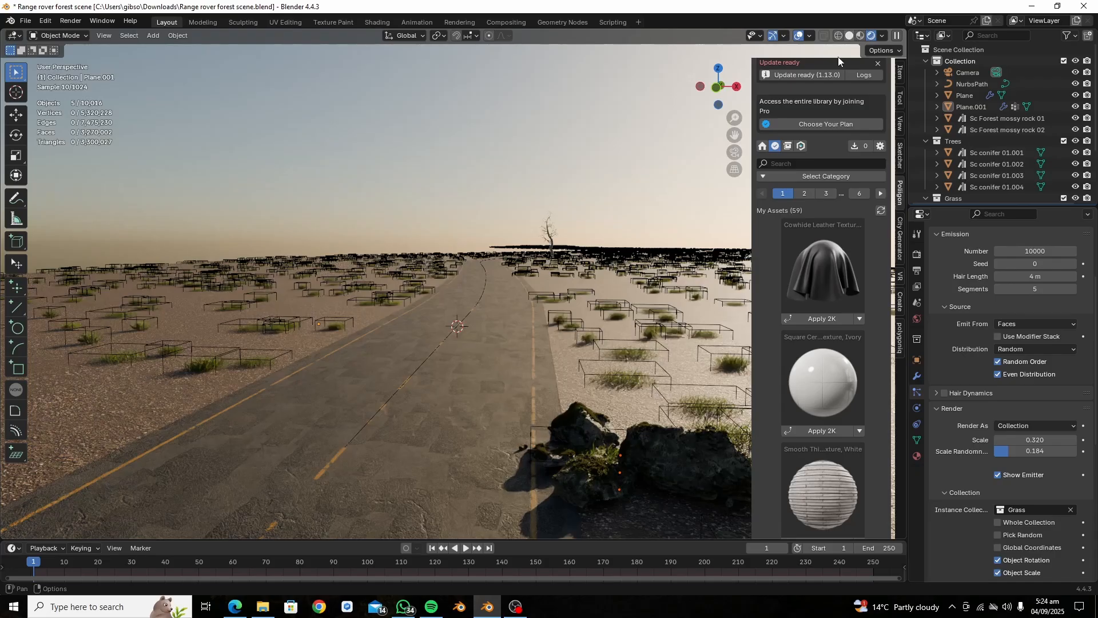
{"action": "left_click", "coordinate": [850, 36]}
{"action": "mouse_move", "coordinate": [610, 262]}
{"action": "middle_mouse_down"}
{"action": "mouse_move", "coordinate": [611, 292]}
{"action": "mouse_move", "coordinate": [562, 305]}
{"action": "middle_mouse_up"}
{"action": "scroll", "coordinate": [611, 292], "scroll_direction": "down", "scroll_amount": 3}
{"action": "key", "text": "ctrl+s"}
- Make the ground object active and switch it to Weight Paint mode
{"action": "scroll", "coordinate": [561, 305], "scroll_direction": "down", "scroll_amount": 4}
{"action": "left_click", "coordinate": [335, 261], "text": "shift"}
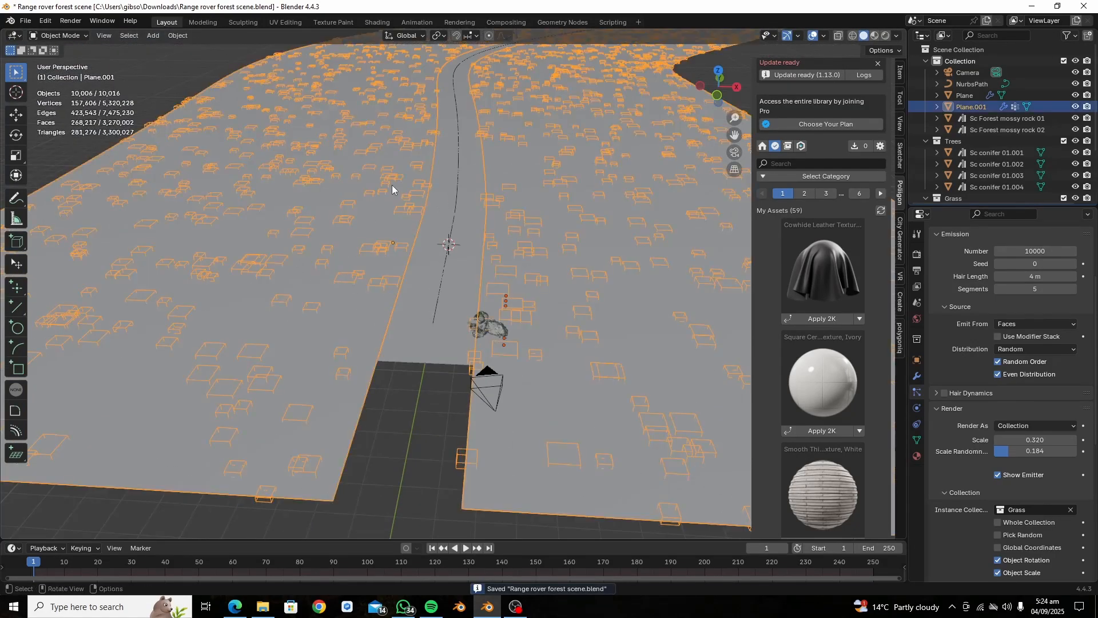
{"action": "middle_click_drag", "start_coordinate": [393, 189], "coordinate": [389, 166]}
{"action": "left_click", "coordinate": [25, 20]}
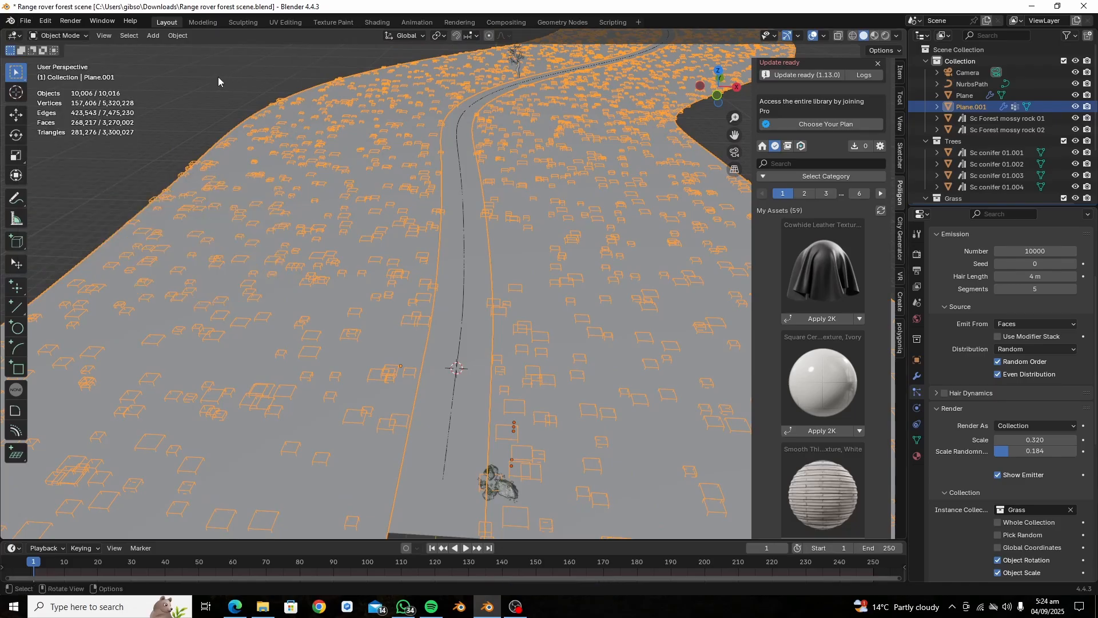
{"action": "left_click", "coordinate": [59, 35]}
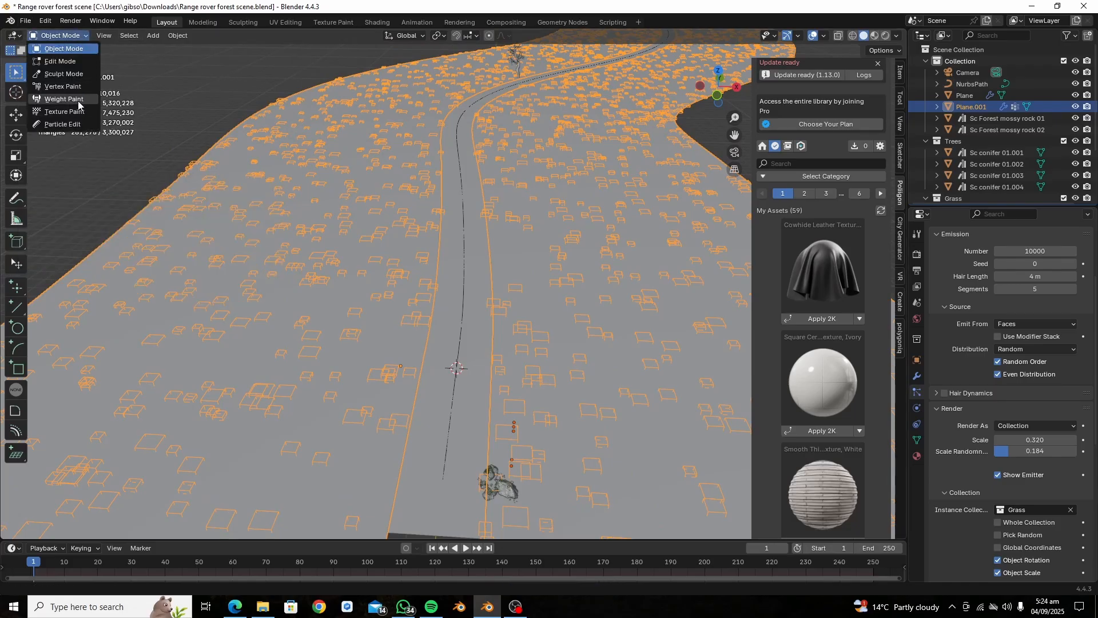
{"action": "left_click", "coordinate": [64, 99]}
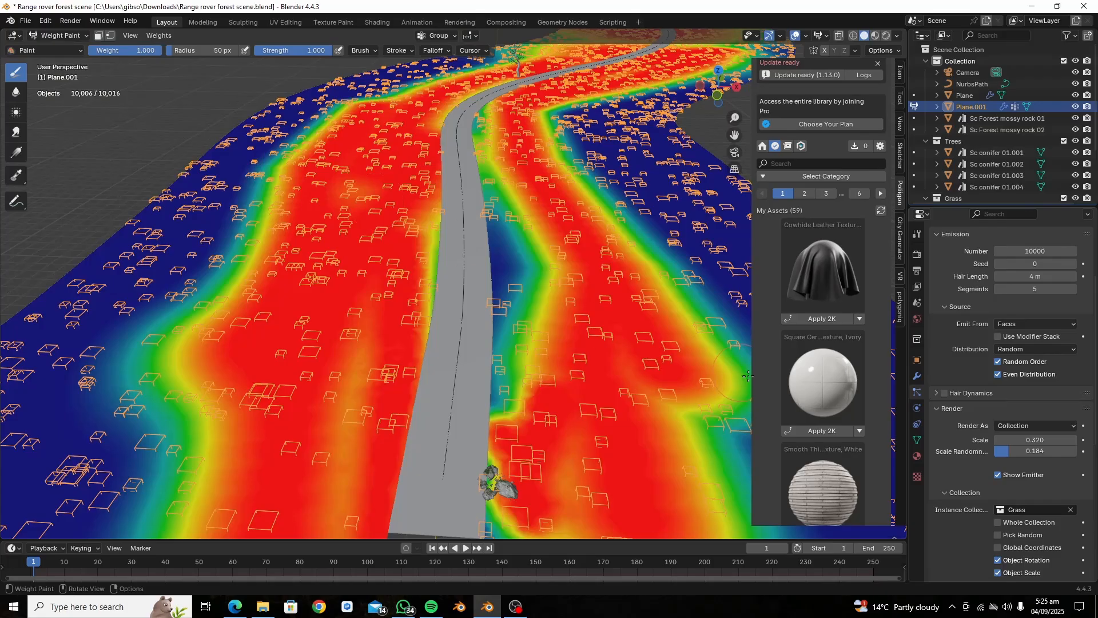
- Add a second vertex group to the ground mesh and name it Grass
{"action": "left_click", "coordinate": [918, 441]}
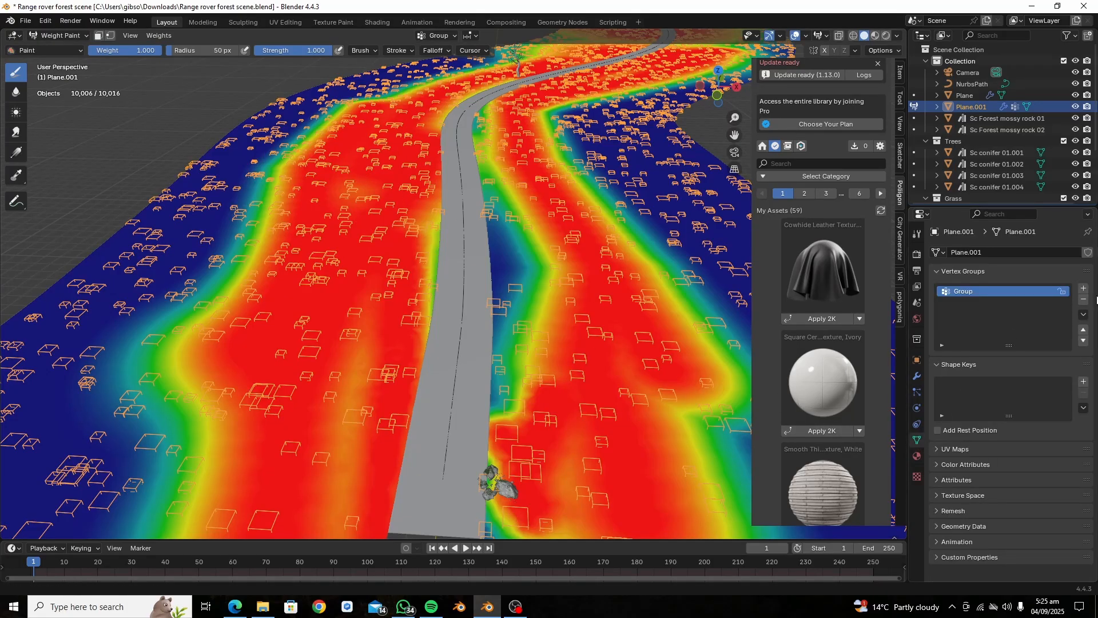
{"action": "left_click", "coordinate": [1062, 302]}
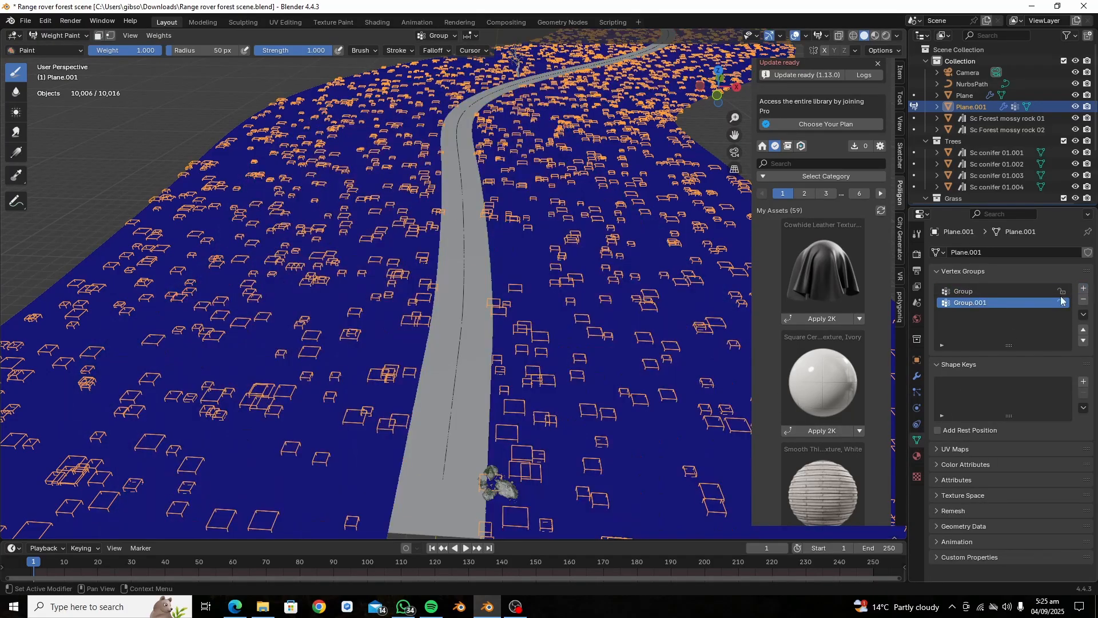
{"action": "double_click", "coordinate": [964, 304]}
{"action": "type", "text": "Gra"}
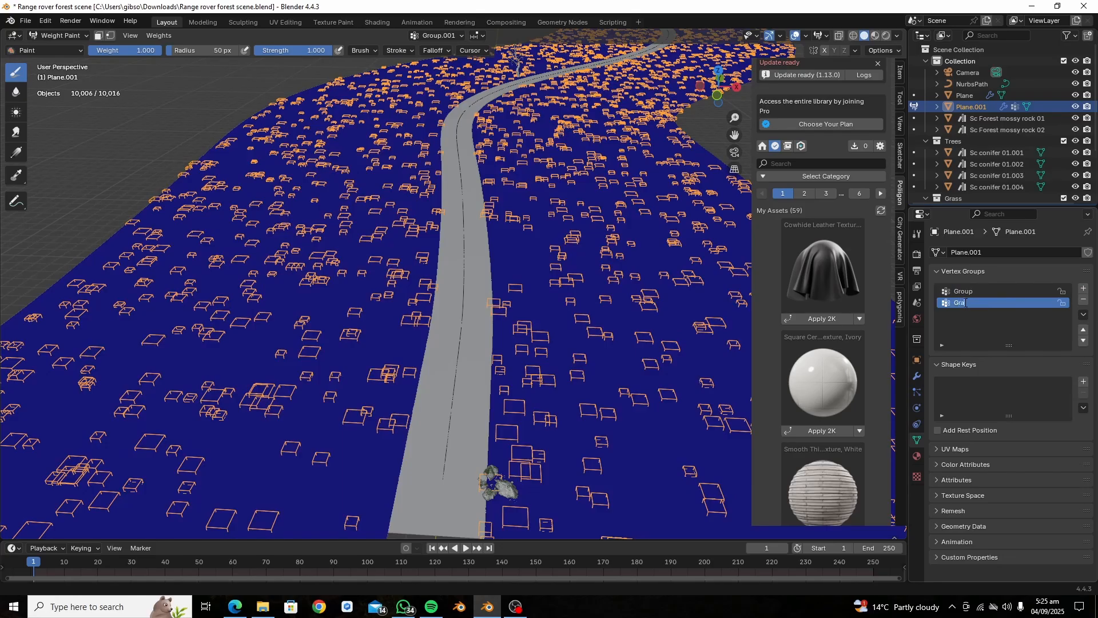
{"action": "type", "text": "ss"}
{"action": "key", "text": "Return"}
- Rename the ground's original vertex group as Trees
{"action": "left_click", "coordinate": [976, 291]}
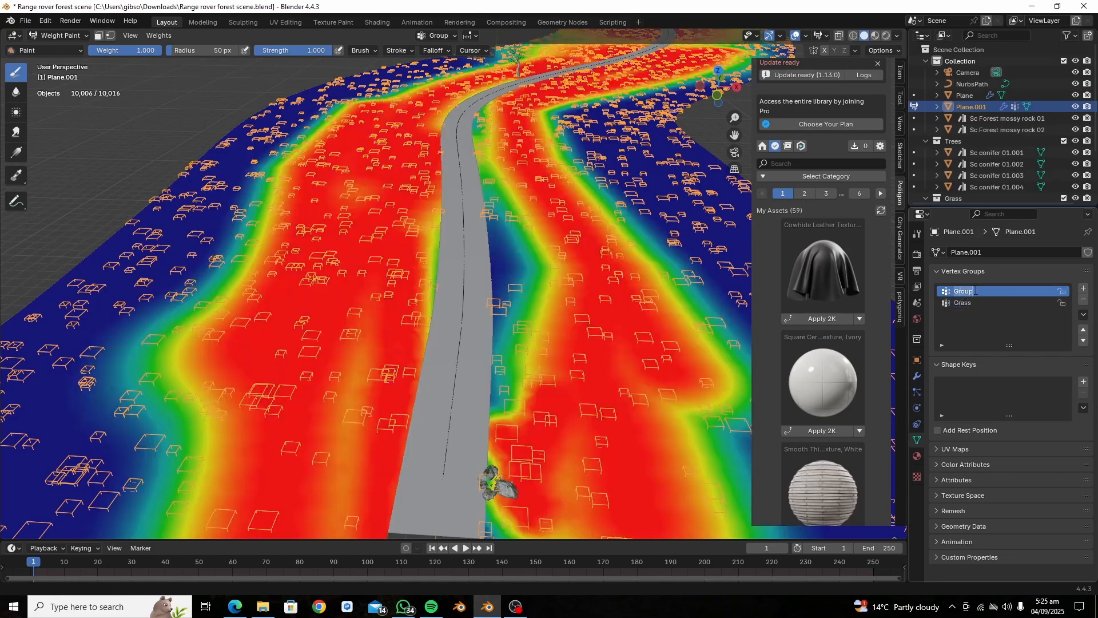
{"action": "type", "text": "Trees"}
{"action": "key", "text": "Return"}
- Paint full weight for the Grass vertex group in strips along both sides of the road from the top view, then return to Object Mode
{"action": "left_click", "coordinate": [975, 303]}
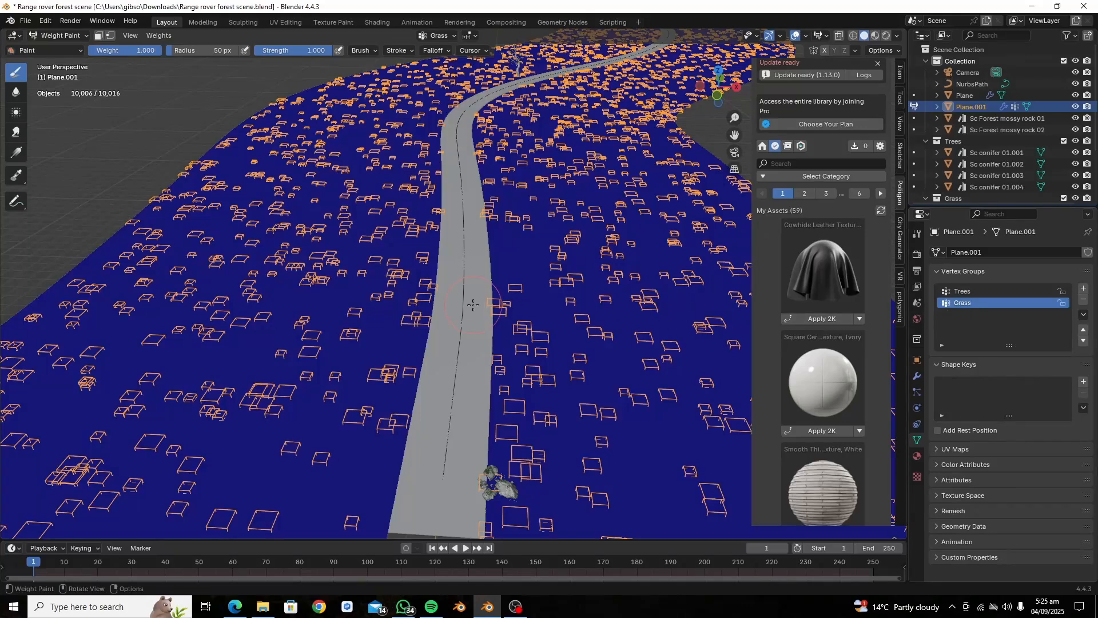
{"action": "left_click", "coordinate": [718, 69]}
{"action": "scroll", "coordinate": [632, 182], "scroll_direction": "down", "scroll_amount": 6}
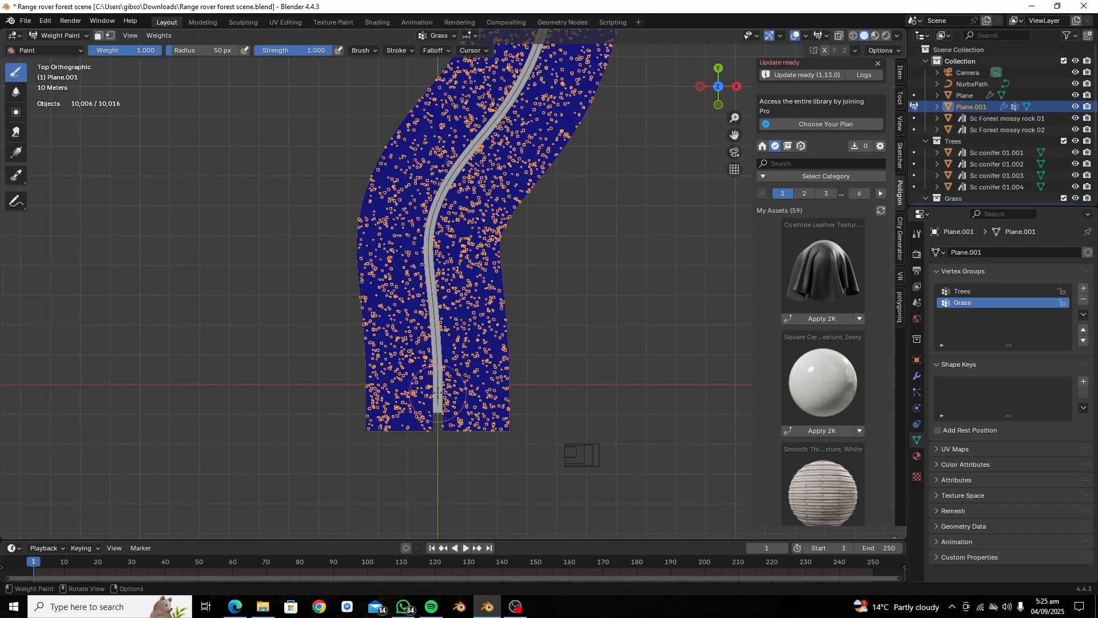
{"action": "mouse_move", "coordinate": [434, 408]}
{"action": "left_mouse_down"}
{"action": "mouse_move", "coordinate": [427, 254]}
{"action": "mouse_move", "coordinate": [437, 193]}
{"action": "mouse_move", "coordinate": [468, 146]}
{"action": "left_mouse_up"}
{"action": "left_click_drag", "start_coordinate": [451, 196], "coordinate": [441, 318]}
{"action": "mouse_move", "coordinate": [440, 421]}
{"action": "left_mouse_down"}
{"action": "mouse_move", "coordinate": [457, 378]}
{"action": "mouse_move", "coordinate": [444, 319]}
{"action": "mouse_move", "coordinate": [467, 160]}
{"action": "left_mouse_up"}
{"action": "left_click_drag", "start_coordinate": [488, 106], "coordinate": [516, 53]}
{"action": "middle_click_drag", "start_coordinate": [516, 53], "coordinate": [383, 339], "text": "shift"}
{"action": "mouse_move", "coordinate": [358, 408]}
{"action": "left_mouse_down"}
{"action": "mouse_move", "coordinate": [432, 265]}
{"action": "mouse_move", "coordinate": [432, 96]}
{"action": "left_mouse_up"}
{"action": "middle_click_drag", "start_coordinate": [395, 120], "coordinate": [405, 364], "text": "shift"}
{"action": "middle_click_drag", "start_coordinate": [375, 154], "coordinate": [433, 453], "text": "shift"}
{"action": "mouse_move", "coordinate": [409, 420]}
{"action": "left_mouse_down"}
{"action": "mouse_move", "coordinate": [387, 281]}
{"action": "mouse_move", "coordinate": [392, 80]}
{"action": "left_mouse_up"}
{"action": "middle_click_drag", "start_coordinate": [395, 97], "coordinate": [391, 344], "text": "shift"}
{"action": "left_click_drag", "start_coordinate": [392, 334], "coordinate": [395, 129]}
{"action": "left_click_drag", "start_coordinate": [414, 180], "coordinate": [424, 274]}
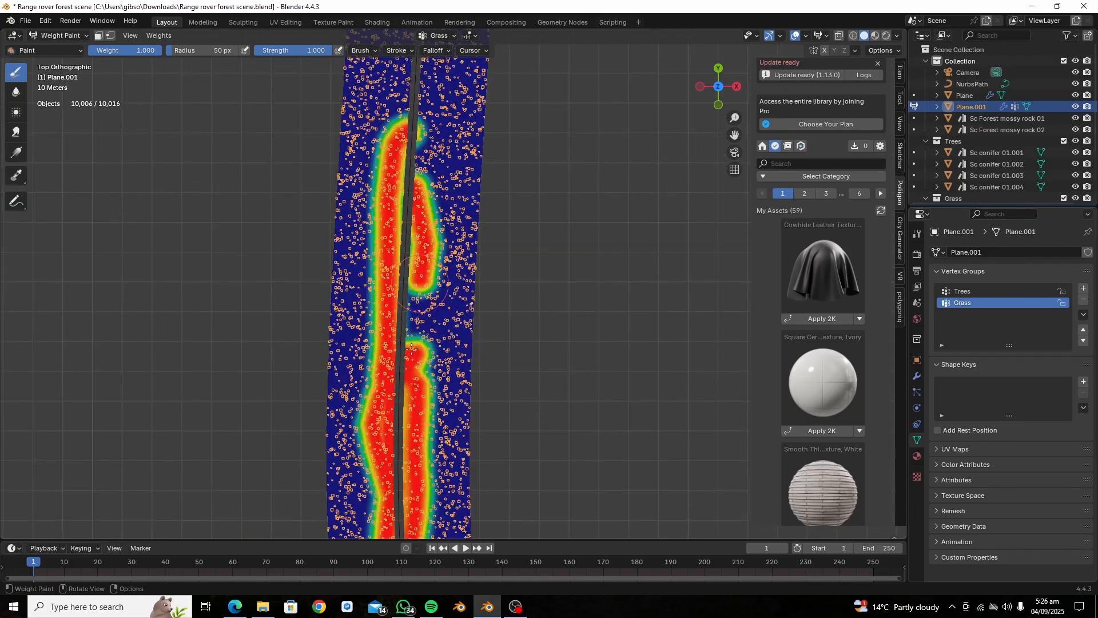
{"action": "key", "text": "ctrl+Tab"}
- Limit the grass particles' density to the Grass vertex group while viewing through the camera
{"action": "scroll", "coordinate": [468, 418], "scroll_direction": "down", "scroll_amount": 5}
{"action": "middle_click_drag", "start_coordinate": [468, 417], "coordinate": [385, 184], "text": "shift"}
{"action": "key", "text": "KP_0"}
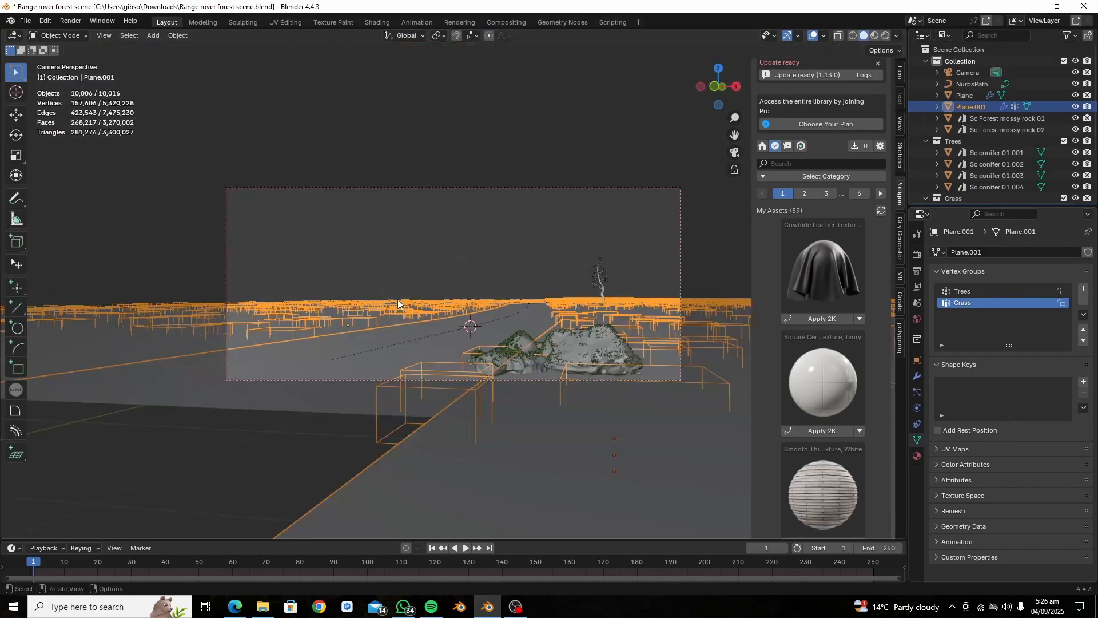
{"action": "left_click", "coordinate": [917, 390]}
{"action": "scroll", "coordinate": [975, 539], "scroll_direction": "down", "scroll_amount": 10}
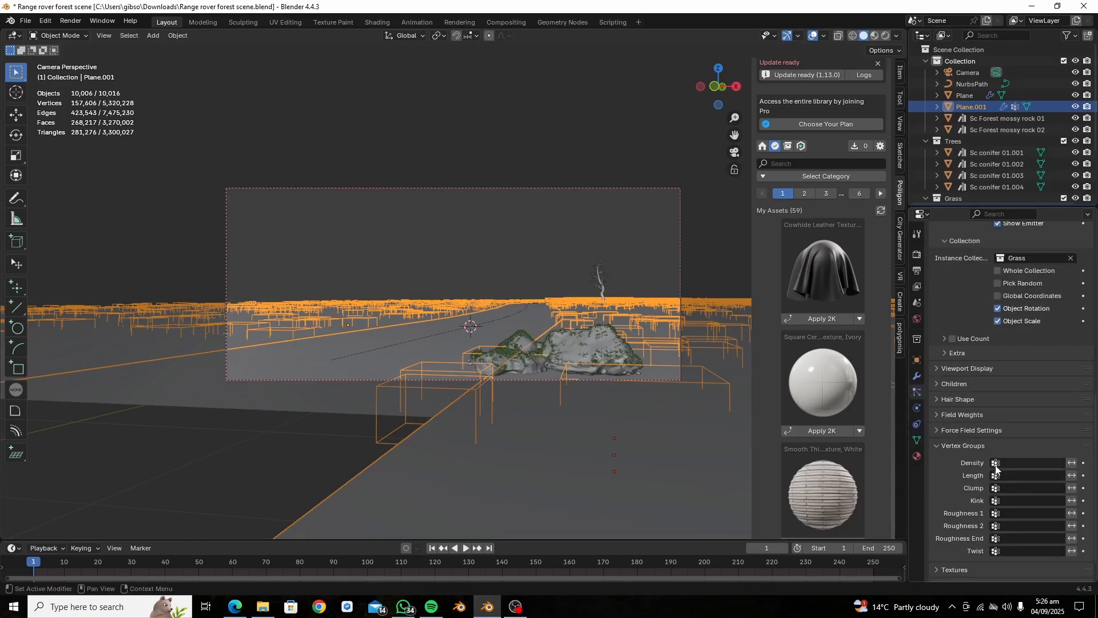
{"action": "left_click", "coordinate": [995, 466]}
{"action": "left_click", "coordinate": [954, 492]}
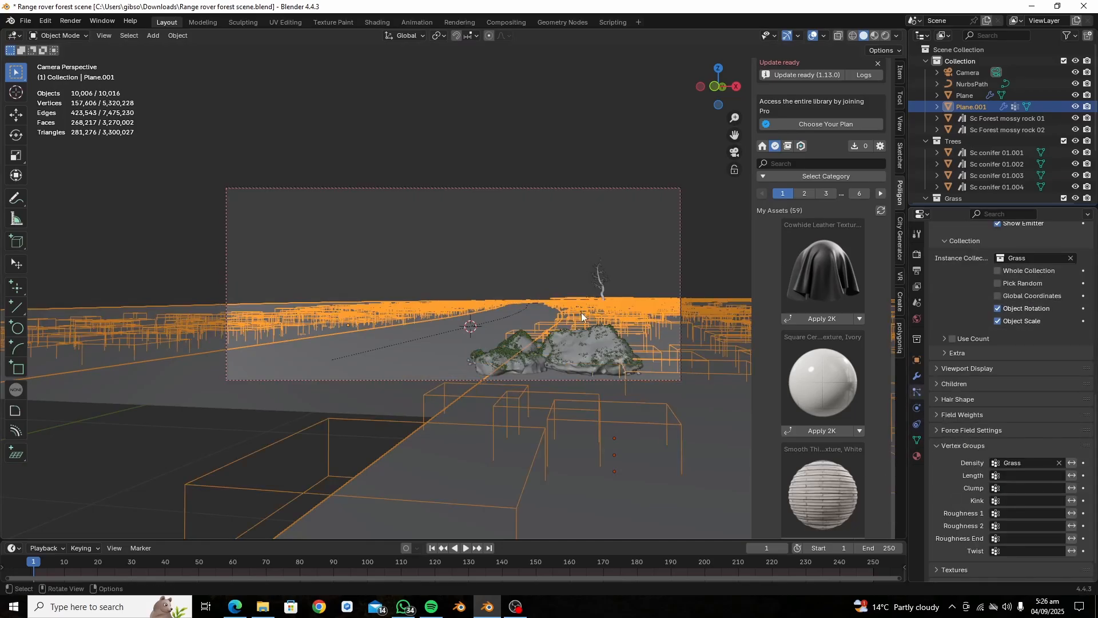
- Show the tree particle system in the viewport again and preview the camera view in rendered shading without overlays
{"action": "scroll", "coordinate": [581, 313], "scroll_direction": "up", "scroll_amount": 1}
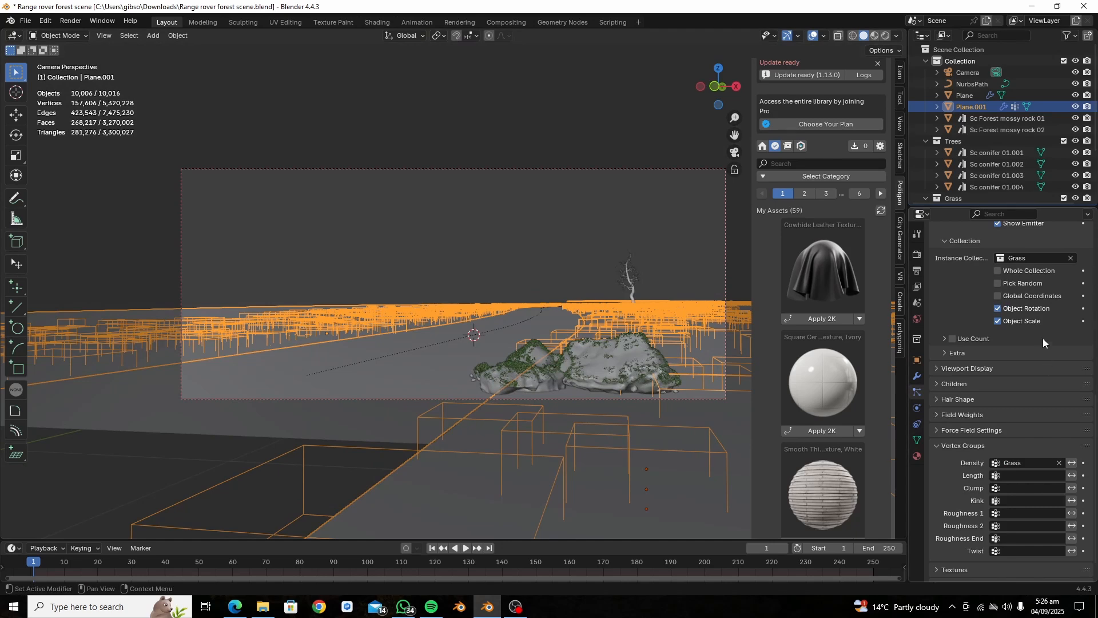
{"action": "scroll", "coordinate": [1042, 338], "scroll_direction": "up", "scroll_amount": 10}
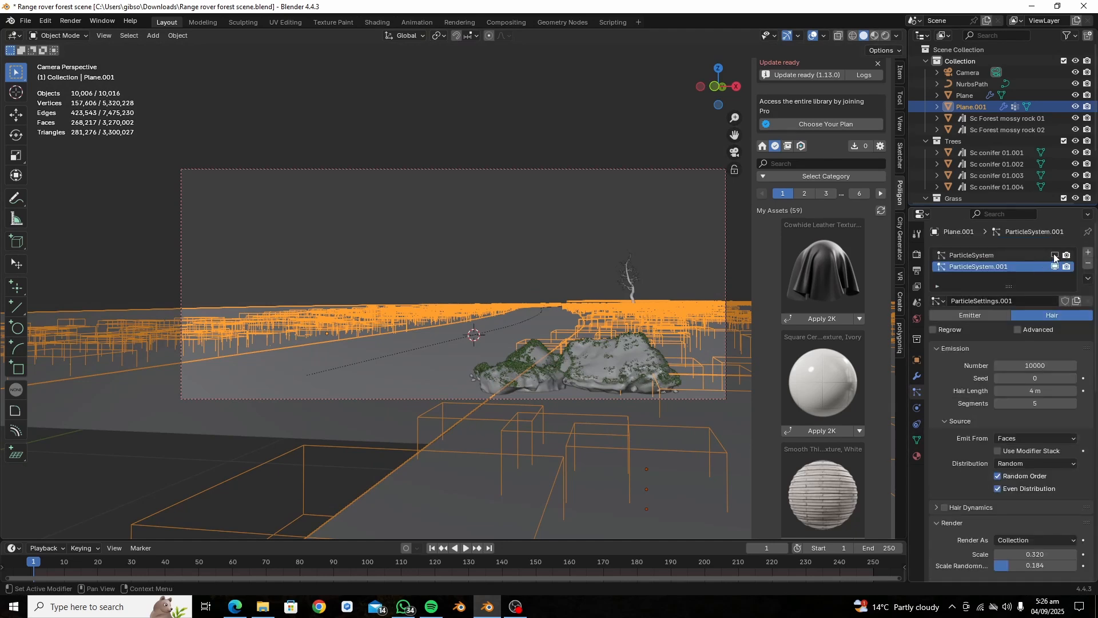
{"action": "left_click", "coordinate": [1054, 255]}
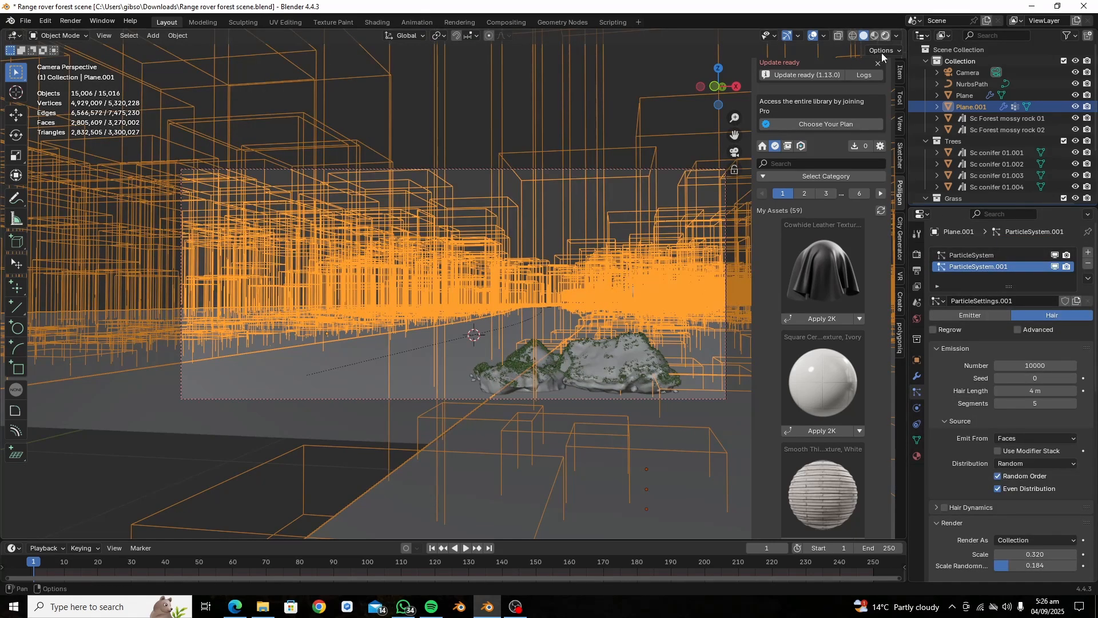
{"action": "left_click", "coordinate": [886, 35]}
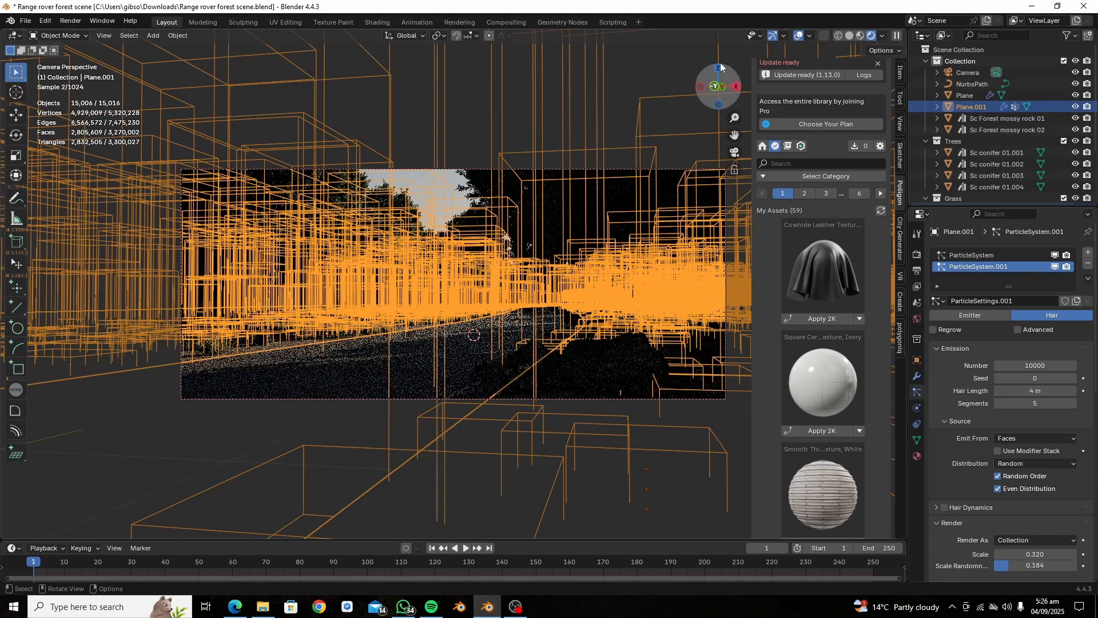
{"action": "left_click", "coordinate": [799, 36]}
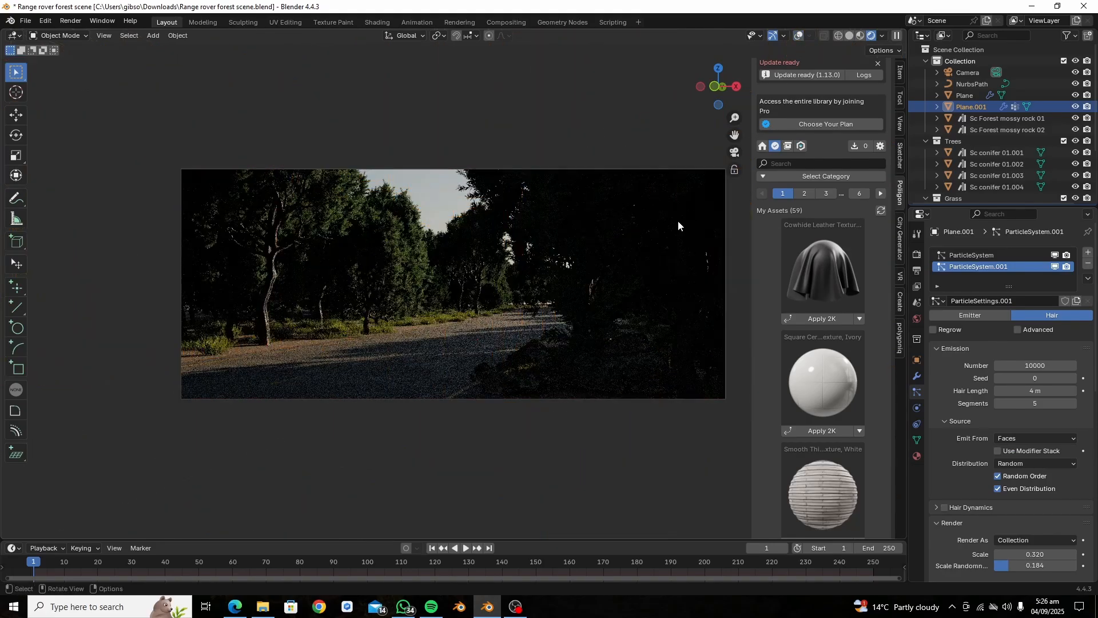
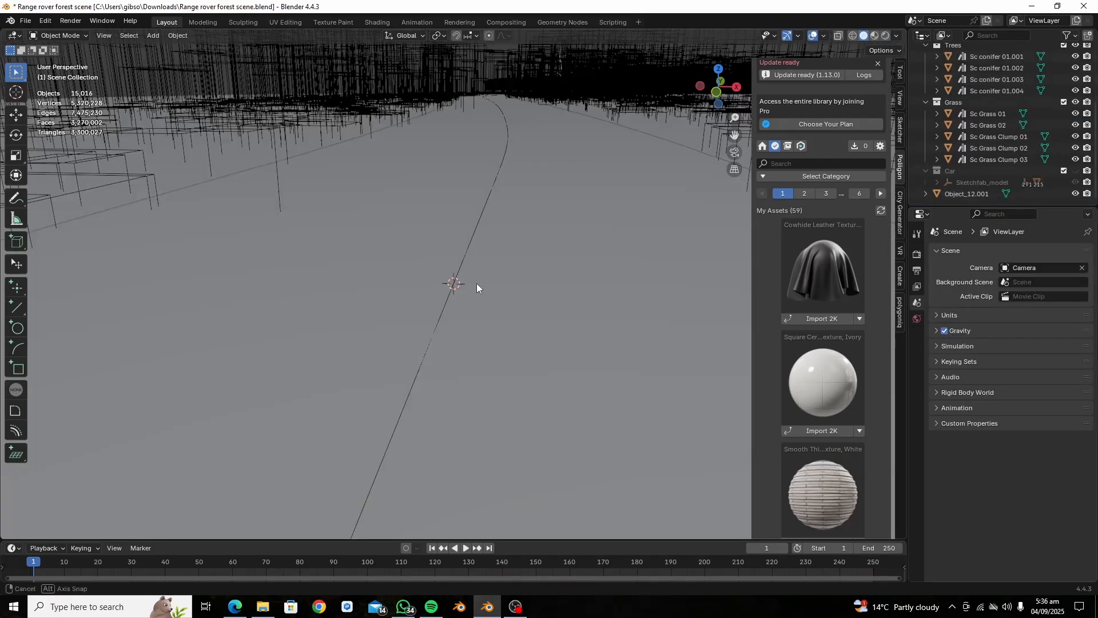
{"action": "mouse_move", "coordinate": [477, 287]}
{"action": "middle_mouse_down"}
{"action": "mouse_move", "coordinate": [475, 265]}
{"action": "mouse_move", "coordinate": [468, 284]}
{"action": "middle_mouse_up"}
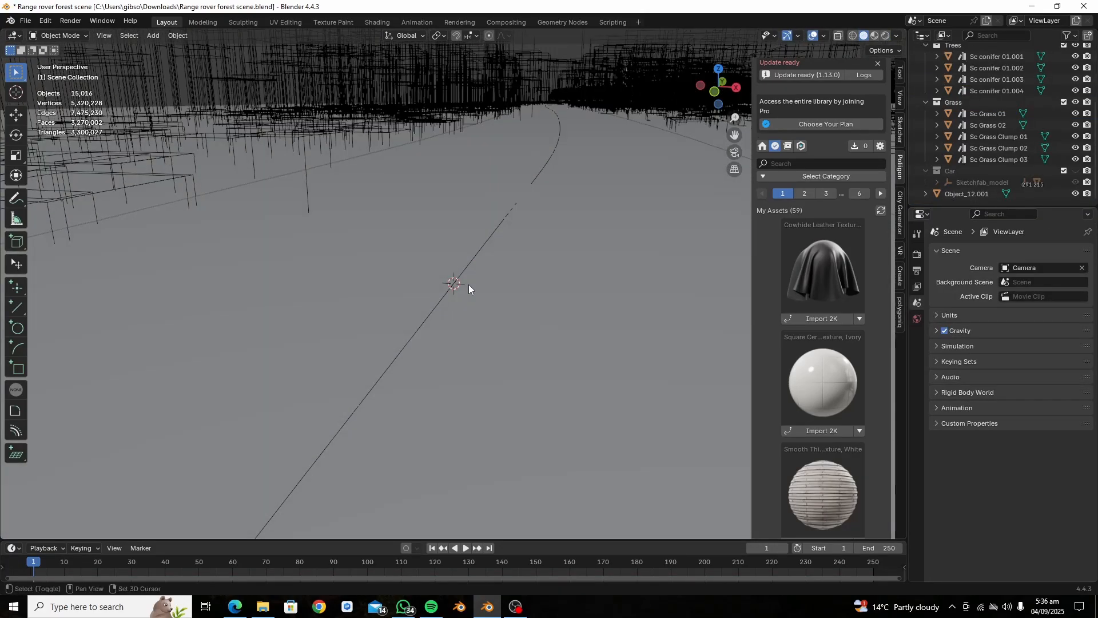
- Import the Single-Plant-Leaf-PNG-Free-Download image from Downloads as a mesh plane
{"action": "key", "text": "shift+a"}
{"action": "mouse_move", "coordinate": [469, 284]}
{"action": "left_click", "coordinate": [517, 308]}
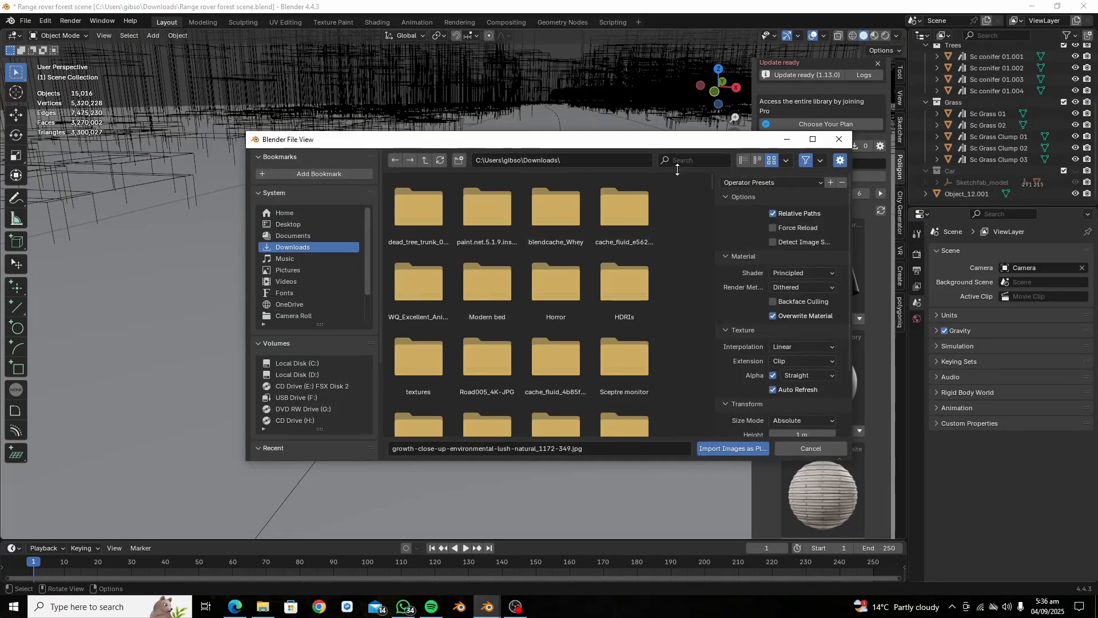
{"action": "type", "text": "single"}
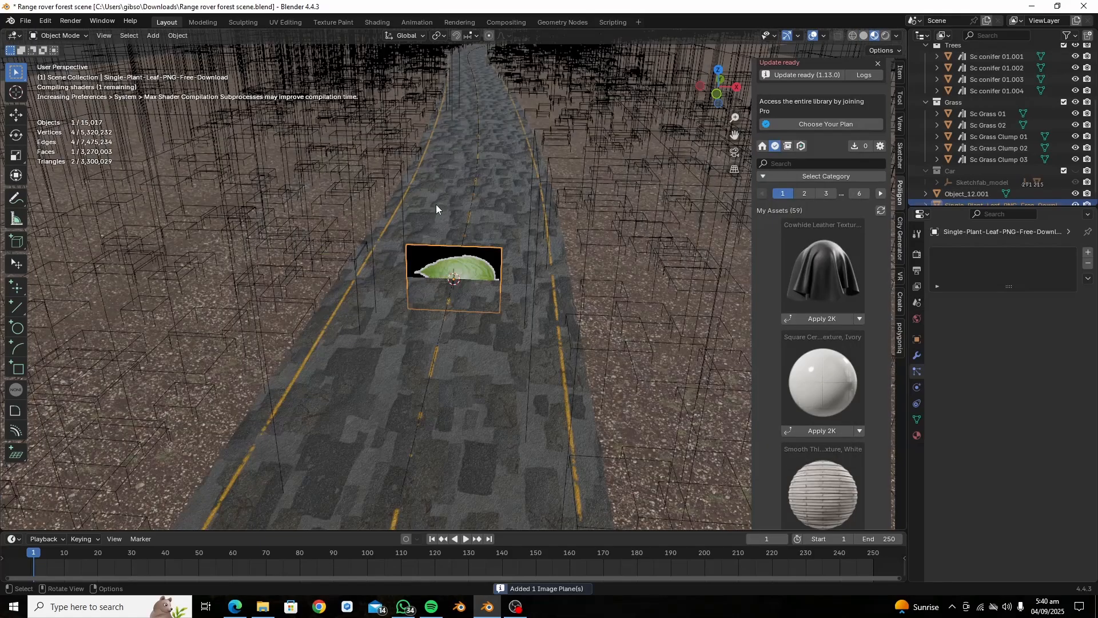
- Scale the leaf plane to about 0.219 and lay it flat on the road by rotating it 90° about the X axis
{"action": "scroll", "coordinate": [436, 204], "scroll_direction": "up", "scroll_amount": 6}
{"action": "middle_click_drag", "start_coordinate": [437, 216], "coordinate": [437, 203]}
{"action": "key", "text": "s"}
{"action": "left_click", "coordinate": [485, 276]}
{"action": "key", "text": "r"}
{"action": "key", "text": "x"}
{"action": "key", "text": "9"}
{"action": "key", "text": "0"}
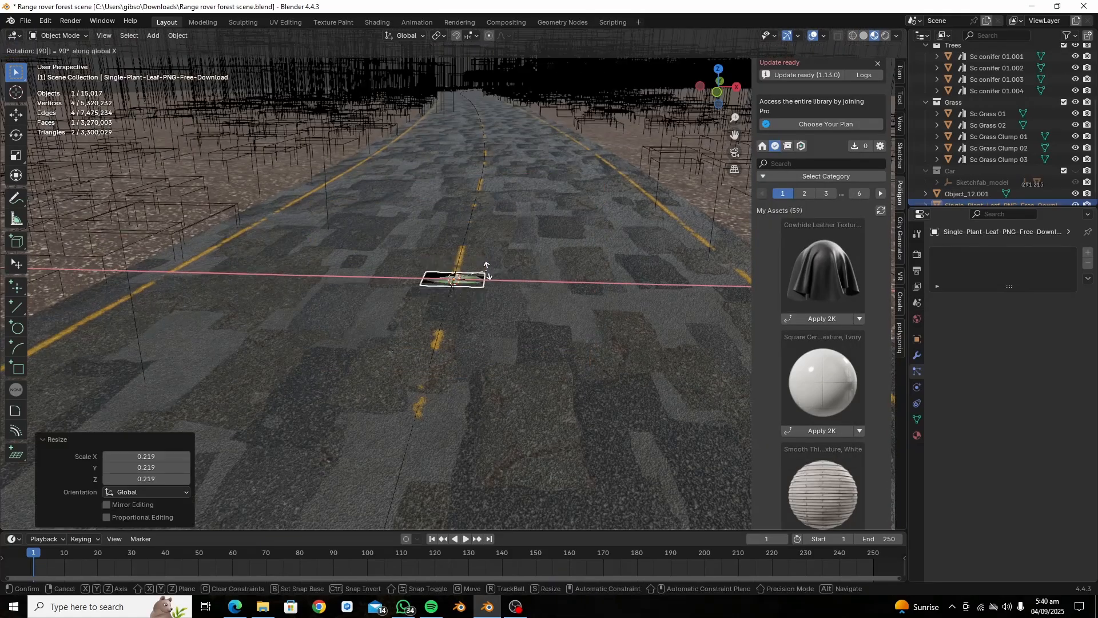
{"action": "left_click", "coordinate": [486, 268]}
- Move the leaf plane along Z so it sits just above the road surface
{"action": "scroll", "coordinate": [485, 269], "scroll_direction": "up", "scroll_amount": 9}
{"action": "middle_click_drag", "start_coordinate": [486, 272], "coordinate": [400, 271]}
{"action": "key", "text": "g"}
{"action": "key", "text": "z"}
{"action": "left_click", "coordinate": [486, 261]}
- Add one lengthwise loop cut along the leaf's midrib and two evenly spaced crosswise loop cuts to the leaf plane
{"action": "key", "text": "Tab"}
{"action": "key", "text": "ctrl+r"}
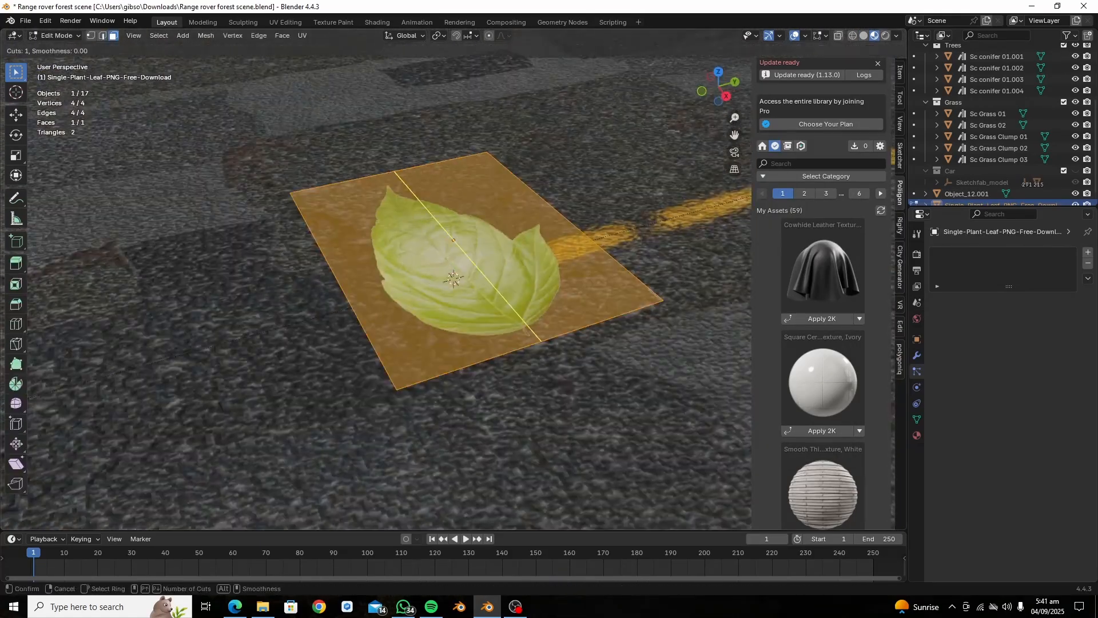
{"action": "left_click", "coordinate": [520, 344]}
{"action": "left_click", "coordinate": [516, 345]}
{"action": "middle_click_drag", "start_coordinate": [516, 346], "coordinate": [483, 359]}
{"action": "key", "text": "ctrl+r"}
{"action": "scroll", "coordinate": [491, 231], "scroll_direction": "up", "scroll_amount": 1}
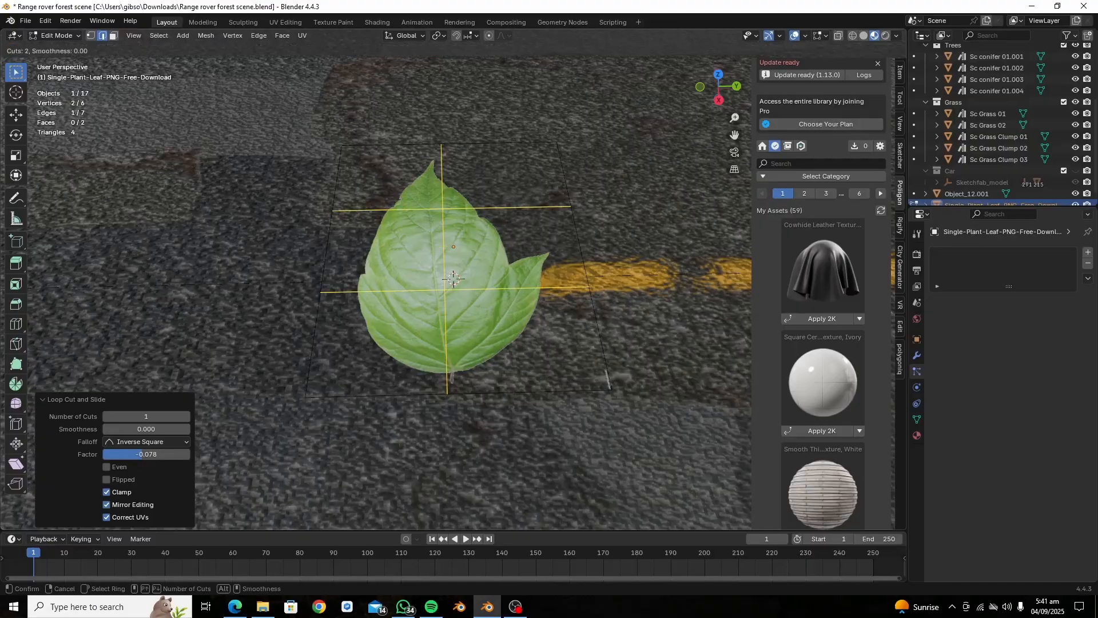
{"action": "left_click", "coordinate": [490, 230]}
{"action": "right_click", "coordinate": [491, 230]}
- Slide the two inner midrib vertices along their edges so the lengthwise cut follows the leaf's central vein
{"action": "middle_click_drag", "start_coordinate": [491, 230], "coordinate": [483, 248]}
{"action": "key", "text": "1"}
{"action": "left_click", "coordinate": [449, 212]}
{"action": "key", "text": "g"}
{"action": "key", "text": "g"}
{"action": "left_click", "coordinate": [436, 211]}
{"action": "left_click", "coordinate": [441, 304]}
{"action": "key", "text": "g"}
{"action": "key", "text": "g"}
{"action": "left_click", "coordinate": [434, 305]}
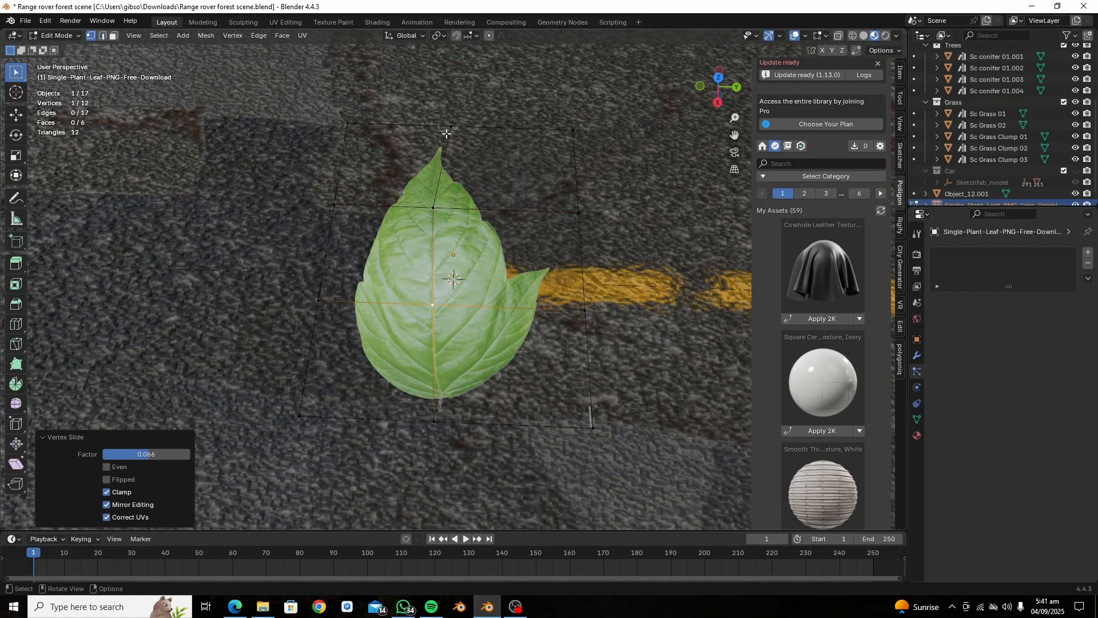
- Select the leaf's full midrib vertex path and move it along Z to crease the leaf down its middle
{"action": "left_click", "coordinate": [451, 129]}
{"action": "middle_click_drag", "start_coordinate": [459, 187], "coordinate": [499, 151]}
{"action": "left_click", "coordinate": [563, 310]}
{"action": "left_click", "coordinate": [355, 198], "text": "ctrl"}
{"action": "middle_click_drag", "start_coordinate": [434, 240], "coordinate": [406, 213]}
{"action": "key", "text": "g"}
{"action": "key", "text": "z"}
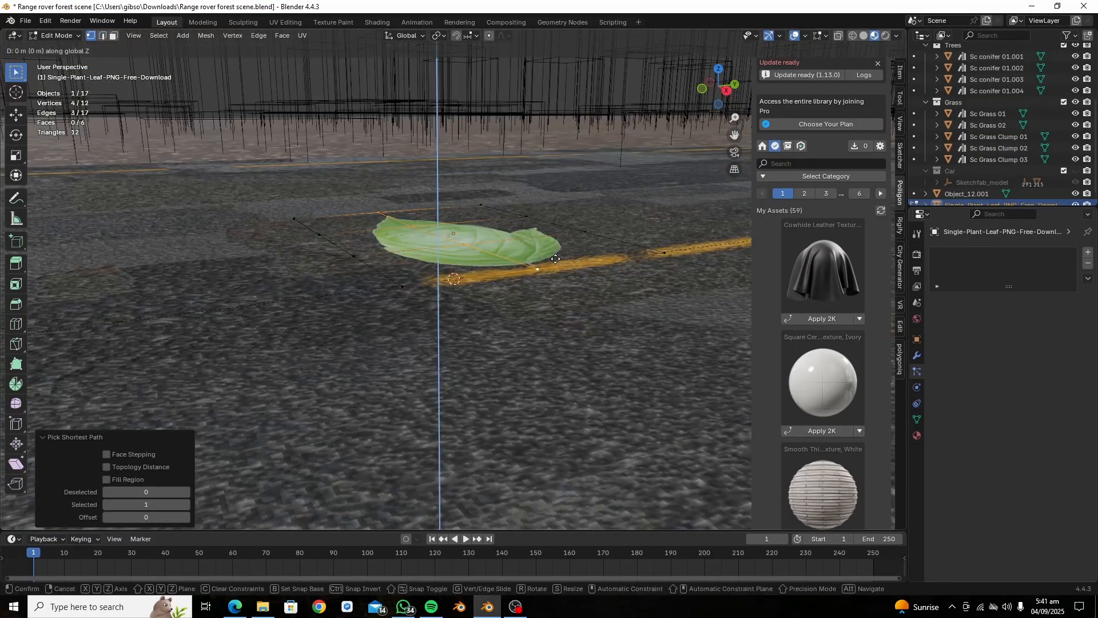
{"action": "left_click", "coordinate": [538, 269]}
- Fine-tune the height of the midrib vertices along Z to refine the leaf's bend, then return to Object Mode
{"action": "key", "text": "Tab"}
{"action": "middle_click_drag", "start_coordinate": [538, 269], "coordinate": [423, 269]}
{"action": "key", "text": "Tab"}
{"action": "key", "text": "g"}
{"action": "key", "text": "z"}
{"action": "left_click", "coordinate": [480, 274]}
{"action": "key", "text": "Tab"}
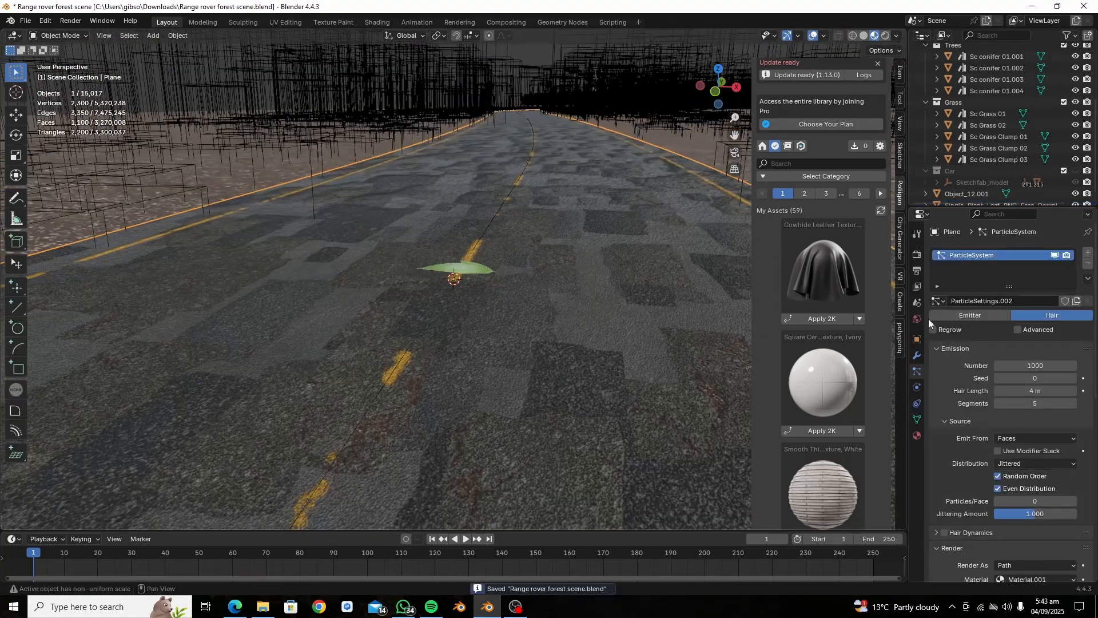
- Render the road's hair particles as Object, with the leaf plane as the instance object
{"action": "scroll", "coordinate": [1031, 446], "scroll_direction": "down", "scroll_amount": 5}
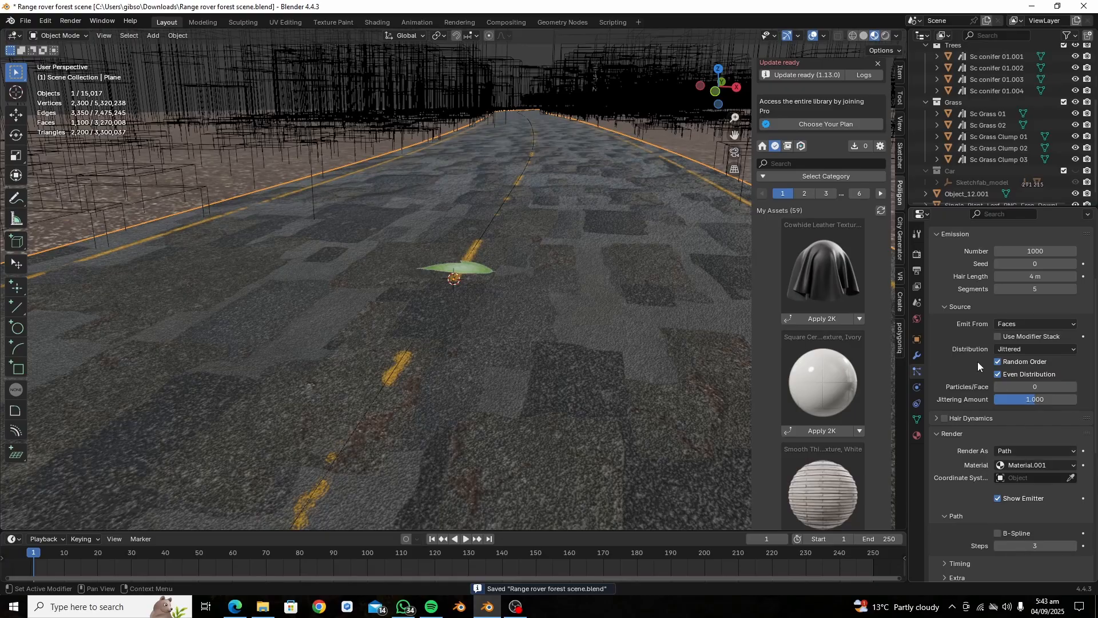
{"action": "scroll", "coordinate": [976, 361], "scroll_direction": "up", "scroll_amount": 5}
{"action": "left_click", "coordinate": [1035, 565]}
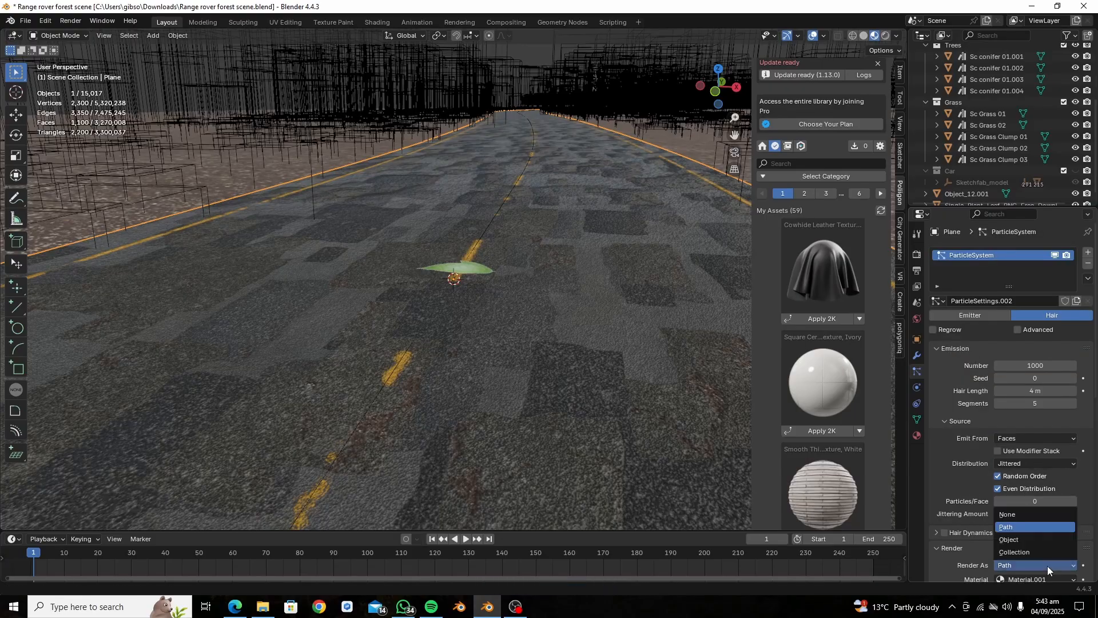
{"action": "left_click", "coordinate": [1040, 537]}
{"action": "scroll", "coordinate": [1038, 525], "scroll_direction": "down", "scroll_amount": 7}
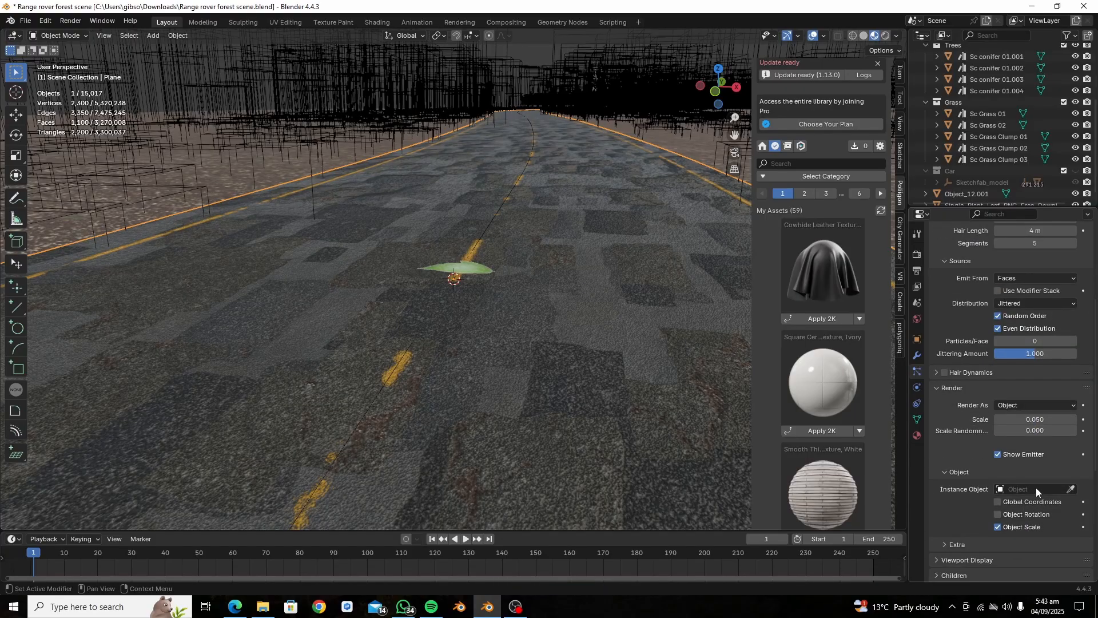
{"action": "left_click", "coordinate": [1074, 488]}
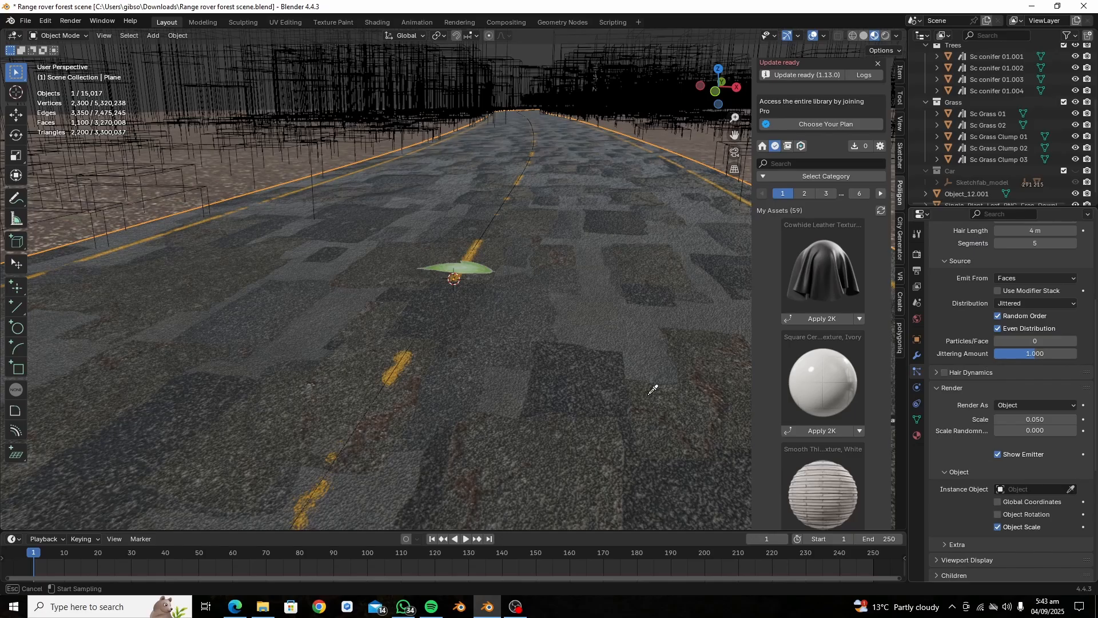
{"action": "left_click", "coordinate": [467, 269]}
- Apply the road's Array modifier and inspect the scattered leaves close up on the road surface
{"action": "scroll", "coordinate": [486, 282], "scroll_direction": "down", "scroll_amount": 7}
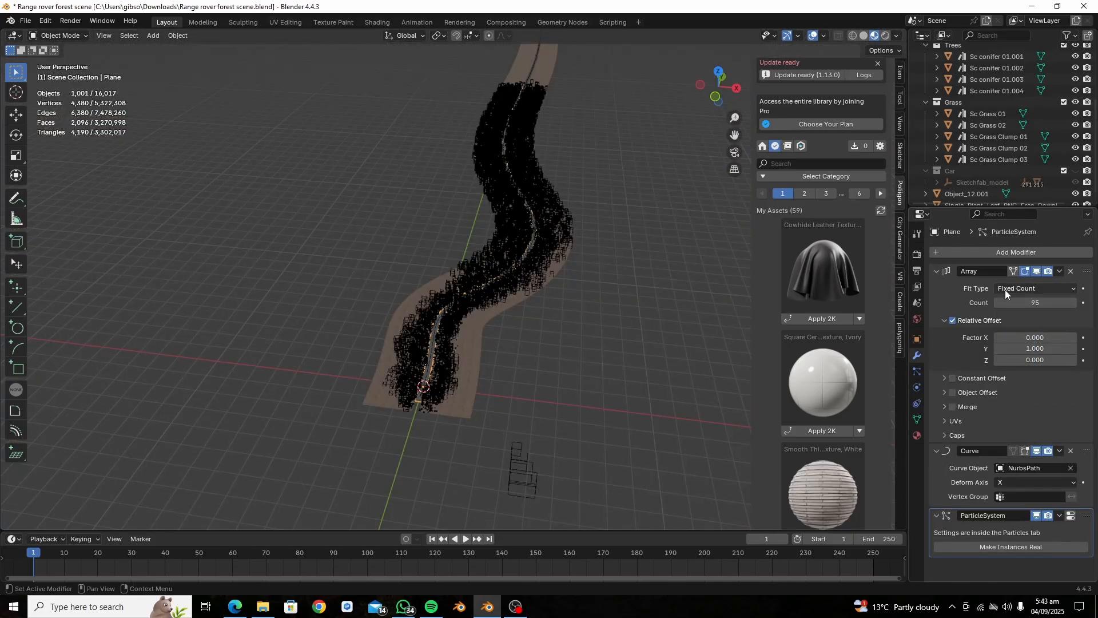
{"action": "key", "text": "ctrl+a"}
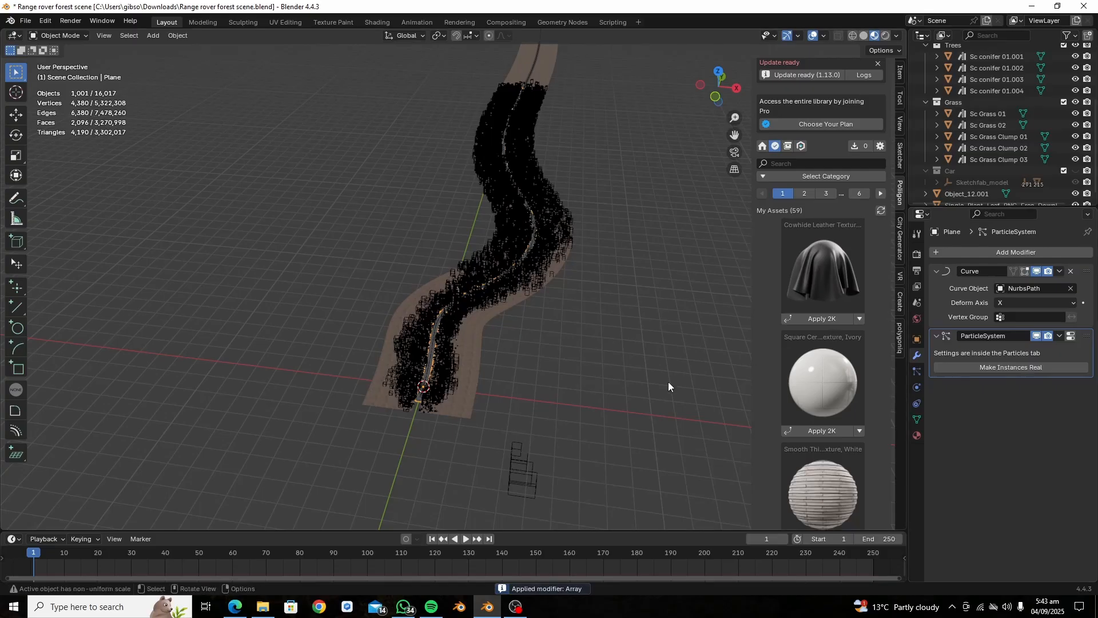
{"action": "scroll", "coordinate": [424, 441], "scroll_direction": "up", "scroll_amount": 8}
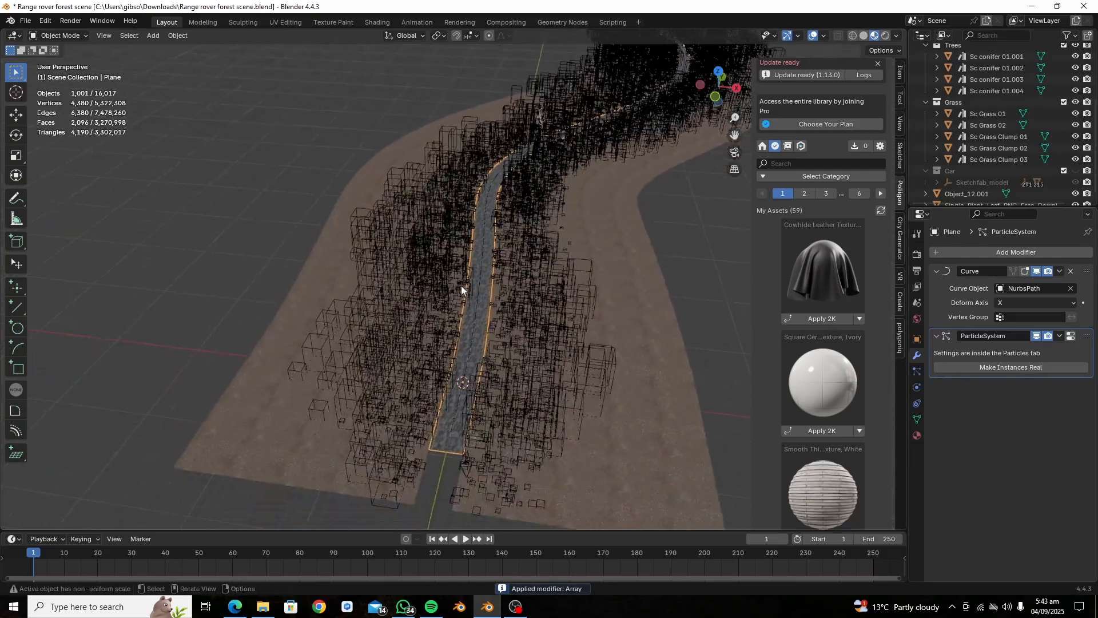
{"action": "scroll", "coordinate": [461, 290], "scroll_direction": "up", "scroll_amount": 5}
{"action": "middle_click_drag", "start_coordinate": [500, 465], "coordinate": [486, 164], "text": "shift"}
{"action": "scroll", "coordinate": [485, 172], "scroll_direction": "up", "scroll_amount": 6}
{"action": "middle_click_drag", "start_coordinate": [463, 277], "coordinate": [482, 264]}
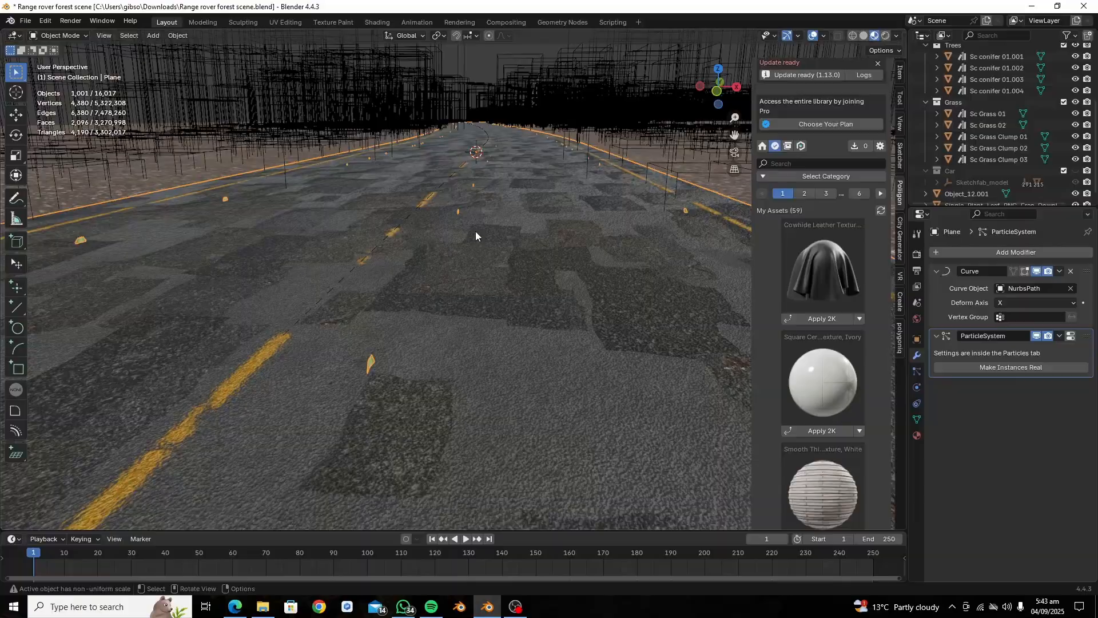
- Frame the original leaf and rotate it 90° about the global Y axis
{"action": "left_click", "coordinate": [479, 151]}
{"action": "key", "text": "KP_Decimal"}
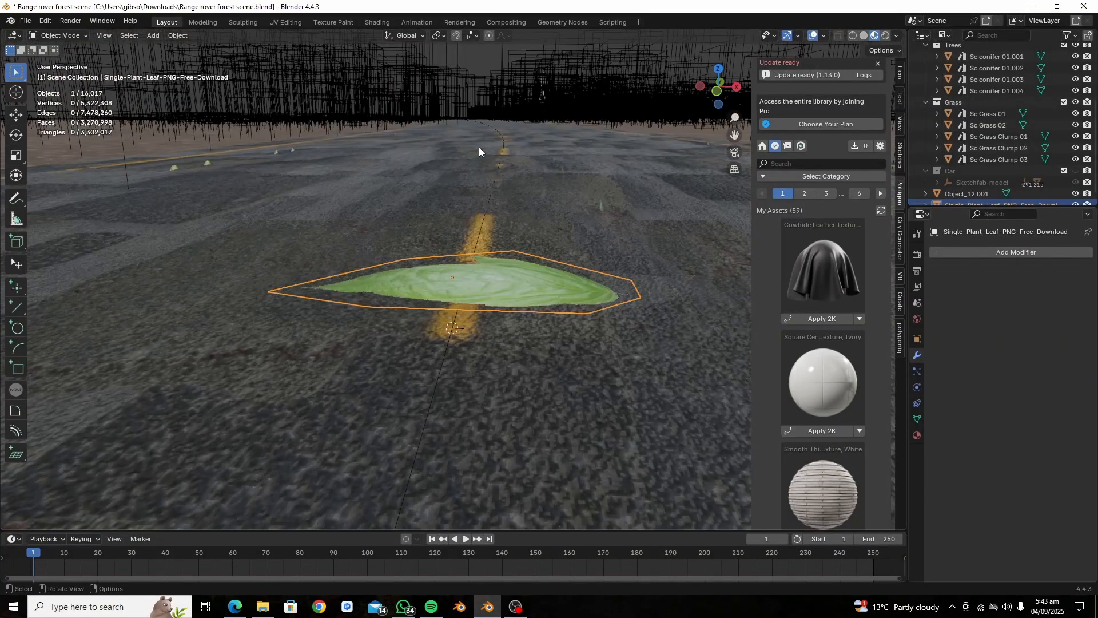
{"action": "middle_click_drag", "start_coordinate": [468, 183], "coordinate": [471, 201]}
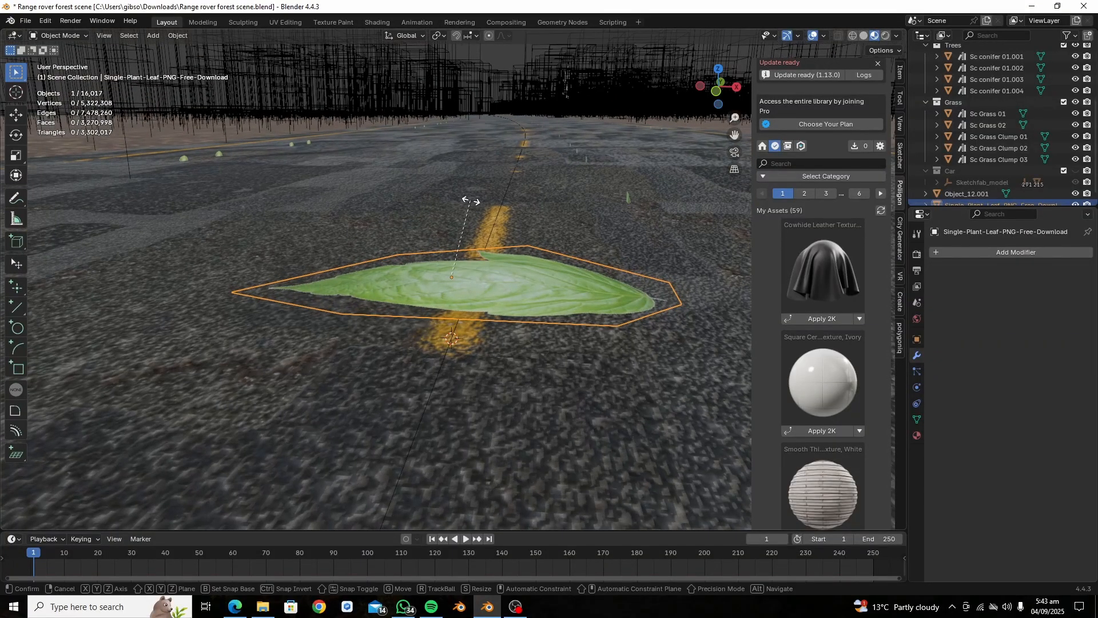
{"action": "type", "text": "rx"}
{"action": "type", "text": "90"}
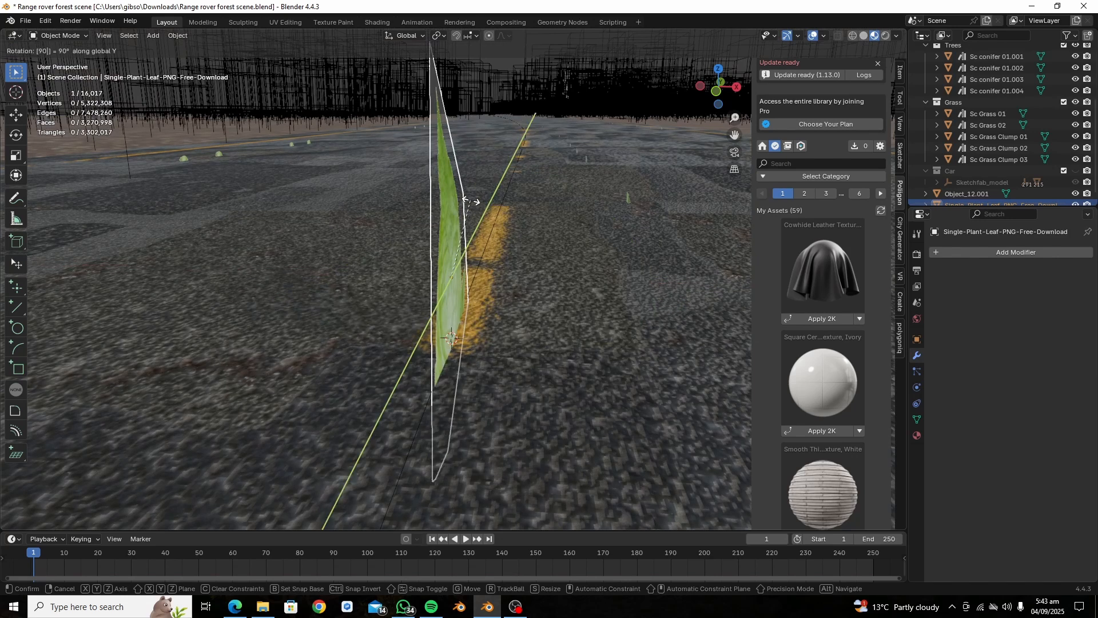
{"action": "key", "text": "Return"}
- Reselect the road and review its particle system's object instance settings
{"action": "left_click", "coordinate": [553, 243]}
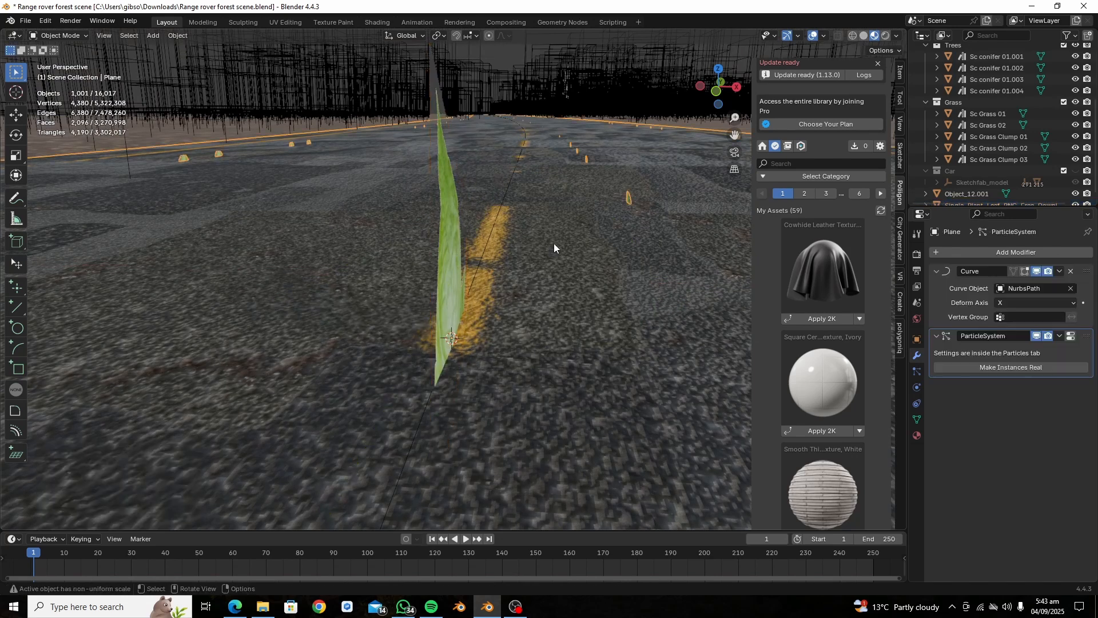
{"action": "left_click", "coordinate": [917, 372]}
{"action": "scroll", "coordinate": [1006, 506], "scroll_direction": "down", "scroll_amount": 10}
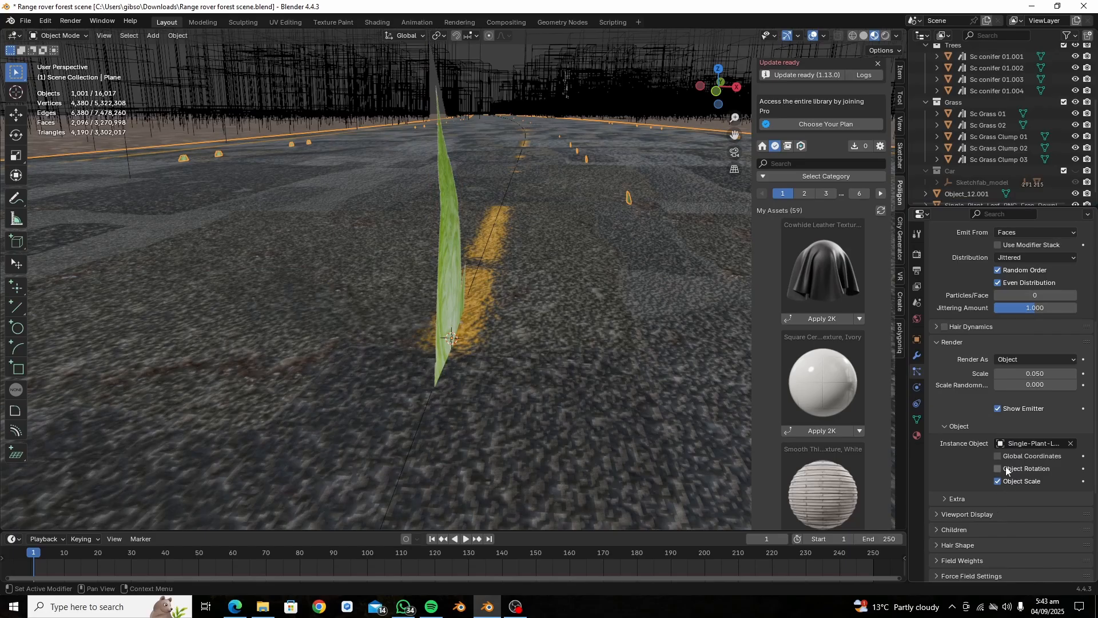
- Hide the original leaf beneath the road by moving it down about 0.242 m along Z
{"action": "middle_click_drag", "start_coordinate": [504, 321], "coordinate": [420, 290]}
{"action": "left_click", "coordinate": [424, 281]}
{"action": "key", "text": "g"}
{"action": "key", "text": "z"}
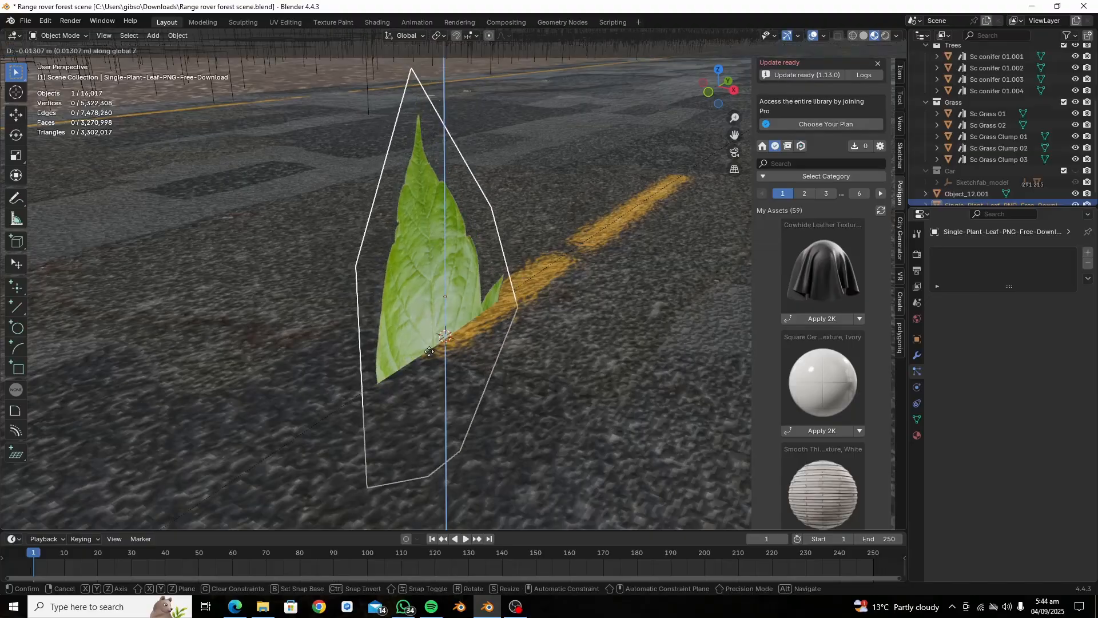
{"action": "left_click", "coordinate": [506, 104]}
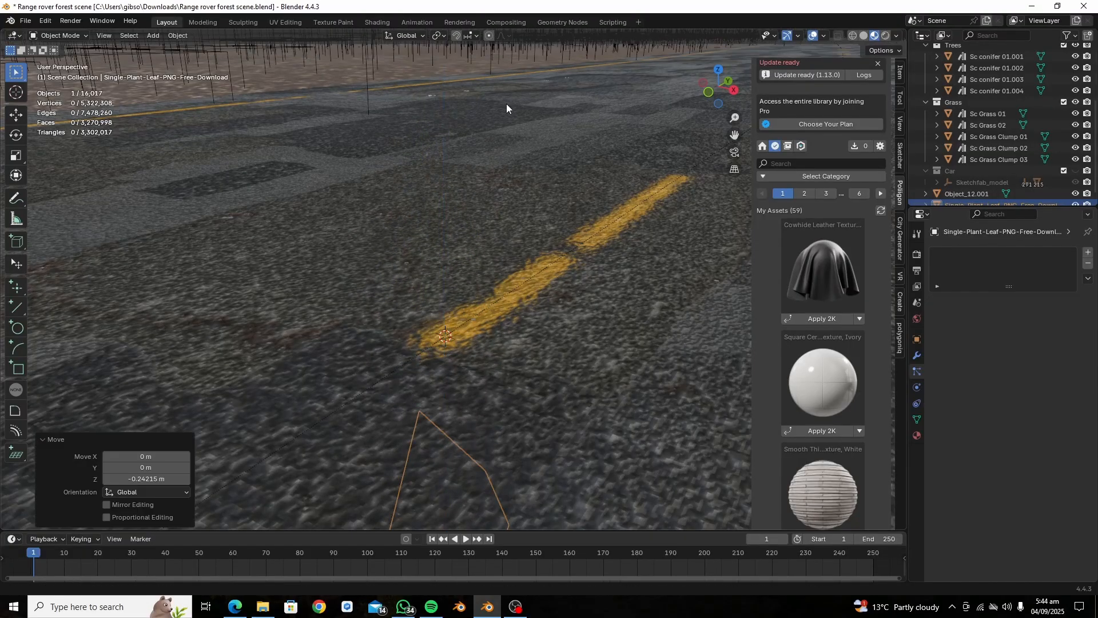
- Select the road and put it in Weight Paint mode with solid viewport shading
{"action": "scroll", "coordinate": [489, 108], "scroll_direction": "down", "scroll_amount": 14}
{"action": "left_click", "coordinate": [508, 267]}
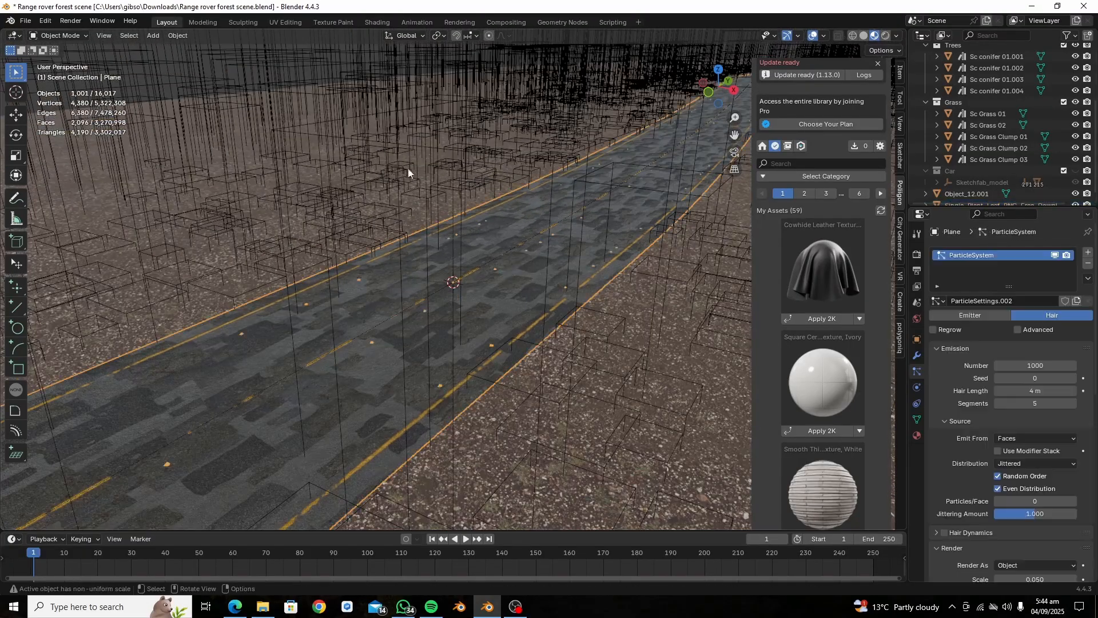
{"action": "left_click", "coordinate": [864, 36]}
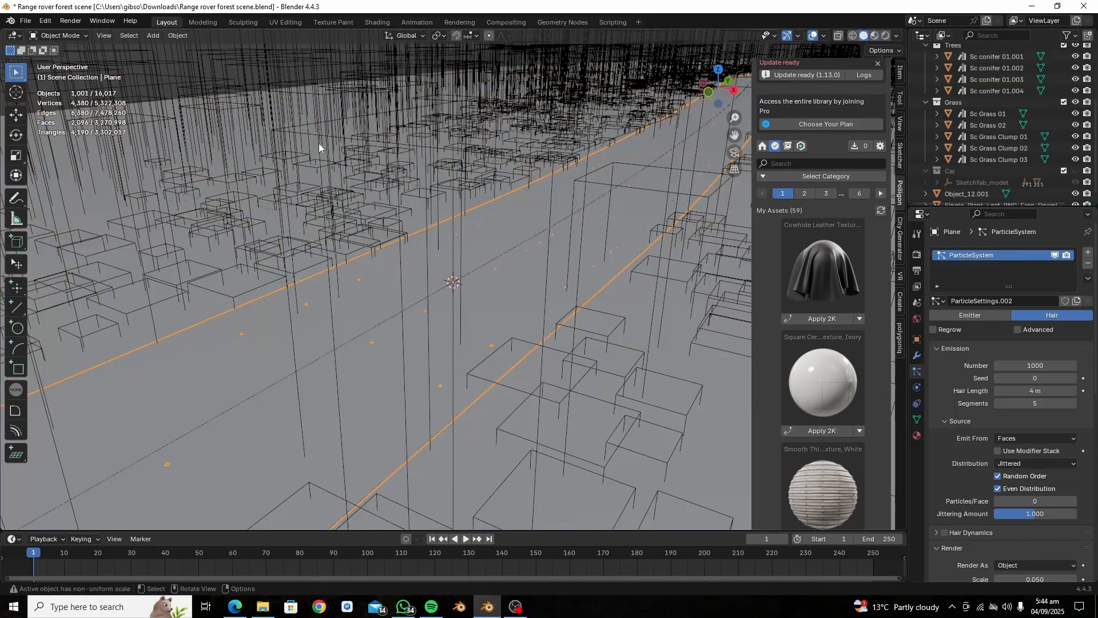
{"action": "left_click", "coordinate": [68, 35]}
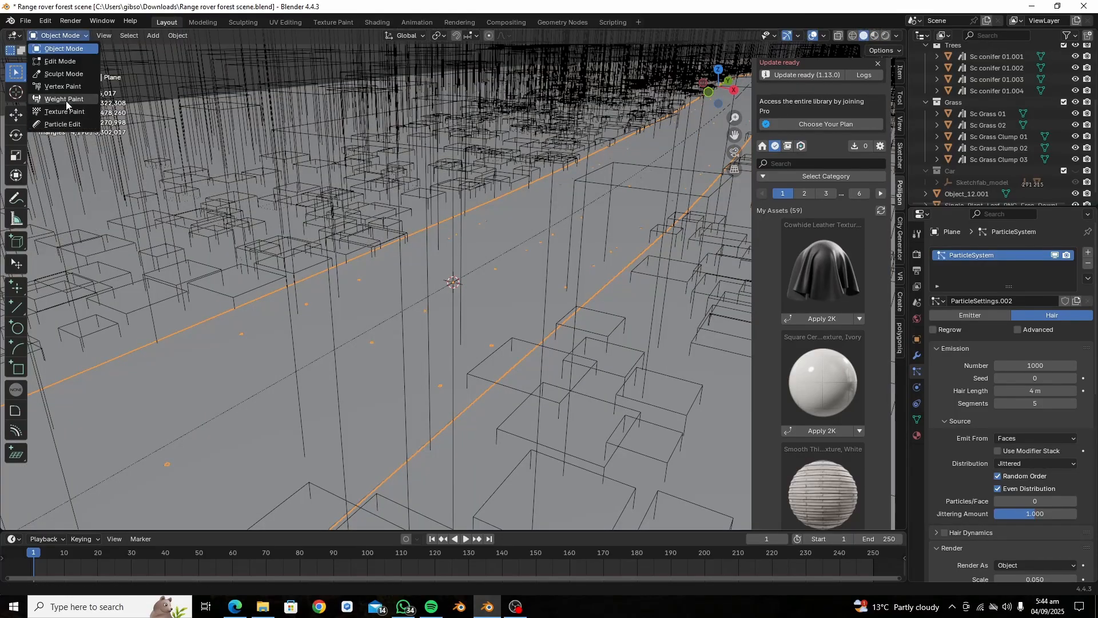
{"action": "left_click", "coordinate": [67, 101]}
{"action": "mouse_move", "coordinate": [420, 250]}
{"action": "middle_mouse_down"}
{"action": "mouse_move", "coordinate": [469, 282]}
{"action": "mouse_move", "coordinate": [424, 261]}
{"action": "mouse_move", "coordinate": [346, 195]}
{"action": "middle_mouse_up"}
{"action": "scroll", "coordinate": [469, 281], "scroll_direction": "down", "scroll_amount": 5}
- Merge all of the road mesh's vertices by distance in Edit Mode, using 0.0001 m
{"action": "key", "text": "Tab"}
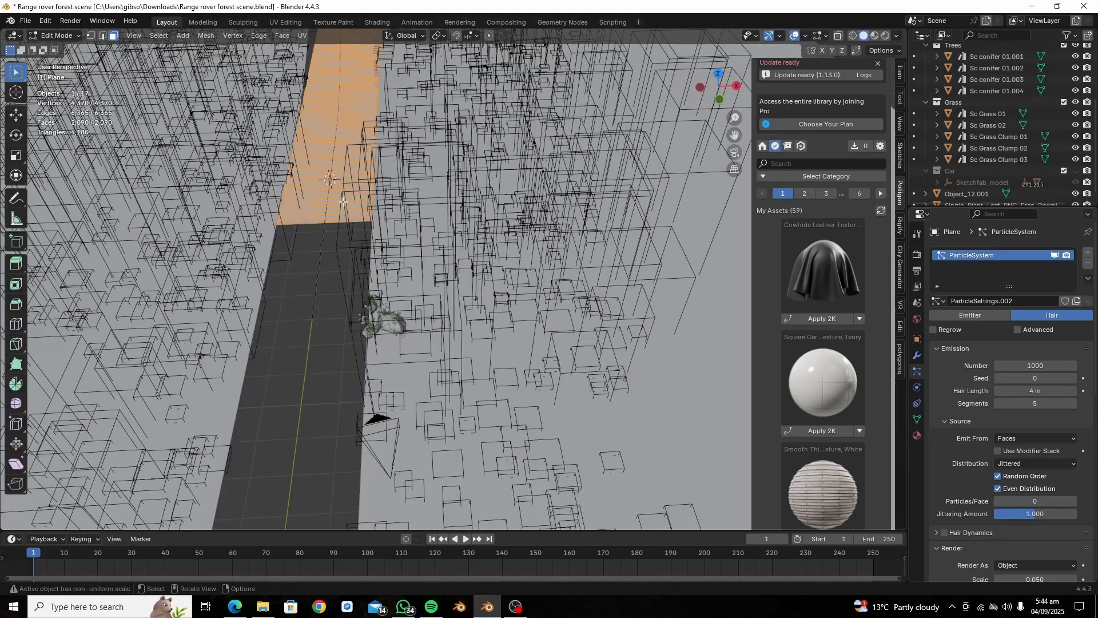
{"action": "key", "text": "m"}
{"action": "left_click", "coordinate": [342, 206]}
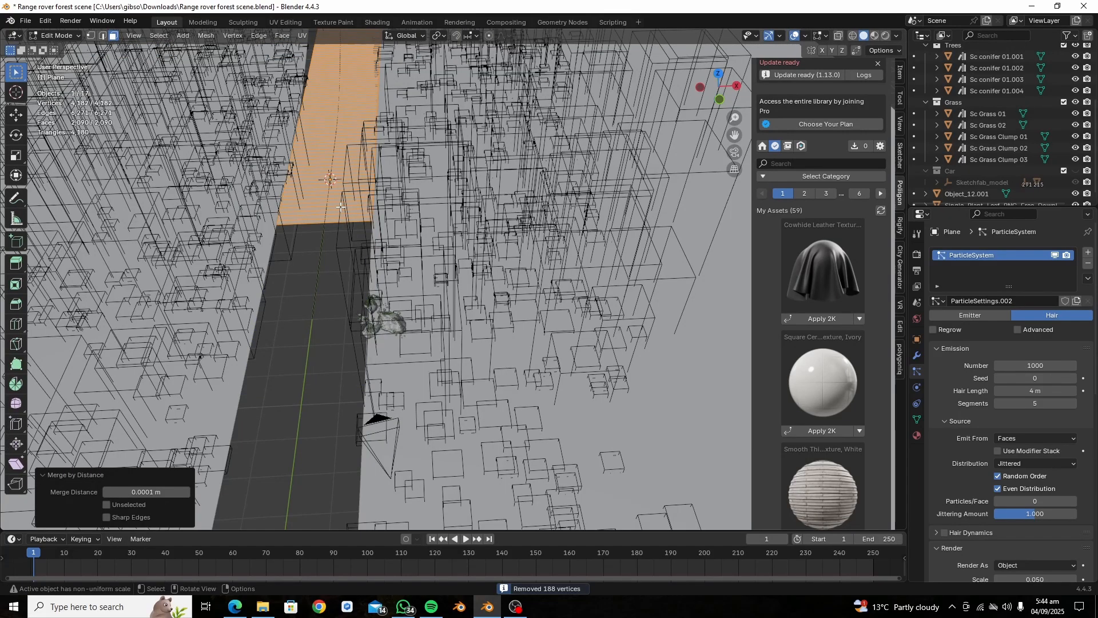
- Add a centred lengthwise loop cut along the road and, in material preview, bevel it about 0.797 m towards the yellow edge lines
{"action": "key", "text": "KP_Decimal"}
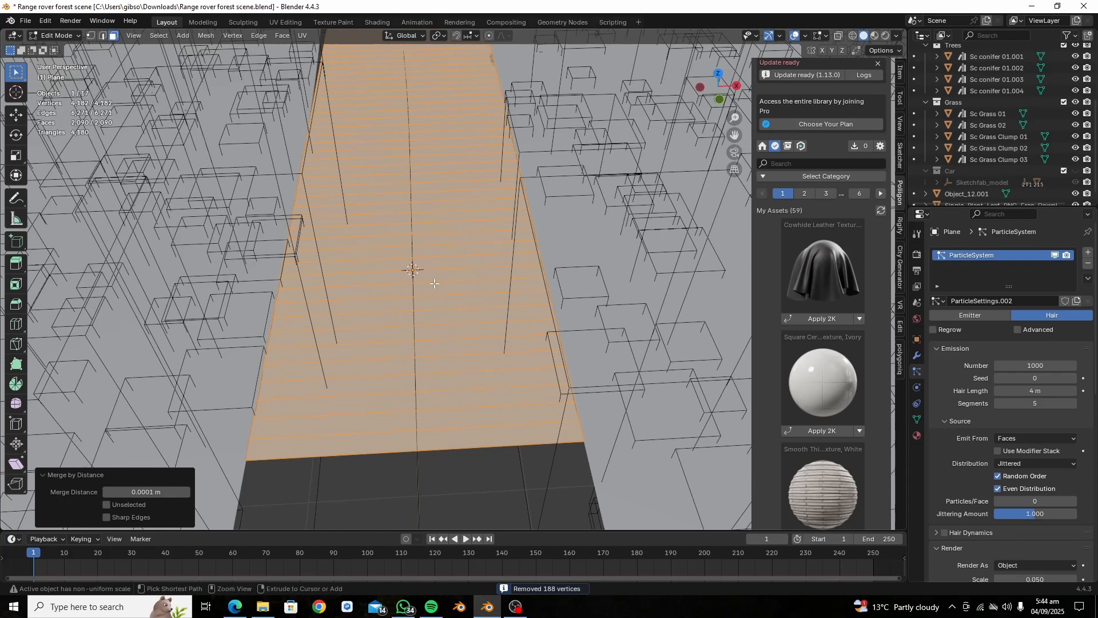
{"action": "key", "text": "ctrl+r"}
{"action": "left_click", "coordinate": [420, 304]}
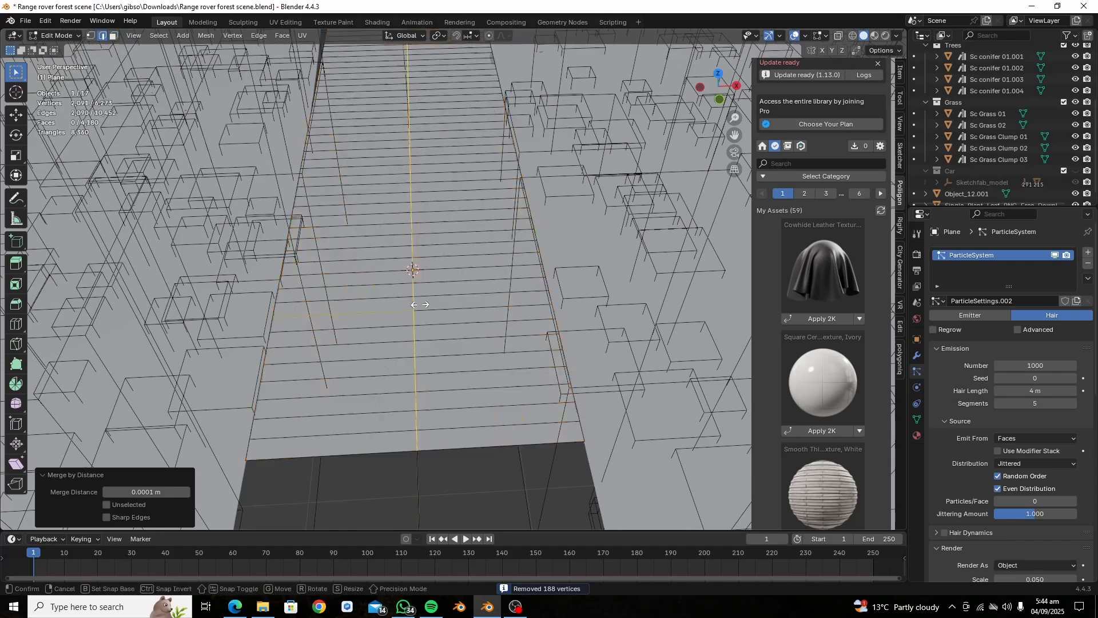
{"action": "right_click", "coordinate": [422, 307]}
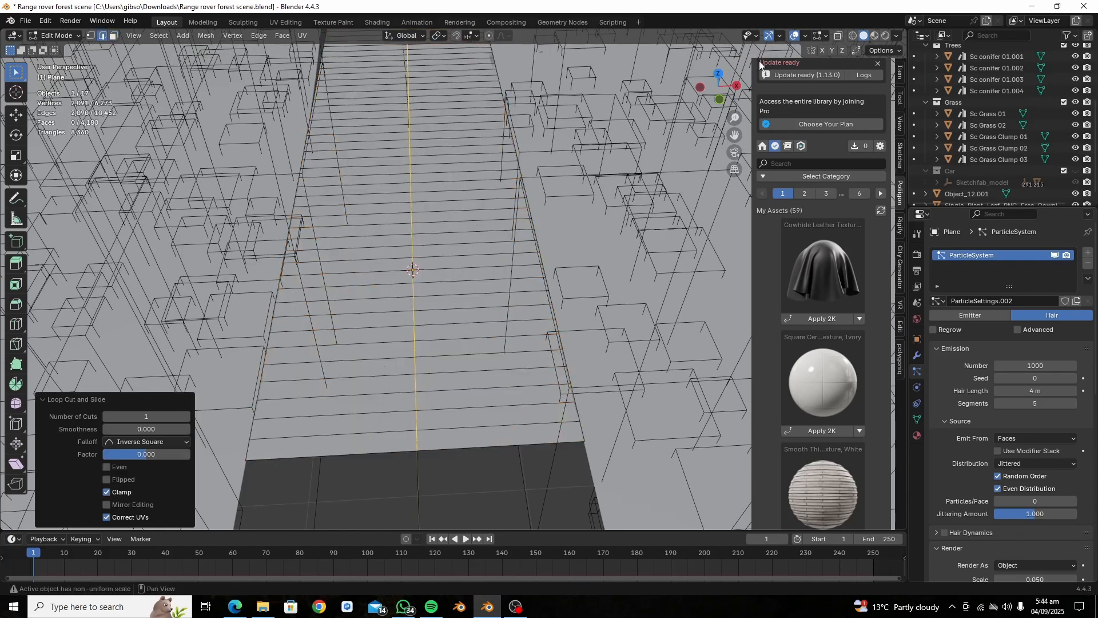
{"action": "left_click", "coordinate": [875, 36]}
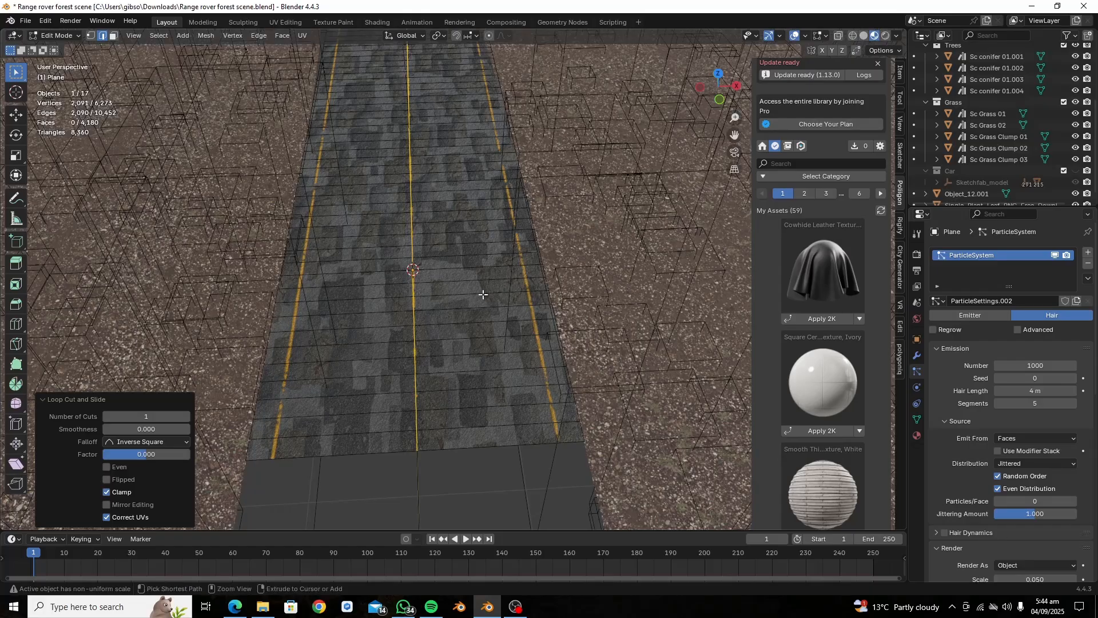
{"action": "key", "text": "ctrl+b"}
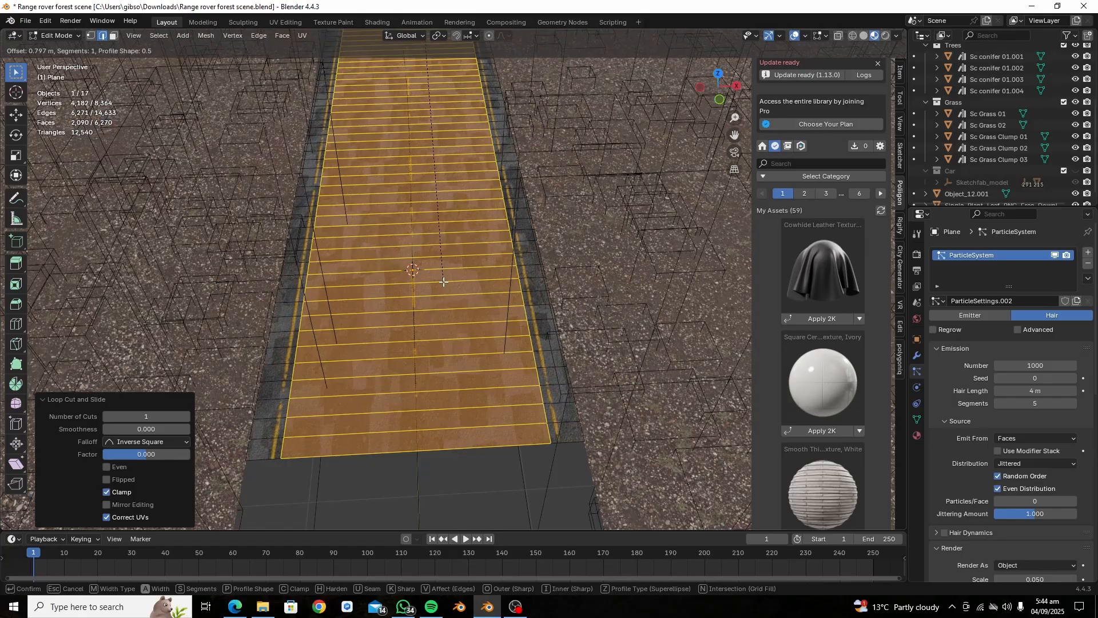
{"action": "left_click", "coordinate": [444, 282]}
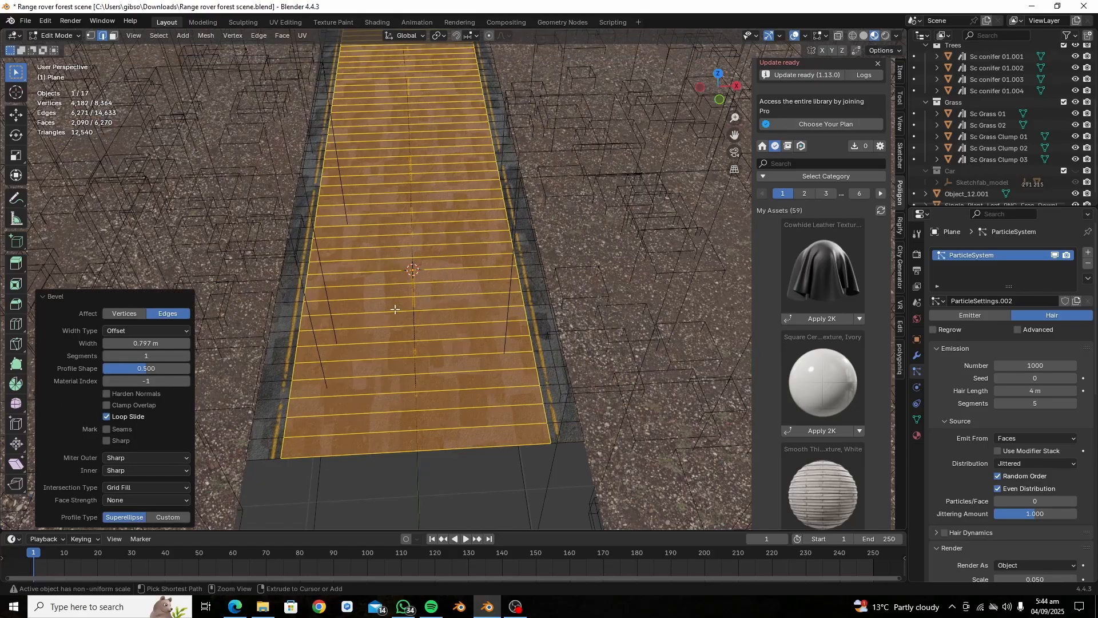
- Add a lengthwise loop cut in the road's narrow left edge strip, just outside the yellow line
{"action": "key", "text": "ctrl+r"}
{"action": "left_click", "coordinate": [272, 441]}
{"action": "left_click", "coordinate": [272, 441]}
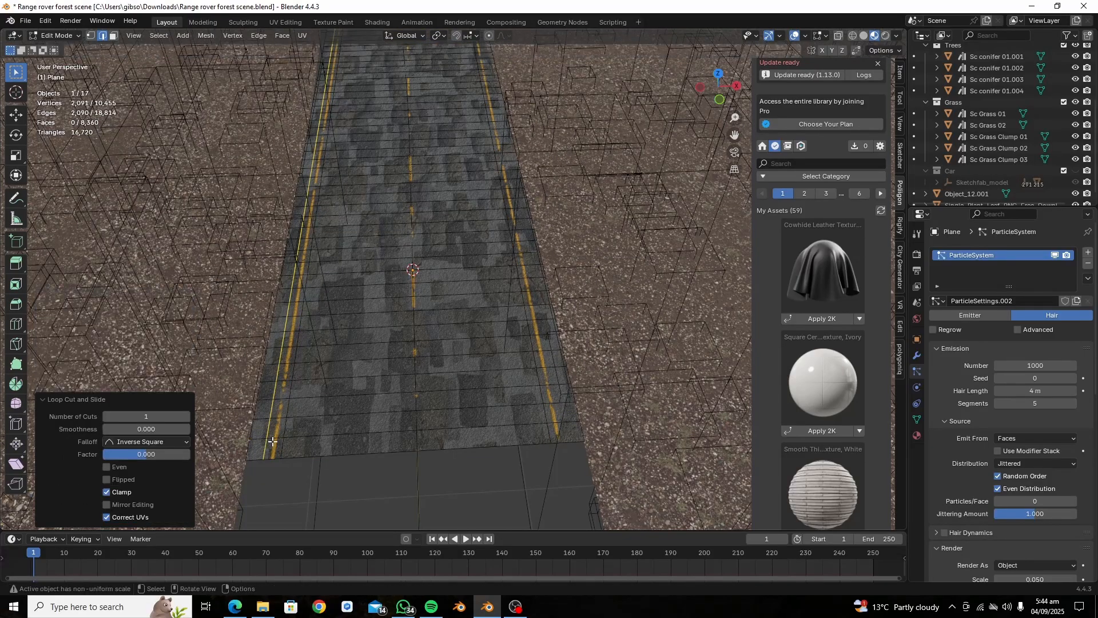
- Add a lengthwise loop cut in the road's narrow right edge strip and bevel it together with the left strip's loop by 0.0337 m
{"action": "key", "text": "ctrl+r"}
{"action": "left_click", "coordinate": [554, 438]}
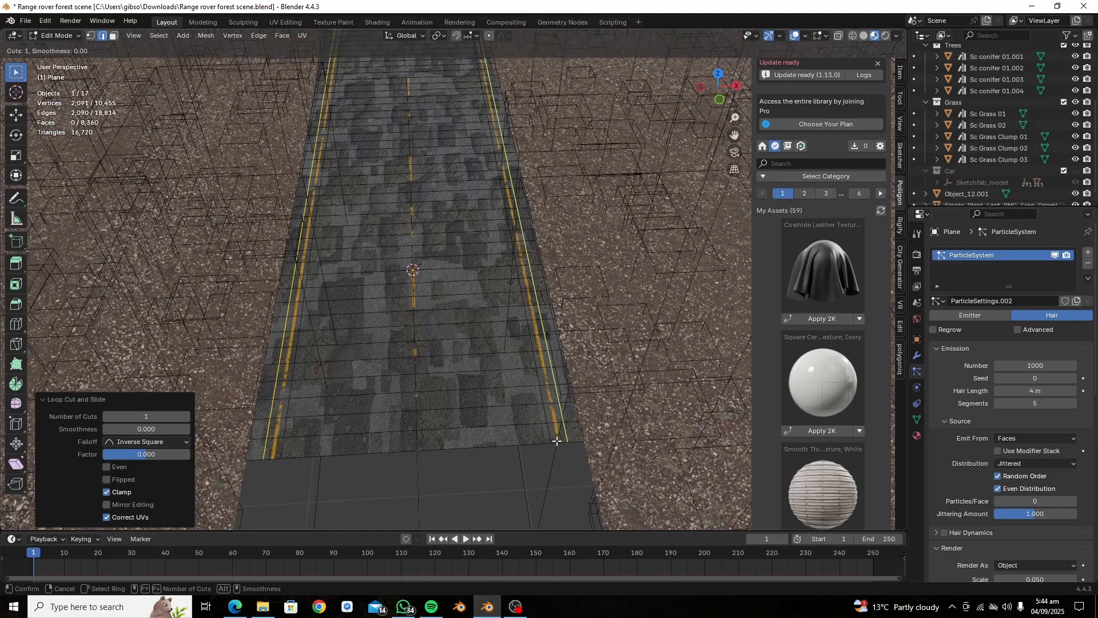
{"action": "left_click", "coordinate": [555, 441]}
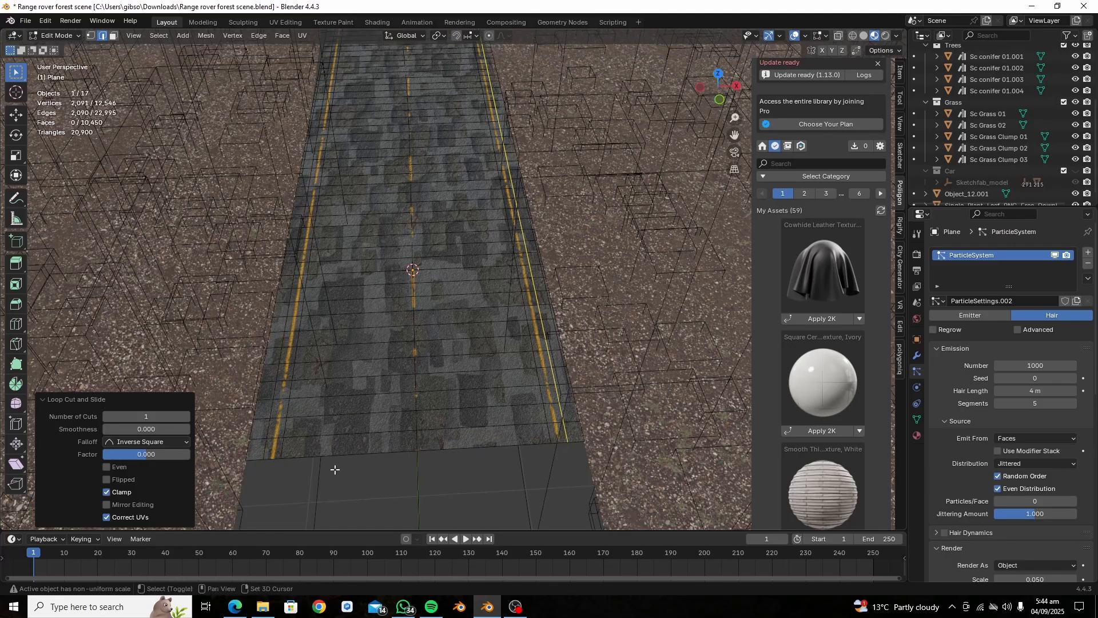
{"action": "left_click", "coordinate": [263, 451], "text": "alt+shift"}
{"action": "key", "text": "ctrl+b"}
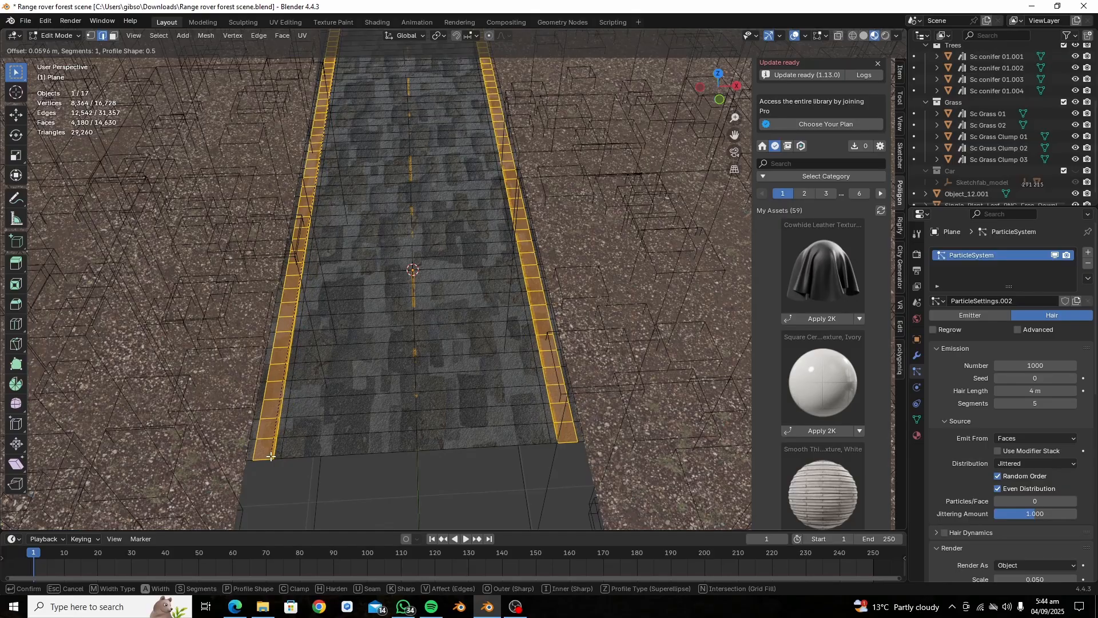
{"action": "left_click", "coordinate": [271, 455]}
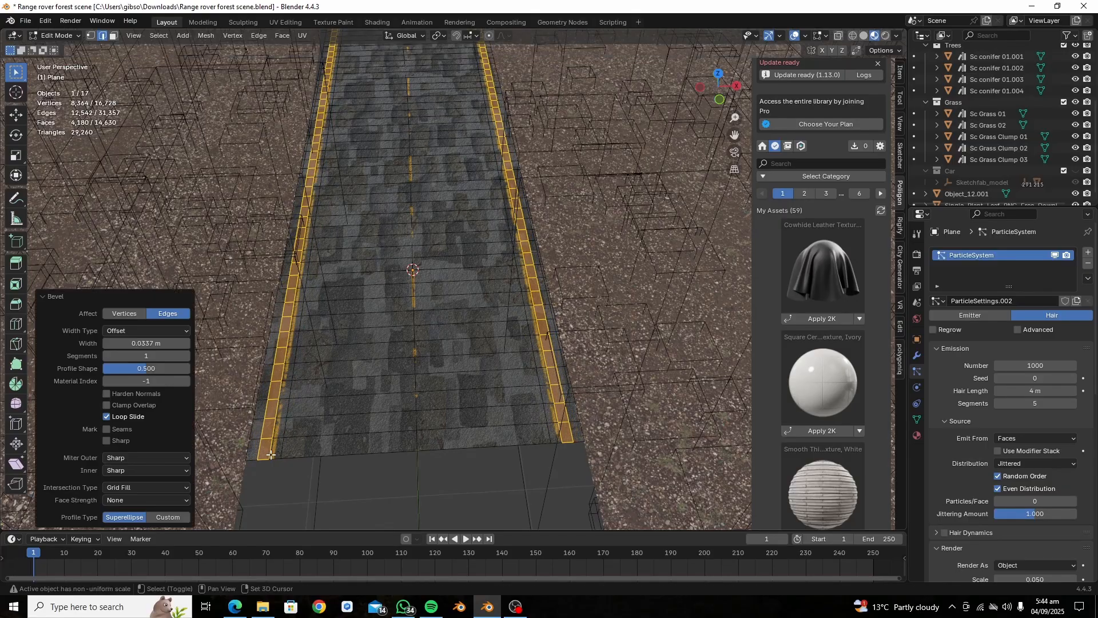
- Return to Weight Paint mode and paint weight 1.000 down the road's right edge and along its left edge with the 50 px brush
{"action": "key", "text": "Tab"}
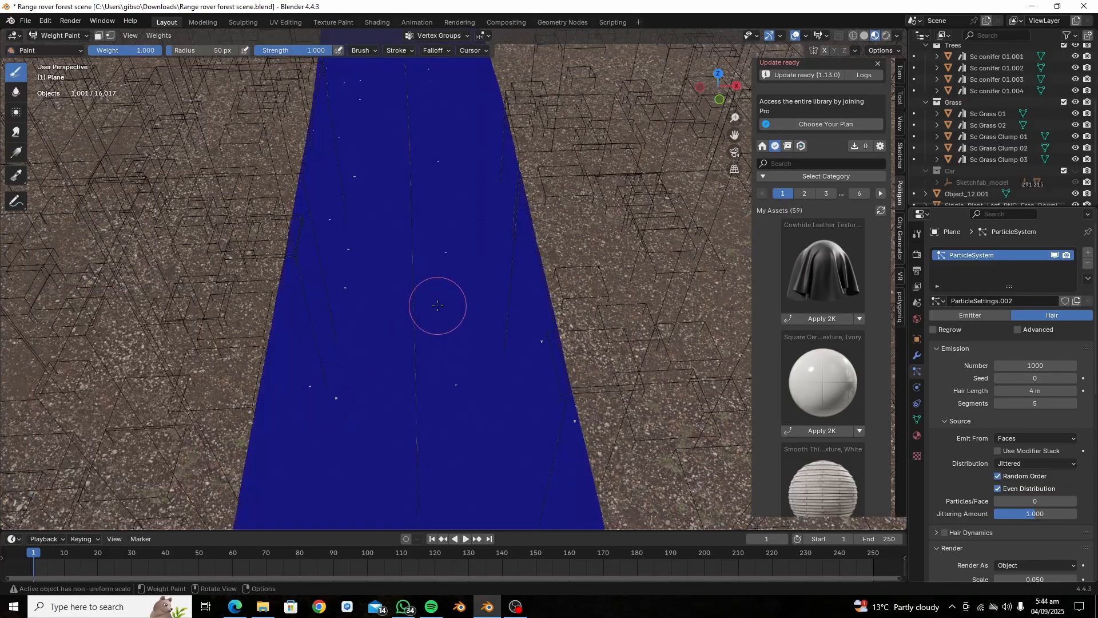
{"action": "scroll", "coordinate": [439, 304], "scroll_direction": "down", "scroll_amount": 4}
{"action": "scroll", "coordinate": [493, 342], "scroll_direction": "up", "scroll_amount": 2}
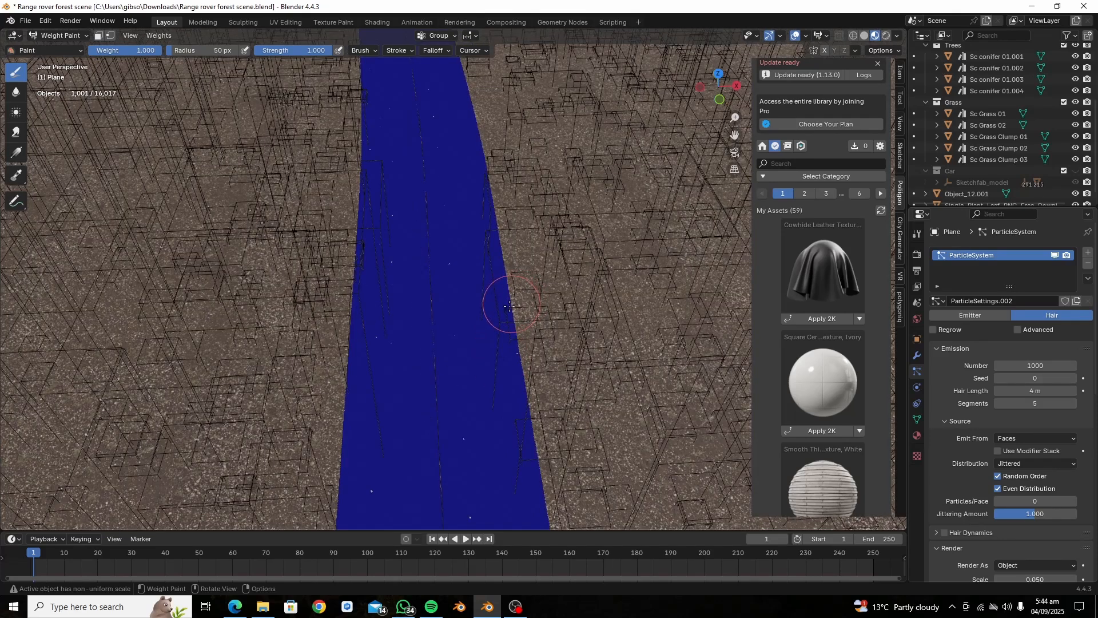
{"action": "left_click_drag", "start_coordinate": [509, 306], "coordinate": [542, 438]}
{"action": "mouse_move", "coordinate": [549, 515]}
{"action": "left_mouse_down"}
{"action": "mouse_move", "coordinate": [527, 503]}
{"action": "mouse_move", "coordinate": [446, 366]}
{"action": "mouse_move", "coordinate": [362, 171]}
{"action": "mouse_move", "coordinate": [343, 509]}
{"action": "left_mouse_up"}
{"action": "middle_click_drag", "start_coordinate": [349, 481], "coordinate": [362, 493]}
{"action": "scroll", "coordinate": [361, 493], "scroll_direction": "down", "scroll_amount": 3}
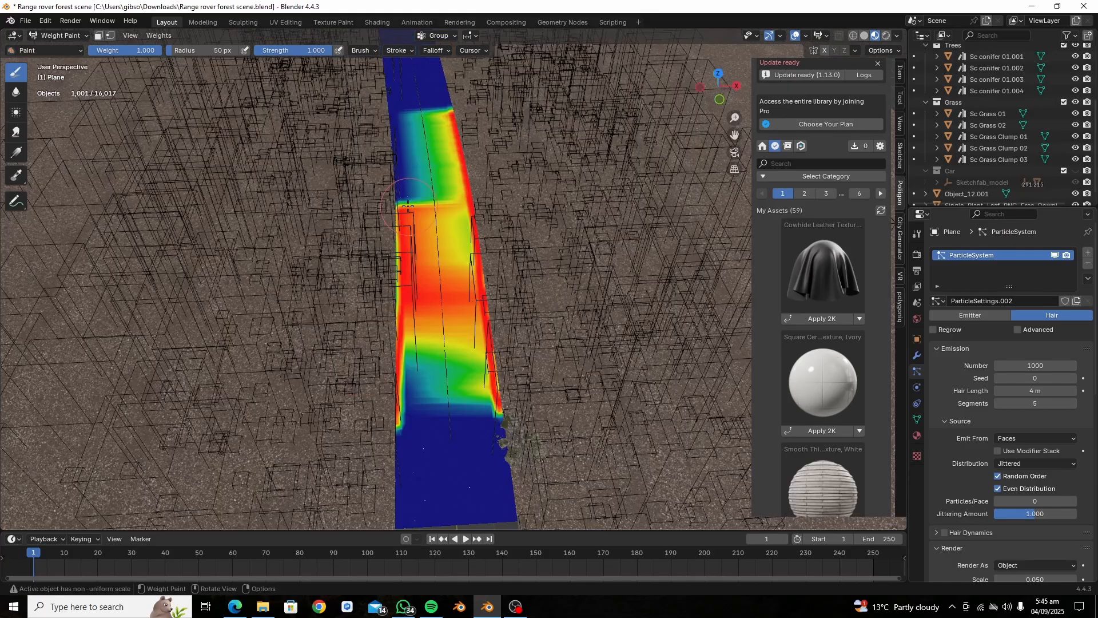
- Continue painting weight 1.000 along the farther stretch of the road, using a brush radius of 21 px and then 58 px
{"action": "key", "text": "f"}
{"action": "left_click", "coordinate": [394, 213]}
{"action": "left_click_drag", "start_coordinate": [396, 207], "coordinate": [383, 99]}
{"action": "middle_click_drag", "start_coordinate": [478, 165], "coordinate": [459, 202]}
{"action": "middle_click_drag", "start_coordinate": [459, 201], "coordinate": [466, 344], "text": "shift"}
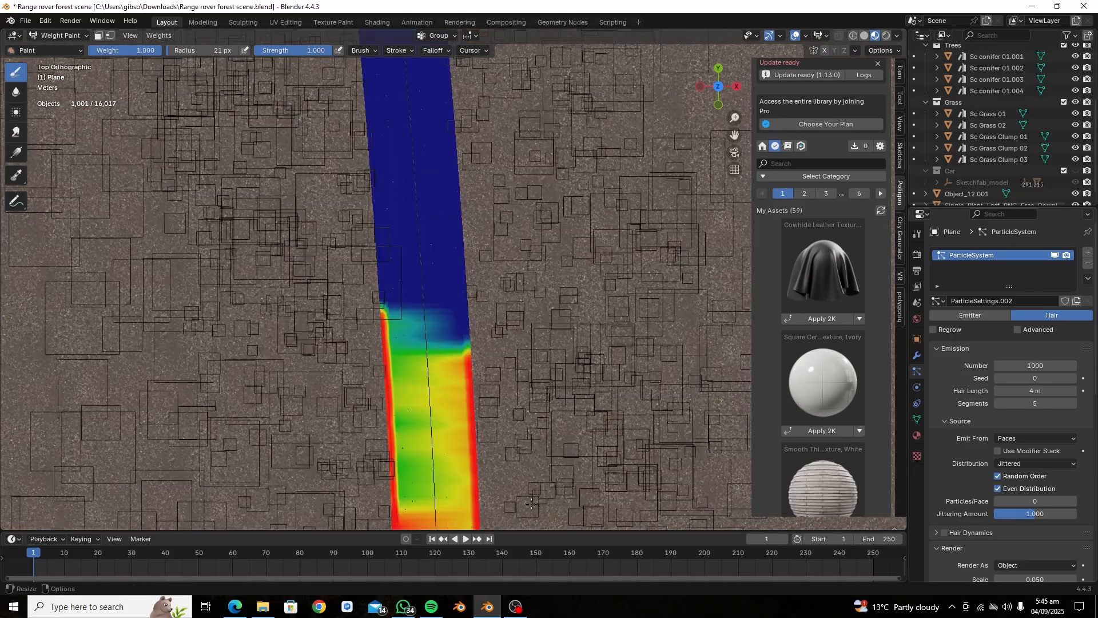
{"action": "mouse_move", "coordinate": [466, 344]}
{"action": "left_mouse_down"}
{"action": "mouse_move", "coordinate": [450, 159]}
{"action": "mouse_move", "coordinate": [446, 332]}
{"action": "mouse_move", "coordinate": [414, 212]}
{"action": "left_mouse_up"}
{"action": "mouse_move", "coordinate": [413, 213]}
{"action": "middle_mouse_down", "text": "ctrl"}
{"action": "mouse_move", "coordinate": [422, 312]}
{"action": "mouse_move", "coordinate": [426, 229]}
{"action": "middle_mouse_up", "text": "ctrl"}
{"action": "key", "text": "f"}
{"action": "left_click", "coordinate": [449, 264]}
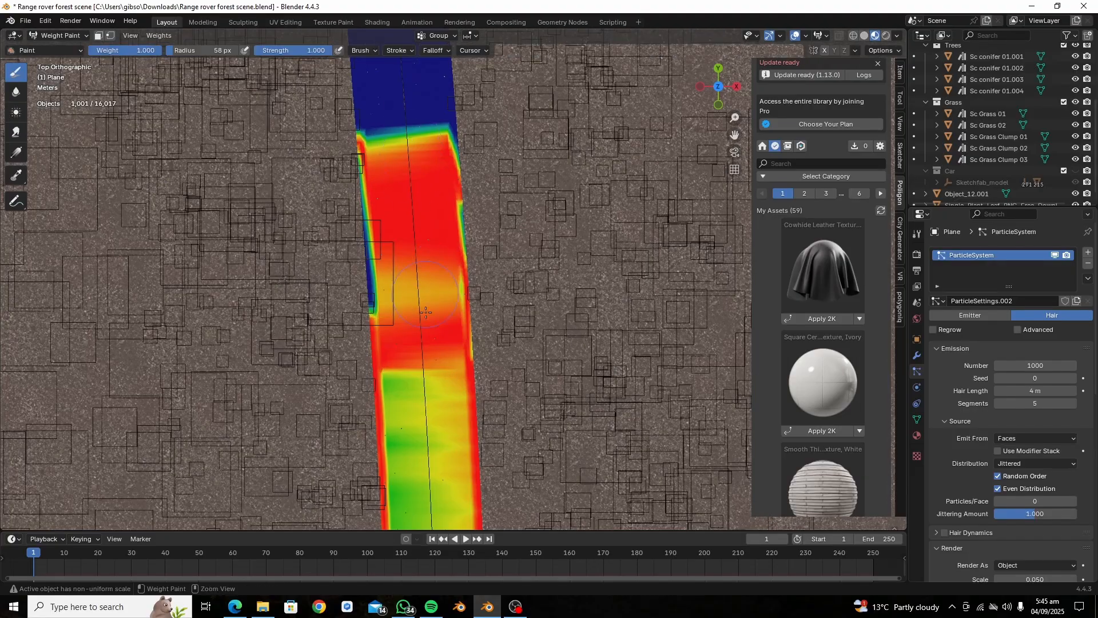
{"action": "middle_click_drag", "start_coordinate": [426, 312], "coordinate": [407, 101], "text": "shift"}
{"action": "middle_click_drag", "start_coordinate": [406, 429], "coordinate": [409, 193], "text": "shift"}
{"action": "middle_click_drag", "start_coordinate": [466, 348], "coordinate": [419, 215]}
- Switch the road from Weight Paint to Object Mode
{"action": "key", "text": "Tab"}
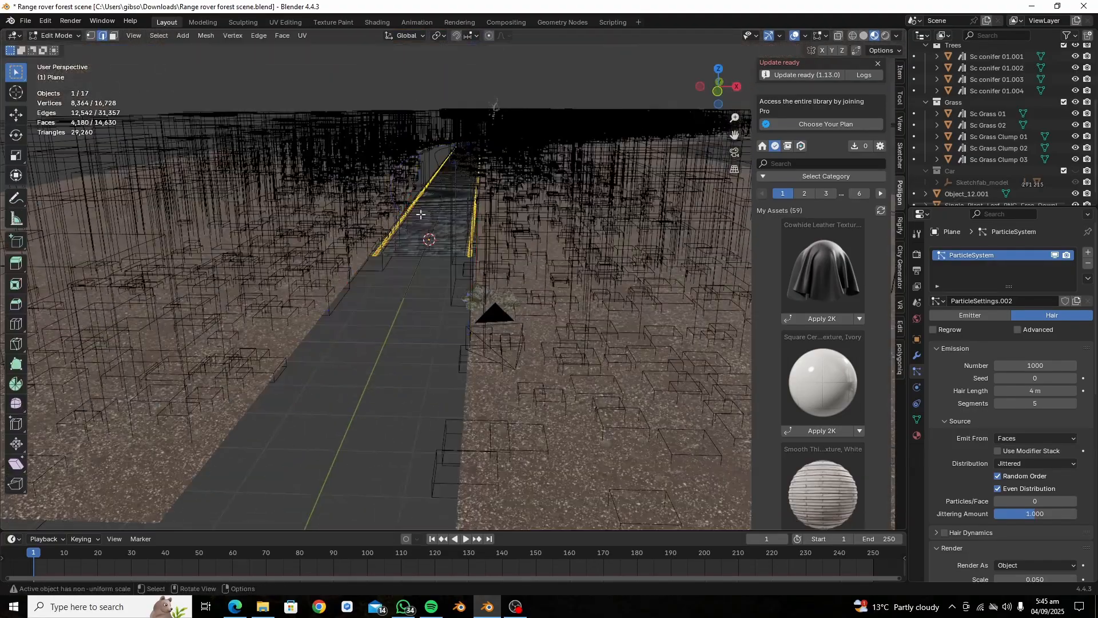
{"action": "key", "text": "Tab"}
{"action": "left_click", "coordinate": [53, 35]}
{"action": "left_click", "coordinate": [50, 49]}
{"action": "scroll", "coordinate": [221, 238], "scroll_direction": "up", "scroll_amount": 3}
{"action": "scroll", "coordinate": [221, 238], "scroll_direction": "up", "scroll_amount": 2}
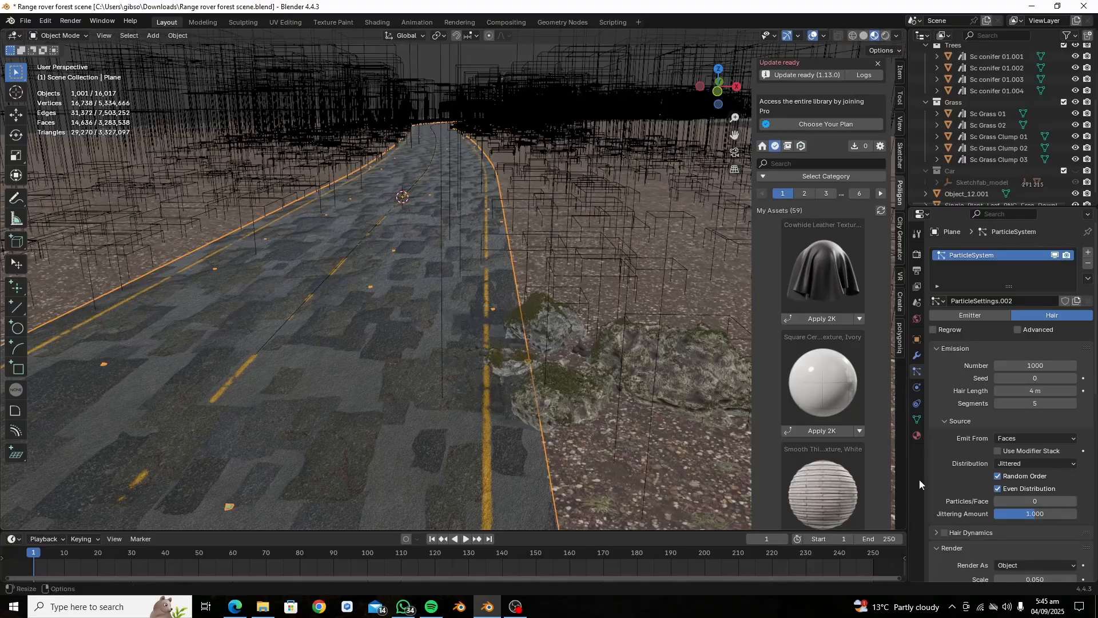
- Assign the vertex group Group as the Density control of the road's leaf particle system
{"action": "scroll", "coordinate": [973, 468], "scroll_direction": "down", "scroll_amount": 8}
{"action": "scroll", "coordinate": [992, 425], "scroll_direction": "down", "scroll_amount": 7}
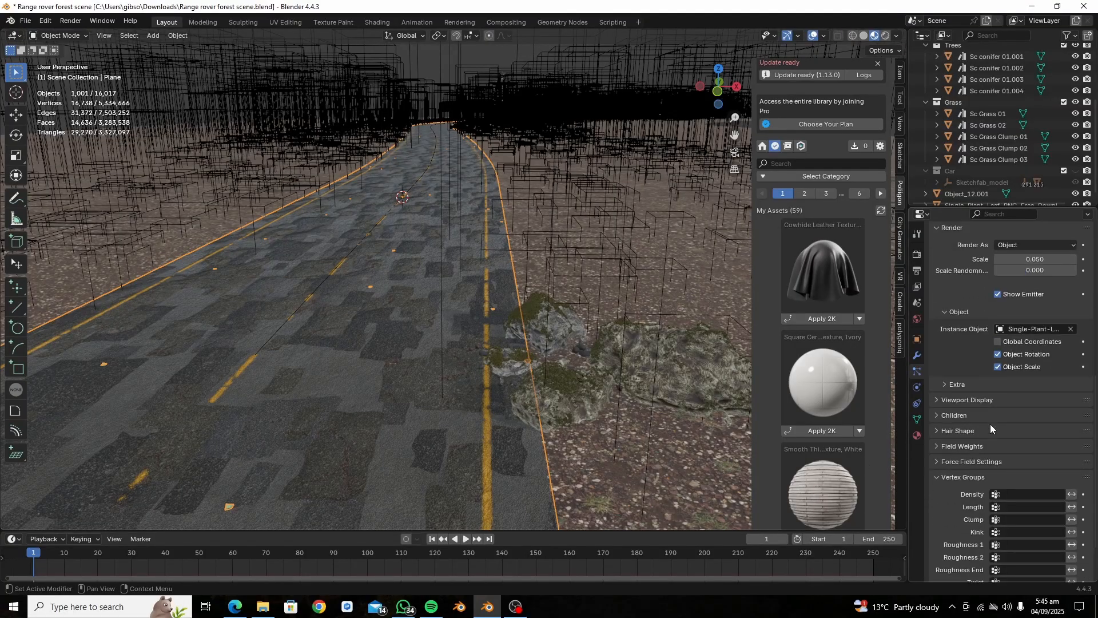
{"action": "left_click", "coordinate": [999, 449]}
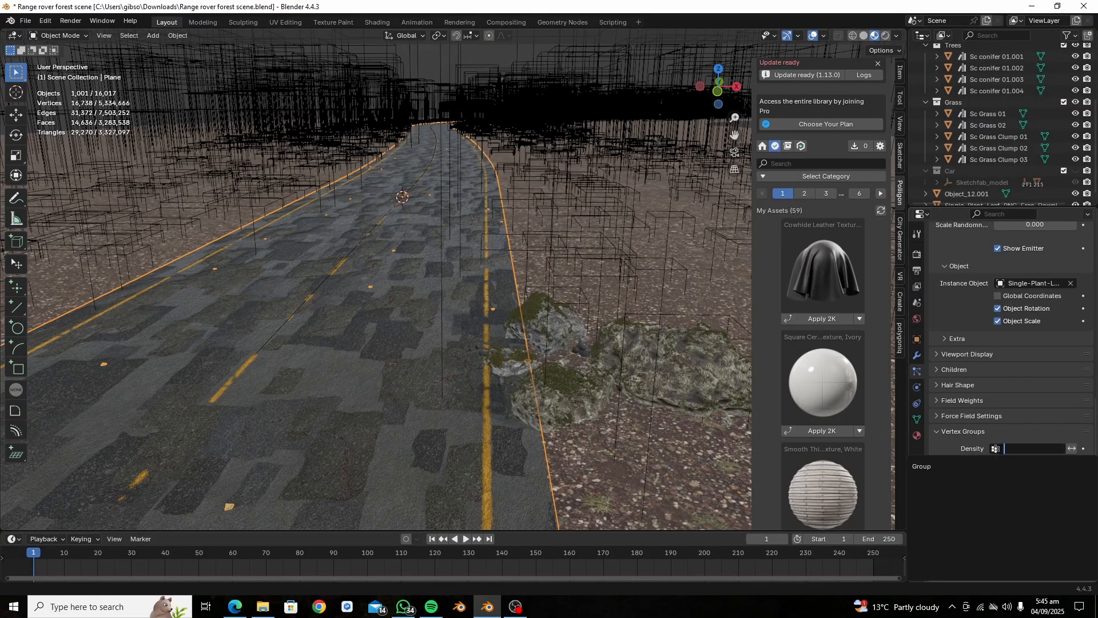
{"action": "left_click", "coordinate": [980, 464]}
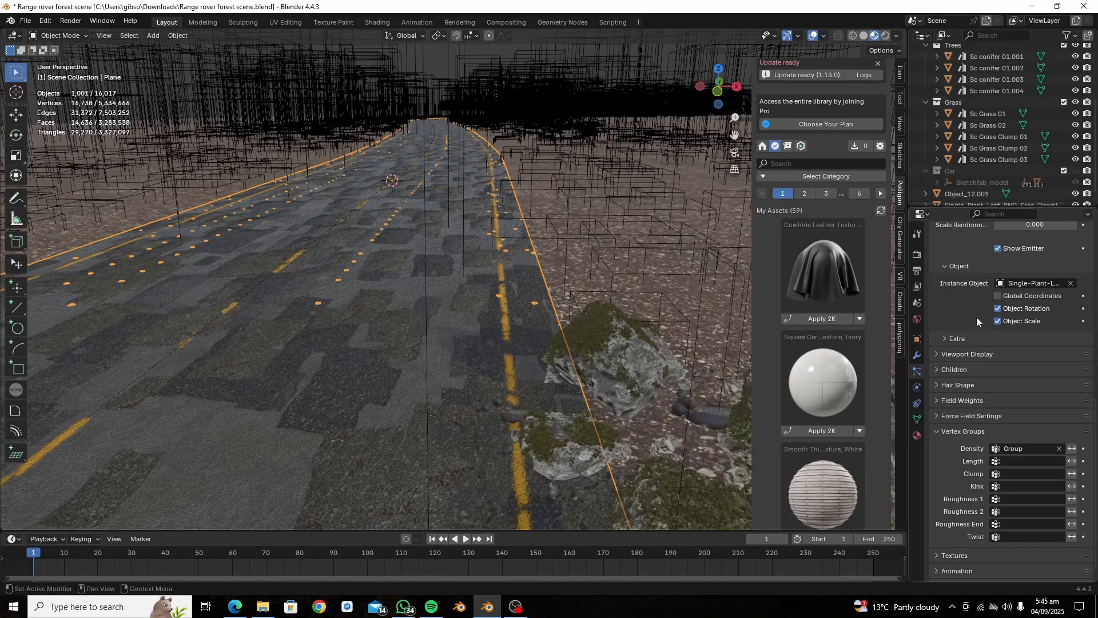
- Change the source distribution of the road plane's leaf particle system to Random
{"action": "scroll", "coordinate": [979, 318], "scroll_direction": "up", "scroll_amount": 8}
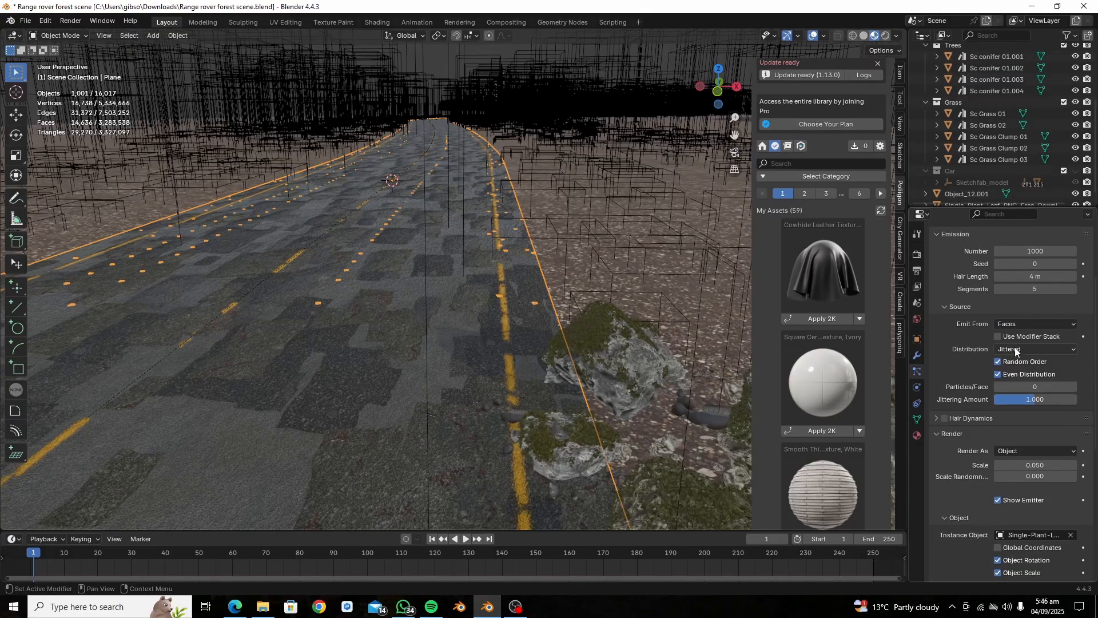
{"action": "left_click", "coordinate": [1016, 350]}
{"action": "left_click", "coordinate": [1013, 372]}
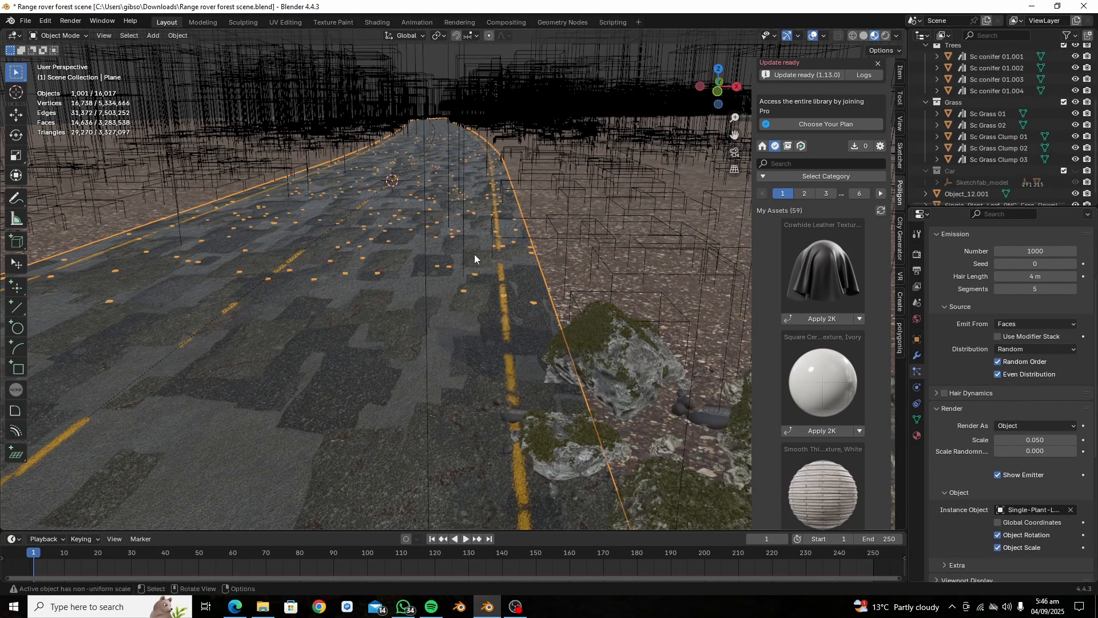
{"action": "middle_click_drag", "start_coordinate": [475, 254], "coordinate": [465, 301]}
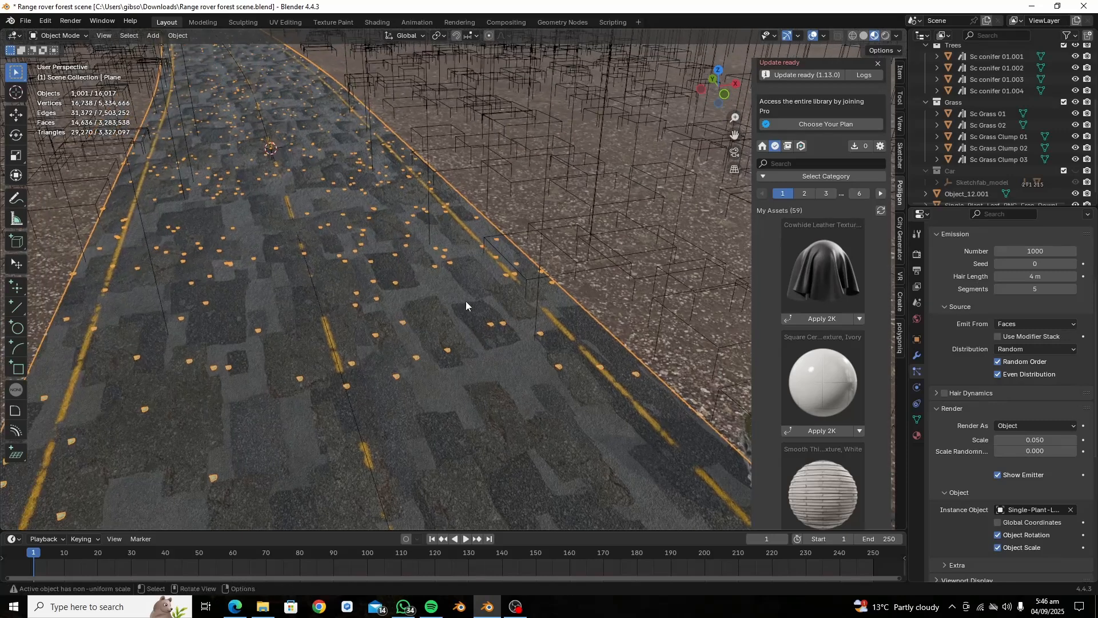
{"action": "key", "text": "KP_0"}
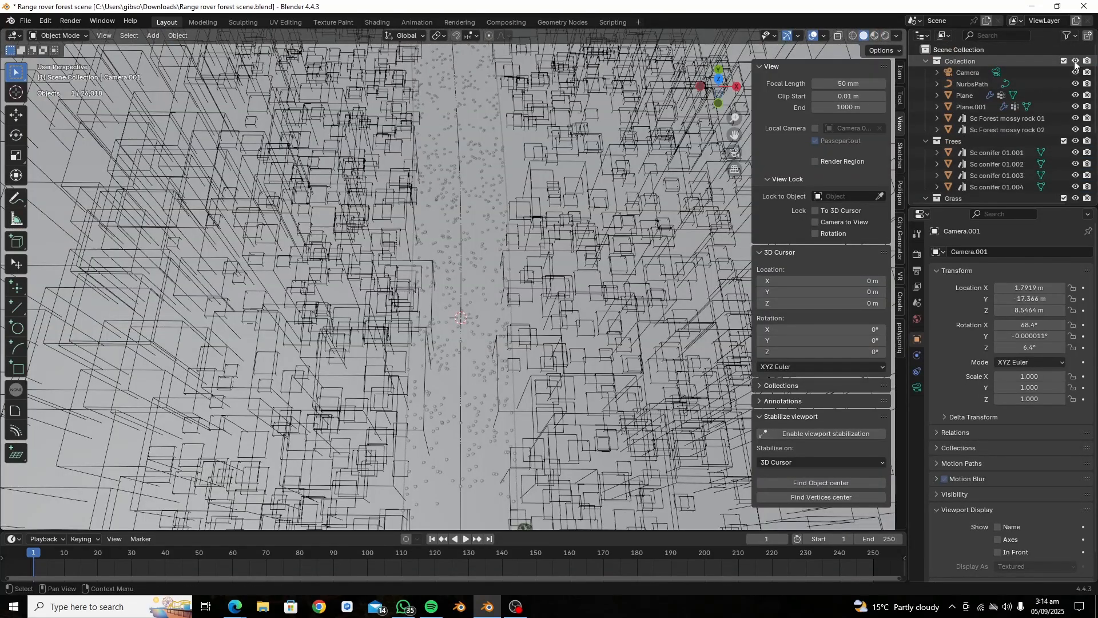
- Hide the Collection group containing the road and rocks in the viewport, and frame the car
{"action": "left_click", "coordinate": [1077, 61]}
{"action": "middle_click_drag", "start_coordinate": [671, 255], "coordinate": [640, 187]}
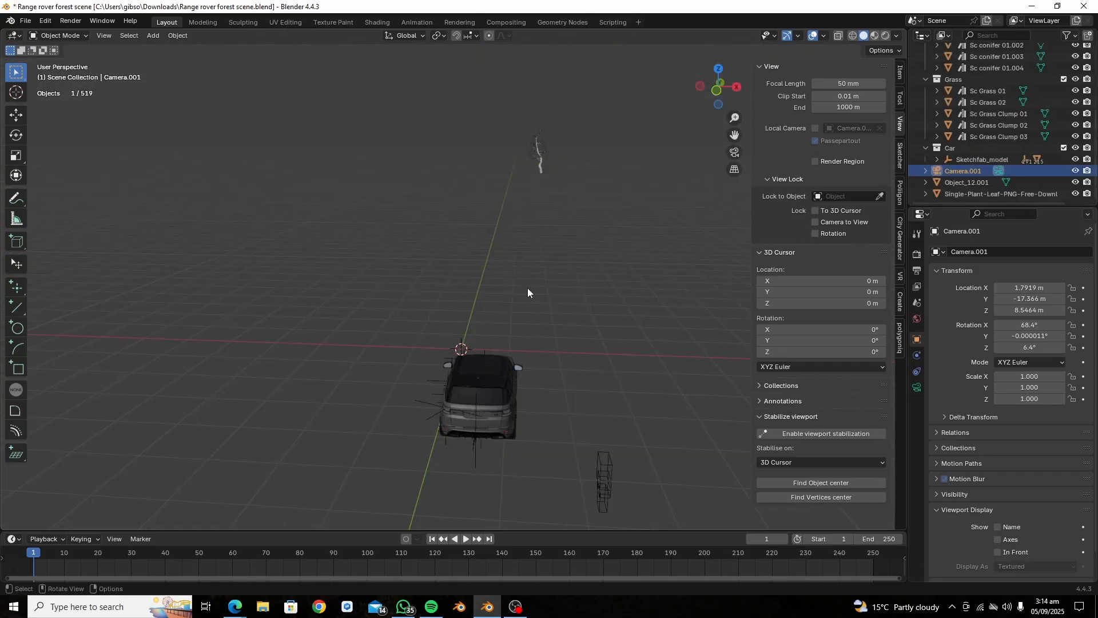
{"action": "middle_click_drag", "start_coordinate": [527, 288], "coordinate": [569, 276]}
{"action": "left_click", "coordinate": [582, 344]}
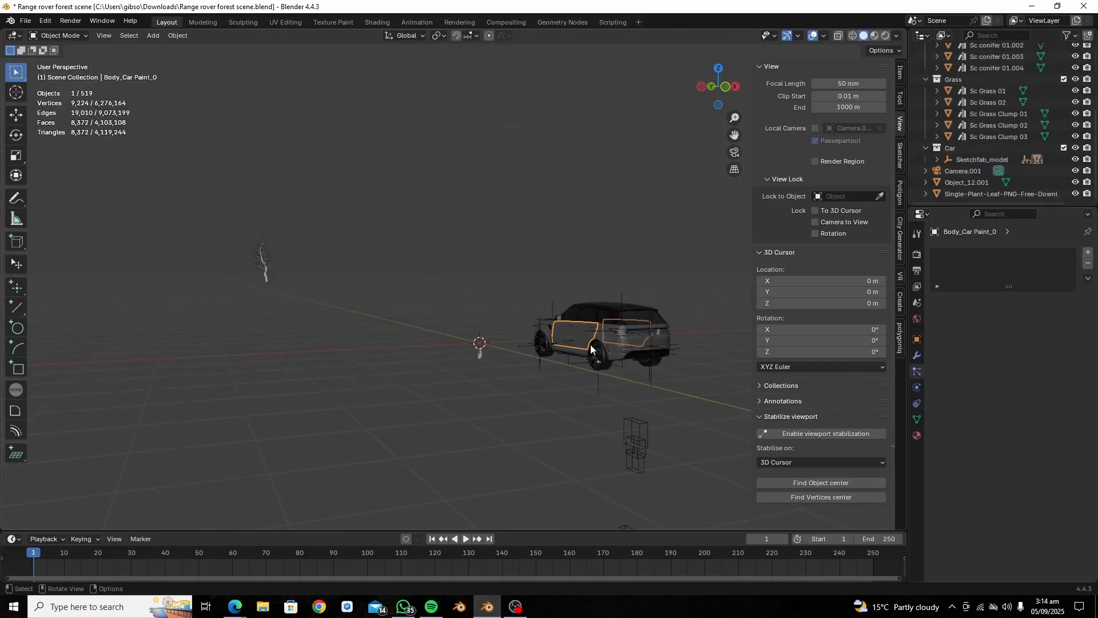
{"action": "key", "text": "KP_Decimal"}
{"action": "middle_click_drag", "start_coordinate": [595, 345], "coordinate": [437, 217]}
{"action": "scroll", "coordinate": [485, 259], "scroll_direction": "down", "scroll_amount": 6}
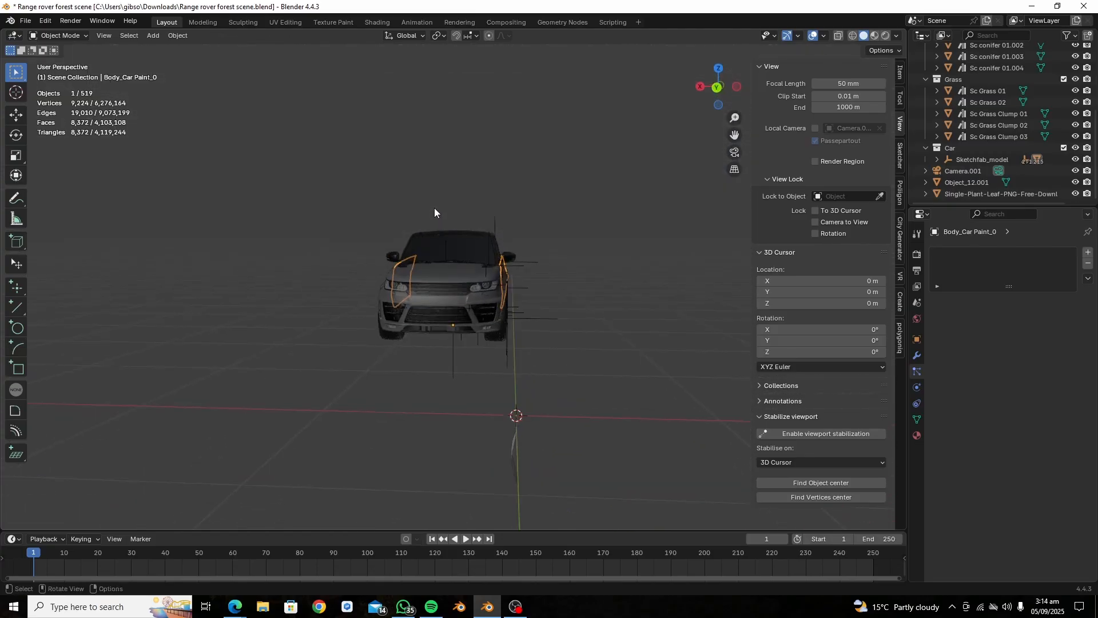
- Select the entire car in wireframe and clear its parents while keeping the transformation
{"action": "left_click", "coordinate": [852, 35]}
{"action": "middle_click_drag", "start_coordinate": [651, 188], "coordinate": [552, 235]}
{"action": "left_click_drag", "start_coordinate": [310, 382], "coordinate": [637, 168]}
{"action": "right_click", "coordinate": [494, 279]}
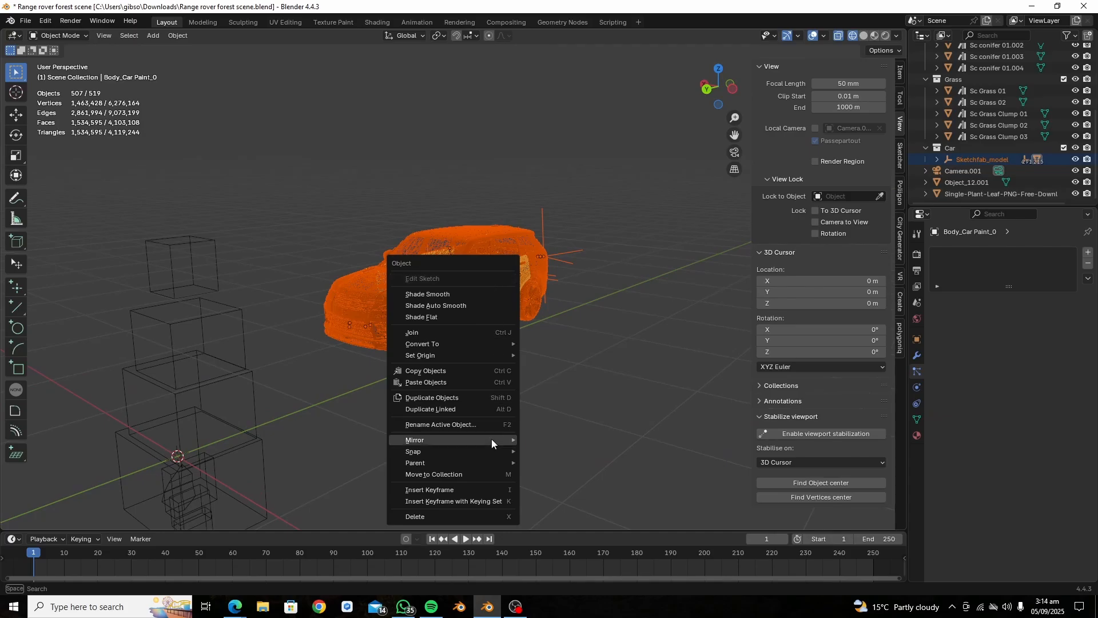
{"action": "mouse_move", "coordinate": [471, 465]}
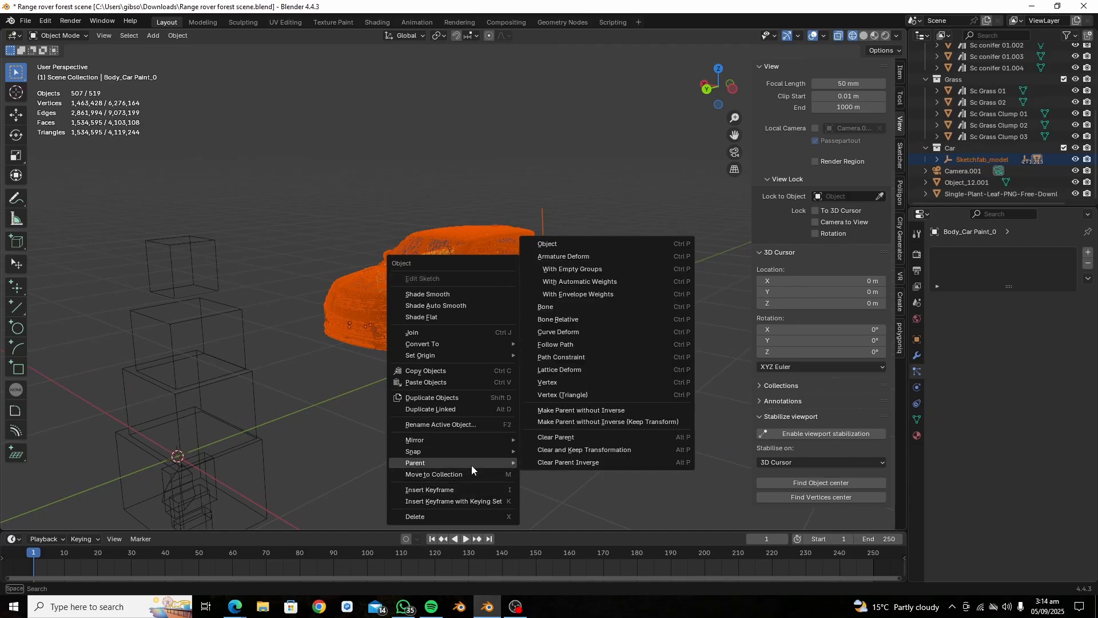
{"action": "left_click", "coordinate": [544, 450]}
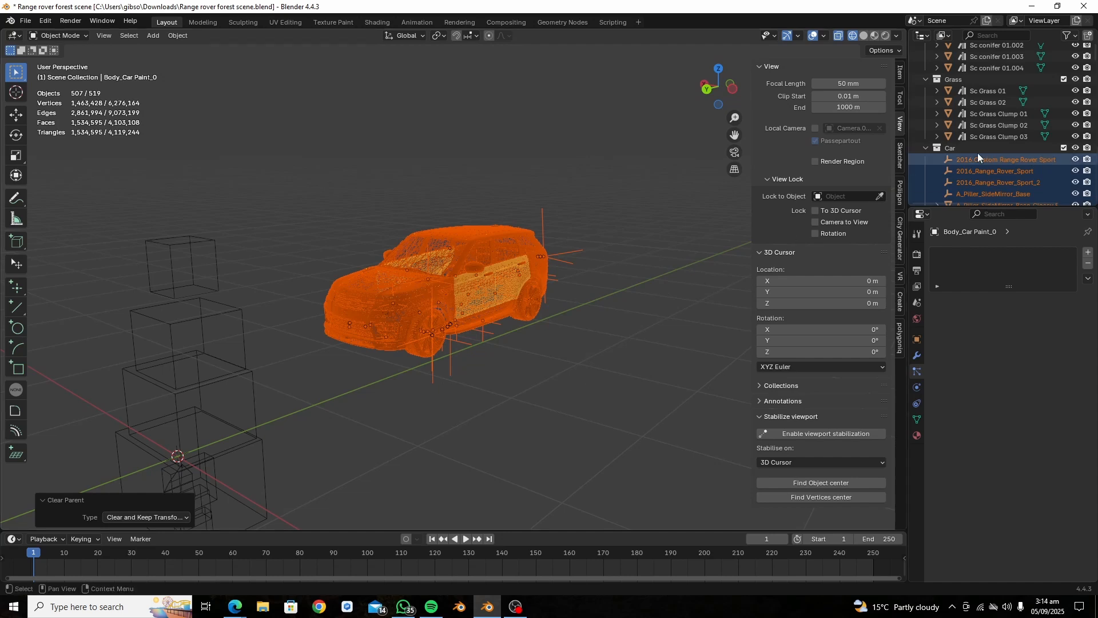
- Delete the leftover empties at the car's front wheel, including Rear_R_SideBody_w__GassTank
{"action": "scroll", "coordinate": [979, 153], "scroll_direction": "down", "scroll_amount": 10}
{"action": "scroll", "coordinate": [972, 159], "scroll_direction": "down", "scroll_amount": 15}
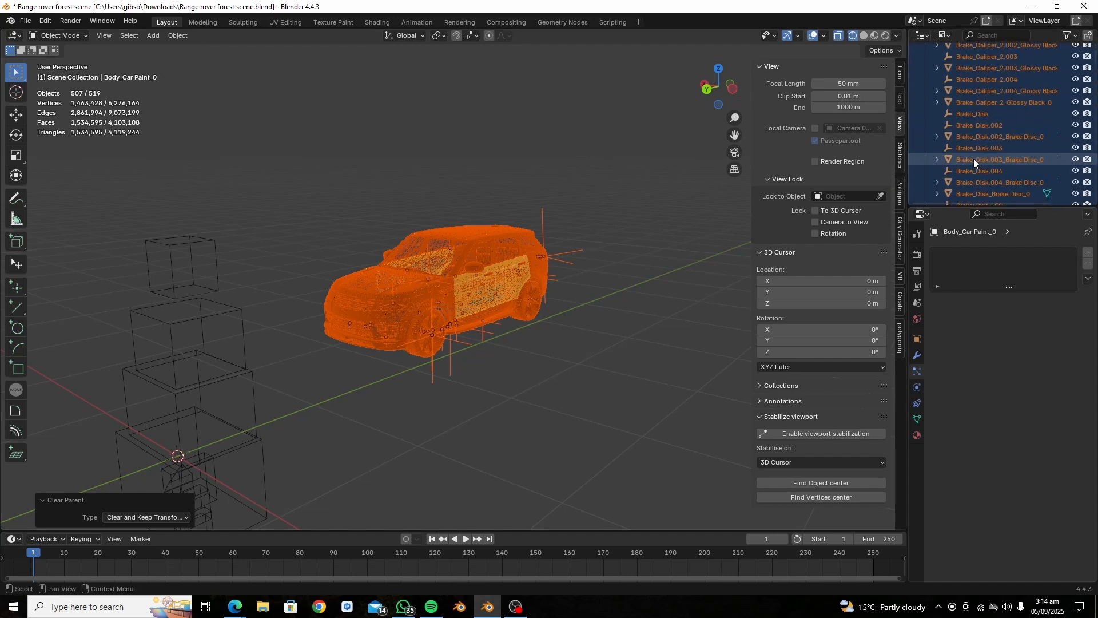
{"action": "scroll", "coordinate": [965, 162], "scroll_direction": "down", "scroll_amount": 7}
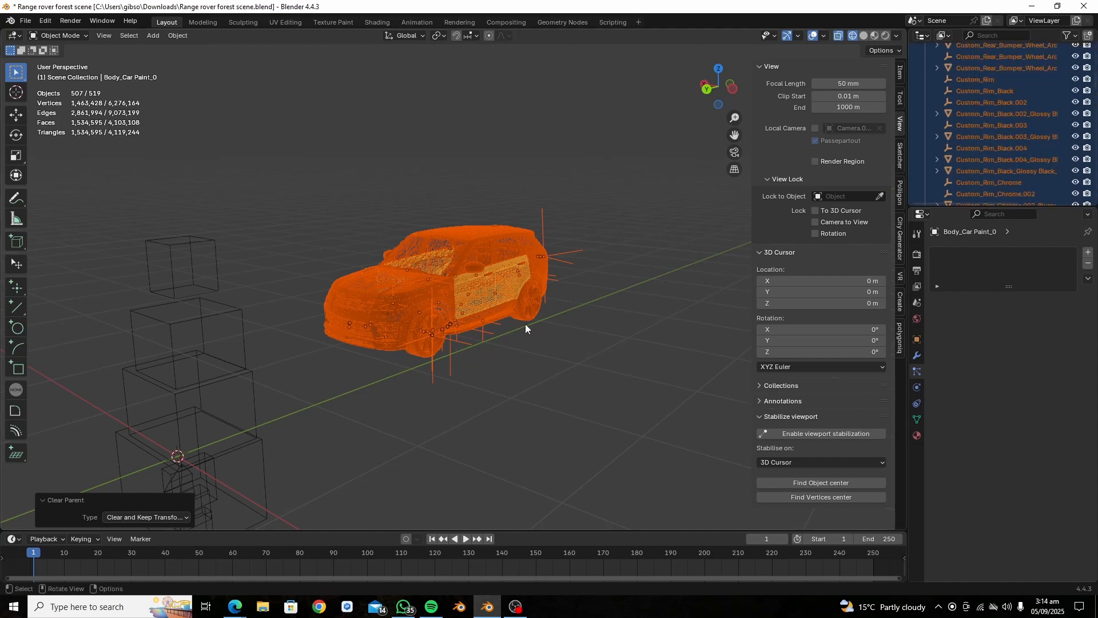
{"action": "scroll", "coordinate": [524, 321], "scroll_direction": "up", "scroll_amount": 6}
{"action": "scroll", "coordinate": [524, 321], "scroll_direction": "down", "scroll_amount": 3}
{"action": "middle_click_drag", "start_coordinate": [524, 321], "coordinate": [537, 327]}
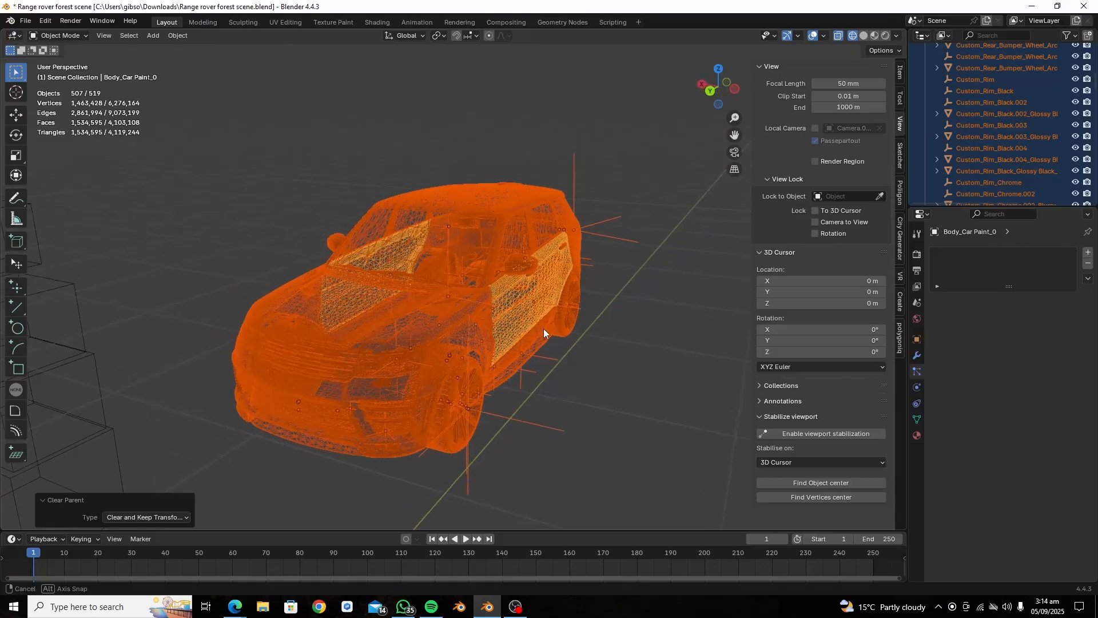
{"action": "left_click", "coordinate": [529, 424]}
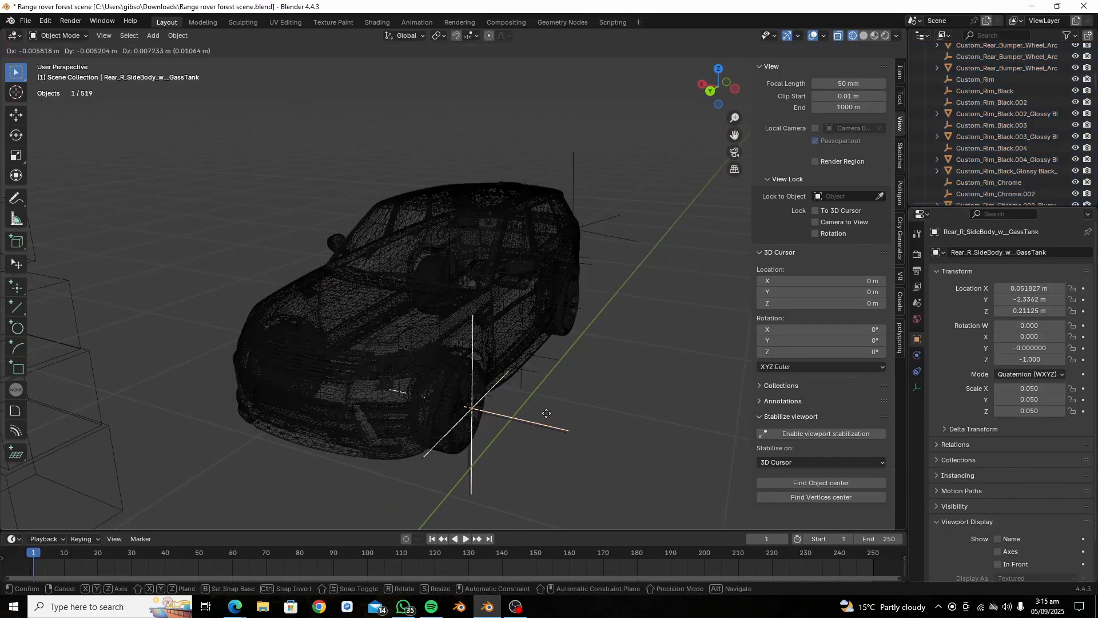
{"action": "left_click_drag", "start_coordinate": [588, 401], "coordinate": [514, 475]}
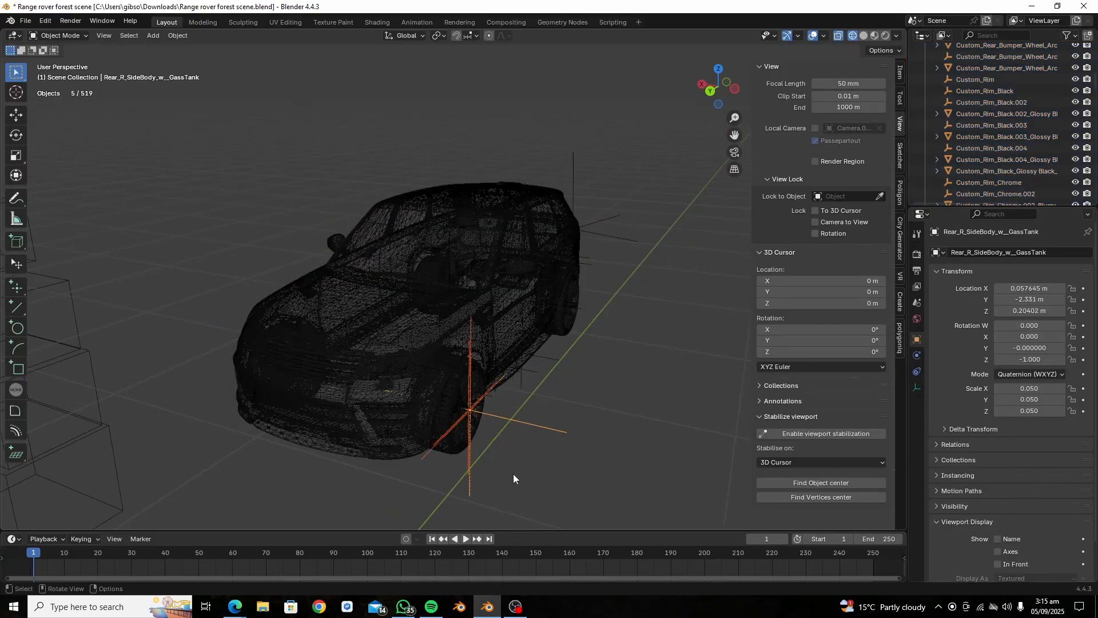
{"action": "key", "text": "Delete"}
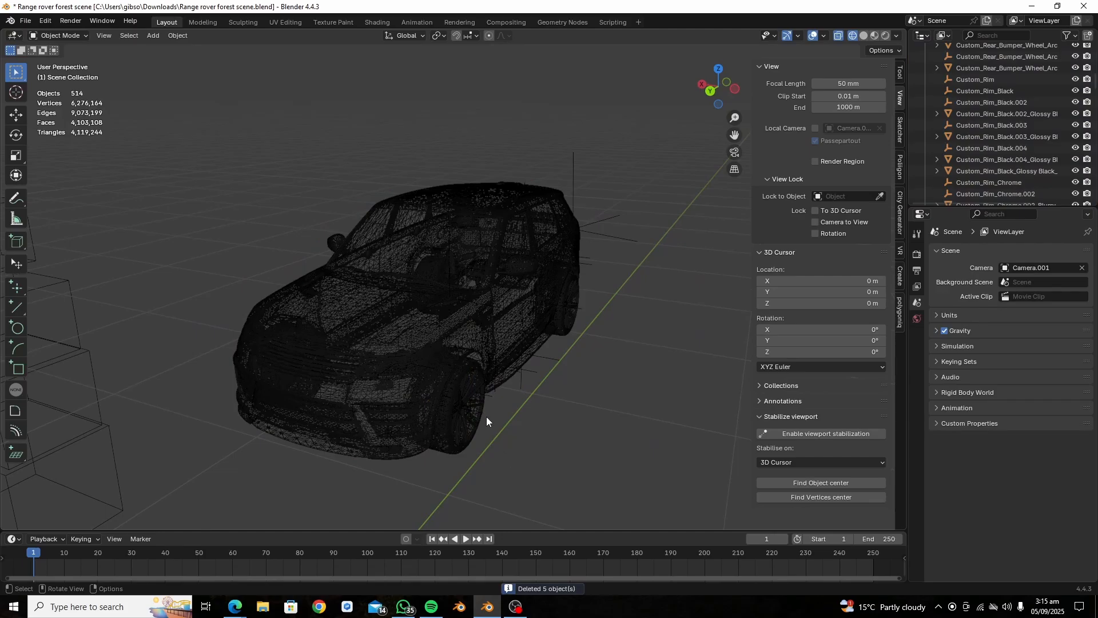
- Delete the empties sticking out beside and below the car, working in the back orthographic view
{"action": "middle_click_drag", "start_coordinate": [486, 416], "coordinate": [517, 383]}
{"action": "left_click", "coordinate": [713, 89]}
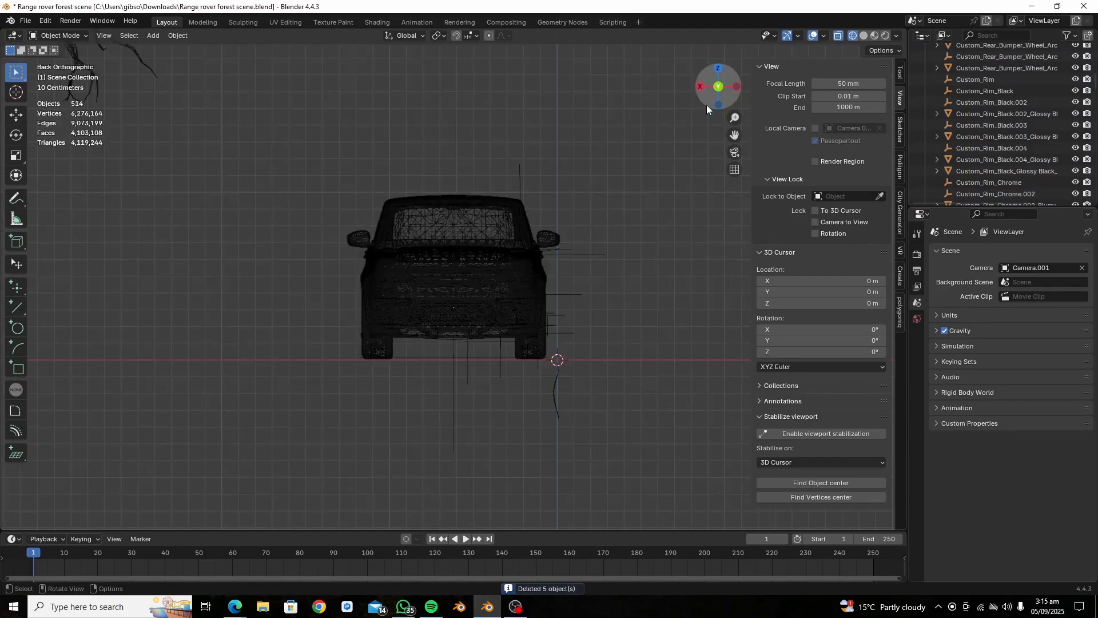
{"action": "left_click_drag", "start_coordinate": [672, 184], "coordinate": [572, 342]}
{"action": "key", "text": "Delete"}
{"action": "left_click", "coordinate": [554, 384]}
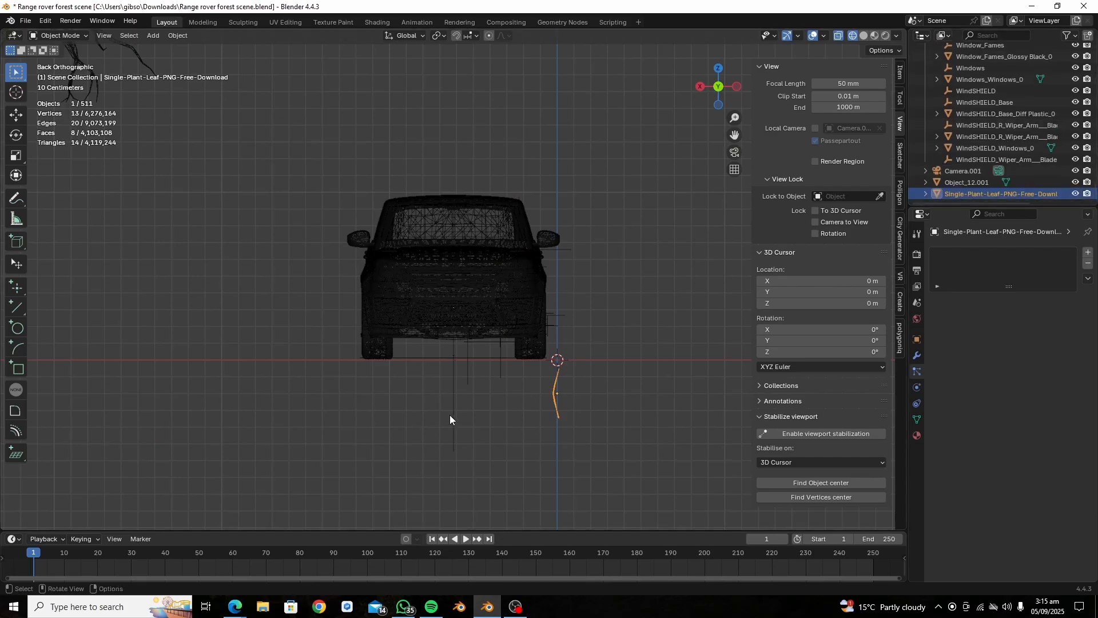
{"action": "left_click_drag", "start_coordinate": [449, 414], "coordinate": [483, 363]}
{"action": "key", "text": "Delete"}
- Delete the remaining empties under the bumper and beside the car body and side mirror
{"action": "scroll", "coordinate": [483, 366], "scroll_direction": "up", "scroll_amount": 3}
{"action": "left_click_drag", "start_coordinate": [503, 421], "coordinate": [547, 382]}
{"action": "key", "text": "Delete"}
{"action": "left_click_drag", "start_coordinate": [661, 324], "coordinate": [621, 380]}
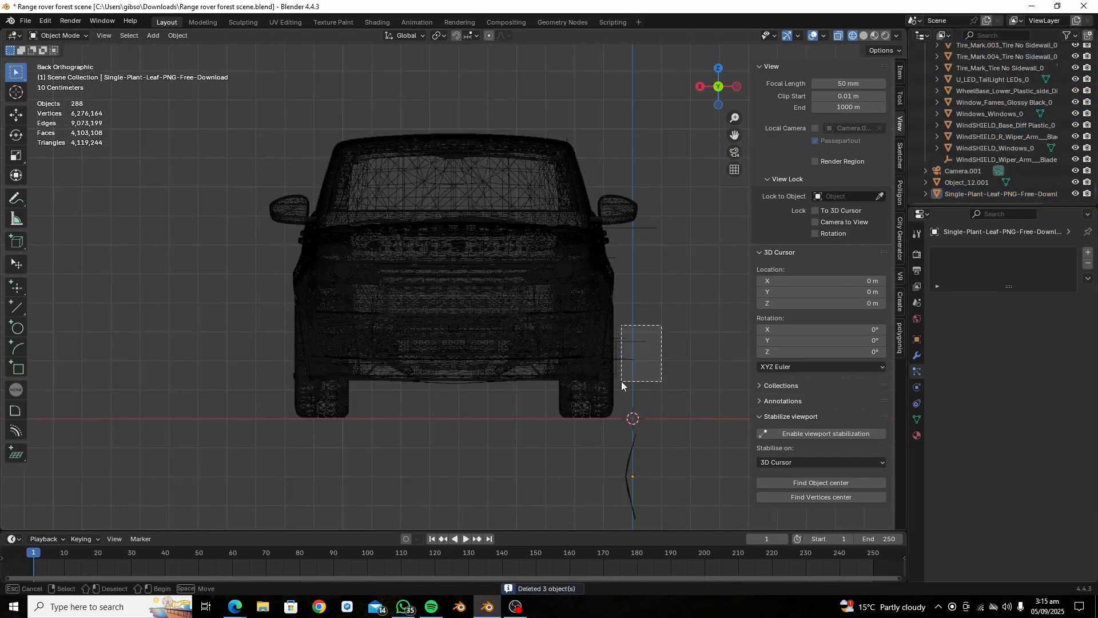
{"action": "key", "text": "Delete"}
{"action": "left_click_drag", "start_coordinate": [679, 210], "coordinate": [615, 256]}
{"action": "key", "text": "Delete"}
{"action": "left_click", "coordinate": [615, 256]}
- Delete the WindSHIELD_Wiper_Arm___Blade empty and the next leftover empty above it in the Car collection
{"action": "left_click", "coordinate": [960, 160]}
{"action": "key", "text": "Delete"}
{"action": "scroll", "coordinate": [960, 137], "scroll_direction": "up", "scroll_amount": 5}
{"action": "left_click", "coordinate": [954, 102]}
{"action": "key", "text": "Delete"}
{"action": "scroll", "coordinate": [960, 80], "scroll_direction": "up", "scroll_amount": 8}
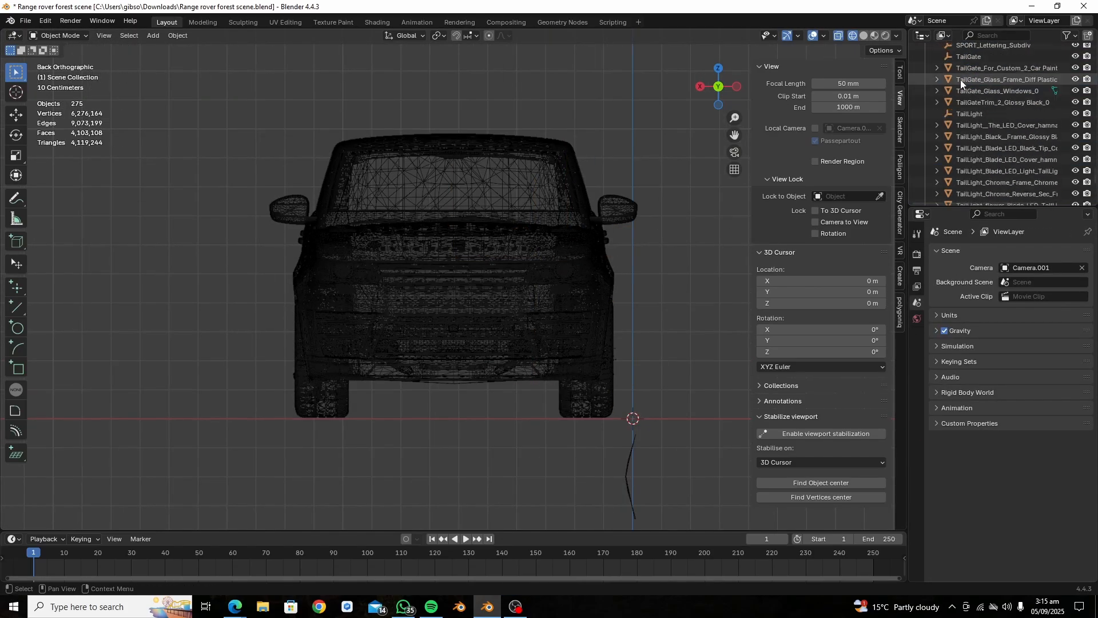
- Delete the leftover empties around the taillight, tailgate and lettering entries of the Car collection
{"action": "left_click", "coordinate": [967, 141]}
{"action": "key", "text": "Delete"}
{"action": "left_click", "coordinate": [961, 92]}
{"action": "key", "text": "Delete"}
{"action": "scroll", "coordinate": [960, 90], "scroll_direction": "up", "scroll_amount": 7}
{"action": "left_click", "coordinate": [976, 149]}
{"action": "key", "text": "Delete"}
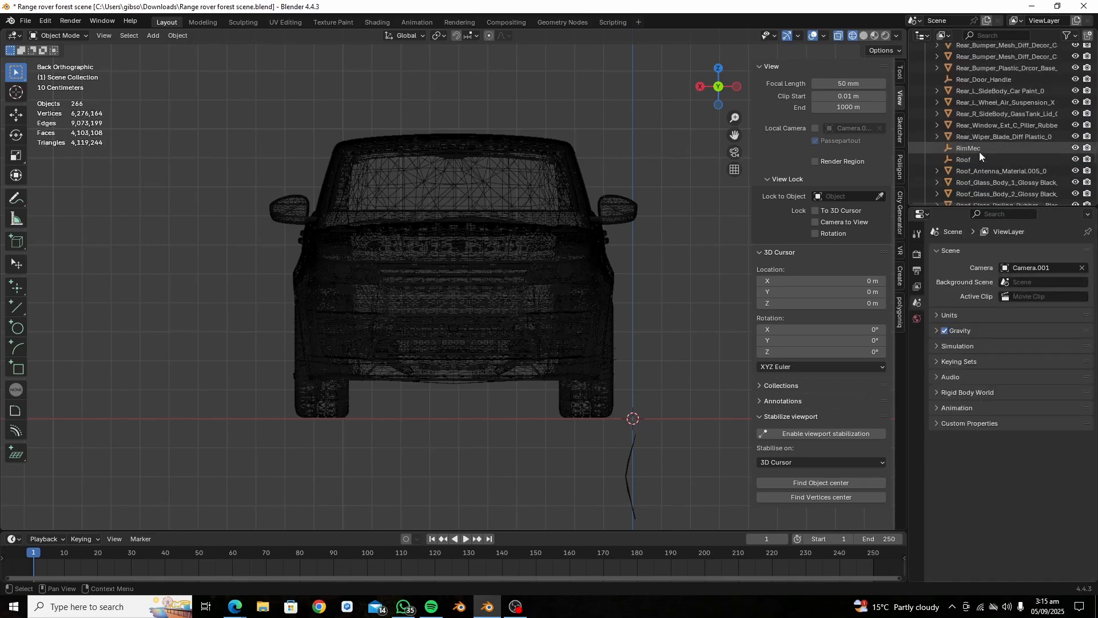
- Delete the leftover empties from the RimMec and Roof entries up to Hood_Fake_Air_InTake_Vent_Comp
{"action": "scroll", "coordinate": [978, 154], "scroll_direction": "up", "scroll_amount": 5}
{"action": "left_click", "coordinate": [975, 171]}
{"action": "key", "text": "Delete"}
{"action": "scroll", "coordinate": [966, 135], "scroll_direction": "up", "scroll_amount": 4}
{"action": "left_click", "coordinate": [964, 124]}
{"action": "key", "text": "Delete"}
{"action": "scroll", "coordinate": [967, 114], "scroll_direction": "up", "scroll_amount": 2}
{"action": "left_click", "coordinate": [973, 71]}
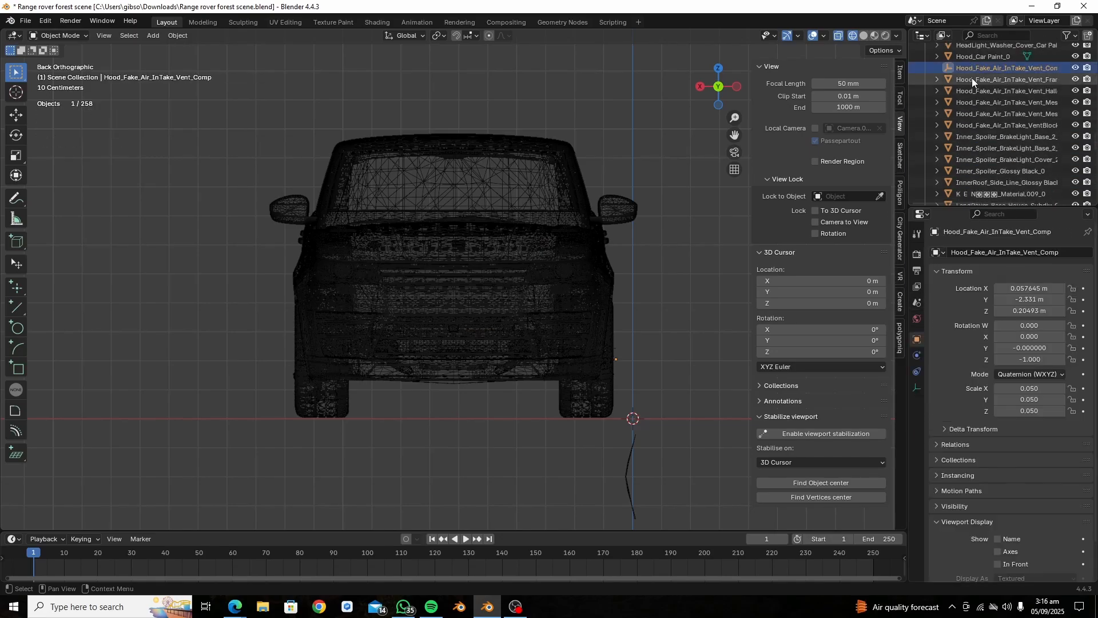
{"action": "key", "text": "Delete"}
- Delete the leftover empties listed between the hood vent parts and the front bumper parts
{"action": "scroll", "coordinate": [967, 137], "scroll_direction": "up", "scroll_amount": 6}
{"action": "left_click", "coordinate": [964, 104]}
{"action": "key", "text": "Delete"}
{"action": "scroll", "coordinate": [966, 126], "scroll_direction": "up", "scroll_amount": 7}
{"action": "left_click", "coordinate": [968, 137]}
{"action": "key", "text": "Delete"}
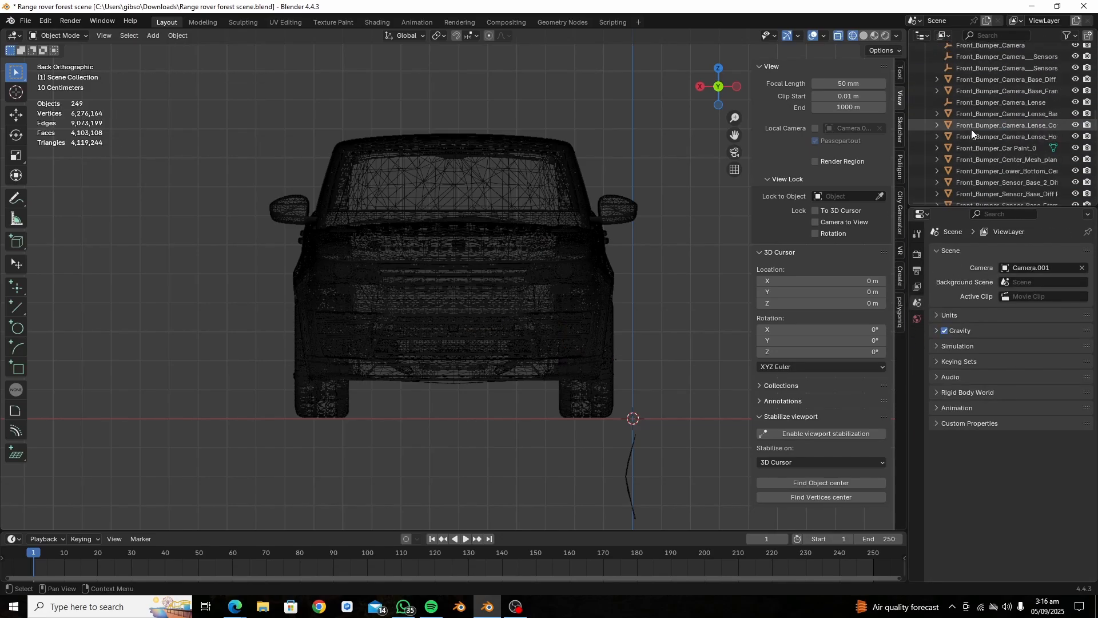
- Delete the leftover Front_Bumper_Camera, camera sensor and camera lens empties
{"action": "scroll", "coordinate": [971, 130], "scroll_direction": "up", "scroll_amount": 5}
{"action": "left_click", "coordinate": [954, 162]}
{"action": "key", "text": "Delete"}
{"action": "left_click", "coordinate": [954, 173]}
{"action": "key", "text": "Delete"}
{"action": "left_click", "coordinate": [964, 103]}
{"action": "key", "text": "Delete"}
- Delete the leftover empties listed above the Custom_Rim_Mec parts in the Car collection
{"action": "scroll", "coordinate": [964, 86], "scroll_direction": "up", "scroll_amount": 6}
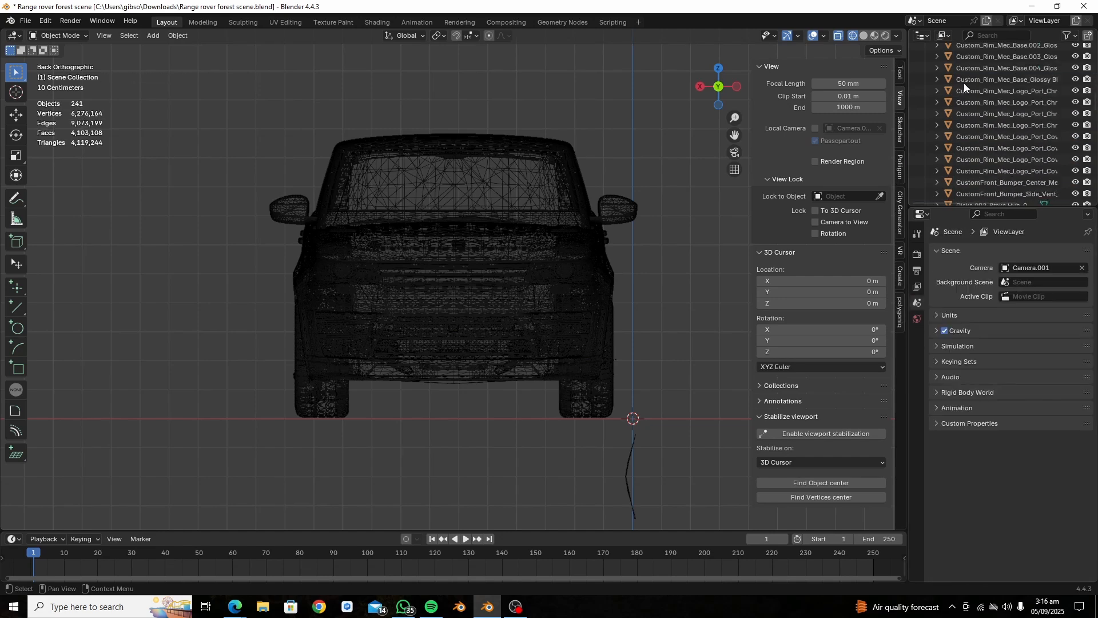
{"action": "scroll", "coordinate": [965, 132], "scroll_direction": "up", "scroll_amount": 5}
{"action": "scroll", "coordinate": [965, 126], "scroll_direction": "up", "scroll_amount": 4}
{"action": "left_click", "coordinate": [954, 68]}
{"action": "key", "text": "Delete"}
{"action": "scroll", "coordinate": [961, 126], "scroll_direction": "up", "scroll_amount": 6}
{"action": "left_click", "coordinate": [962, 159]}
{"action": "key", "text": "Delete"}
- Delete the Air_Suspension empties along with 2016_Range_Rover_Sport and 2016_Range_Rover_Sport_2
{"action": "scroll", "coordinate": [964, 143], "scroll_direction": "up", "scroll_amount": 8}
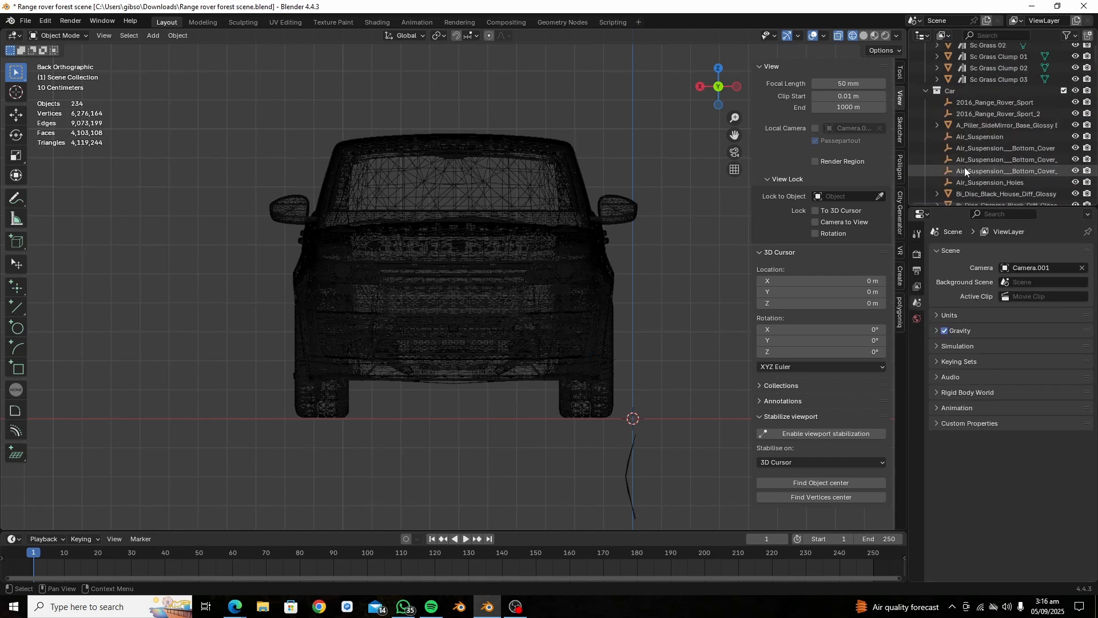
{"action": "left_click", "coordinate": [966, 170]}
{"action": "key", "text": "Delete"}
{"action": "key", "text": "Delete"}
{"action": "left_click", "coordinate": [975, 103]}
{"action": "left_click", "coordinate": [975, 114], "text": "shift"}
{"action": "key", "text": "Delete"}
- Hide the car's rear tire and rim parts from the left orthographic view
{"action": "scroll", "coordinate": [977, 132], "scroll_direction": "down", "scroll_amount": 20}
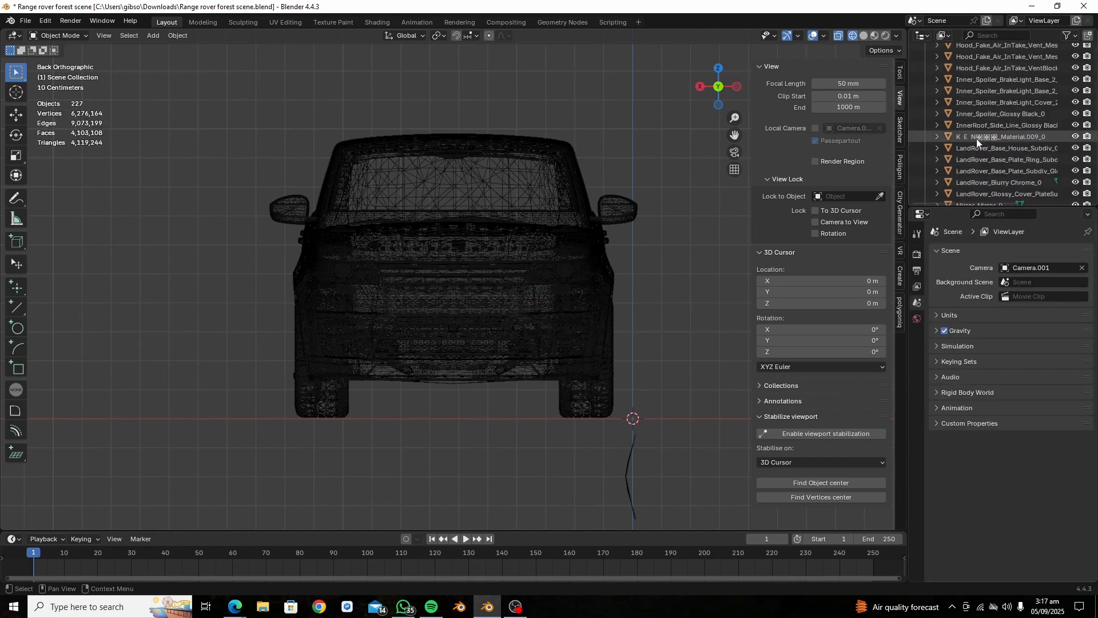
{"action": "scroll", "coordinate": [973, 158], "scroll_direction": "up", "scroll_amount": 8}
{"action": "left_click_drag", "start_coordinate": [716, 97], "coordinate": [589, 106]}
{"action": "left_click", "coordinate": [716, 96]}
{"action": "left_click", "coordinate": [646, 406]}
{"action": "key", "text": "h"}
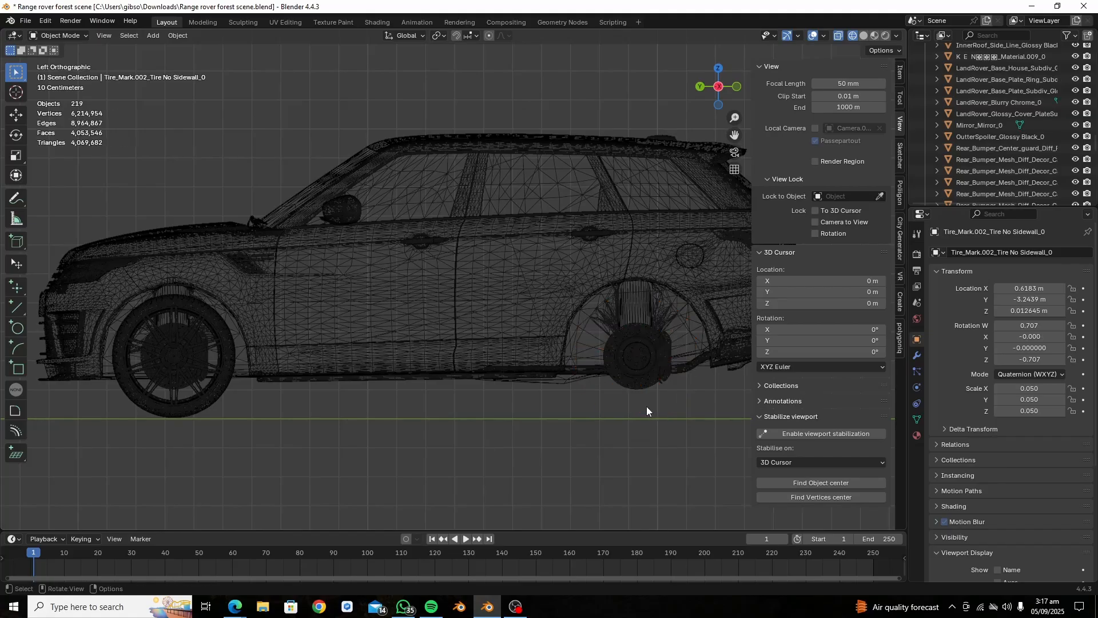
- Hide the exposed rear wheel's bolts, brake disc and caliper parts in solid shading
{"action": "key", "text": "shift+z"}
{"action": "left_click", "coordinate": [633, 349]}
{"action": "middle_click_drag", "start_coordinate": [633, 348], "coordinate": [732, 354]}
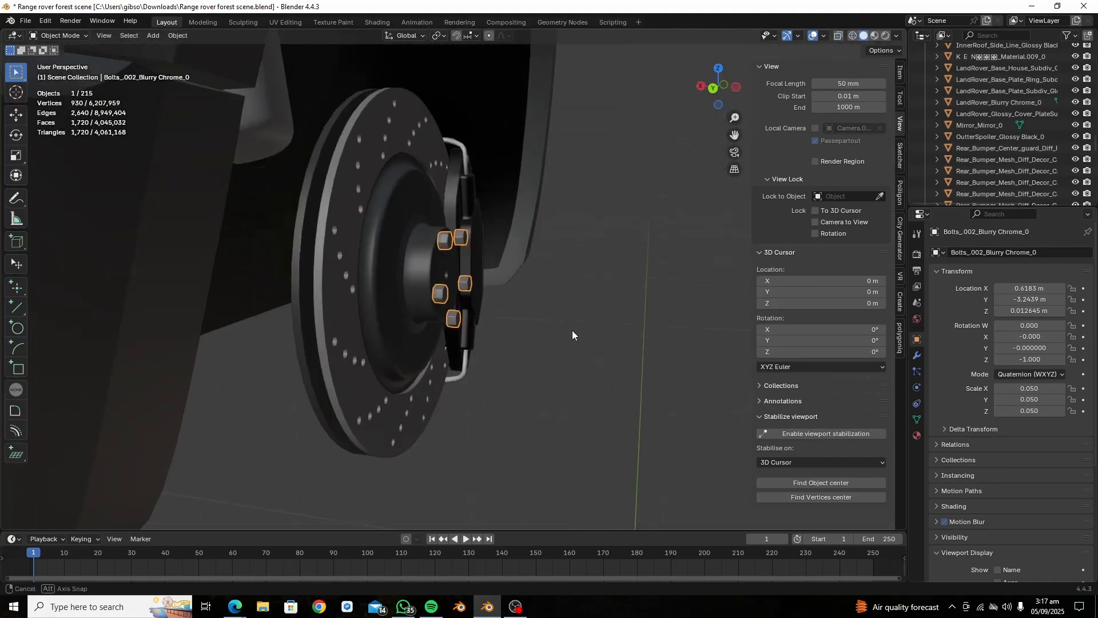
{"action": "key", "text": "h"}
{"action": "left_click", "coordinate": [362, 392]}
{"action": "key", "text": "h"}
{"action": "left_click", "coordinate": [461, 334]}
{"action": "key", "text": "h"}
{"action": "left_click", "coordinate": [461, 334]}
{"action": "key", "text": "h"}
- Select the opposite rear wheel's brake assembly from beneath the car in wireframe and hide it
{"action": "scroll", "coordinate": [461, 334], "scroll_direction": "down", "scroll_amount": 6}
{"action": "middle_click_drag", "start_coordinate": [461, 334], "coordinate": [249, 306]}
{"action": "left_click", "coordinate": [415, 200]}
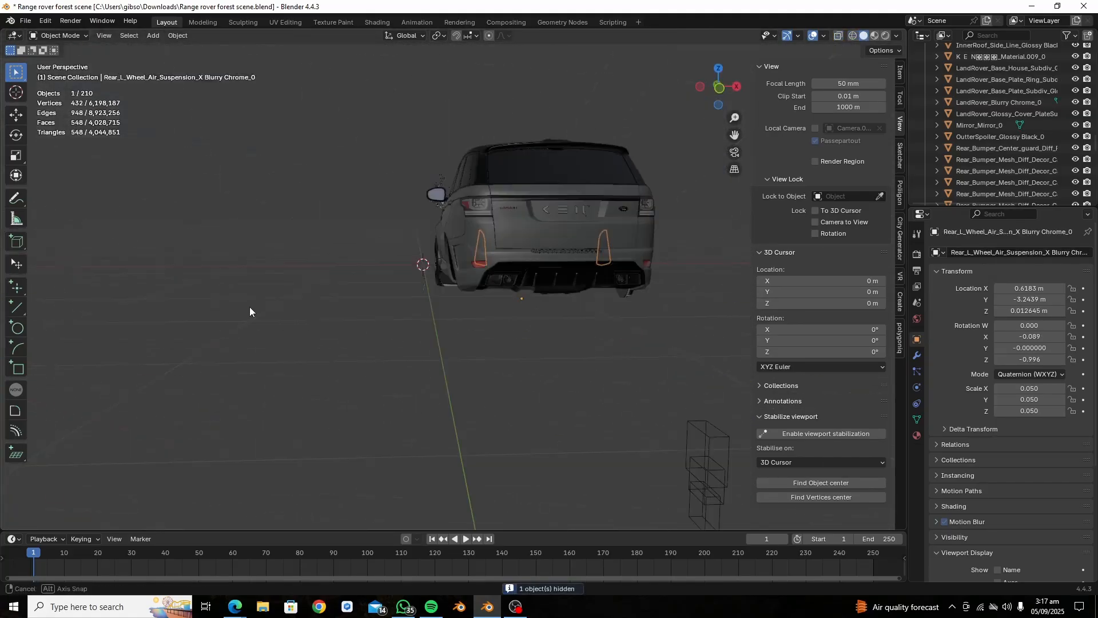
{"action": "scroll", "coordinate": [568, 366], "scroll_direction": "up", "scroll_amount": 6}
{"action": "middle_click_drag", "start_coordinate": [568, 366], "coordinate": [486, 343]}
{"action": "key", "text": "shift+z"}
{"action": "left_click_drag", "start_coordinate": [417, 489], "coordinate": [574, 402]}
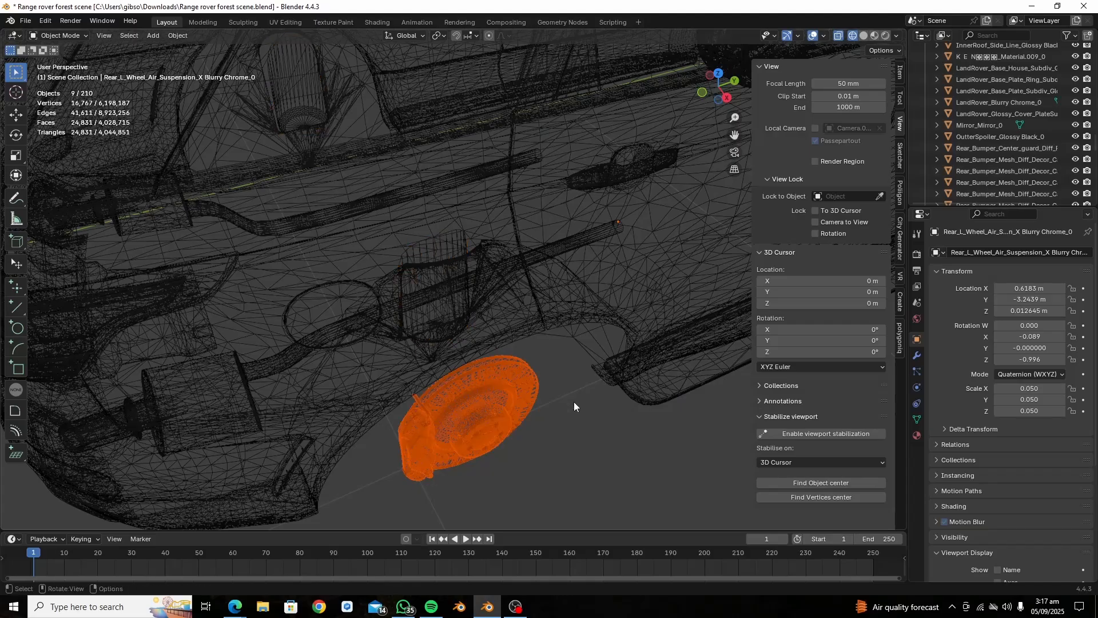
{"action": "key", "text": "h"}
- Hide all parts of the car's two front wheels
{"action": "middle_click_drag", "start_coordinate": [575, 401], "coordinate": [452, 344]}
{"action": "scroll", "coordinate": [475, 343], "scroll_direction": "down", "scroll_amount": 4}
{"action": "left_click_drag", "start_coordinate": [479, 349], "coordinate": [500, 370]}
{"action": "key", "text": "h"}
{"action": "mouse_move", "coordinate": [563, 337]}
{"action": "middle_mouse_down"}
{"action": "mouse_move", "coordinate": [505, 297]}
{"action": "mouse_move", "coordinate": [457, 343]}
{"action": "middle_mouse_up"}
{"action": "left_click_drag", "start_coordinate": [345, 476], "coordinate": [386, 399]}
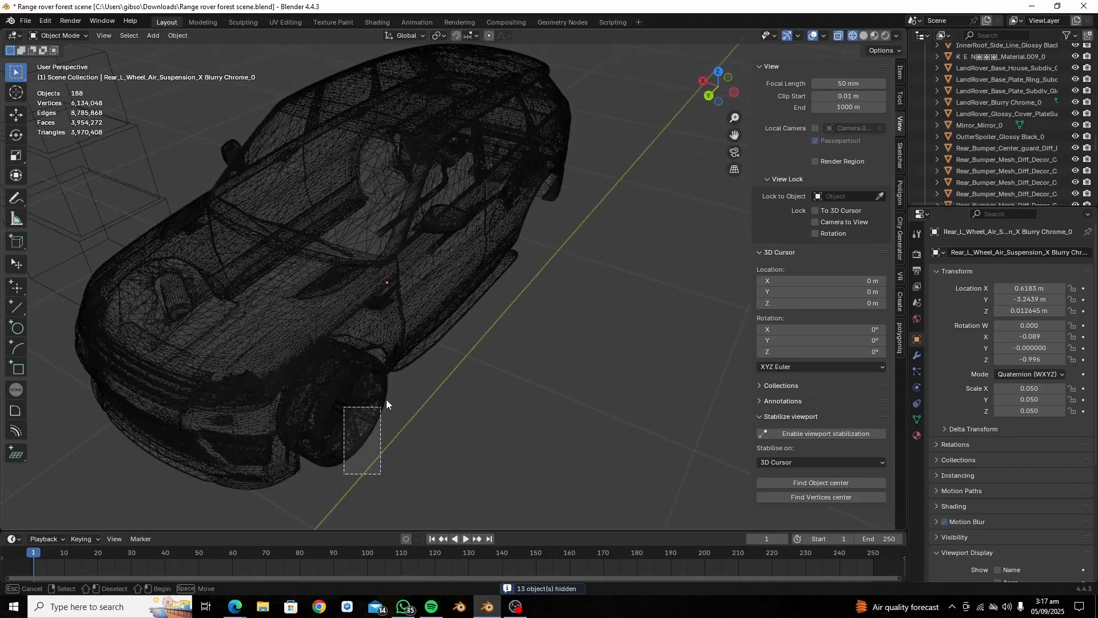
{"action": "key", "text": "h"}
- Select every car part that shares the side mirror's Glossy Black material
{"action": "middle_click_drag", "start_coordinate": [623, 211], "coordinate": [593, 166]}
{"action": "key", "text": "shift+z"}
{"action": "mouse_move", "coordinate": [498, 246]}
{"action": "middle_mouse_down"}
{"action": "mouse_move", "coordinate": [448, 224]}
{"action": "mouse_move", "coordinate": [504, 240]}
{"action": "middle_mouse_up"}
{"action": "scroll", "coordinate": [503, 240], "scroll_direction": "down", "scroll_amount": 5}
{"action": "left_click", "coordinate": [502, 218]}
{"action": "key", "text": "shift+l"}
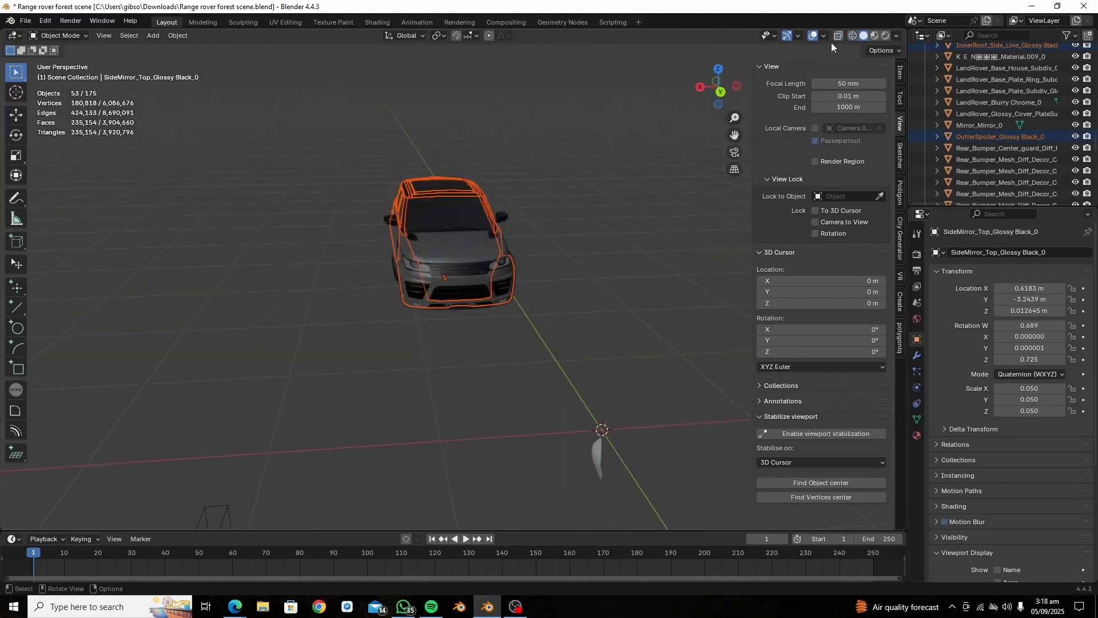
- Circle-select all remaining car body parts in wireframe from the back view and join them into the hood object
{"action": "left_click", "coordinate": [854, 35]}
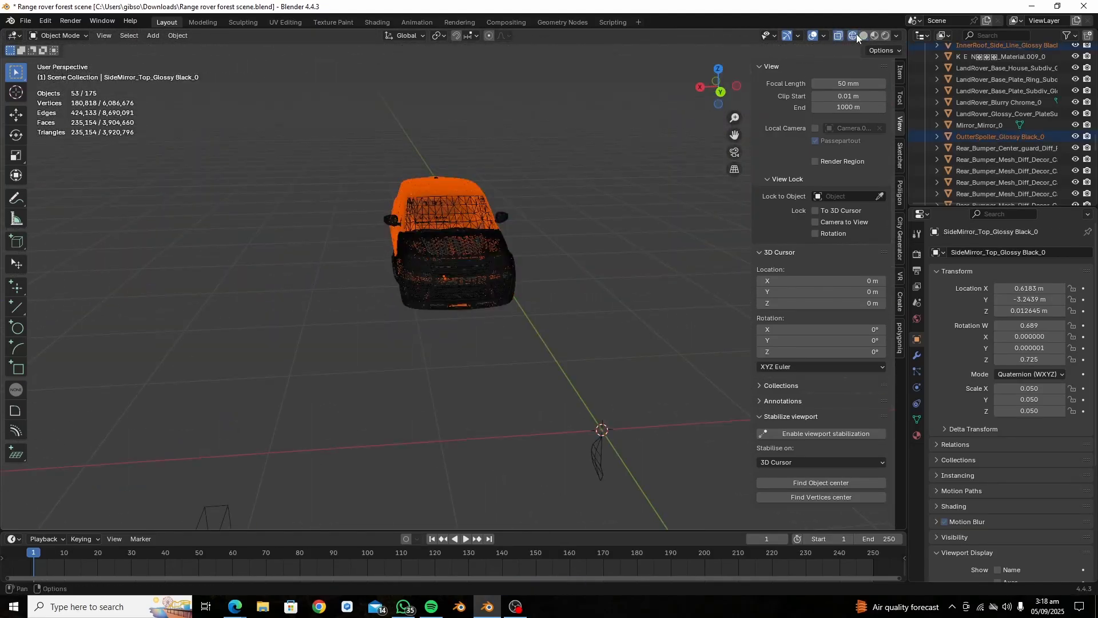
{"action": "left_click", "coordinate": [720, 102]}
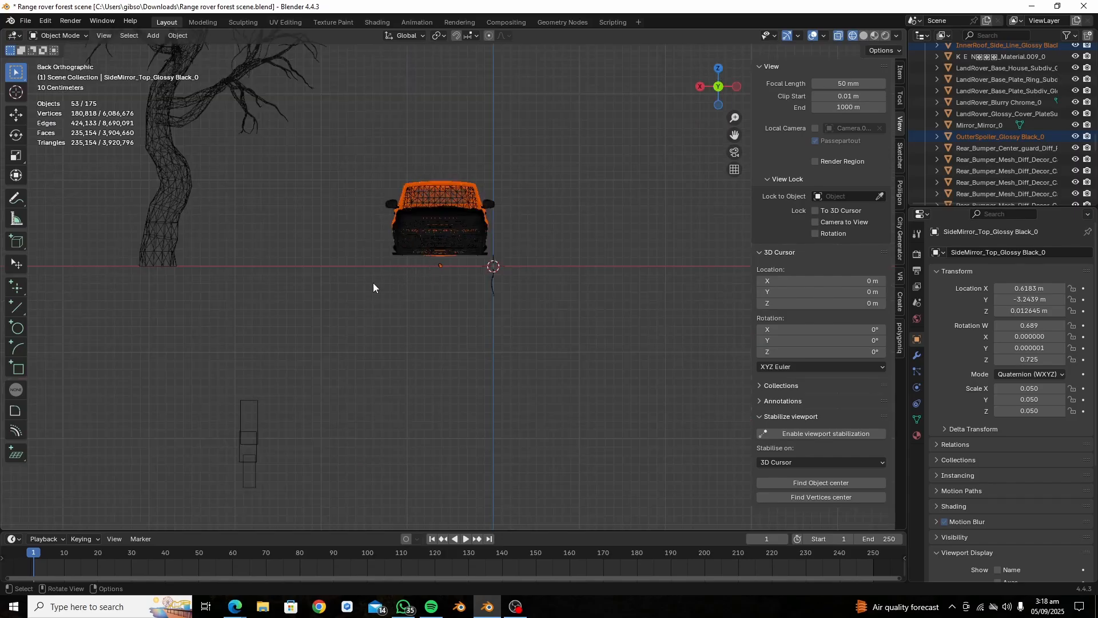
{"action": "scroll", "coordinate": [395, 277], "scroll_direction": "up", "scroll_amount": 4}
{"action": "key", "text": "c"}
{"action": "mouse_move", "coordinate": [445, 258]}
{"action": "left_mouse_down"}
{"action": "mouse_move", "coordinate": [418, 248]}
{"action": "mouse_move", "coordinate": [442, 234]}
{"action": "left_mouse_up"}
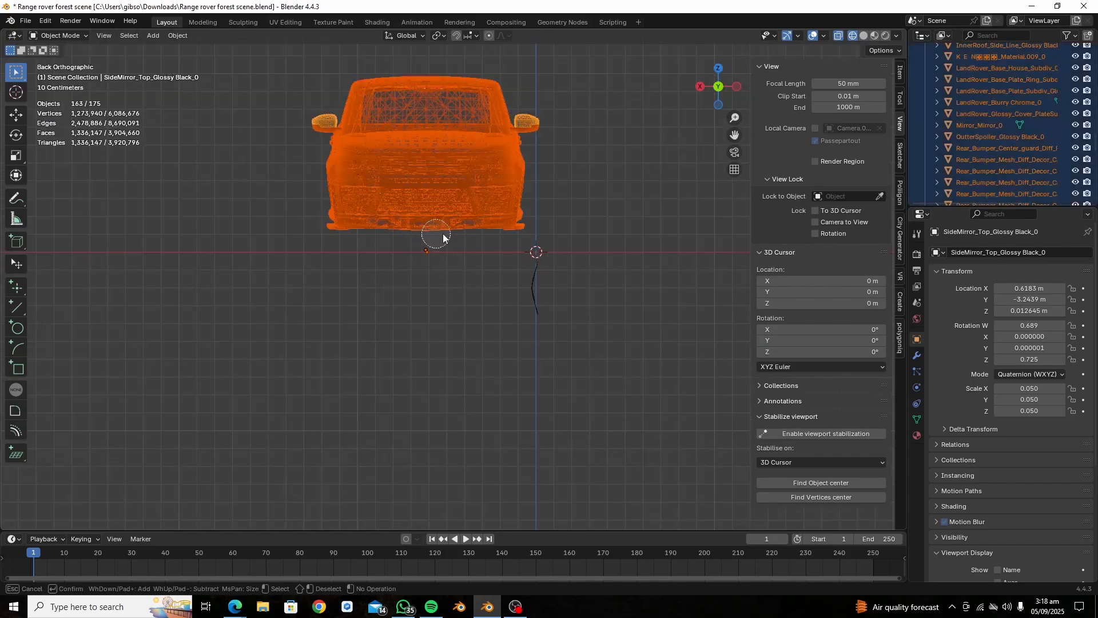
{"action": "right_click", "coordinate": [452, 235]}
{"action": "mouse_move", "coordinate": [459, 234]}
{"action": "middle_mouse_down"}
{"action": "mouse_move", "coordinate": [472, 219]}
{"action": "mouse_move", "coordinate": [399, 245]}
{"action": "mouse_move", "coordinate": [484, 267]}
{"action": "middle_mouse_up"}
{"action": "left_click", "coordinate": [375, 286]}
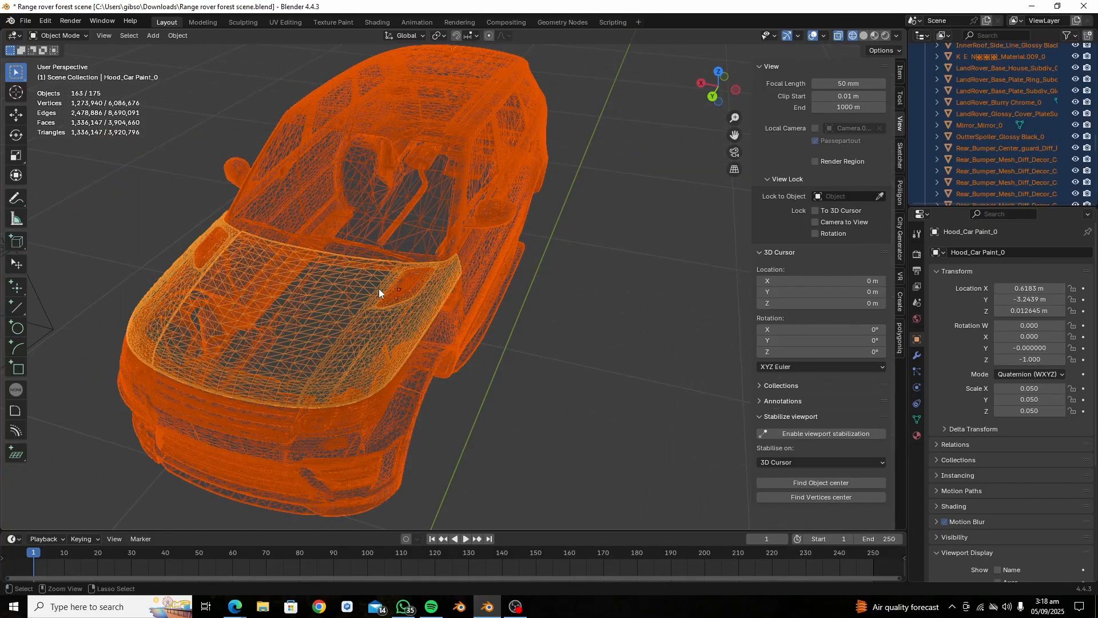
{"action": "key", "text": "shift+h"}
{"action": "mouse_move", "coordinate": [397, 297]}
{"action": "middle_mouse_down"}
{"action": "mouse_move", "coordinate": [625, 112]}
{"action": "mouse_move", "coordinate": [592, 102]}
{"action": "mouse_move", "coordinate": [629, 91]}
{"action": "middle_mouse_up"}
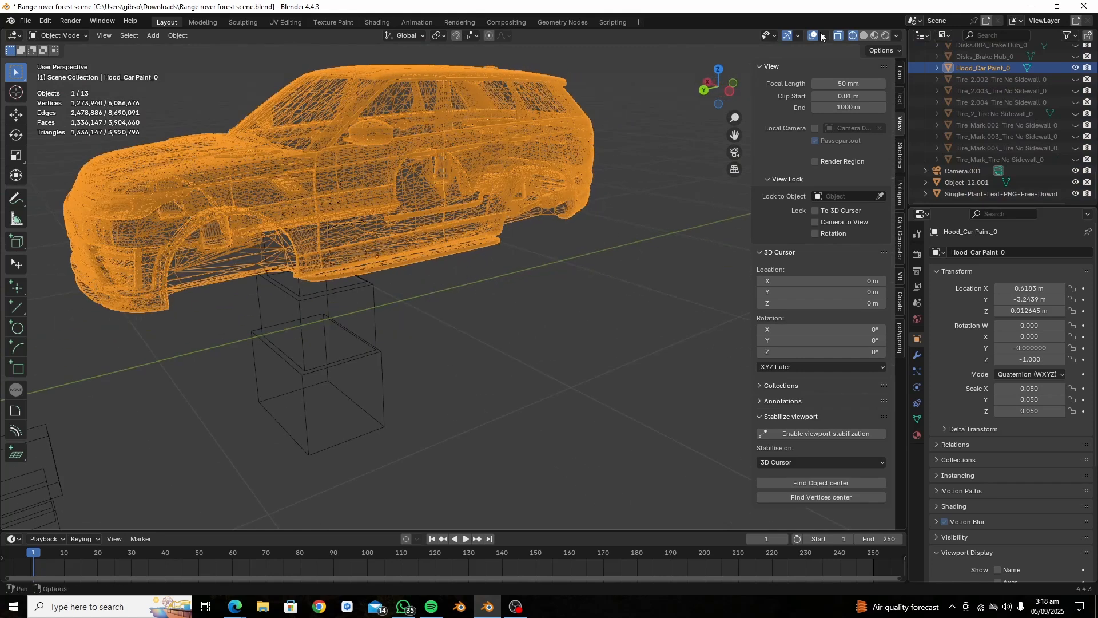
{"action": "left_click", "coordinate": [864, 35]}
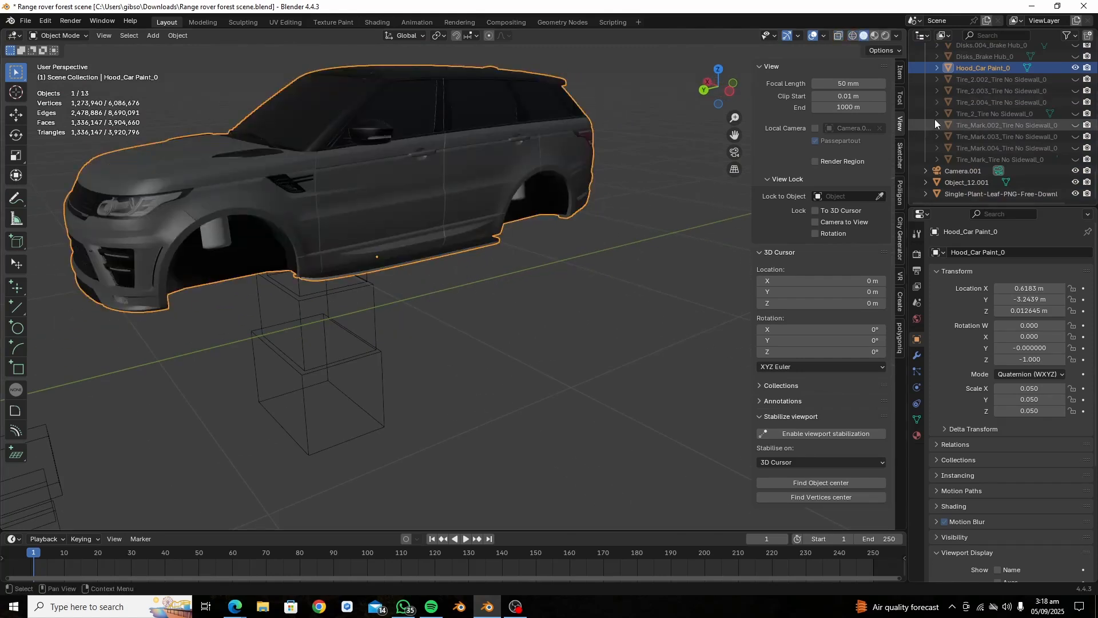
- Rename the joined hood object to BODY
{"action": "scroll", "coordinate": [952, 98], "scroll_direction": "up", "scroll_amount": 4}
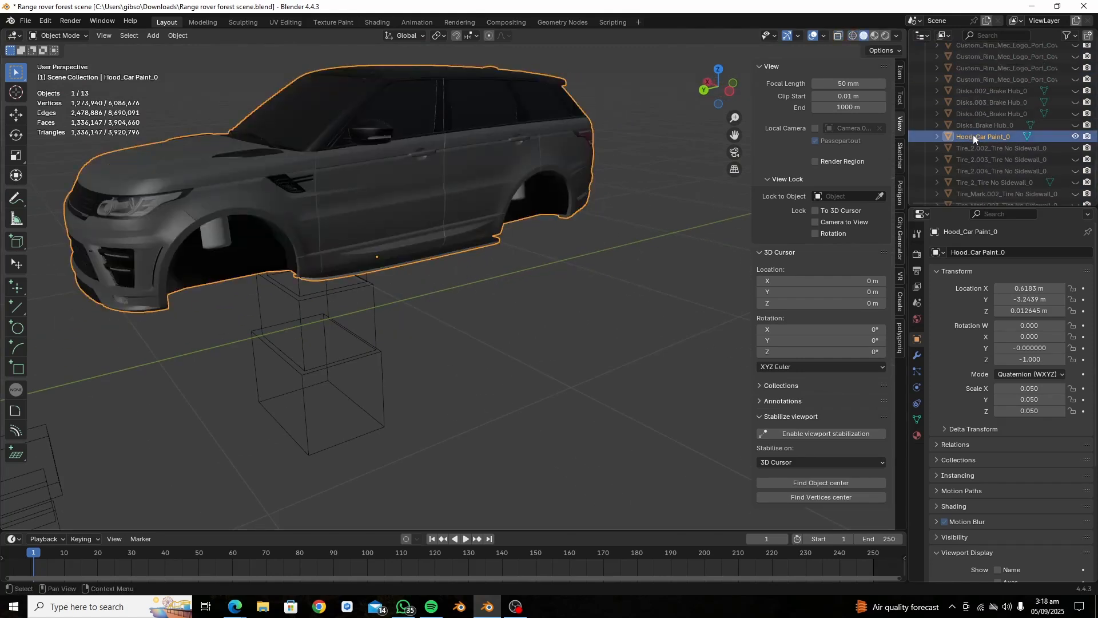
{"action": "double_click", "coordinate": [974, 136]}
{"action": "scroll", "coordinate": [974, 136], "scroll_direction": "down", "scroll_amount": 1}
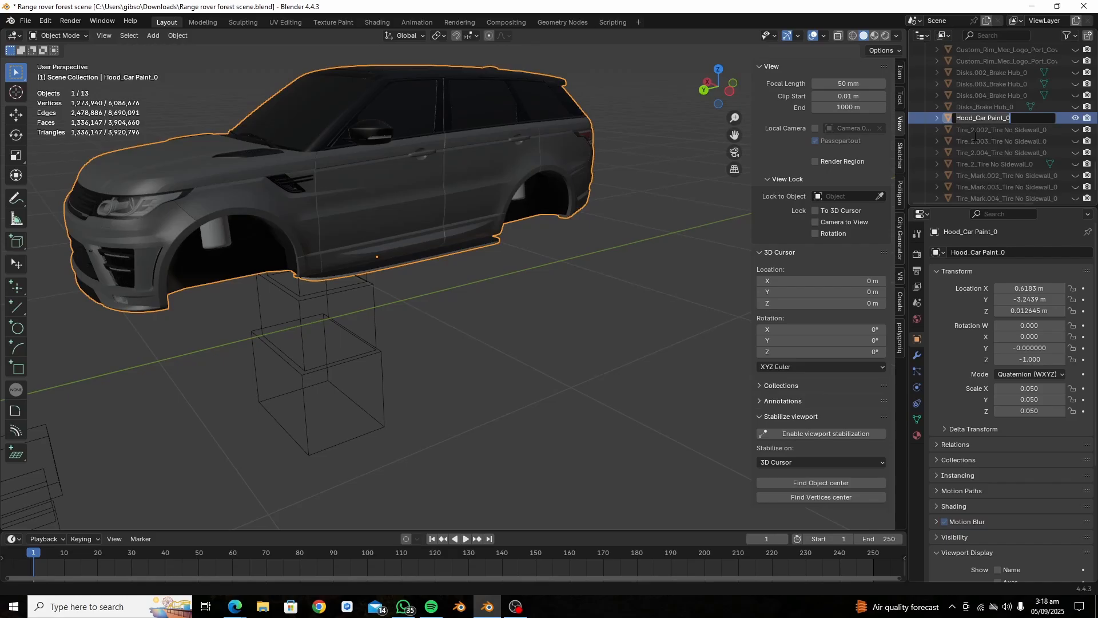
{"action": "type", "text": "BODY"}
{"action": "key", "text": "Return"}
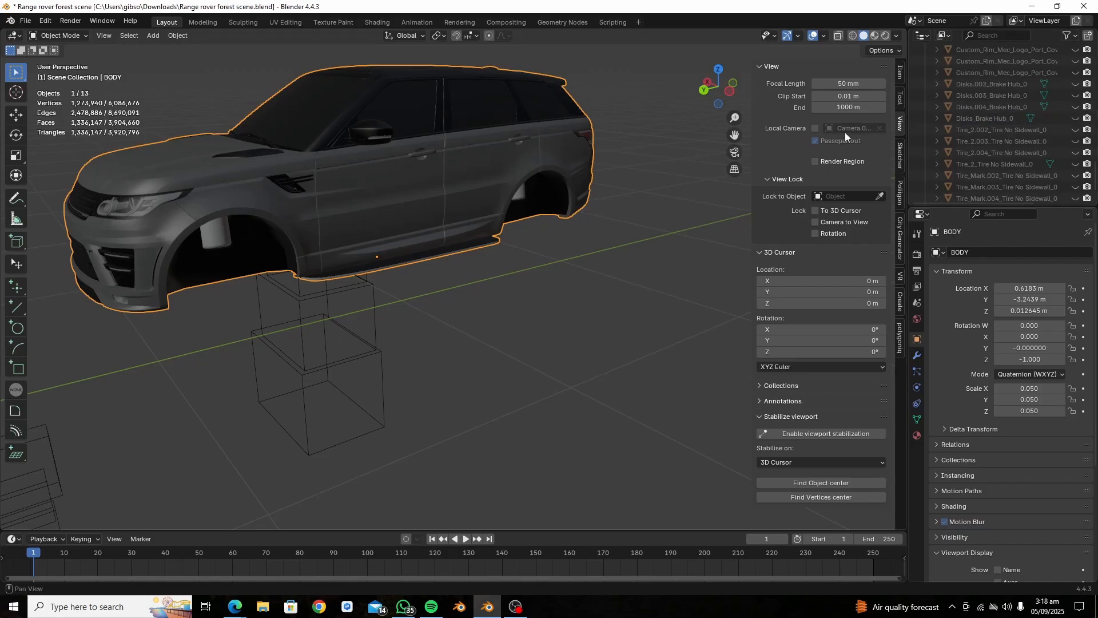
- Reveal all the hidden wheel parts and hide the car body
{"action": "middle_click_drag", "start_coordinate": [400, 214], "coordinate": [585, 215]}
{"action": "scroll", "coordinate": [585, 214], "scroll_direction": "down", "scroll_amount": 4}
{"action": "key", "text": "alt+h"}
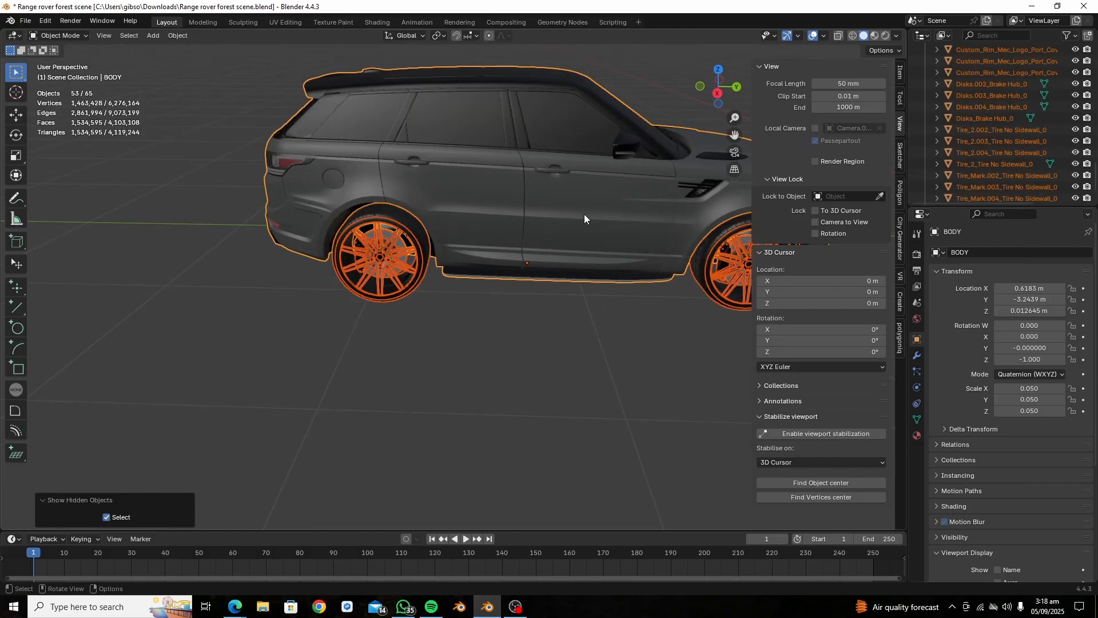
{"action": "scroll", "coordinate": [583, 214], "scroll_direction": "down", "scroll_amount": 3}
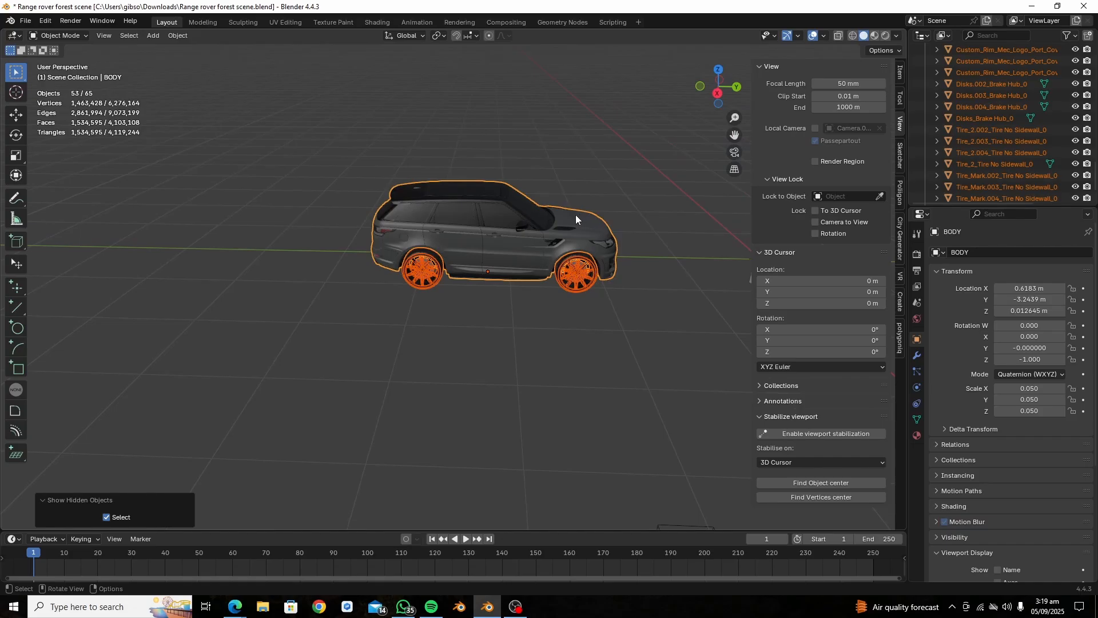
{"action": "left_click", "coordinate": [550, 219]}
{"action": "key", "text": "h"}
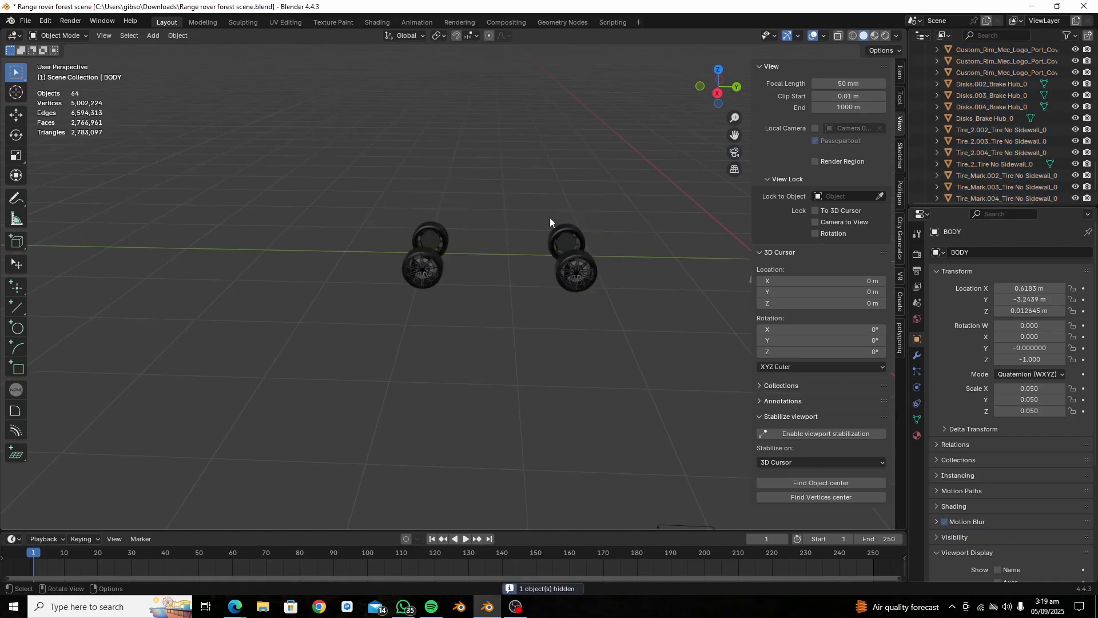
- Box-select only the parts of the right rear wheel in wireframe
{"action": "middle_click_drag", "start_coordinate": [550, 220], "coordinate": [324, 221]}
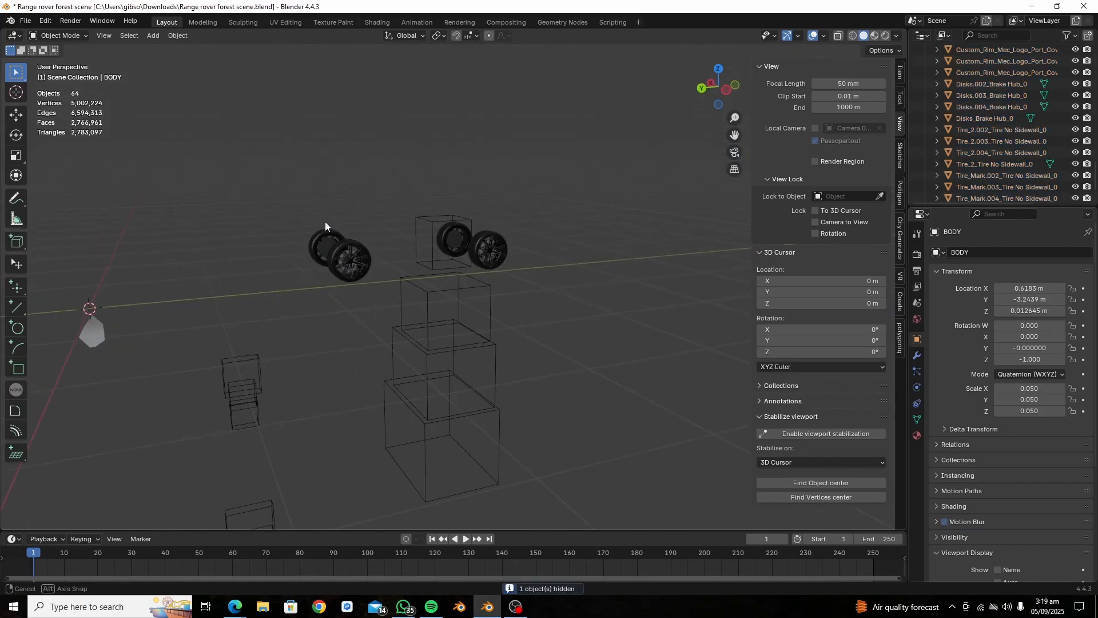
{"action": "scroll", "coordinate": [498, 262], "scroll_direction": "up", "scroll_amount": 6}
{"action": "middle_click_drag", "start_coordinate": [510, 259], "coordinate": [451, 262]}
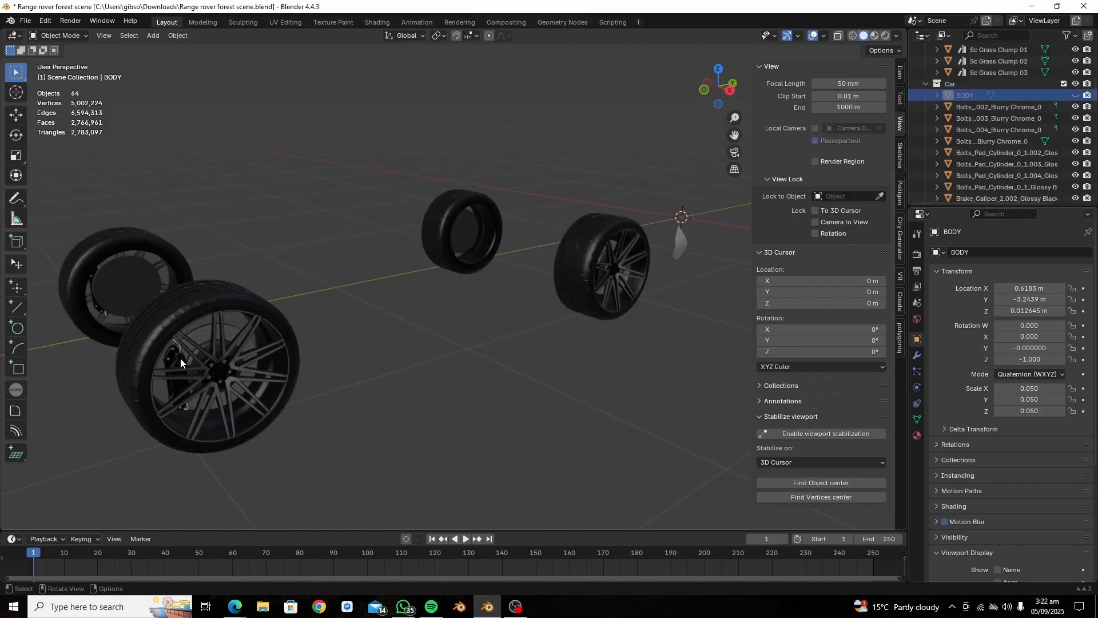
{"action": "middle_click_drag", "start_coordinate": [180, 359], "coordinate": [218, 348]}
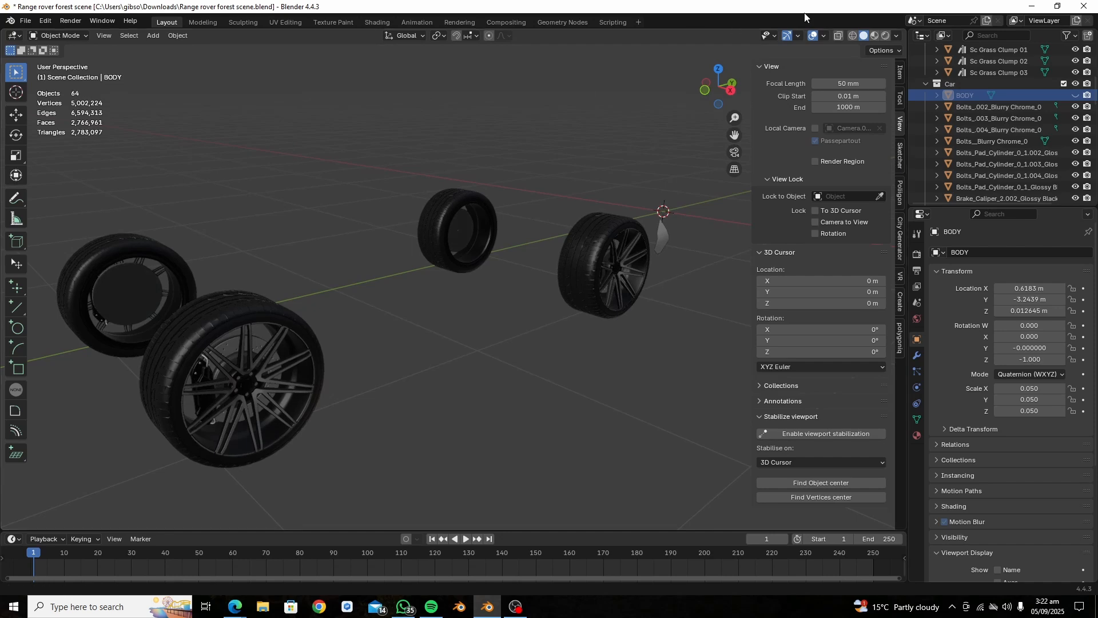
{"action": "left_click", "coordinate": [853, 36]}
{"action": "middle_click_drag", "start_coordinate": [300, 309], "coordinate": [334, 312]}
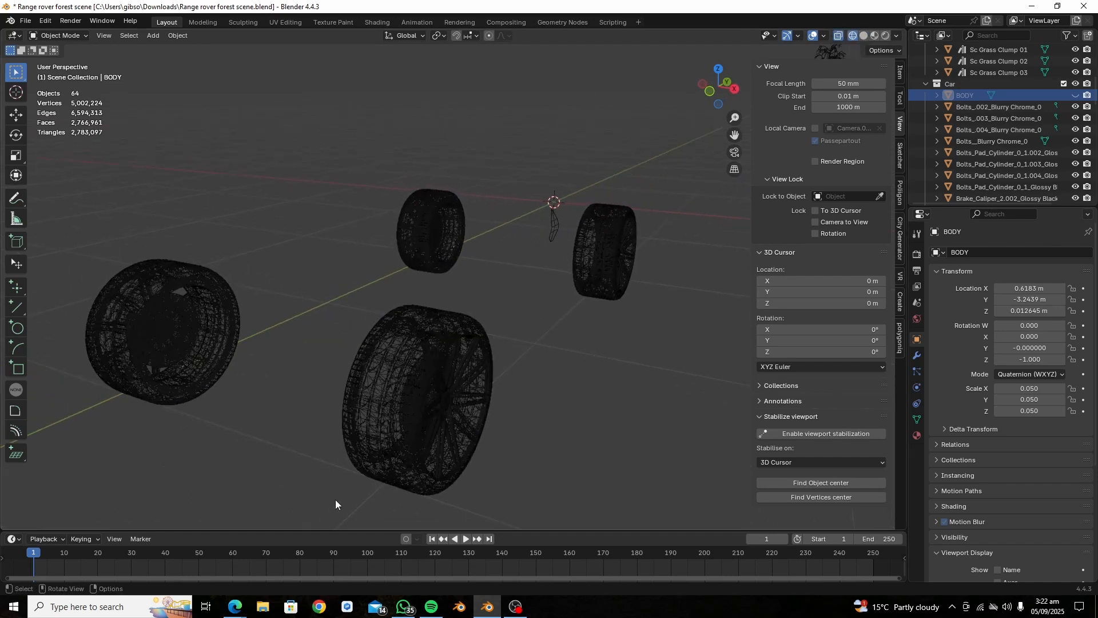
{"action": "left_click_drag", "start_coordinate": [325, 513], "coordinate": [551, 266]}
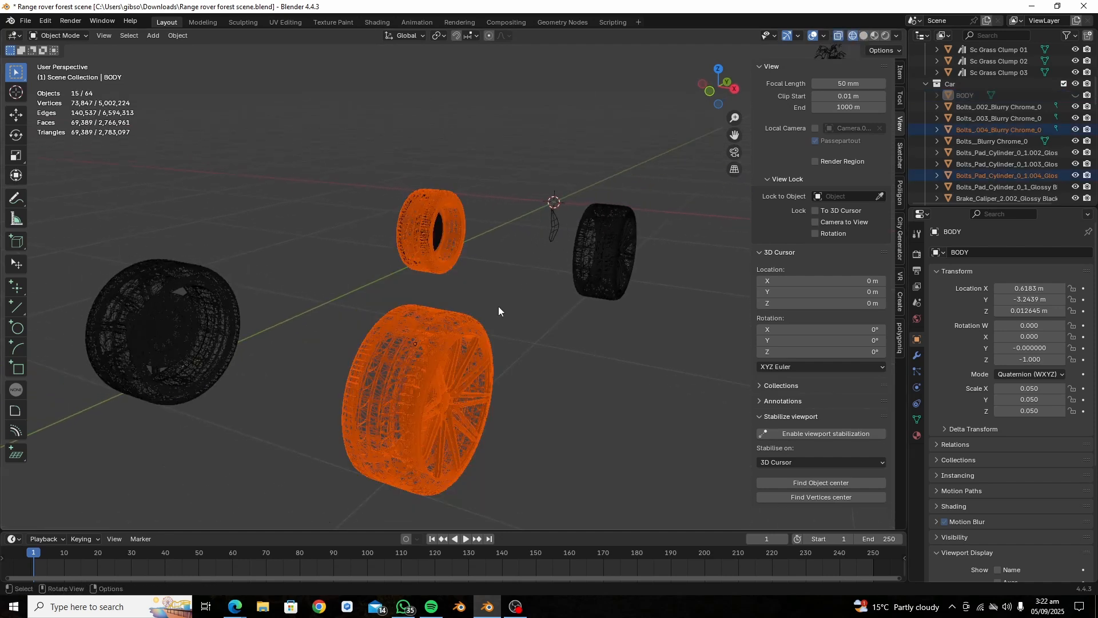
{"action": "middle_click_drag", "start_coordinate": [495, 308], "coordinate": [453, 384]}
{"action": "scroll", "coordinate": [464, 347], "scroll_direction": "down", "scroll_amount": 4}
{"action": "left_click_drag", "start_coordinate": [368, 468], "coordinate": [573, 367]}
{"action": "middle_click_drag", "start_coordinate": [561, 380], "coordinate": [609, 211]}
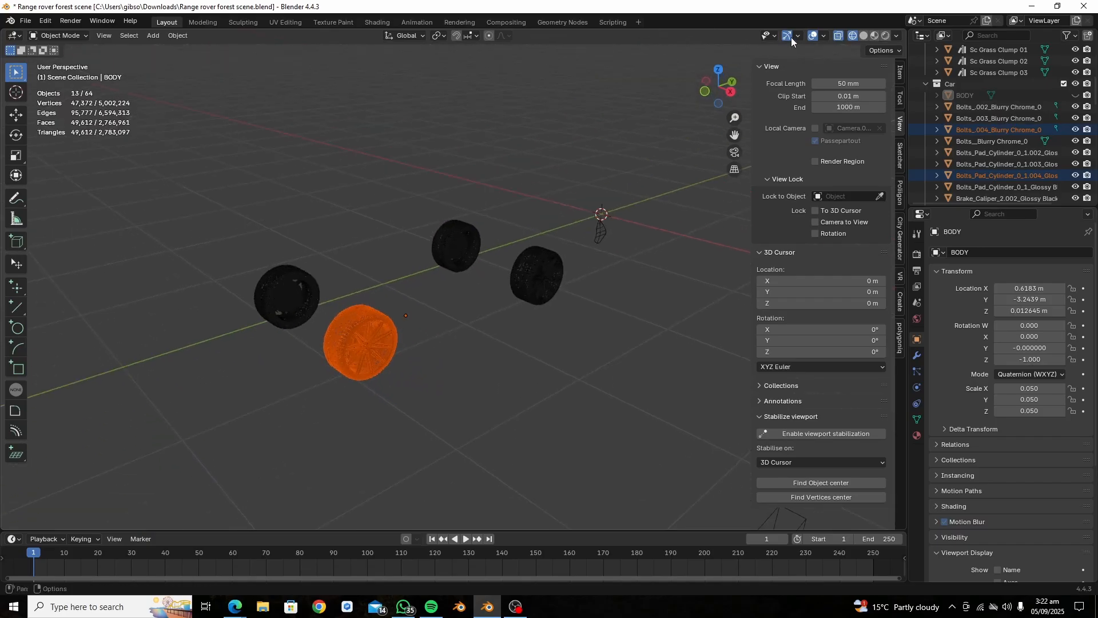
- Set the origin of the right rear wheel's brake caliper to its geometry in solid shading
{"action": "left_click", "coordinate": [863, 36]}
{"action": "scroll", "coordinate": [328, 376], "scroll_direction": "up", "scroll_amount": 2}
{"action": "scroll", "coordinate": [414, 291], "scroll_direction": "up", "scroll_amount": 4}
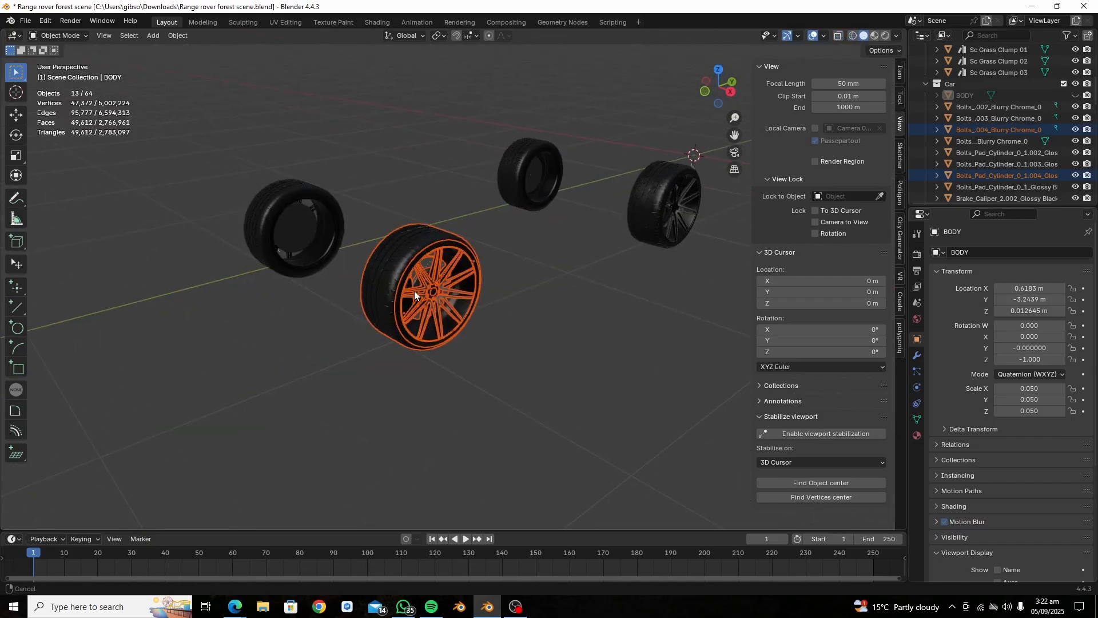
{"action": "middle_click_drag", "start_coordinate": [428, 276], "coordinate": [408, 284]}
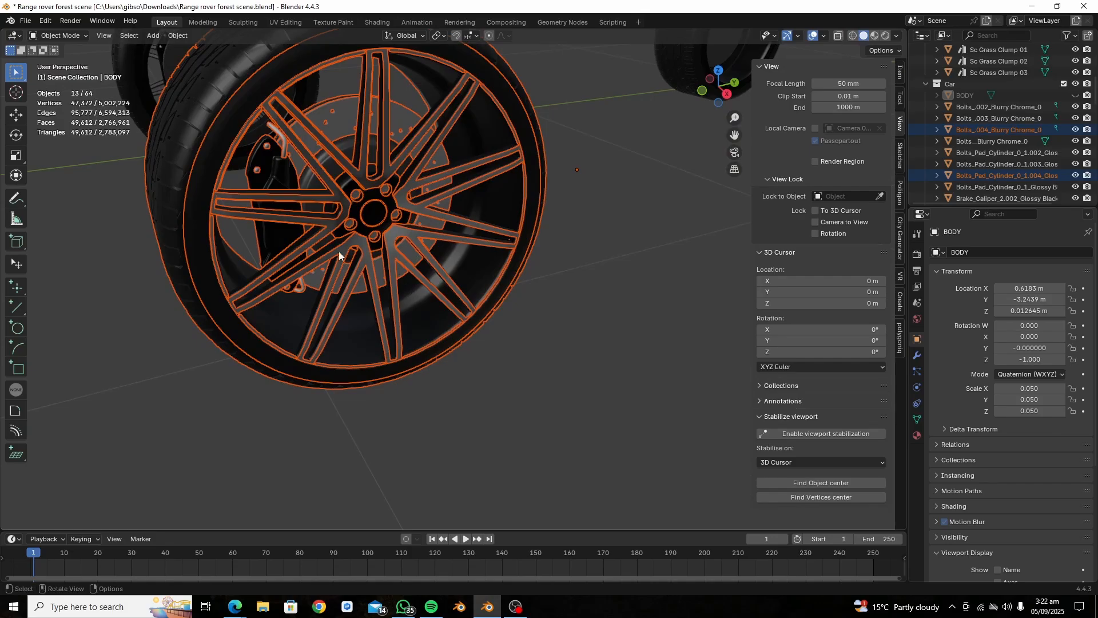
{"action": "left_click", "coordinate": [273, 232], "text": "shift"}
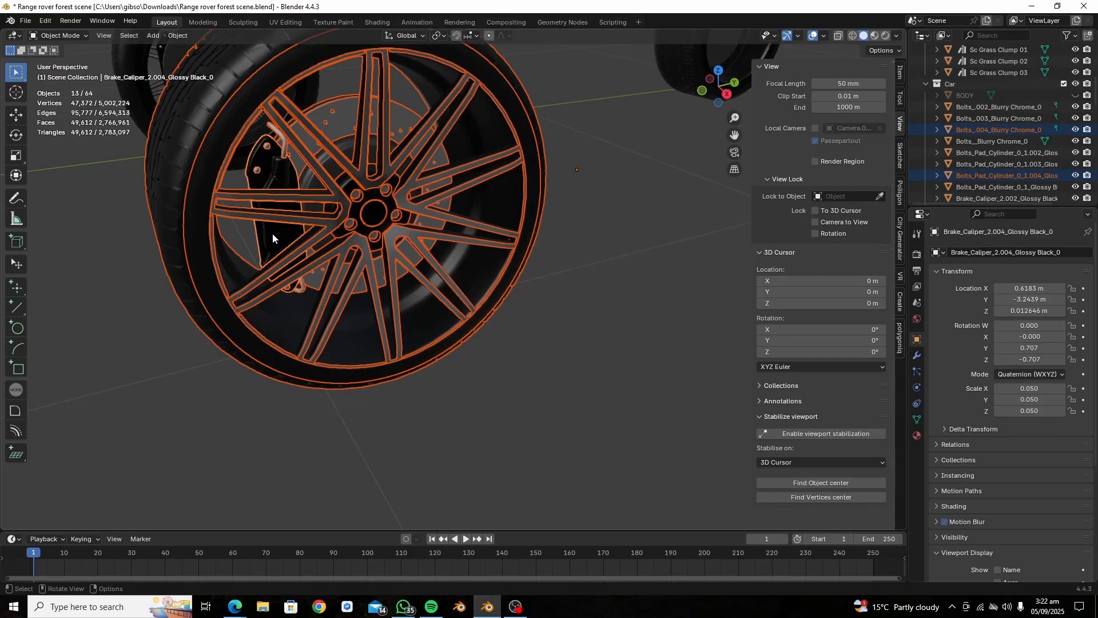
{"action": "left_click", "coordinate": [273, 235]}
{"action": "left_click", "coordinate": [265, 250]}
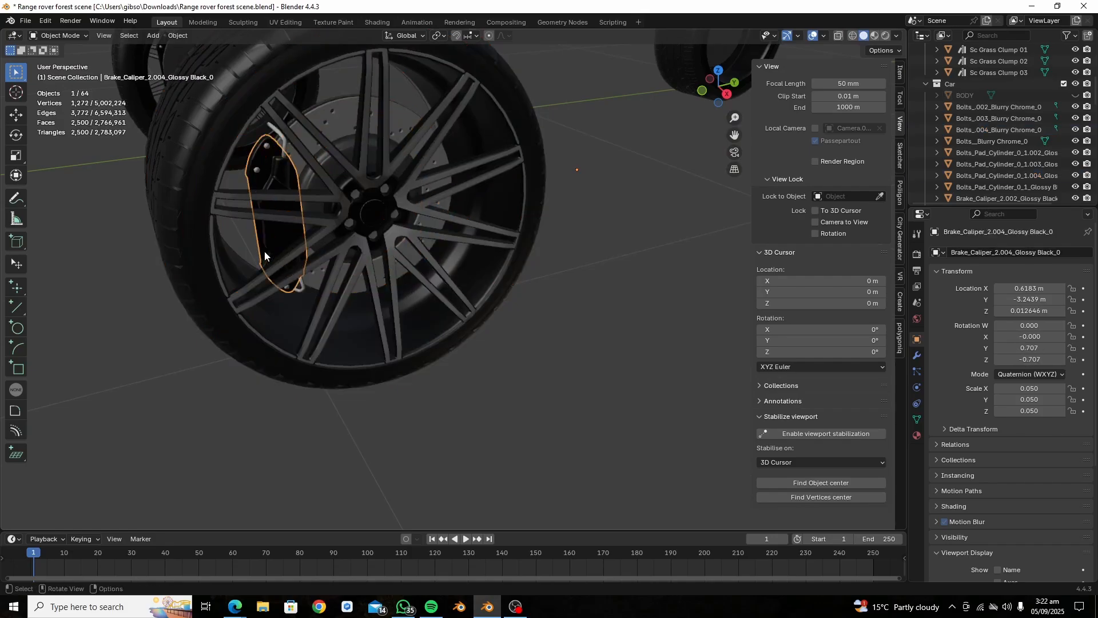
{"action": "right_click", "coordinate": [266, 249]}
{"action": "mouse_move", "coordinate": [276, 135]}
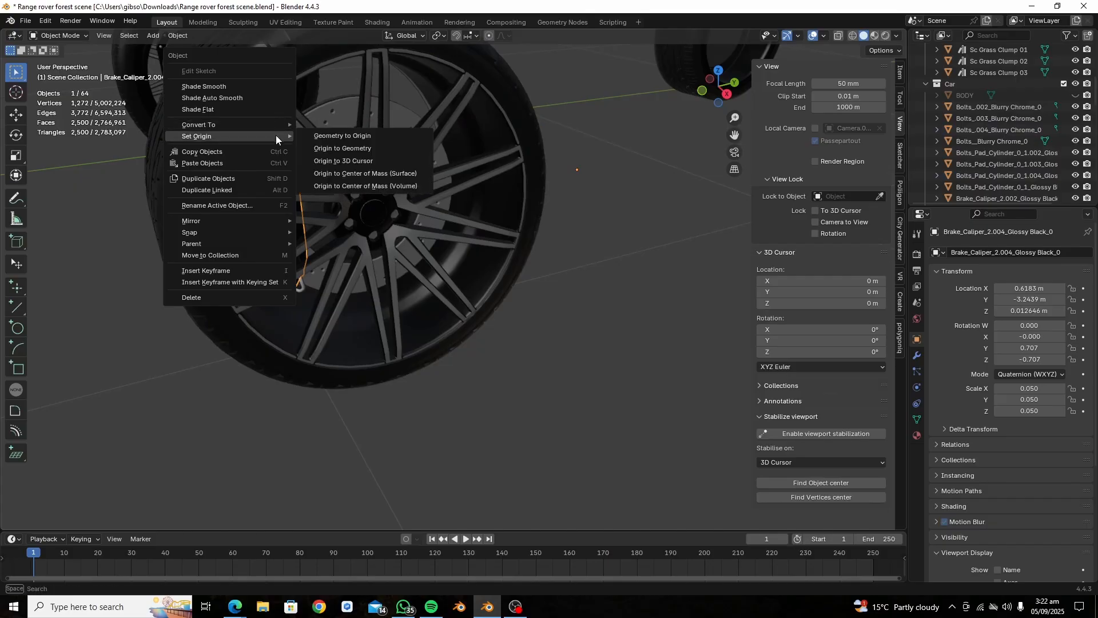
{"action": "left_click", "coordinate": [355, 150]}
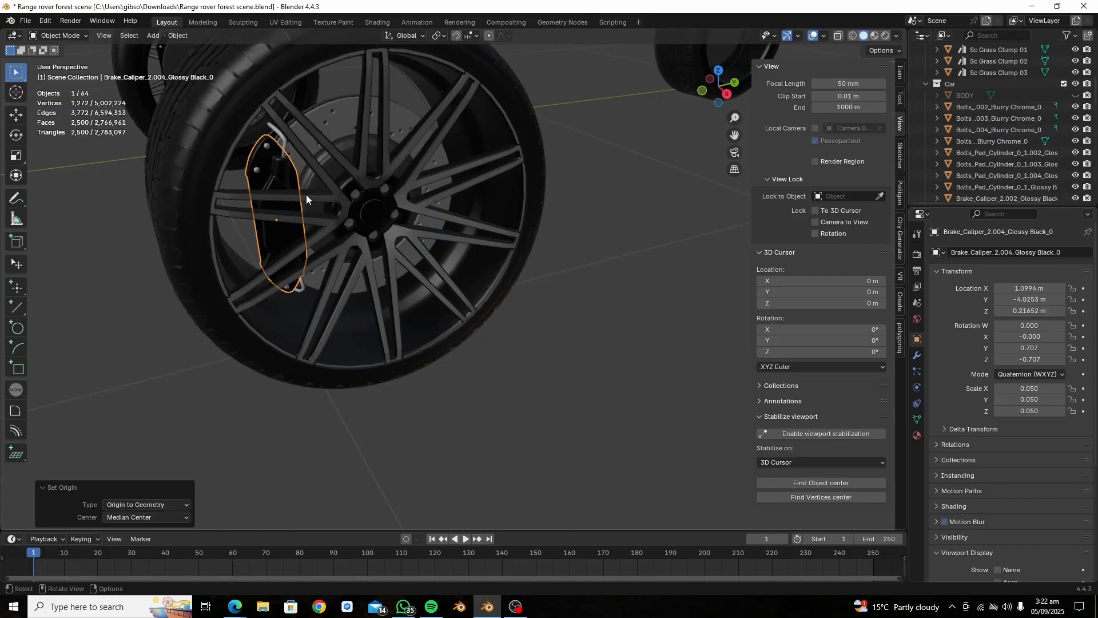
- Join the chrome caliper locks into the right rear wheel's brake caliper
{"action": "left_click", "coordinate": [259, 170], "text": "shift"}
{"action": "left_click", "coordinate": [277, 169], "text": "shift"}
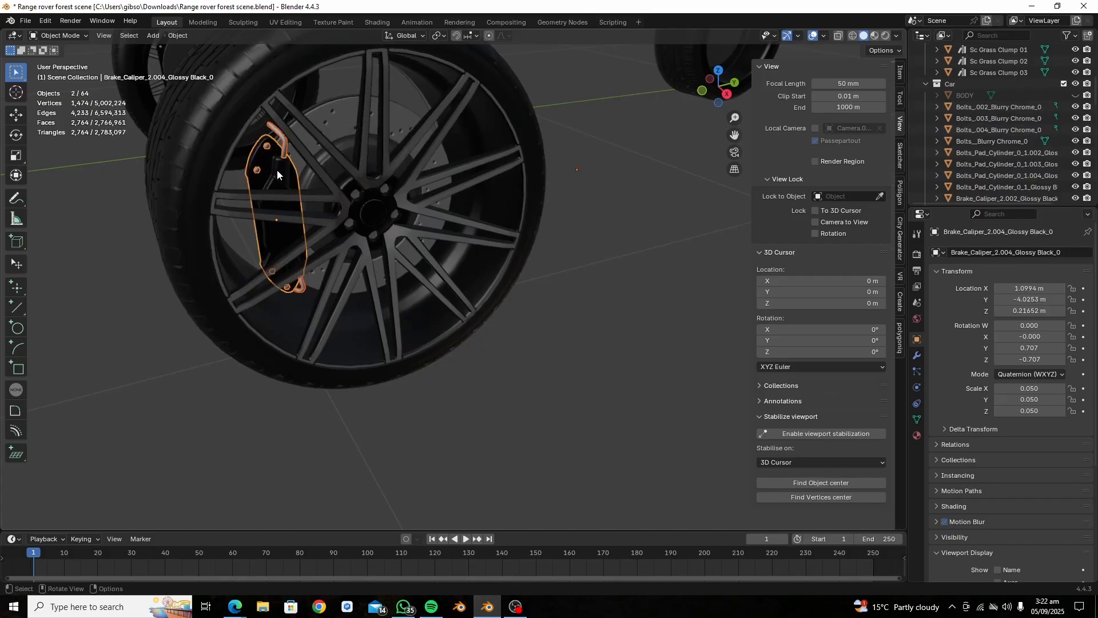
{"action": "key", "text": "Delete"}
{"action": "key", "text": "h"}
{"action": "key", "text": "alt+h"}
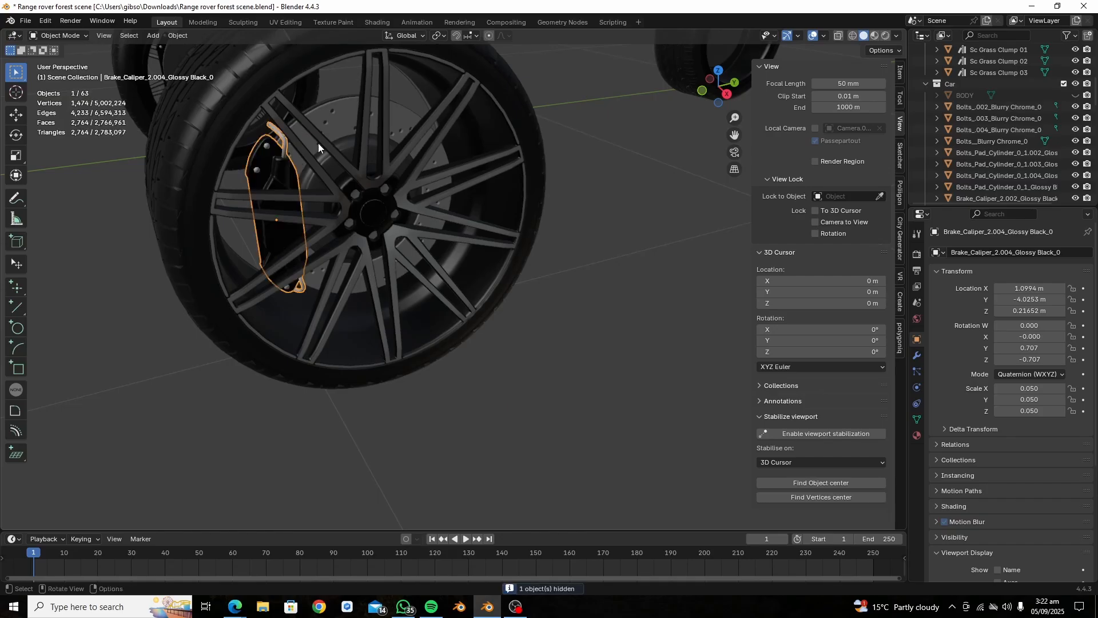
{"action": "middle_click_drag", "start_coordinate": [325, 159], "coordinate": [340, 189]}
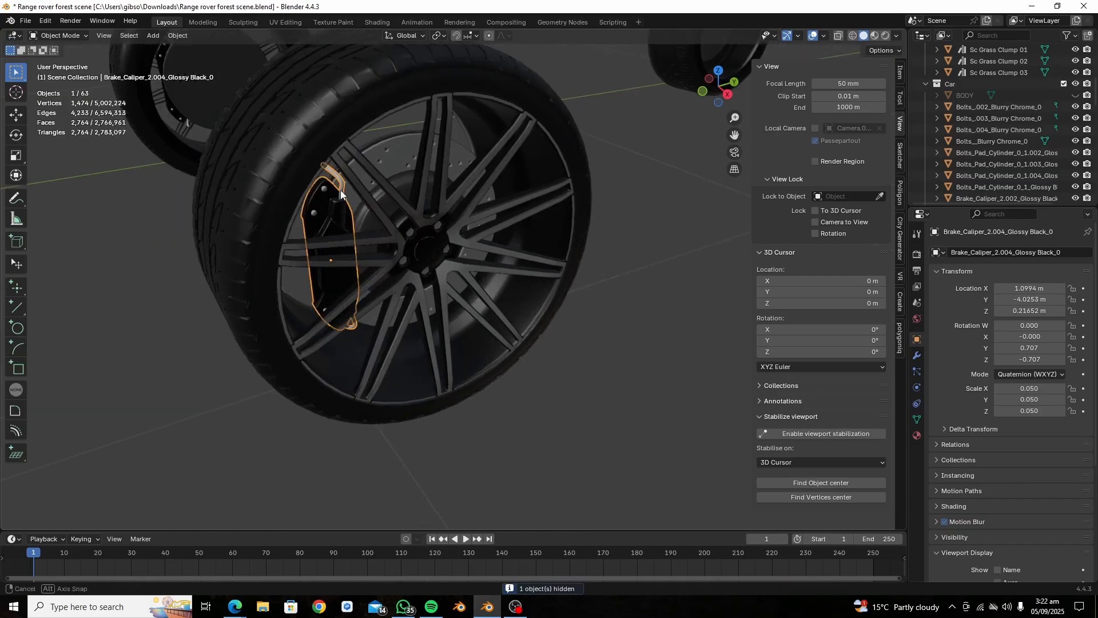
{"action": "scroll", "coordinate": [339, 190], "scroll_direction": "down", "scroll_amount": 8}
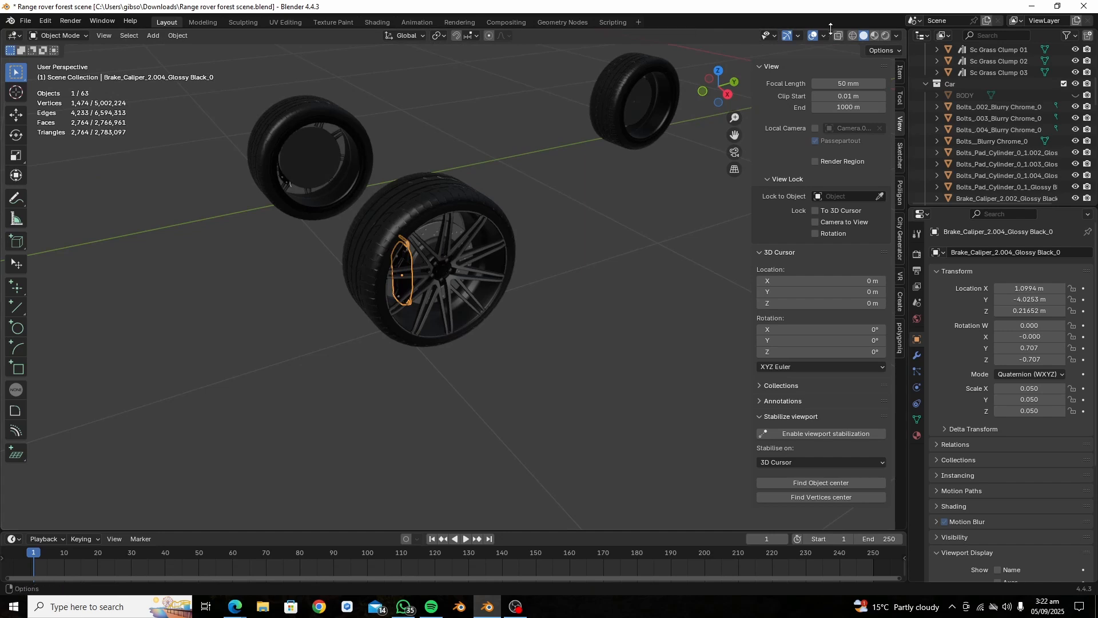
- Join all right rear wheel parts except the brake caliper into the rim base, and set the joined wheel's origin to geometry
{"action": "left_click", "coordinate": [852, 35]}
{"action": "middle_click_drag", "start_coordinate": [729, 156], "coordinate": [522, 312]}
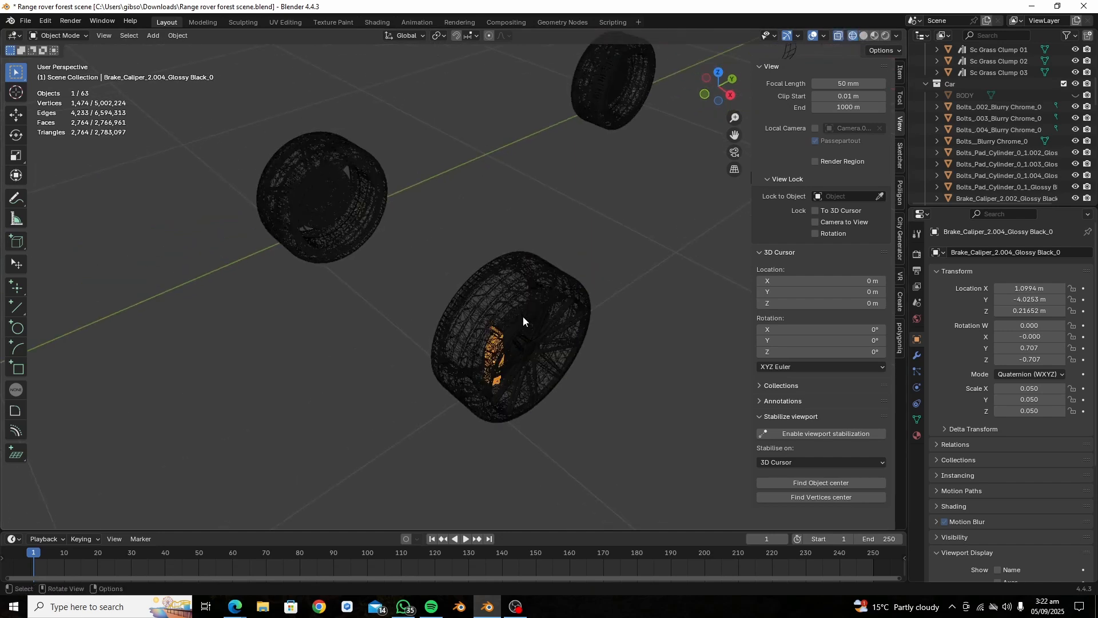
{"action": "left_click_drag", "start_coordinate": [384, 505], "coordinate": [697, 228]}
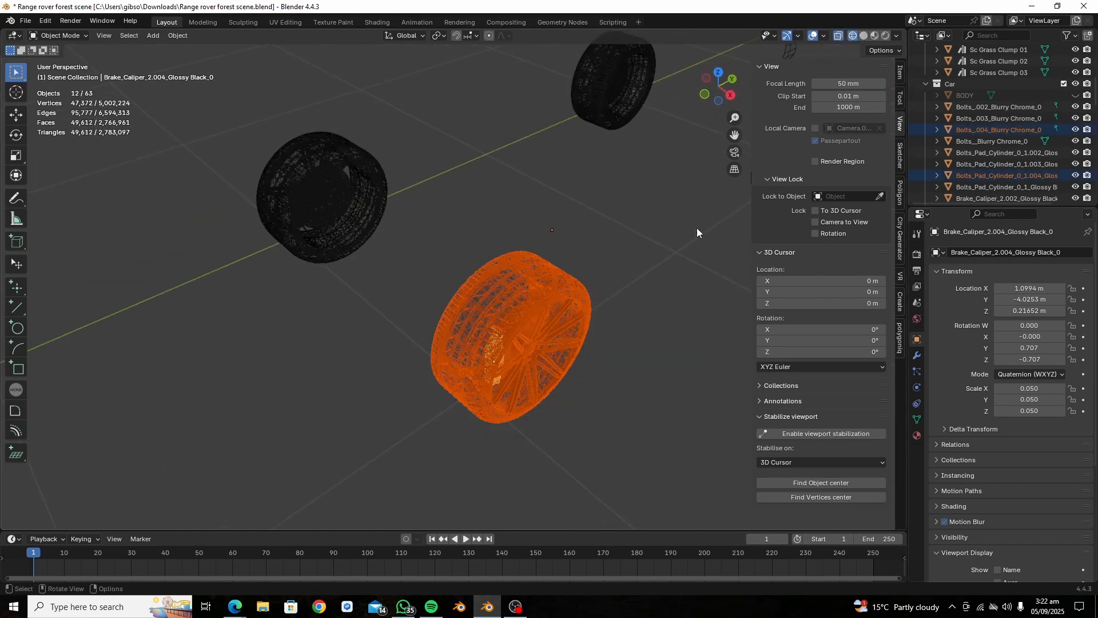
{"action": "middle_click_drag", "start_coordinate": [588, 279], "coordinate": [575, 272]}
{"action": "scroll", "coordinate": [575, 272], "scroll_direction": "up", "scroll_amount": 2}
{"action": "key", "text": "c"}
{"action": "middle_click", "coordinate": [365, 335]}
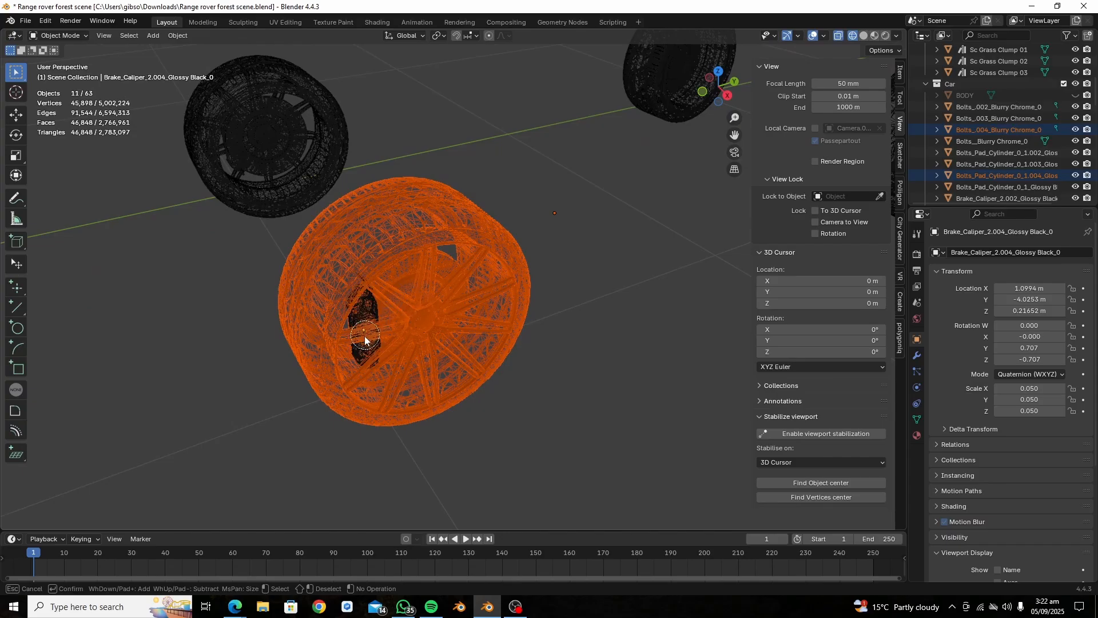
{"action": "key", "text": "Escape"}
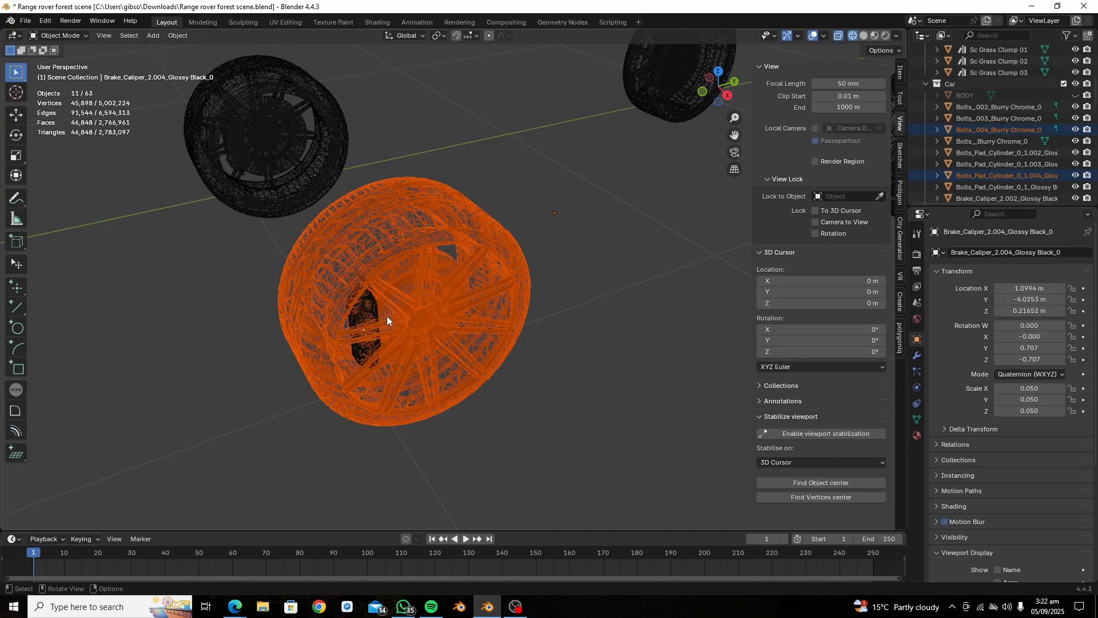
{"action": "left_click", "coordinate": [415, 324], "text": "shift"}
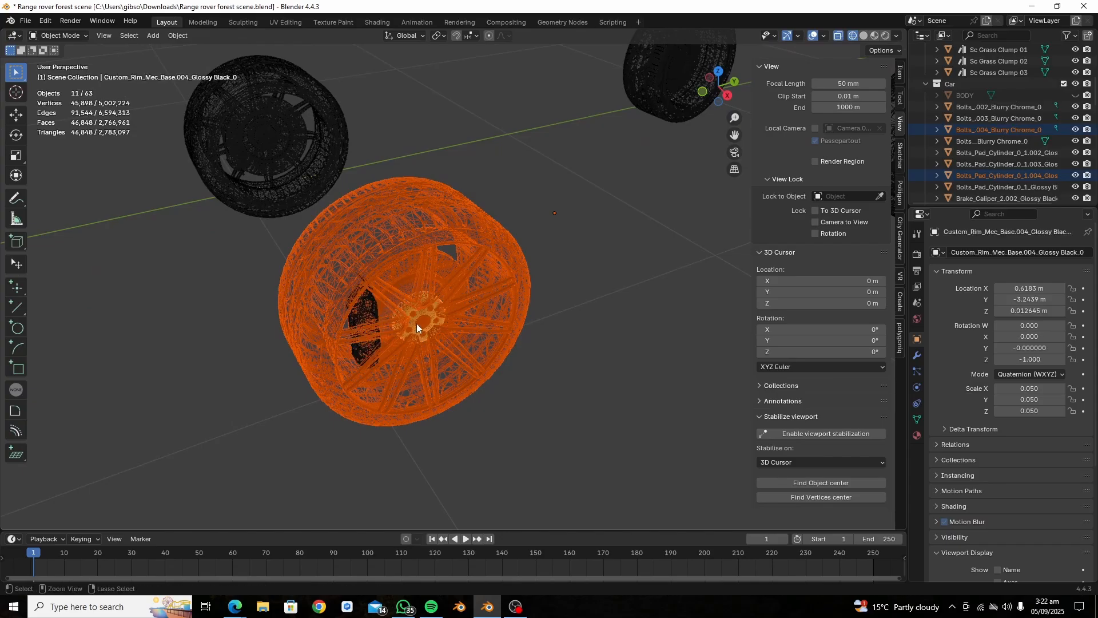
{"action": "left_click", "coordinate": [417, 322]}
{"action": "right_click", "coordinate": [417, 323]}
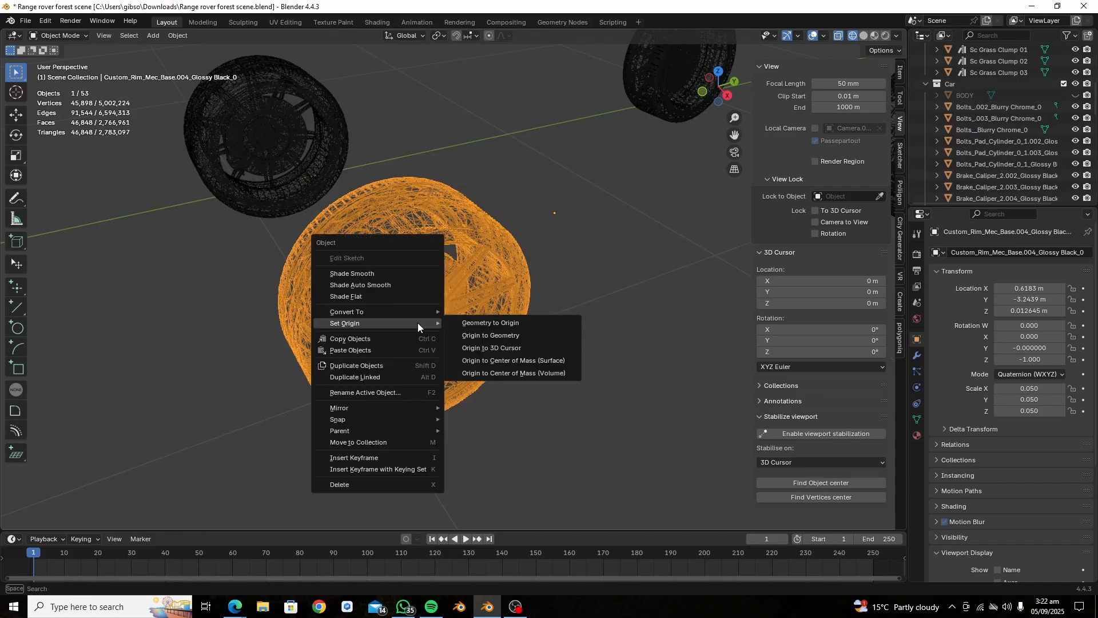
{"action": "left_click", "coordinate": [466, 335]}
- Join the left rear wheel's chrome caliper locks into its brake caliper, and set the caliper's origin to geometry
{"action": "mouse_move", "coordinate": [465, 331]}
{"action": "middle_mouse_down"}
{"action": "mouse_move", "coordinate": [386, 301]}
{"action": "mouse_move", "coordinate": [536, 300]}
{"action": "mouse_move", "coordinate": [538, 142]}
{"action": "middle_mouse_up"}
{"action": "key", "text": "shift+z"}
{"action": "scroll", "coordinate": [537, 142], "scroll_direction": "up", "scroll_amount": 4}
{"action": "left_click", "coordinate": [565, 207]}
{"action": "middle_click_drag", "start_coordinate": [564, 207], "coordinate": [558, 223]}
{"action": "left_click", "coordinate": [557, 223]}
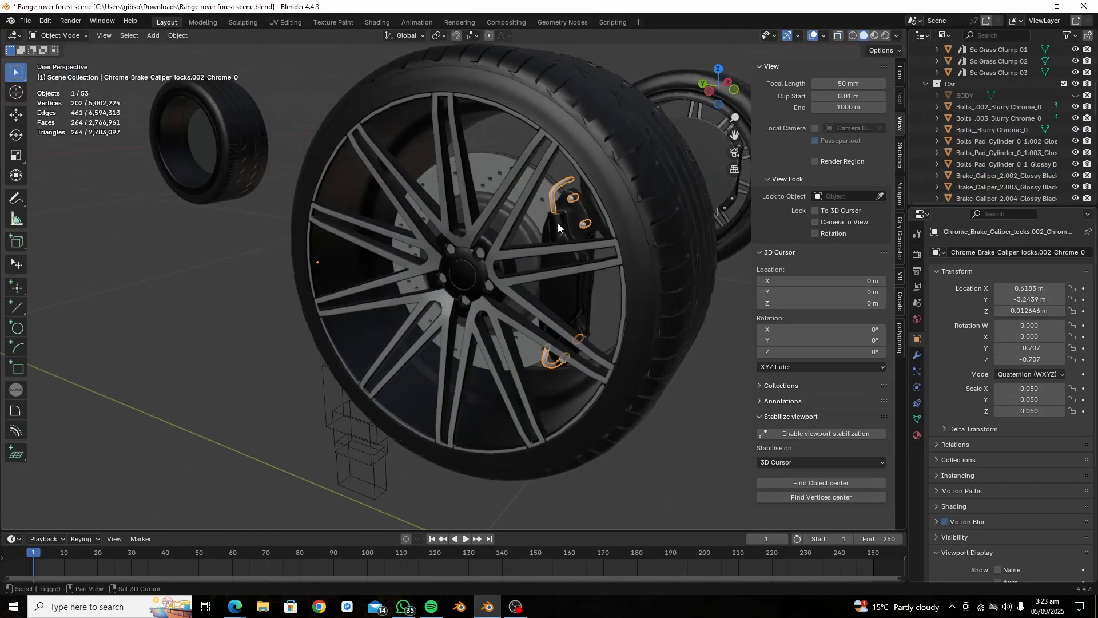
{"action": "left_click", "coordinate": [558, 223], "text": "shift"}
{"action": "key", "text": "ctrl+j"}
{"action": "right_click", "coordinate": [557, 223]}
{"action": "left_click", "coordinate": [605, 239]}
- Join all left rear wheel parts except the brake caliper into one object in wireframe
{"action": "scroll", "coordinate": [605, 241], "scroll_direction": "down", "scroll_amount": 4}
{"action": "key", "text": "shift+z"}
{"action": "left_click_drag", "start_coordinate": [338, 343], "coordinate": [606, 182]}
{"action": "left_click", "coordinate": [499, 219], "text": "shift"}
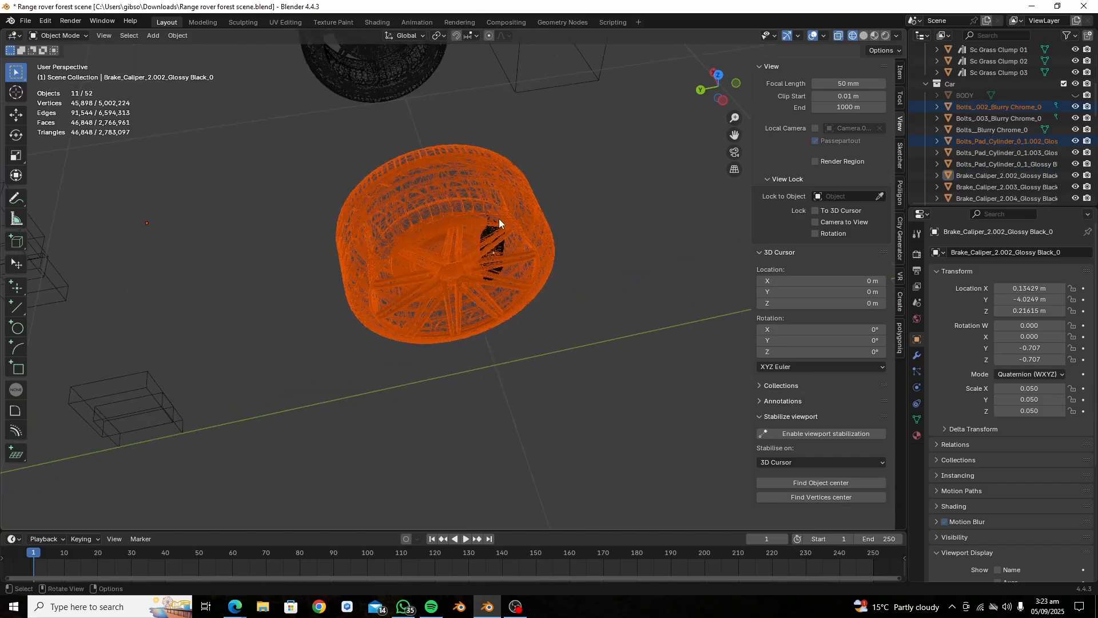
{"action": "key", "text": "ctrl+j"}
- Set the joined left rear wheel's origin to geometry and save the file
{"action": "right_click", "coordinate": [451, 273]}
{"action": "left_click", "coordinate": [493, 286]}
{"action": "scroll", "coordinate": [418, 300], "scroll_direction": "down", "scroll_amount": 4}
{"action": "key", "text": "ctrl+s"}
- Delete the brake calipers and chrome caliper locks from both front wheels
{"action": "middle_click_drag", "start_coordinate": [418, 300], "coordinate": [452, 274]}
{"action": "left_click", "coordinate": [485, 260]}
{"action": "key", "text": "Delete"}
{"action": "middle_click_drag", "start_coordinate": [543, 256], "coordinate": [217, 111]}
{"action": "scroll", "coordinate": [216, 112], "scroll_direction": "up", "scroll_amount": 5}
{"action": "left_click", "coordinate": [421, 130]}
{"action": "key", "text": "Delete"}
{"action": "left_click", "coordinate": [421, 131]}
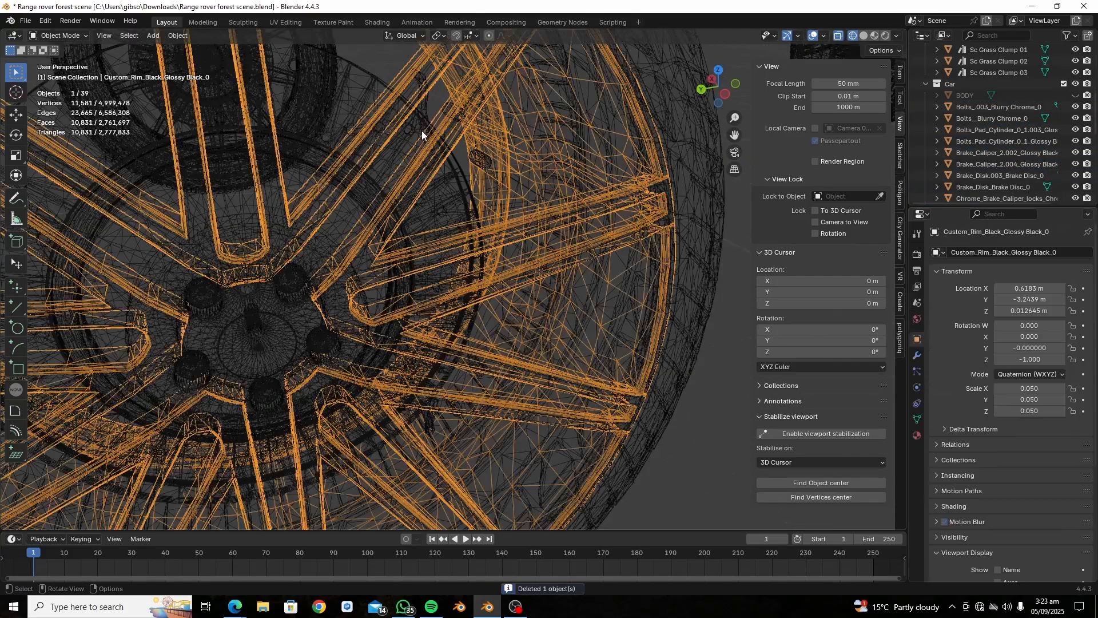
{"action": "left_click", "coordinate": [480, 159]}
{"action": "key", "text": "Delete"}
- Join all parts of the left front wheel into its rim base object
{"action": "scroll", "coordinate": [481, 233], "scroll_direction": "down", "scroll_amount": 8}
{"action": "left_click_drag", "start_coordinate": [309, 177], "coordinate": [515, 407]}
{"action": "left_click", "coordinate": [421, 287], "text": "shift"}
{"action": "key", "text": "ctrl+j"}
- Join all parts of the right front wheel into its black rim object
{"action": "left_click_drag", "start_coordinate": [515, 281], "coordinate": [320, 446]}
{"action": "left_click", "coordinate": [404, 373], "text": "shift"}
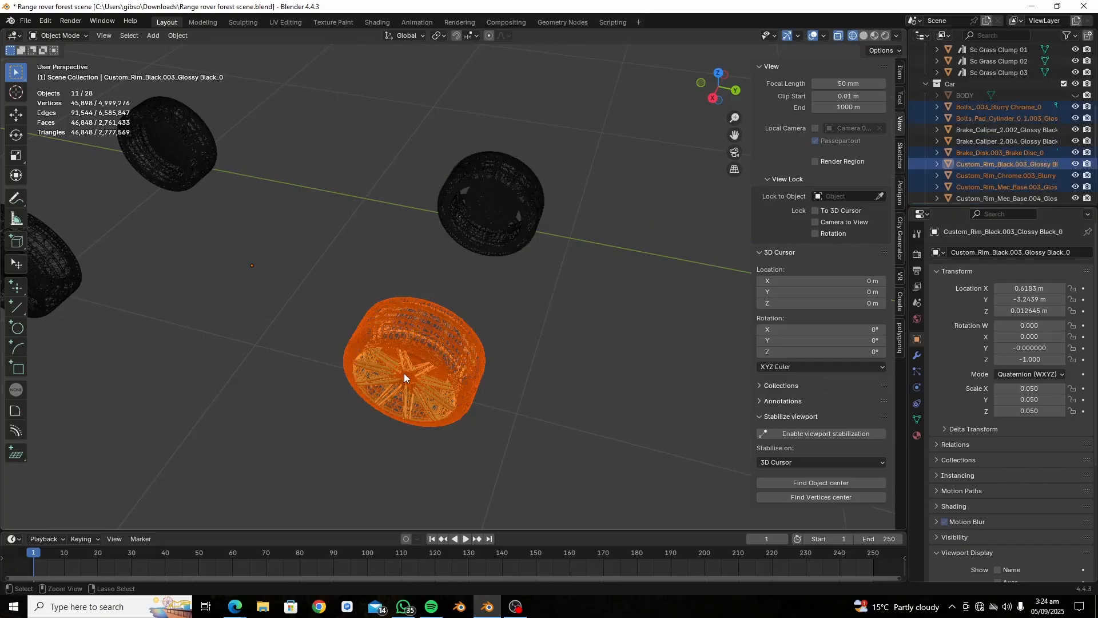
{"action": "key", "text": "ctrl+j"}
{"action": "middle_click_drag", "start_coordinate": [404, 373], "coordinate": [441, 227]}
- Rename the joined left front wheel object as WHEEL_FT.L
{"action": "left_click", "coordinate": [440, 226]}
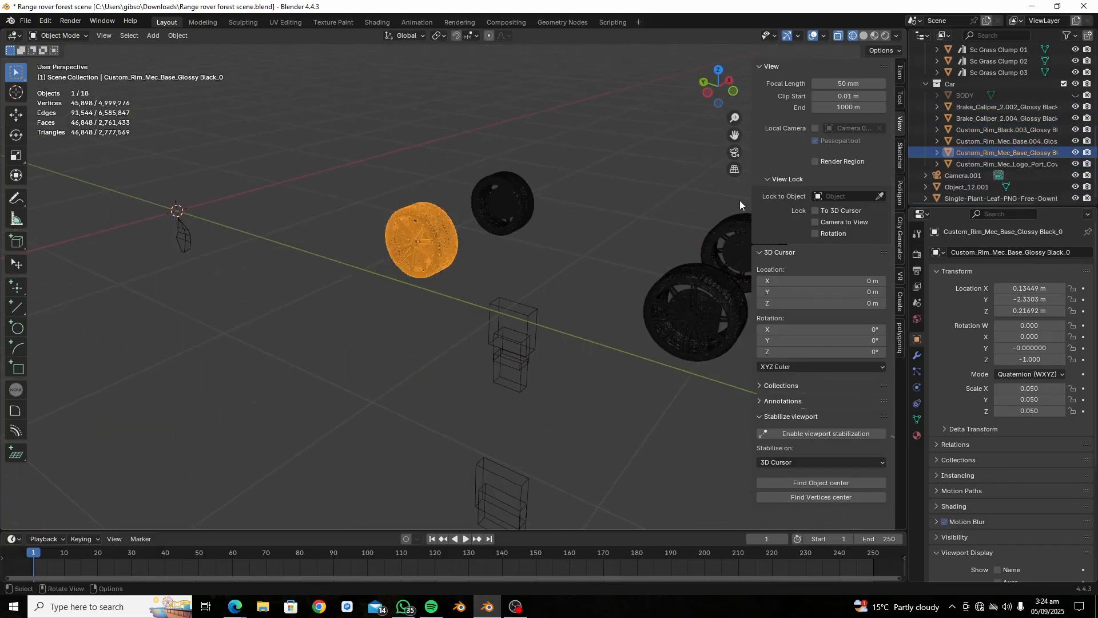
{"action": "double_click", "coordinate": [1001, 152]}
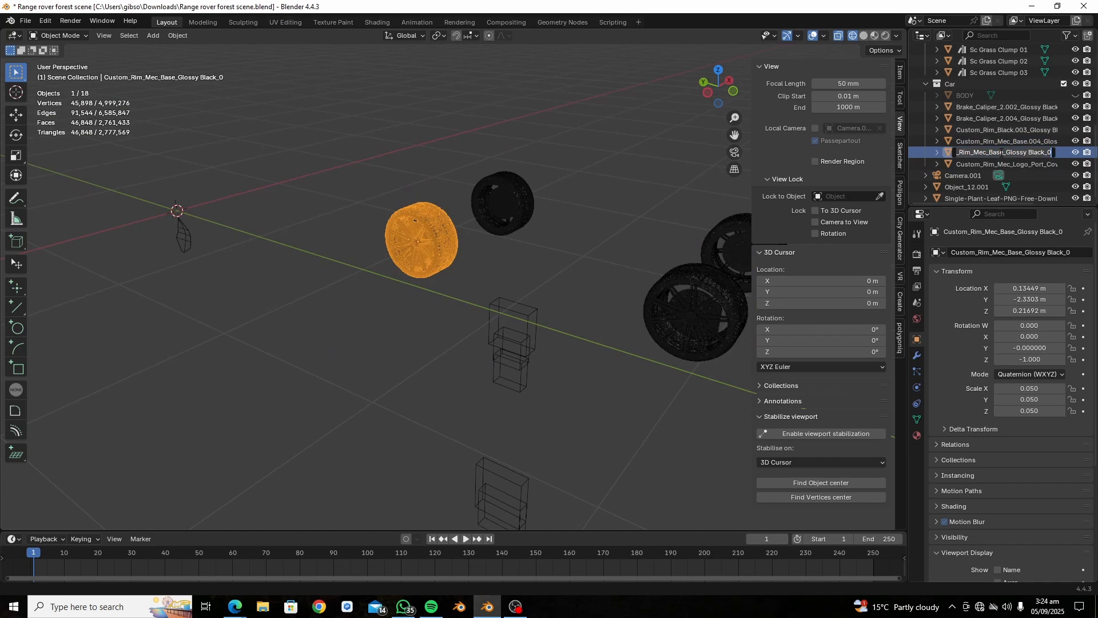
{"action": "type", "text": "WHEEL_FT.L"}
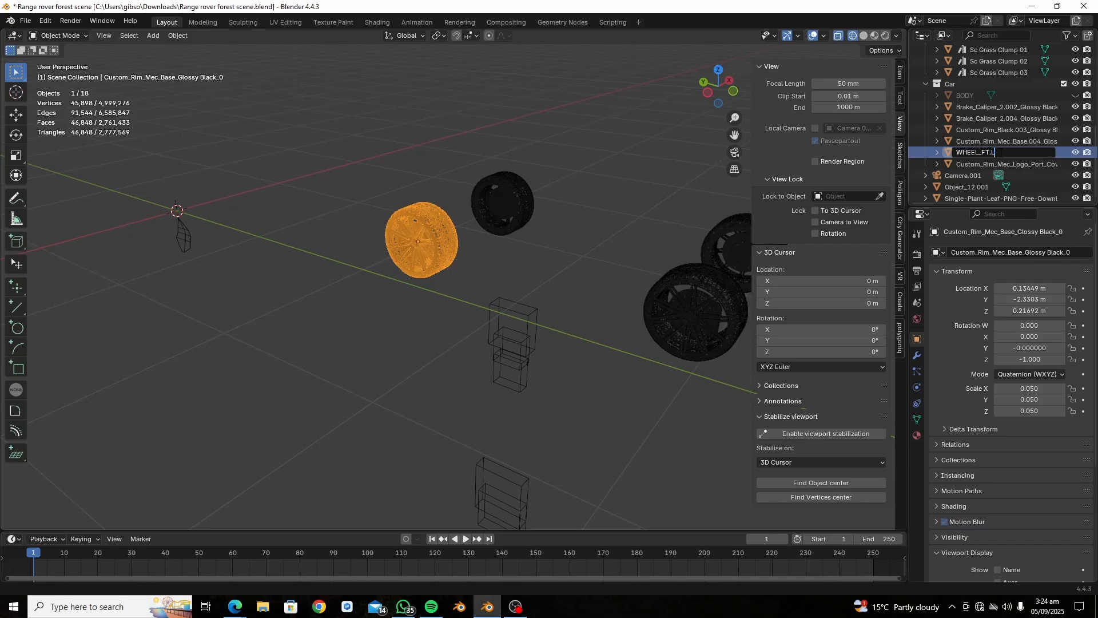
{"action": "key", "text": "Return"}
- Rename the joined right front wheel object as WHEEL_FTR
{"action": "left_click", "coordinate": [531, 204]}
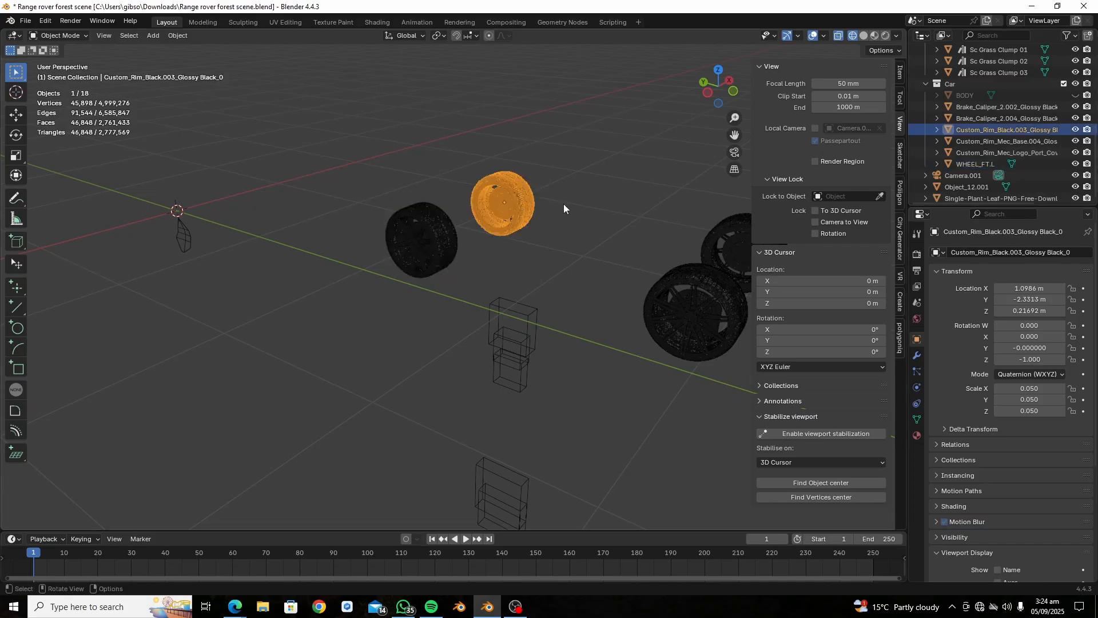
{"action": "double_click", "coordinate": [966, 129]}
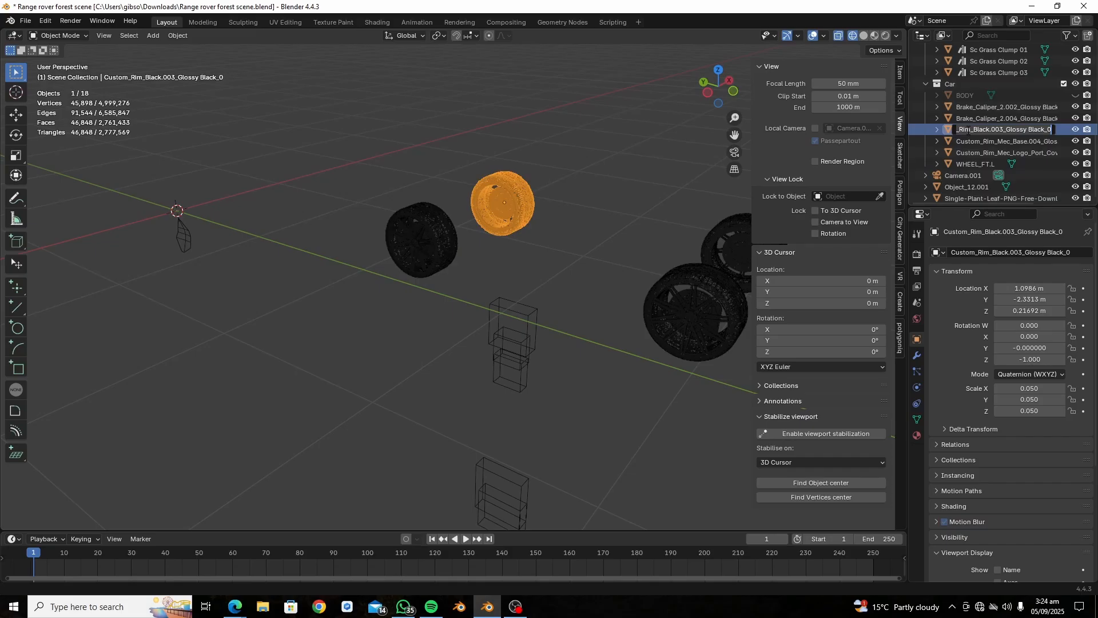
{"action": "type", "text": "WHEEL_FTR"}
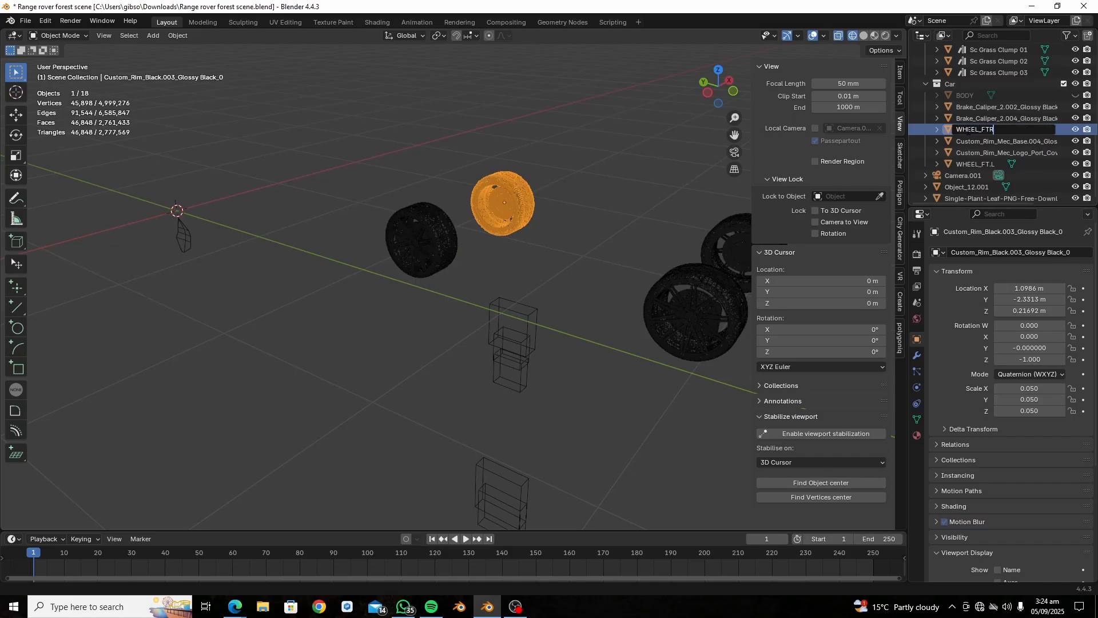
{"action": "key", "text": "Return"}
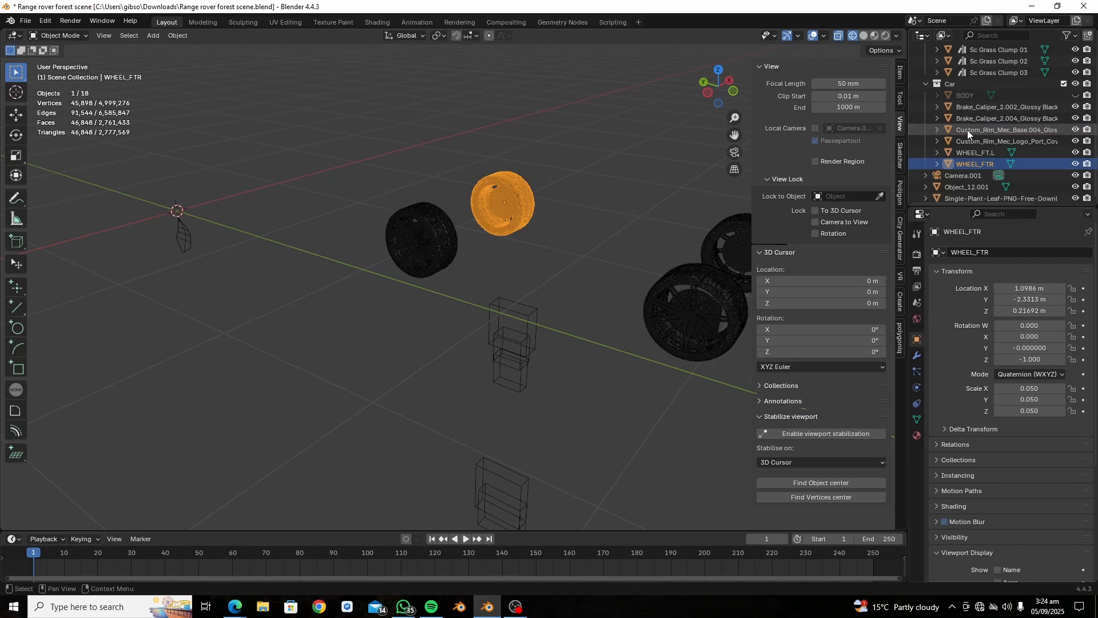
- Rename the joined left rear wheel object as WHEEL_BK.L
{"action": "left_click", "coordinate": [983, 142]}
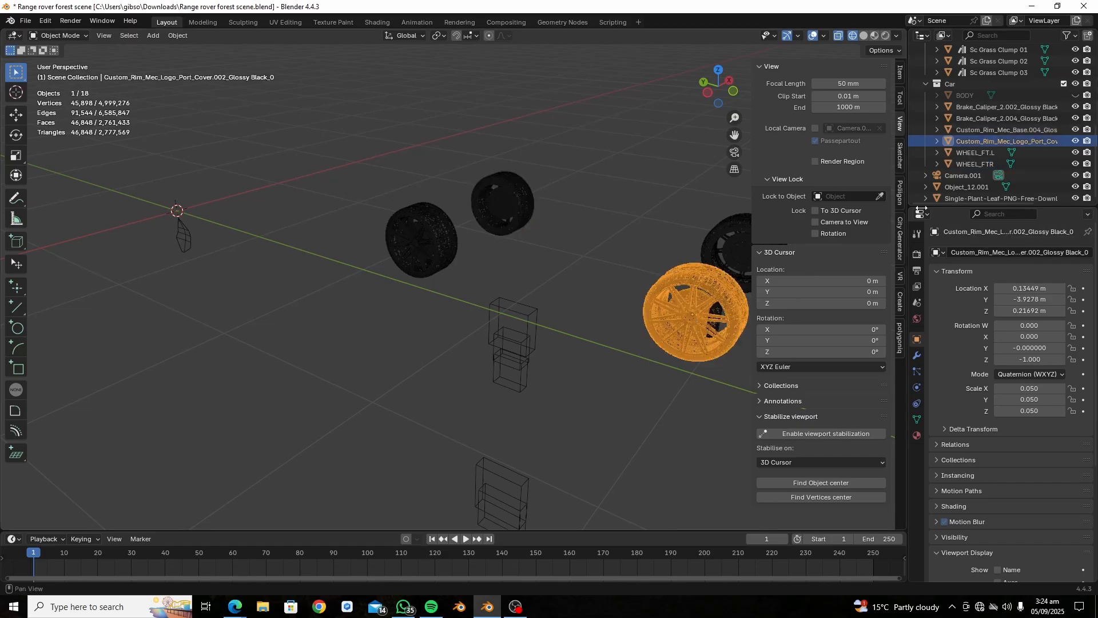
{"action": "double_click", "coordinate": [984, 142]}
{"action": "type", "text": "WHEEL_BK.L"}
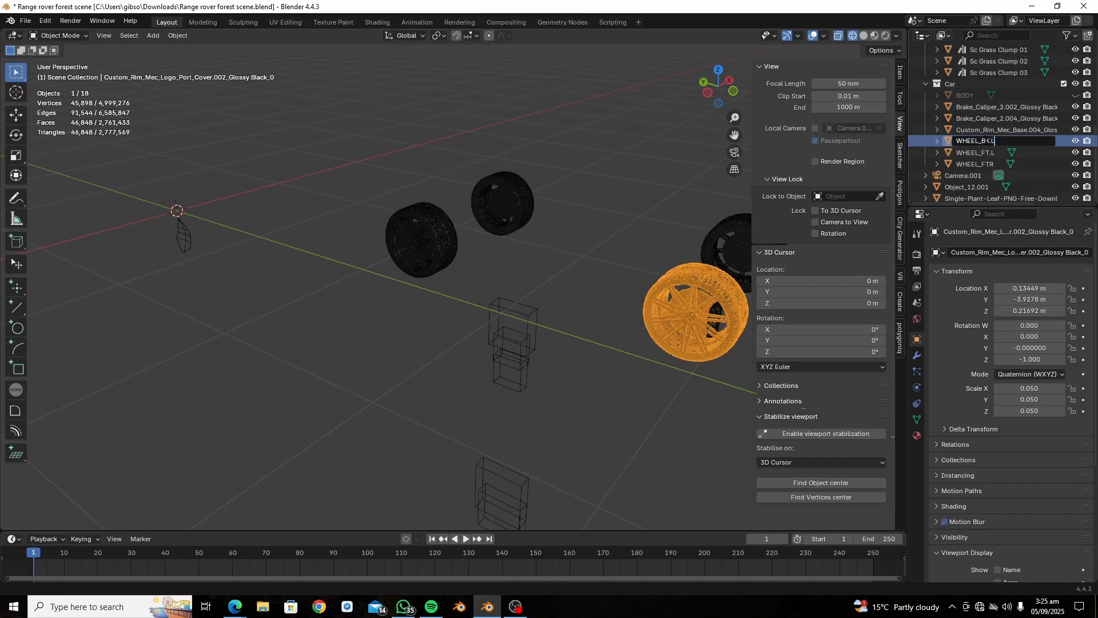
{"action": "key", "text": "Return"}
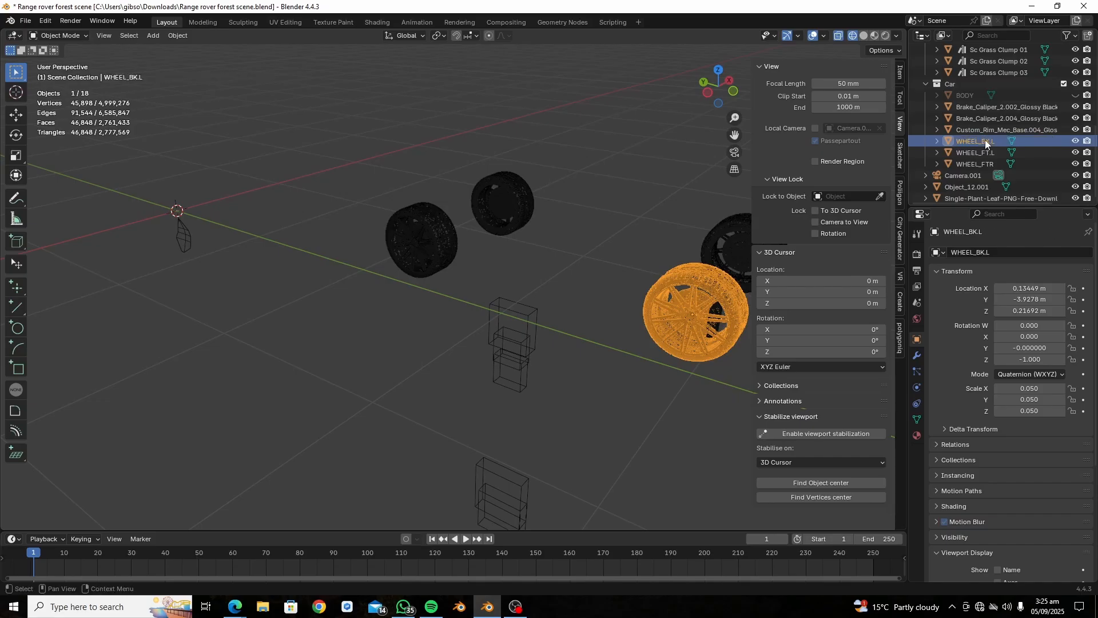
- Rename the joined right rear wheel object as WHEEL_BK.R
{"action": "left_click", "coordinate": [966, 131]}
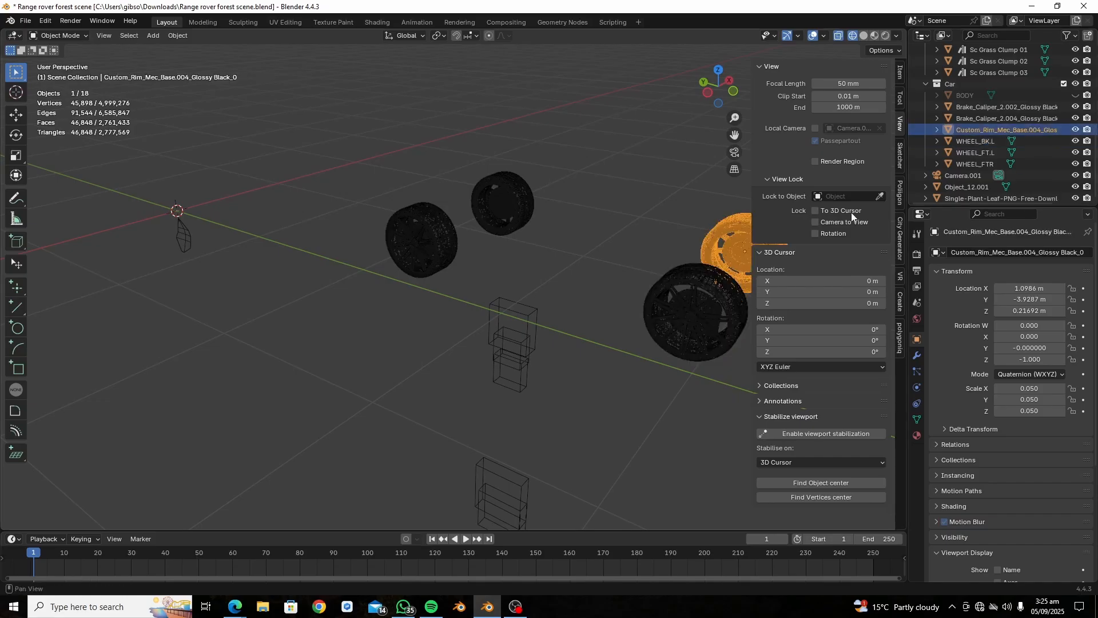
{"action": "double_click", "coordinate": [976, 130]}
{"action": "type", "text": "WHEEL_BK"}
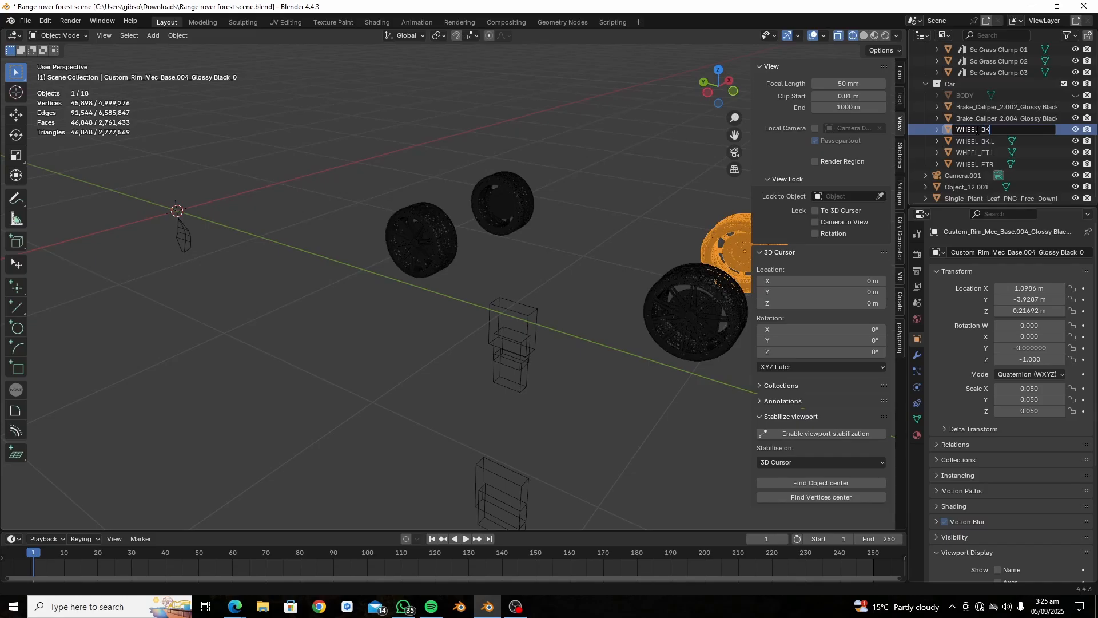
{"action": "type", "text": ".R"}
{"action": "key", "text": "Return"}
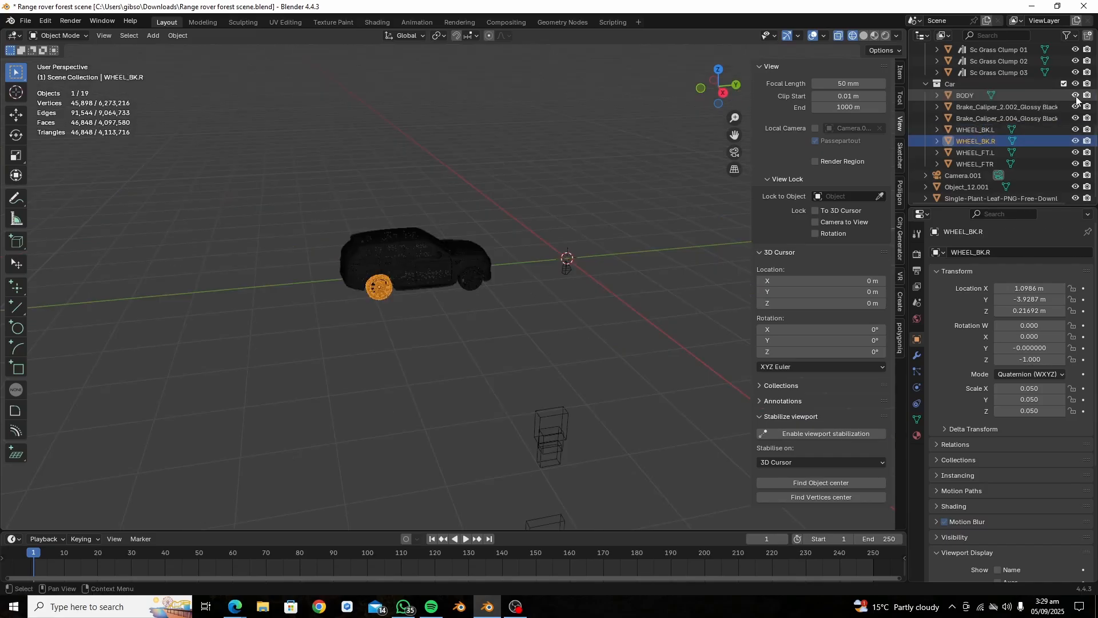
- Try to add a car deformation rig with the body, wheels and brake calipers selected and BODY as the active object
{"action": "middle_click_drag", "start_coordinate": [565, 199], "coordinate": [375, 305]}
{"action": "left_click_drag", "start_coordinate": [375, 305], "coordinate": [637, 115]}
{"action": "scroll", "coordinate": [572, 149], "scroll_direction": "up", "scroll_amount": 6}
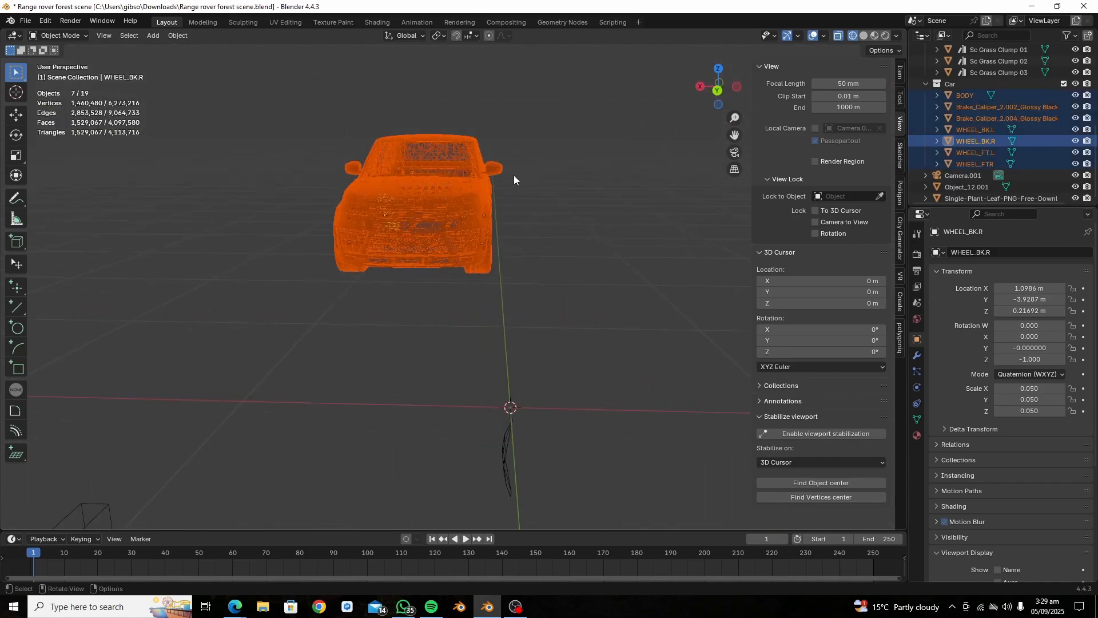
{"action": "left_click", "coordinate": [458, 191], "text": "shift"}
{"action": "middle_click_drag", "start_coordinate": [458, 190], "coordinate": [604, 215]}
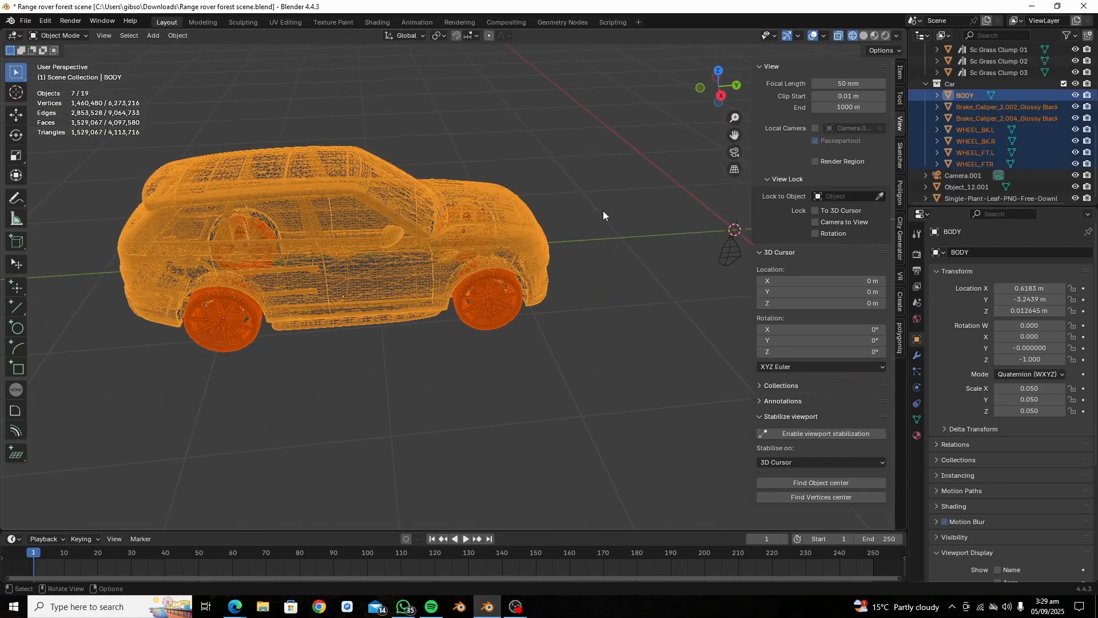
{"action": "key", "text": "shift+a"}
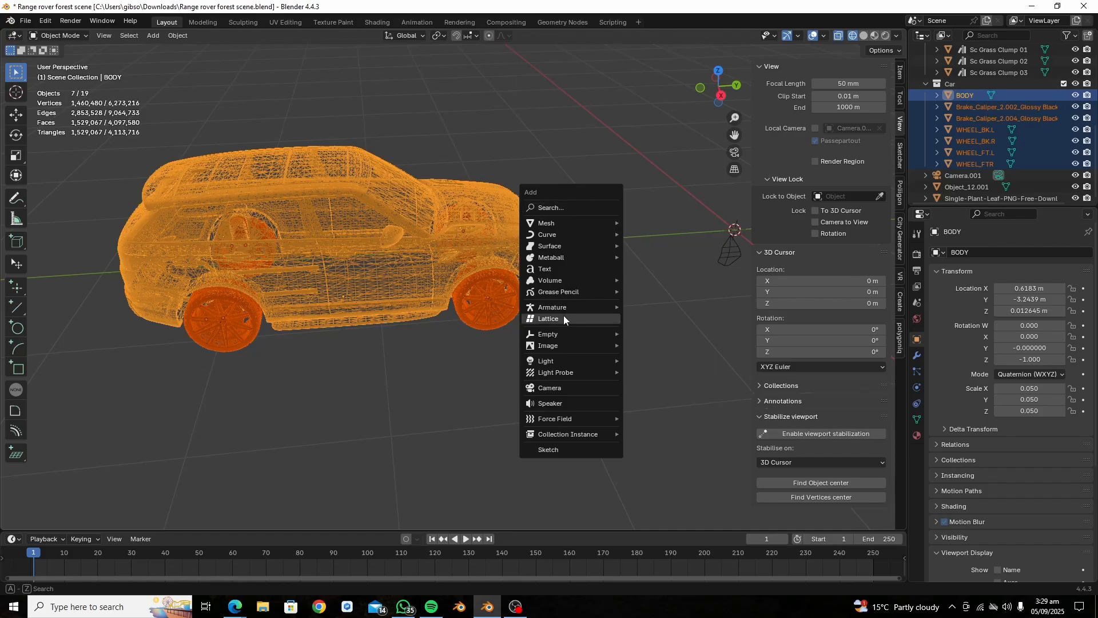
{"action": "mouse_move", "coordinate": [564, 308]}
{"action": "left_click", "coordinate": [637, 318]}
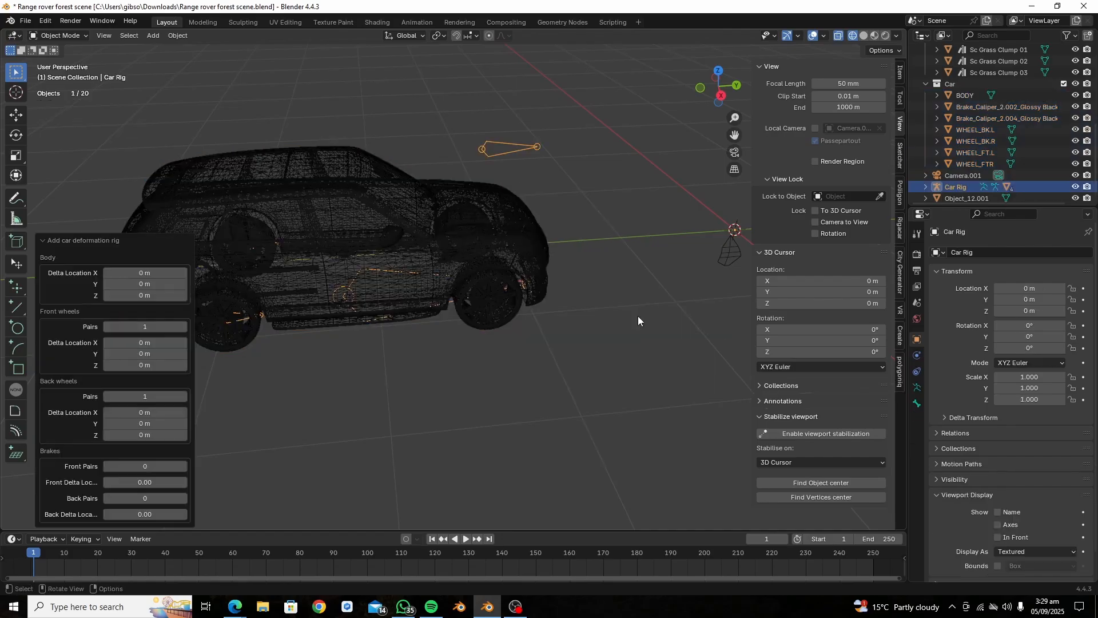
{"action": "middle_click_drag", "start_coordinate": [631, 315], "coordinate": [542, 308]}
{"action": "middle_click_drag", "start_coordinate": [472, 282], "coordinate": [386, 258]}
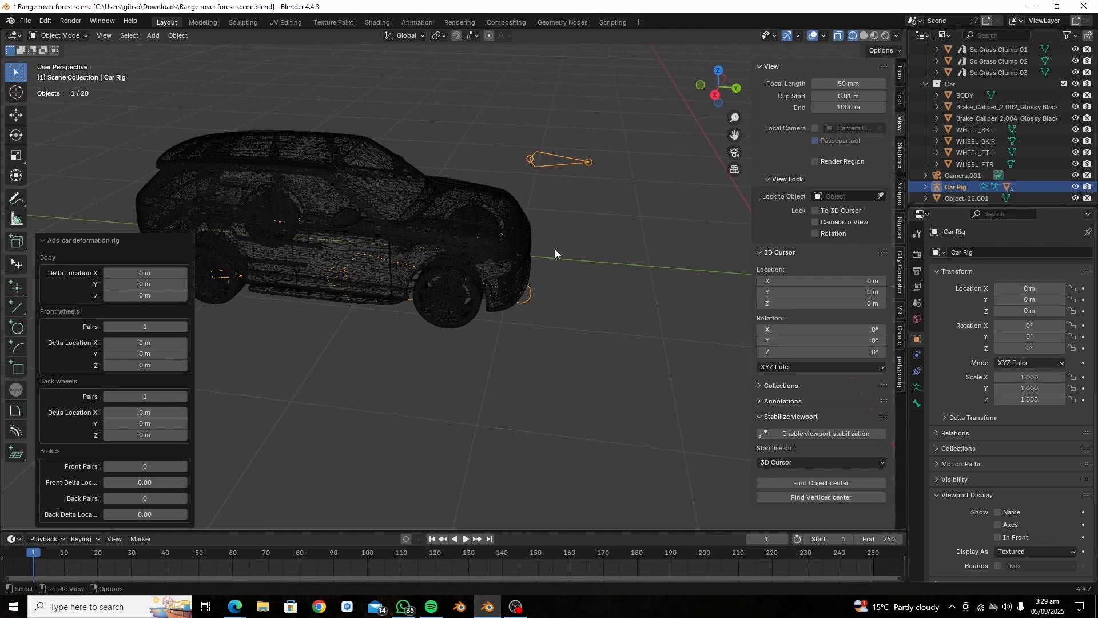
{"action": "key", "text": "ctrl+z"}
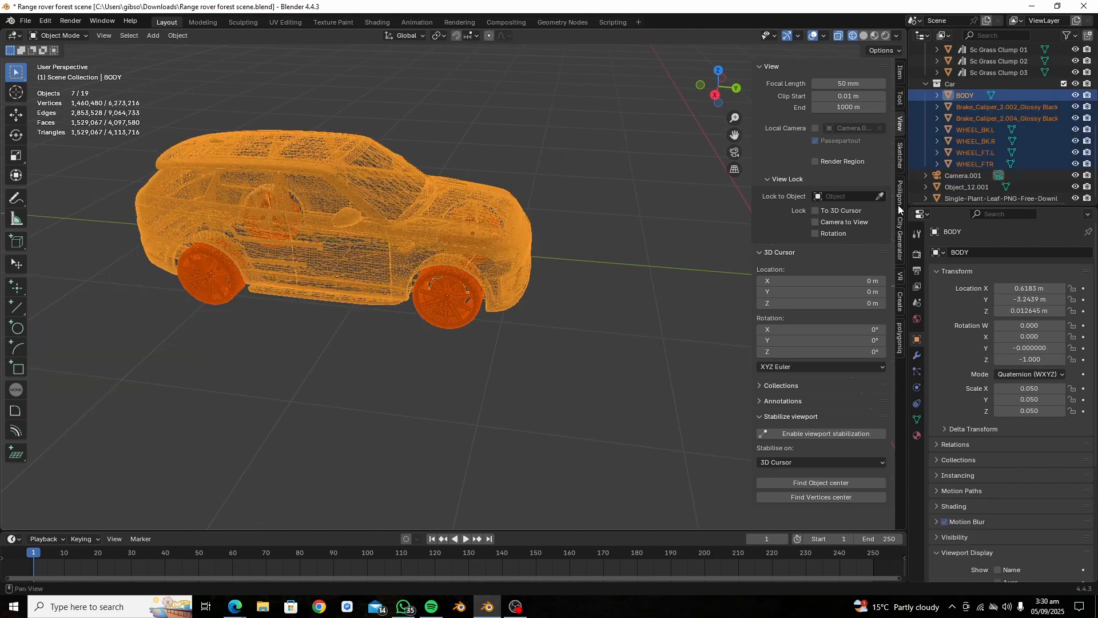
- Correct the right front wheel's name to WHEEL_FT.R
{"action": "left_click", "coordinate": [983, 163]}
{"action": "double_click", "coordinate": [986, 163]}
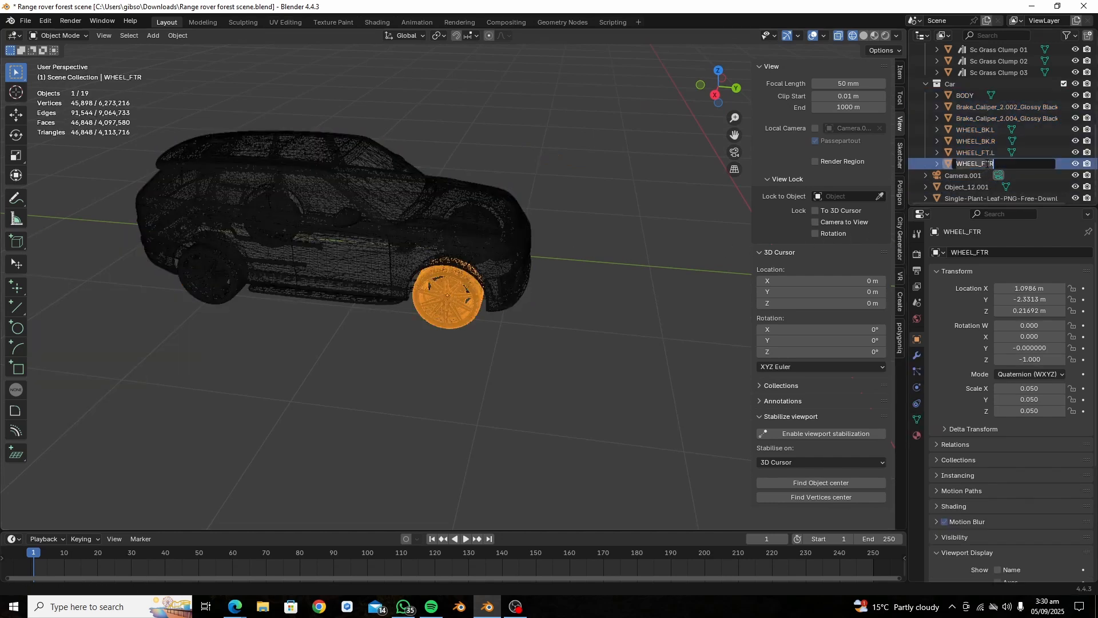
{"action": "left_click", "coordinate": [990, 164]}
{"action": "type", "text": "."}
{"action": "key", "text": "Return"}
- Select the body, all four wheels and both brake calipers, and add a Car (deformation rig) armature for them
{"action": "middle_click_drag", "start_coordinate": [658, 206], "coordinate": [547, 207]}
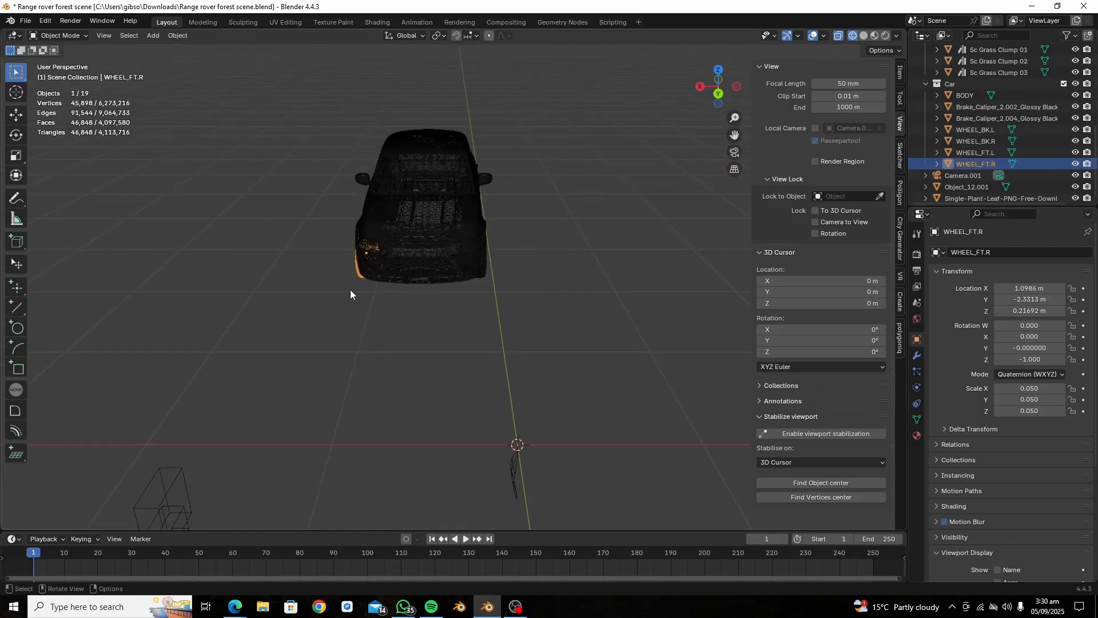
{"action": "left_click_drag", "start_coordinate": [351, 294], "coordinate": [547, 73]}
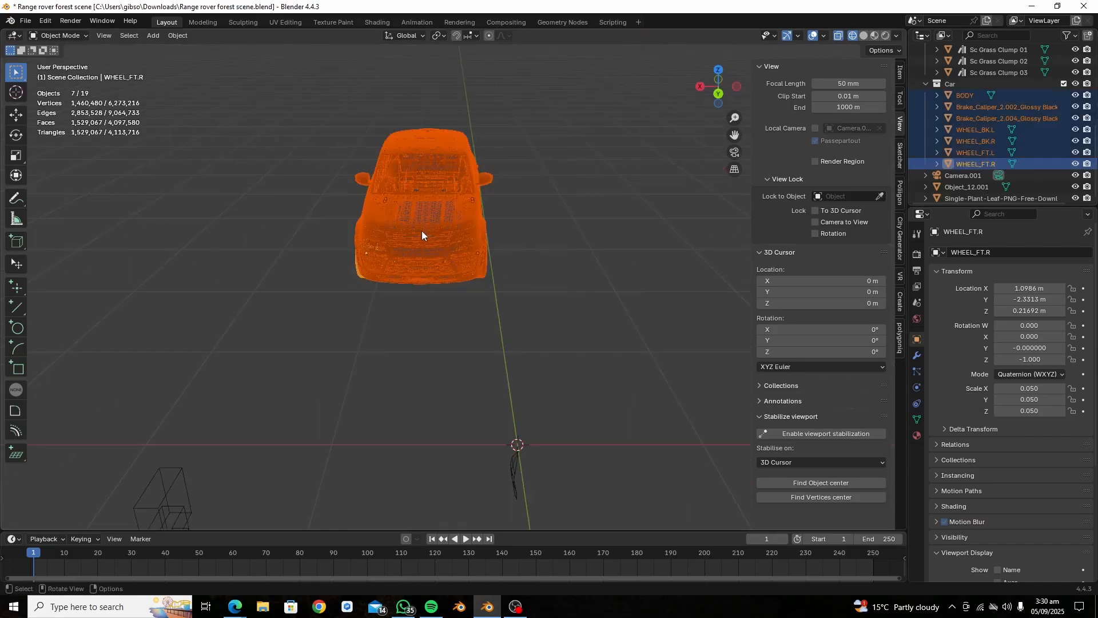
{"action": "key", "text": "shift+a"}
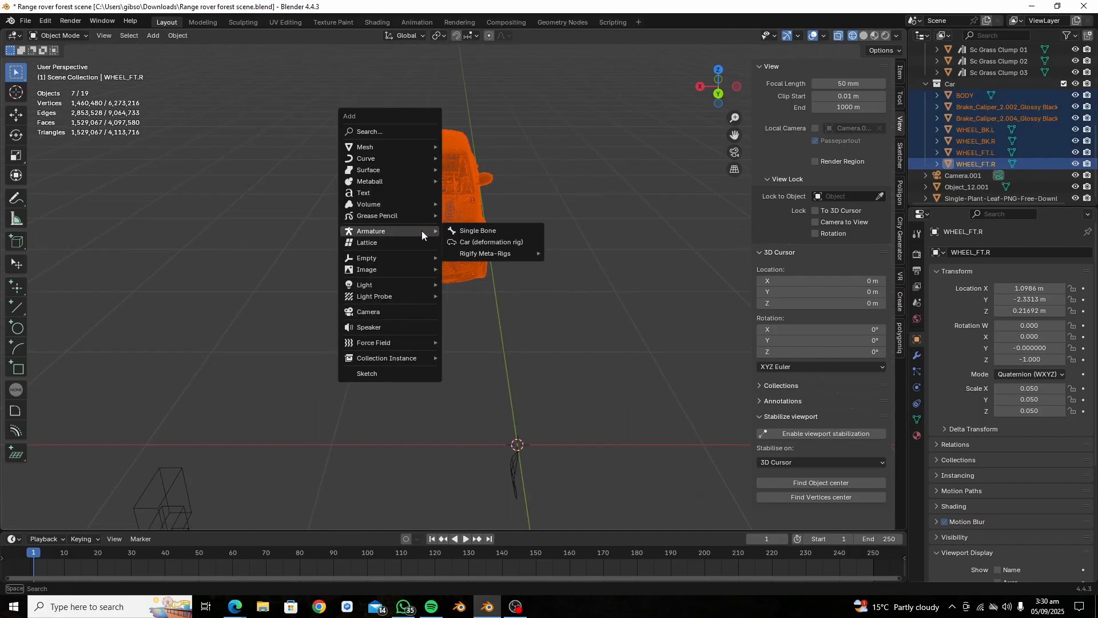
{"action": "left_click", "coordinate": [454, 245]}
- Set the deformation rig's body delta location to Y -0.75 m and Z 0.13 m in the right orthographic view
{"action": "middle_click_drag", "start_coordinate": [455, 248], "coordinate": [612, 210]}
{"action": "left_click", "coordinate": [724, 85]}
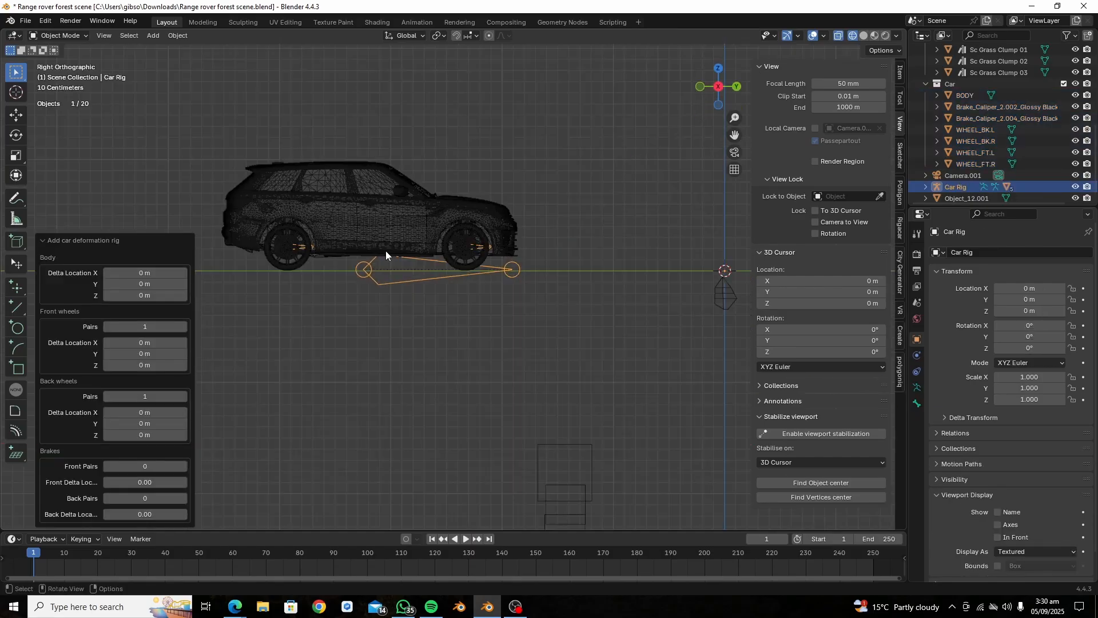
{"action": "left_click_drag", "start_coordinate": [140, 285], "coordinate": [977, 302]}
{"action": "left_click_drag", "start_coordinate": [145, 294], "coordinate": [220, 276]}
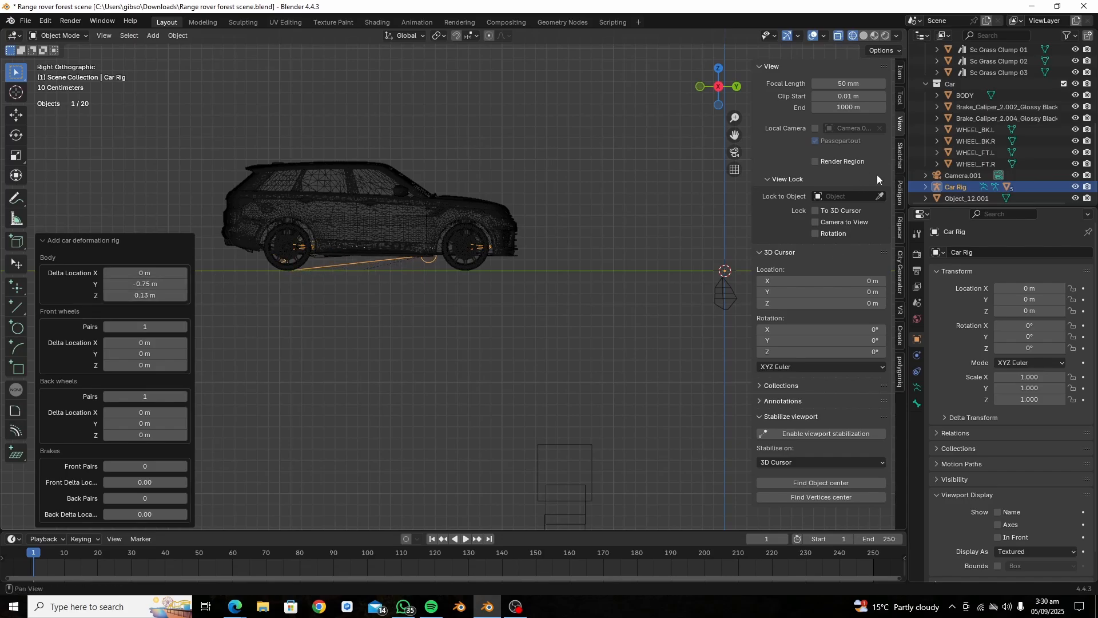
- Generate the Rigacar animation rig from the car deformation rig and view the car from a perspective angle
{"action": "left_click", "coordinate": [900, 234]}
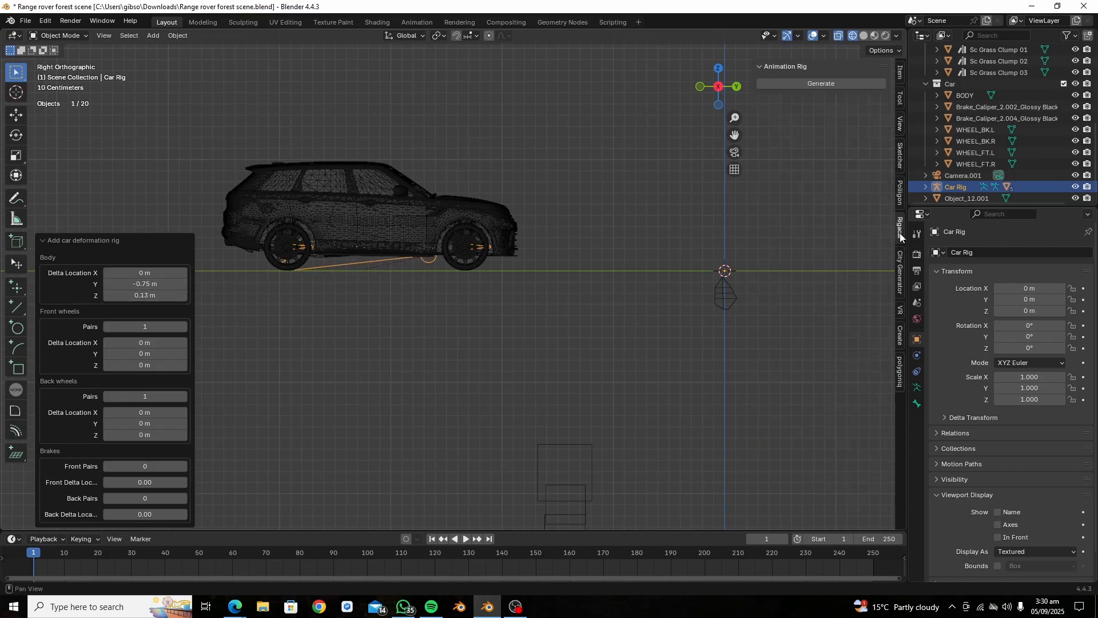
{"action": "left_click", "coordinate": [778, 86]}
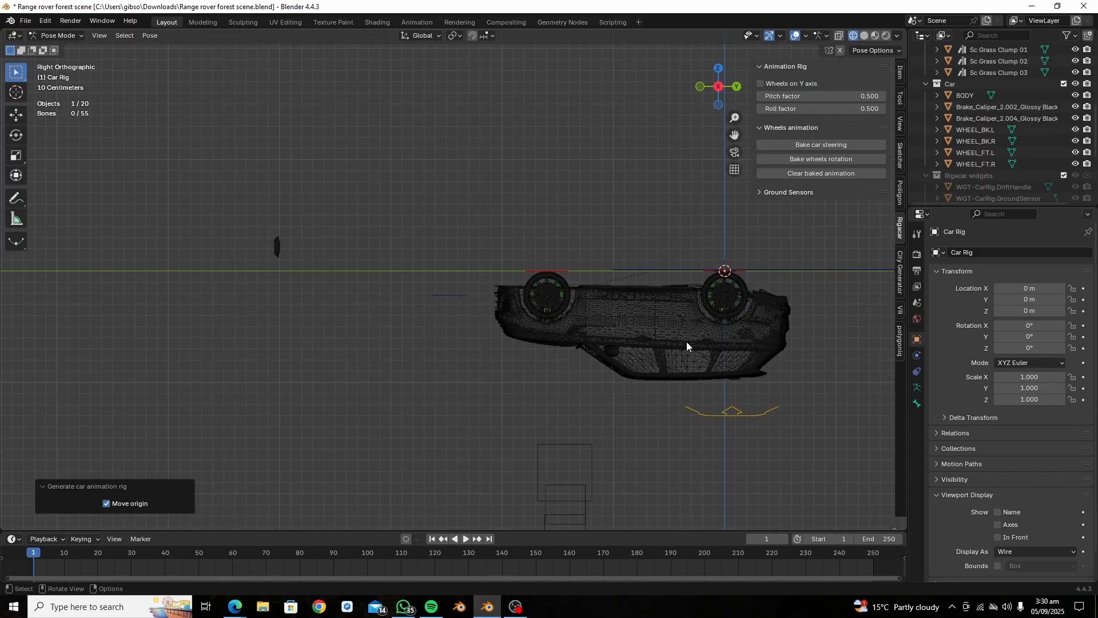
{"action": "middle_click_drag", "start_coordinate": [687, 341], "coordinate": [616, 215]}
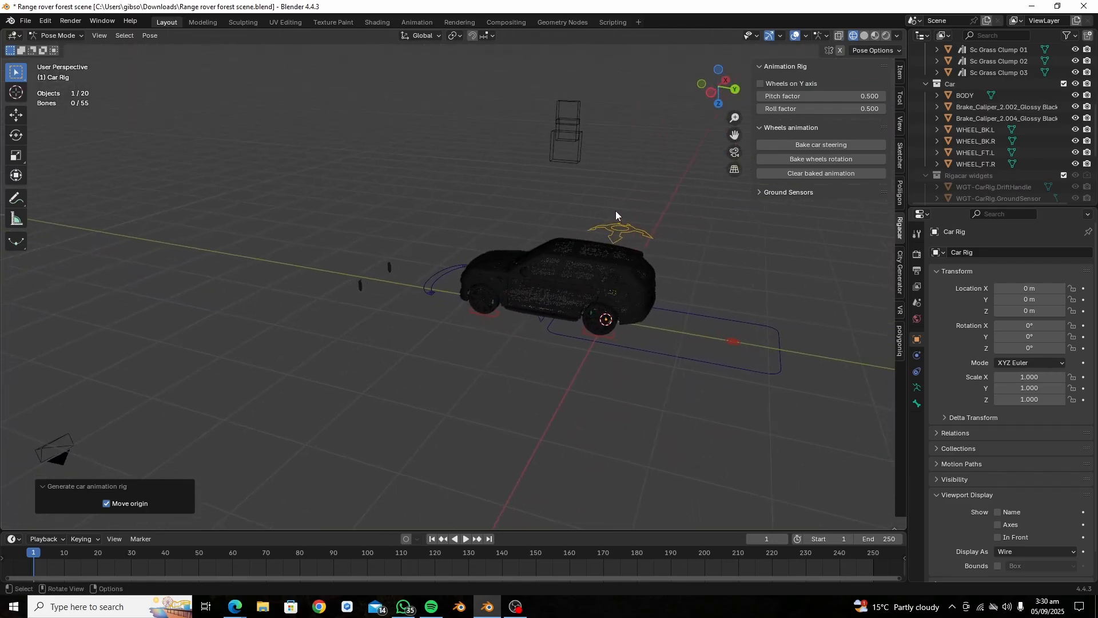
- Test the generated rig by moving its suspension control along the Y axis, and cancel the move
{"action": "left_click", "coordinate": [615, 232]}
{"action": "scroll", "coordinate": [619, 239], "scroll_direction": "up", "scroll_amount": 1}
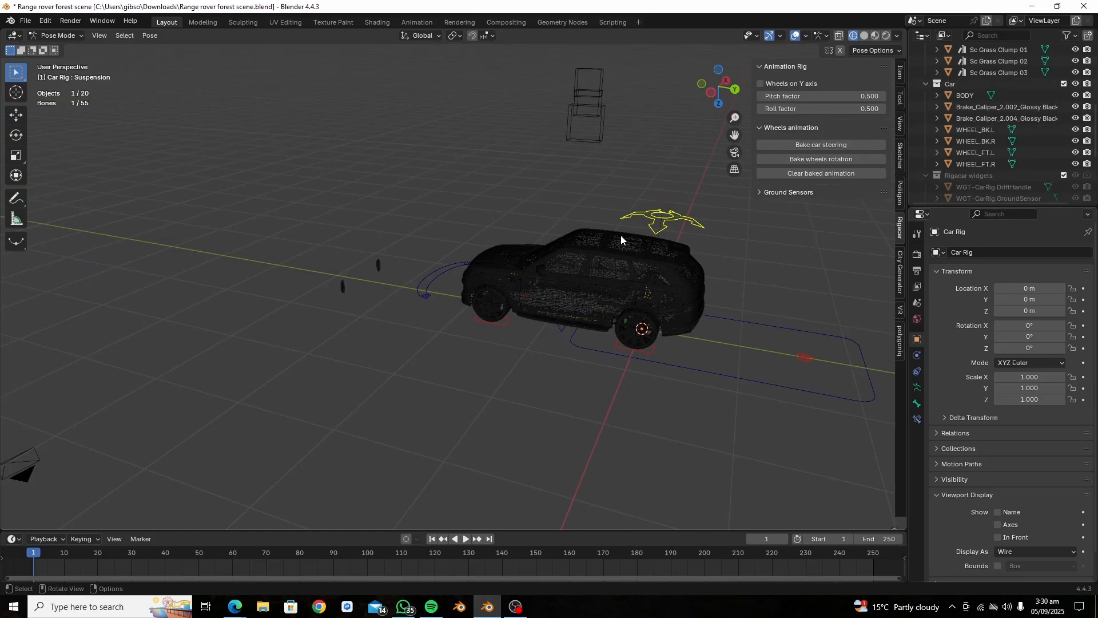
{"action": "key", "text": "g"}
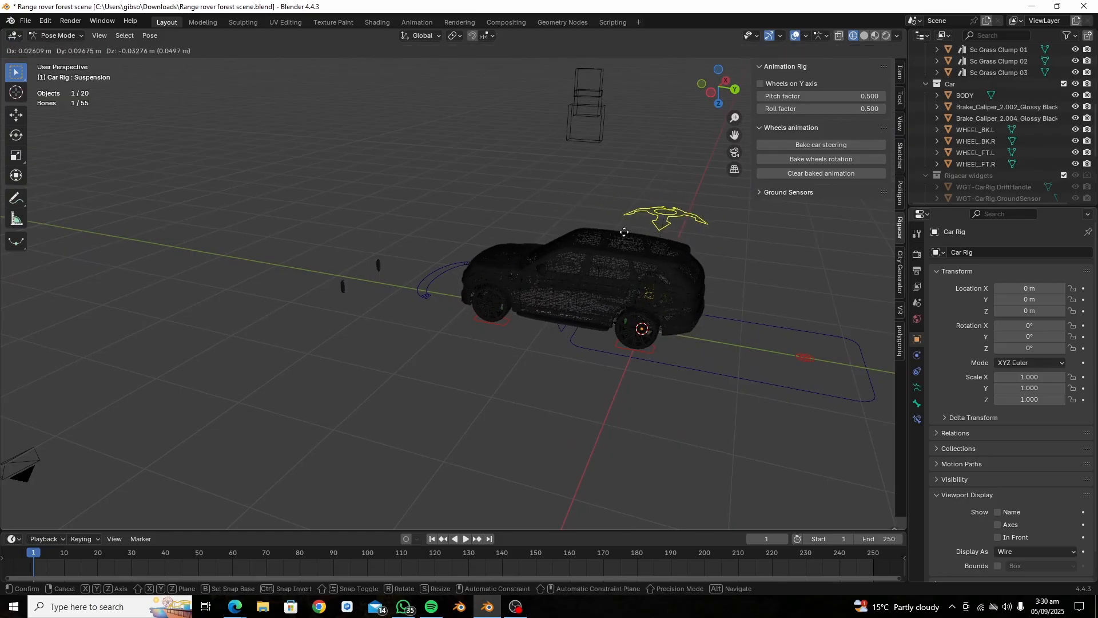
{"action": "key", "text": "y"}
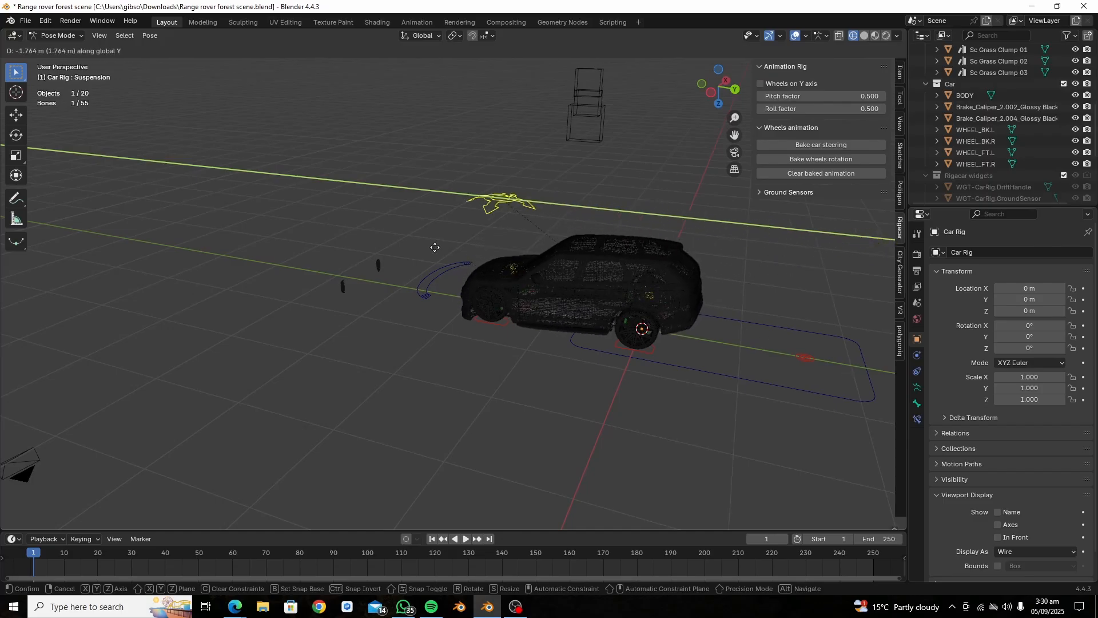
{"action": "right_click", "coordinate": [566, 299]}
{"action": "middle_click_drag", "start_coordinate": [565, 299], "coordinate": [603, 285]}
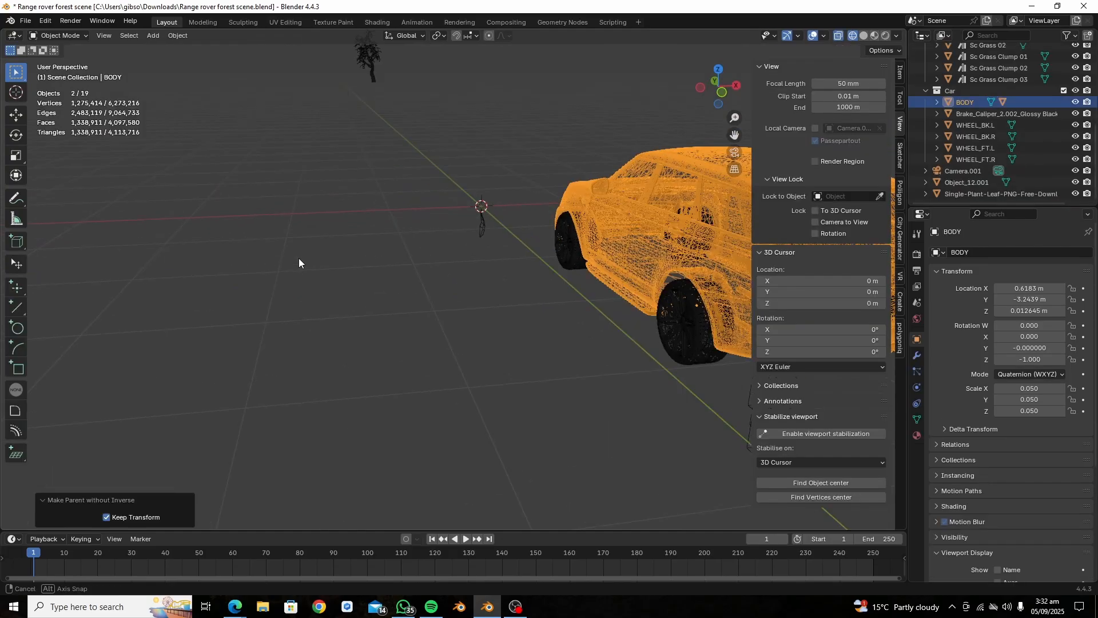
- Parent the brake caliper inside the left rear wheel to the car body
{"action": "left_click", "coordinate": [699, 321]}
{"action": "left_click", "coordinate": [696, 319]}
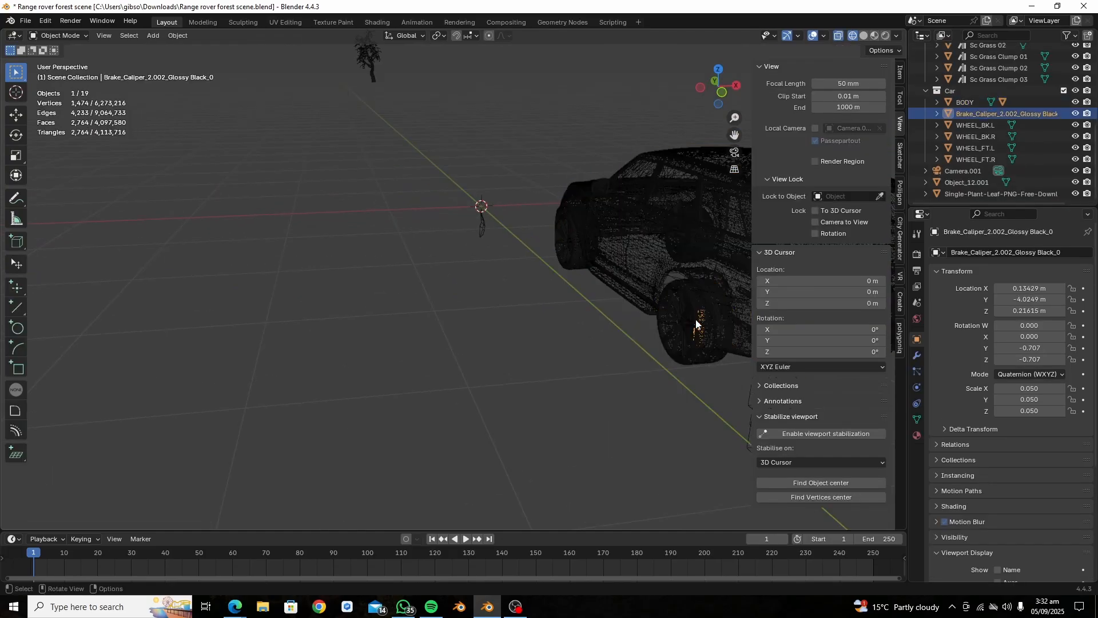
{"action": "left_click", "coordinate": [719, 255], "text": "shift"}
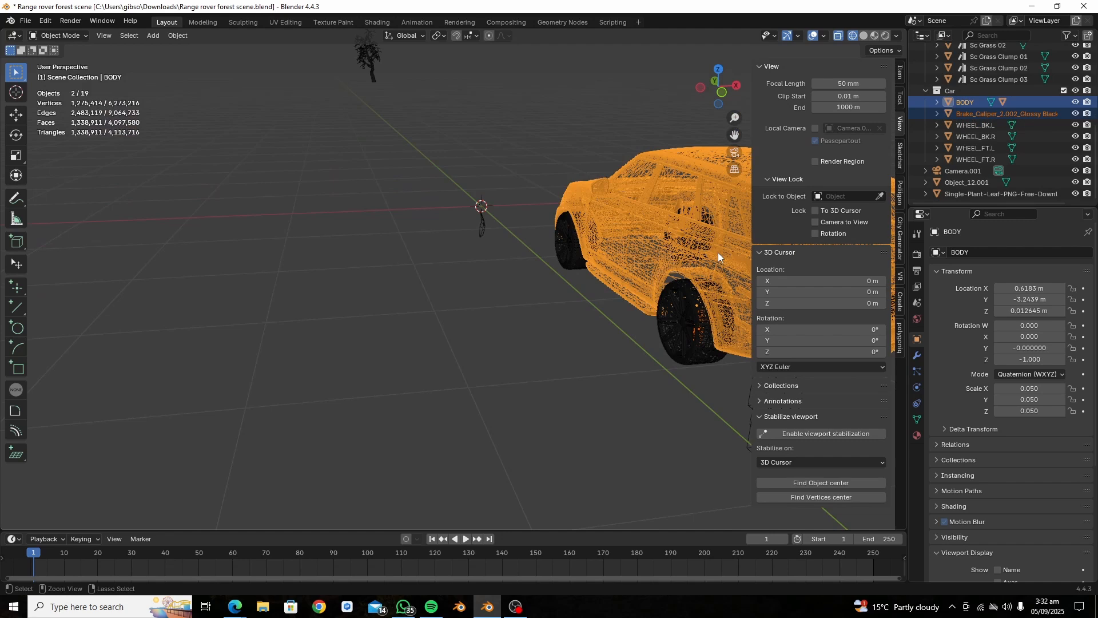
{"action": "key", "text": "ctrl+p"}
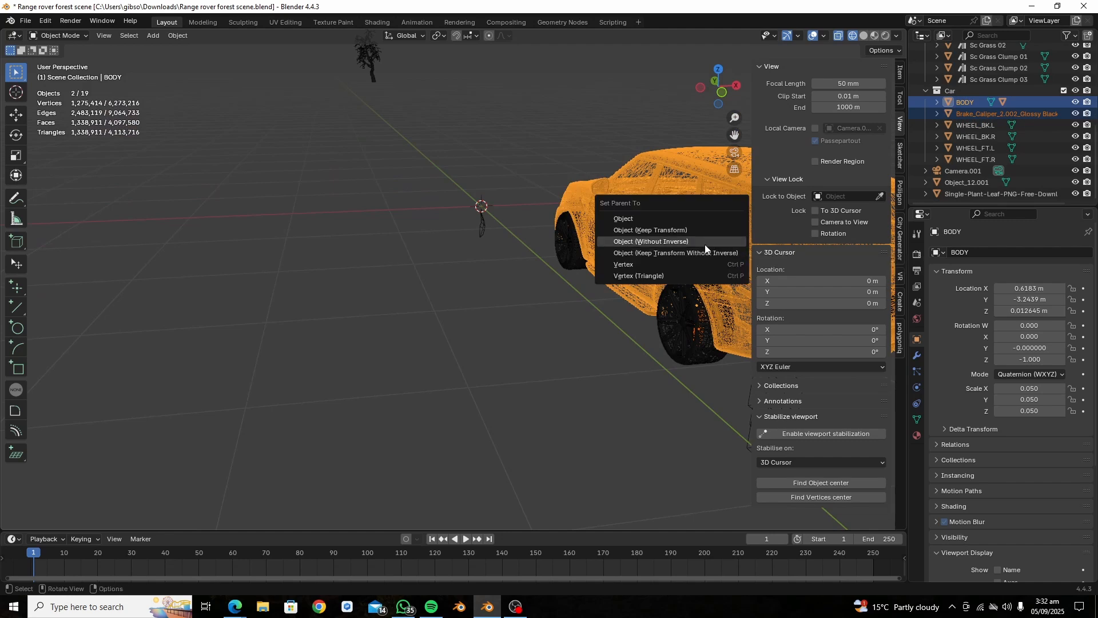
{"action": "left_click", "coordinate": [705, 245]}
- Parent the brake caliper inside the right rear wheel to the car body with the Object (Keep Transform) option
{"action": "middle_click_drag", "start_coordinate": [705, 245], "coordinate": [435, 323]}
{"action": "left_click", "coordinate": [359, 316]}
{"action": "left_click", "coordinate": [359, 316]}
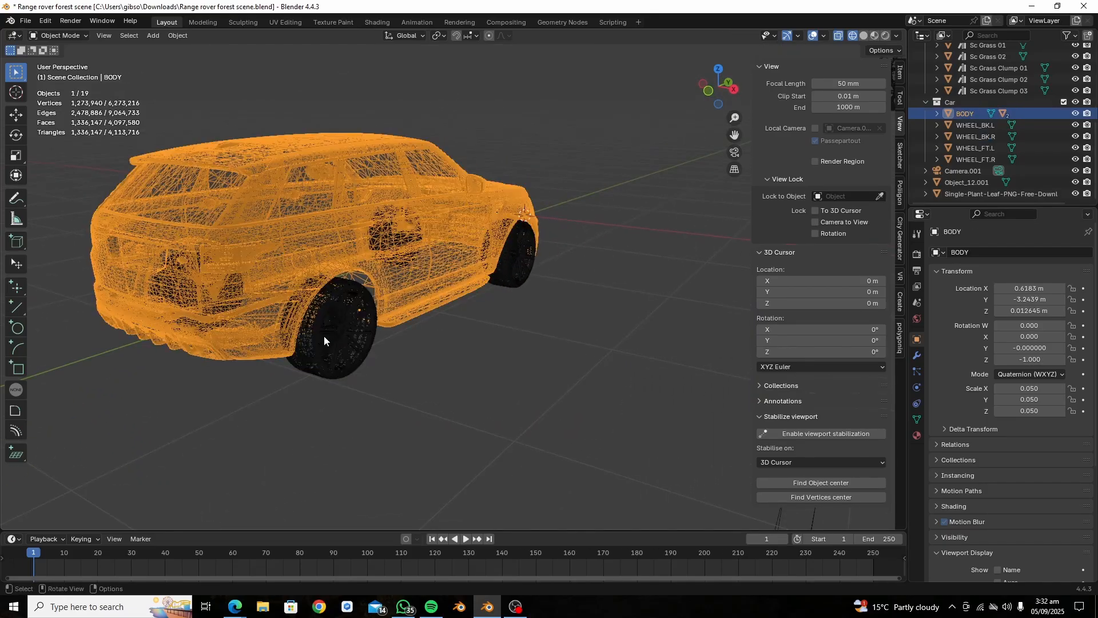
{"action": "left_click", "coordinate": [323, 335]}
{"action": "left_click", "coordinate": [322, 336]}
{"action": "left_click", "coordinate": [323, 238], "text": "shift"}
{"action": "key", "text": "ctrl+p"}
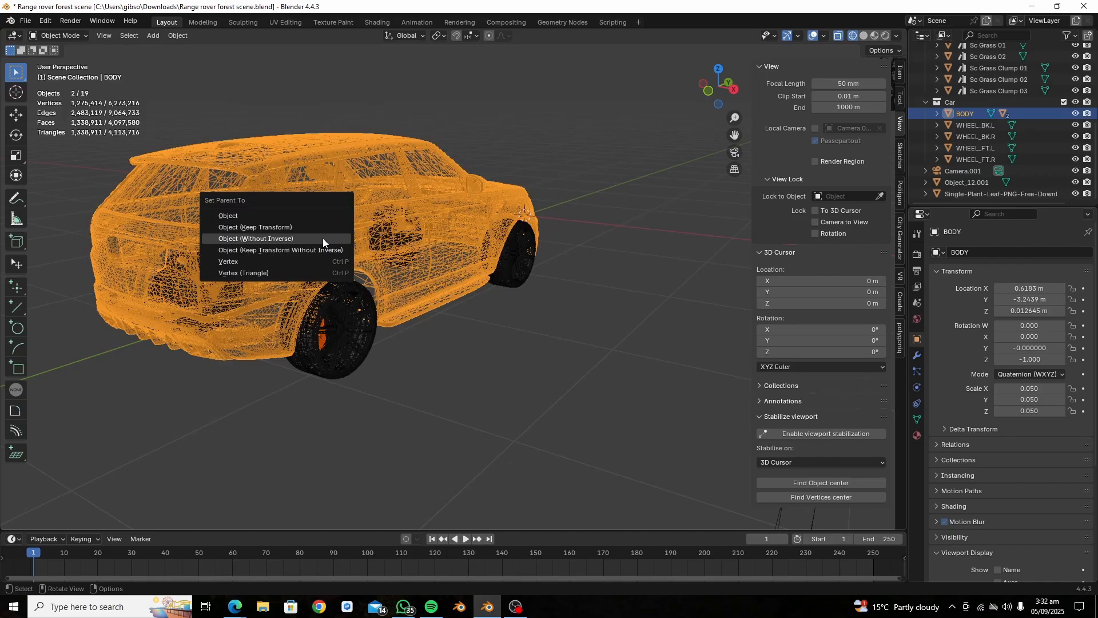
{"action": "left_click", "coordinate": [312, 229]}
{"action": "middle_click_drag", "start_coordinate": [313, 228], "coordinate": [470, 255]}
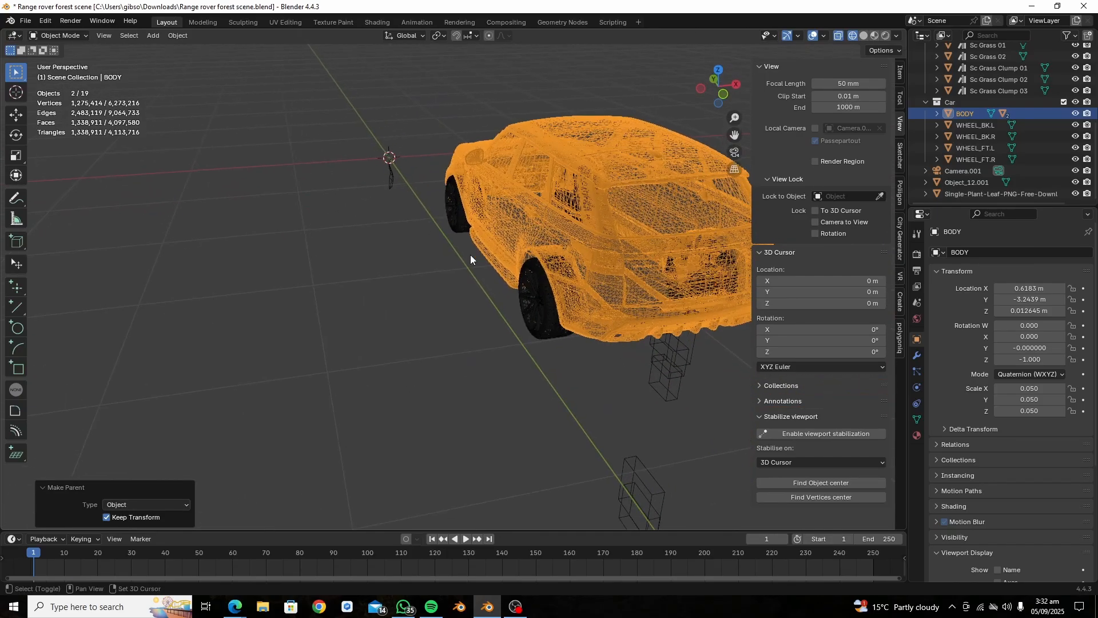
{"action": "left_click", "coordinate": [546, 297]}
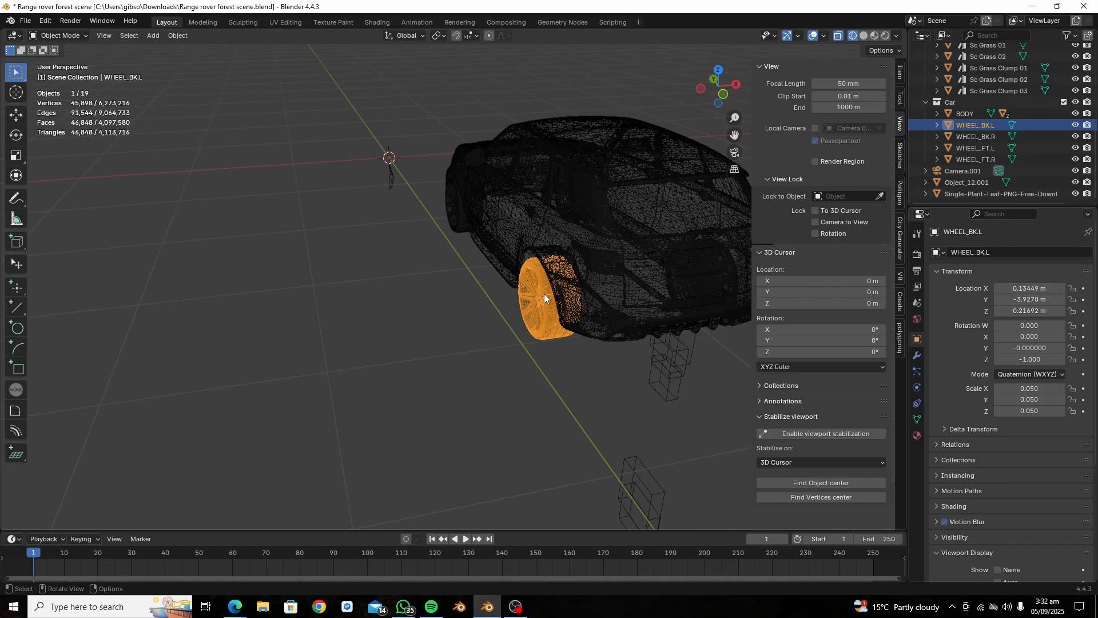
{"action": "middle_click_drag", "start_coordinate": [544, 293], "coordinate": [582, 298]}
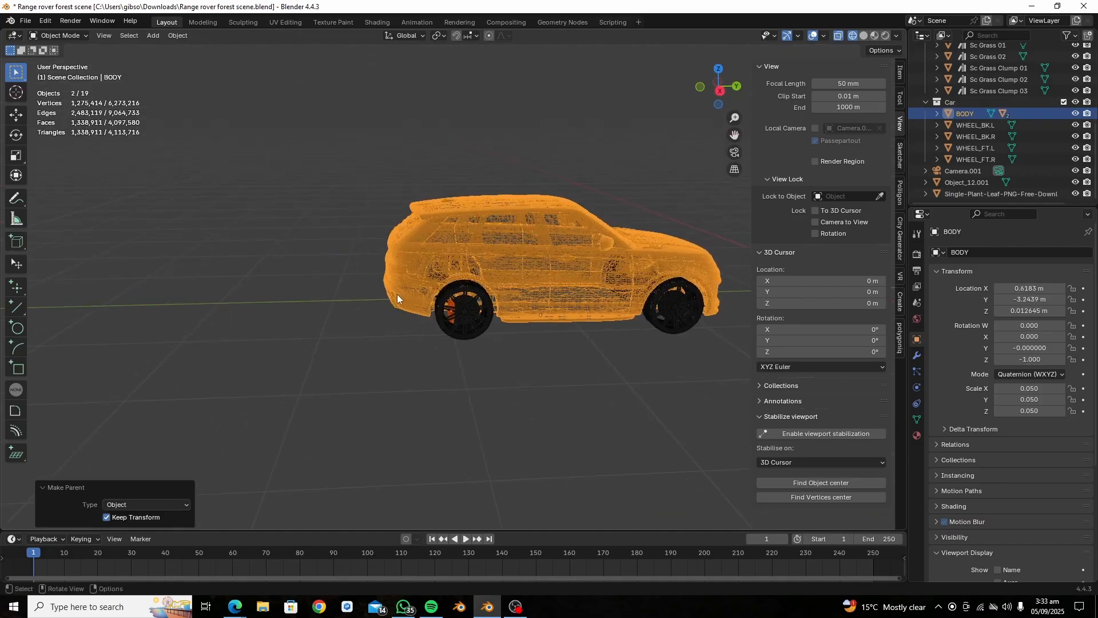
- Select all the car's parts, add a Car (deformation rig) armature for them and generate the Rigacar animation rig
{"action": "middle_click_drag", "start_coordinate": [397, 294], "coordinate": [460, 277]}
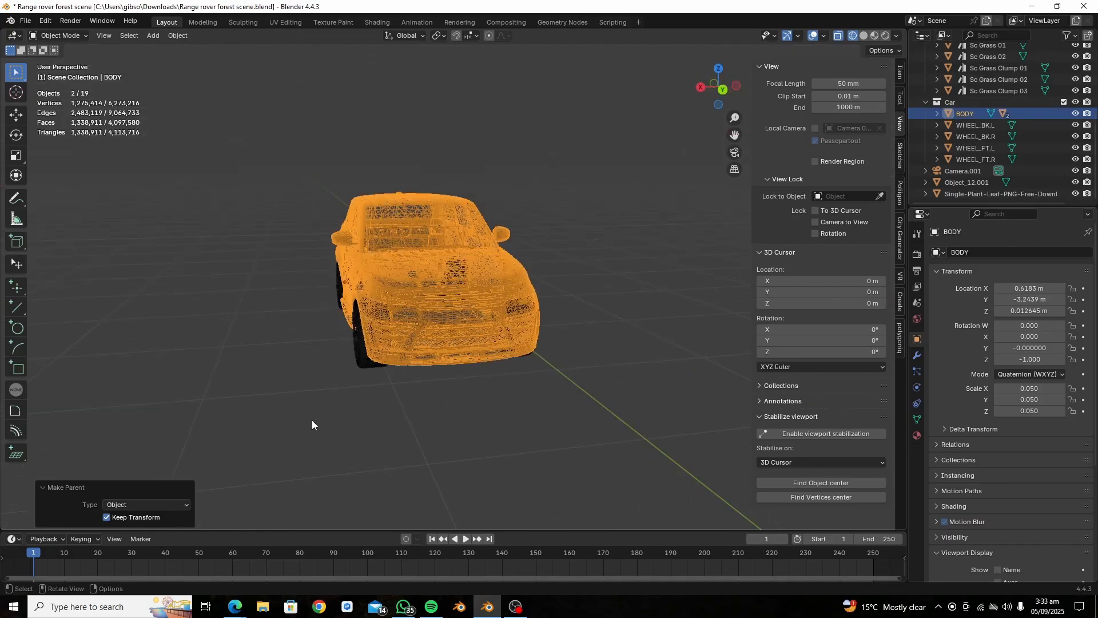
{"action": "left_click_drag", "start_coordinate": [312, 424], "coordinate": [640, 79]}
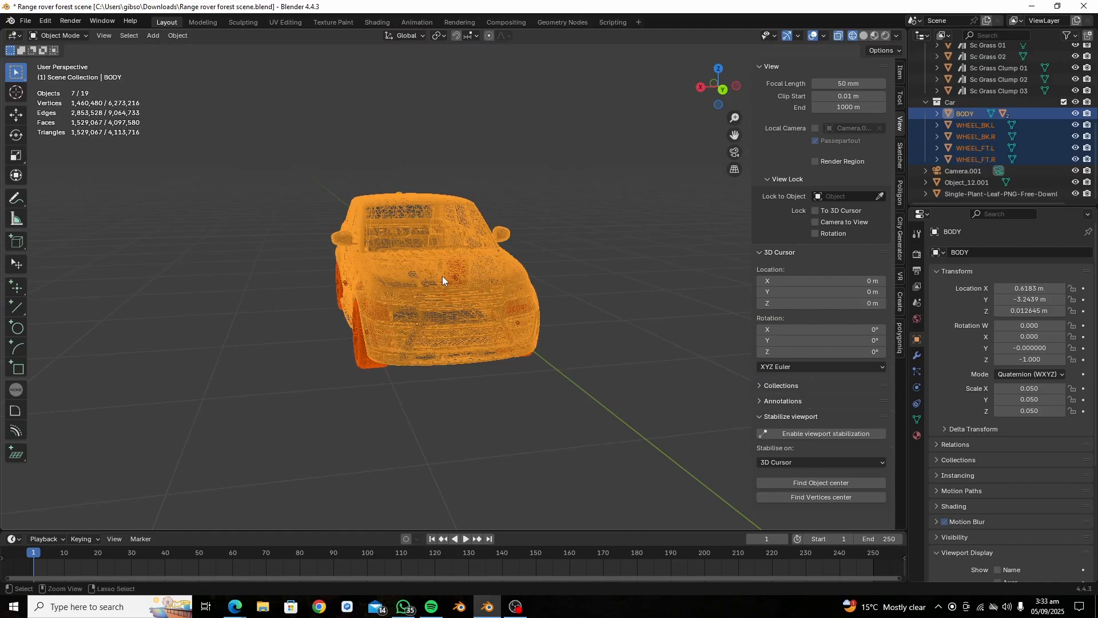
{"action": "key", "text": "shift+a"}
{"action": "mouse_move", "coordinate": [442, 277]}
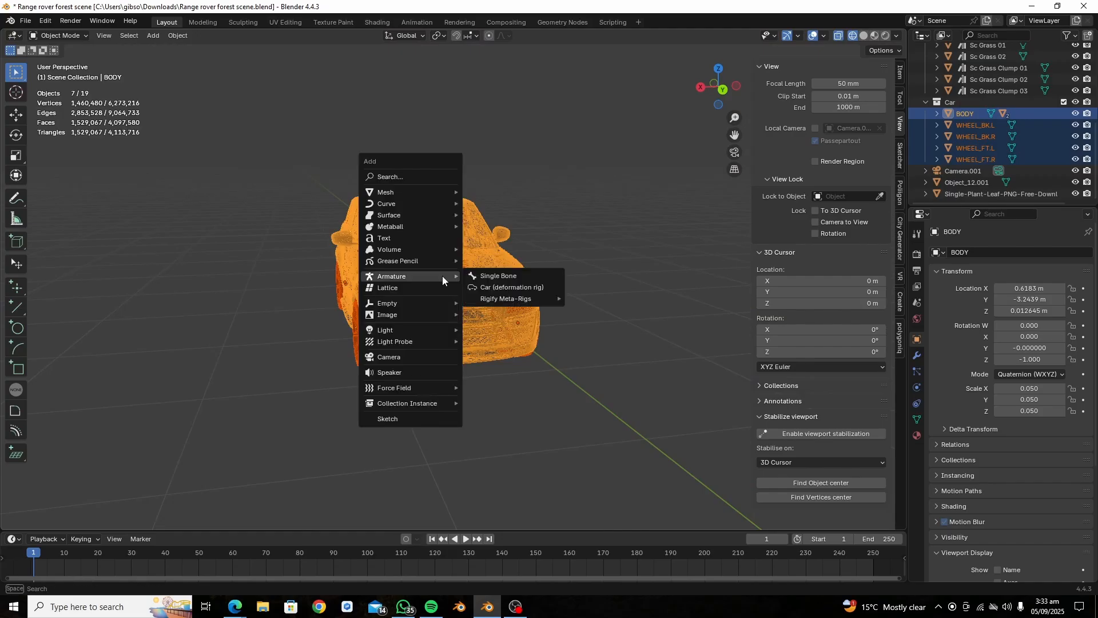
{"action": "left_click", "coordinate": [472, 288]}
{"action": "middle_click_drag", "start_coordinate": [462, 297], "coordinate": [615, 201]}
{"action": "left_click", "coordinate": [784, 85]}
- Test how the car body follows the suspension control by moving it along the Y axis, and cancel the move
{"action": "middle_click_drag", "start_coordinate": [775, 171], "coordinate": [419, 187]}
{"action": "left_click", "coordinate": [461, 136]}
{"action": "key", "text": "KP_Decimal"}
{"action": "scroll", "coordinate": [419, 188], "scroll_direction": "down", "scroll_amount": 2}
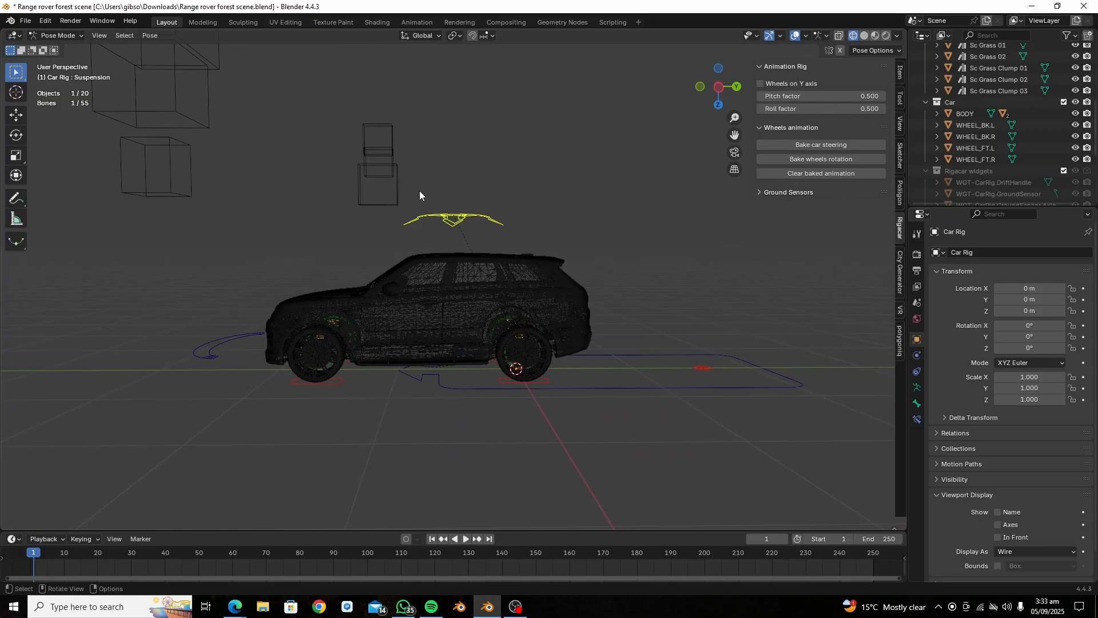
{"action": "key", "text": "g"}
{"action": "key", "text": "y"}
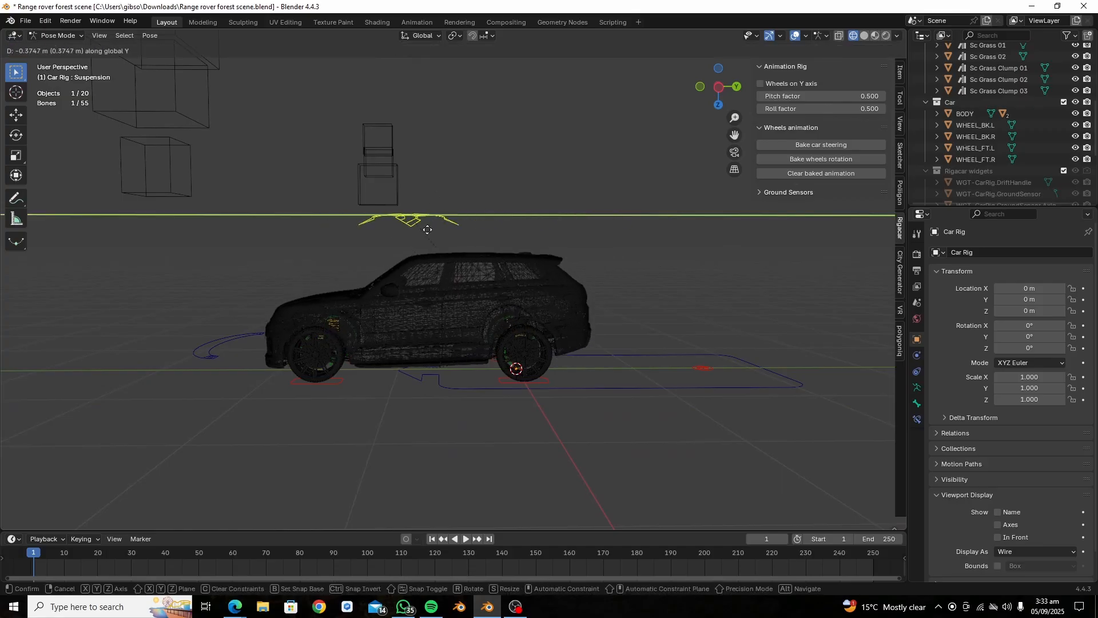
{"action": "right_click", "coordinate": [465, 255]}
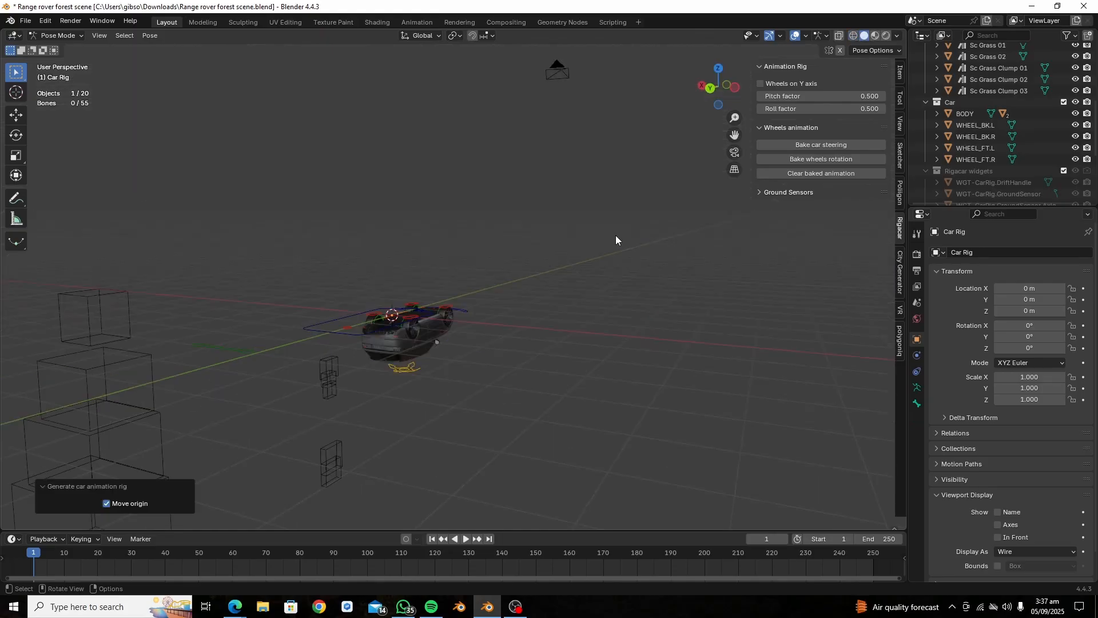
- Switch the Car Rig to Object Mode and rotate it 180° around the global Y axis
{"action": "key", "text": "ctrl+Tab"}
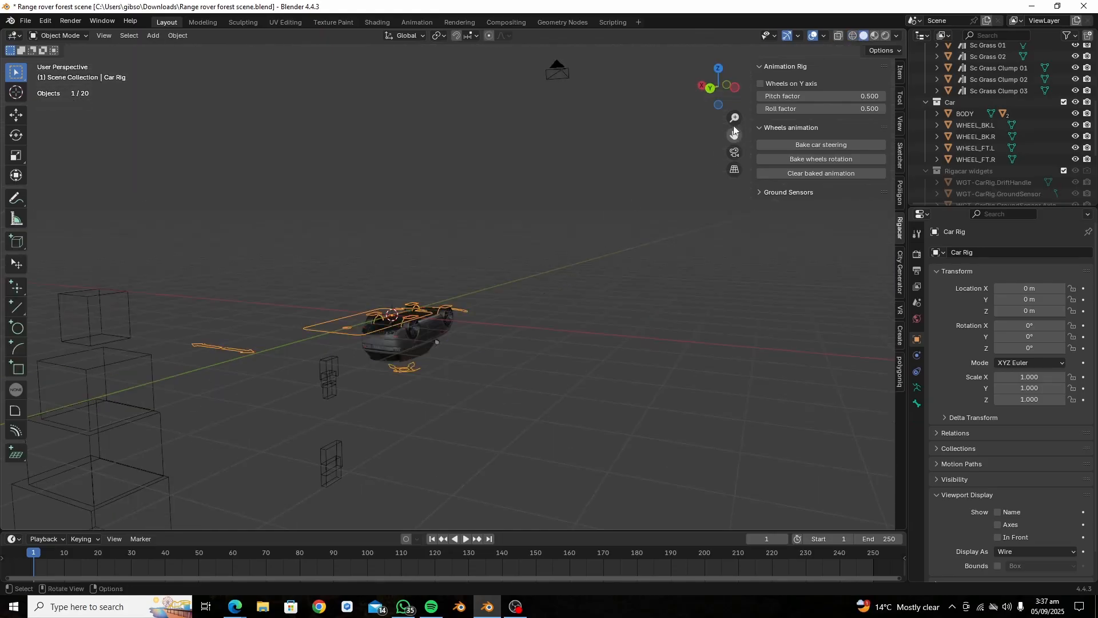
{"action": "key", "text": "r"}
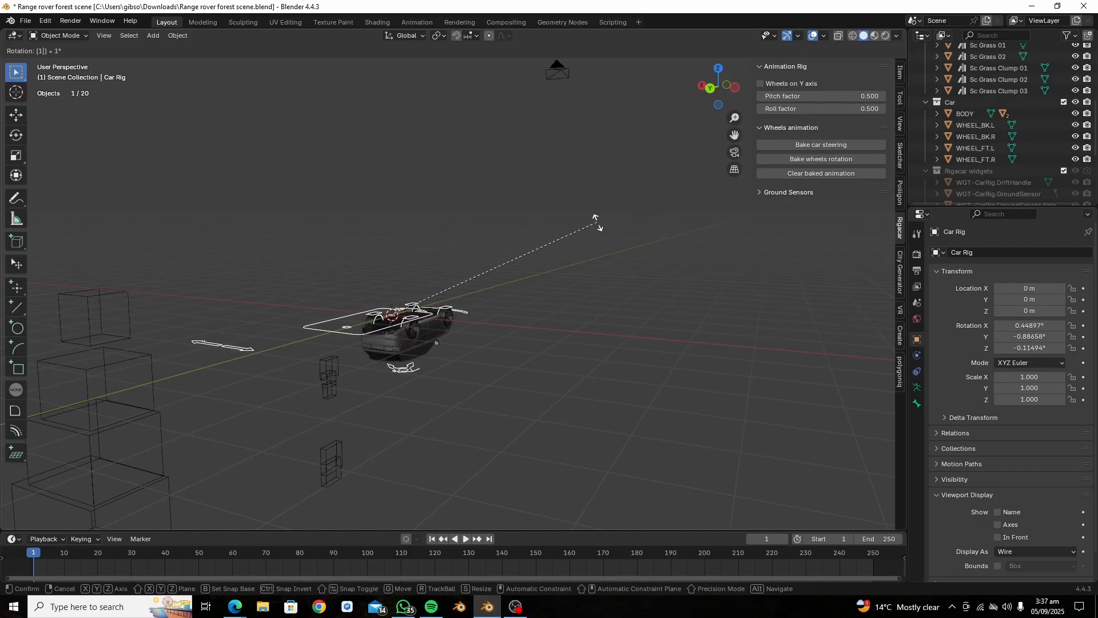
{"action": "type", "text": "180y"}
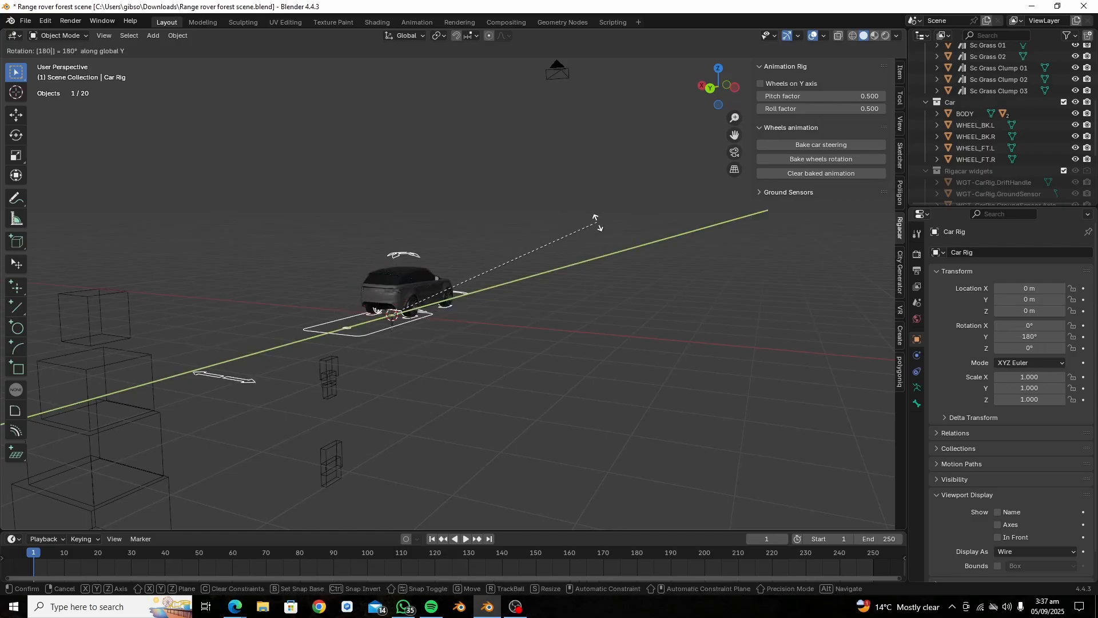
{"action": "key", "text": "Return"}
- Show the forest environment collection again around the car
{"action": "middle_click_drag", "start_coordinate": [597, 227], "coordinate": [875, 164]}
{"action": "scroll", "coordinate": [1067, 126], "scroll_direction": "up", "scroll_amount": 5}
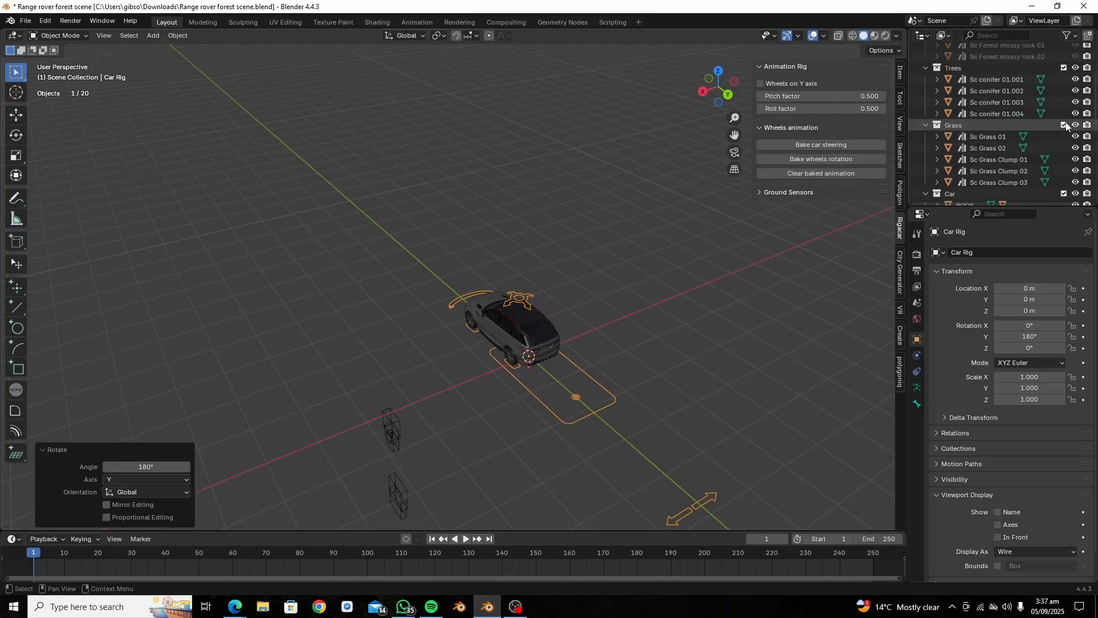
{"action": "left_click", "coordinate": [1075, 61]}
{"action": "middle_click_drag", "start_coordinate": [766, 272], "coordinate": [604, 297]}
{"action": "scroll", "coordinate": [510, 428], "scroll_direction": "up", "scroll_amount": 4}
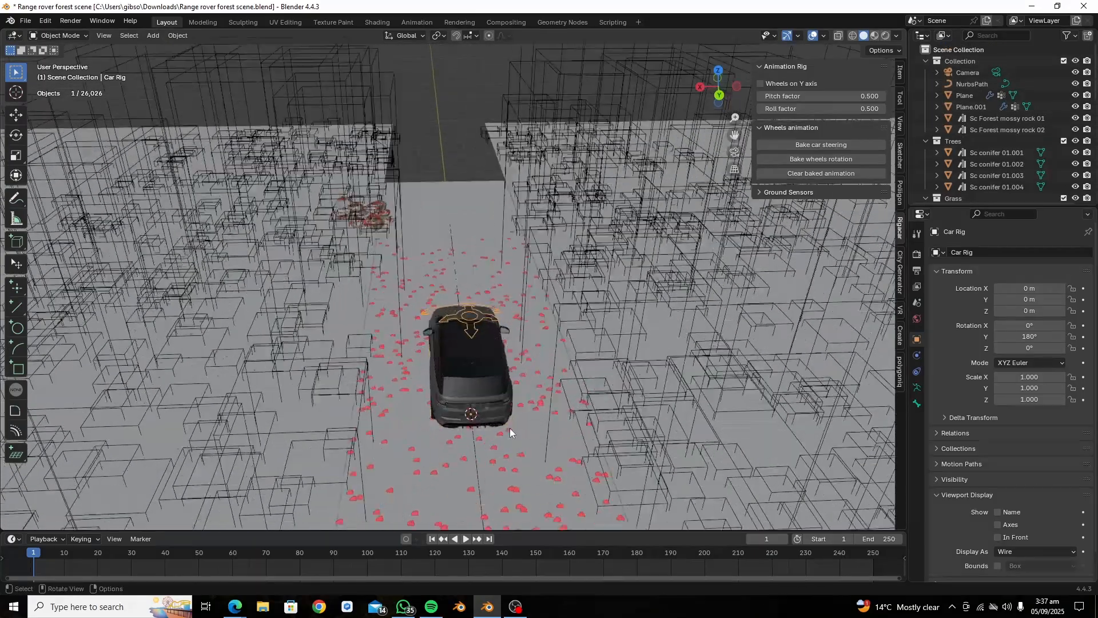
{"action": "middle_click_drag", "start_coordinate": [467, 451], "coordinate": [473, 338], "text": "shift"}
- Select the Car Rig on the road and rotate it 180° around the global Z axis
{"action": "left_click", "coordinate": [474, 339]}
{"action": "middle_click_drag", "start_coordinate": [499, 172], "coordinate": [378, 217]}
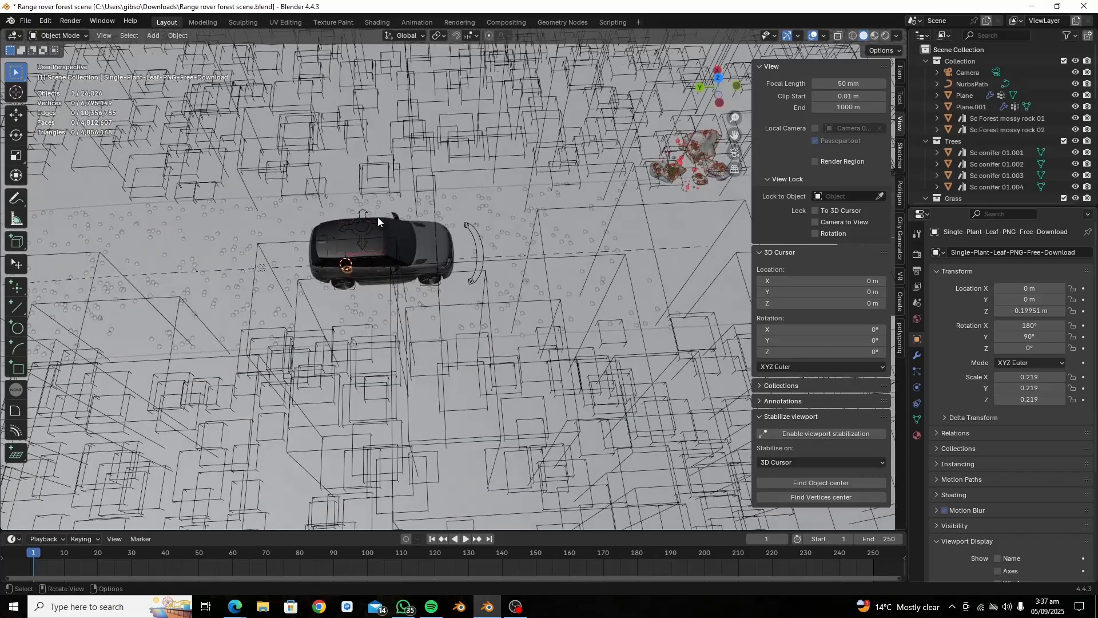
{"action": "left_click", "coordinate": [369, 220]}
{"action": "middle_click_drag", "start_coordinate": [445, 204], "coordinate": [455, 208]}
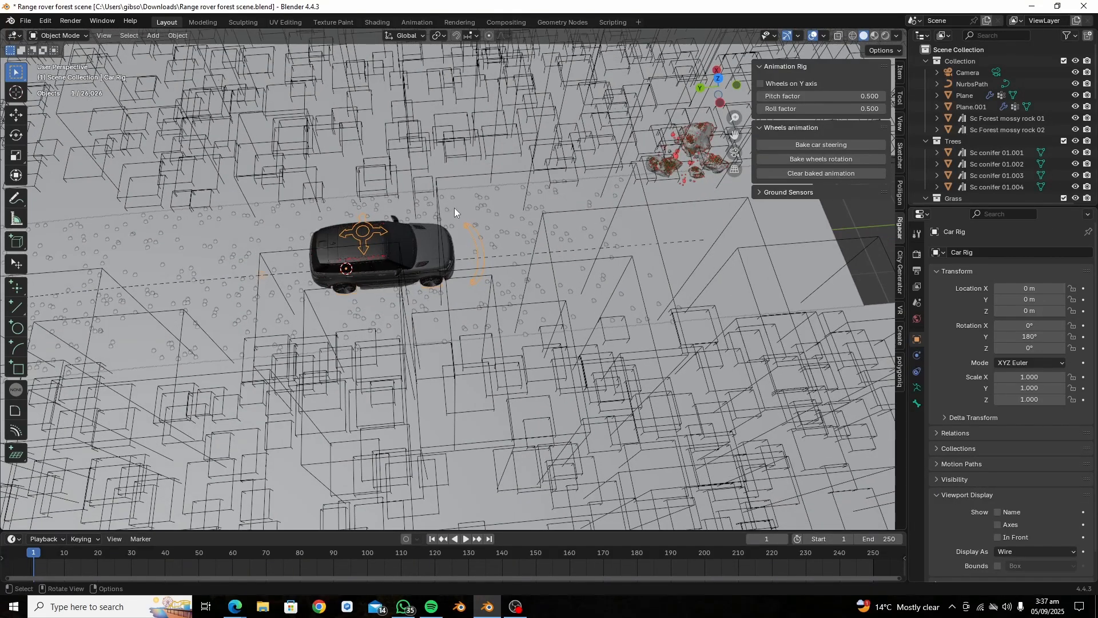
{"action": "key", "text": "r"}
{"action": "key", "text": "z"}
{"action": "key", "text": "1"}
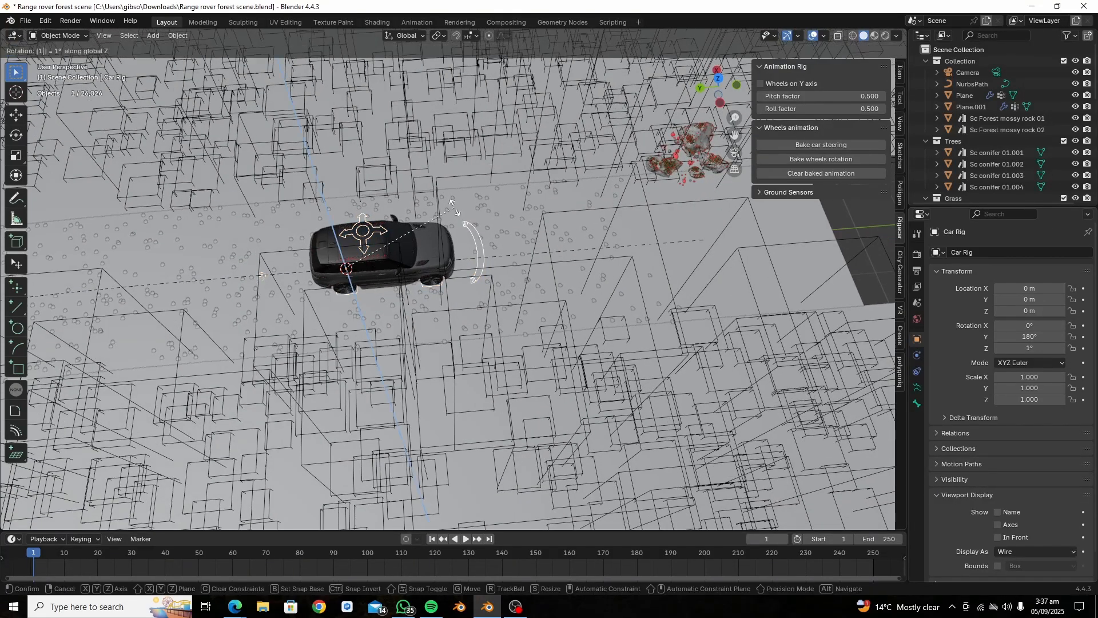
{"action": "key", "text": "8"}
{"action": "key", "text": "0"}
{"action": "key", "text": "Return"}
- Lower the Car Rig by about 0.012 m along Z so that the wheels rest on the road
{"action": "middle_click_drag", "start_coordinate": [457, 209], "coordinate": [328, 143]}
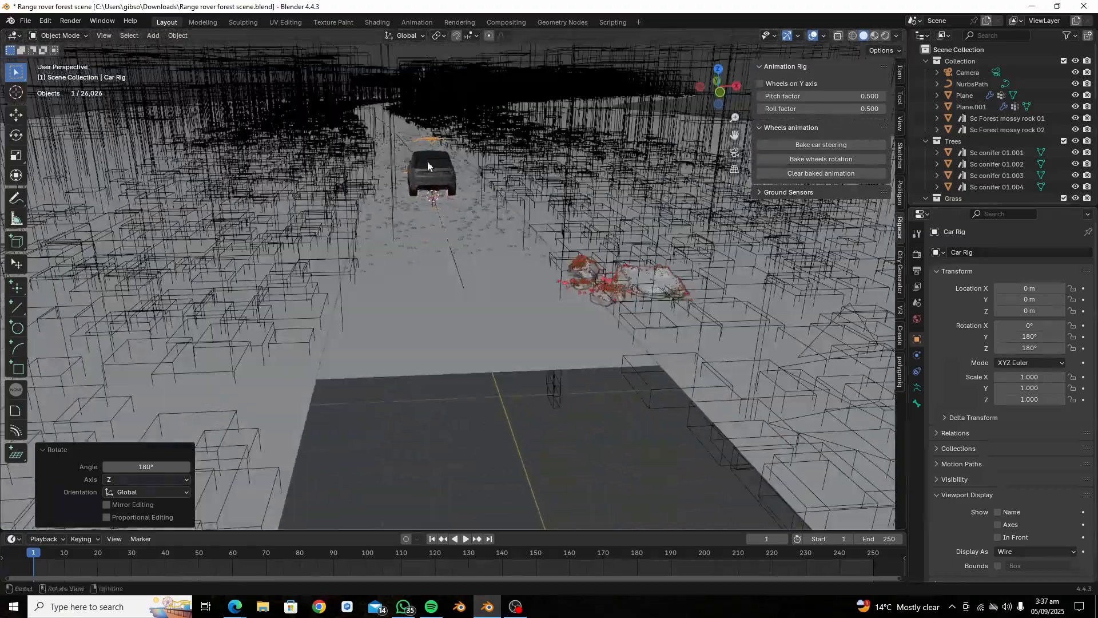
{"action": "key", "text": "KP_Decimal"}
{"action": "scroll", "coordinate": [541, 306], "scroll_direction": "up", "scroll_amount": 6}
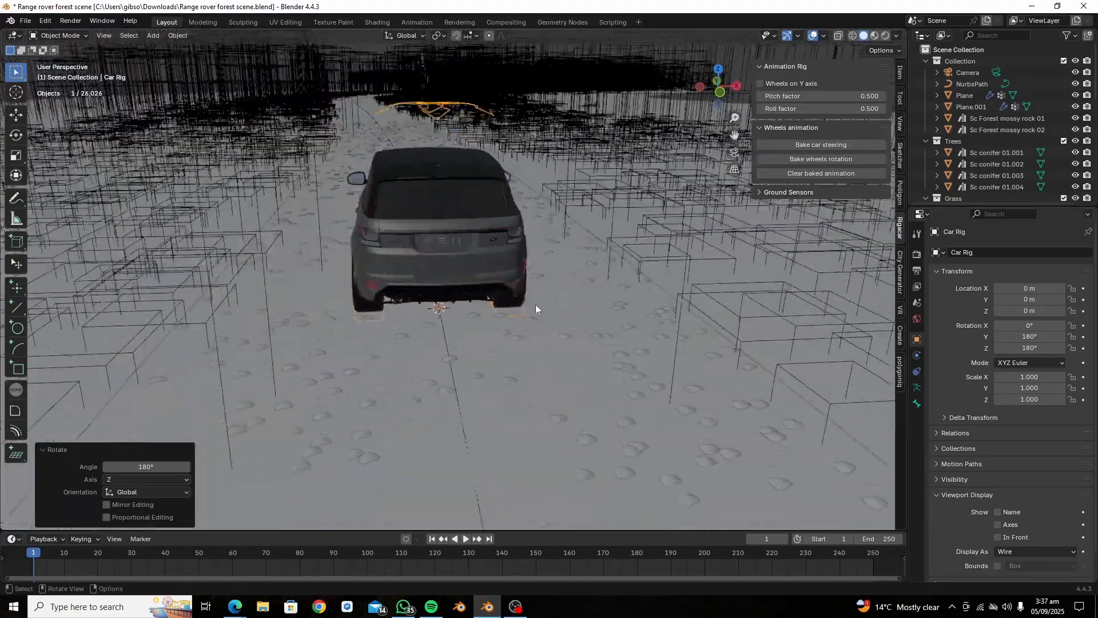
{"action": "middle_click_drag", "start_coordinate": [535, 304], "coordinate": [586, 321]}
{"action": "key", "text": "g"}
{"action": "key", "text": "z"}
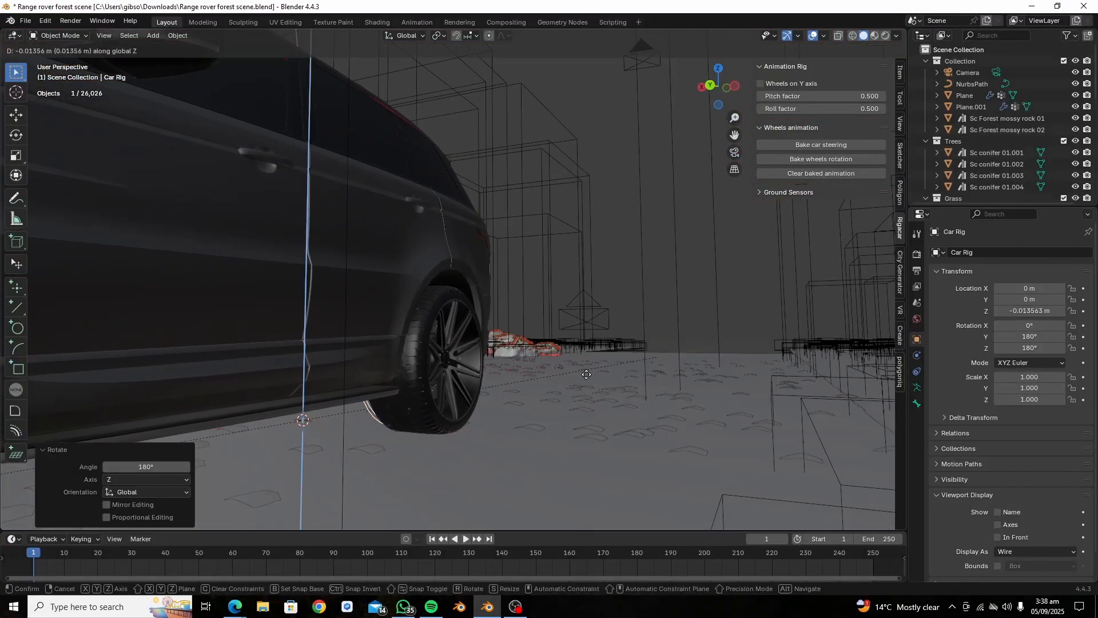
{"action": "left_click", "coordinate": [589, 359]}
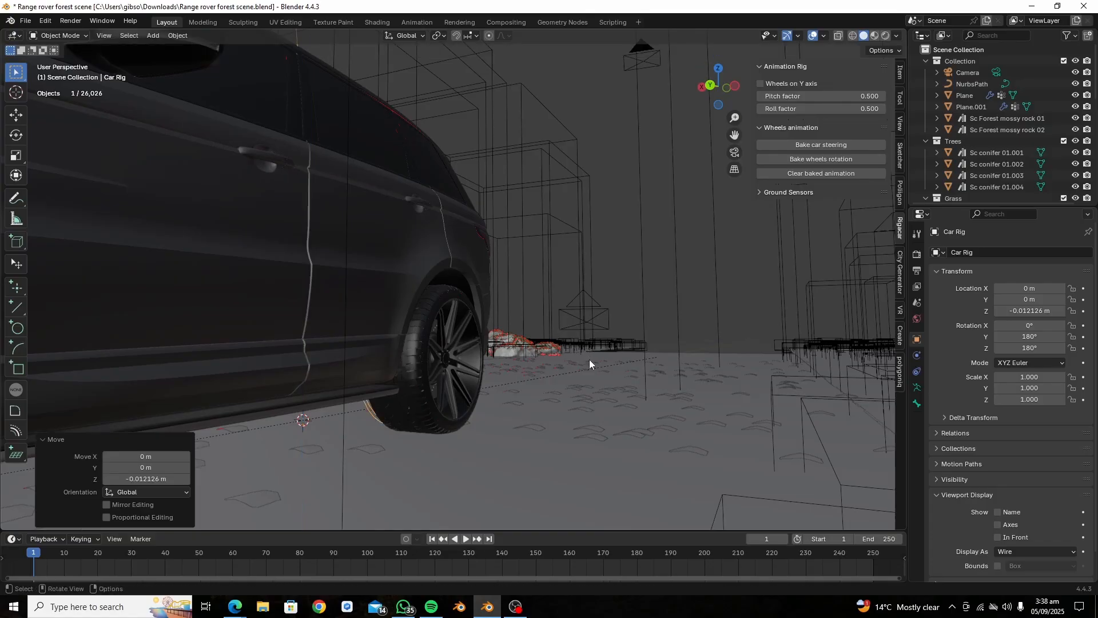
- Put the road plane into Weight Paint mode and show it in the top orthographic view
{"action": "middle_click_drag", "start_coordinate": [589, 359], "coordinate": [361, 411]}
{"action": "scroll", "coordinate": [456, 361], "scroll_direction": "down", "scroll_amount": 8}
{"action": "left_click", "coordinate": [456, 362]}
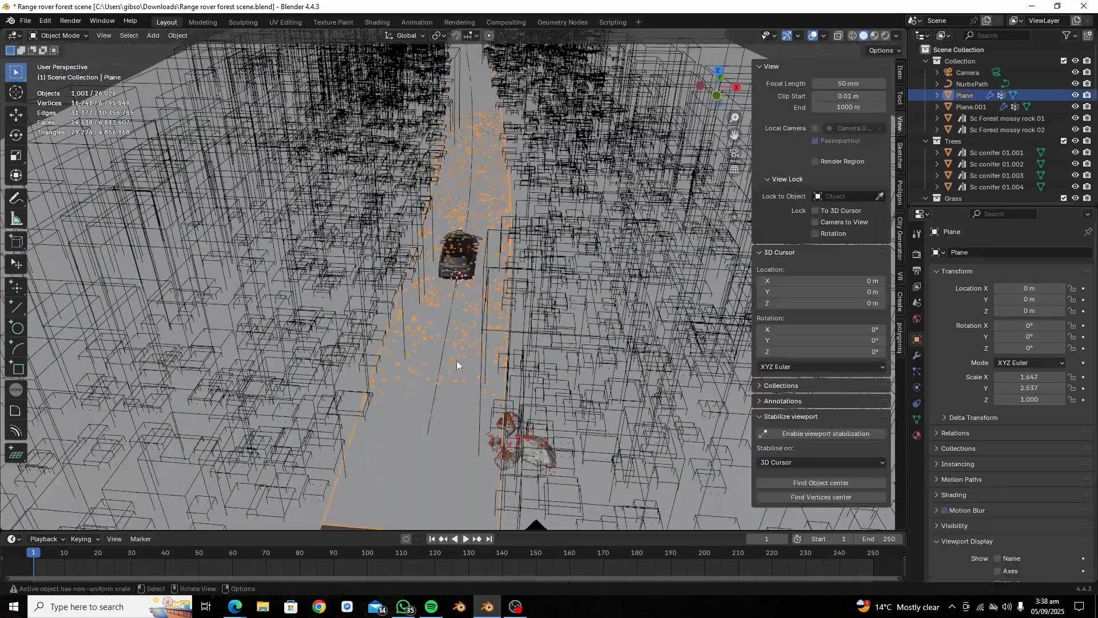
{"action": "middle_click_drag", "start_coordinate": [510, 236], "coordinate": [496, 407], "text": "shift"}
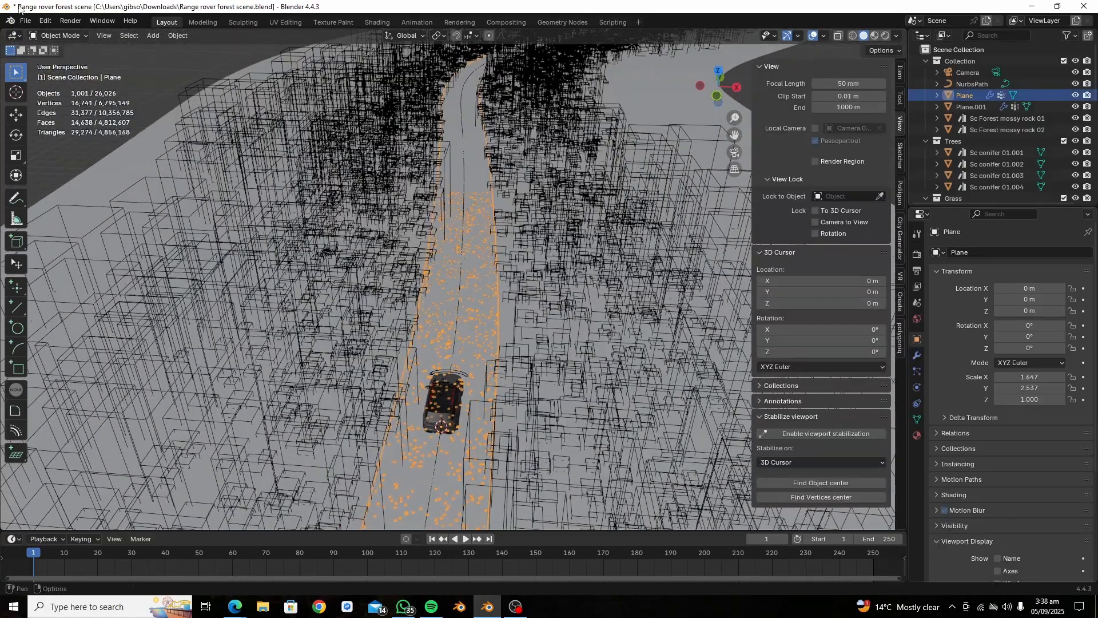
{"action": "left_click", "coordinate": [50, 36]}
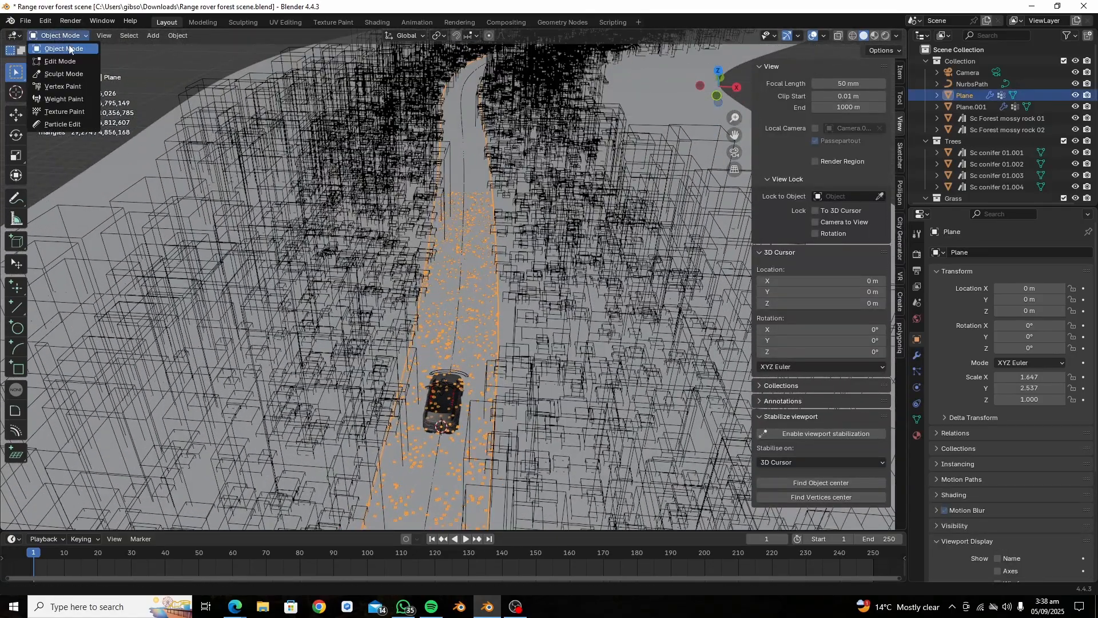
{"action": "left_click", "coordinate": [65, 99]}
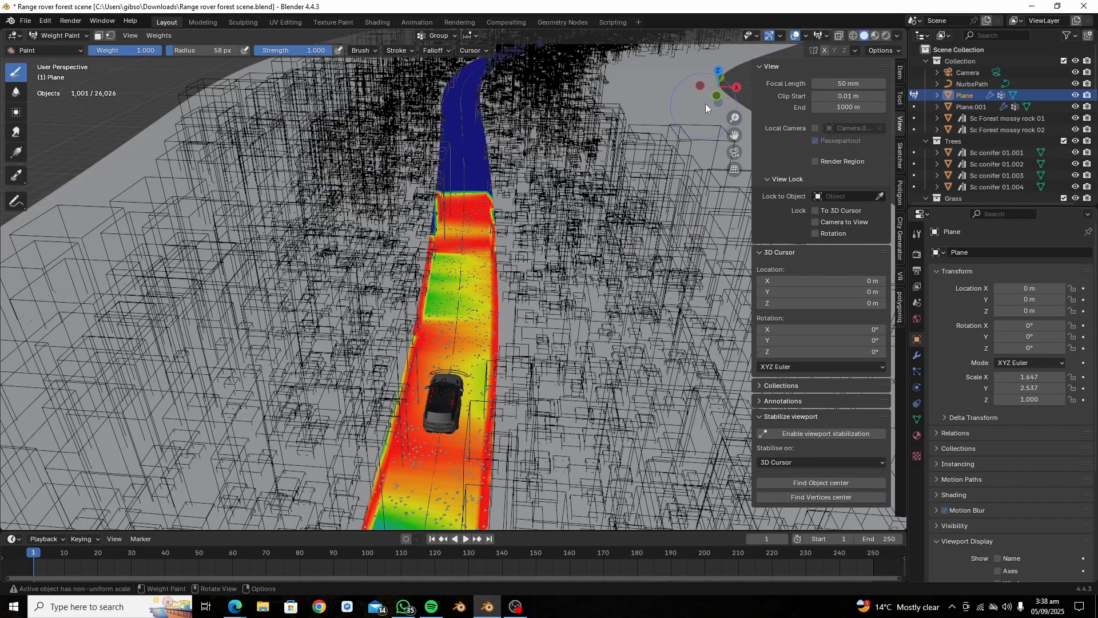
{"action": "left_click", "coordinate": [719, 70]}
{"action": "scroll", "coordinate": [560, 136], "scroll_direction": "down", "scroll_amount": 4}
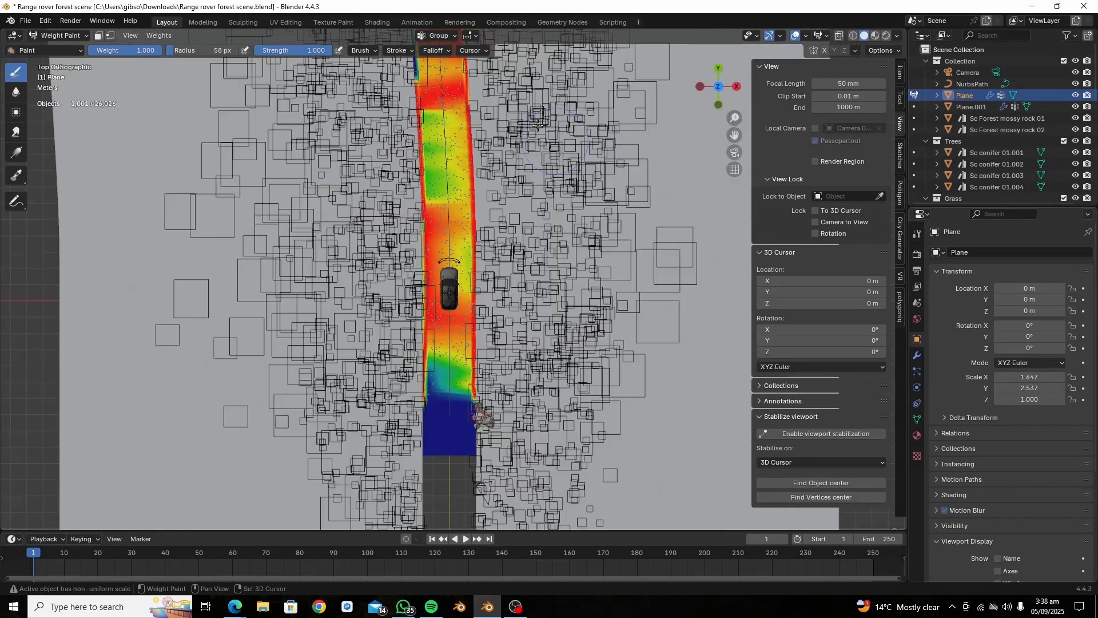
- Paint weight 1.000 at full strength along the road plane from around the car to the far end, and return to Object Mode
{"action": "middle_click_drag", "start_coordinate": [535, 126], "coordinate": [526, 408], "text": "shift"}
{"action": "mouse_move", "coordinate": [458, 306]}
{"action": "left_mouse_down"}
{"action": "mouse_move", "coordinate": [438, 257]}
{"action": "mouse_move", "coordinate": [440, 112]}
{"action": "left_mouse_up"}
{"action": "scroll", "coordinate": [427, 117], "scroll_direction": "down", "scroll_amount": 3}
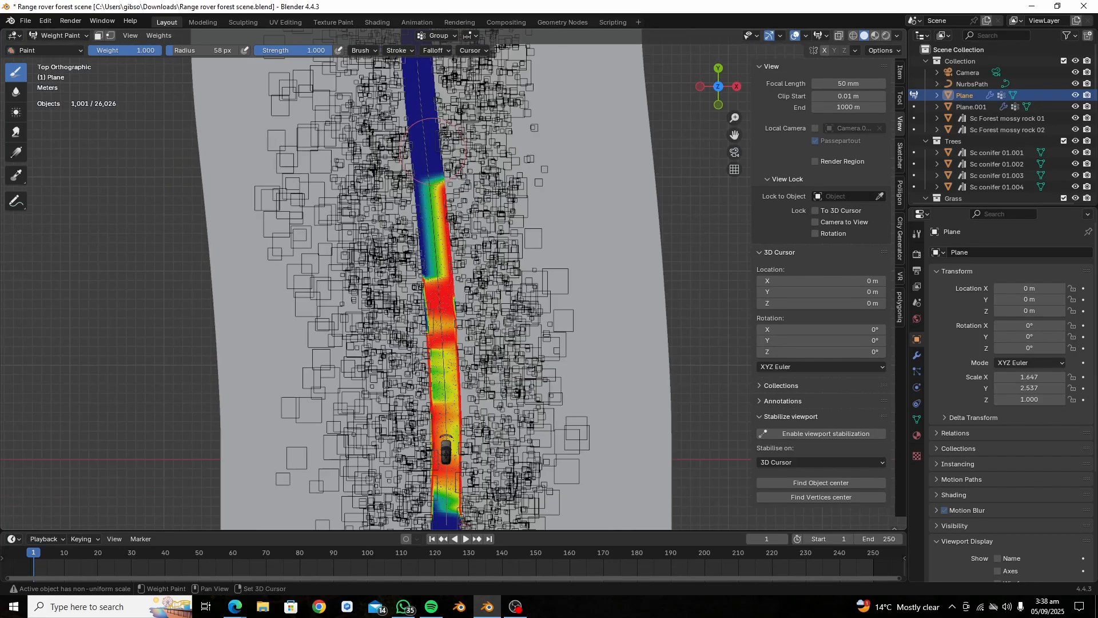
{"action": "middle_click_drag", "start_coordinate": [426, 143], "coordinate": [432, 324], "text": "shift"}
{"action": "left_click_drag", "start_coordinate": [439, 359], "coordinate": [433, 298]}
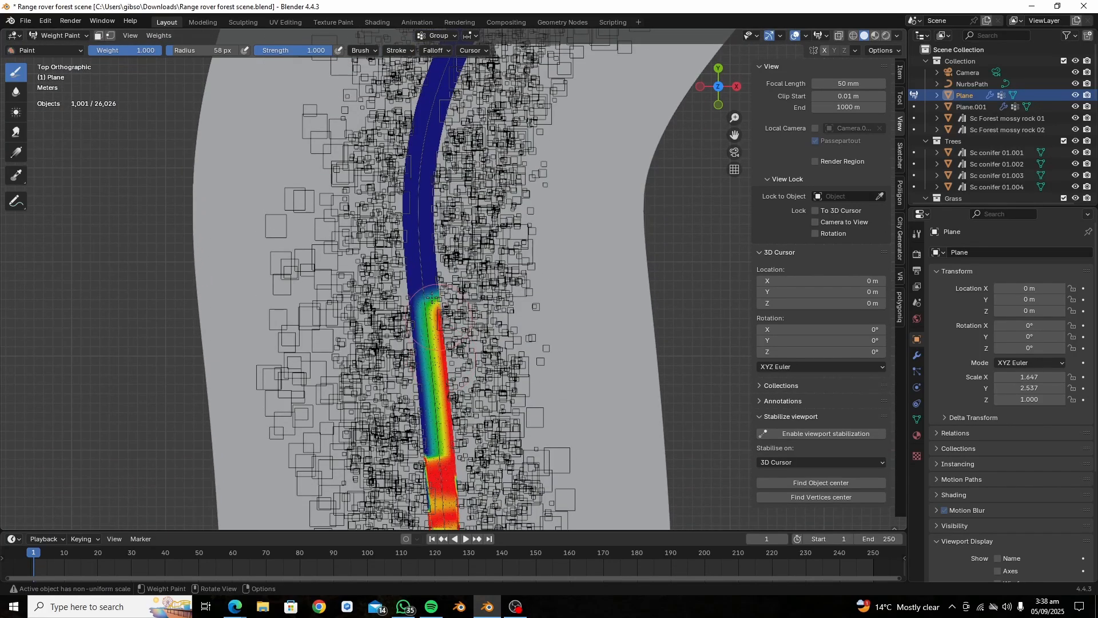
{"action": "left_click_drag", "start_coordinate": [403, 228], "coordinate": [430, 91]}
{"action": "middle_click_drag", "start_coordinate": [434, 86], "coordinate": [367, 308], "text": "shift"}
{"action": "left_click_drag", "start_coordinate": [372, 299], "coordinate": [493, 121]}
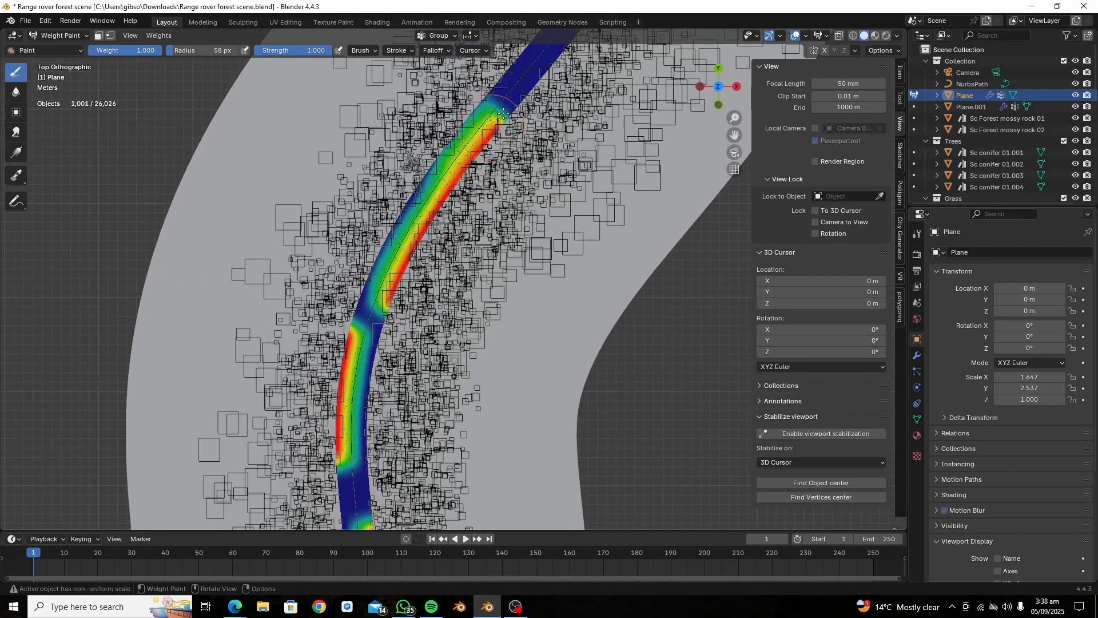
{"action": "middle_click_drag", "start_coordinate": [499, 109], "coordinate": [375, 360], "text": "shift"}
{"action": "left_click_drag", "start_coordinate": [417, 302], "coordinate": [543, 95]}
{"action": "middle_click_drag", "start_coordinate": [547, 85], "coordinate": [384, 471], "text": "shift"}
{"action": "left_click_drag", "start_coordinate": [411, 454], "coordinate": [459, 109]}
{"action": "middle_click_drag", "start_coordinate": [460, 103], "coordinate": [463, 343], "text": "shift"}
{"action": "left_click_drag", "start_coordinate": [465, 269], "coordinate": [426, 103]}
{"action": "middle_click_drag", "start_coordinate": [422, 95], "coordinate": [494, 443], "text": "shift"}
{"action": "left_click_drag", "start_coordinate": [478, 363], "coordinate": [409, 158]}
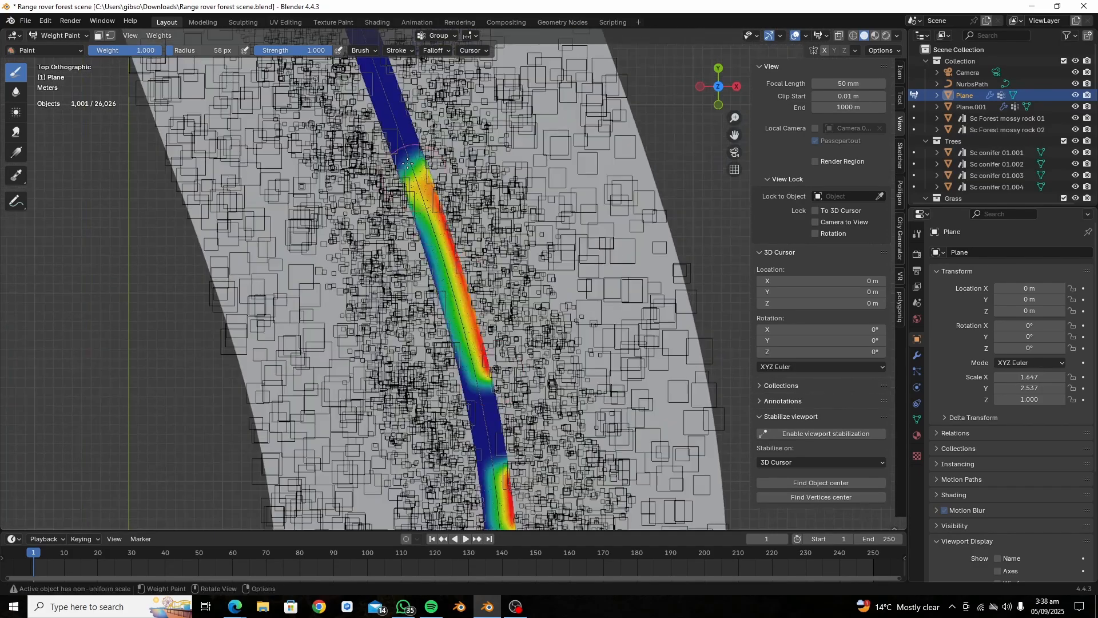
{"action": "middle_click_drag", "start_coordinate": [404, 137], "coordinate": [497, 338], "text": "shift"}
{"action": "left_click_drag", "start_coordinate": [466, 293], "coordinate": [410, 96]}
{"action": "middle_click_drag", "start_coordinate": [409, 91], "coordinate": [485, 400], "text": "shift"}
{"action": "left_click_drag", "start_coordinate": [481, 395], "coordinate": [423, 119]}
{"action": "middle_click_drag", "start_coordinate": [421, 109], "coordinate": [445, 412], "text": "shift"}
{"action": "left_click_drag", "start_coordinate": [438, 355], "coordinate": [412, 131]}
{"action": "middle_click_drag", "start_coordinate": [411, 148], "coordinate": [422, 423], "text": "shift"}
{"action": "left_click_drag", "start_coordinate": [421, 366], "coordinate": [416, 97]}
{"action": "middle_click_drag", "start_coordinate": [417, 91], "coordinate": [417, 326], "text": "shift"}
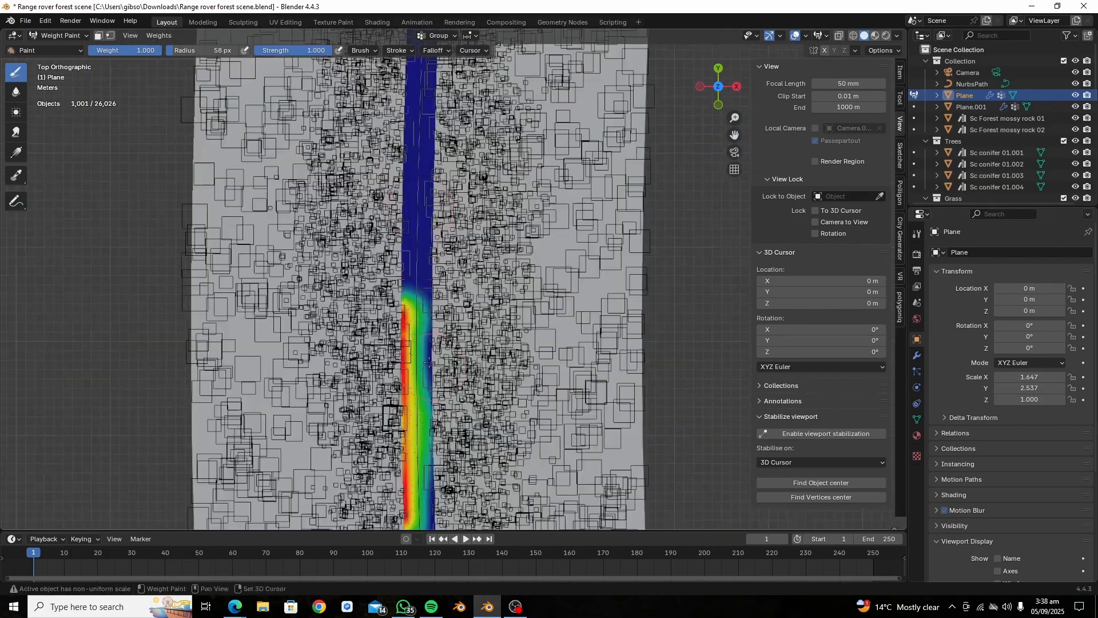
{"action": "left_click_drag", "start_coordinate": [417, 295], "coordinate": [421, 60]}
{"action": "left_click_drag", "start_coordinate": [434, 252], "coordinate": [439, 63]}
{"action": "middle_click_drag", "start_coordinate": [439, 63], "coordinate": [467, 394], "text": "shift"}
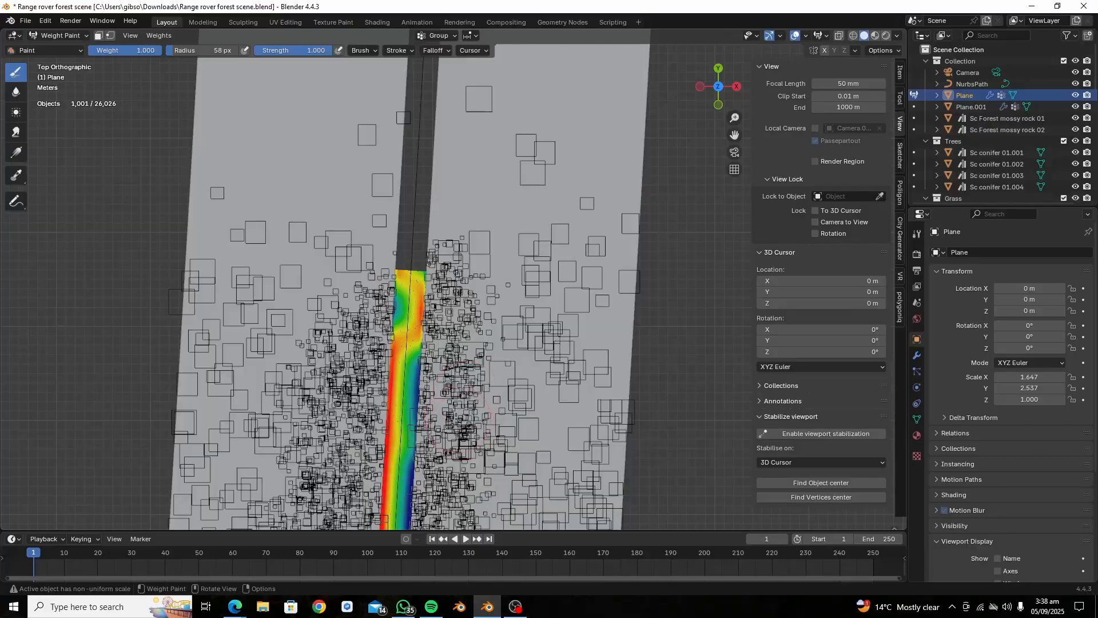
{"action": "left_click", "coordinate": [67, 37]}
{"action": "left_click", "coordinate": [66, 44]}
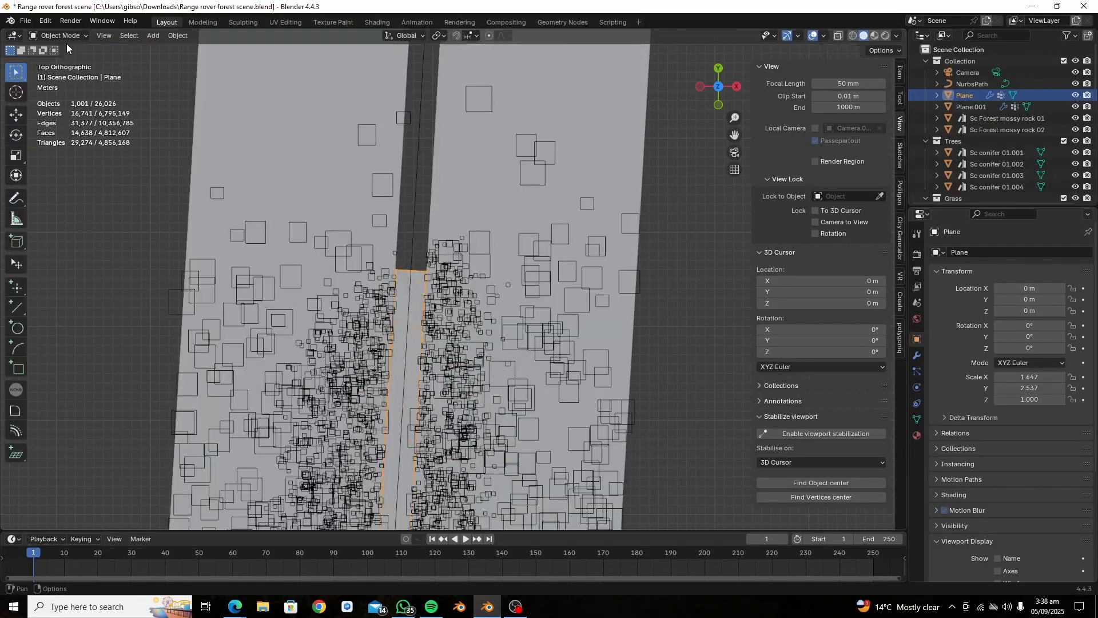
- View the scene through the camera and save the file
{"action": "scroll", "coordinate": [331, 299], "scroll_direction": "down", "scroll_amount": 4}
{"action": "middle_click_drag", "start_coordinate": [395, 446], "coordinate": [407, 138], "text": "shift"}
{"action": "middle_click_drag", "start_coordinate": [428, 326], "coordinate": [431, 231]}
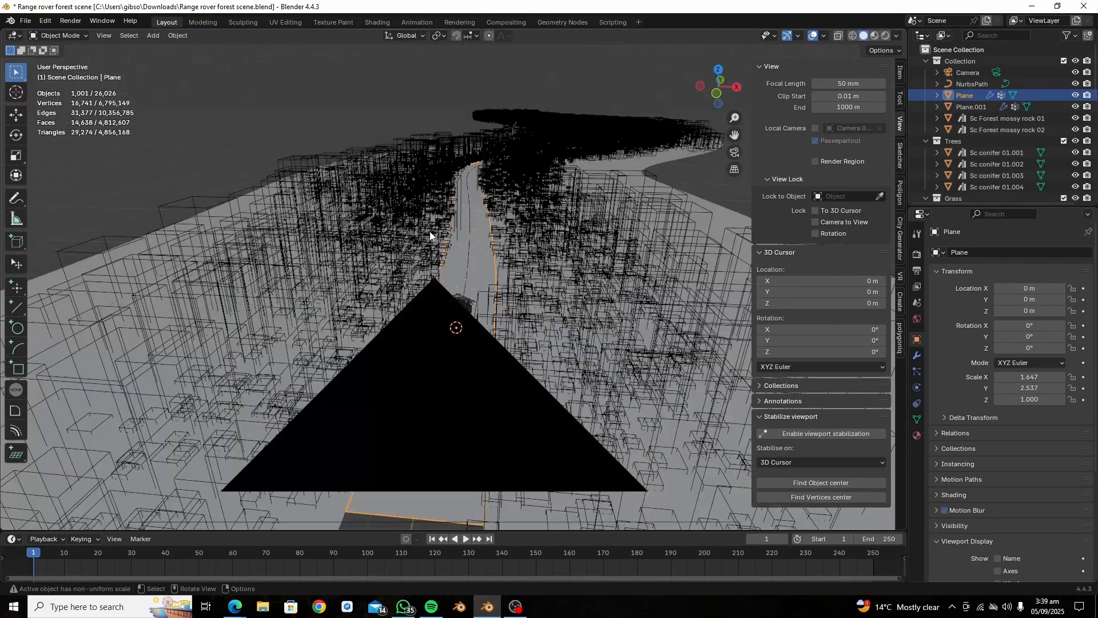
{"action": "key", "text": "KP_0"}
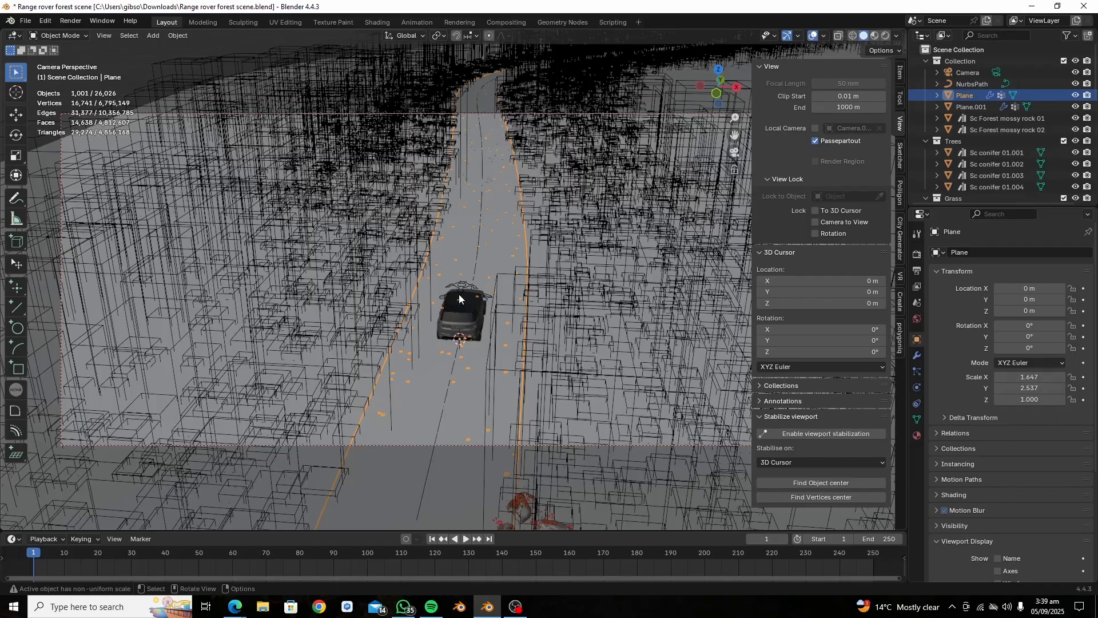
{"action": "key", "text": "ctrl+s"}
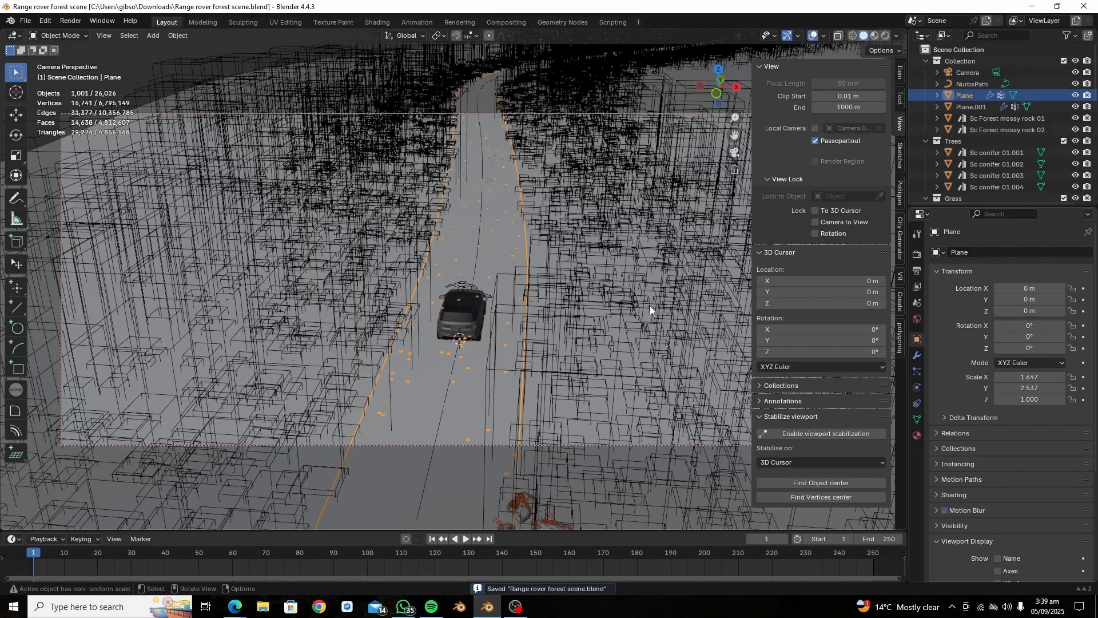
- Preview the camera view in rendered shading with overlays hidden, and return to solid shading with overlays shown
{"action": "left_click", "coordinate": [884, 37]}
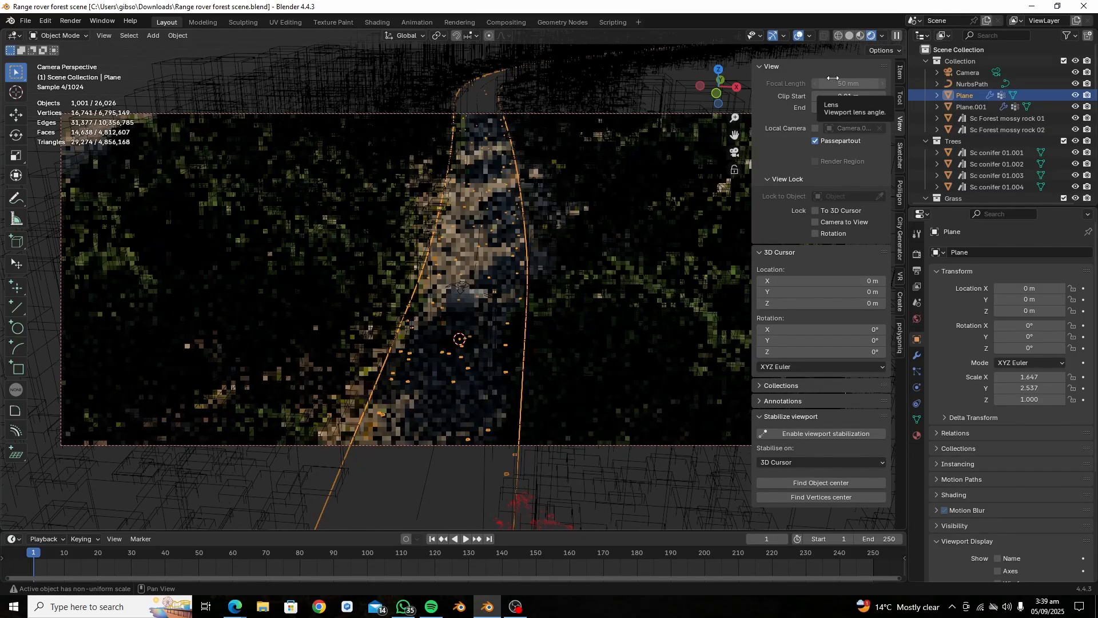
{"action": "left_click", "coordinate": [800, 37]}
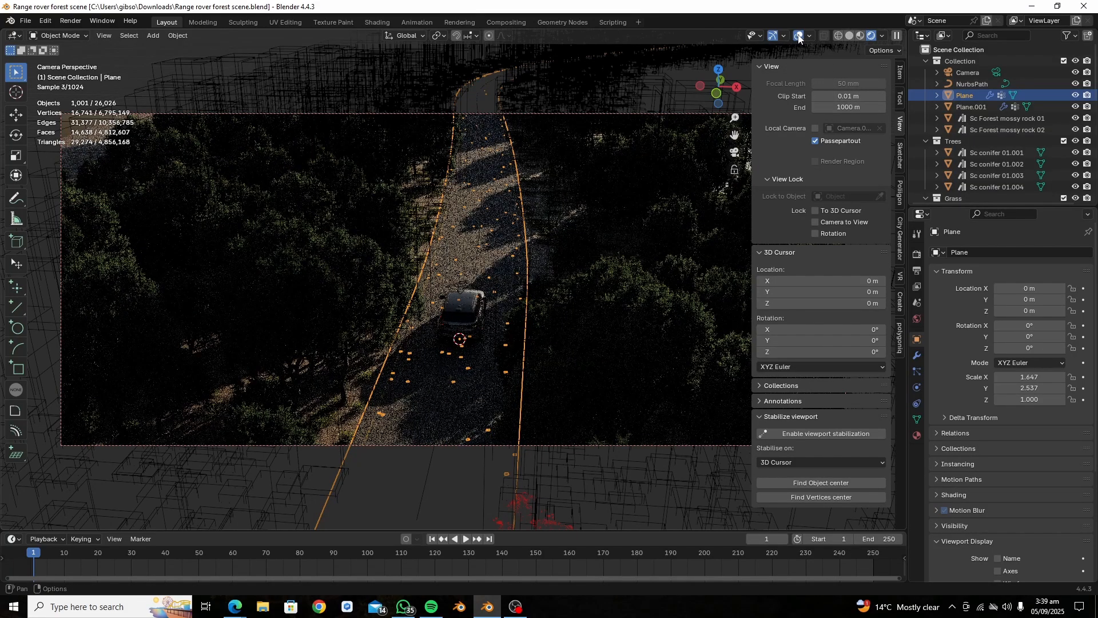
{"action": "left_click", "coordinate": [799, 37]}
{"action": "left_click", "coordinate": [809, 36]}
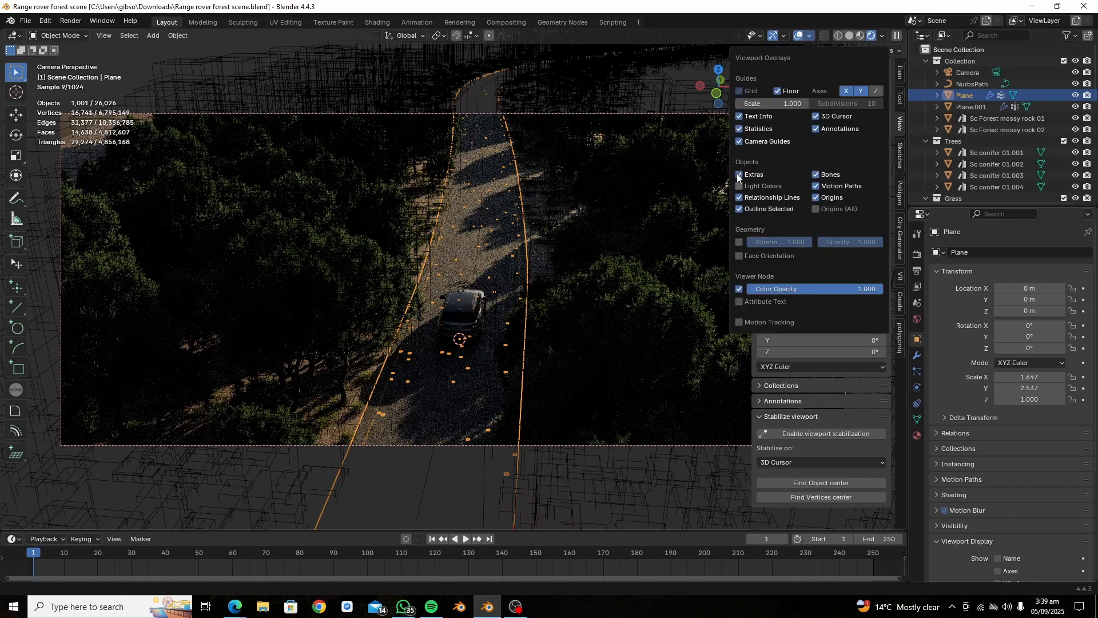
{"action": "left_click", "coordinate": [799, 37]}
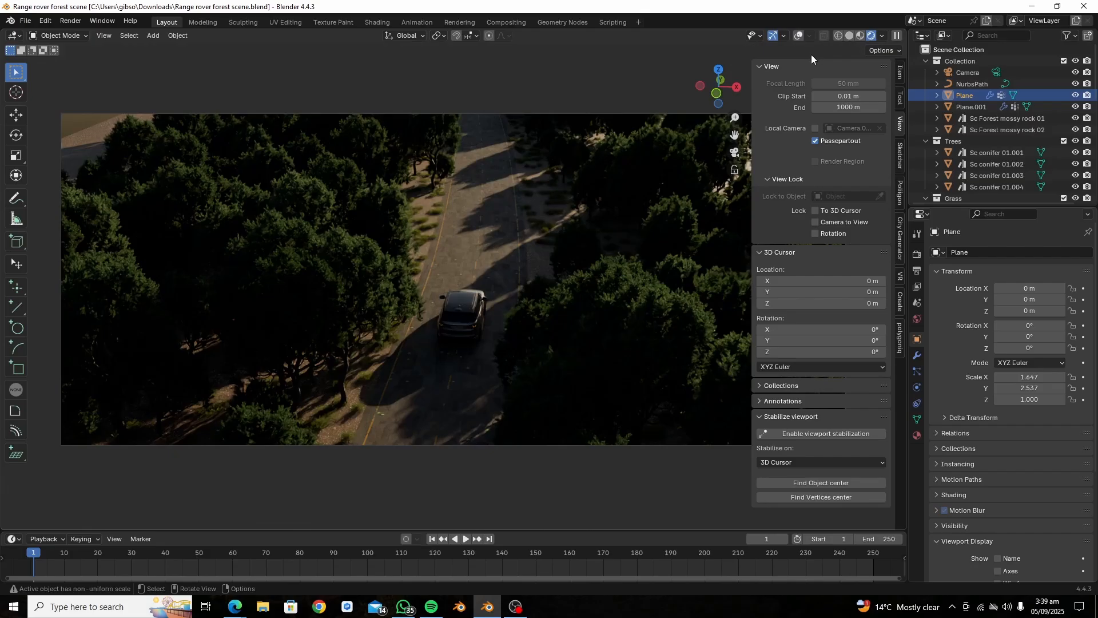
{"action": "left_click", "coordinate": [850, 35]}
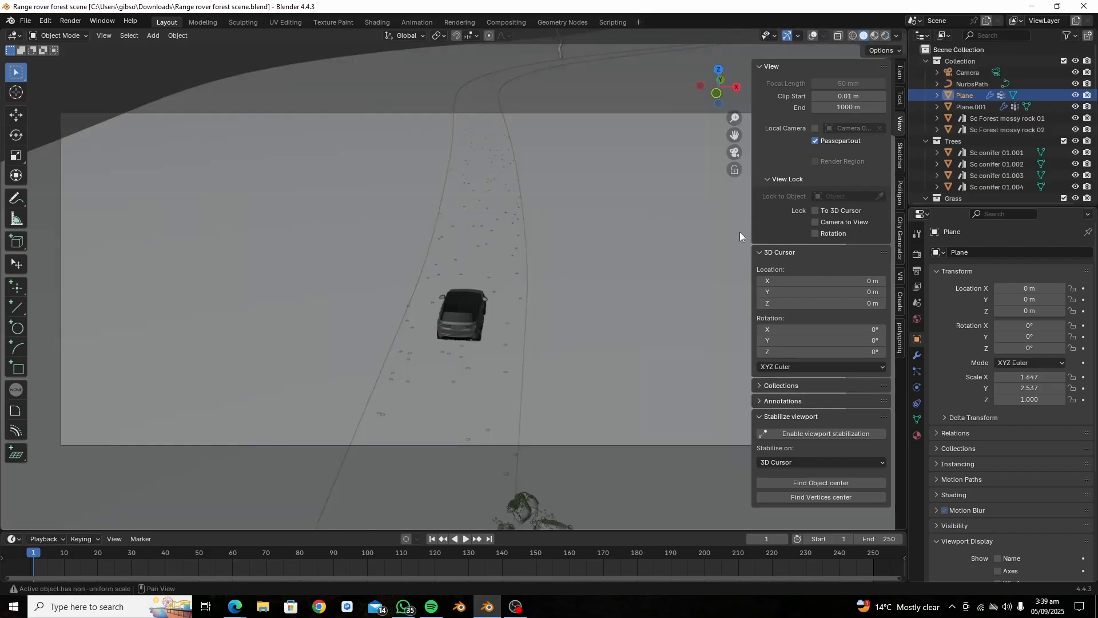
{"action": "left_click", "coordinate": [812, 35]}
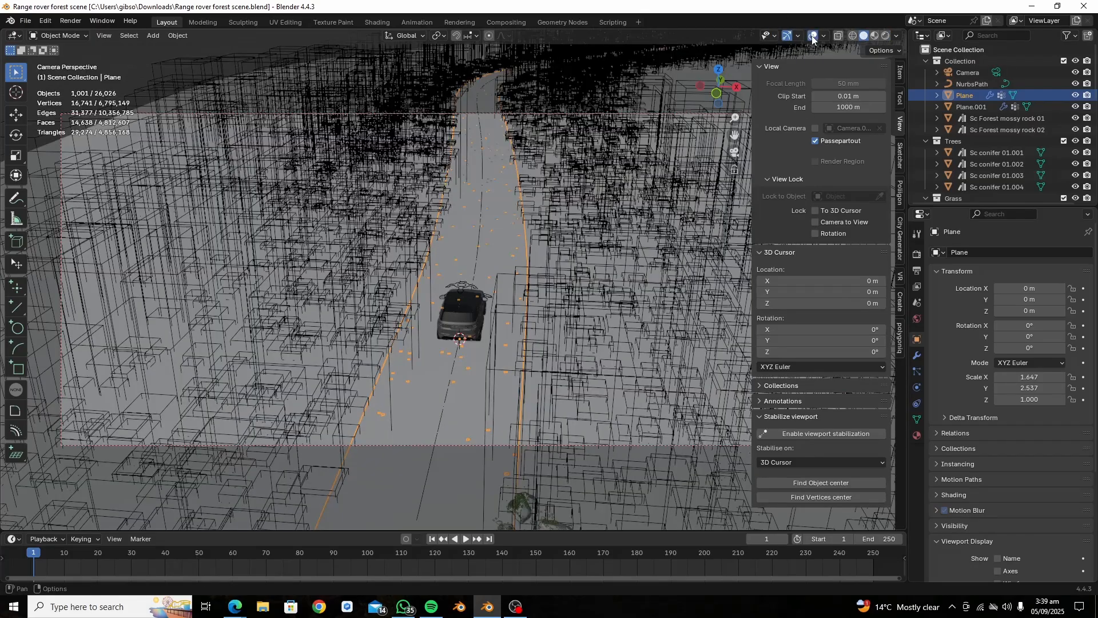
- Move the Car Rig about 0.6 m in X and -7.73 m in Y, keeping its height locked
{"action": "left_click", "coordinate": [463, 290]}
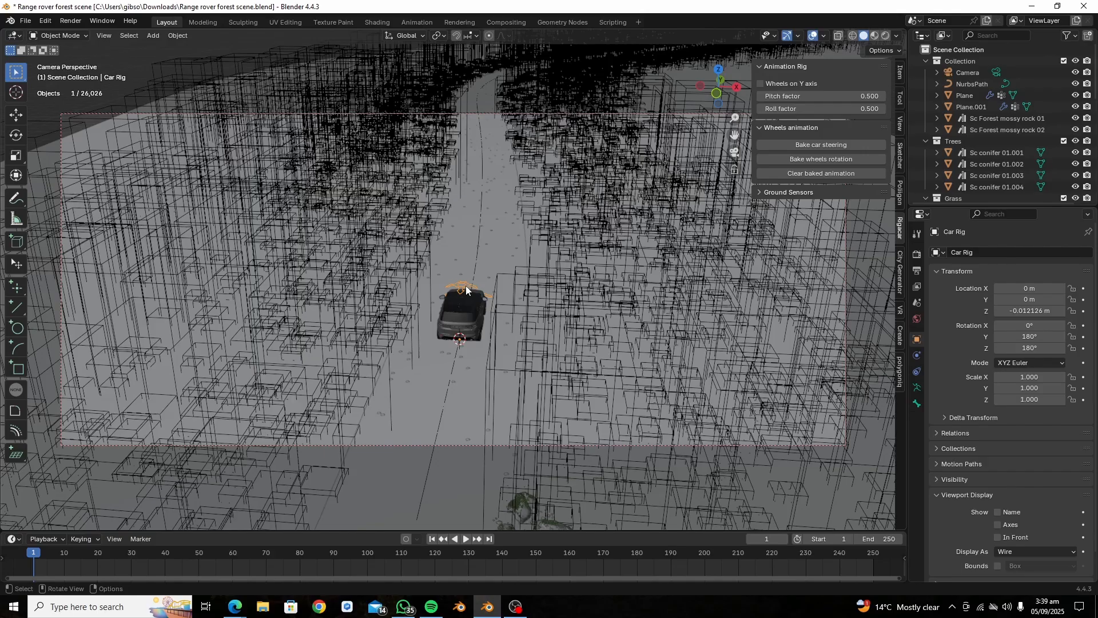
{"action": "key", "text": "g"}
{"action": "key", "text": "shift+z"}
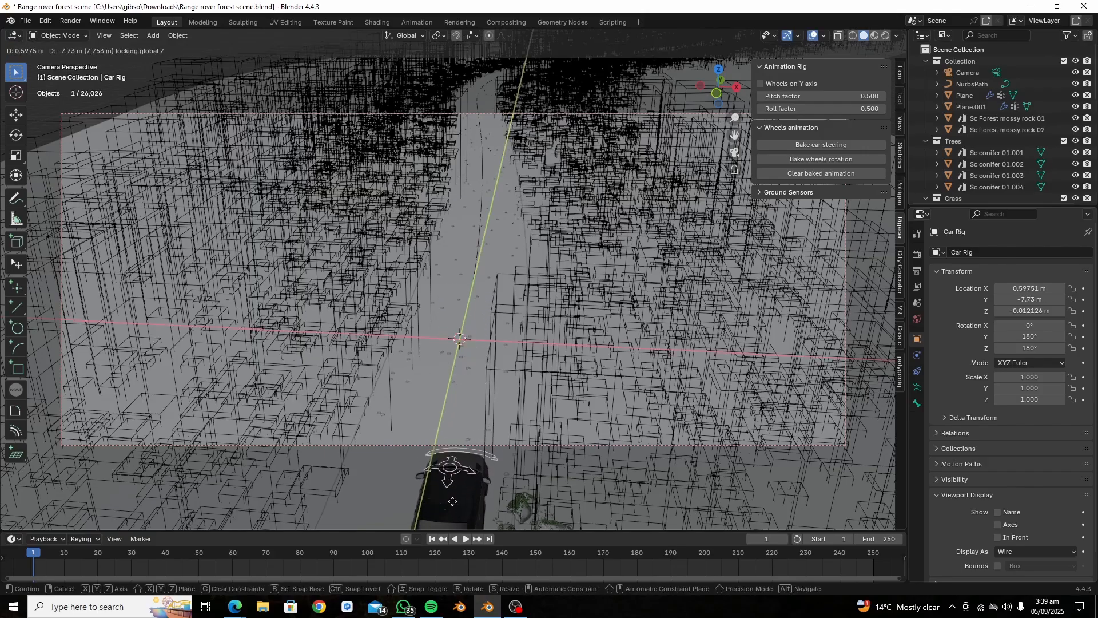
{"action": "left_click", "coordinate": [452, 501]}
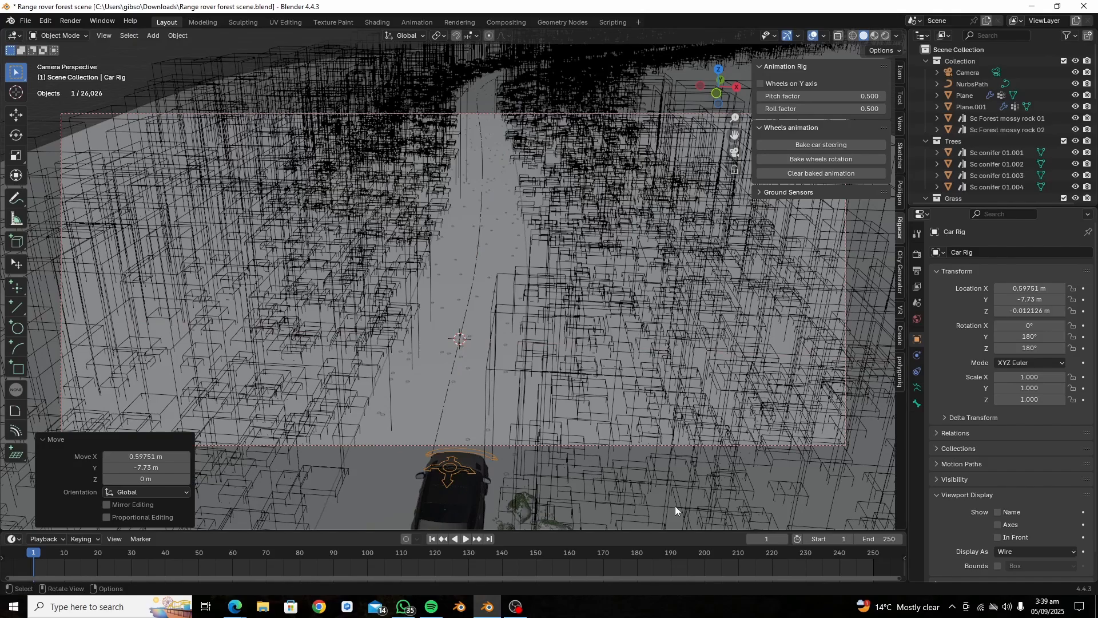
- Set the animation's end frame to 120 and save the file
{"action": "left_click", "coordinate": [871, 539]}
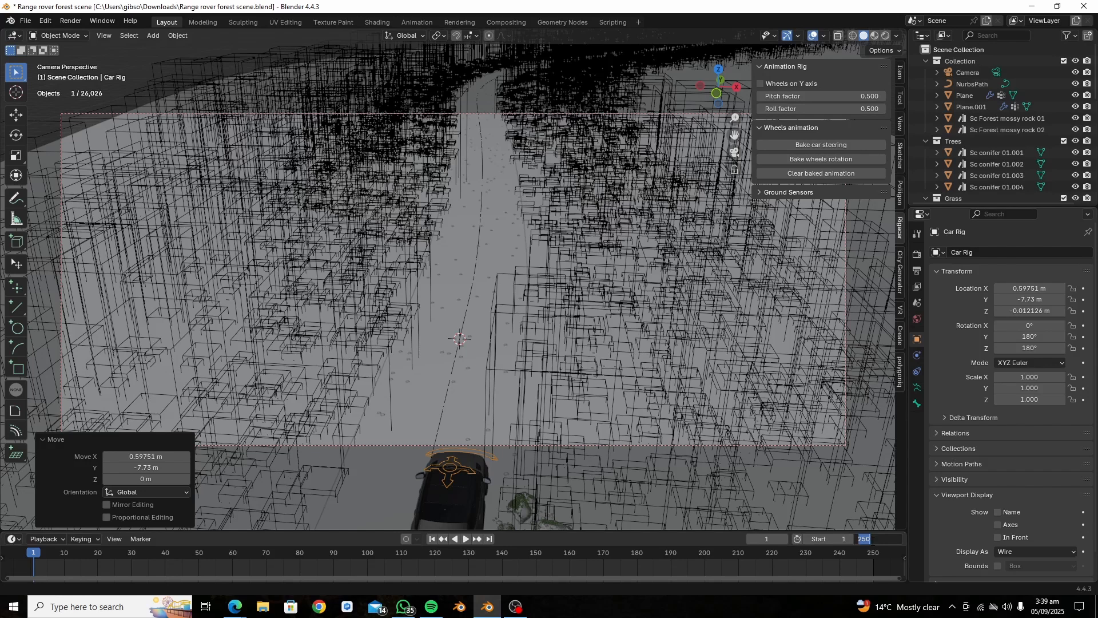
{"action": "type", "text": "120"}
{"action": "key", "text": "Return"}
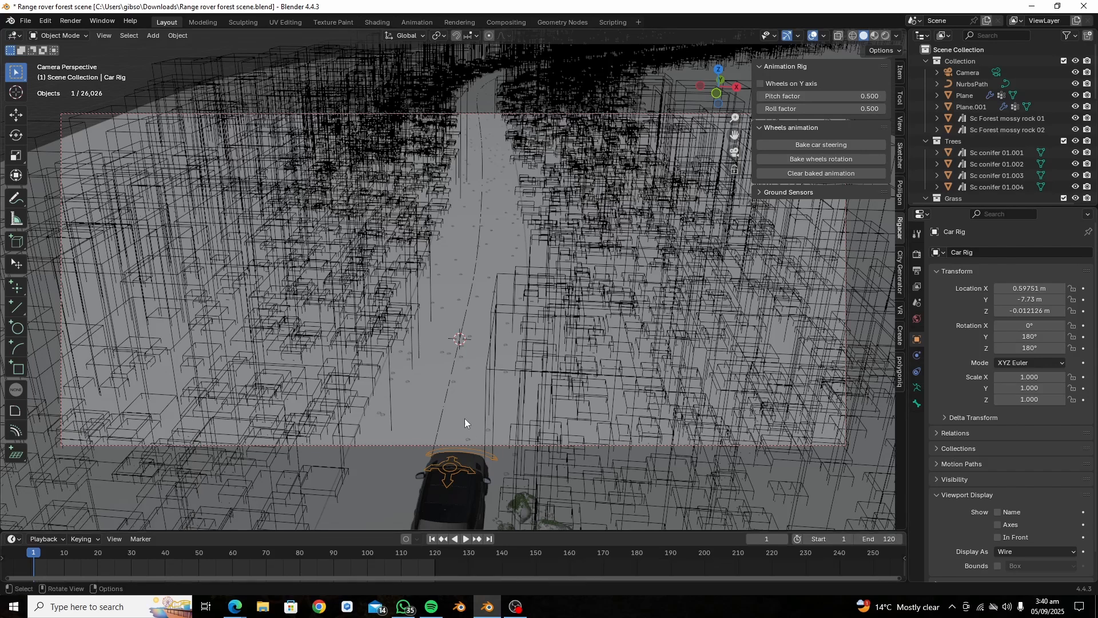
{"action": "key", "text": "ctrl+s"}
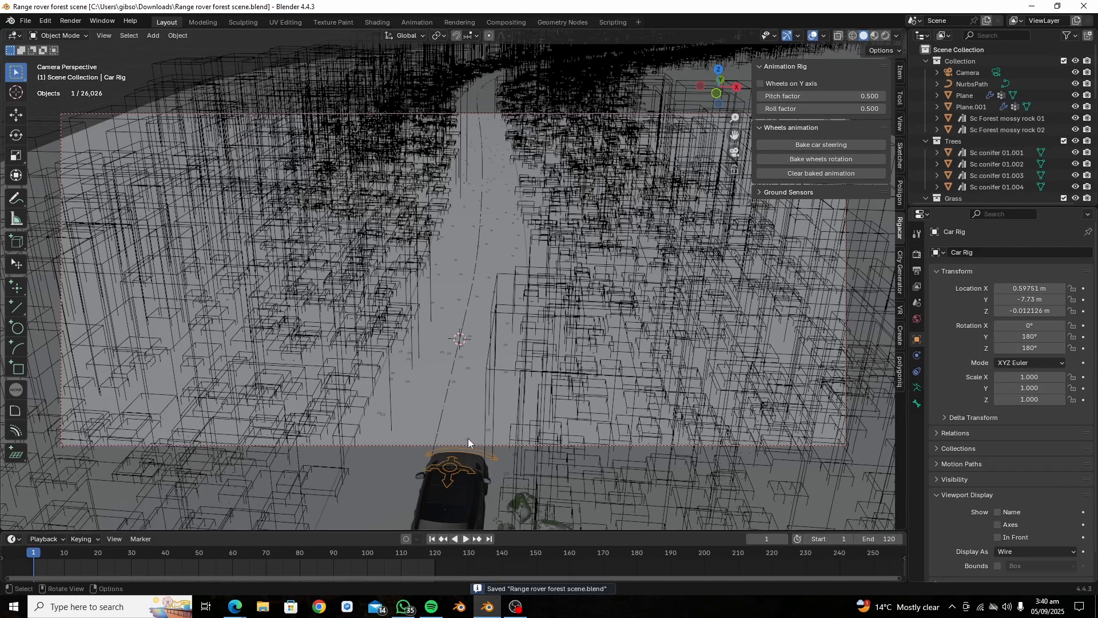
- Keyframe Camera.001 at its current position on frame 1 and at a Y location of about -3.14 m on frame 120
{"action": "left_click", "coordinate": [391, 444]}
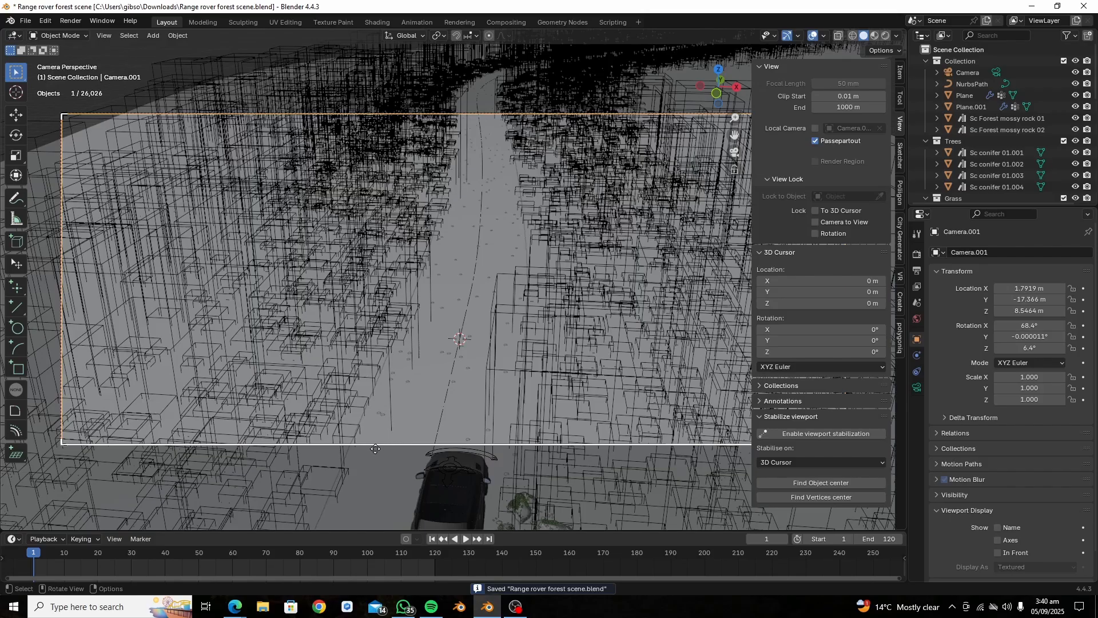
{"action": "key", "text": "i"}
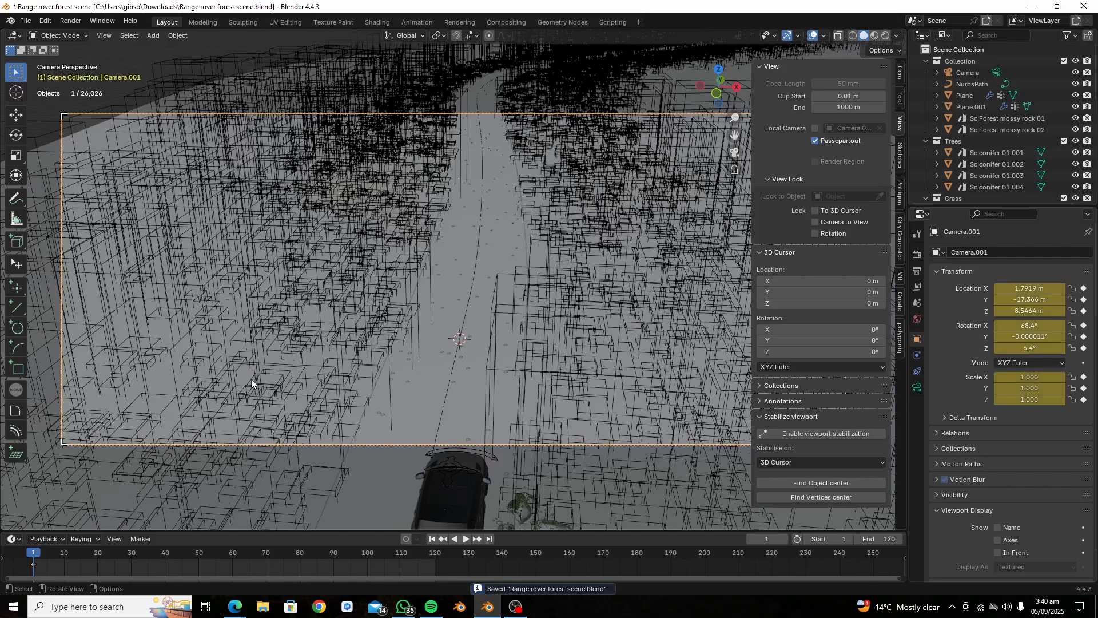
{"action": "key", "text": "space"}
{"action": "left_click_drag", "start_coordinate": [119, 554], "coordinate": [260, 555]}
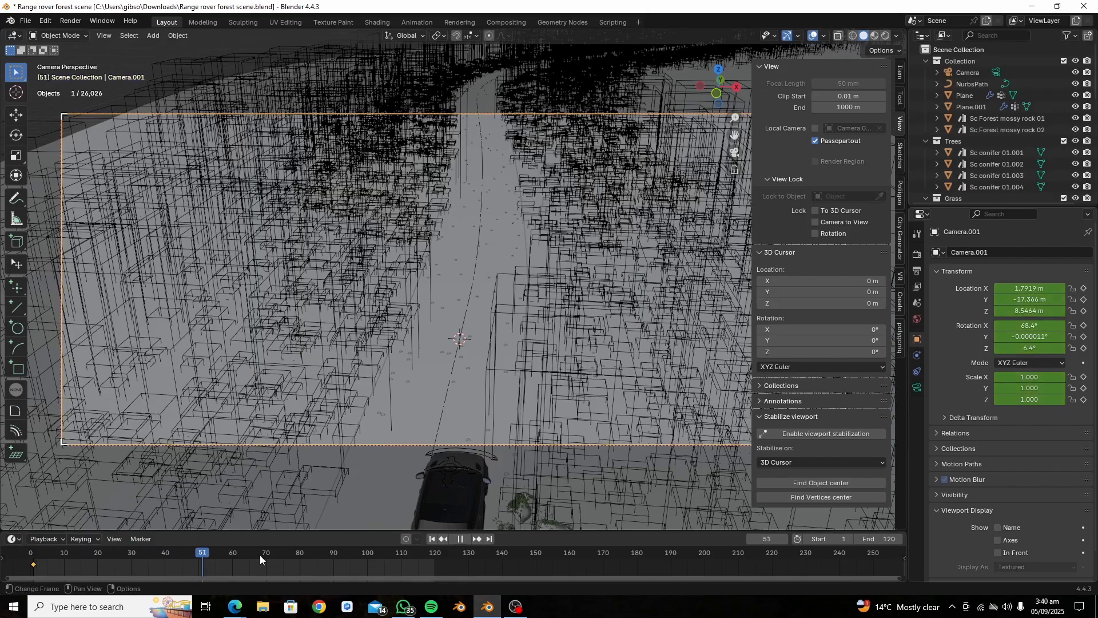
{"action": "left_click_drag", "start_coordinate": [331, 568], "coordinate": [433, 586]}
{"action": "key", "text": "space"}
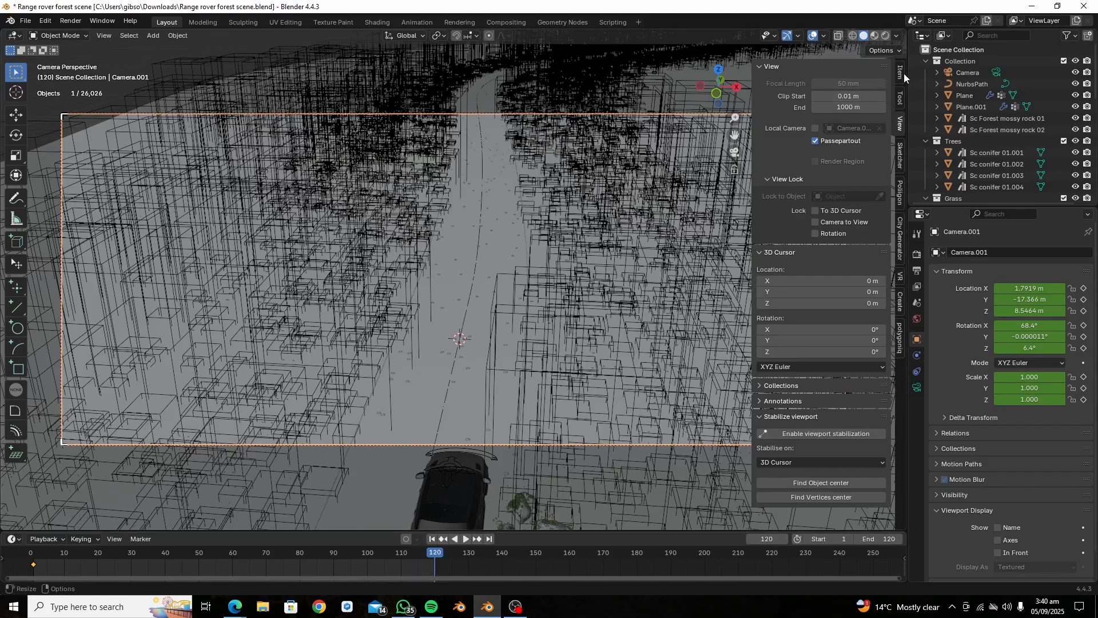
{"action": "left_click_drag", "start_coordinate": [1029, 288], "coordinate": [1075, 299]}
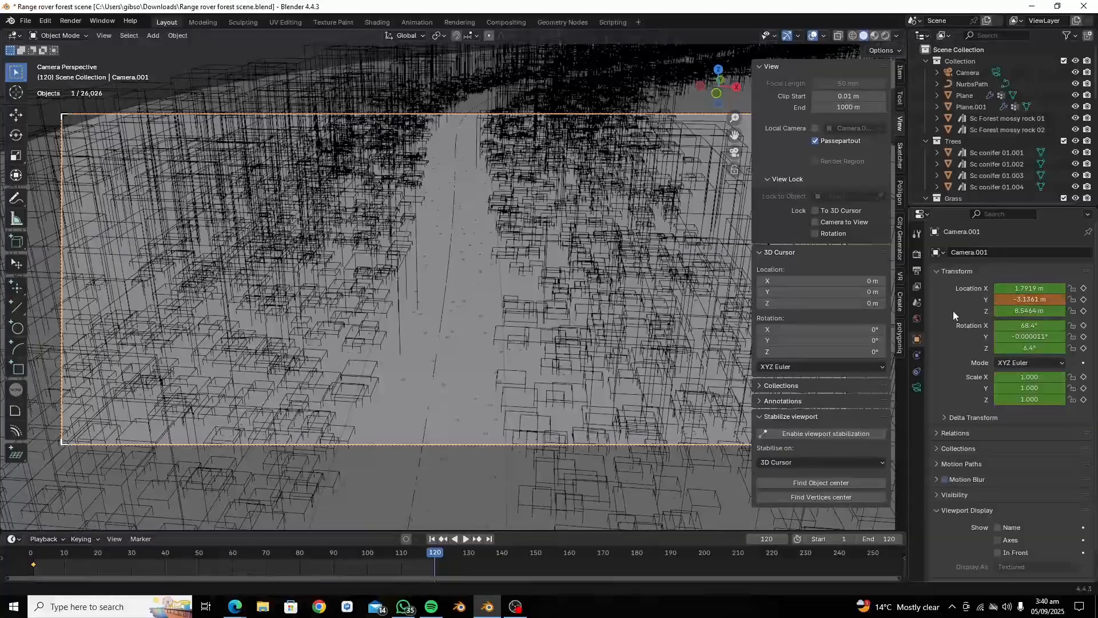
{"action": "key", "text": "i"}
- Check the start of the camera move and change its keyframes' handle type for constant-speed motion
{"action": "key", "text": "space"}
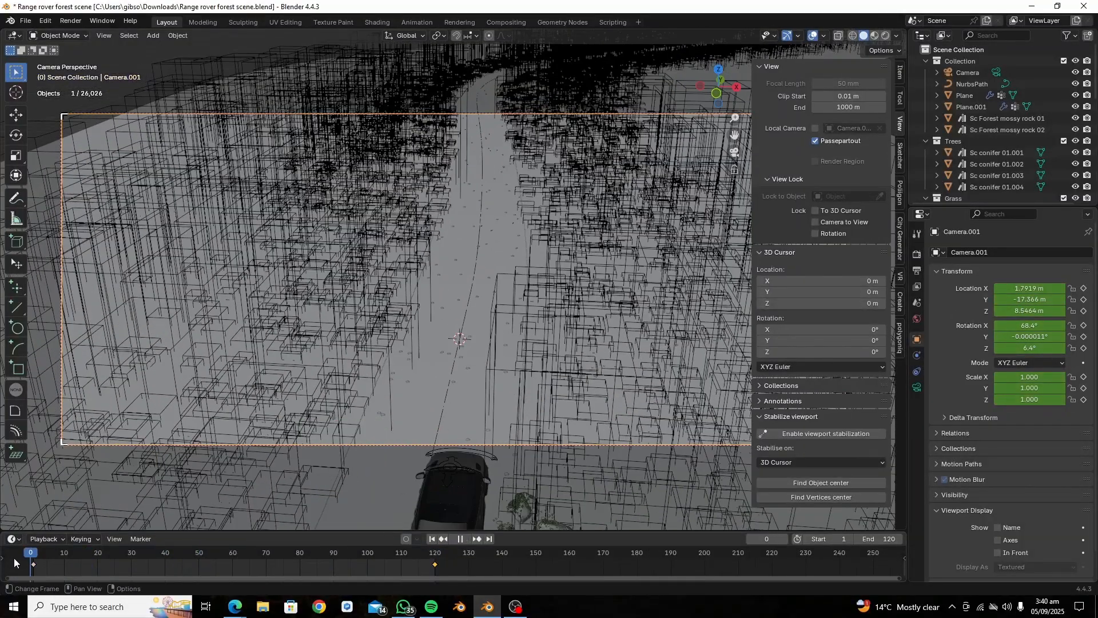
{"action": "key", "text": "space"}
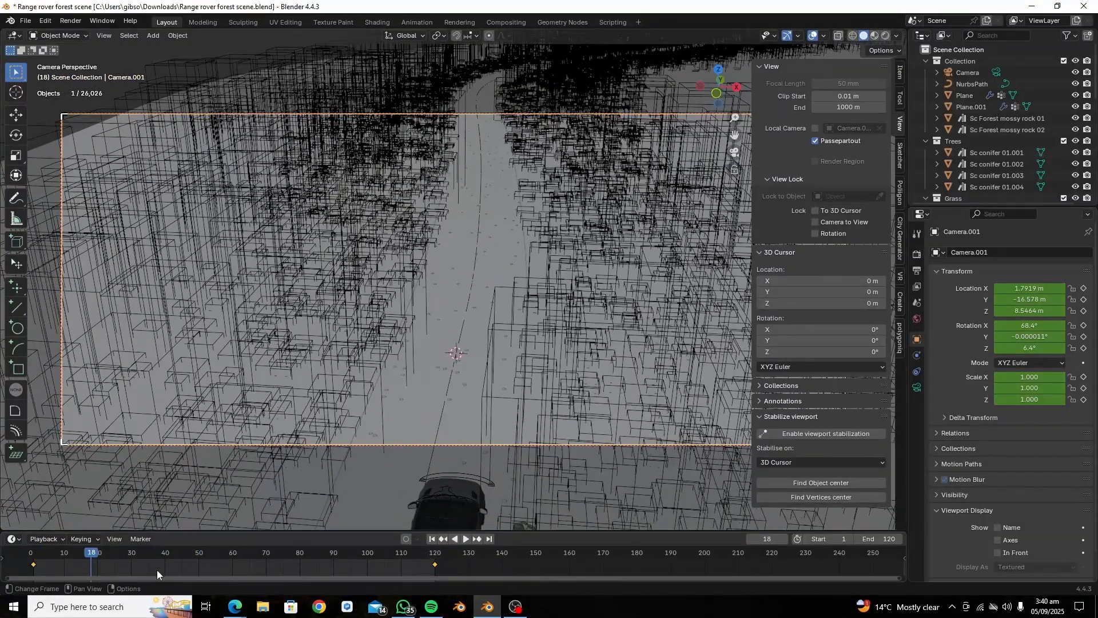
{"action": "key", "text": "v"}
{"action": "left_click", "coordinate": [151, 558]}
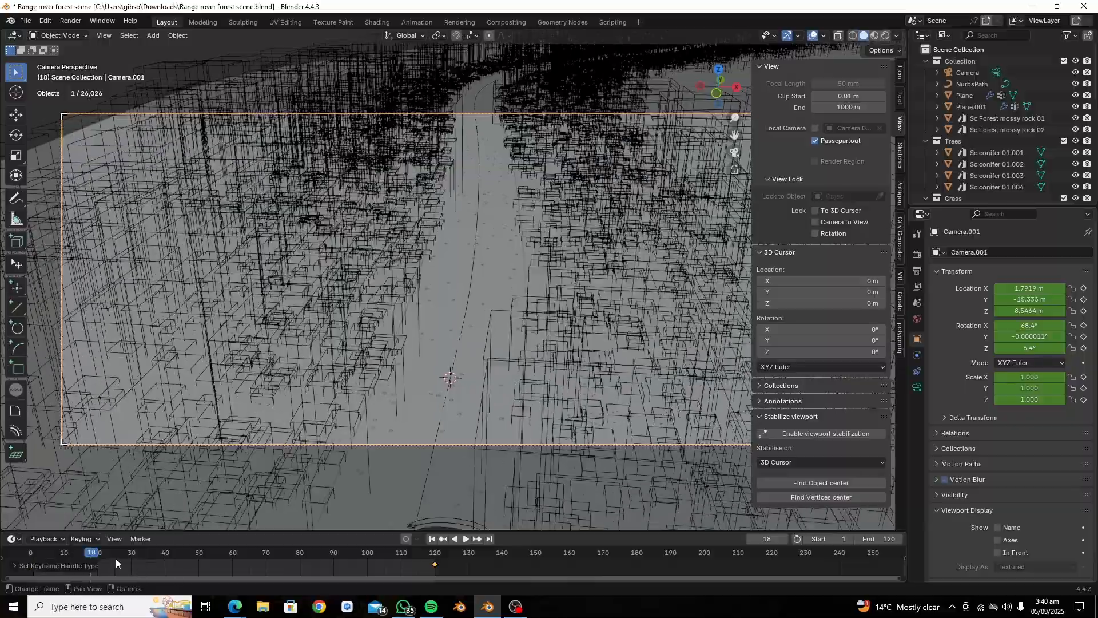
- Play back the camera animation from the start and return to frame 0
{"action": "left_click_drag", "start_coordinate": [92, 553], "coordinate": [31, 551]}
{"action": "key", "text": "space"}
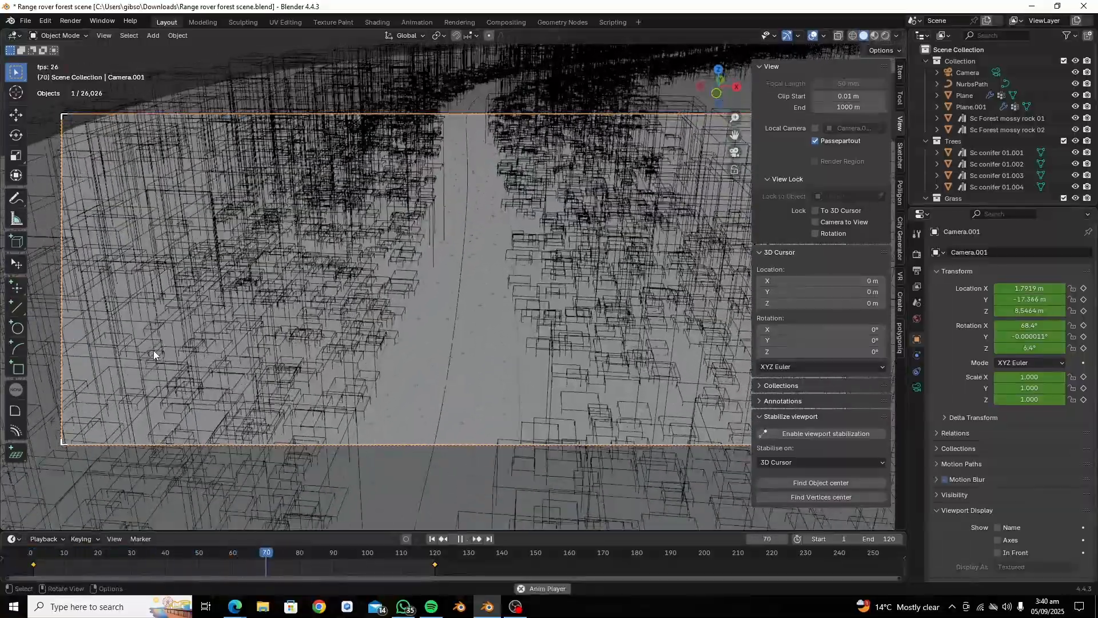
{"action": "key", "text": "space"}
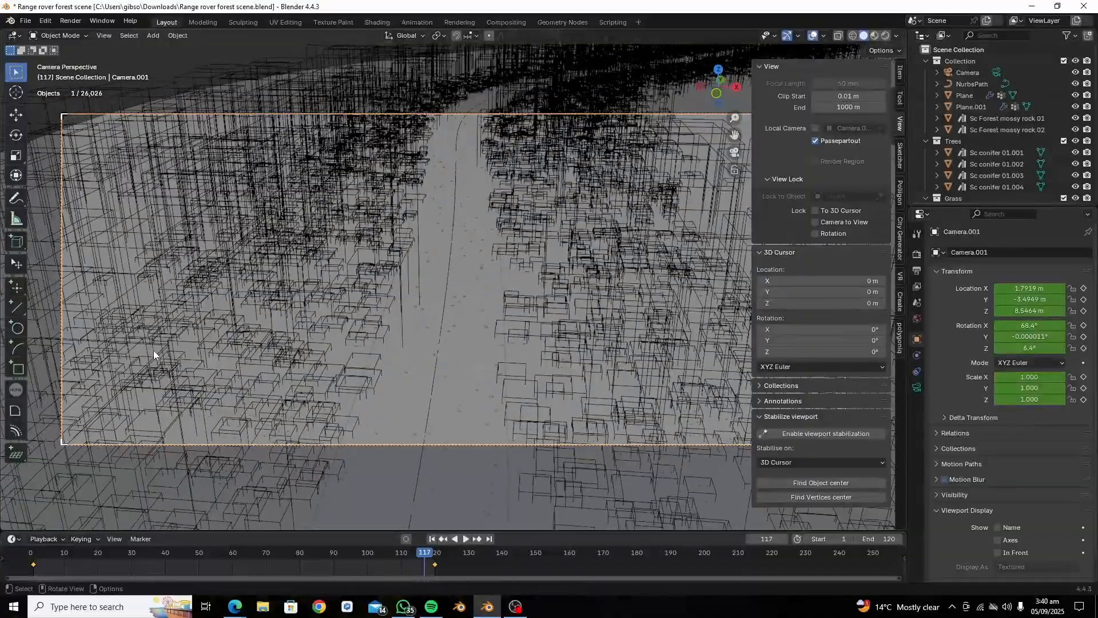
{"action": "left_click_drag", "start_coordinate": [77, 551], "coordinate": [3, 553]}
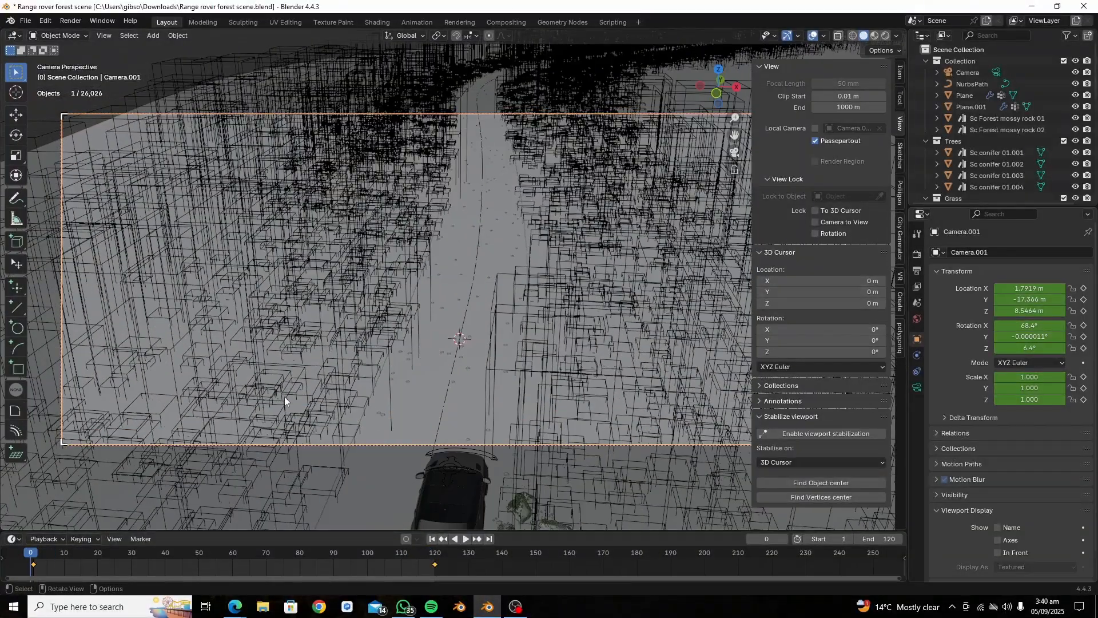
- Duplicate the road's NurbsPath curve and offset the copy about 0.71 m along the X axis
{"action": "left_click", "coordinate": [449, 391]}
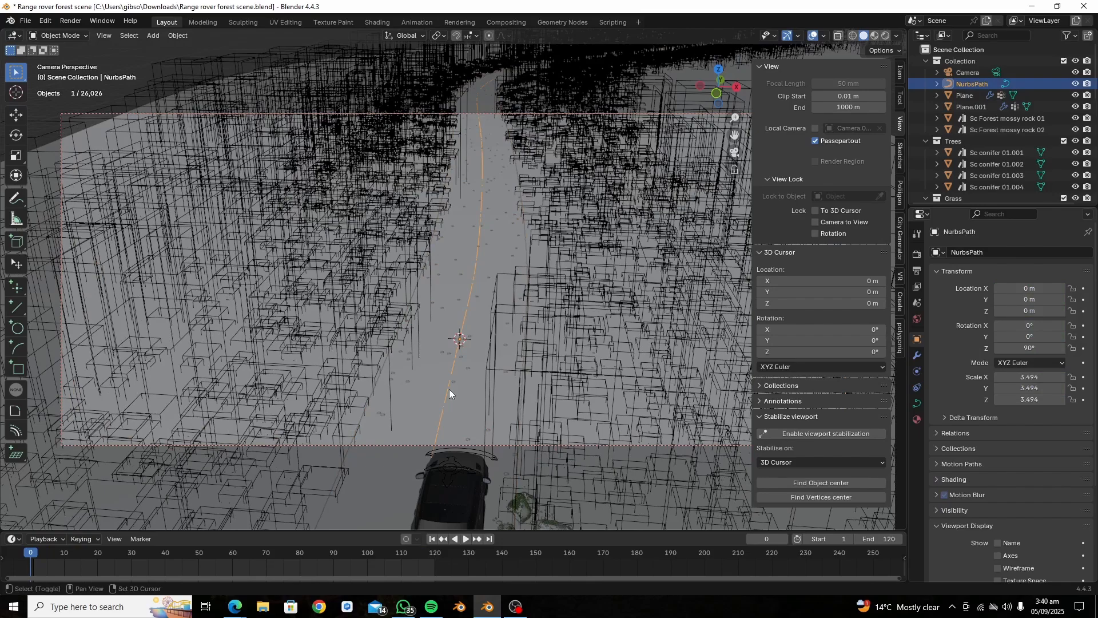
{"action": "key", "text": "shift+d"}
{"action": "key", "text": "x"}
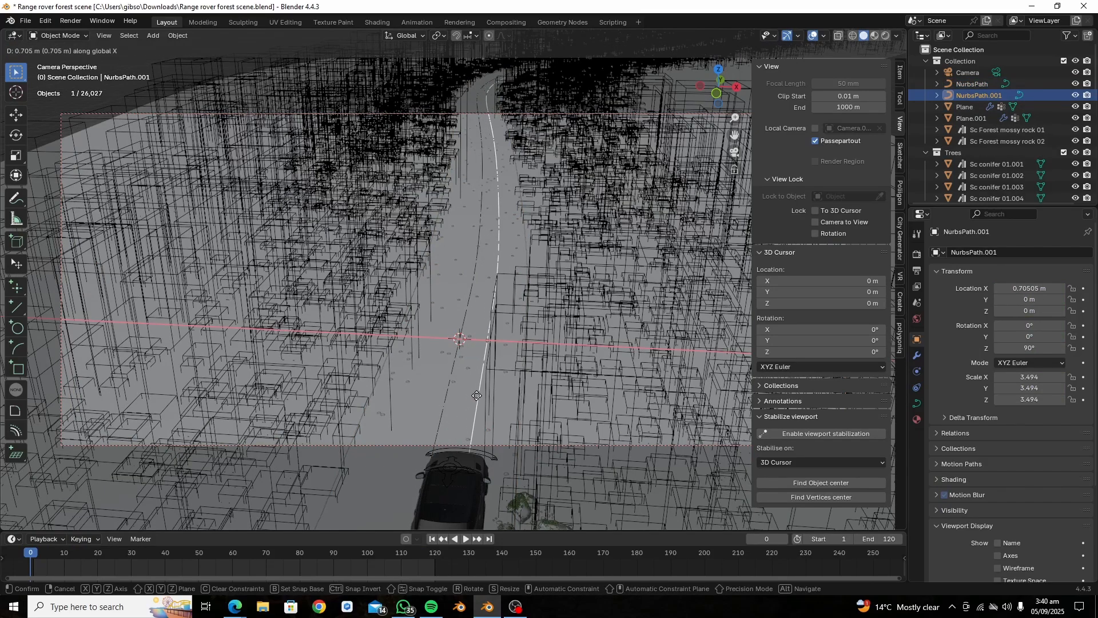
{"action": "left_click", "coordinate": [477, 395]}
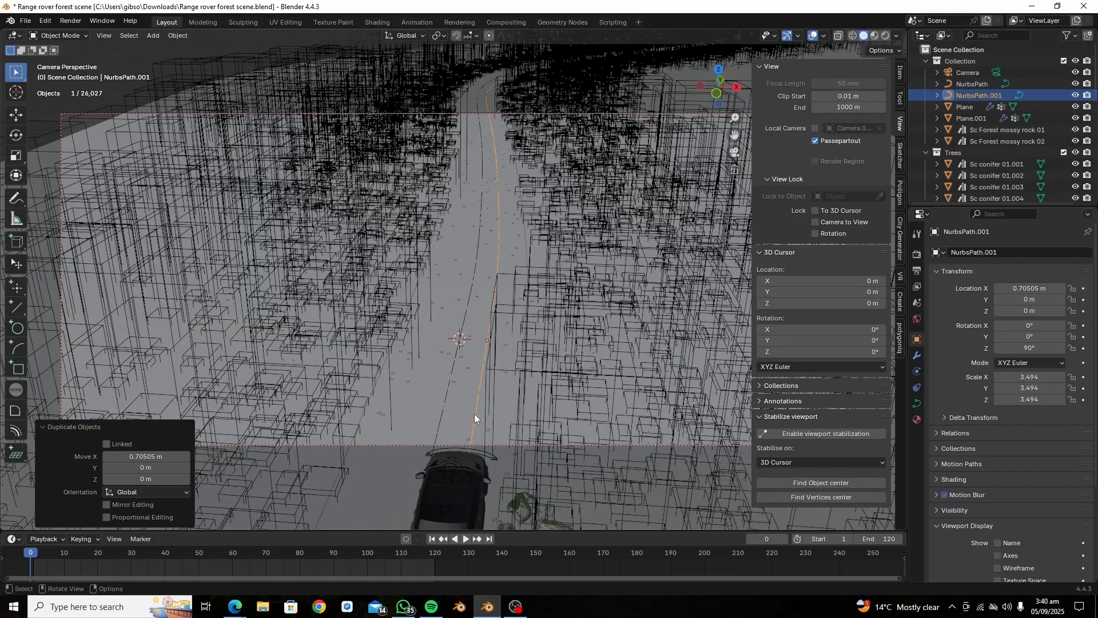
- Move the Car Rig about 0.097 m along X to line the car up with the duplicated path
{"action": "left_click", "coordinate": [455, 465]}
{"action": "key", "text": "KP_0"}
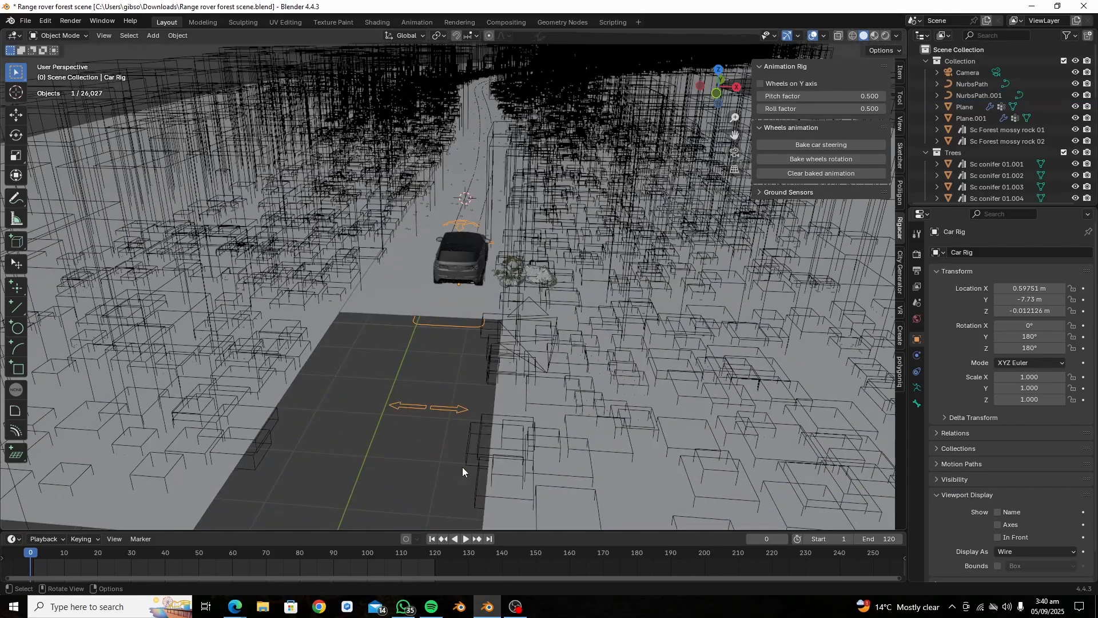
{"action": "left_click", "coordinate": [719, 71]}
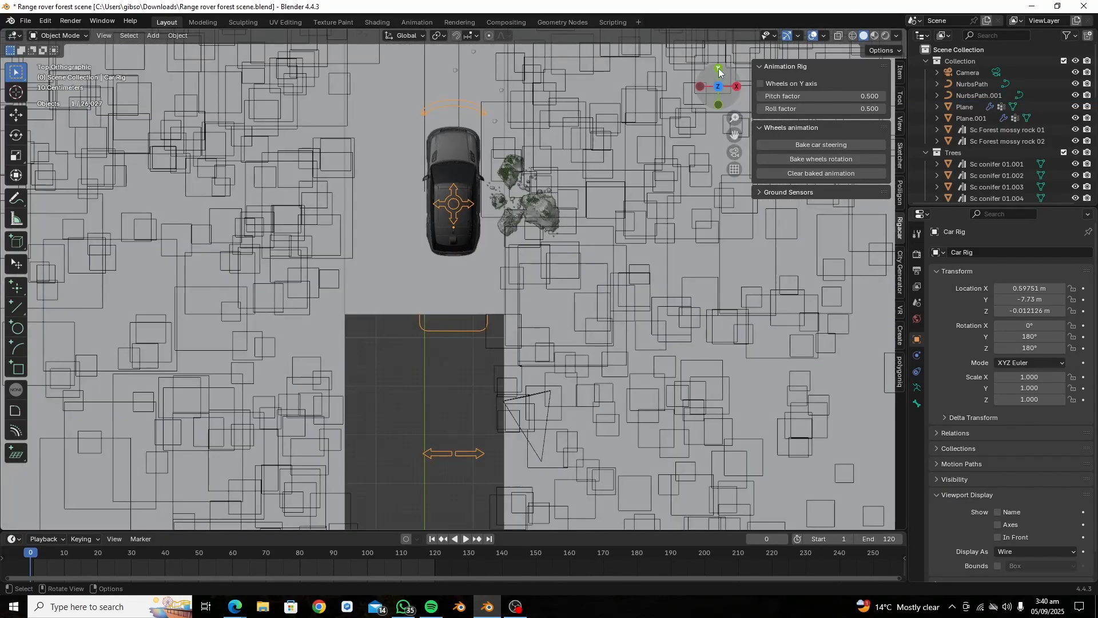
{"action": "key", "text": "KP_Decimal"}
{"action": "scroll", "coordinate": [471, 326], "scroll_direction": "up", "scroll_amount": 4}
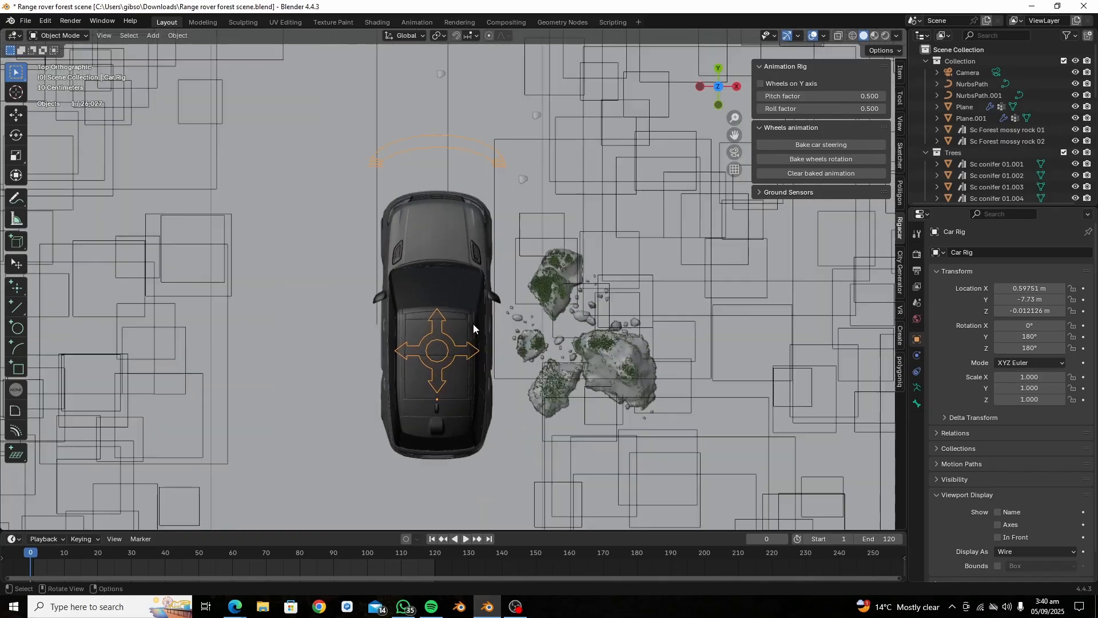
{"action": "key", "text": "g"}
{"action": "key", "text": "x"}
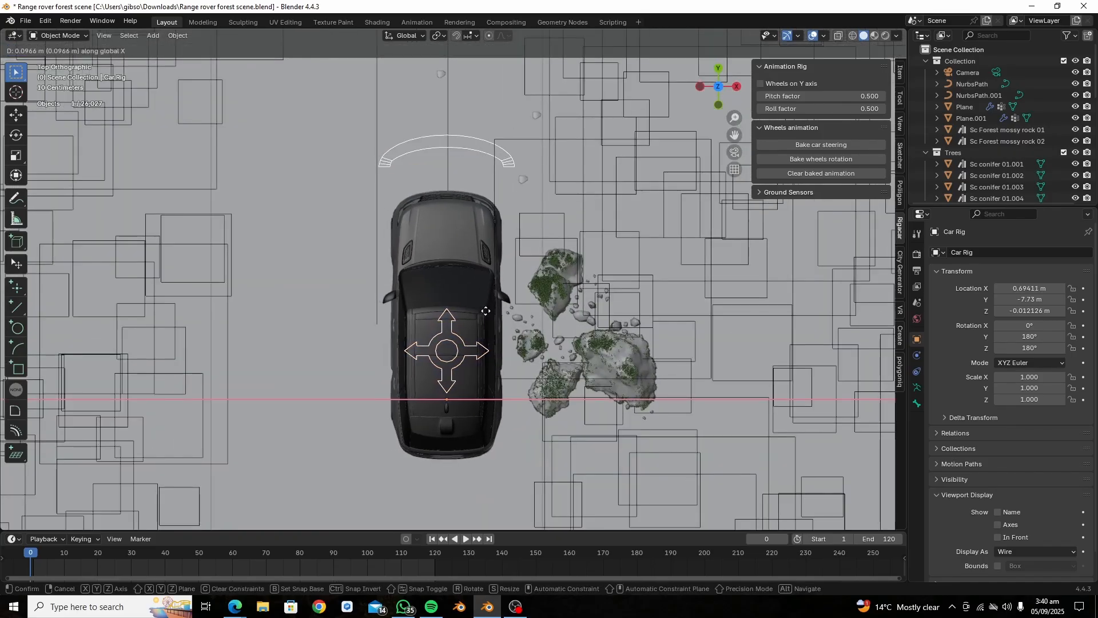
{"action": "left_click", "coordinate": [486, 311]}
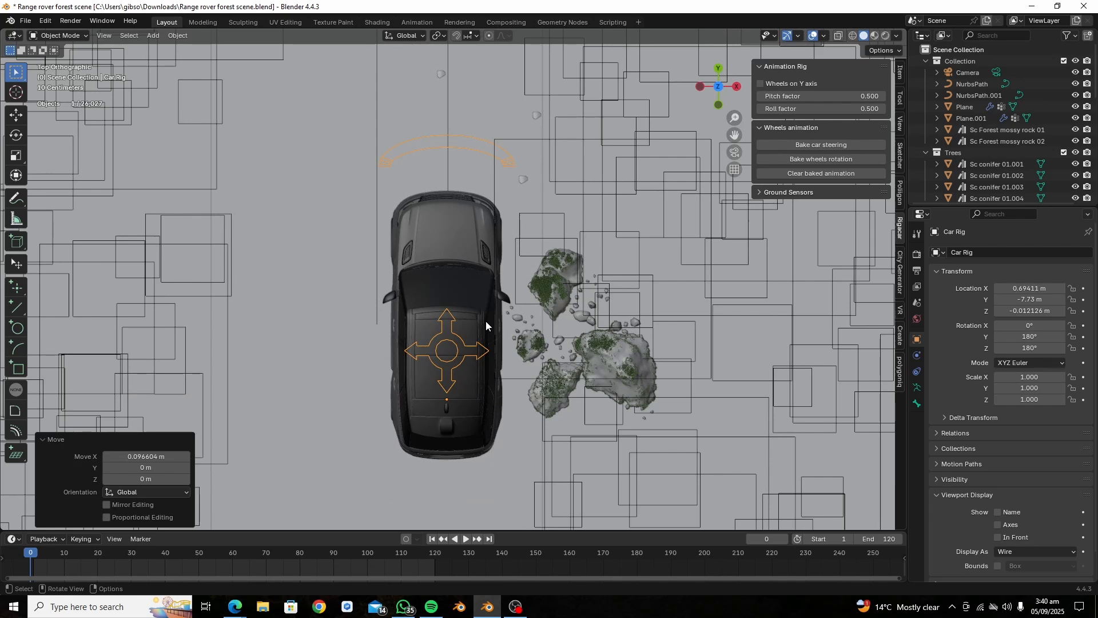
{"action": "key", "text": "g"}
{"action": "key", "text": "y"}
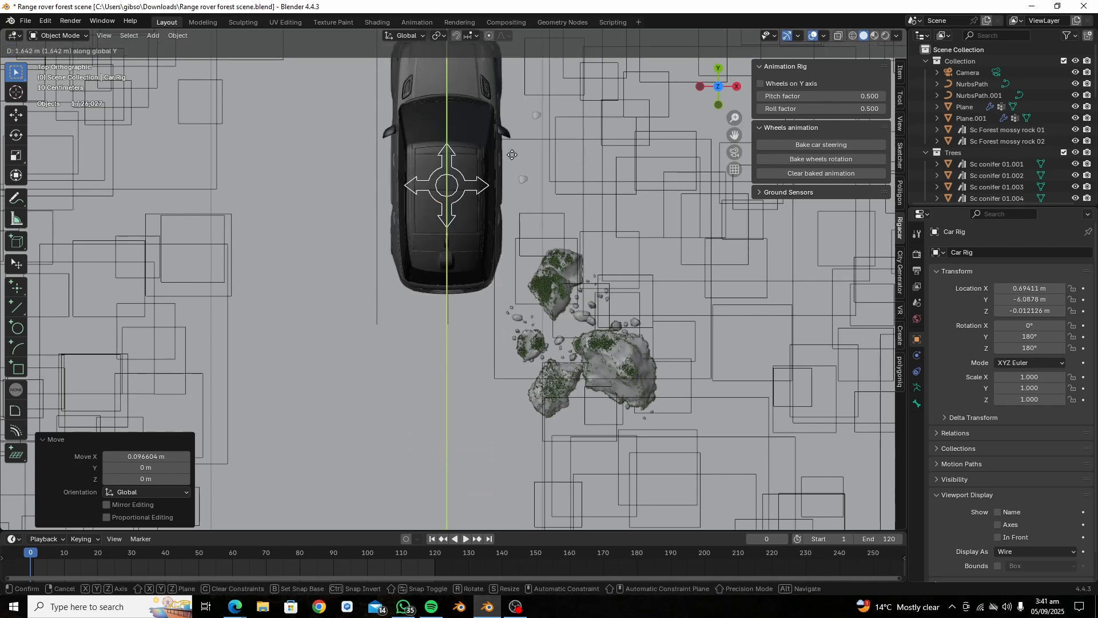
{"action": "key", "text": "Escape"}
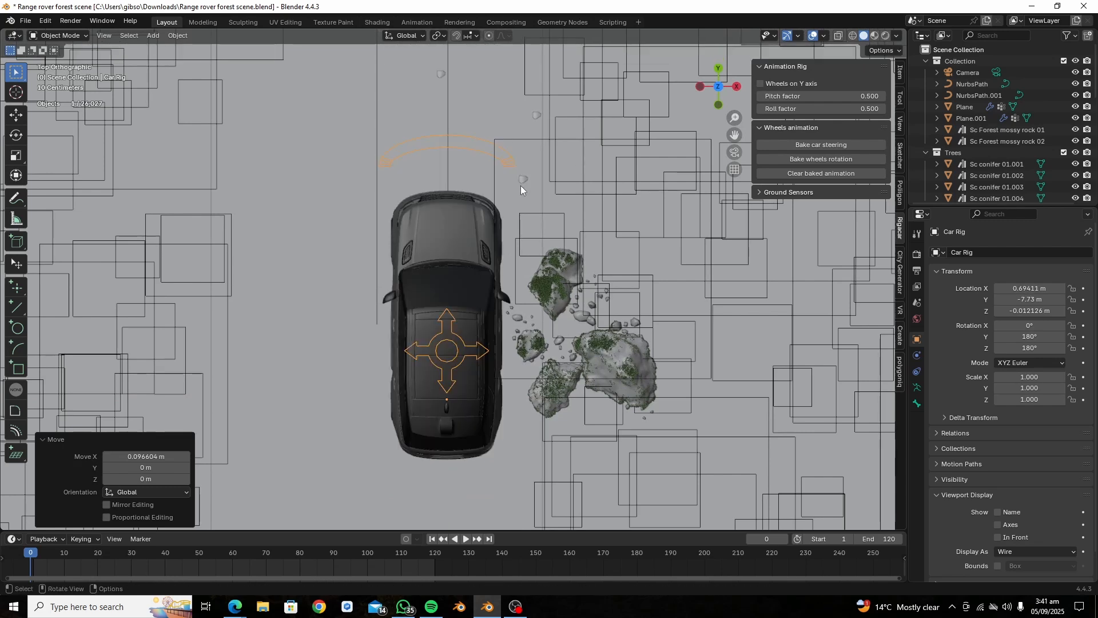
- Switch the Car Rig to Pose Mode, select its Root bone behind the car, and save the file
{"action": "key", "text": "KP_0"}
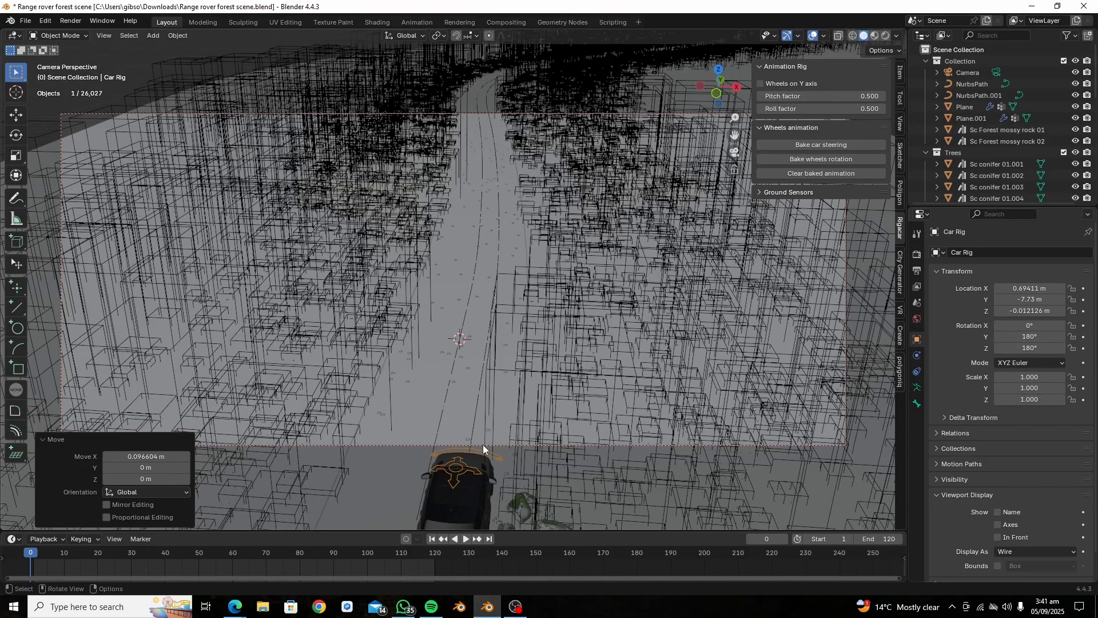
{"action": "key", "text": "ctrl+Tab"}
{"action": "key", "text": "KP_0"}
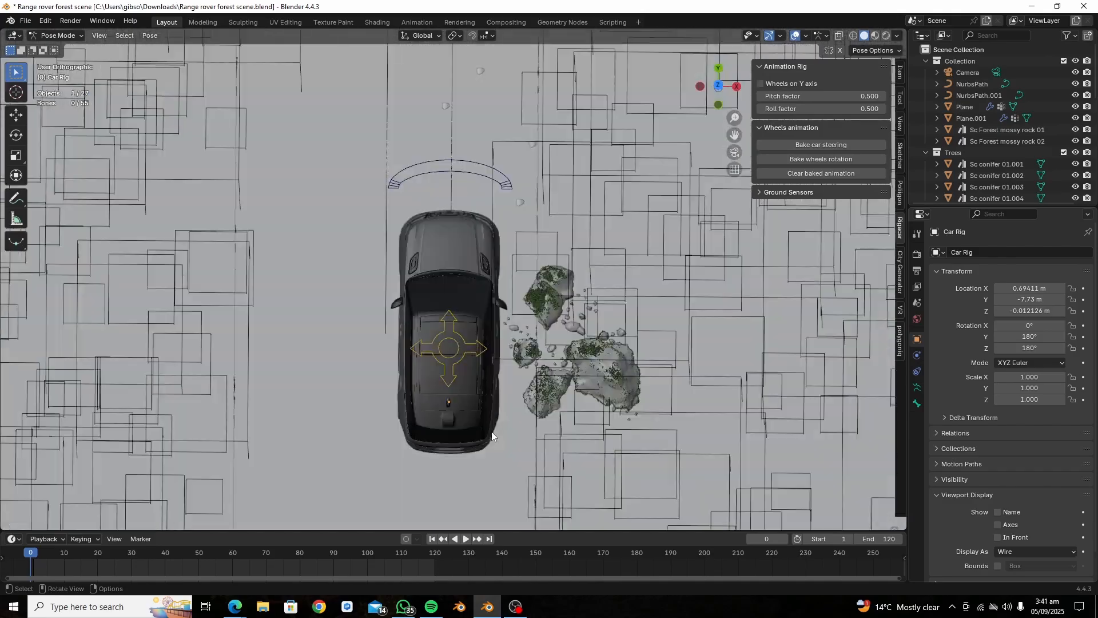
{"action": "scroll", "coordinate": [482, 397], "scroll_direction": "down", "scroll_amount": 5}
{"action": "middle_click_drag", "start_coordinate": [481, 394], "coordinate": [492, 286]}
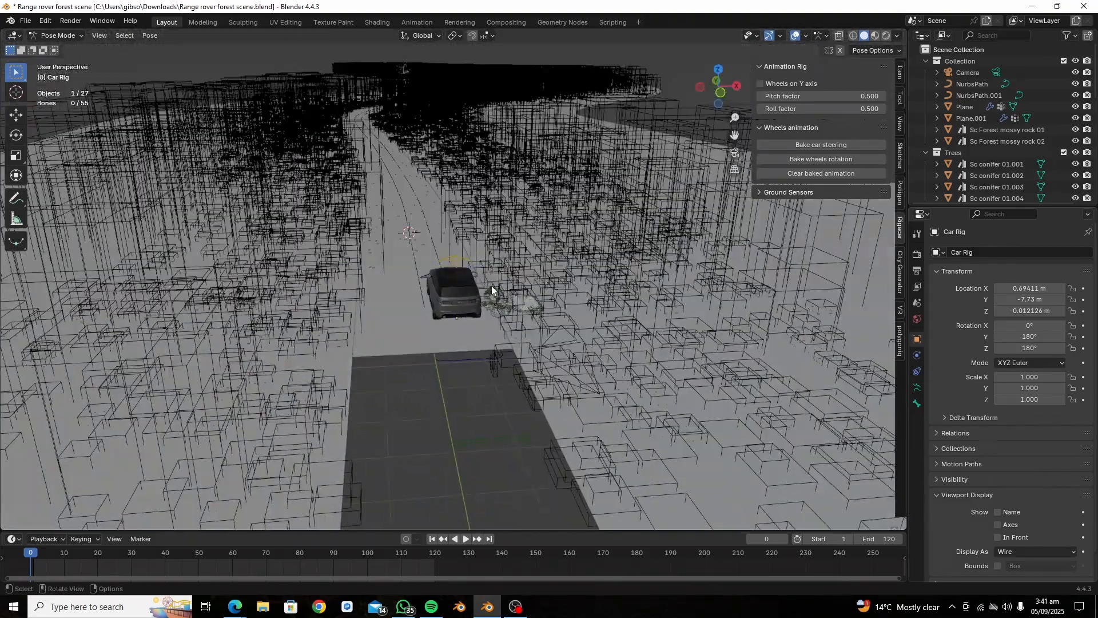
{"action": "left_click", "coordinate": [451, 359]}
{"action": "scroll", "coordinate": [457, 347], "scroll_direction": "up", "scroll_amount": 5}
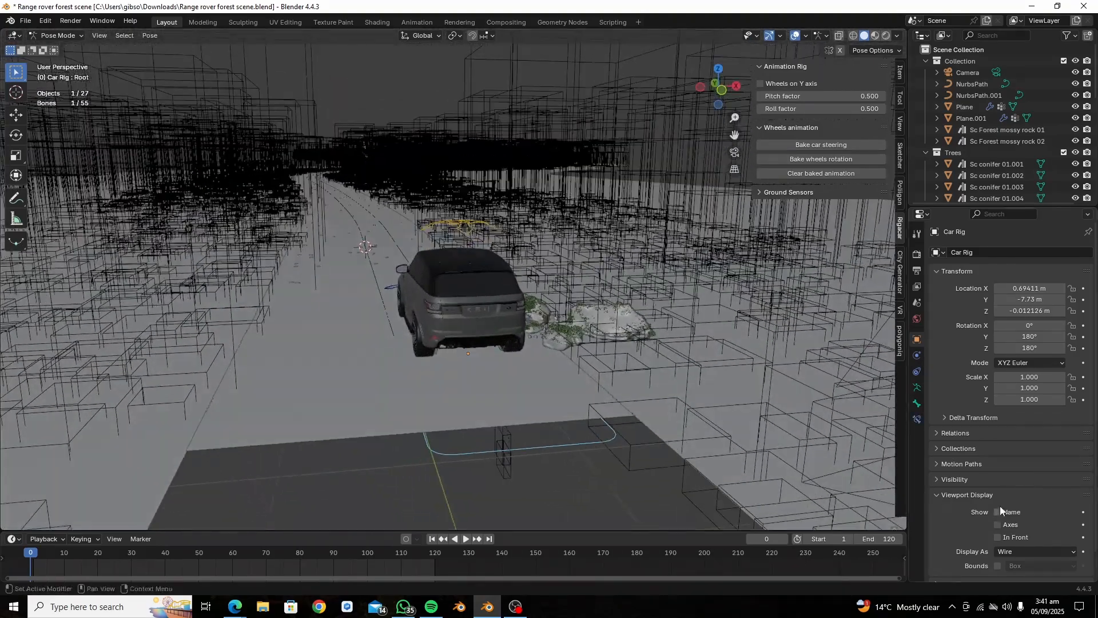
{"action": "key", "text": "ctrl+s"}
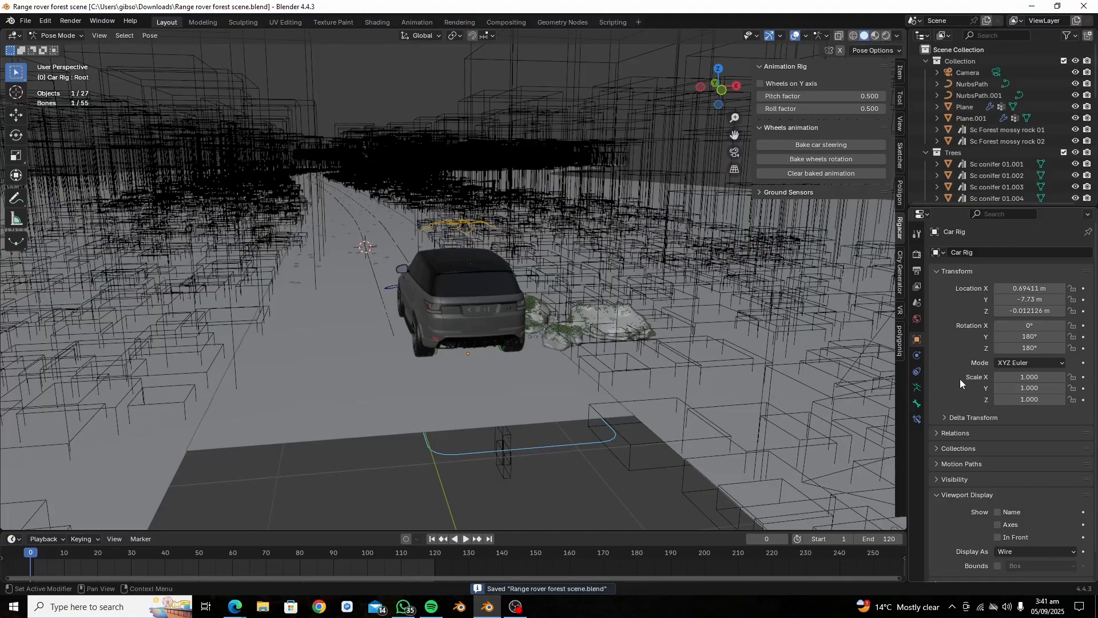
- Add a Follow Path bone constraint to the Root bone, targeting NurbsPath.001 with Fixed Position and Follow Curve enabled
{"action": "left_click", "coordinate": [916, 418]}
{"action": "left_click", "coordinate": [1004, 254]}
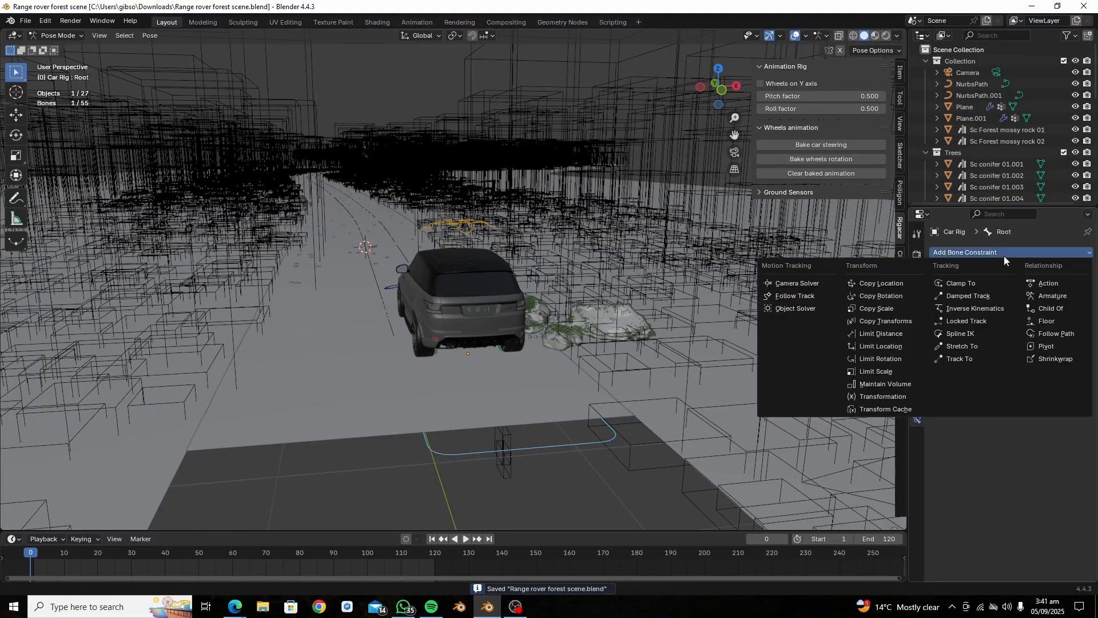
{"action": "left_click", "coordinate": [1027, 334]}
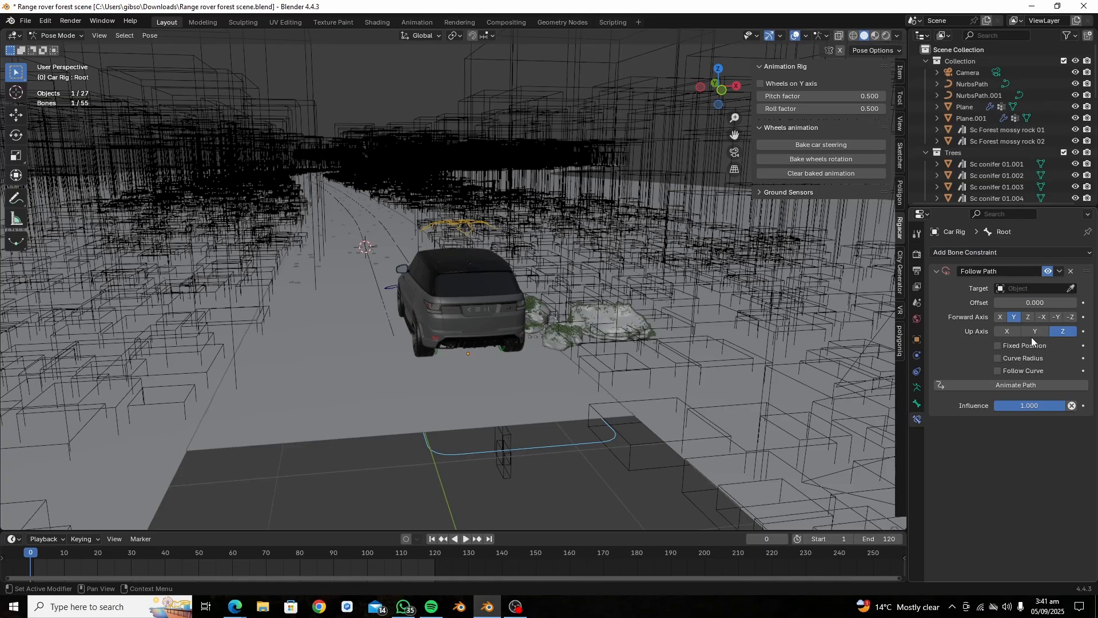
{"action": "left_click", "coordinate": [1005, 288]}
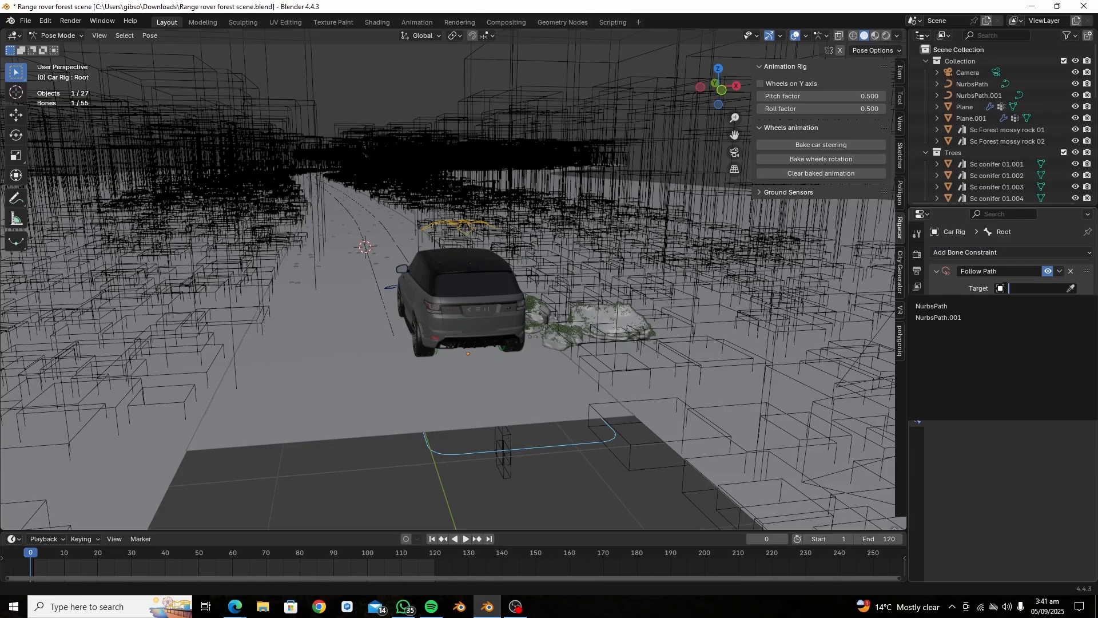
{"action": "left_click", "coordinate": [985, 318]}
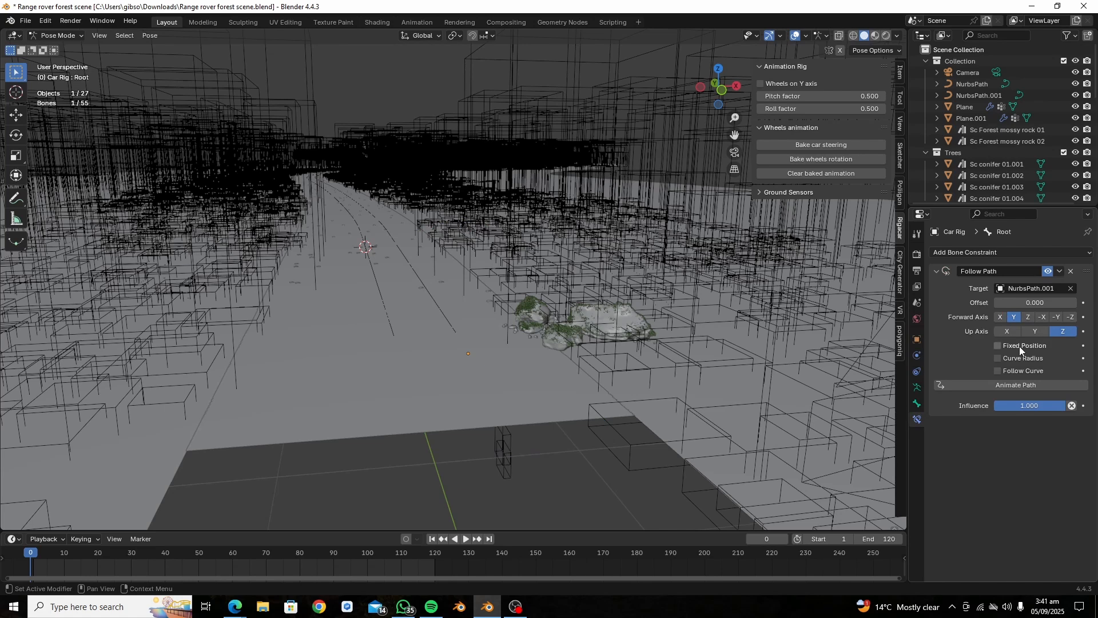
{"action": "left_click", "coordinate": [1000, 346]}
- Move the Root bone horizontally about -0.63 m in X and 7.10 m in Y, back to the start of the road
{"action": "scroll", "coordinate": [429, 330], "scroll_direction": "down", "scroll_amount": 8}
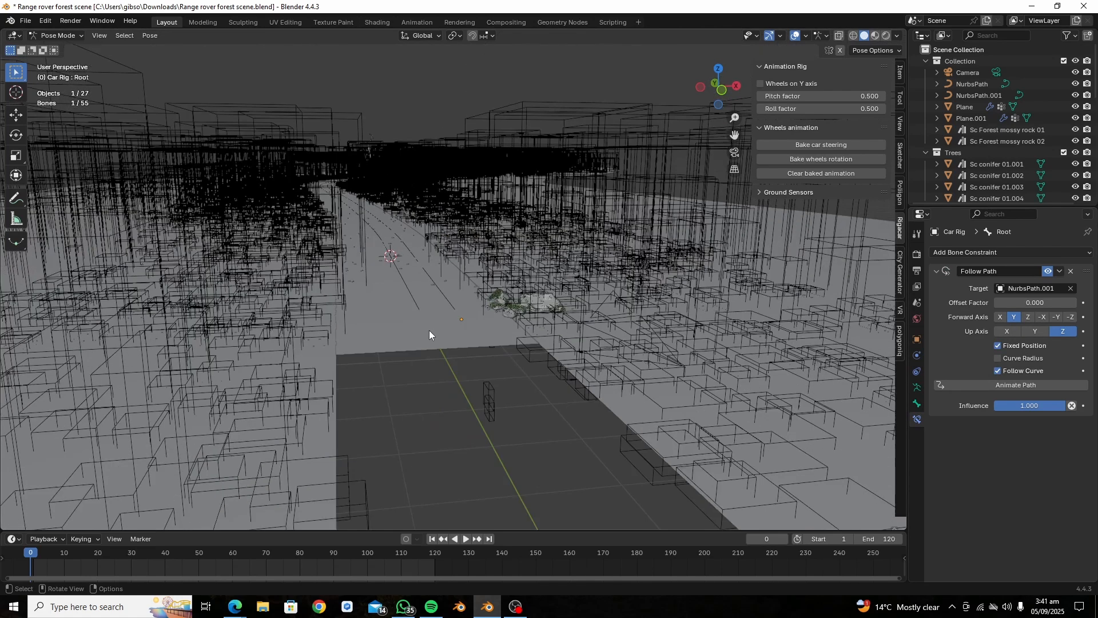
{"action": "middle_click_drag", "start_coordinate": [429, 328], "coordinate": [406, 354]}
{"action": "key", "text": "g"}
{"action": "key", "text": "shift+z"}
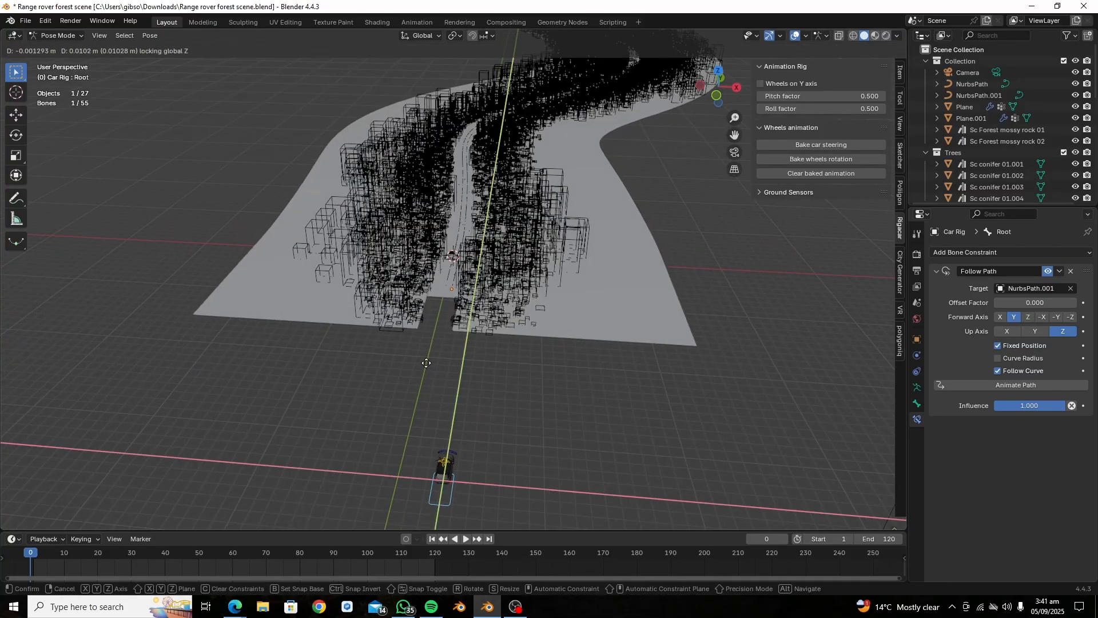
{"action": "left_click", "coordinate": [427, 297]}
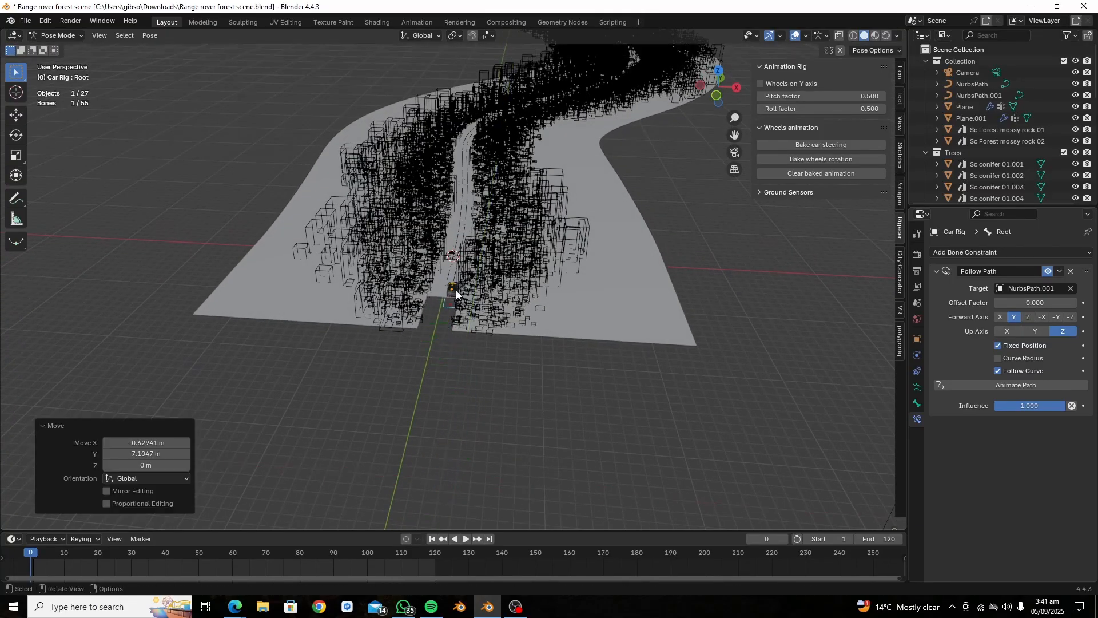
- Shift the Root bone about -0.073 m along X to centre the car on its path
{"action": "scroll", "coordinate": [478, 268], "scroll_direction": "up", "scroll_amount": 10}
{"action": "middle_click_drag", "start_coordinate": [477, 268], "coordinate": [523, 355]}
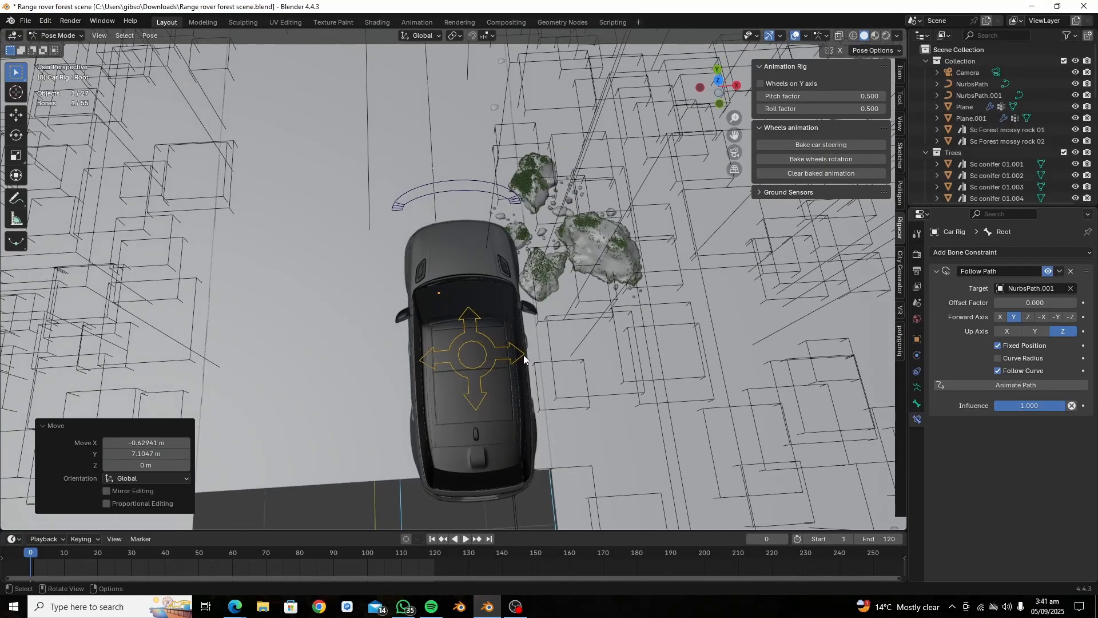
{"action": "key", "text": "g"}
{"action": "key", "text": "x"}
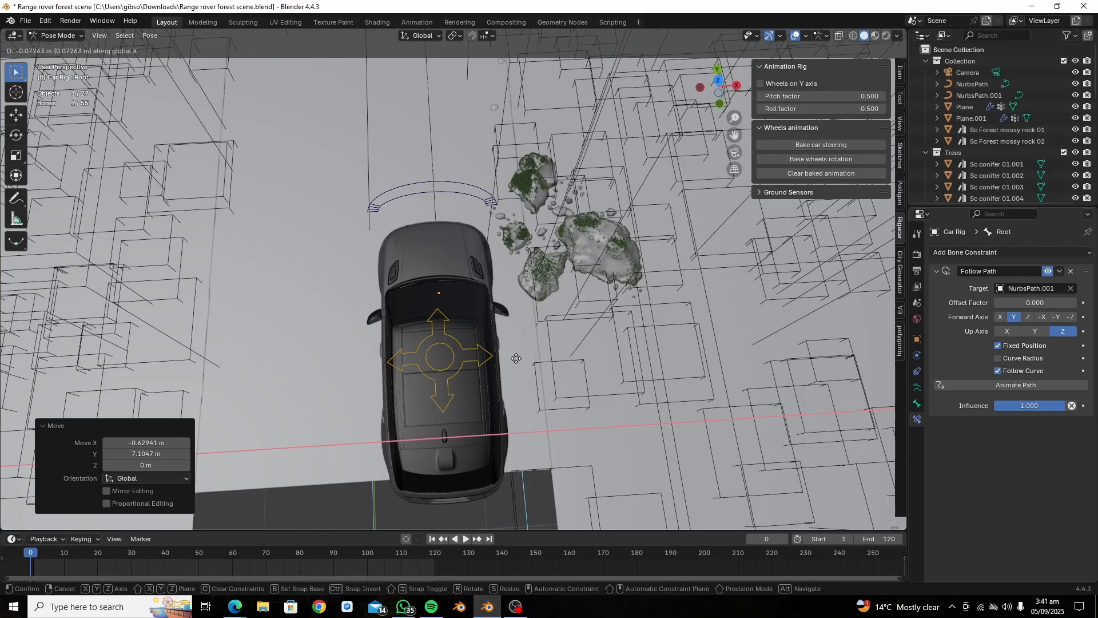
{"action": "left_click", "coordinate": [517, 358]}
- From a top view, fine-tune the Root bone's position by about 0.195 m along Y and 0.008 m along X
{"action": "key", "text": "KP_7"}
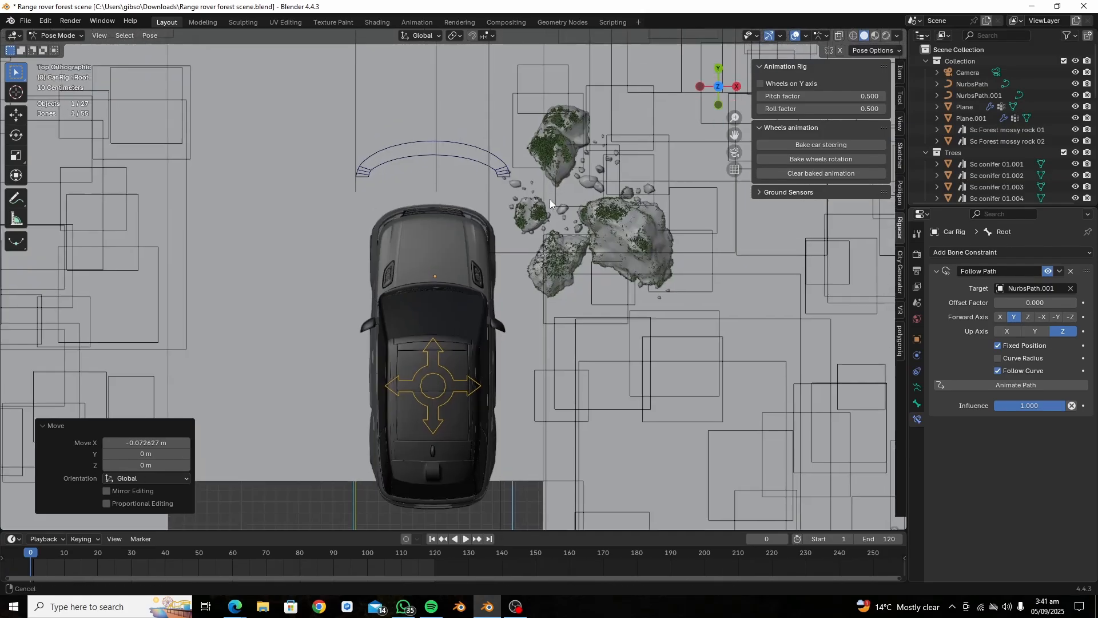
{"action": "middle_click_drag", "start_coordinate": [550, 199], "coordinate": [546, 222], "text": "shift"}
{"action": "key", "text": "g"}
{"action": "key", "text": "y"}
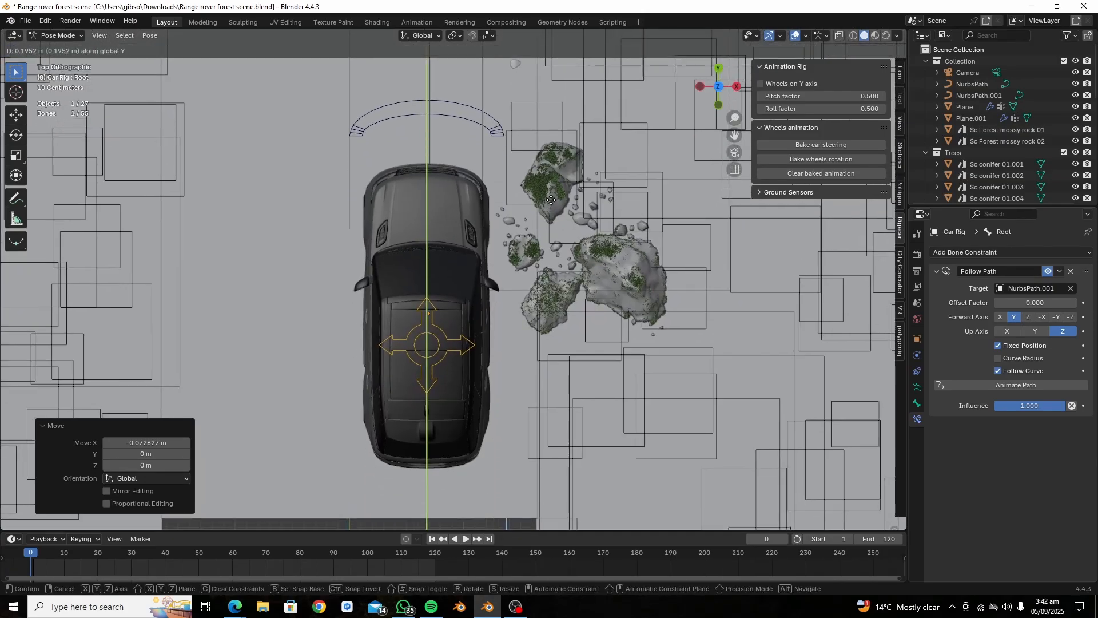
{"action": "left_click", "coordinate": [551, 200]}
{"action": "key", "text": "g"}
{"action": "key", "text": "x"}
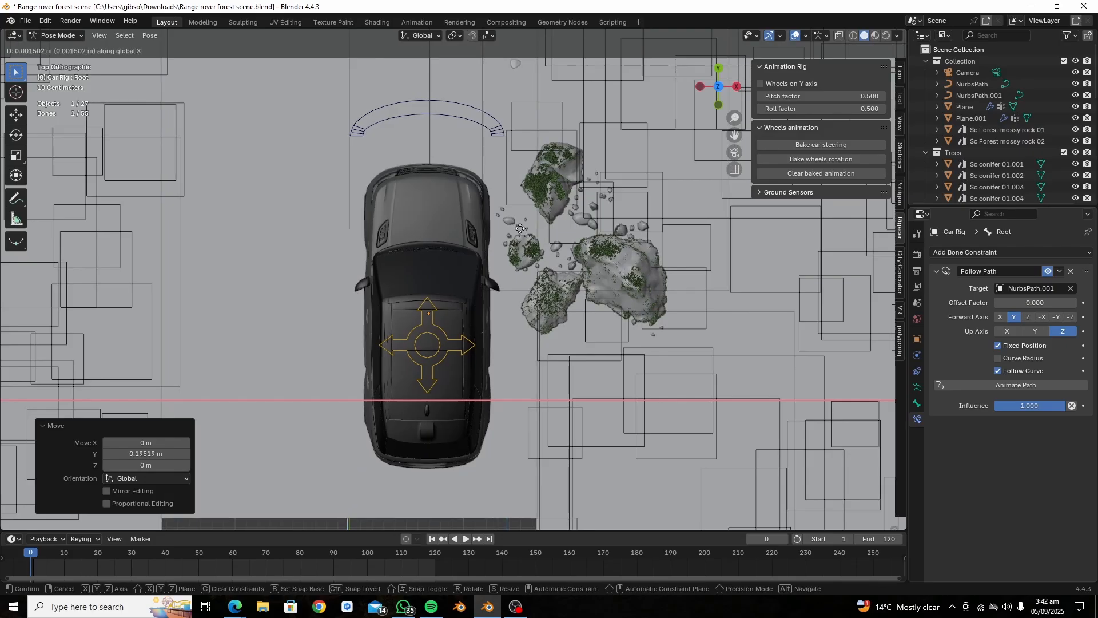
{"action": "left_click", "coordinate": [527, 227]}
- Test the car's travel along the path with the Follow Path offset factor, and return the factor to 0
{"action": "scroll", "coordinate": [526, 227], "scroll_direction": "down", "scroll_amount": 3}
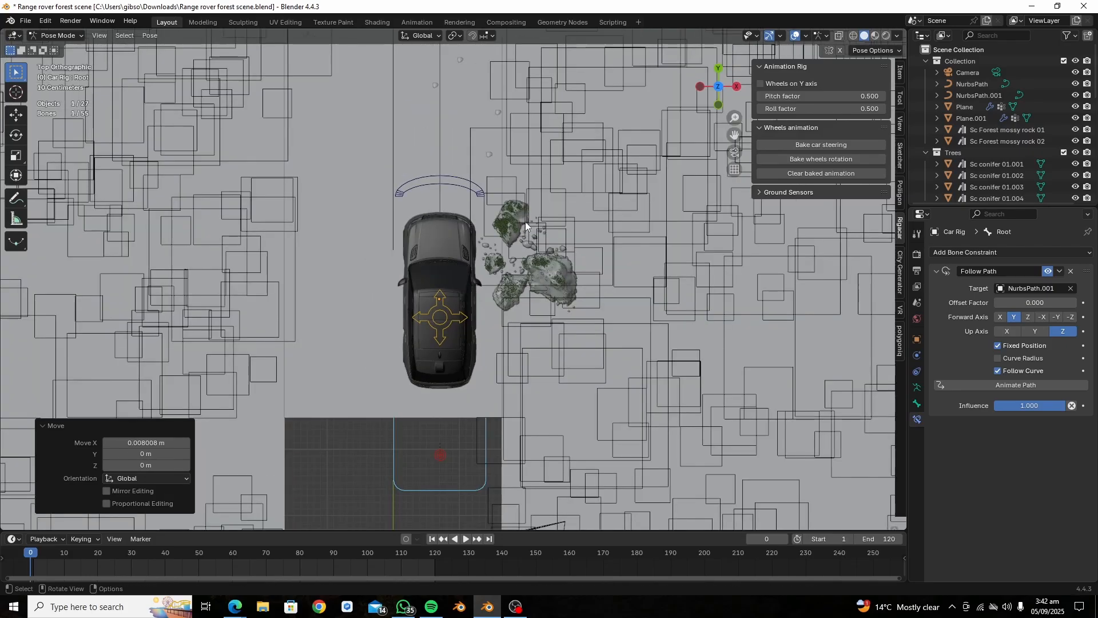
{"action": "middle_click_drag", "start_coordinate": [527, 226], "coordinate": [532, 189]}
{"action": "left_click_drag", "start_coordinate": [1010, 304], "coordinate": [1007, 304]}
{"action": "middle_click_drag", "start_coordinate": [415, 316], "coordinate": [408, 238]}
{"action": "left_click_drag", "start_coordinate": [1015, 304], "coordinate": [983, 305]}
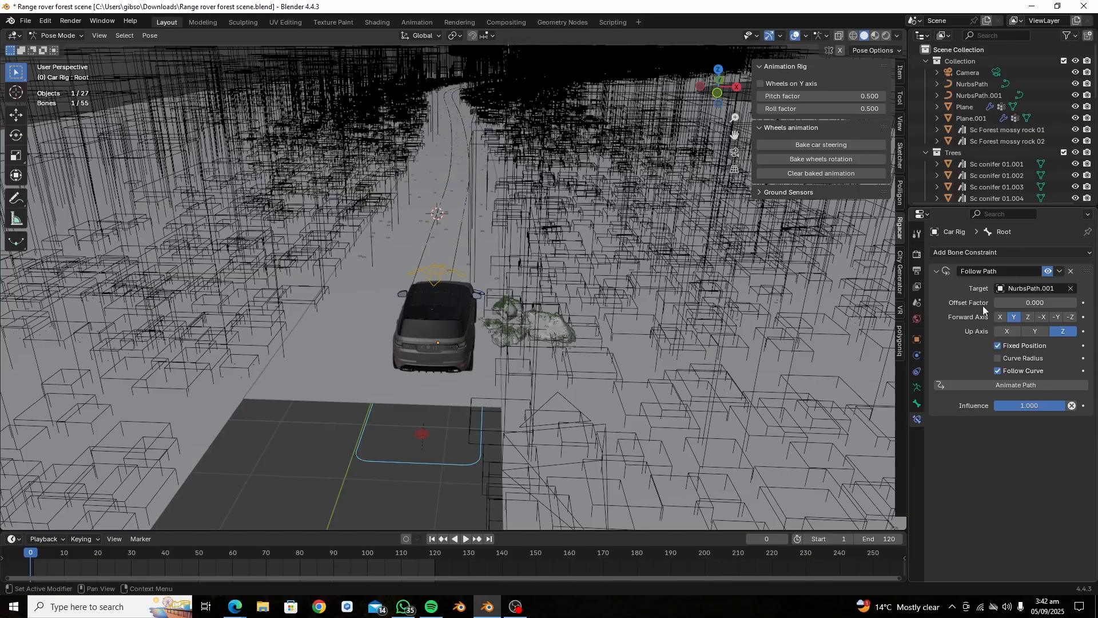
- Keyframe the Follow Path offset factor at 0 on frame 0 and at 0.017 on frame 120
{"action": "middle_click_drag", "start_coordinate": [601, 327], "coordinate": [595, 413], "text": "shift"}
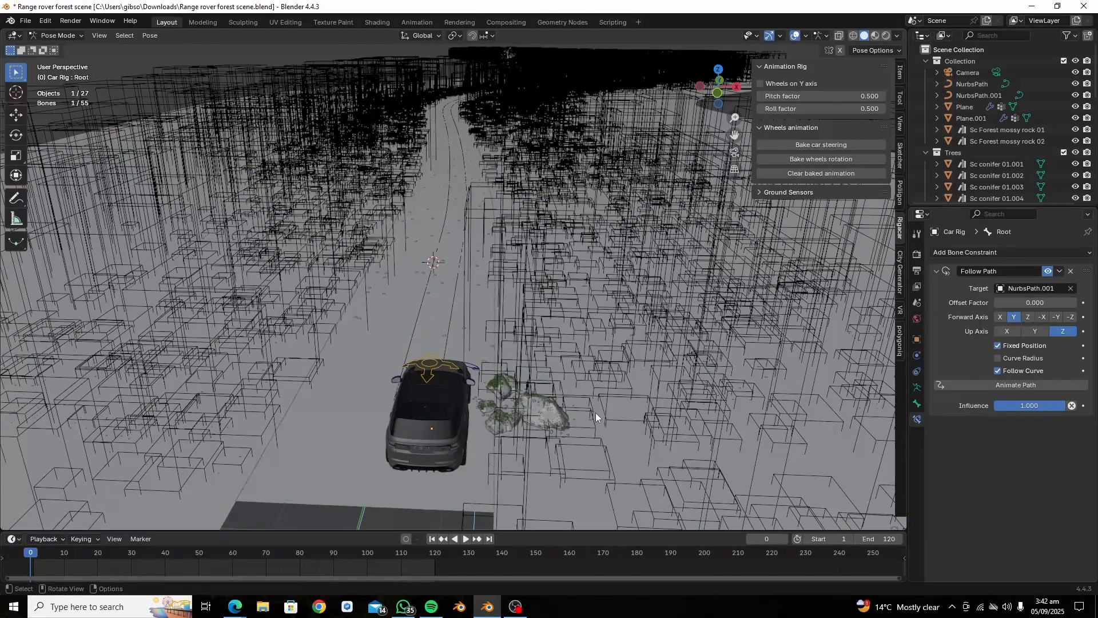
{"action": "left_click", "coordinate": [1084, 303]}
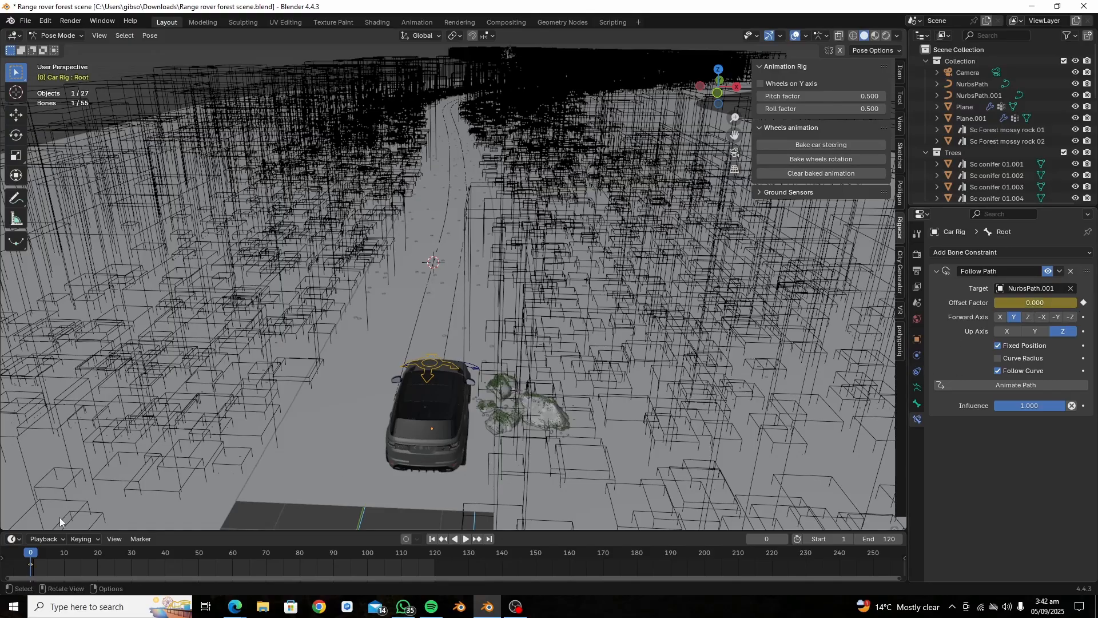
{"action": "left_click_drag", "start_coordinate": [35, 559], "coordinate": [334, 559]}
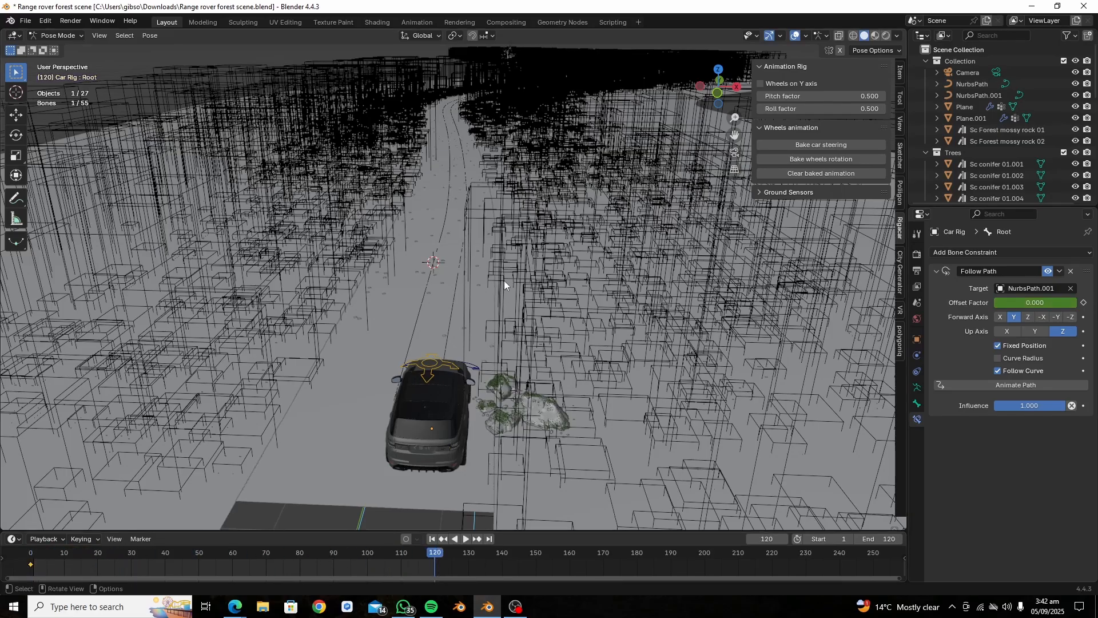
{"action": "key", "text": "KP_0"}
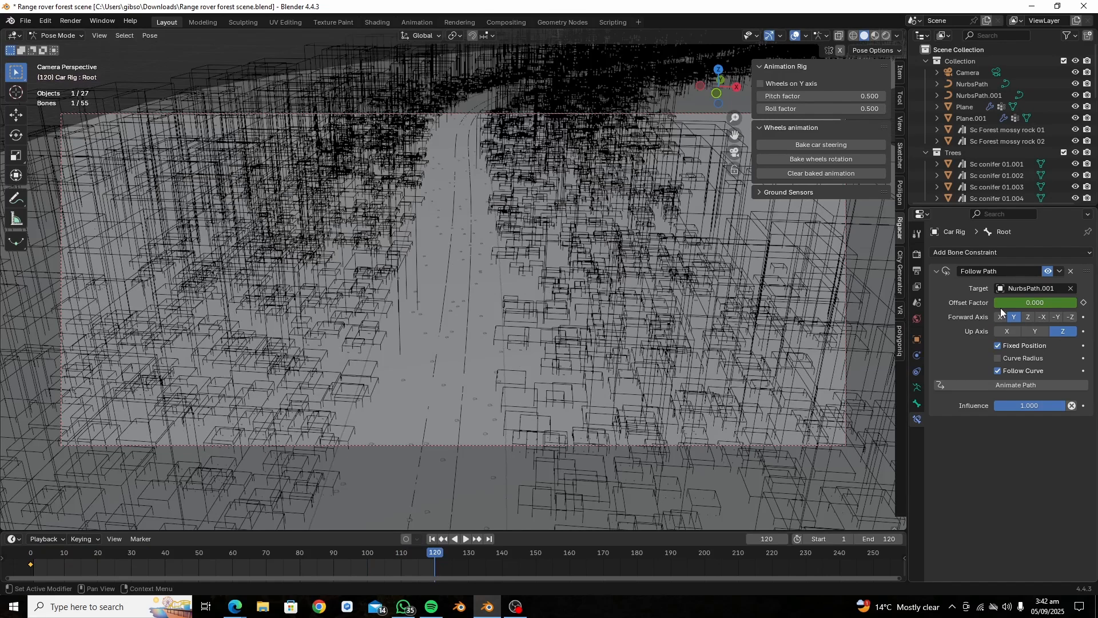
{"action": "left_click_drag", "start_coordinate": [1003, 304], "coordinate": [1010, 302]}
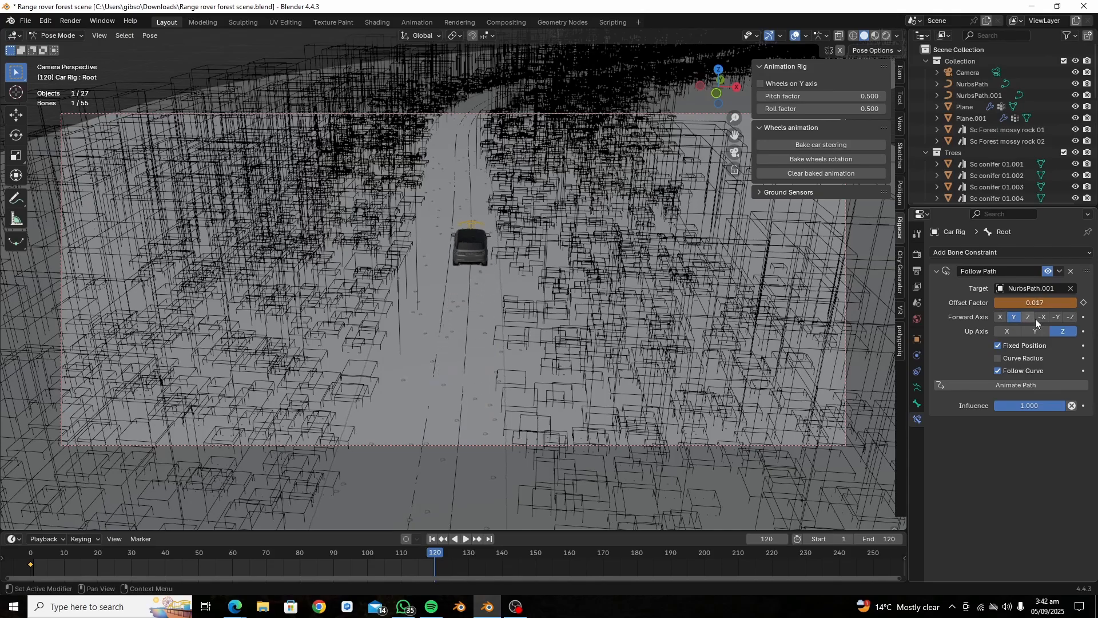
{"action": "left_click", "coordinate": [1083, 303]}
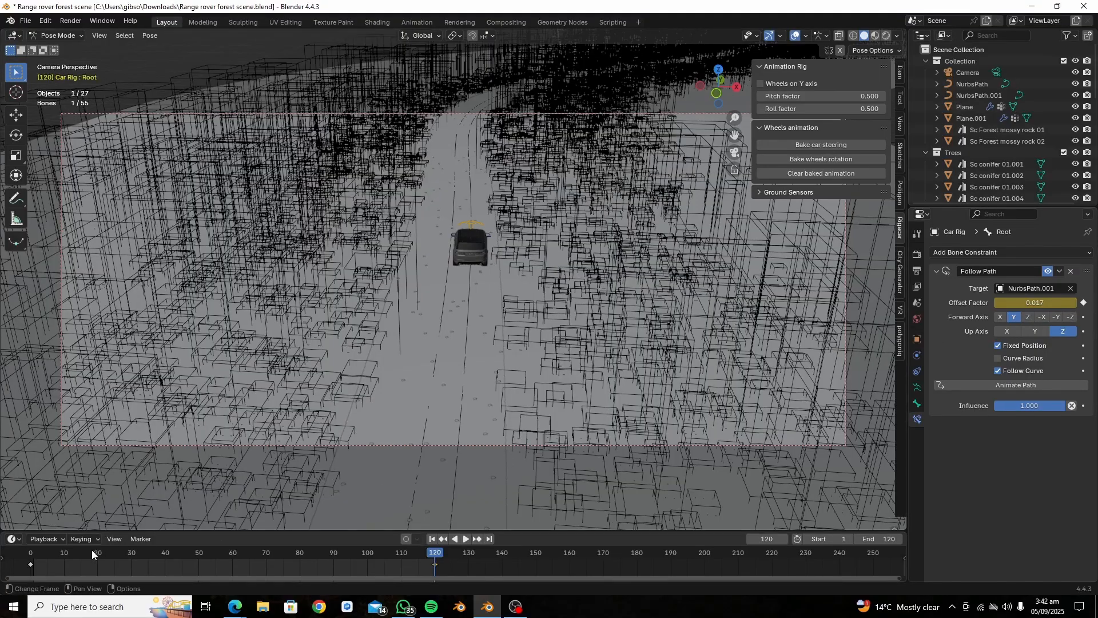
- Change the handle type of the Root bone's offset-factor keyframes and play the animation from the start to check the motion
{"action": "key", "text": "space"}
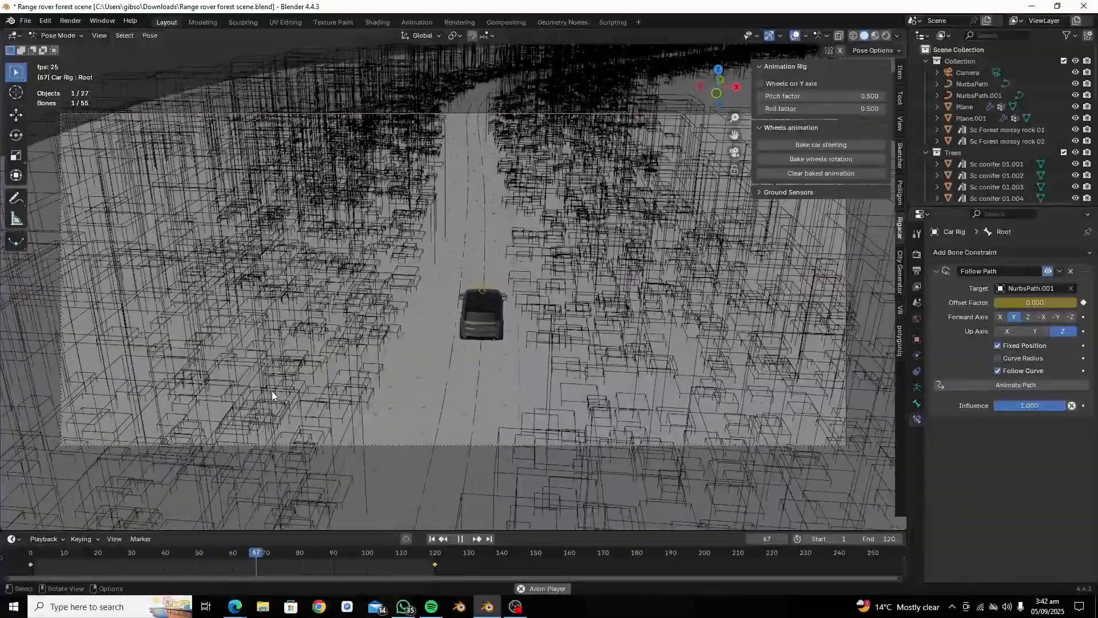
{"action": "key", "text": "space"}
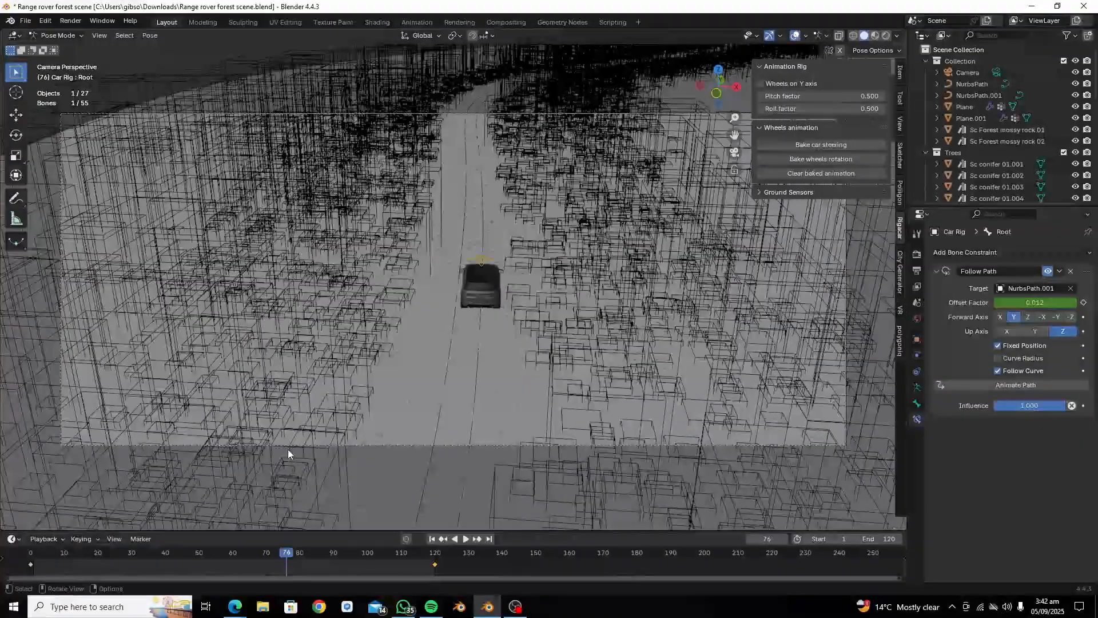
{"action": "key", "text": "v"}
{"action": "left_click", "coordinate": [253, 557]}
{"action": "left_click", "coordinate": [17, 559]}
{"action": "key", "text": "space"}
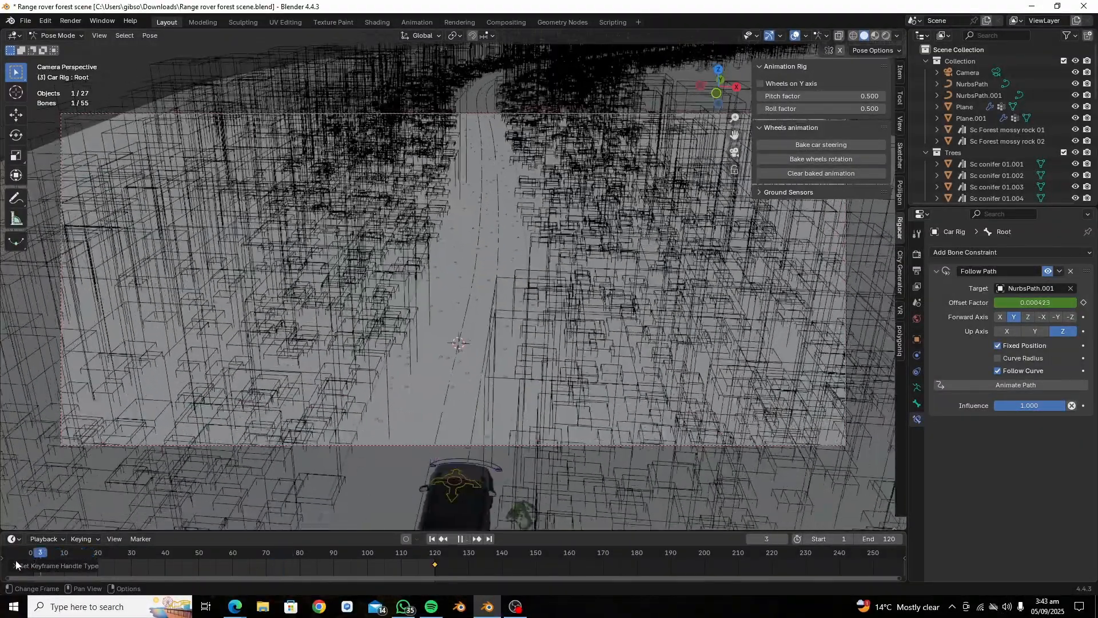
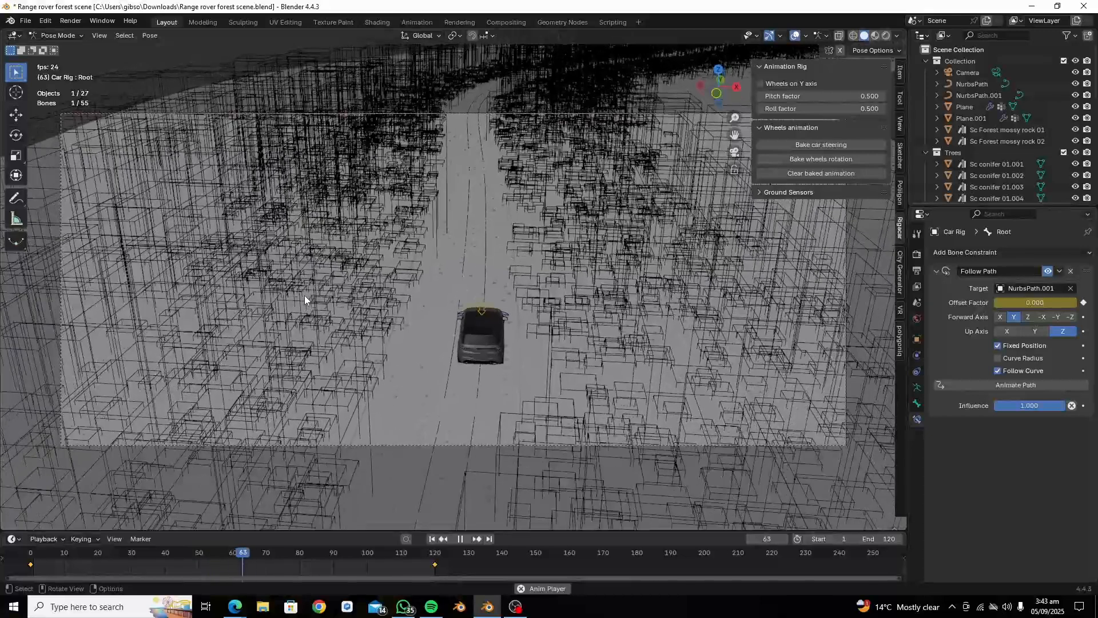
{"action": "key", "text": "space"}
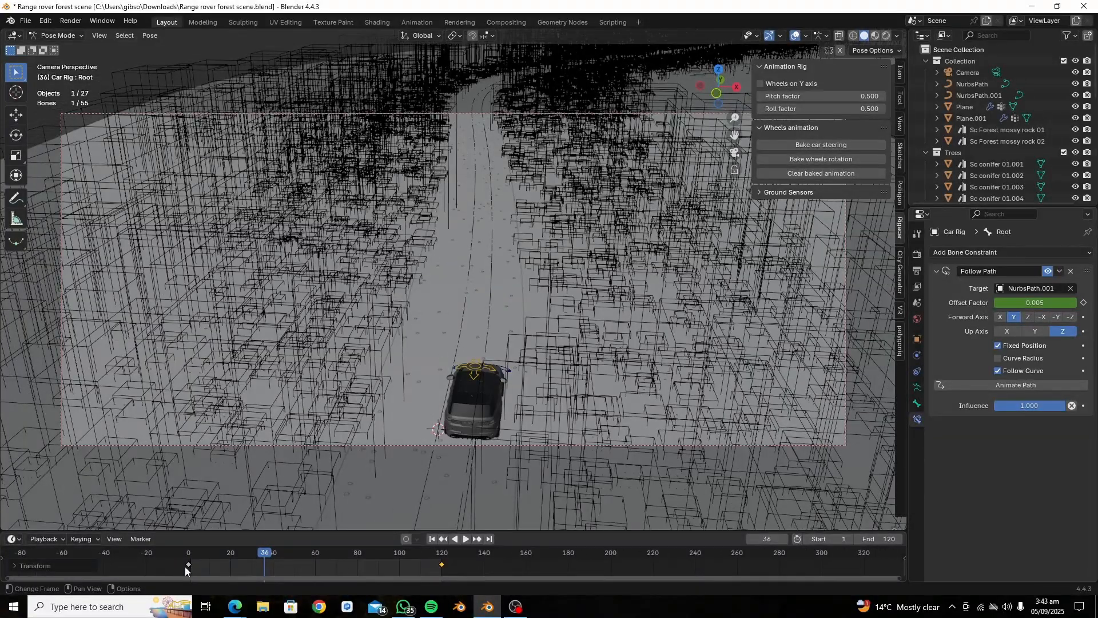
- Move the offset-factor keyframes 30 frames forward and play the animation from the start
{"action": "left_click", "coordinate": [189, 564]}
{"action": "key", "text": "g"}
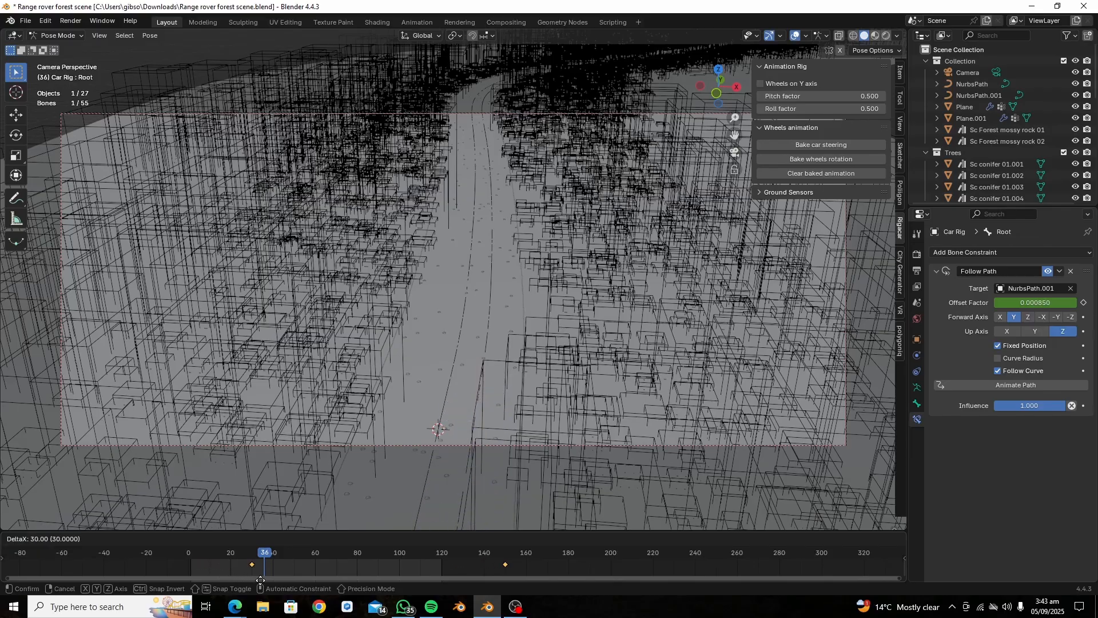
{"action": "left_click", "coordinate": [183, 550]}
{"action": "key", "text": "space"}
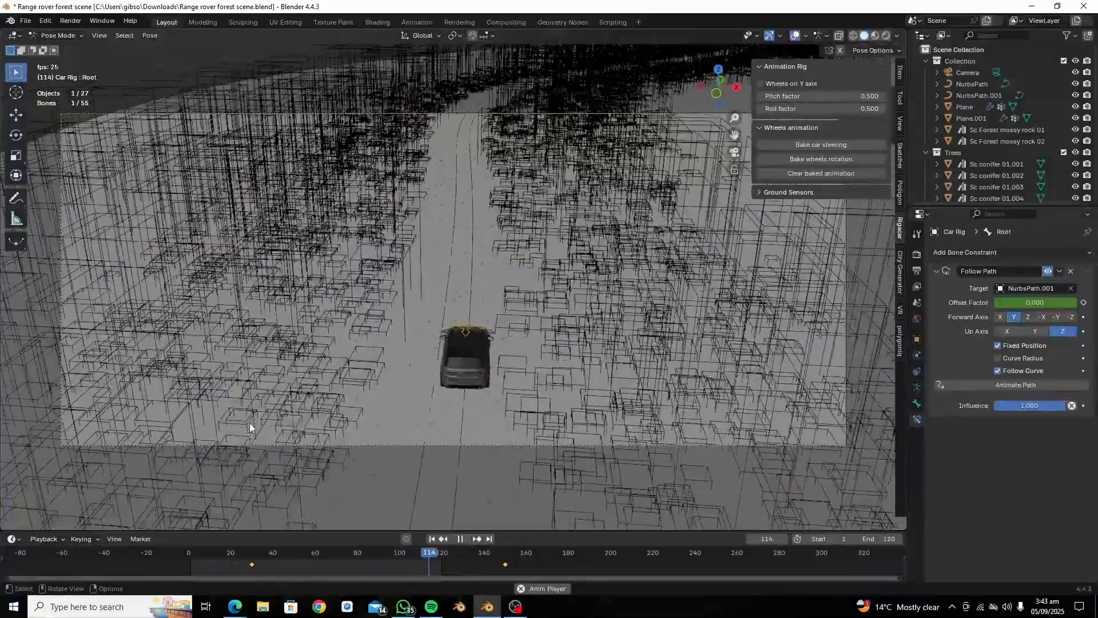
{"action": "key", "text": "space"}
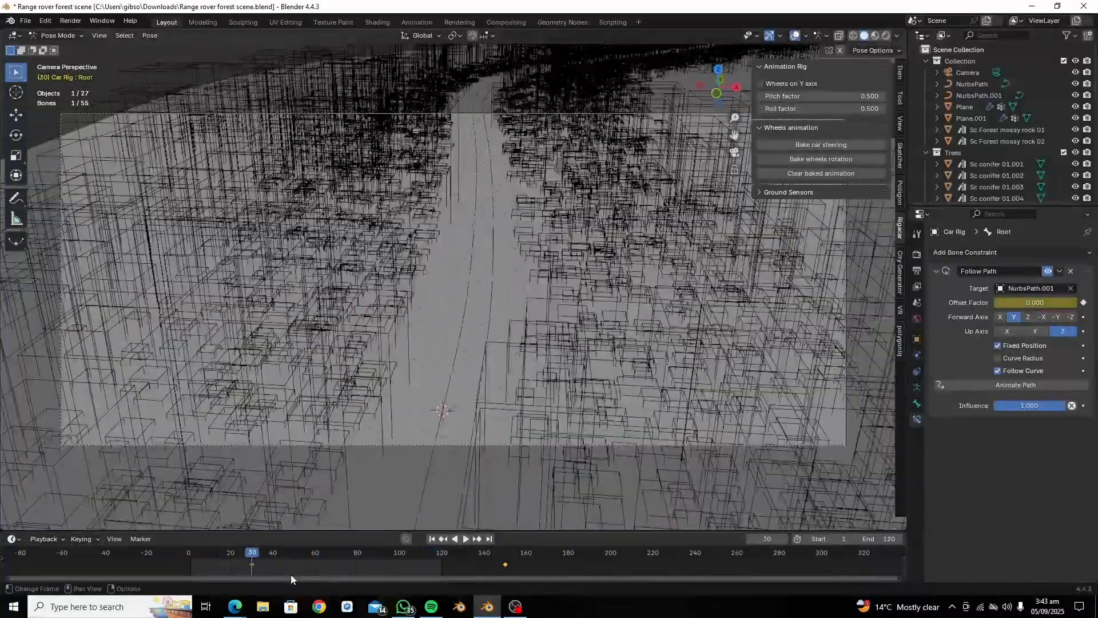
- Shift the offset-factor keyframes back 10 frames to frames 20 and 140, and replay the animation from frame 0
{"action": "key", "text": "g"}
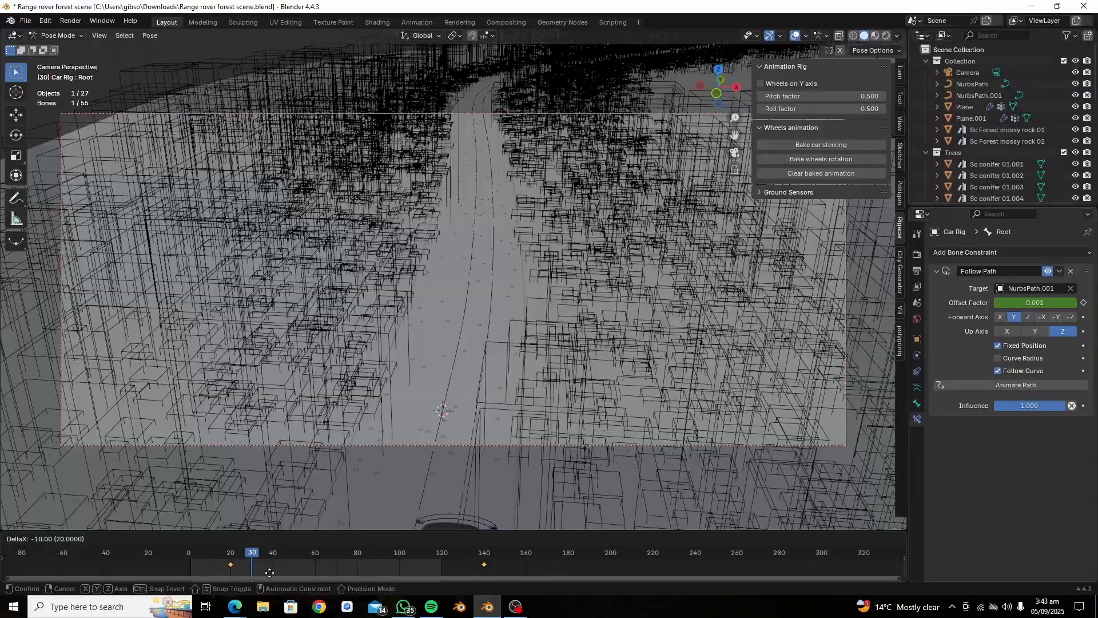
{"action": "key", "text": "space"}
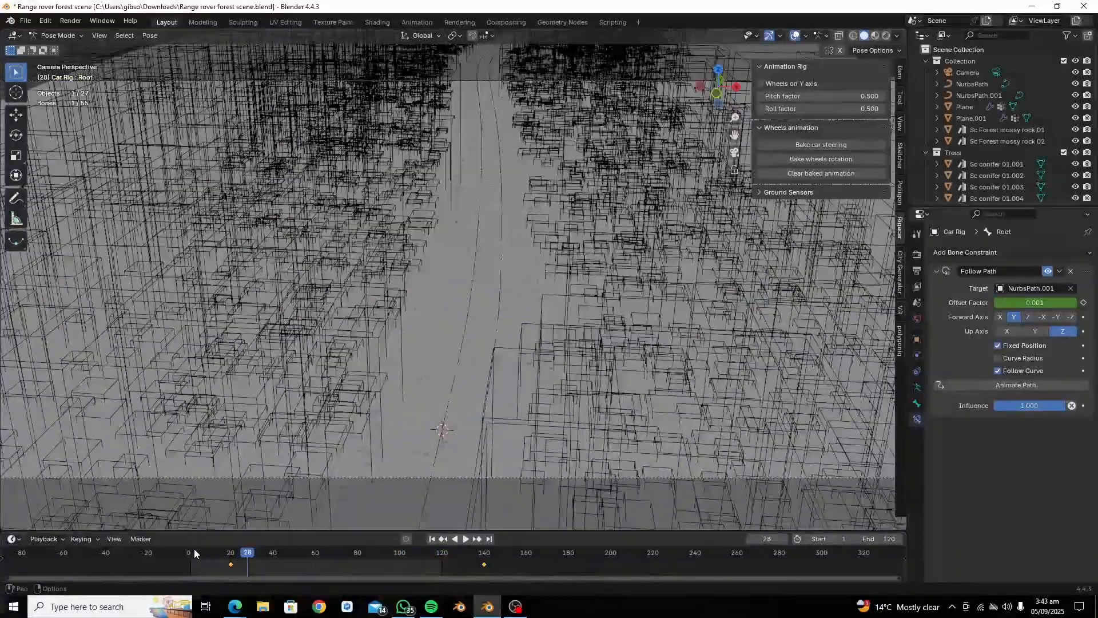
{"action": "left_click", "coordinate": [189, 552]}
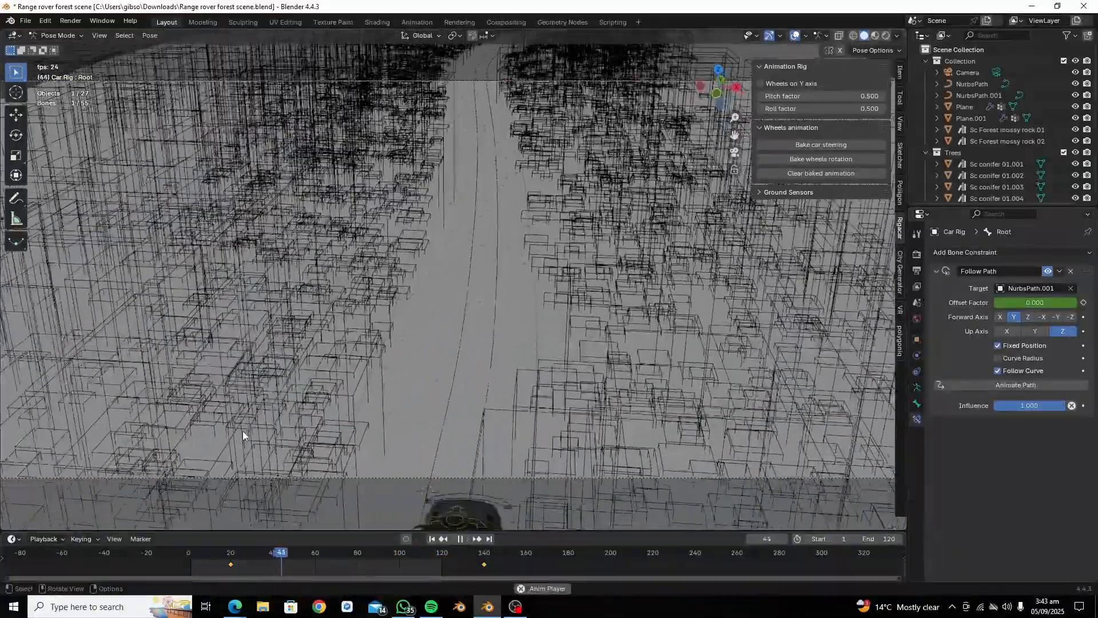
{"action": "key", "text": "space"}
- Append the pine_sapling_small_a, b and c objects from the small pine sapling blend file
{"action": "left_click", "coordinate": [436, 325]}
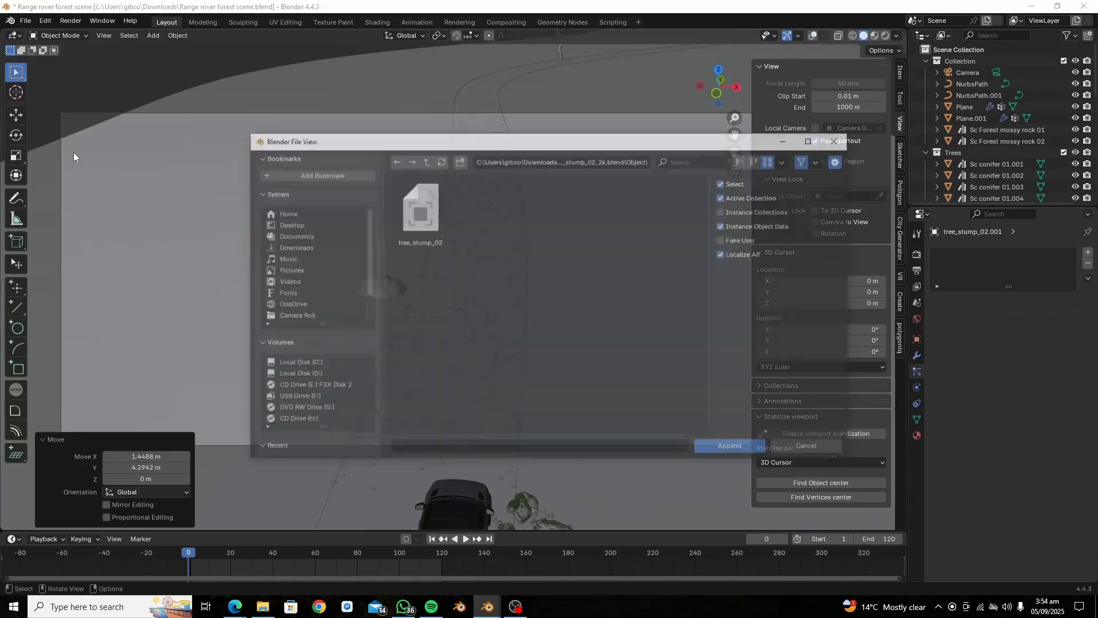
{"action": "double_click", "coordinate": [417, 211]}
{"action": "left_click", "coordinate": [472, 218]}
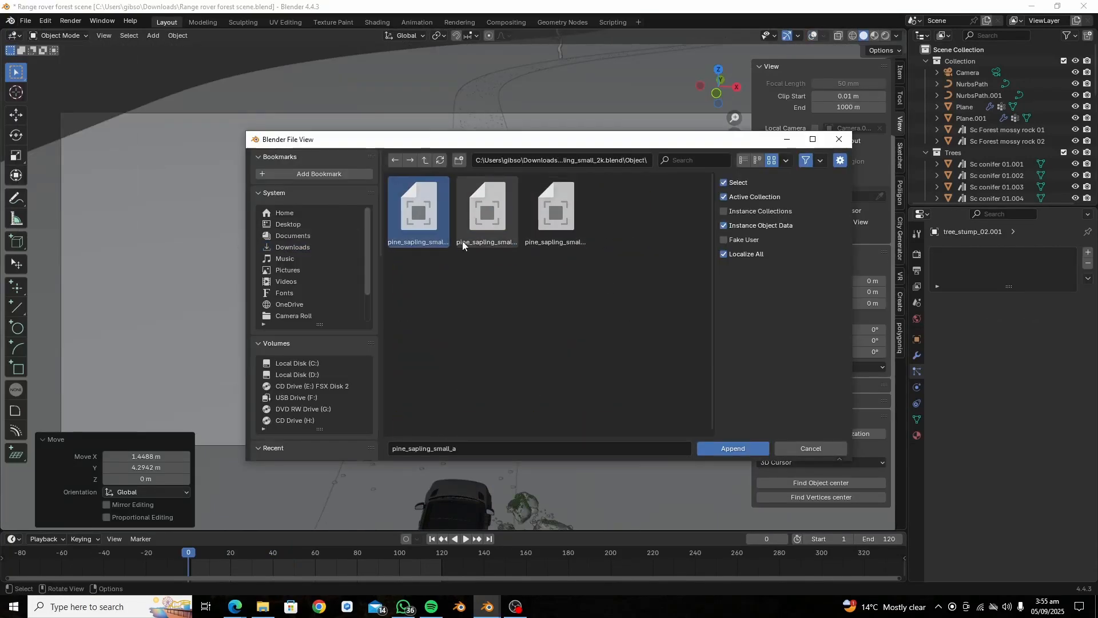
{"action": "key", "text": "Return"}
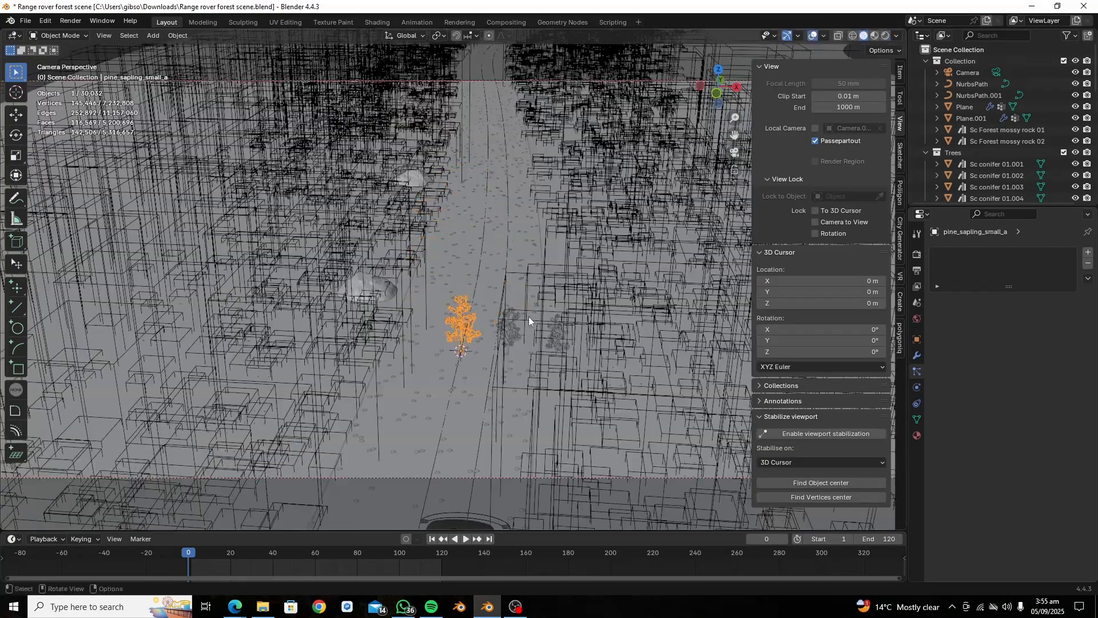
{"action": "left_click", "coordinate": [552, 364]}
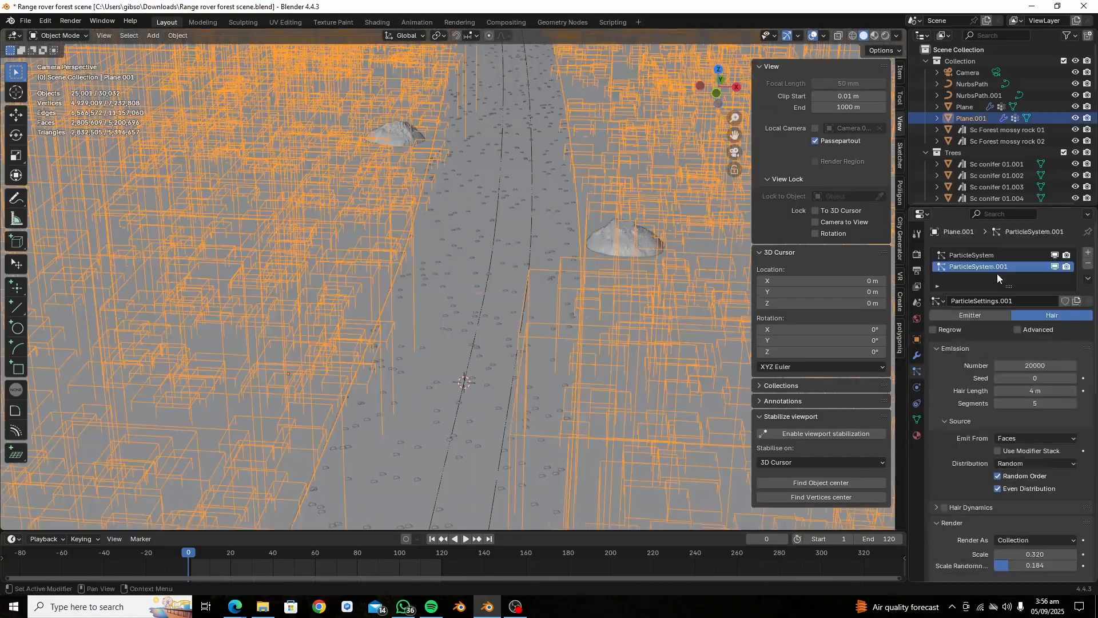
- Set the emission number of Plane.001's pine sapling particle system and inspect the trees around the car in rendered camera view
{"action": "left_click", "coordinate": [997, 277]}
{"action": "left_click", "coordinate": [1012, 365]}
{"action": "type", "text": "1"}
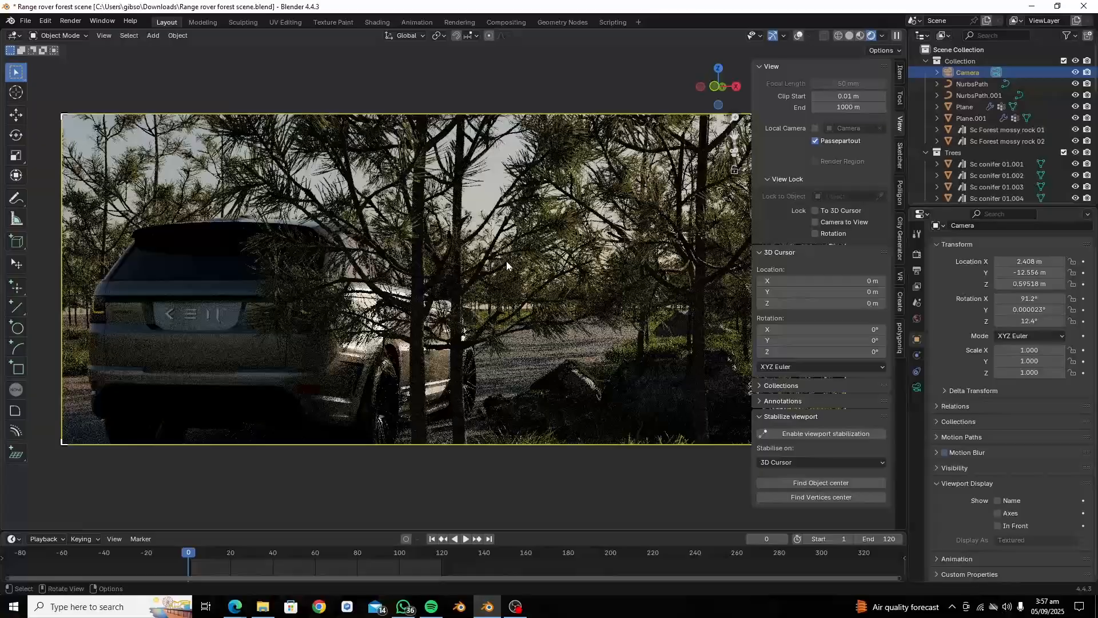
{"action": "scroll", "coordinate": [1028, 338], "scroll_direction": "up", "scroll_amount": 4}
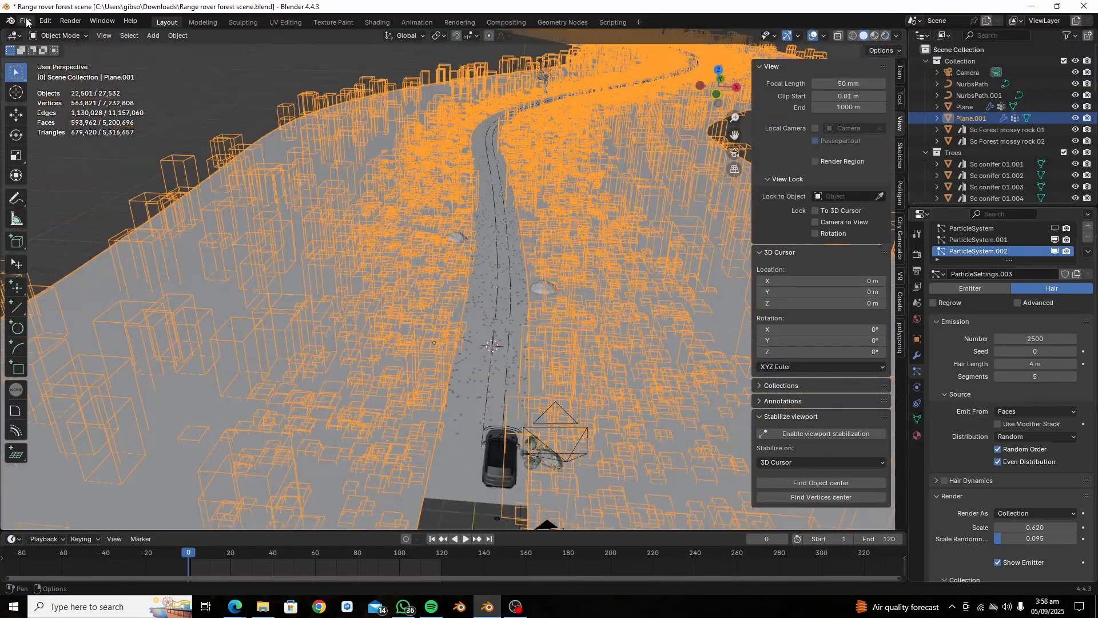
- Append the fir_sapling_medium a, b and c tree objects from the medium fir sapling blend file
{"action": "key", "text": "shift+F1"}
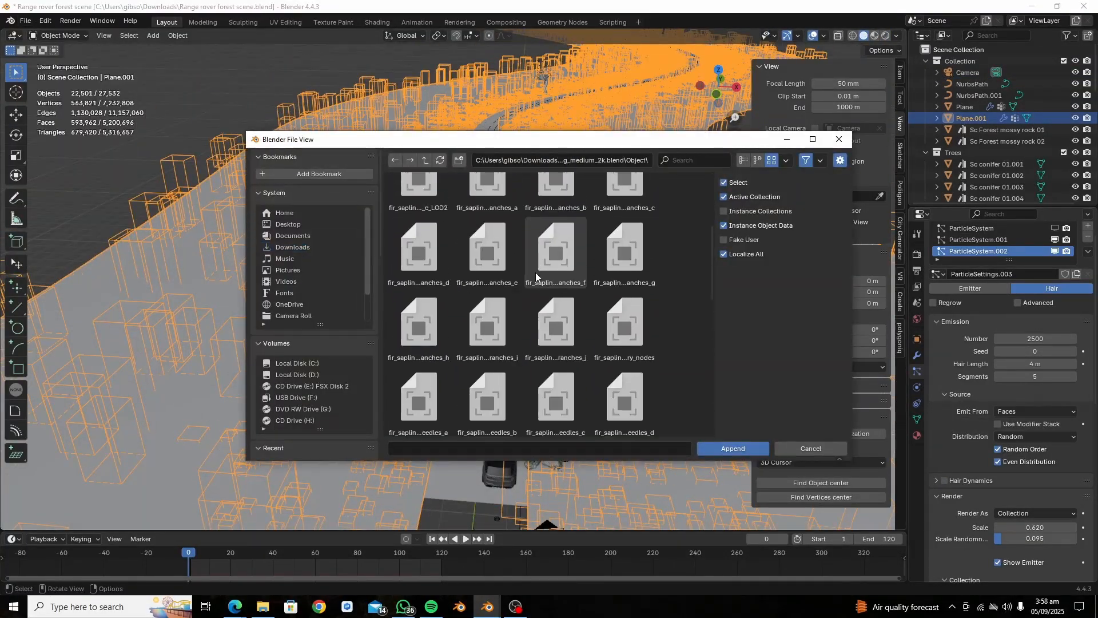
{"action": "left_click", "coordinate": [417, 212]}
{"action": "key", "text": "Return"}
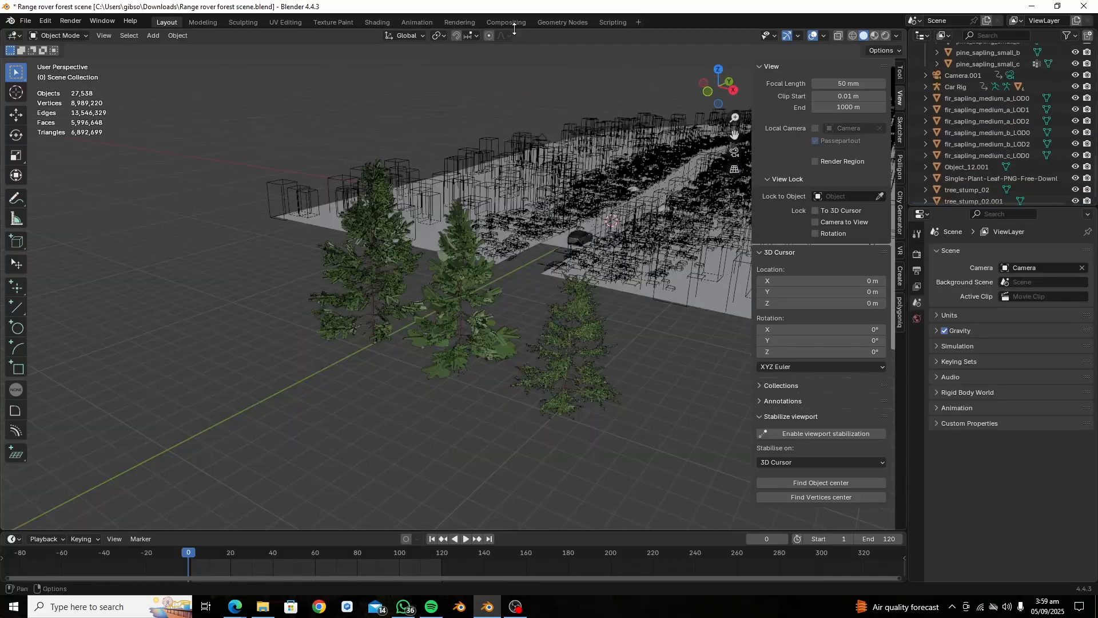
- Move the three fir_sapling_medium LOD0 trees into a new collection named Trees 3
{"action": "left_click", "coordinate": [377, 342]}
{"action": "key", "text": "g"}
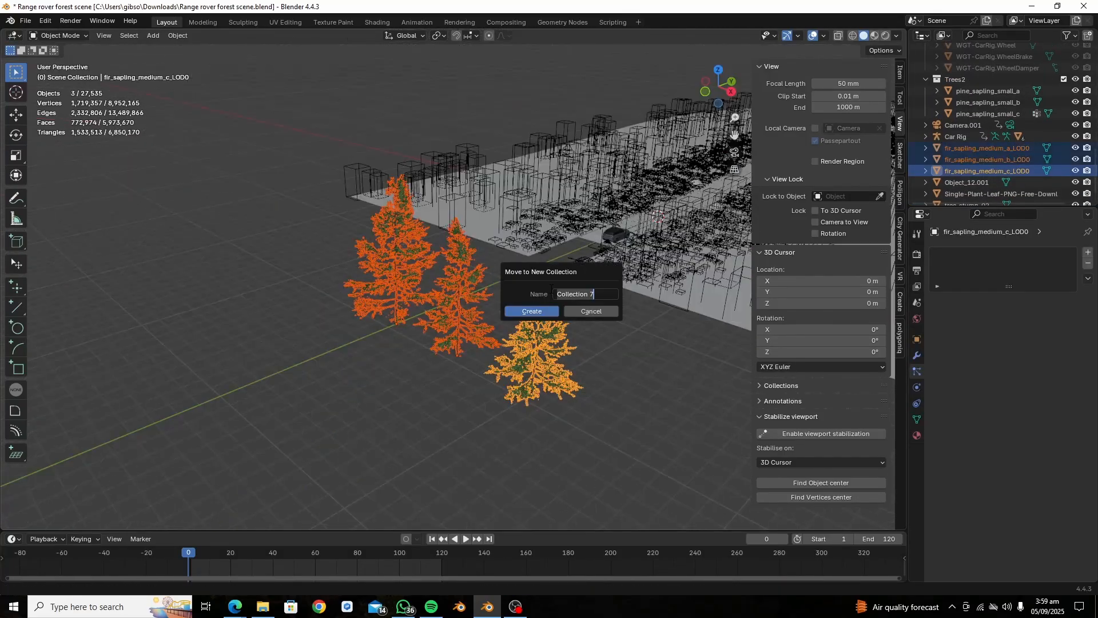
{"action": "key", "text": "Return"}
{"action": "key", "text": "r"}
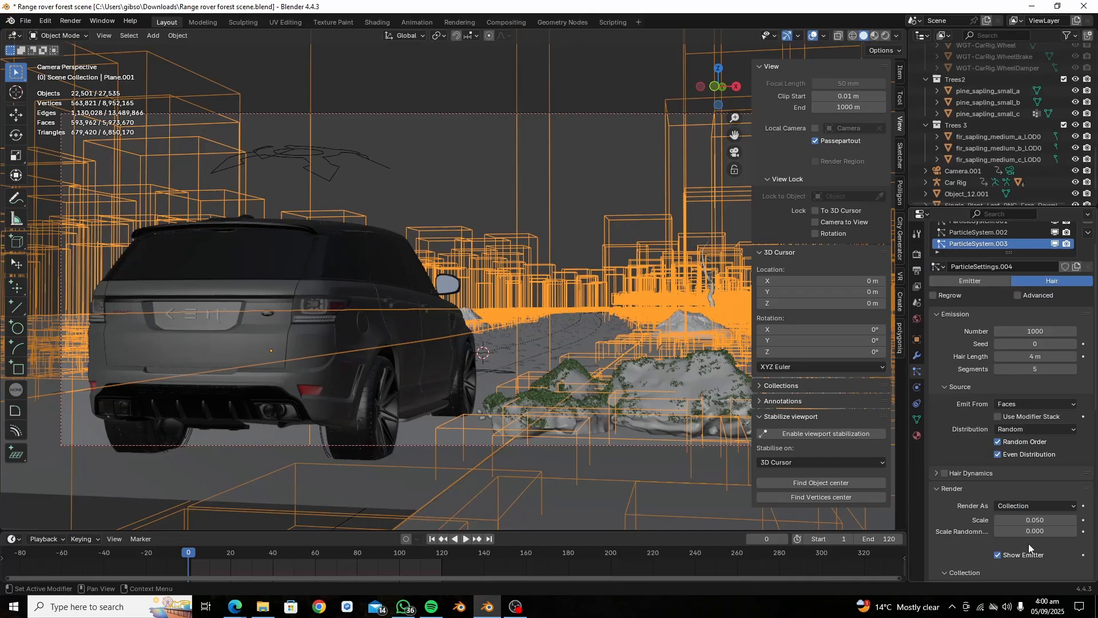
- Make ParticleSystem.003 instance the Trees 3 collection with Object Rotation enabled and scale 0.2, previewing it in rendered view
{"action": "scroll", "coordinate": [1030, 548], "scroll_direction": "down", "scroll_amount": 8}
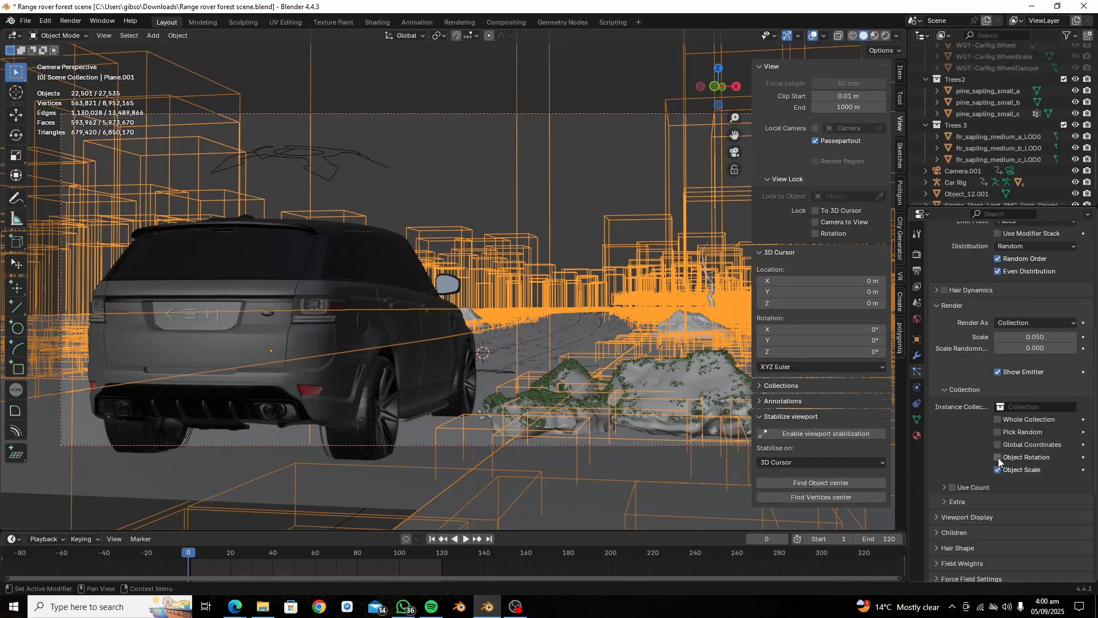
{"action": "left_click", "coordinate": [885, 36]}
{"action": "left_click", "coordinate": [798, 37]}
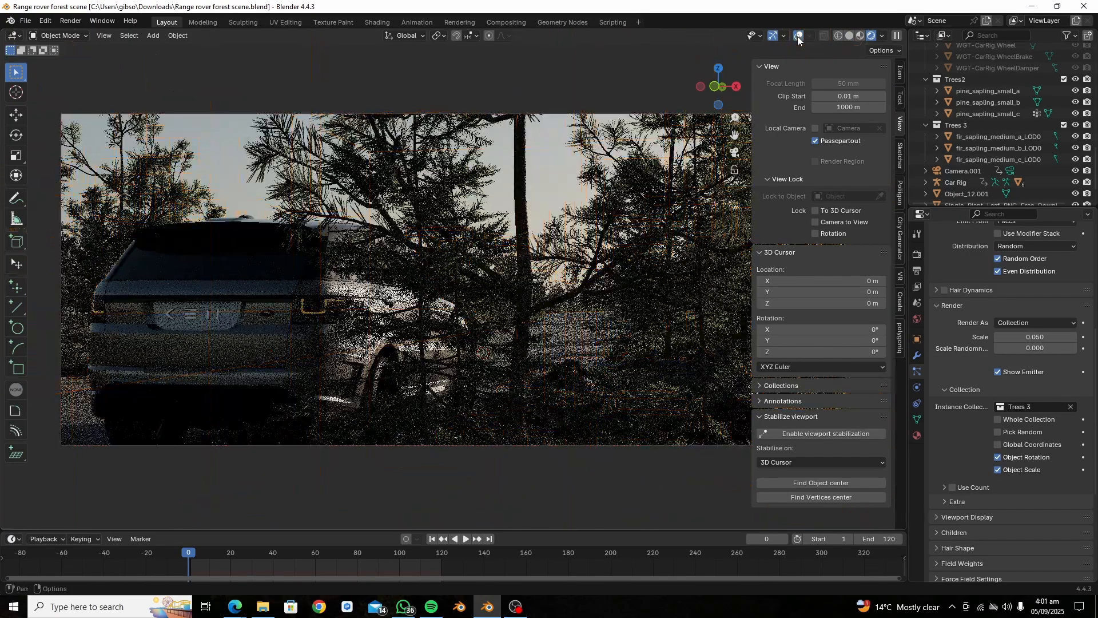
{"action": "type", "text": "0.2"}
{"action": "key", "text": "Return"}
- Set ParticleSystem.003's number to 2500 and seed to 3, and check the road shot at frame 113
{"action": "middle_click_drag", "start_coordinate": [568, 243], "coordinate": [530, 264]}
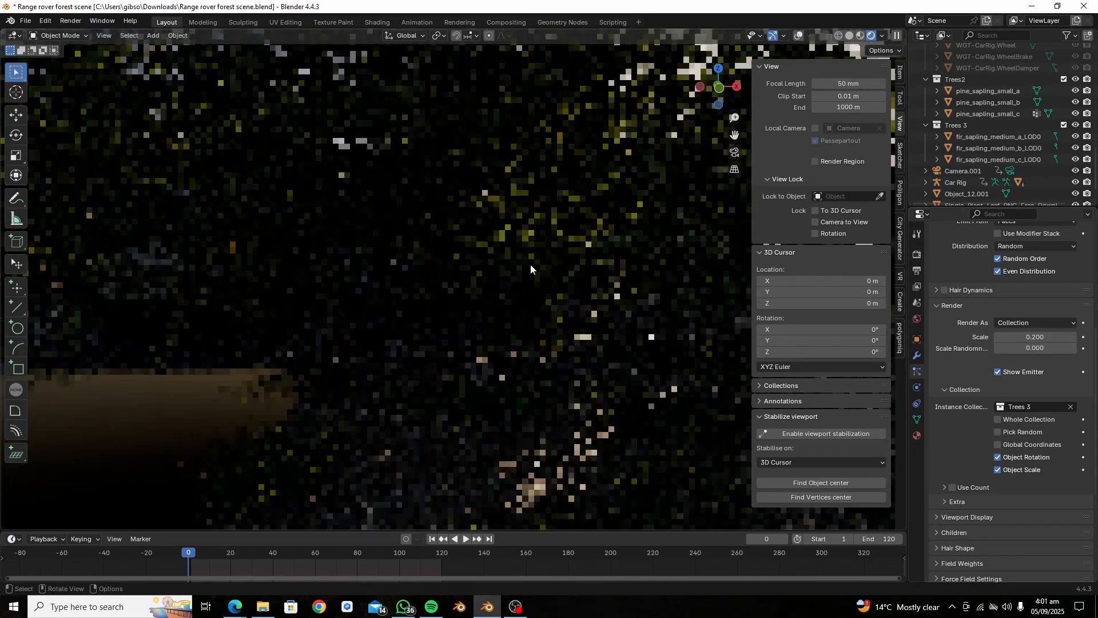
{"action": "scroll", "coordinate": [962, 165], "scroll_direction": "up", "scroll_amount": 5}
{"action": "scroll", "coordinate": [963, 165], "scroll_direction": "down", "scroll_amount": 8}
{"action": "key", "text": "KP_0"}
{"action": "scroll", "coordinate": [1012, 526], "scroll_direction": "down", "scroll_amount": 4}
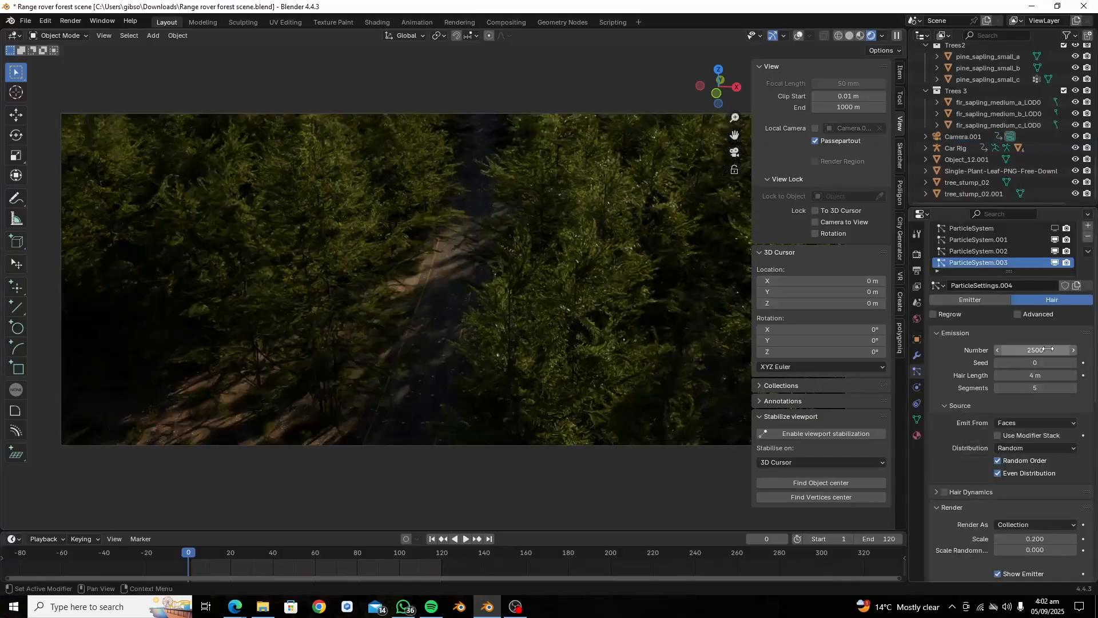
{"action": "scroll", "coordinate": [1013, 526], "scroll_direction": "up", "scroll_amount": 10}
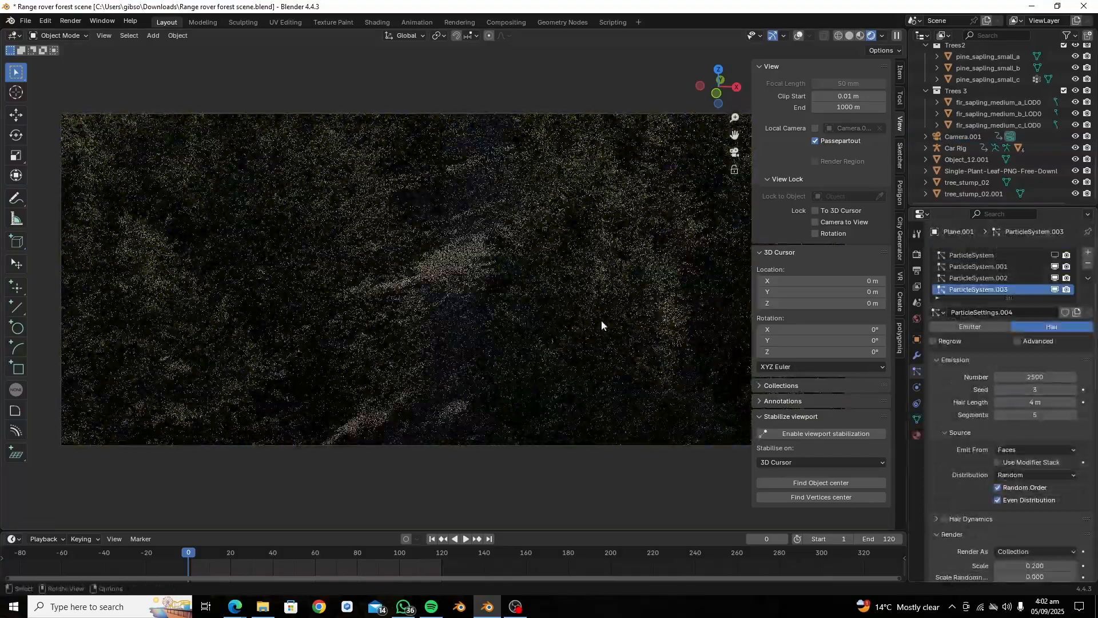
{"action": "left_click_drag", "start_coordinate": [274, 552], "coordinate": [427, 552]}
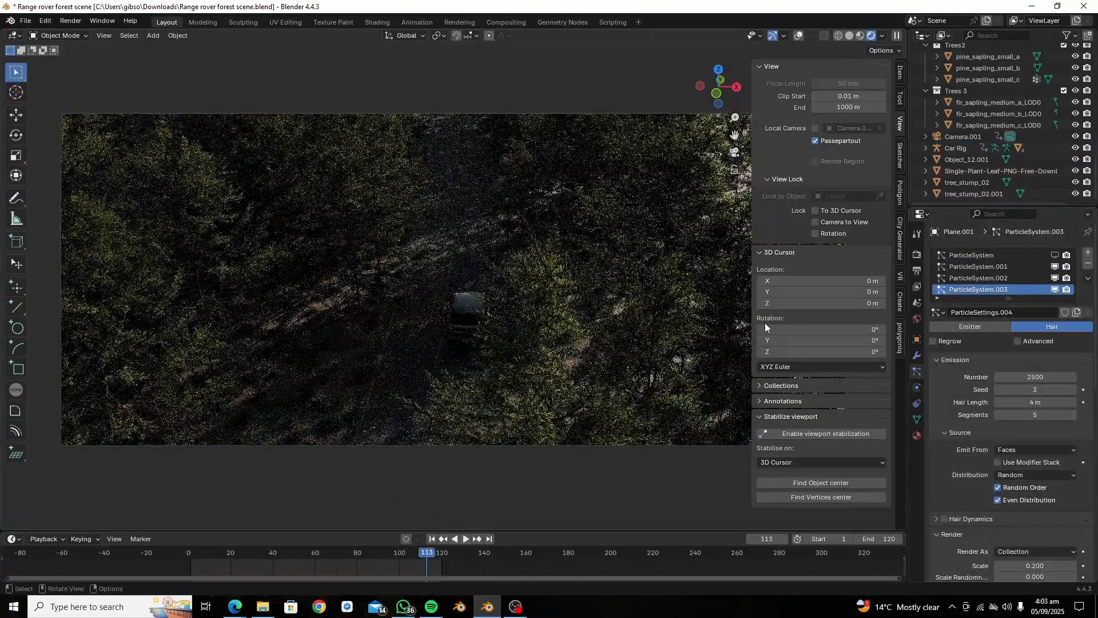
- Set ParticleSystem.003's scale to 0.15 and its number to 5000, rechecking the forest in rendered view
{"action": "scroll", "coordinate": [1056, 519], "scroll_direction": "down", "scroll_amount": 2}
{"action": "double_click", "coordinate": [1057, 519]}
{"action": "type", "text": "0.15"}
{"action": "key", "text": "Return"}
{"action": "scroll", "coordinate": [1056, 519], "scroll_direction": "up", "scroll_amount": 2}
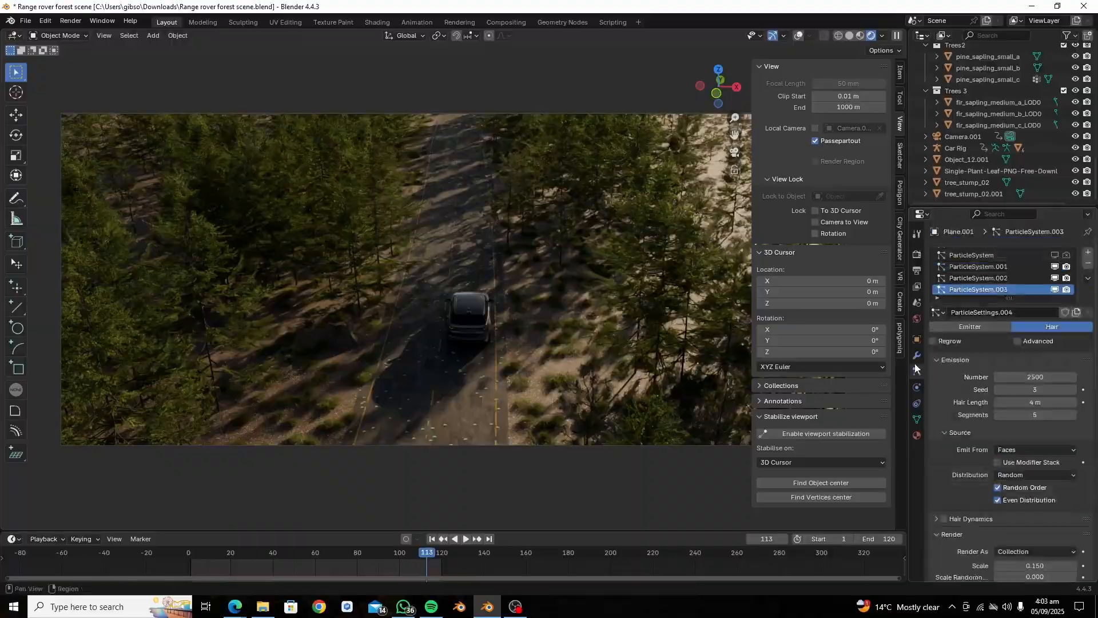
{"action": "left_click", "coordinate": [849, 36]}
{"action": "left_click", "coordinate": [886, 35]}
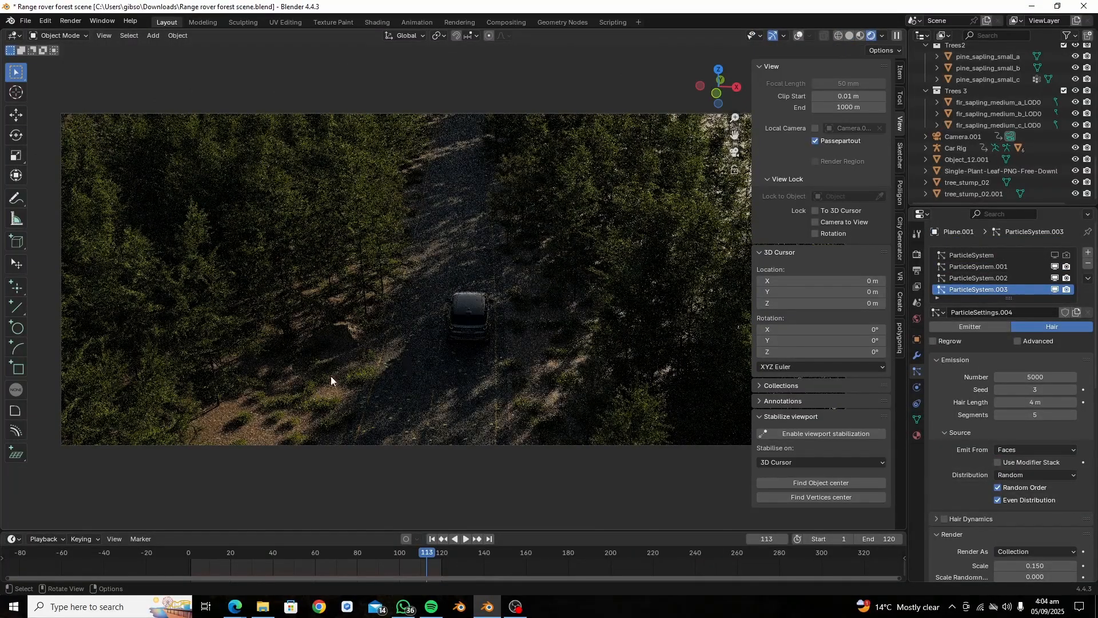
- Switch Plane.001 to Weight Paint mode in solid view and show its Grass vertex group weights along the road
{"action": "left_click", "coordinate": [978, 266]}
{"action": "left_click", "coordinate": [849, 36]}
{"action": "left_click", "coordinate": [60, 35]}
{"action": "left_click", "coordinate": [63, 95]}
{"action": "left_click", "coordinate": [916, 419]}
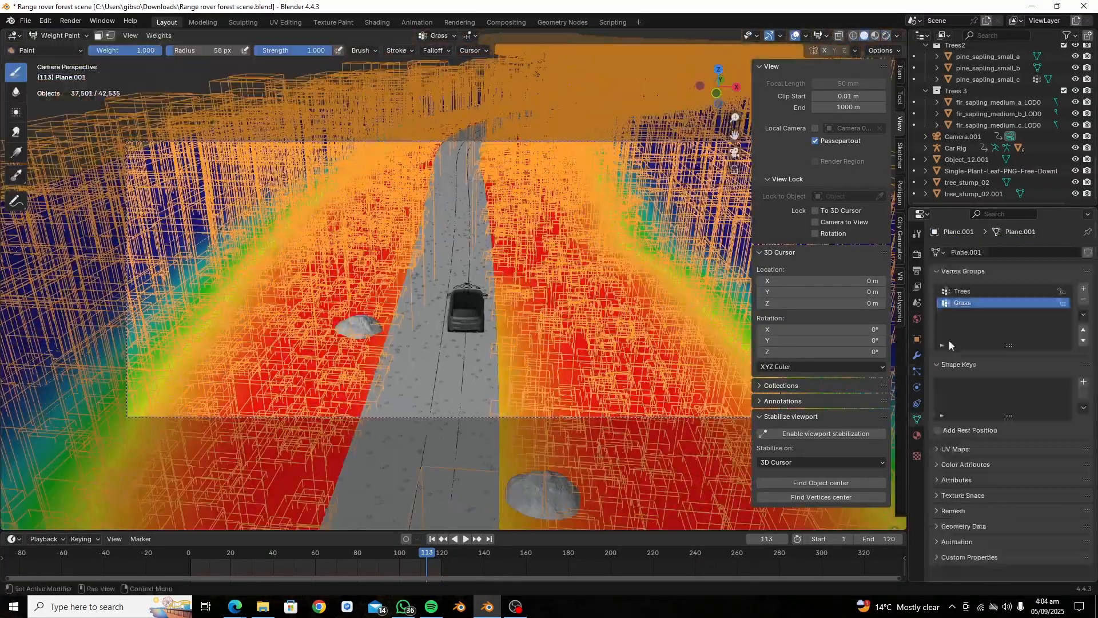
{"action": "scroll", "coordinate": [503, 263], "scroll_direction": "down", "scroll_amount": 8}
{"action": "mouse_move", "coordinate": [458, 274]}
{"action": "middle_mouse_down"}
{"action": "mouse_move", "coordinate": [503, 263]}
{"action": "mouse_move", "coordinate": [484, 317]}
{"action": "middle_mouse_up"}
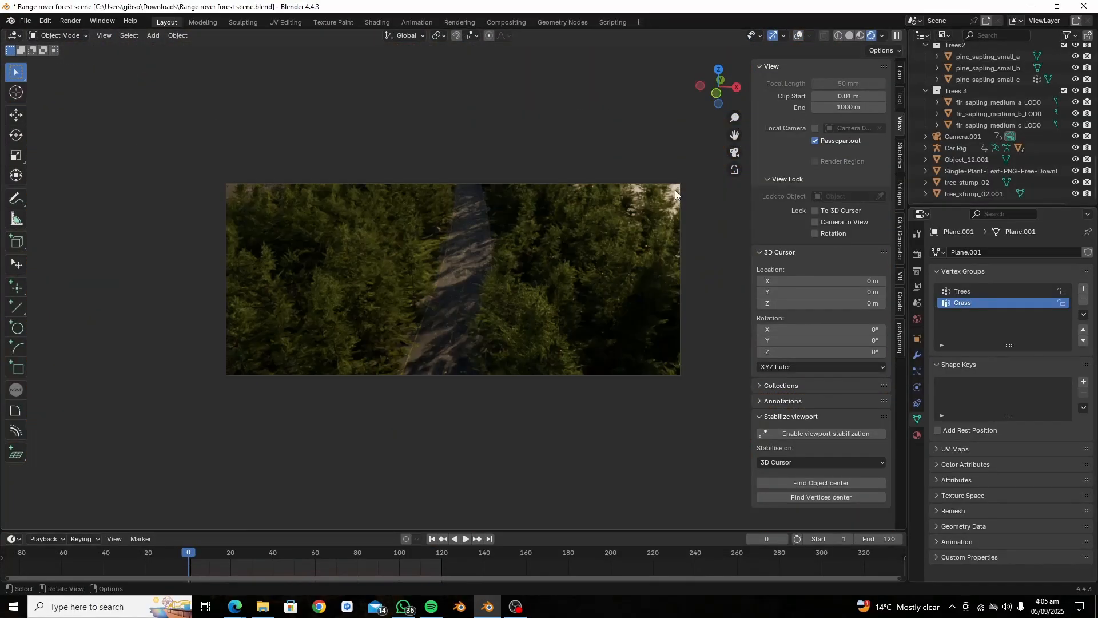
- Make the object Camera the active scene camera and hide the viewport sidebar
{"action": "scroll", "coordinate": [967, 115], "scroll_direction": "up", "scroll_amount": 15}
{"action": "left_click", "coordinate": [967, 73]}
{"action": "key", "text": "ctrl+KP_0"}
{"action": "scroll", "coordinate": [675, 324], "scroll_direction": "up", "scroll_amount": 4}
{"action": "key", "text": "n"}
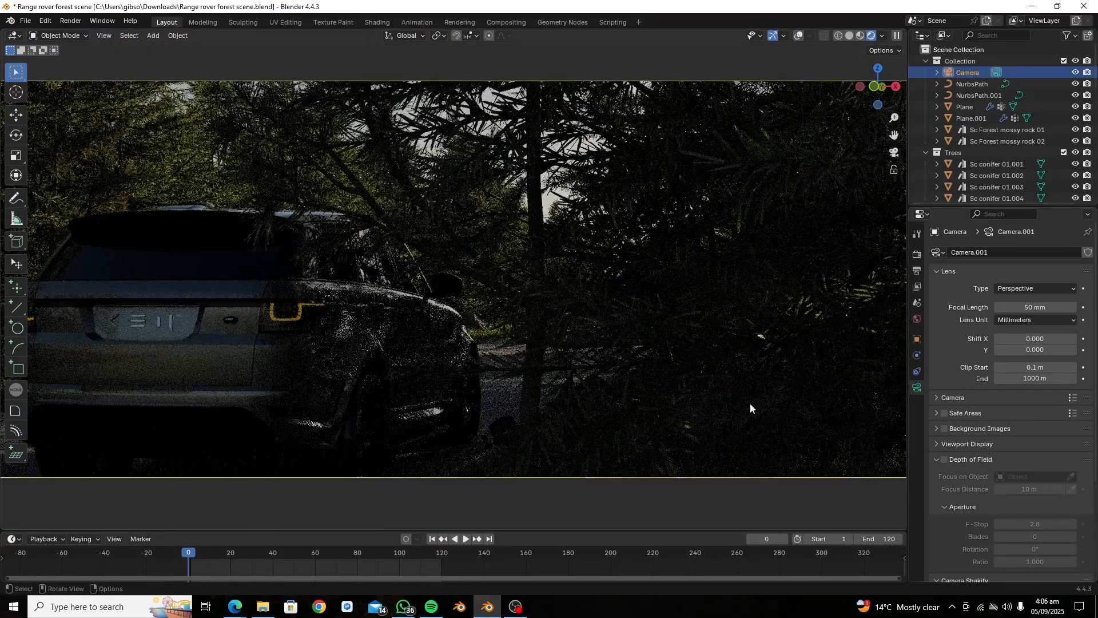
- Increase the seed of Plane.001's ParticleSystem.002 by six to rearrange the pine saplings around the car
{"action": "left_click", "coordinate": [750, 407]}
{"action": "left_click", "coordinate": [916, 372]}
{"action": "left_click", "coordinate": [992, 278]}
{"action": "left_click", "coordinate": [1074, 390]}
{"action": "left_click", "coordinate": [1074, 390]}
{"action": "left_click", "coordinate": [1074, 390]}
{"action": "left_click", "coordinate": [1074, 390]}
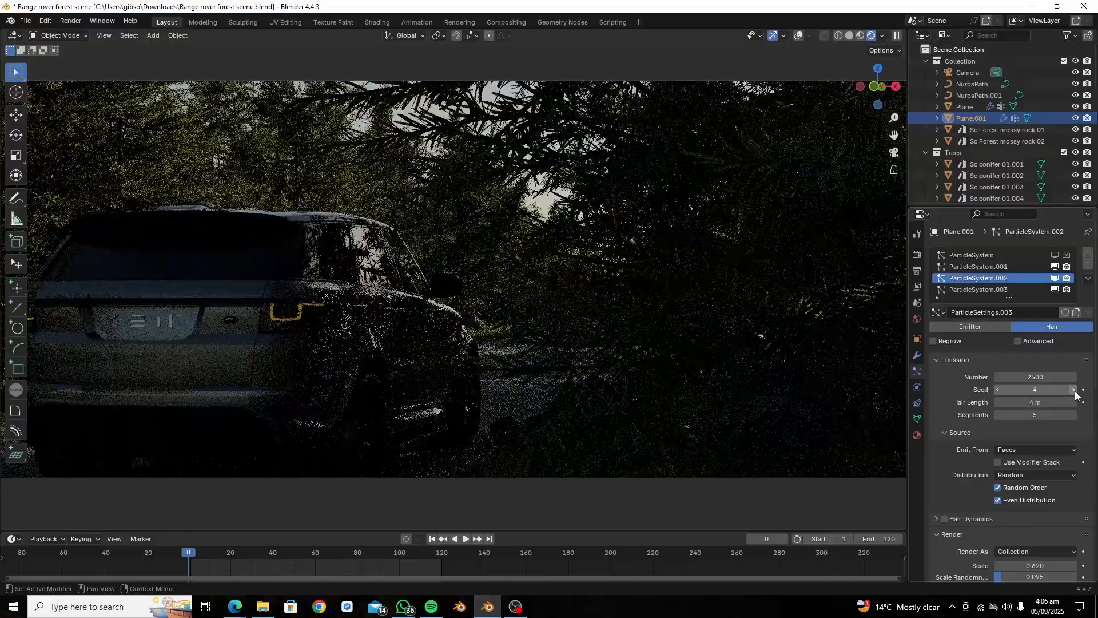
{"action": "left_click", "coordinate": [1074, 390]}
{"action": "left_click", "coordinate": [1074, 390]}
- Set the world sky texture's background strength to 0.25
{"action": "left_click", "coordinate": [917, 319]}
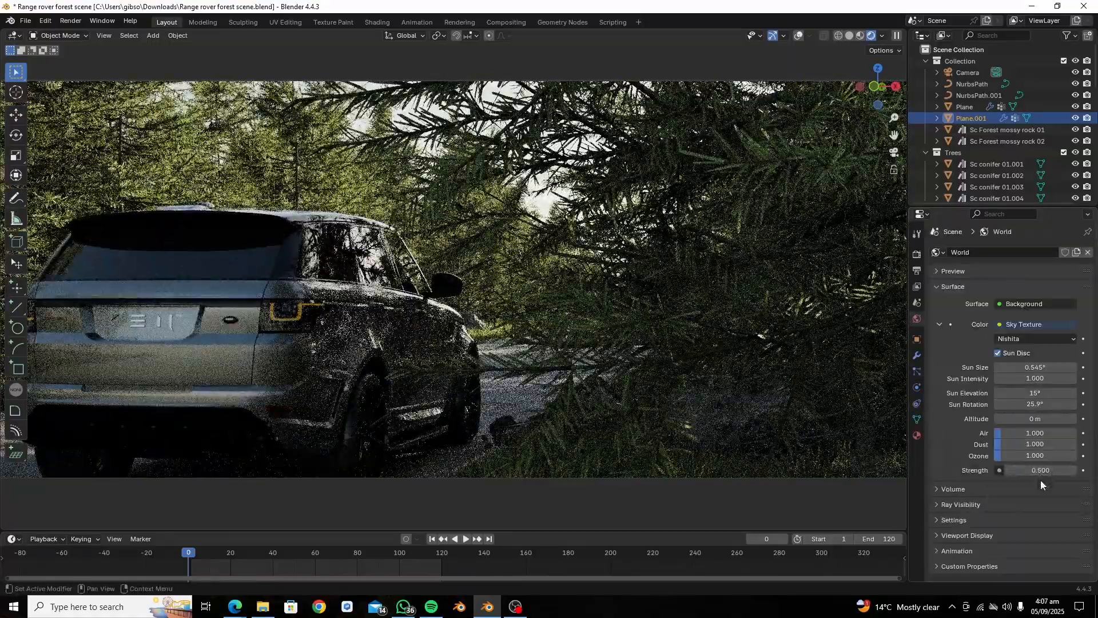
{"action": "left_click", "coordinate": [1041, 471]}
{"action": "type", "text": "0.25"}
{"action": "key", "text": "Return"}
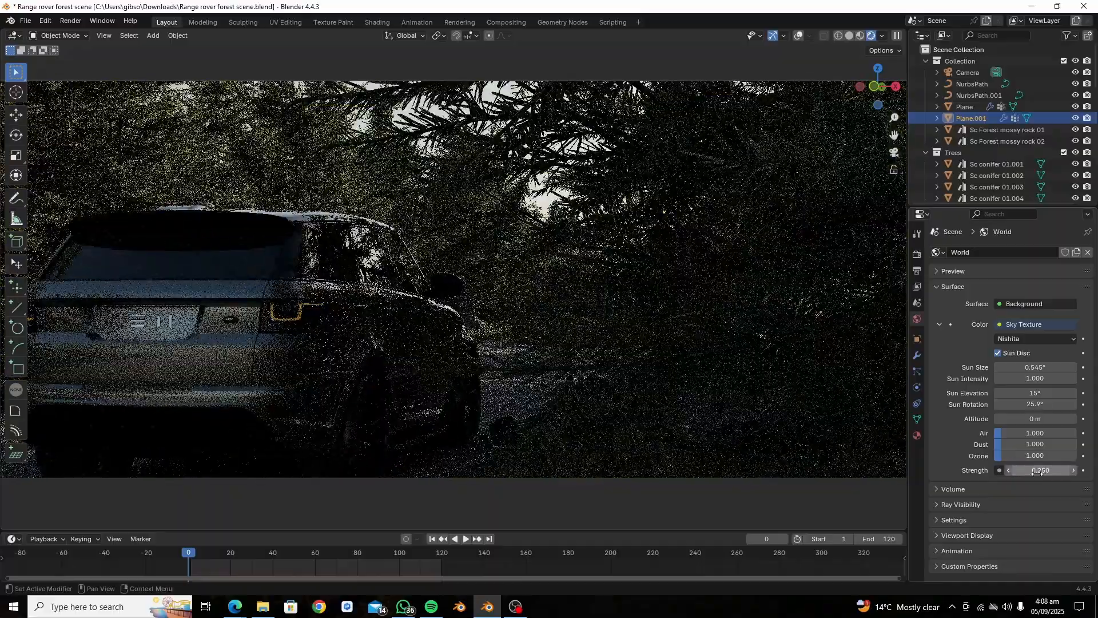
- Set the render output path to Shot 1 in the commercial's folder under Videos
{"action": "left_click", "coordinate": [650, 268]}
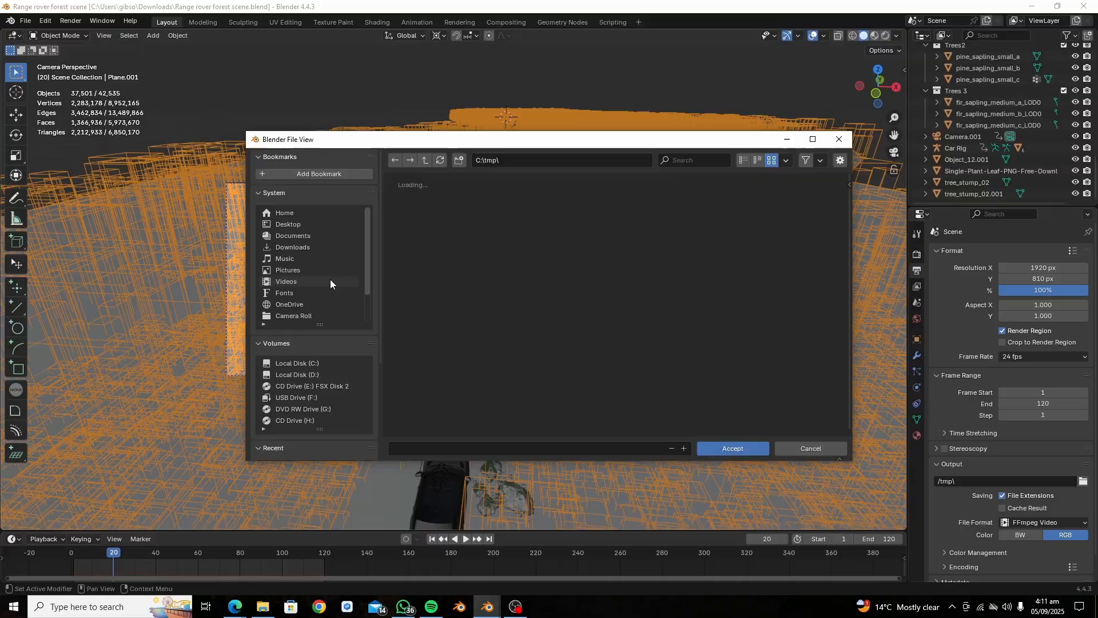
{"action": "left_click", "coordinate": [286, 281]}
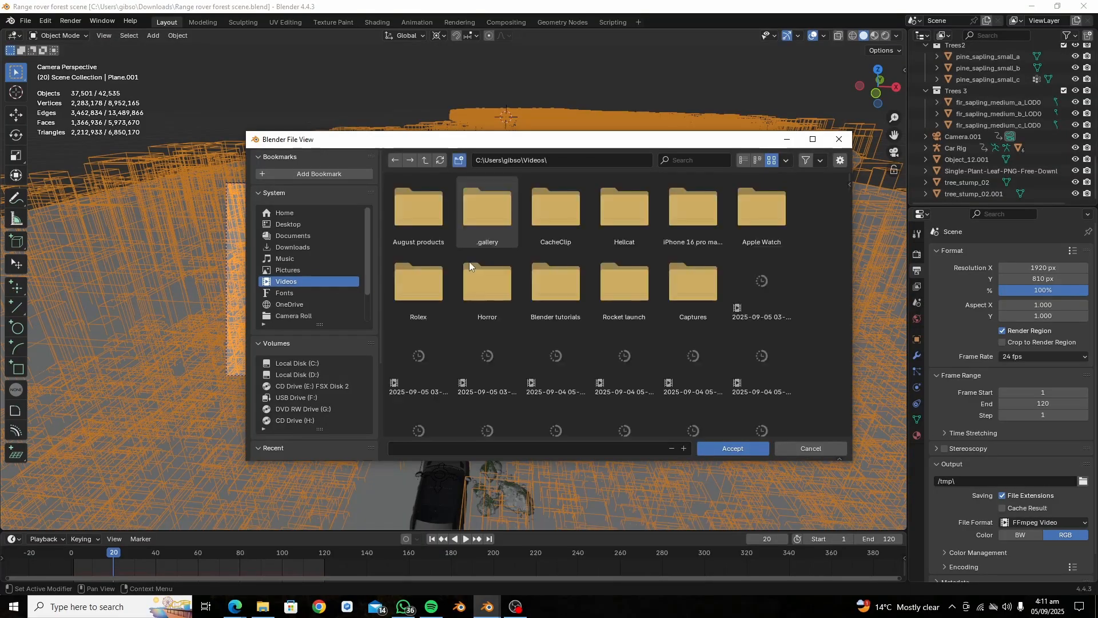
{"action": "double_click", "coordinate": [417, 212]}
{"action": "scroll", "coordinate": [575, 363], "scroll_direction": "up", "scroll_amount": 3}
- Play the camera shot and preview it in rendered shading without overlays near its start and end, up to frame 110
{"action": "key", "text": "space"}
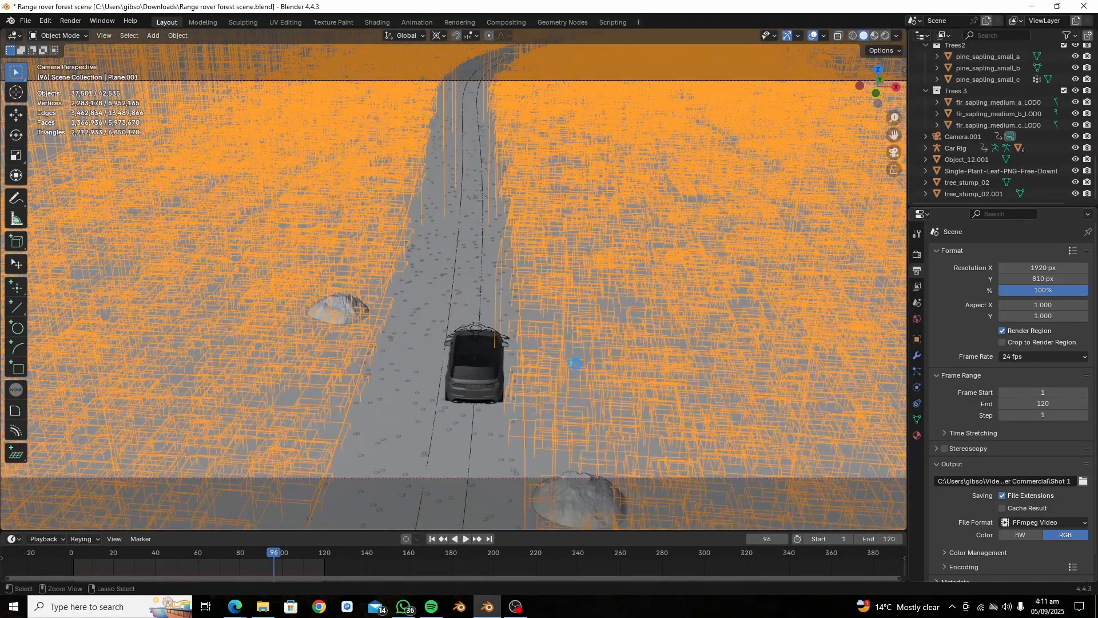
{"action": "key", "text": "alt+shift+z"}
{"action": "key", "text": "z"}
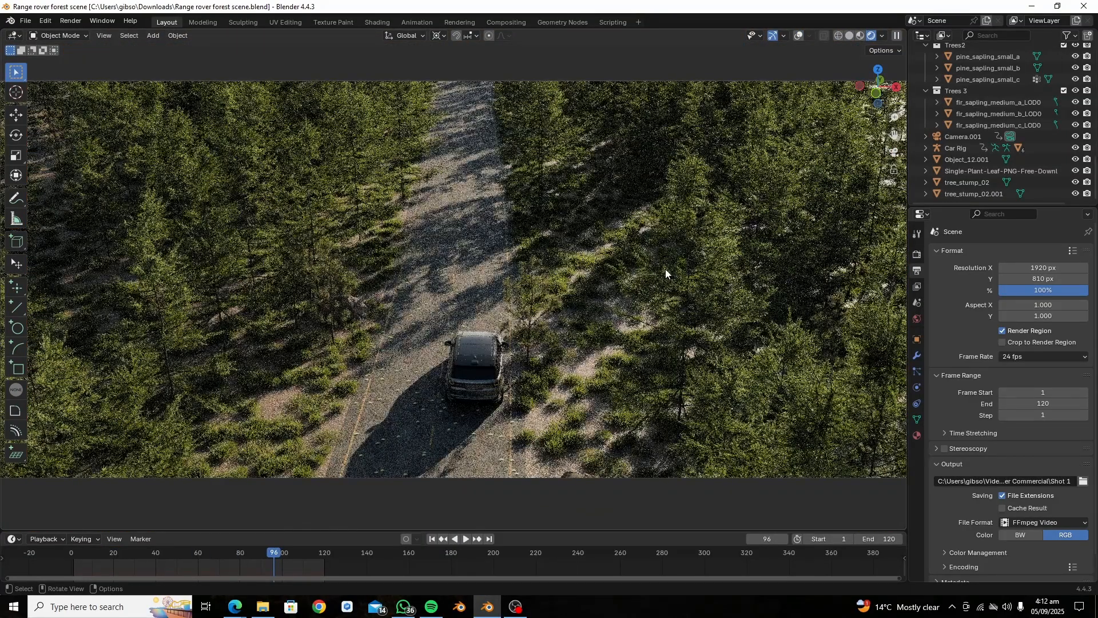
{"action": "left_click", "coordinate": [93, 553]}
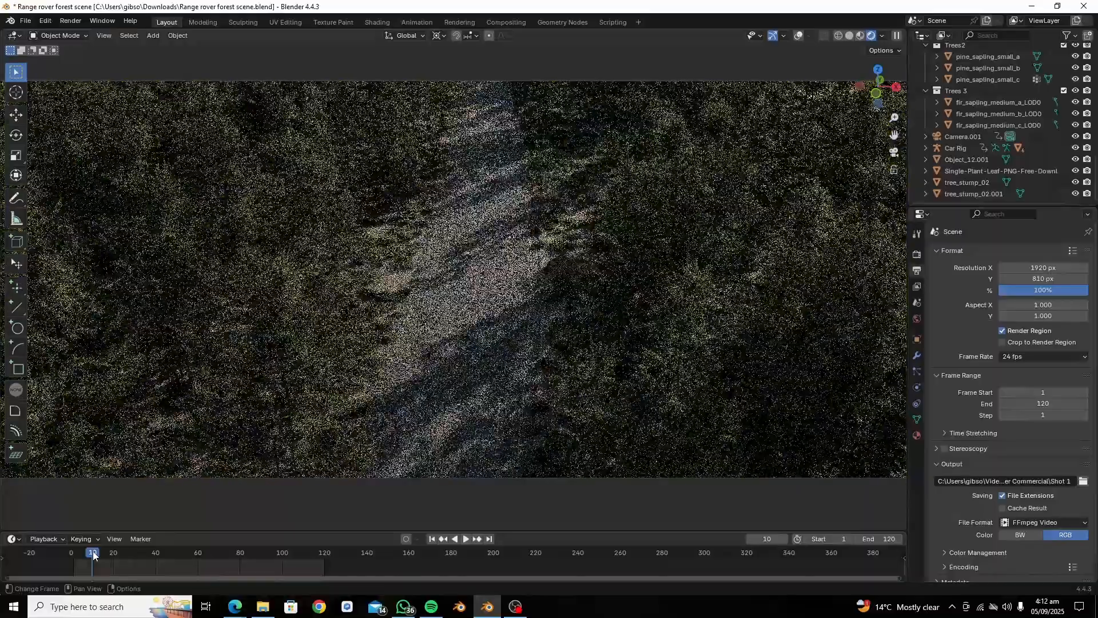
{"action": "left_click", "coordinate": [74, 553]}
{"action": "left_click", "coordinate": [304, 554]}
- Return the viewport to solid shading with overlays shown and switch Plane.001 to Weight Paint mode
{"action": "left_click", "coordinate": [917, 371]}
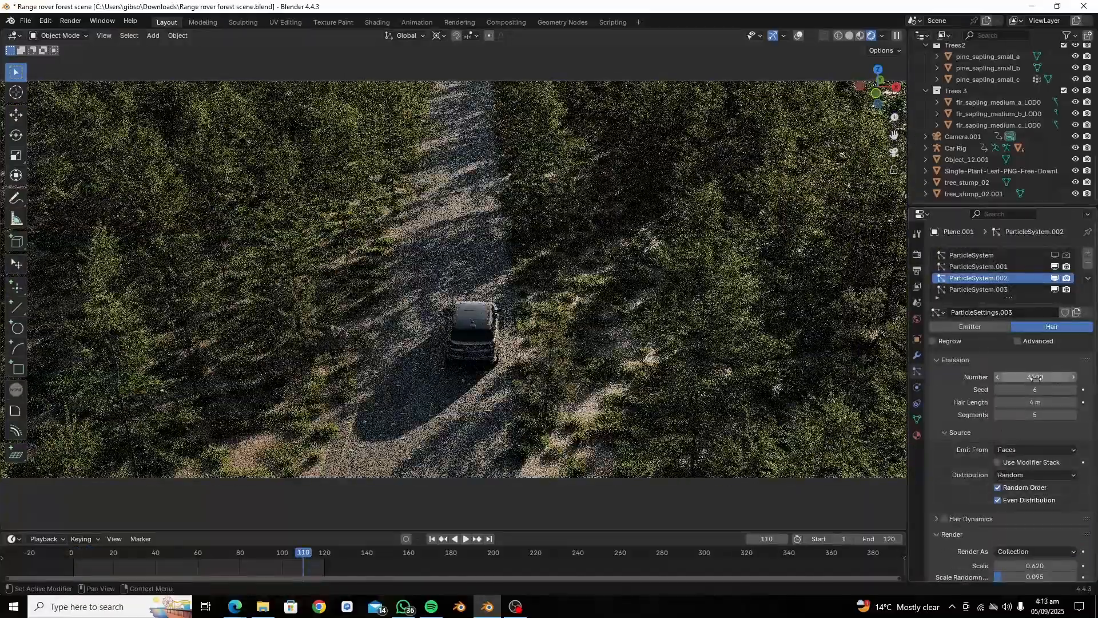
{"action": "left_click", "coordinate": [978, 267]}
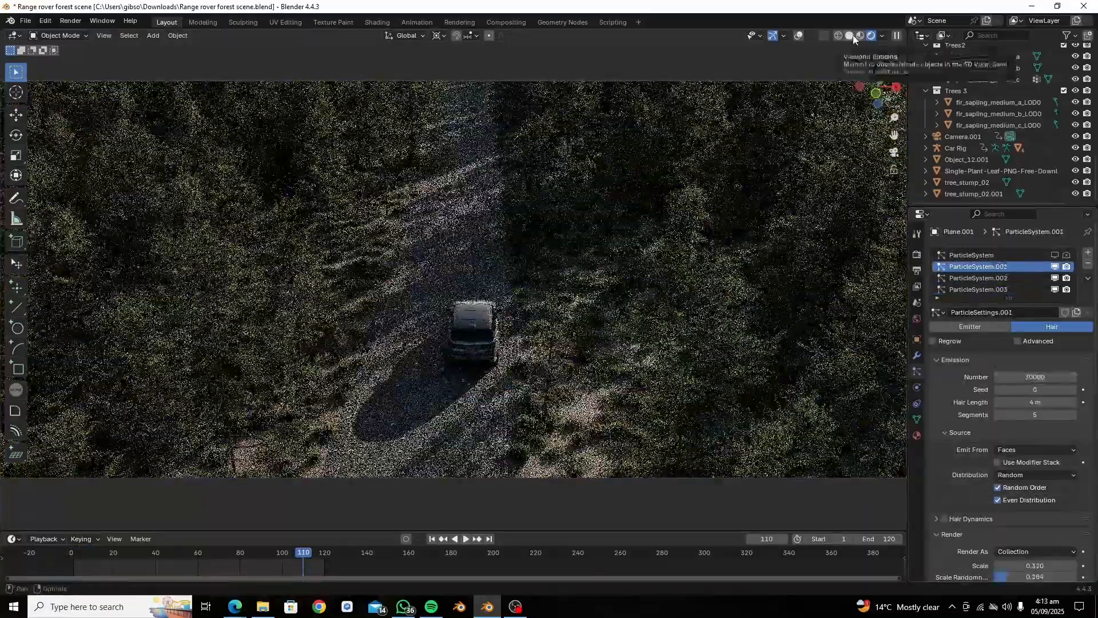
{"action": "left_click", "coordinate": [850, 36]}
{"action": "left_click", "coordinate": [813, 35]}
{"action": "middle_click_drag", "start_coordinate": [547, 215], "coordinate": [430, 224]}
{"action": "scroll", "coordinate": [431, 224], "scroll_direction": "down", "scroll_amount": 4}
{"action": "scroll", "coordinate": [430, 225], "scroll_direction": "up", "scroll_amount": 3}
{"action": "left_click", "coordinate": [60, 35]}
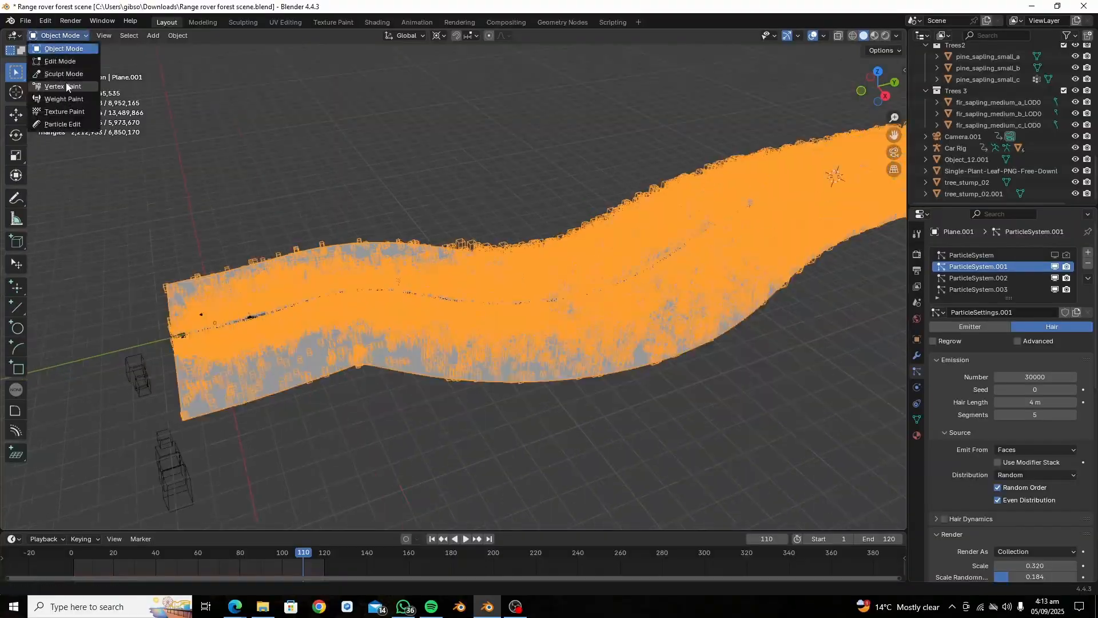
{"action": "left_click", "coordinate": [64, 99]}
- Erase the Grass vertex group's weights from the distant terrain outside the camera frame and check the coverage back towards the shot's start
{"action": "key", "text": "KP_0"}
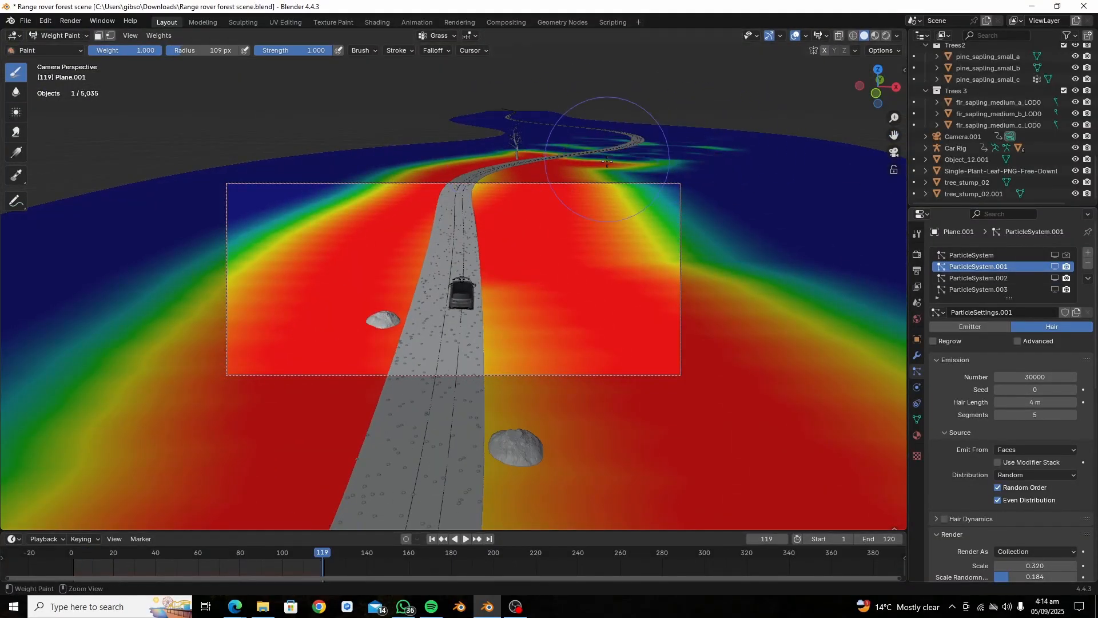
{"action": "middle_click_drag", "start_coordinate": [731, 141], "coordinate": [574, 182]}
{"action": "key", "text": "KP_0"}
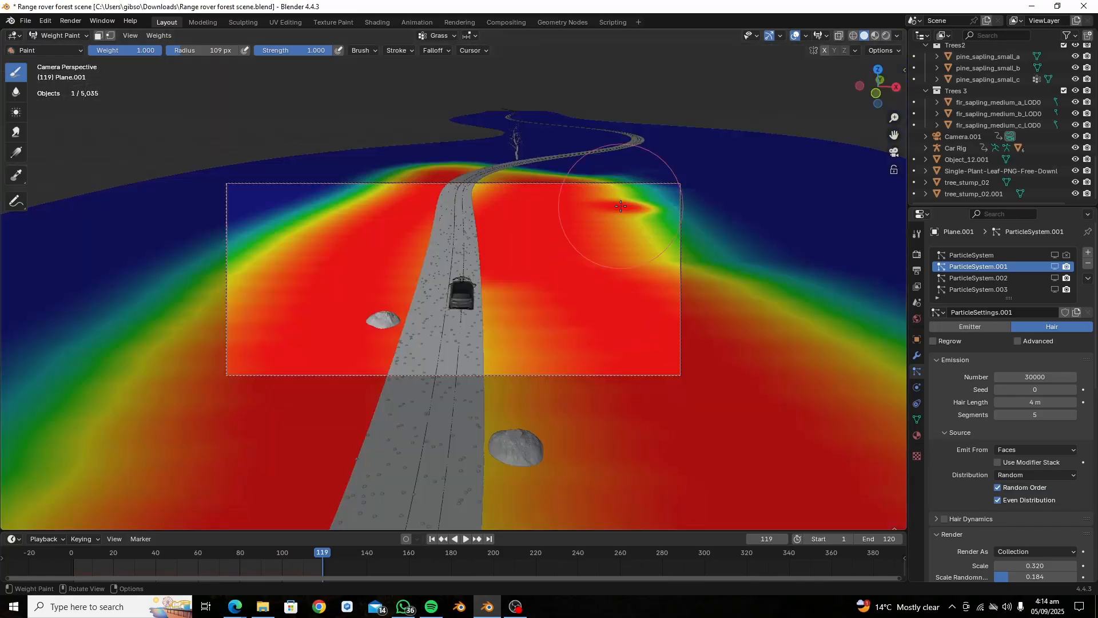
{"action": "left_click_drag", "start_coordinate": [307, 564], "coordinate": [71, 565]}
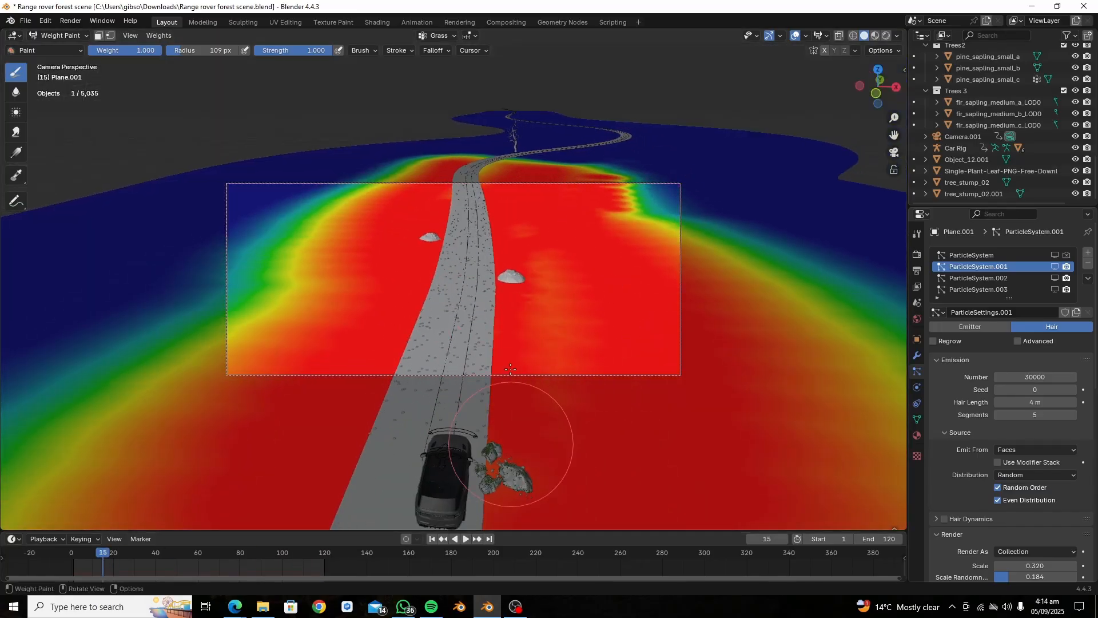
- Repaint Plane.001's Trees vertex group to cover both roadsides within the camera shot and erase its weights from the distant terrain
{"action": "left_click", "coordinate": [917, 419]}
{"action": "left_click", "coordinate": [962, 291]}
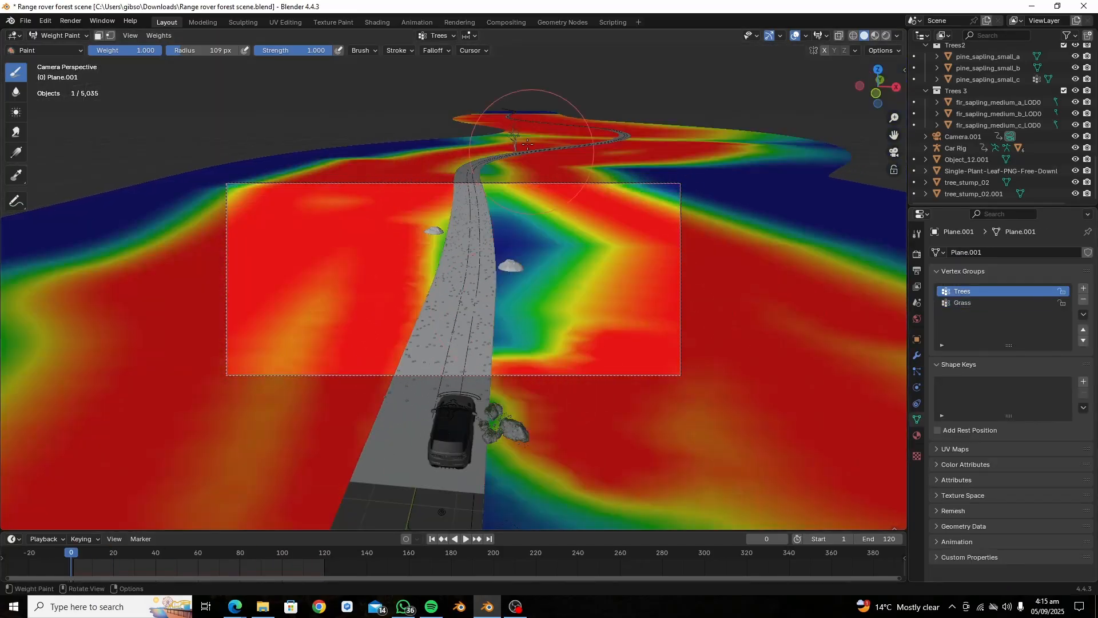
{"action": "middle_click_drag", "start_coordinate": [523, 123], "coordinate": [527, 156]}
{"action": "mouse_move", "coordinate": [602, 217]}
{"action": "left_mouse_down", "text": "ctrl"}
{"action": "mouse_move", "coordinate": [548, 253]}
{"action": "mouse_move", "coordinate": [561, 177]}
{"action": "left_mouse_up", "text": "ctrl"}
{"action": "key", "text": "KP_0"}
{"action": "left_click", "coordinate": [325, 560]}
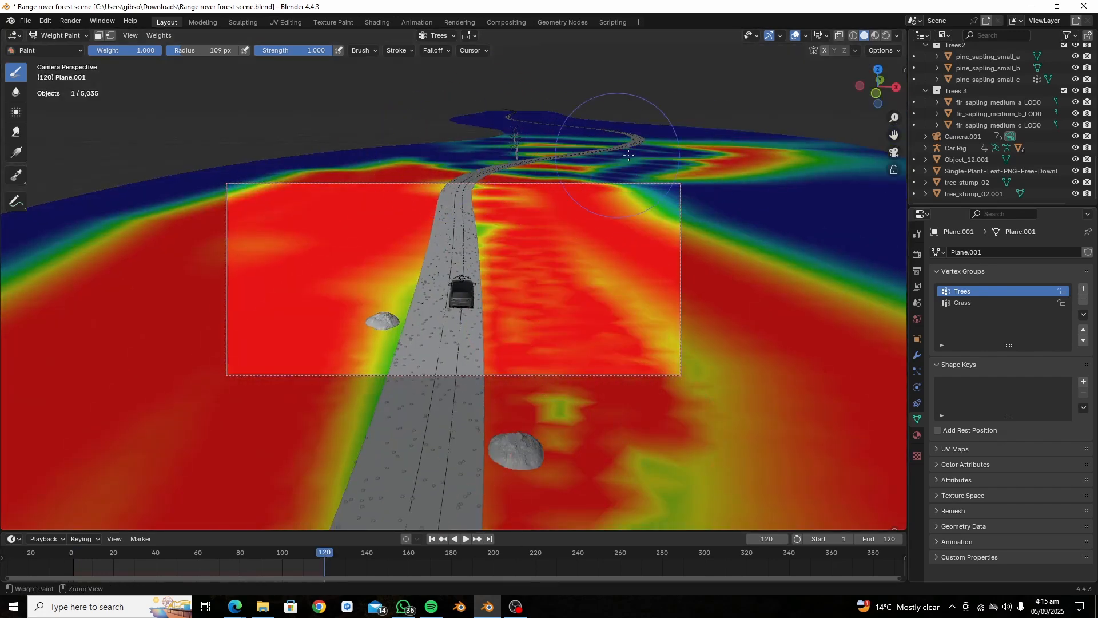
{"action": "middle_click_drag", "start_coordinate": [629, 155], "coordinate": [550, 354]}
{"action": "mouse_move", "coordinate": [550, 354]}
{"action": "left_mouse_down", "text": "ctrl"}
{"action": "mouse_move", "coordinate": [486, 434]}
{"action": "mouse_move", "coordinate": [789, 490]}
{"action": "mouse_move", "coordinate": [516, 412]}
{"action": "left_mouse_up", "text": "ctrl"}
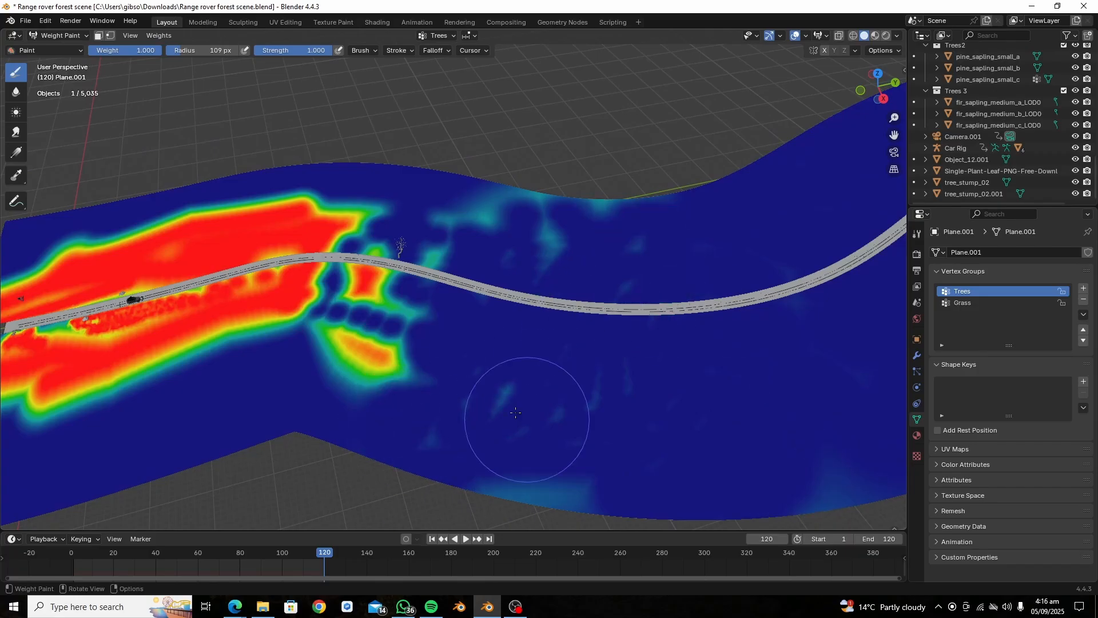
- Return Plane.001 to Object Mode and enable viewport display of ParticleSystem.001, ParticleSystem.002 and ParticleSystem.003
{"action": "left_click", "coordinate": [59, 35]}
{"action": "left_click", "coordinate": [62, 50]}
{"action": "mouse_move", "coordinate": [172, 194]}
{"action": "middle_mouse_down"}
{"action": "mouse_move", "coordinate": [265, 238]}
{"action": "mouse_move", "coordinate": [286, 268]}
{"action": "middle_mouse_up"}
{"action": "left_click", "coordinate": [917, 371]}
{"action": "left_click_drag", "start_coordinate": [1055, 266], "coordinate": [1055, 290]}
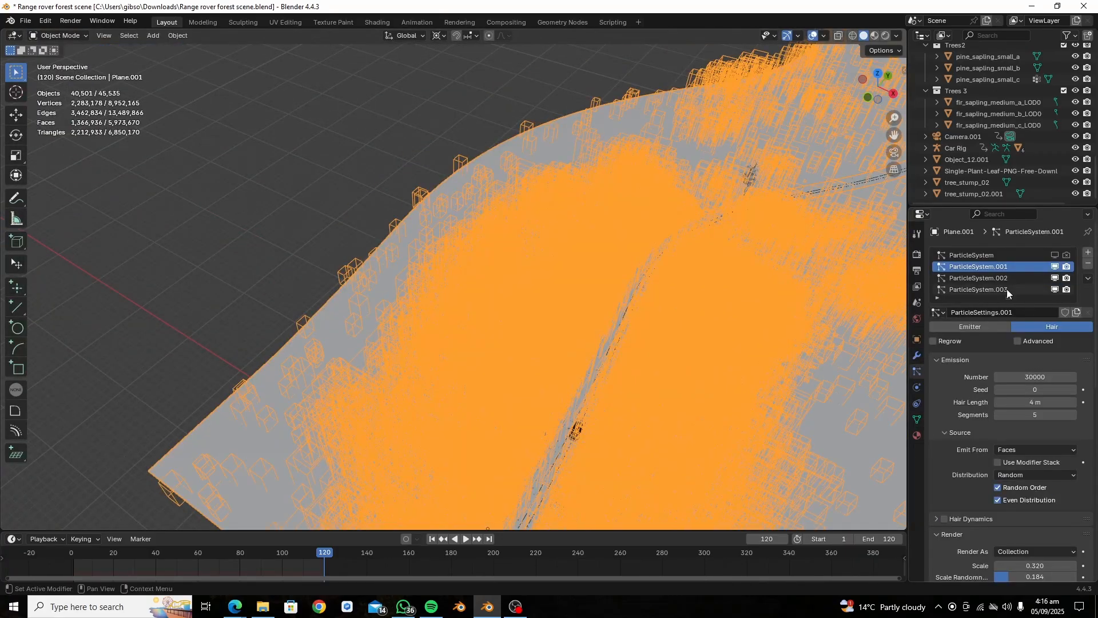
- Set the particle number of Plane.001's ParticleSystem.003 to 1000
{"action": "left_click", "coordinate": [1034, 375]}
{"action": "type", "text": "1000"}
{"action": "key", "text": "Return"}
- Examine the tree density through the camera in rendered shading without overlays, from the shot's end back to frame 0
{"action": "key", "text": "KP_0"}
{"action": "left_click", "coordinate": [885, 36]}
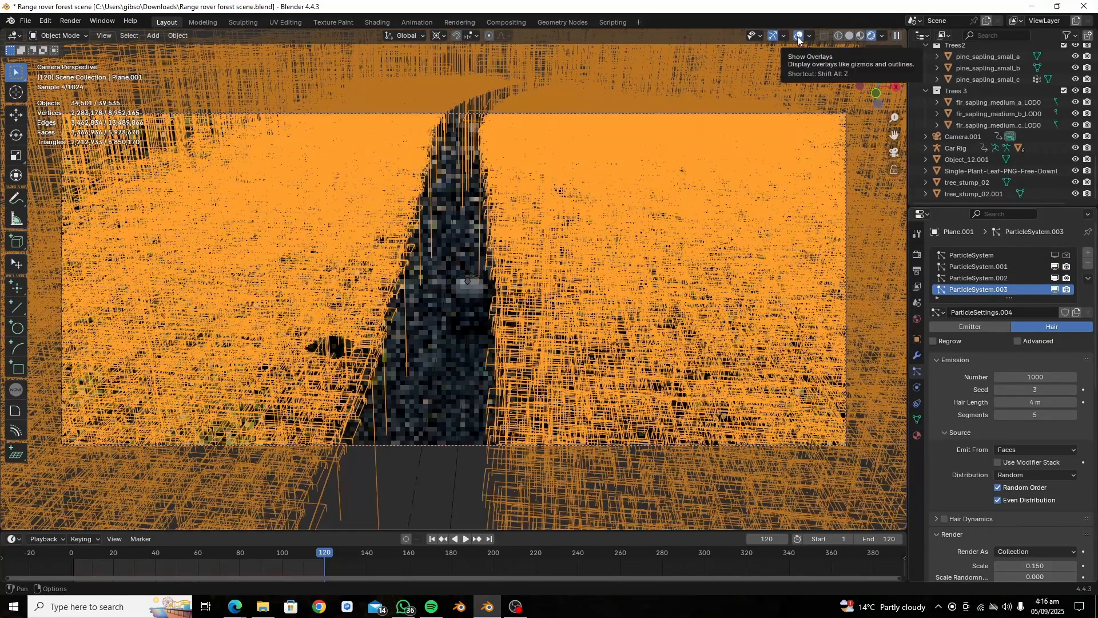
{"action": "left_click", "coordinate": [798, 36]}
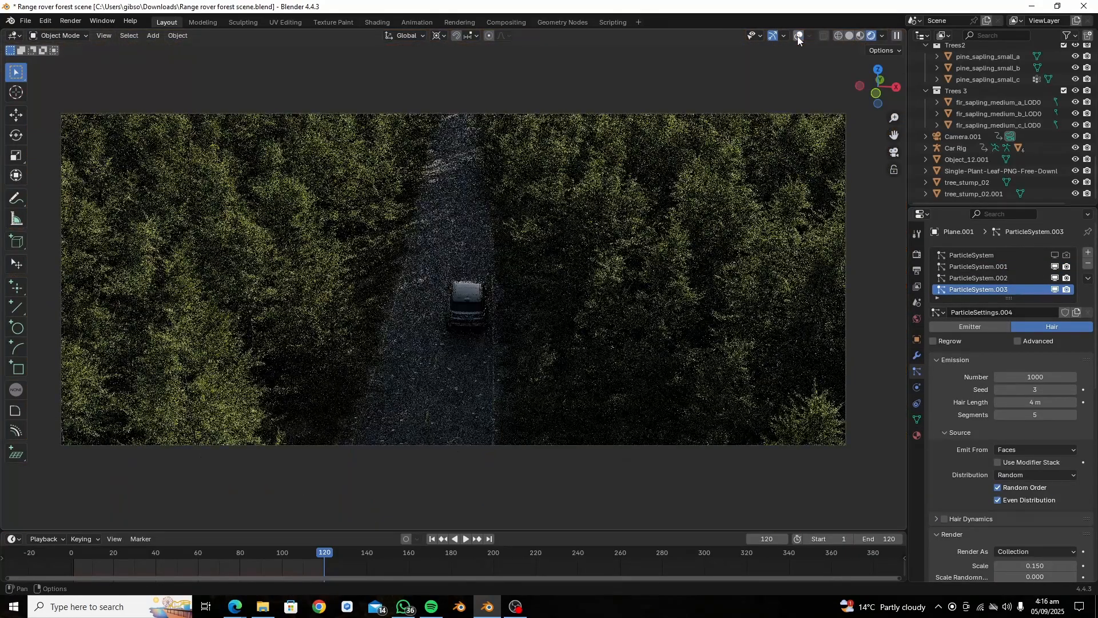
{"action": "left_click", "coordinate": [276, 550]}
{"action": "left_click", "coordinate": [71, 549]}
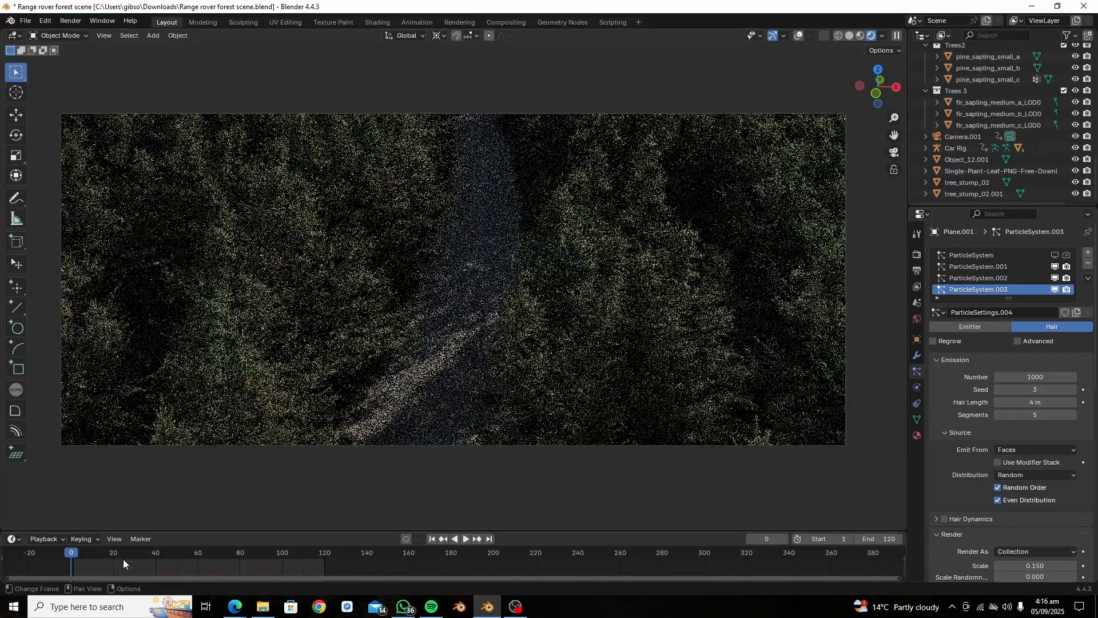
- Go back to solid shading with overlays and reduce the particle number of Plane.001's ParticleSystem.002
{"action": "left_click", "coordinate": [849, 37]}
{"action": "left_click", "coordinate": [811, 36]}
{"action": "left_click", "coordinate": [1008, 267]}
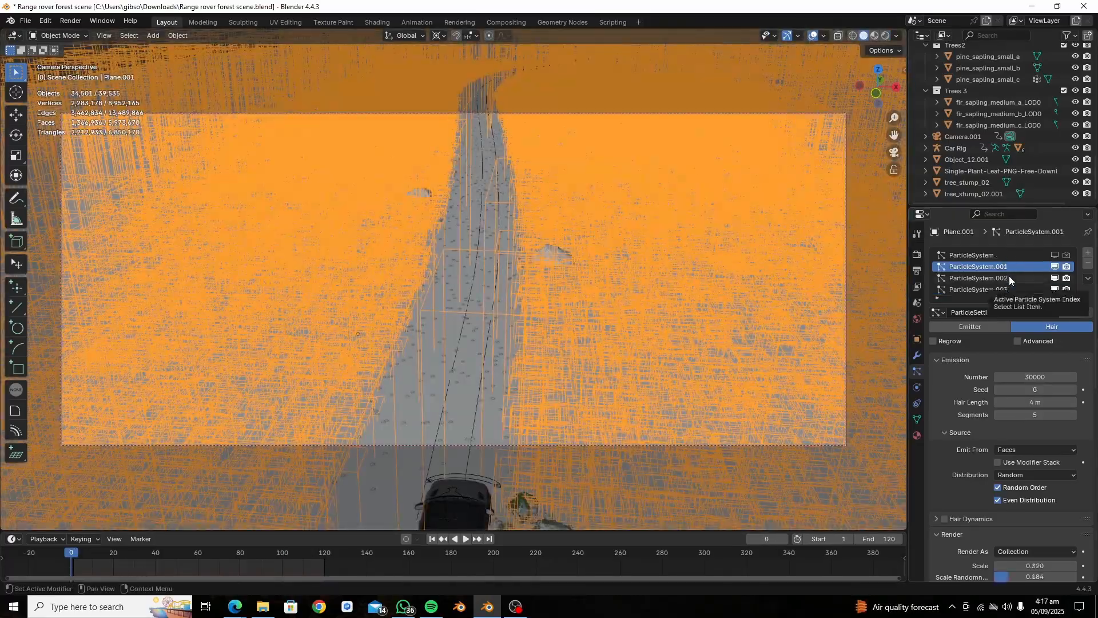
{"action": "left_click", "coordinate": [1009, 277]}
{"action": "scroll", "coordinate": [1024, 286], "scroll_direction": "down", "scroll_amount": 4}
{"action": "left_click", "coordinate": [1039, 261]}
{"action": "key", "text": "Return"}
{"action": "scroll", "coordinate": [1038, 266], "scroll_direction": "down", "scroll_amount": 7}
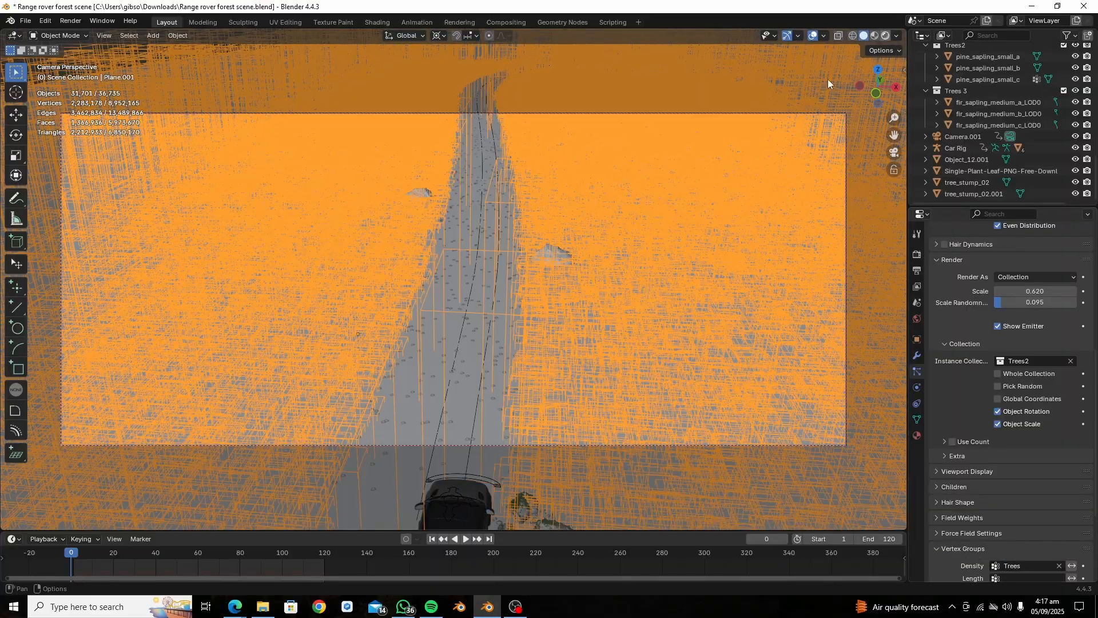
- Check the thinned forest in rendered shading without overlays by scrubbing the camera shot to frame 114
{"action": "left_click", "coordinate": [886, 37]}
{"action": "left_click", "coordinate": [798, 37]}
{"action": "left_click_drag", "start_coordinate": [121, 558], "coordinate": [313, 557]}
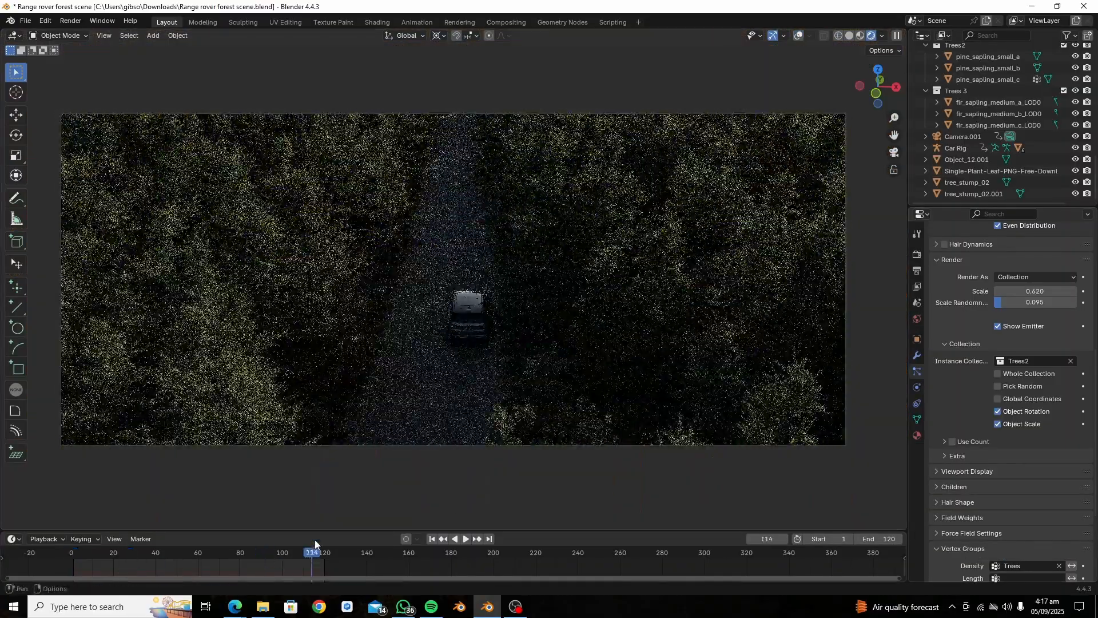
{"action": "key", "text": "Home"}
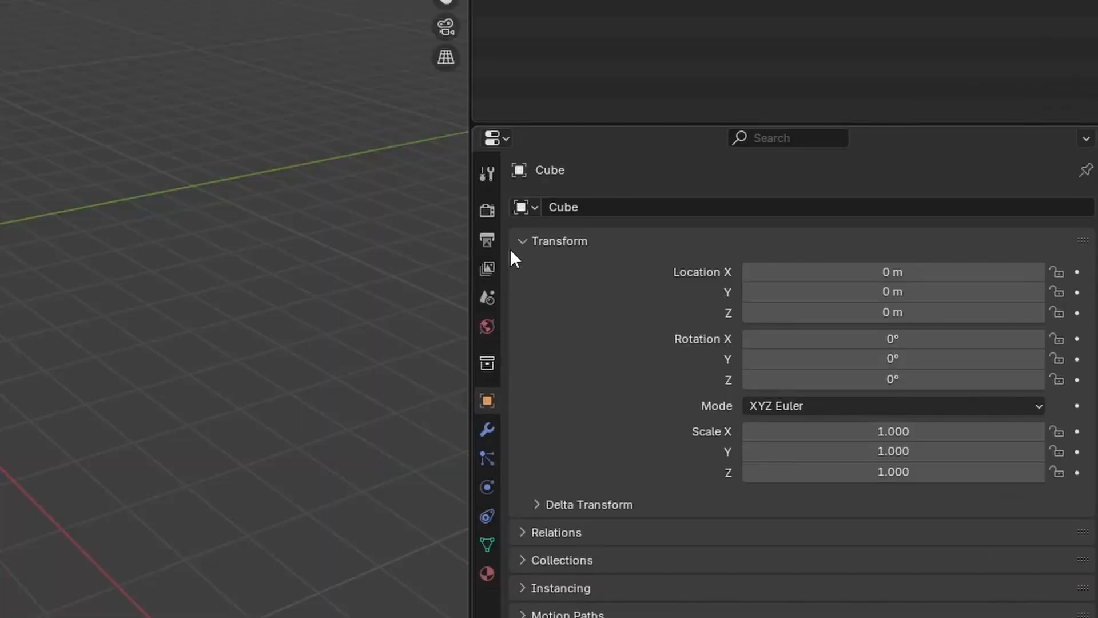
- Set the render engine to Cycles and its device to GPU Compute
{"action": "left_click", "coordinate": [487, 210]}
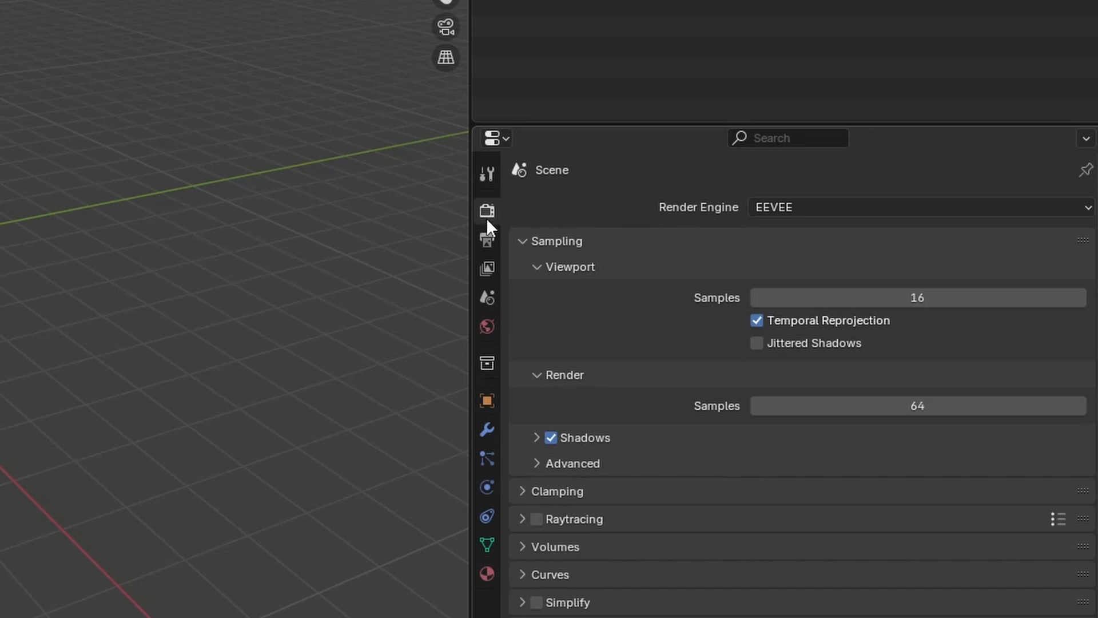
{"action": "left_click", "coordinate": [770, 208]}
{"action": "left_click", "coordinate": [782, 274]}
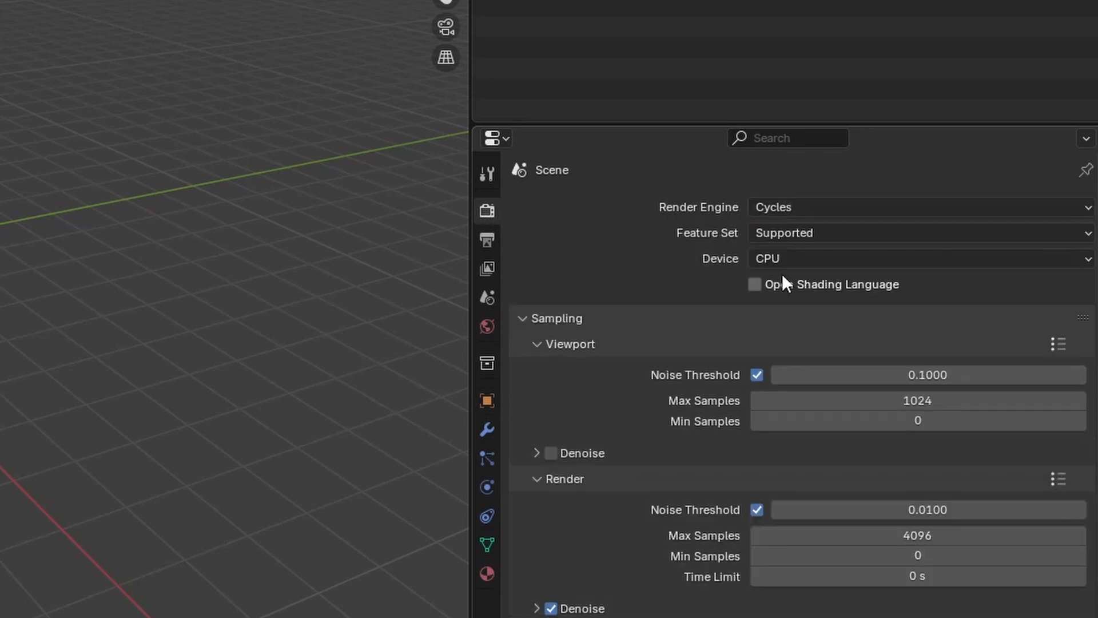
{"action": "left_click", "coordinate": [783, 258]}
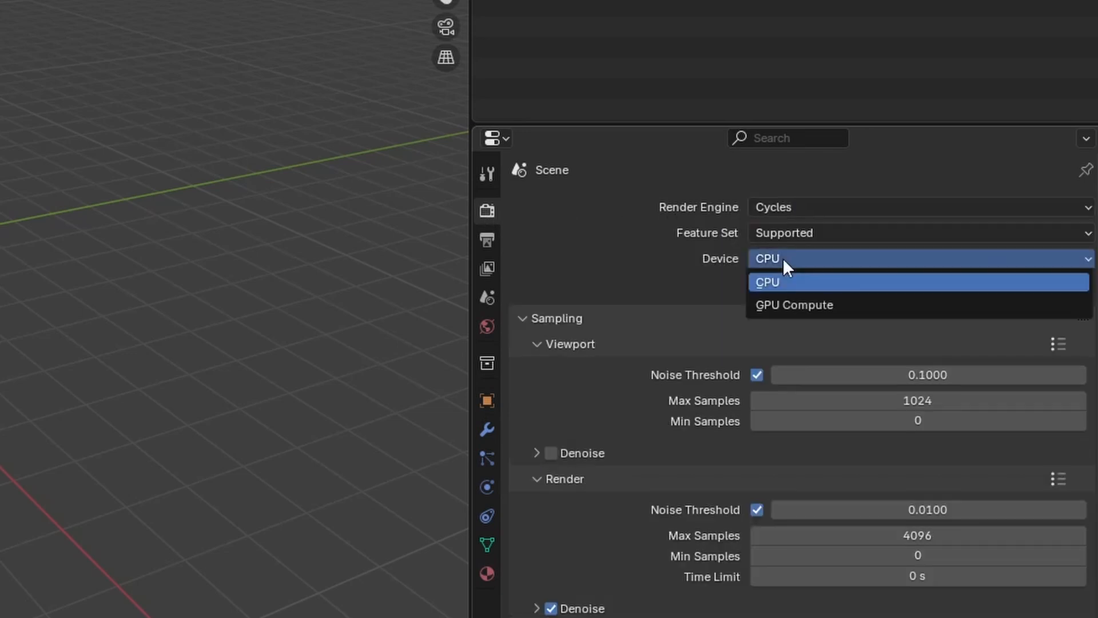
{"action": "left_click", "coordinate": [798, 305]}
- Set the render max samples to 256 and show the render denoising settings
{"action": "scroll", "coordinate": [797, 314], "scroll_direction": "down", "scroll_amount": 5}
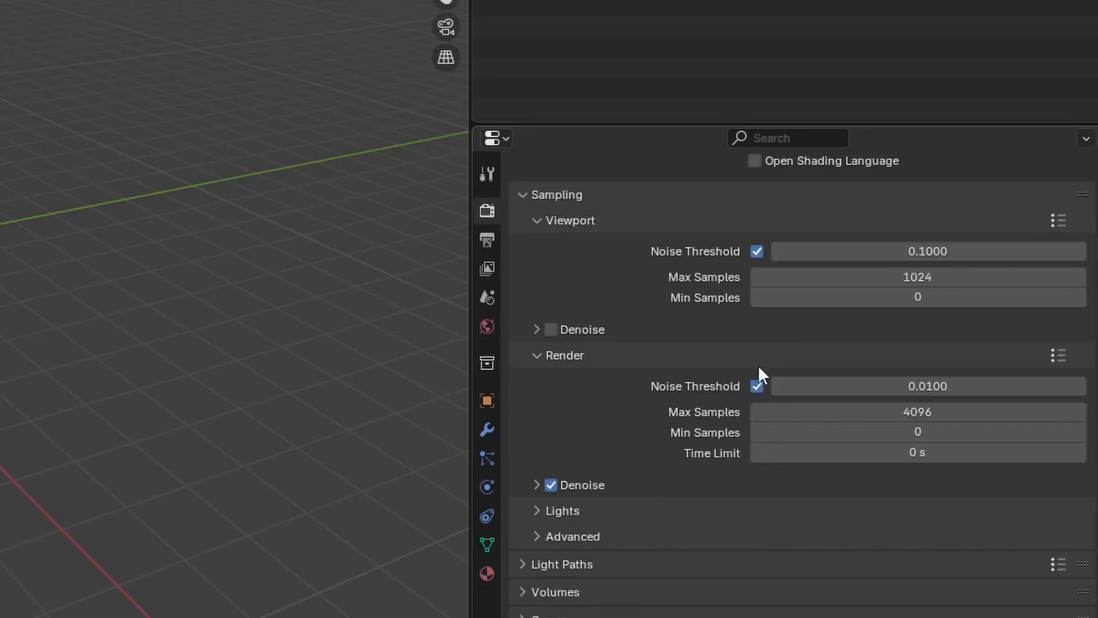
{"action": "left_click", "coordinate": [535, 484]}
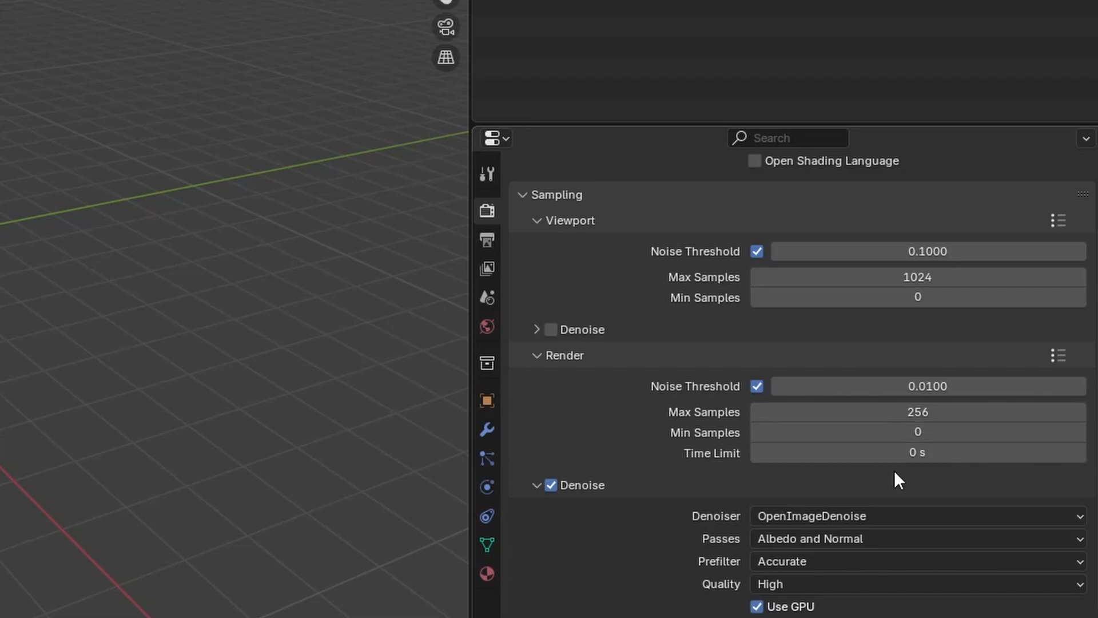
{"action": "left_click", "coordinate": [910, 418]}
{"action": "scroll", "coordinate": [699, 474], "scroll_direction": "down", "scroll_amount": 5}
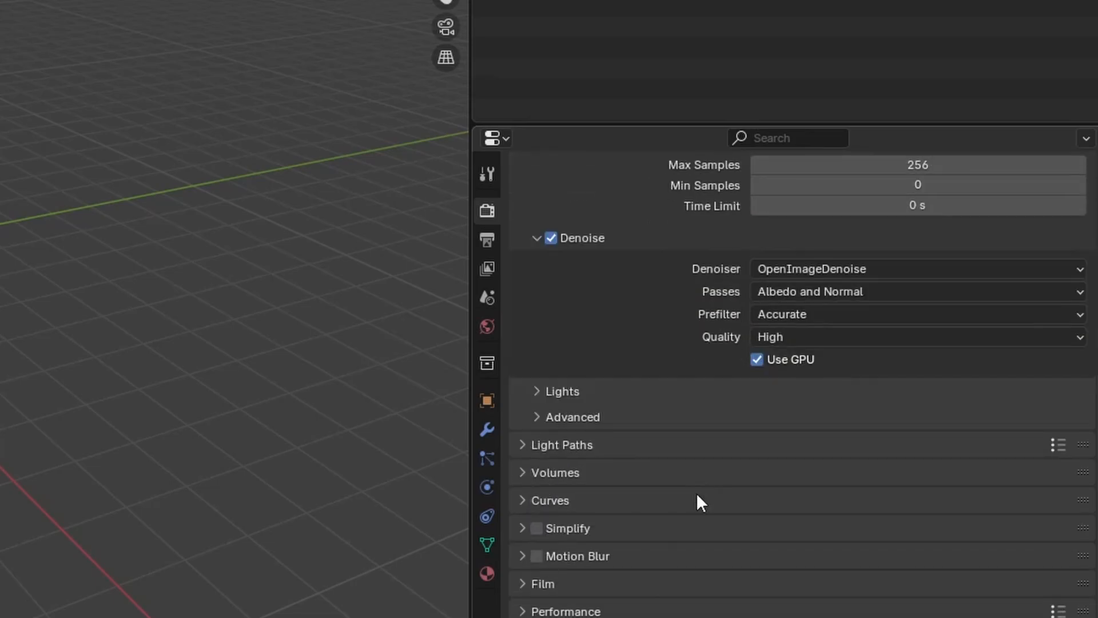
- Set the render output file format to FFmpeg Video
{"action": "left_click", "coordinate": [487, 239]}
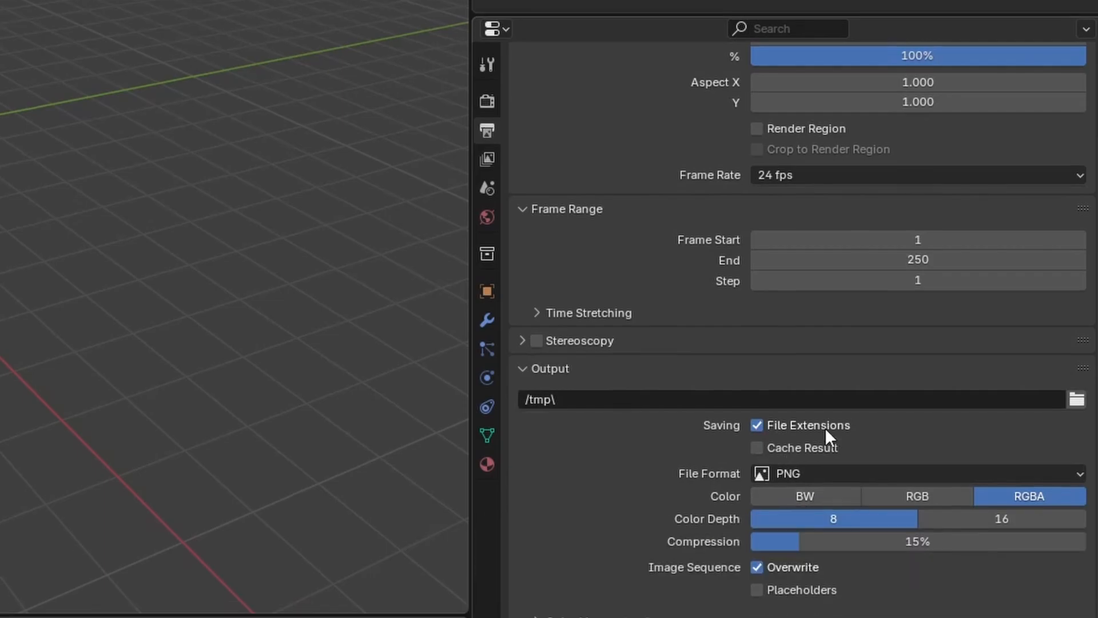
{"action": "left_click", "coordinate": [852, 473]}
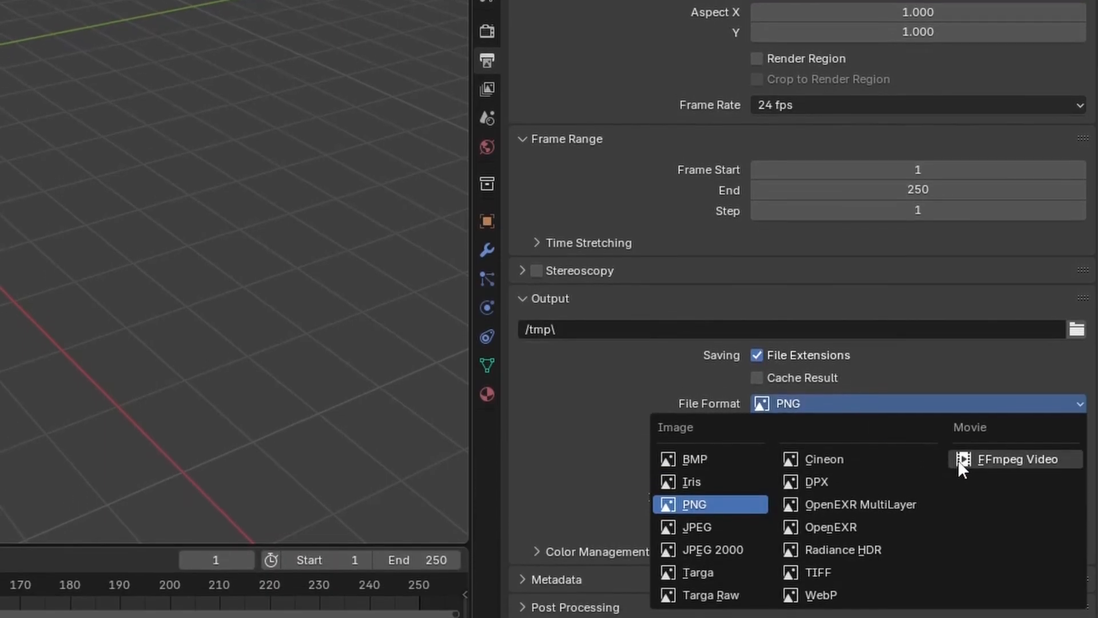
{"action": "left_click", "coordinate": [958, 460]}
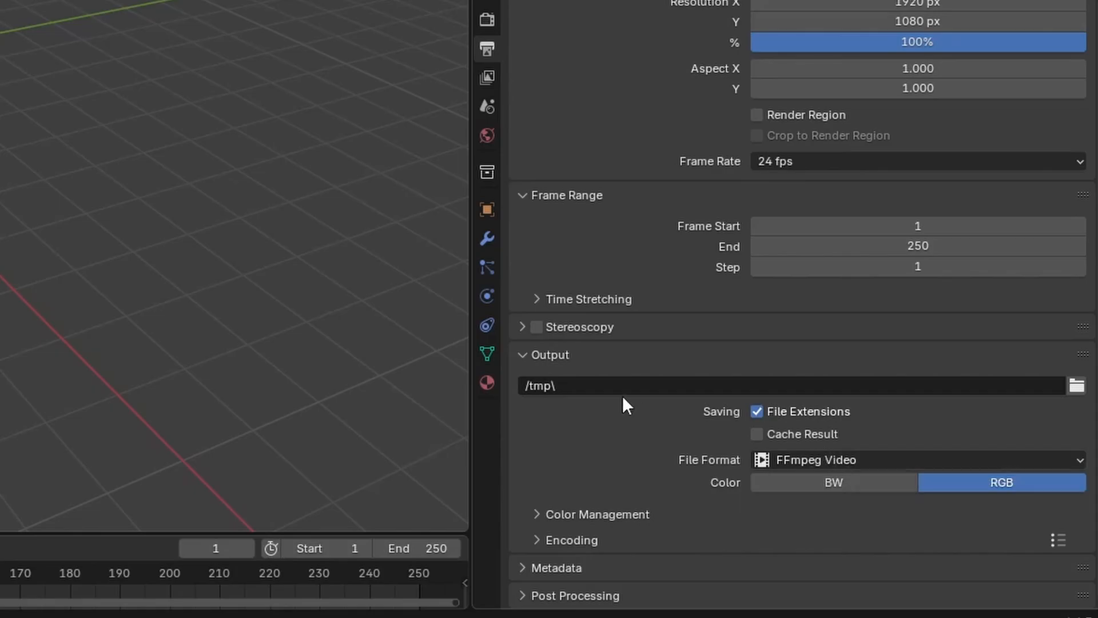
- Set the output location to C:\tmp with the file name "ani,"
{"action": "left_click", "coordinate": [1074, 389]}
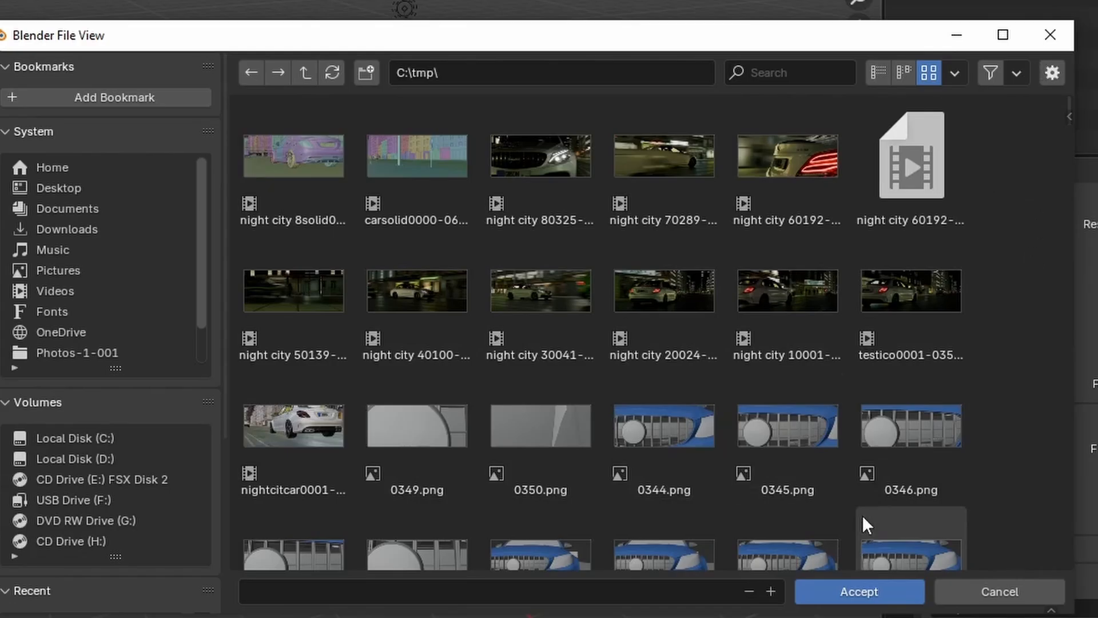
{"action": "left_click", "coordinate": [684, 592]}
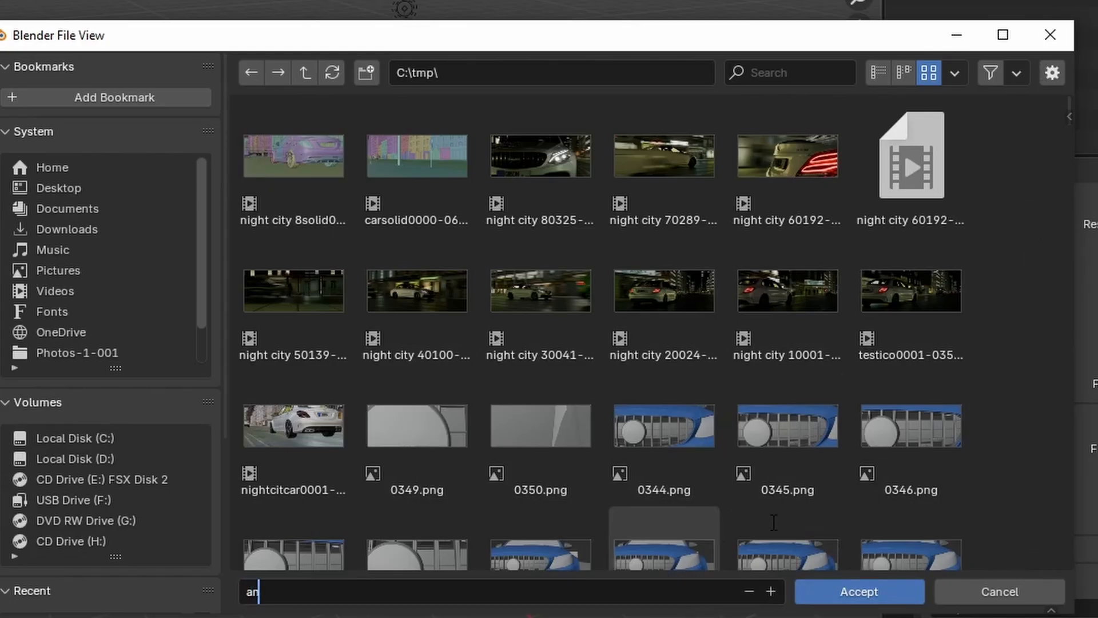
{"action": "type", "text": ","}
{"action": "left_click", "coordinate": [908, 596]}
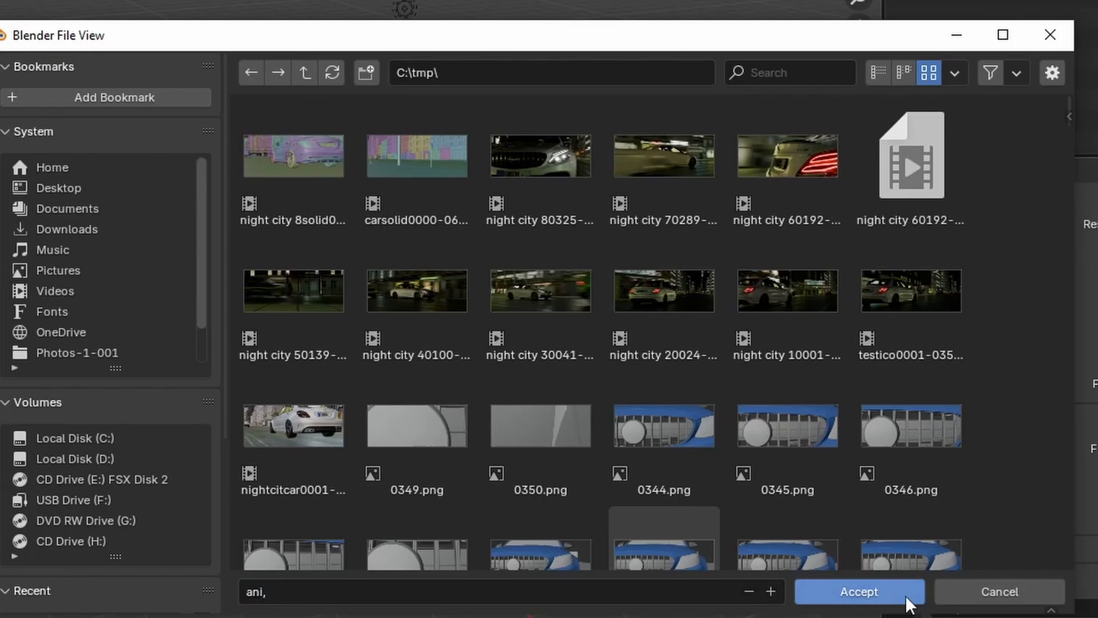
{"action": "left_click", "coordinate": [907, 597]}
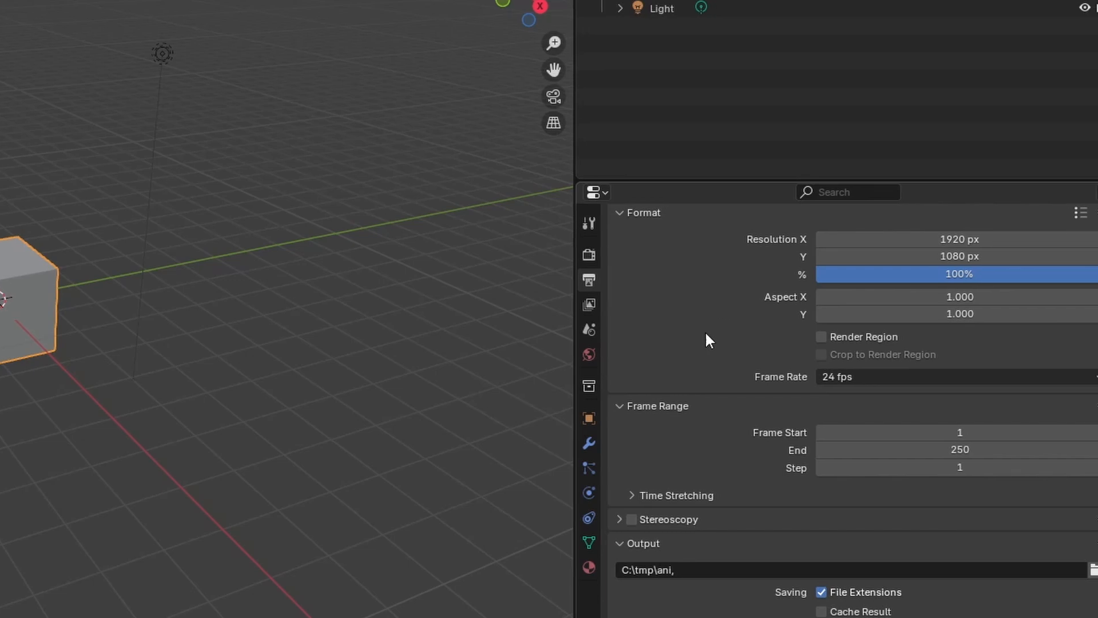
- Assign a Sky Texture to the world background color and set the background strength to 0.3
{"action": "left_click", "coordinate": [602, 354]}
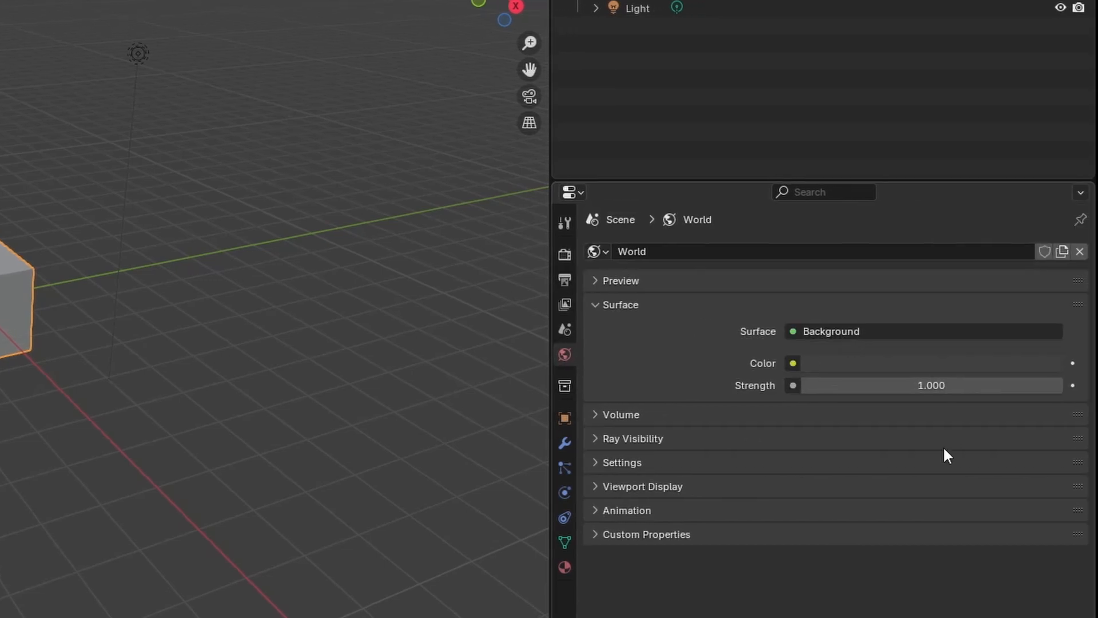
{"action": "left_click", "coordinate": [793, 362]}
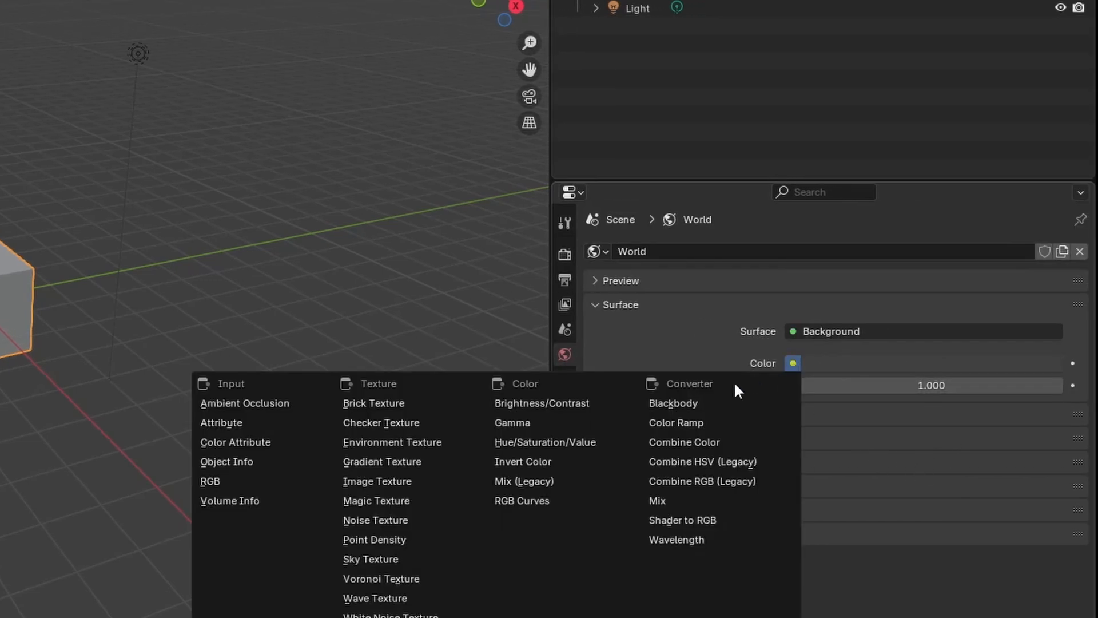
{"action": "left_click", "coordinate": [408, 558]}
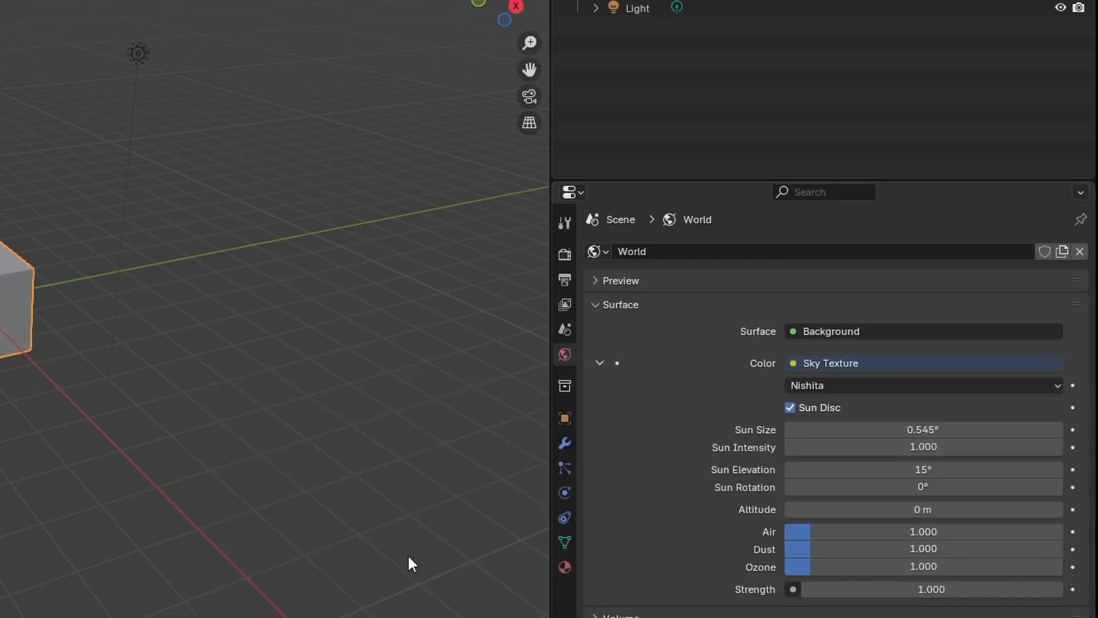
{"action": "left_click", "coordinate": [918, 589]}
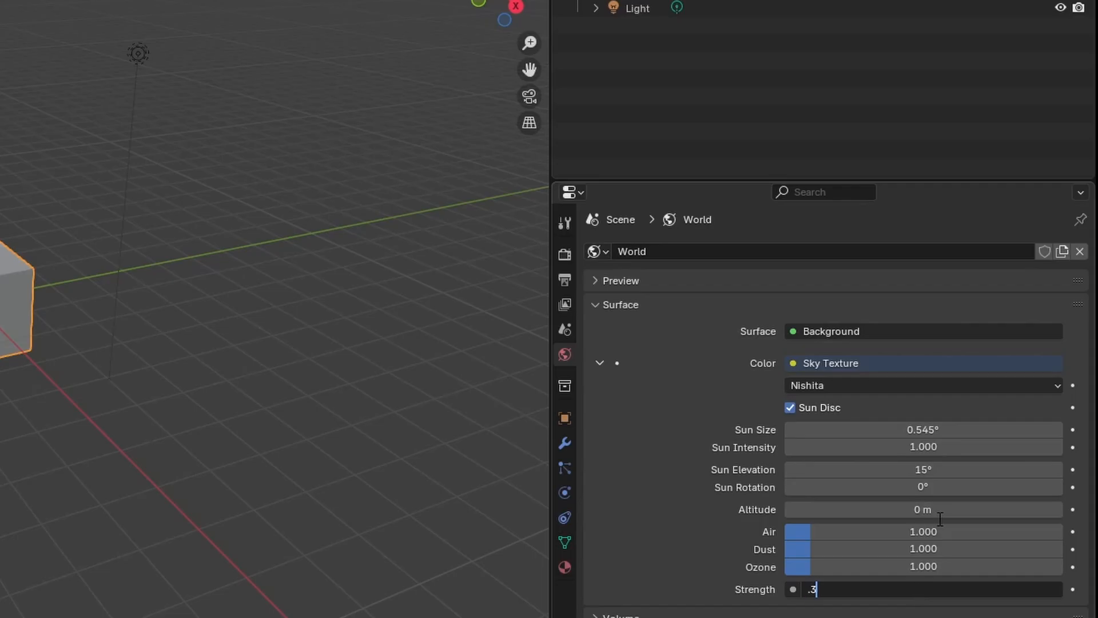
{"action": "type", "text": ".3"}
{"action": "key", "text": "Return"}
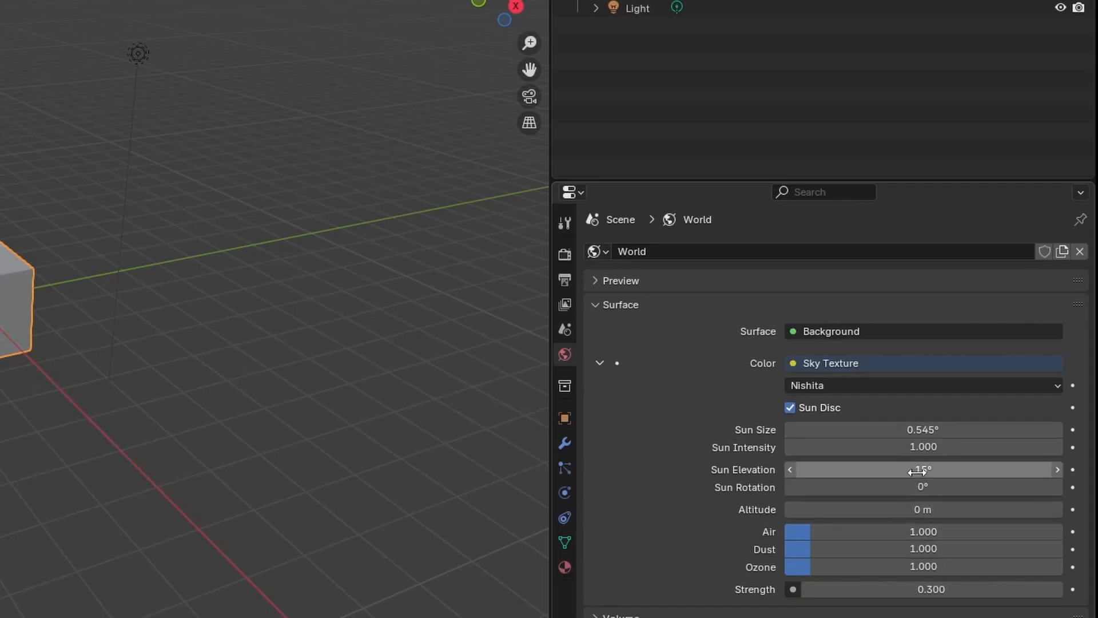
{"action": "left_click_drag", "start_coordinate": [918, 470], "coordinate": [910, 470]}
{"action": "key", "text": "Escape"}
{"action": "left_click_drag", "start_coordinate": [922, 487], "coordinate": [922, 486]}
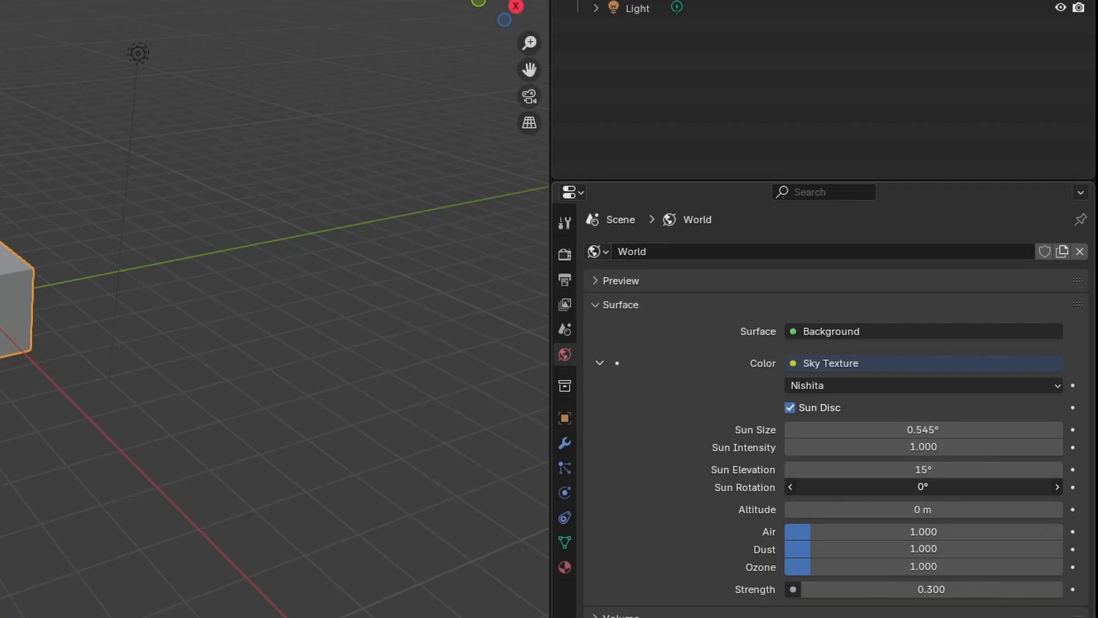
{"action": "key", "text": "Escape"}
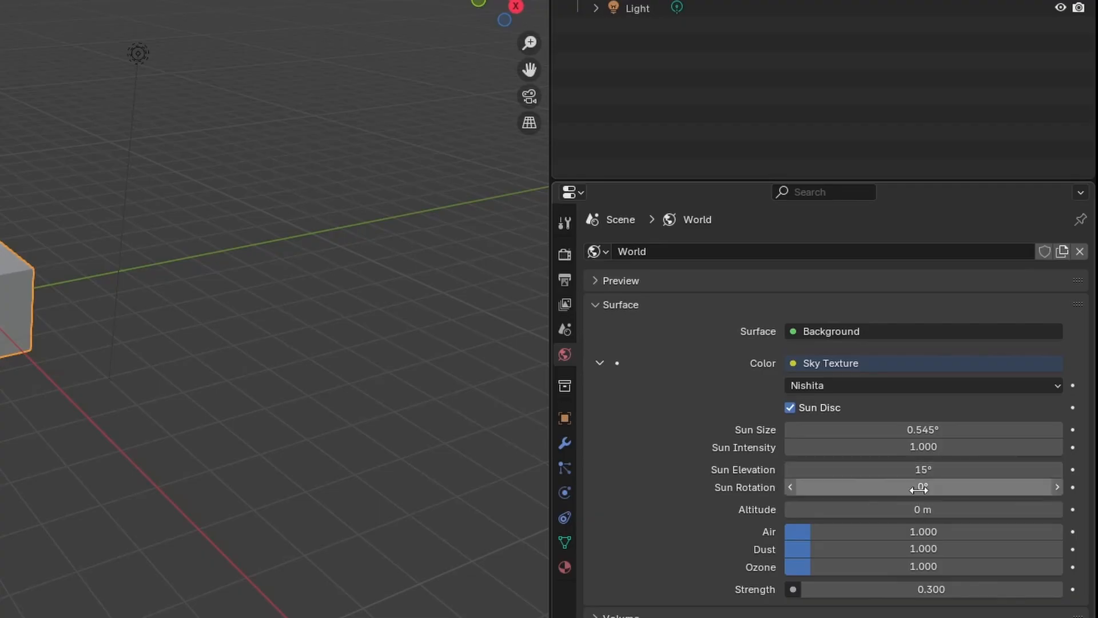